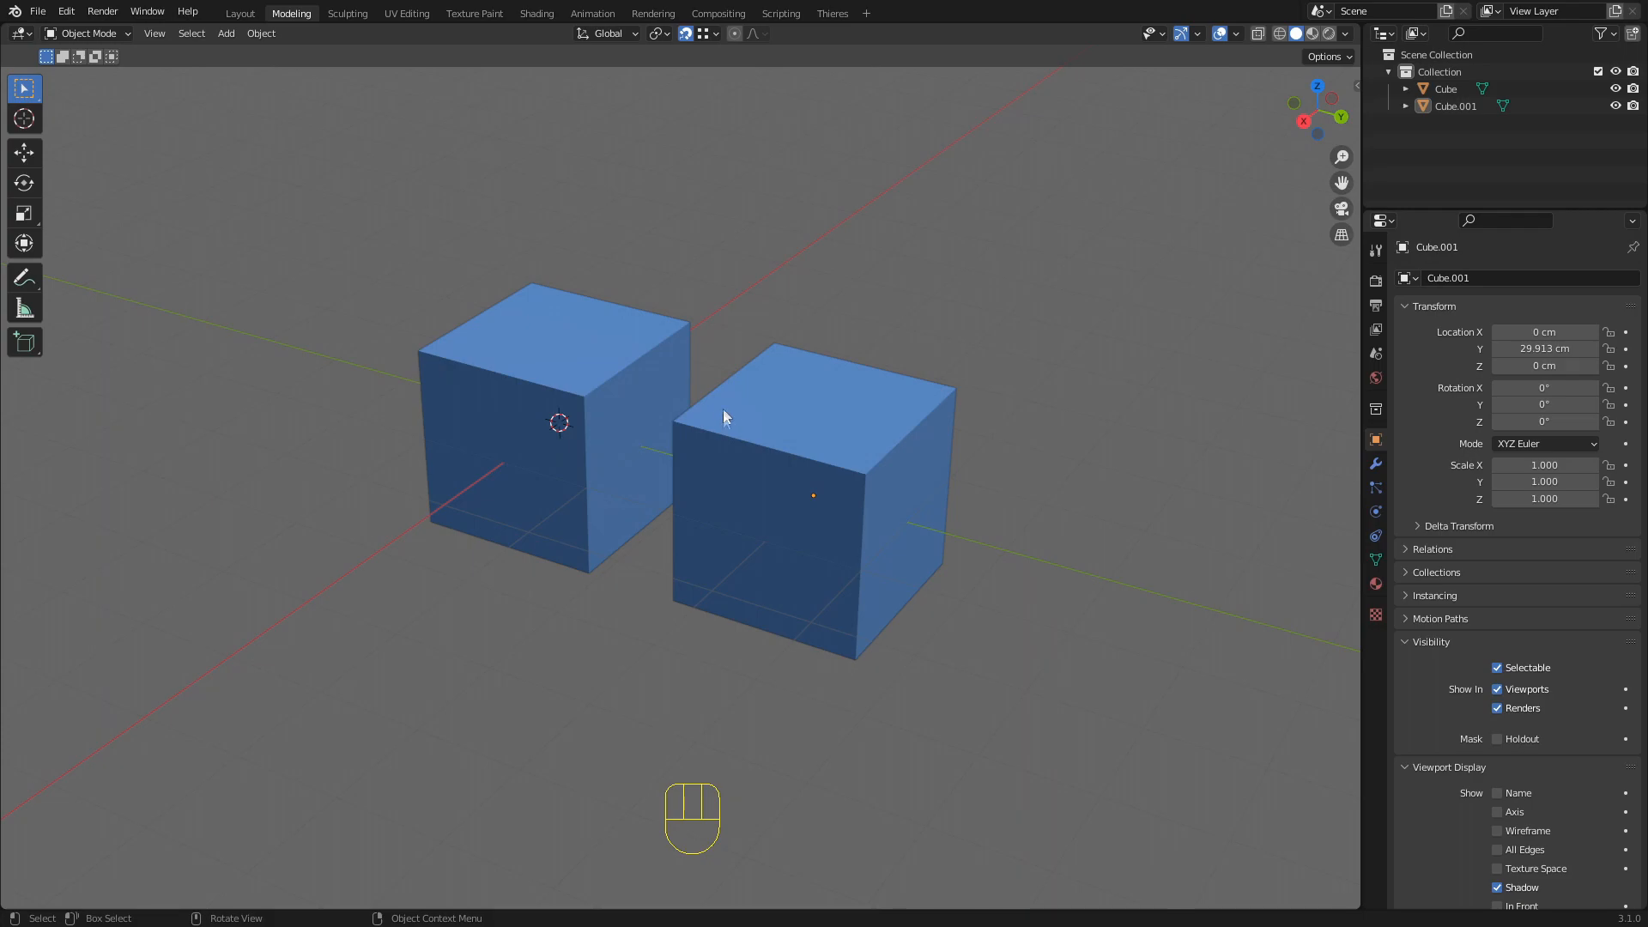
# Toggle the face orientation display on and off to compare the two cubes
pyautogui.press('F5')
pyautogui.press('F5')
pyautogui.press('F5')
pyautogui.press('F5')
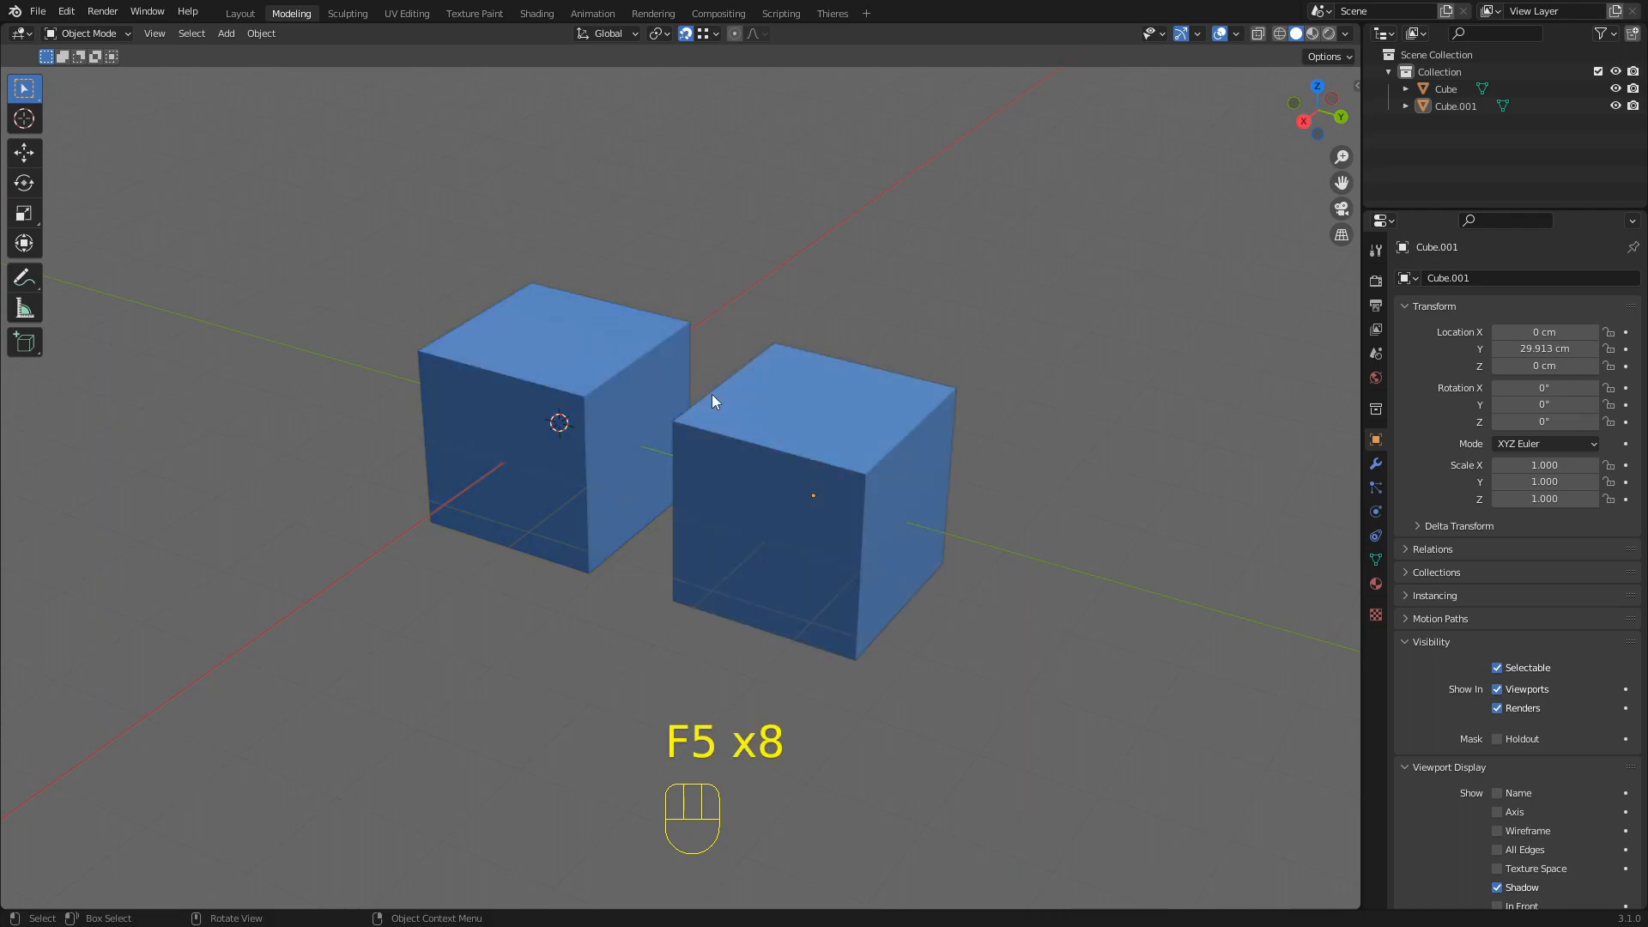
pyautogui.press('F5')
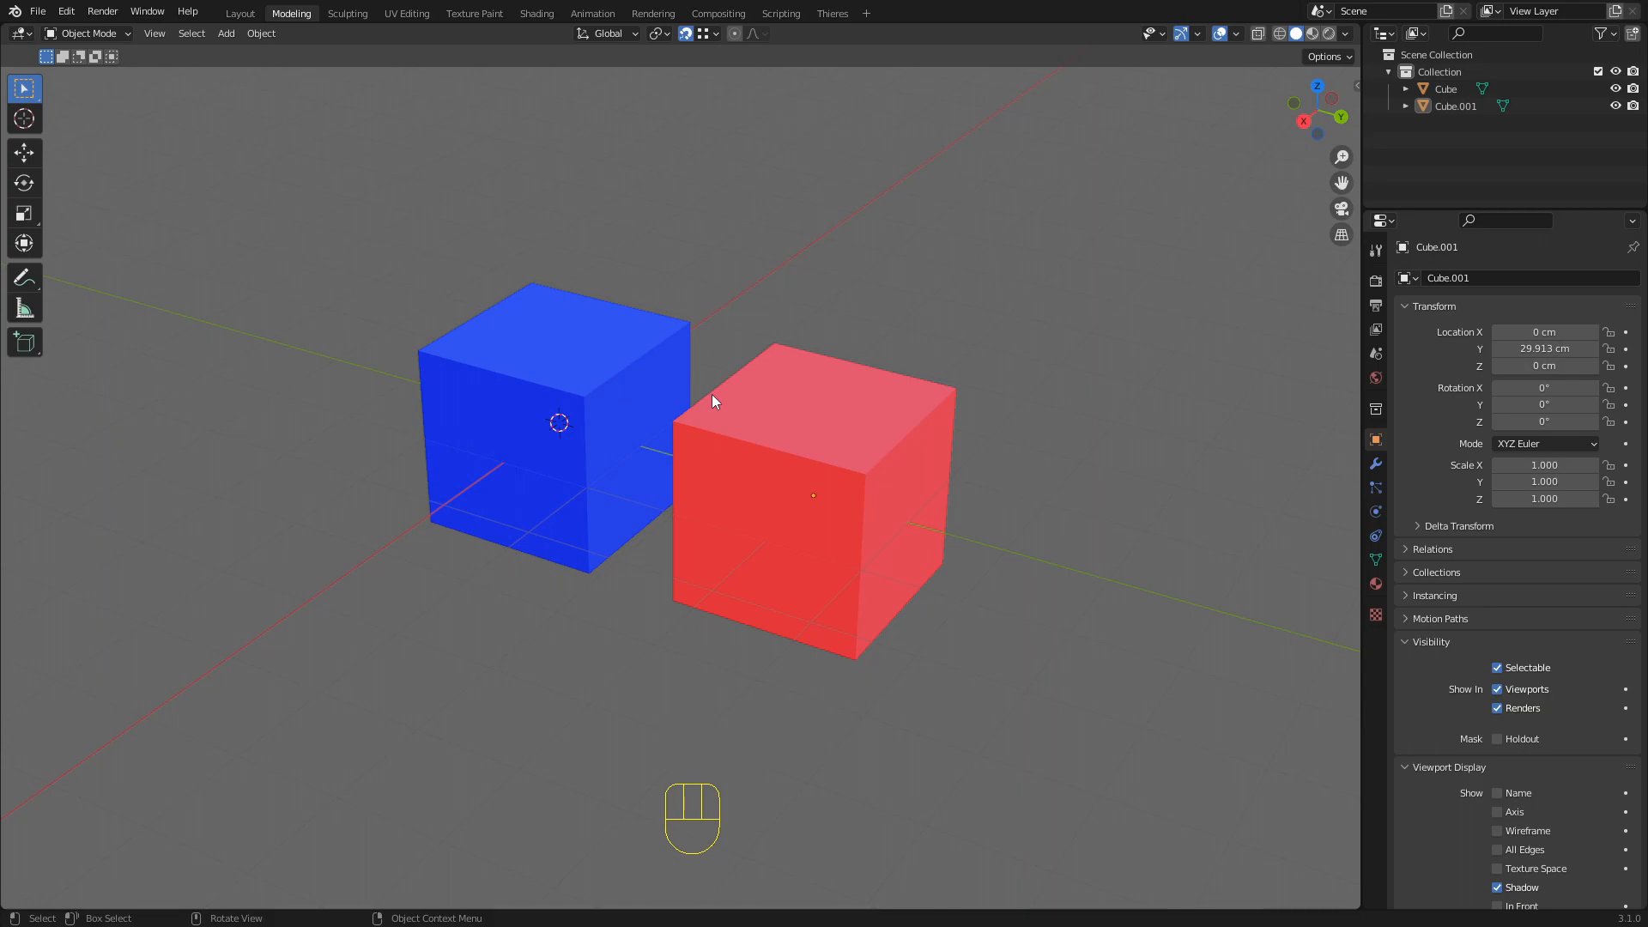
pyautogui.press('F5')
pyautogui.press('F5')
pyautogui.press('F5')
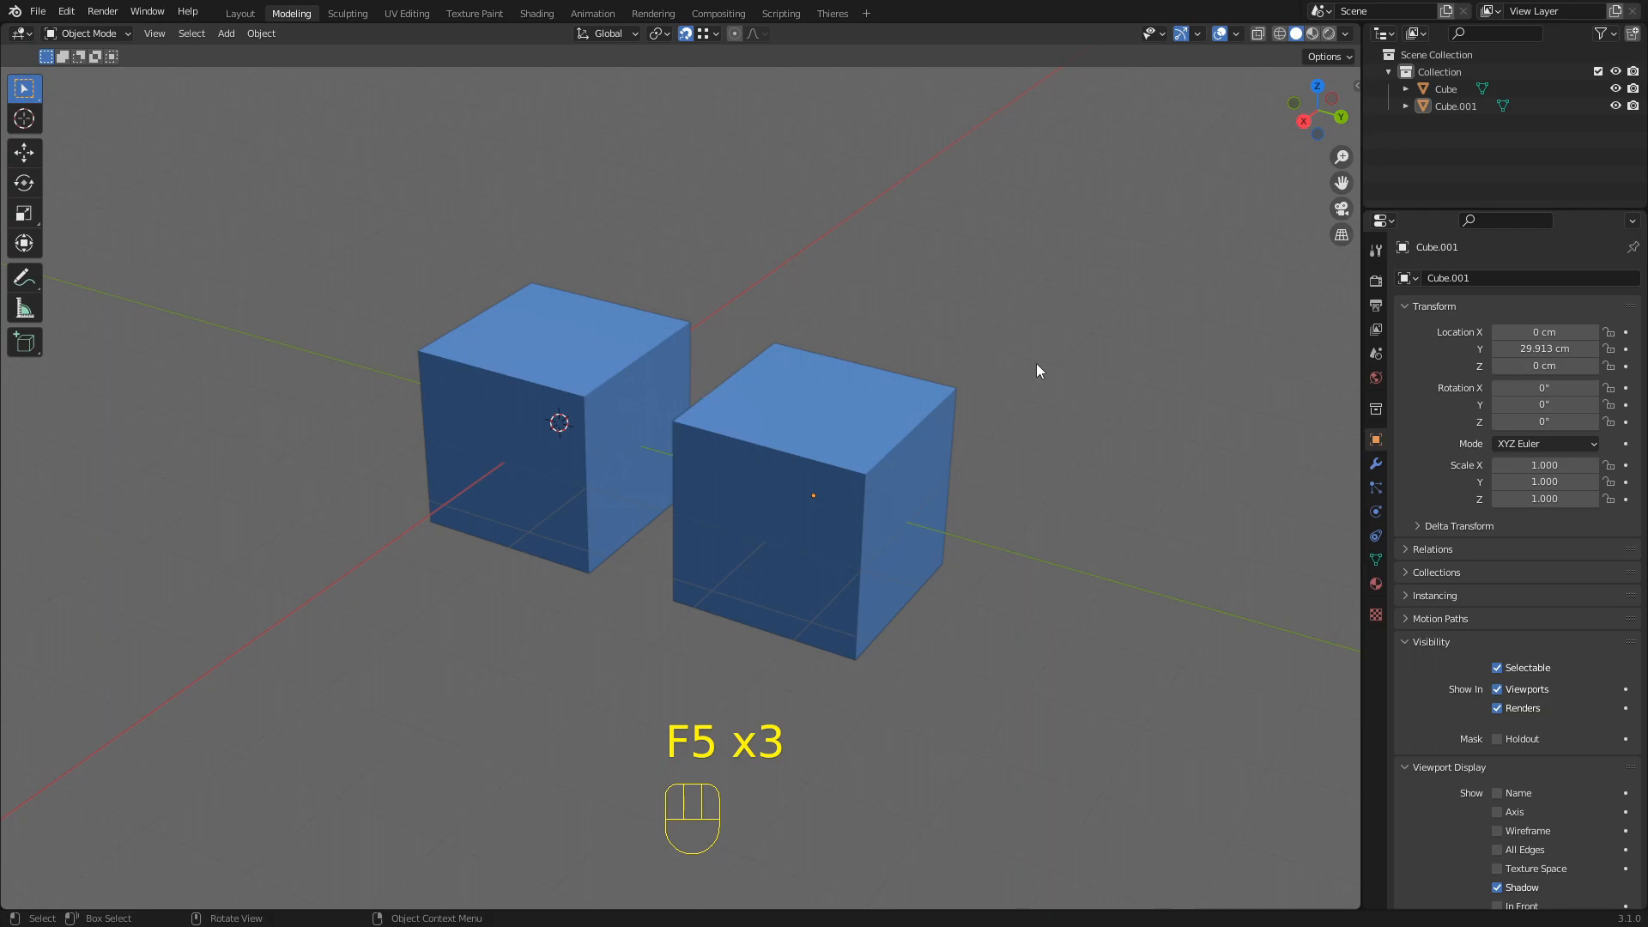
pyautogui.keyDown('shift'); pyautogui.moveTo(585, 446); pyautogui.dragTo(602, 426, button='middle'); pyautogui.keyUp('shift')
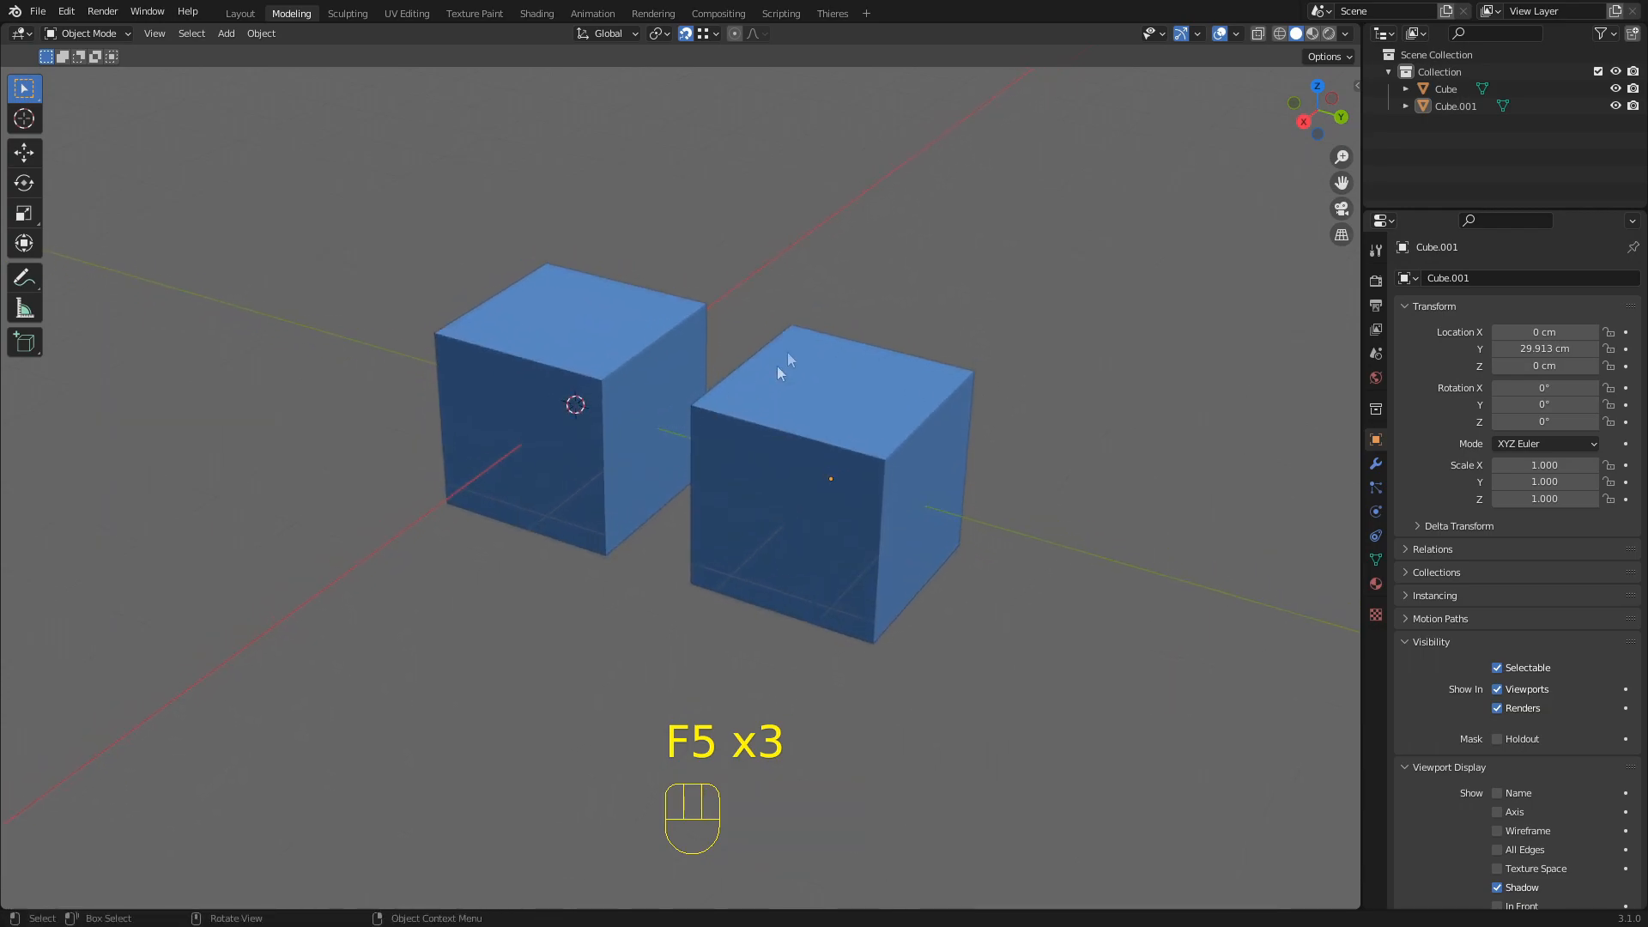
pyautogui.moveTo(606, 419); pyautogui.dragTo(705, 424, button='middle')
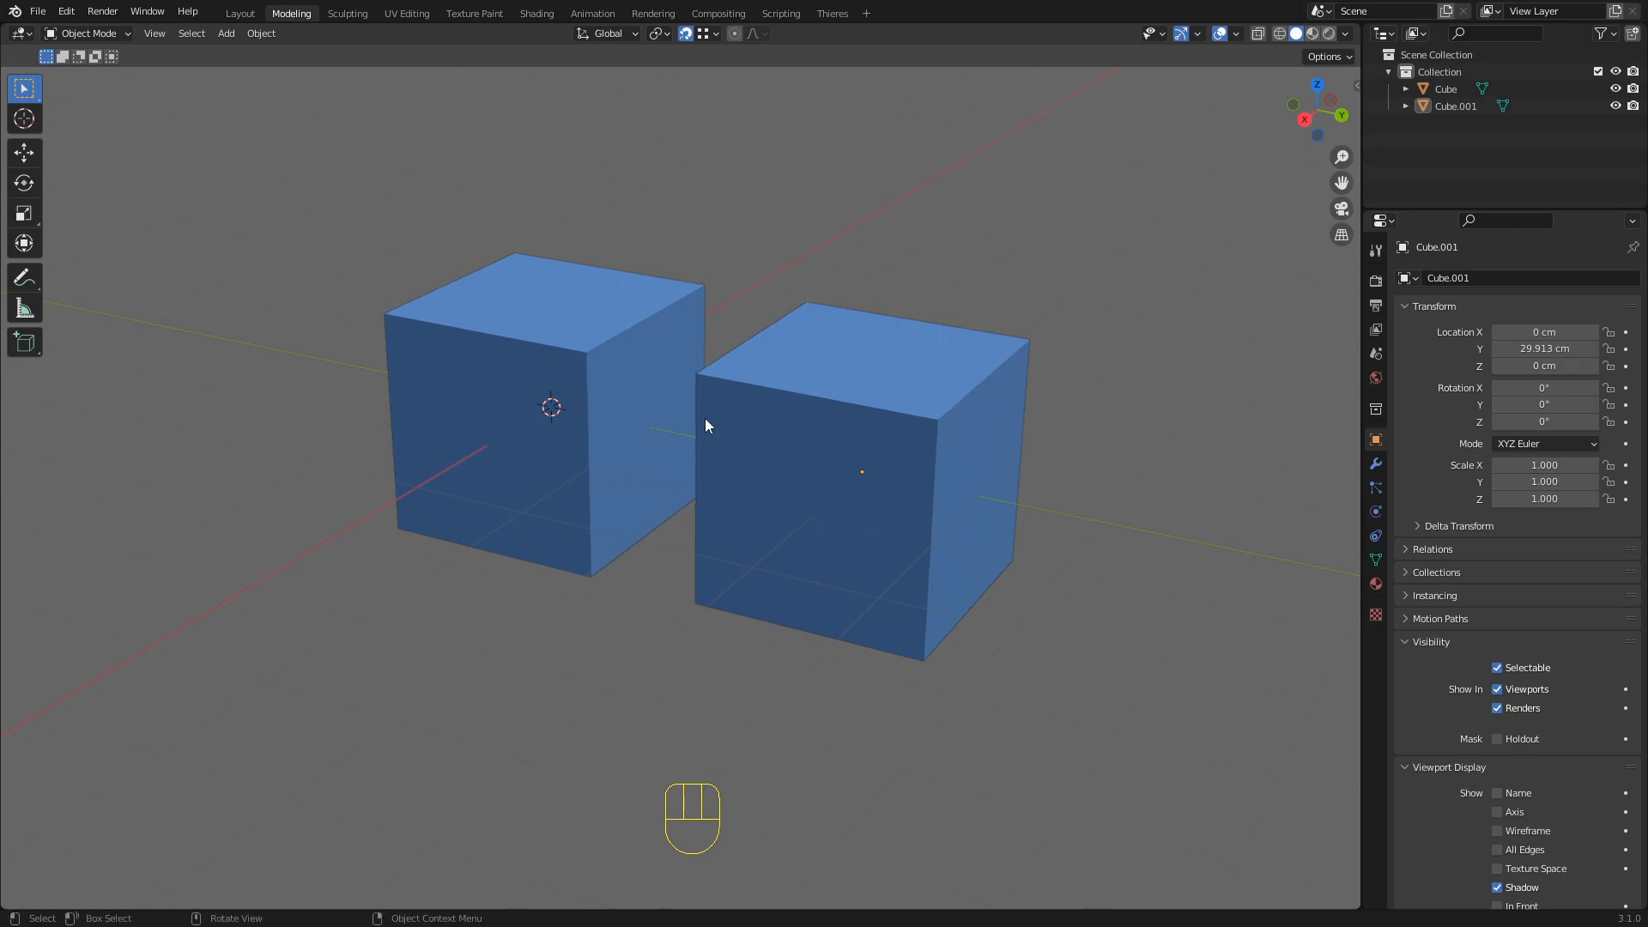
pyautogui.moveTo(757, 441); pyautogui.dragTo(772, 430, button='middle')
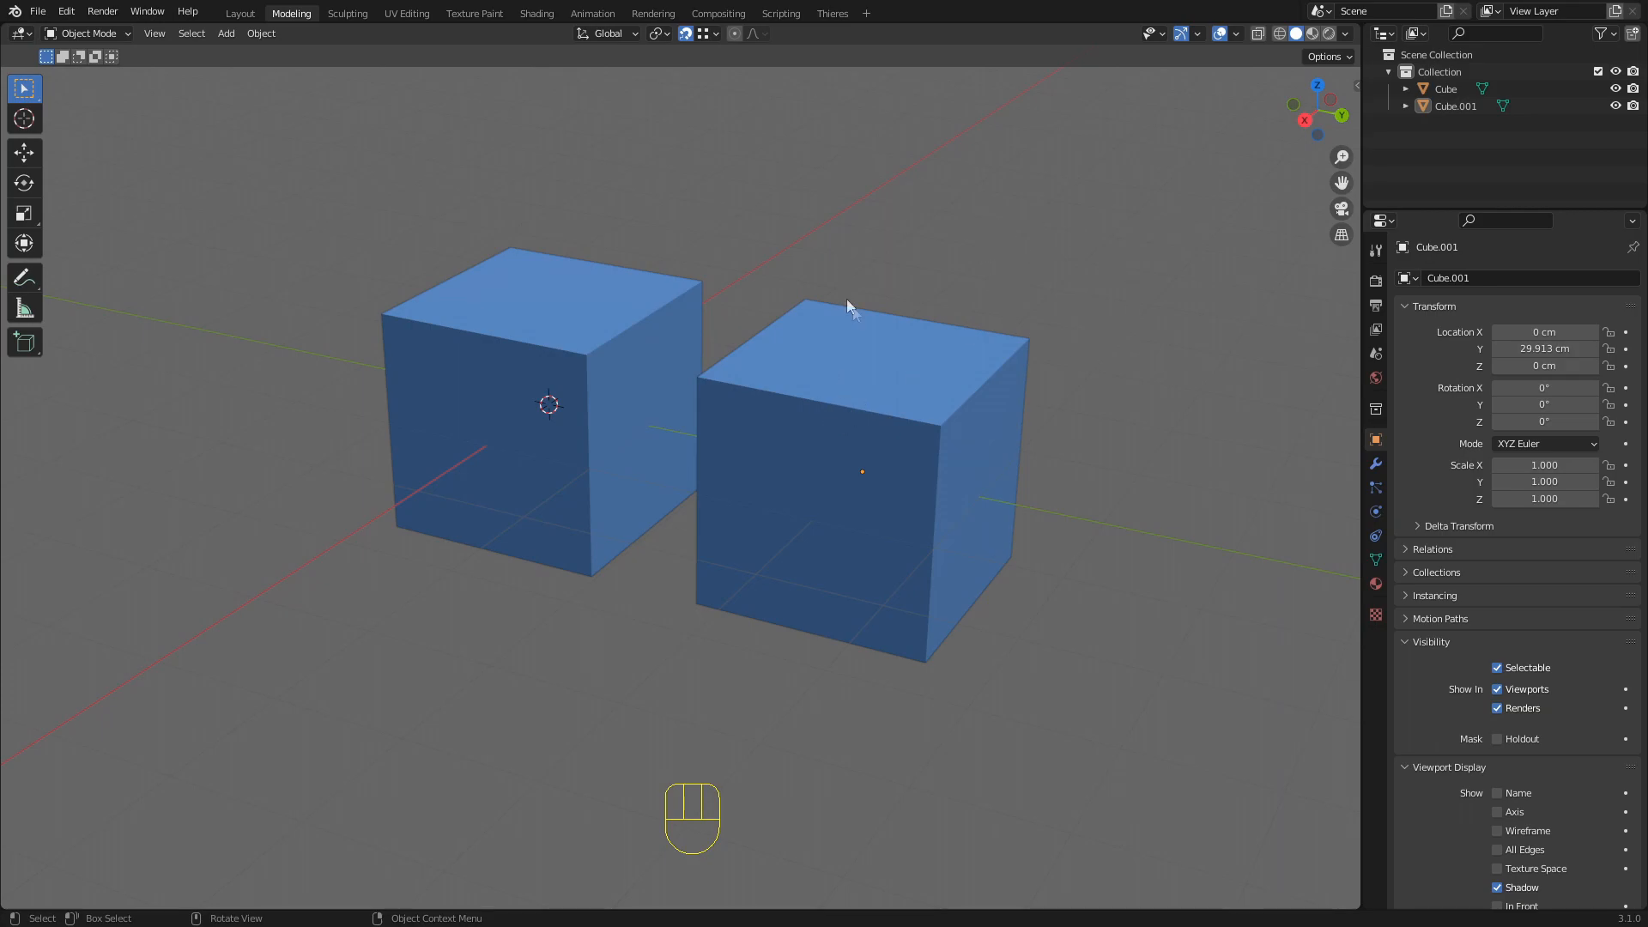
# Turn on the Face Orientation overlay for the 3D viewport, switching it off and on several times to compare both displays
pyautogui.click(1345, 34)
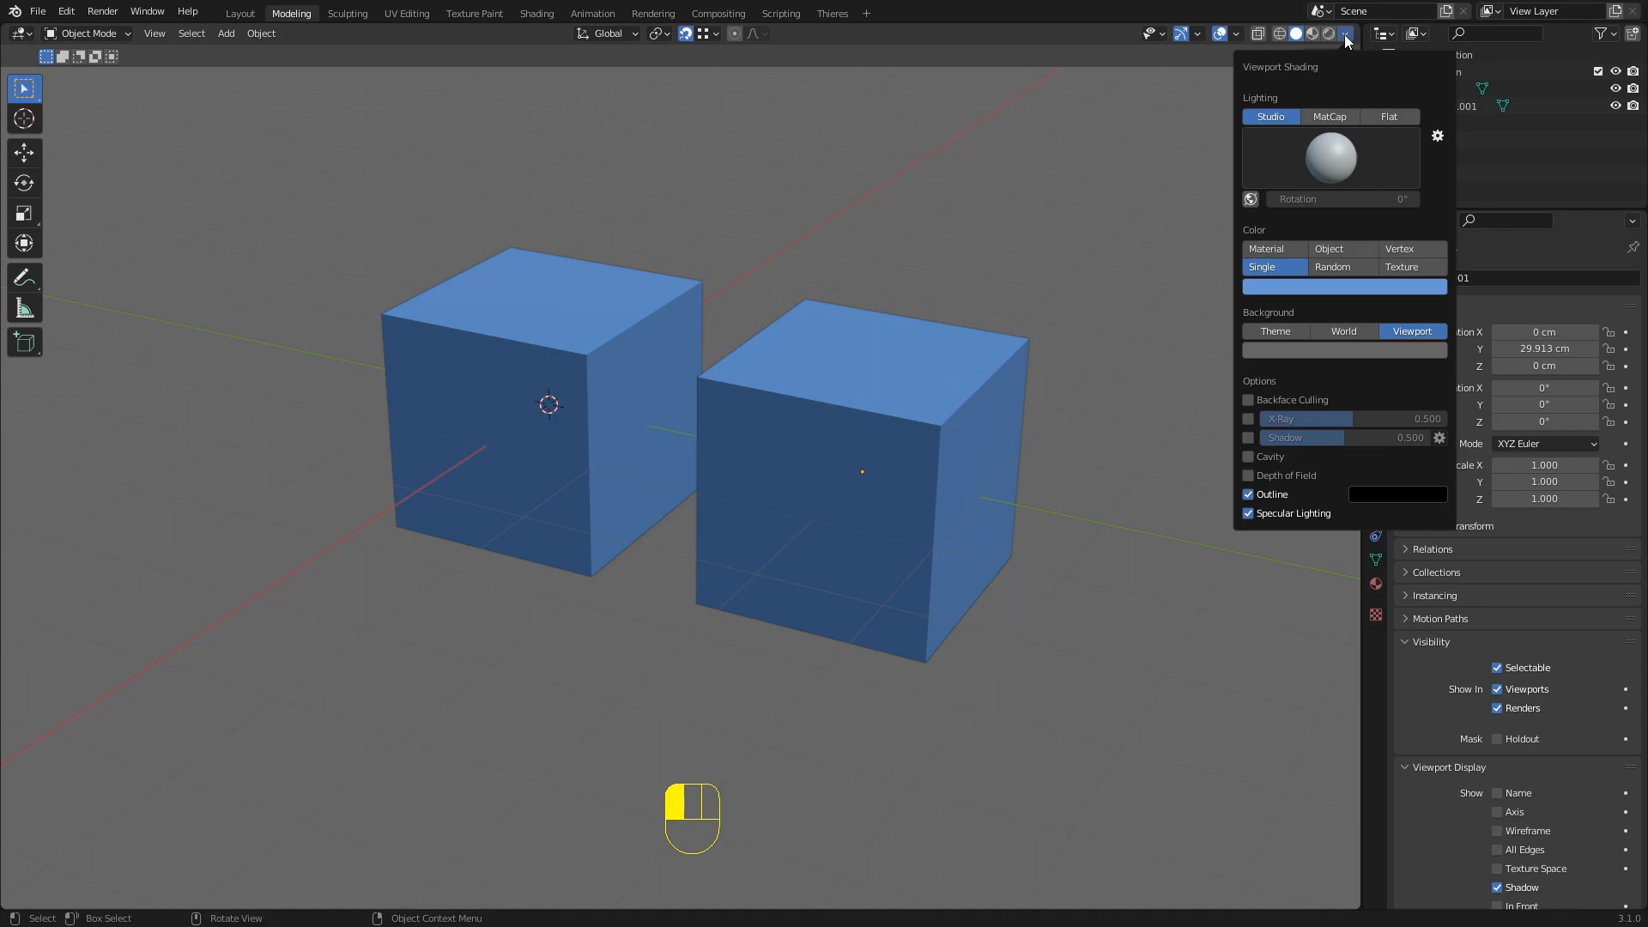
pyautogui.click(1344, 34)
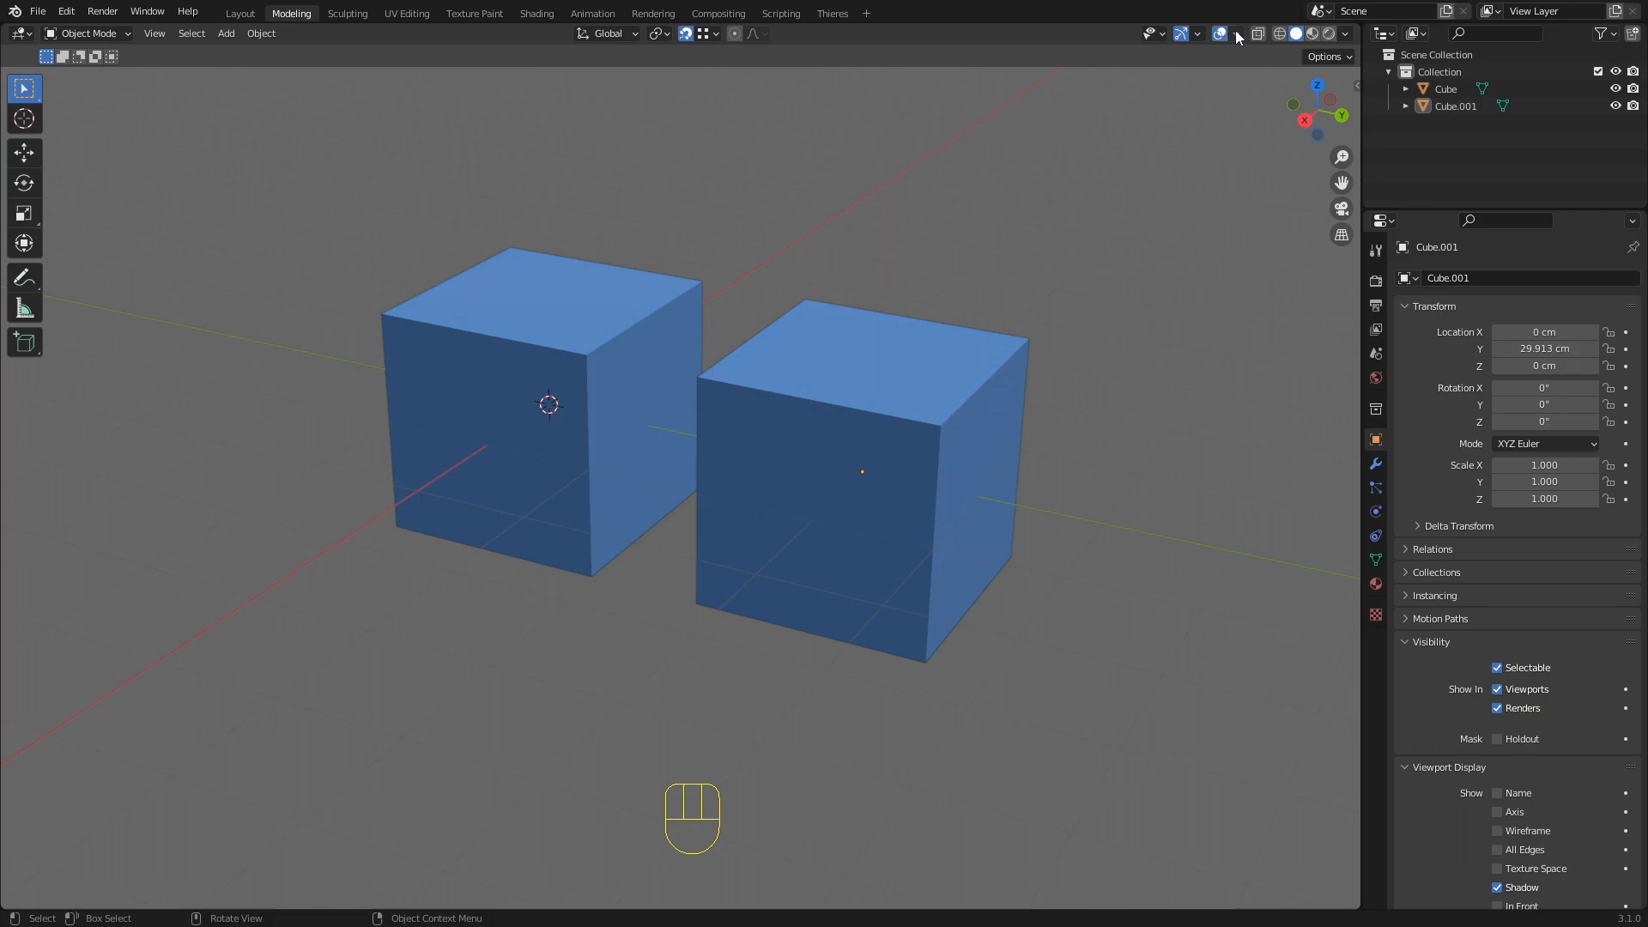
pyautogui.click(1236, 34)
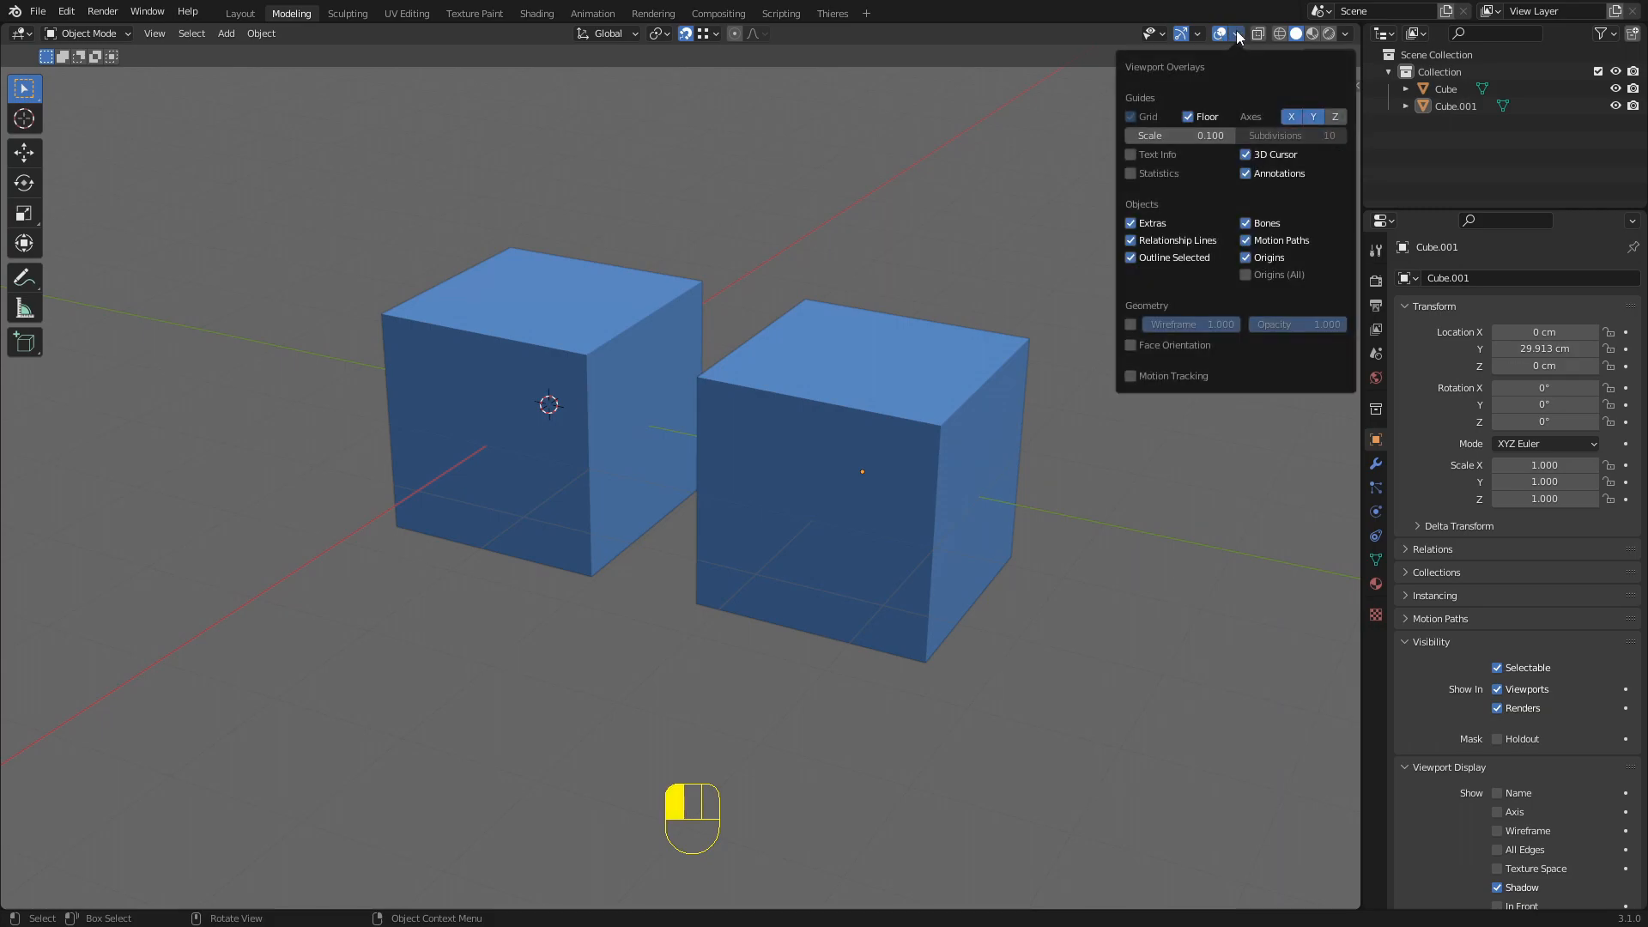
pyautogui.click(1131, 345)
pyautogui.click(1130, 345)
pyautogui.click(1131, 345)
pyautogui.click(1131, 345)
pyautogui.click(1131, 345)
pyautogui.click(1131, 345)
pyautogui.click(1130, 345)
pyautogui.click(1131, 345)
pyautogui.click(1131, 345)
pyautogui.click(1130, 345)
pyautogui.click(1131, 345)
pyautogui.click(1131, 345)
pyautogui.click(1130, 345)
pyautogui.click(1131, 345)
pyautogui.click(1130, 345)
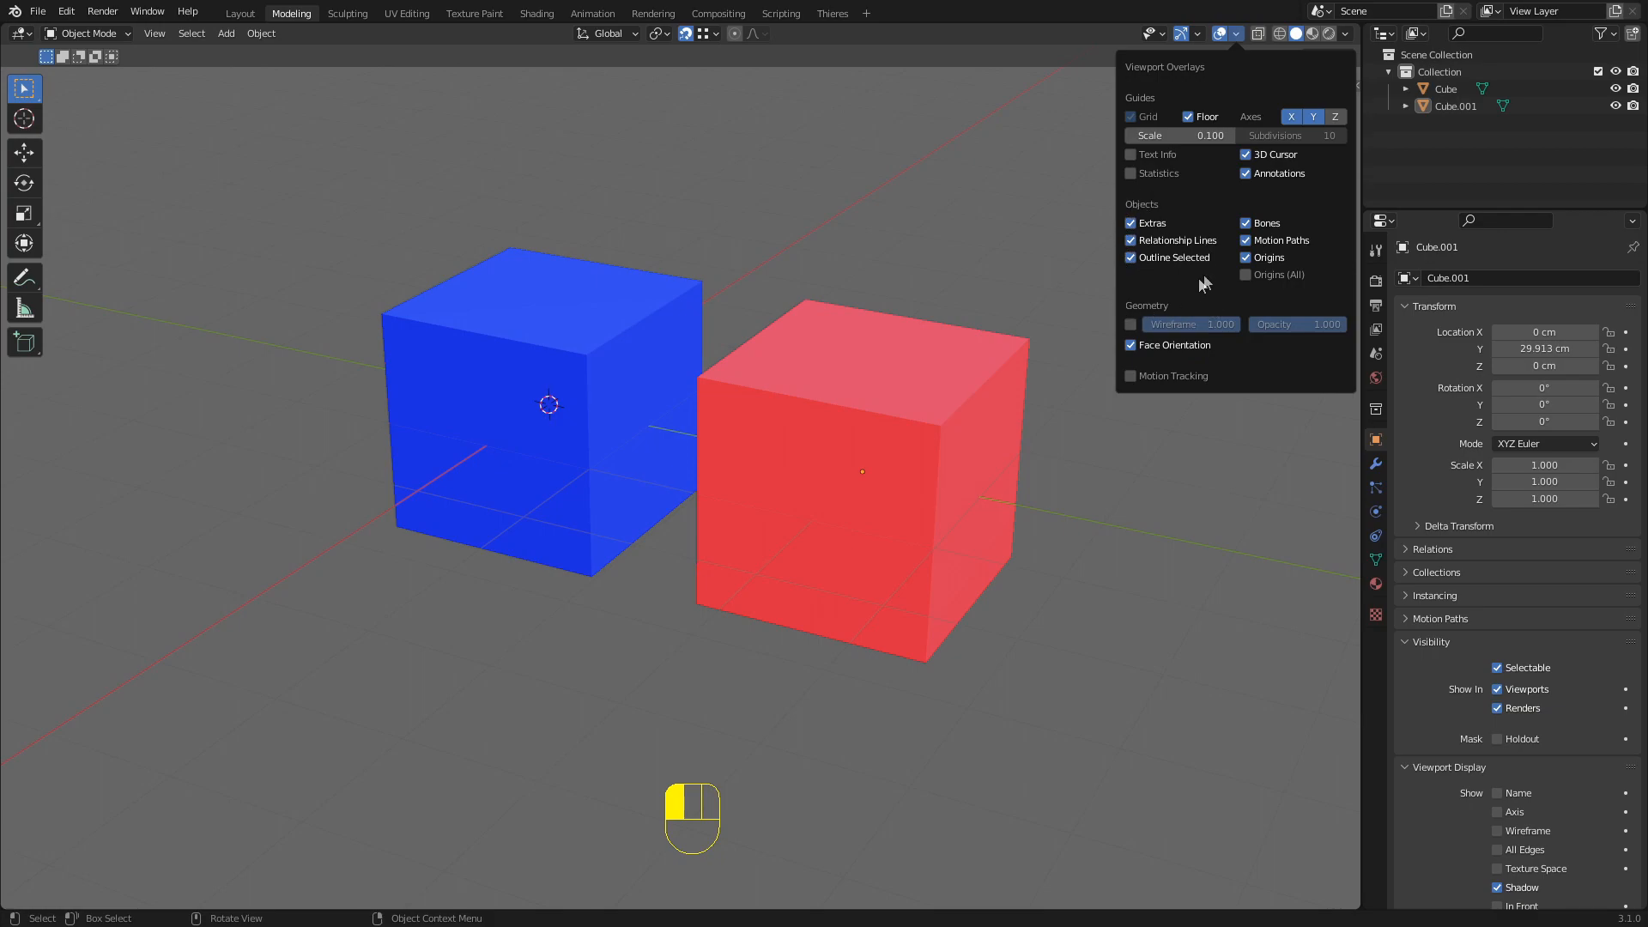
# Remove the existing shortcut from the Face Orientation overlay option and assign F5 as its new shortcut
pyautogui.click(1236, 34)
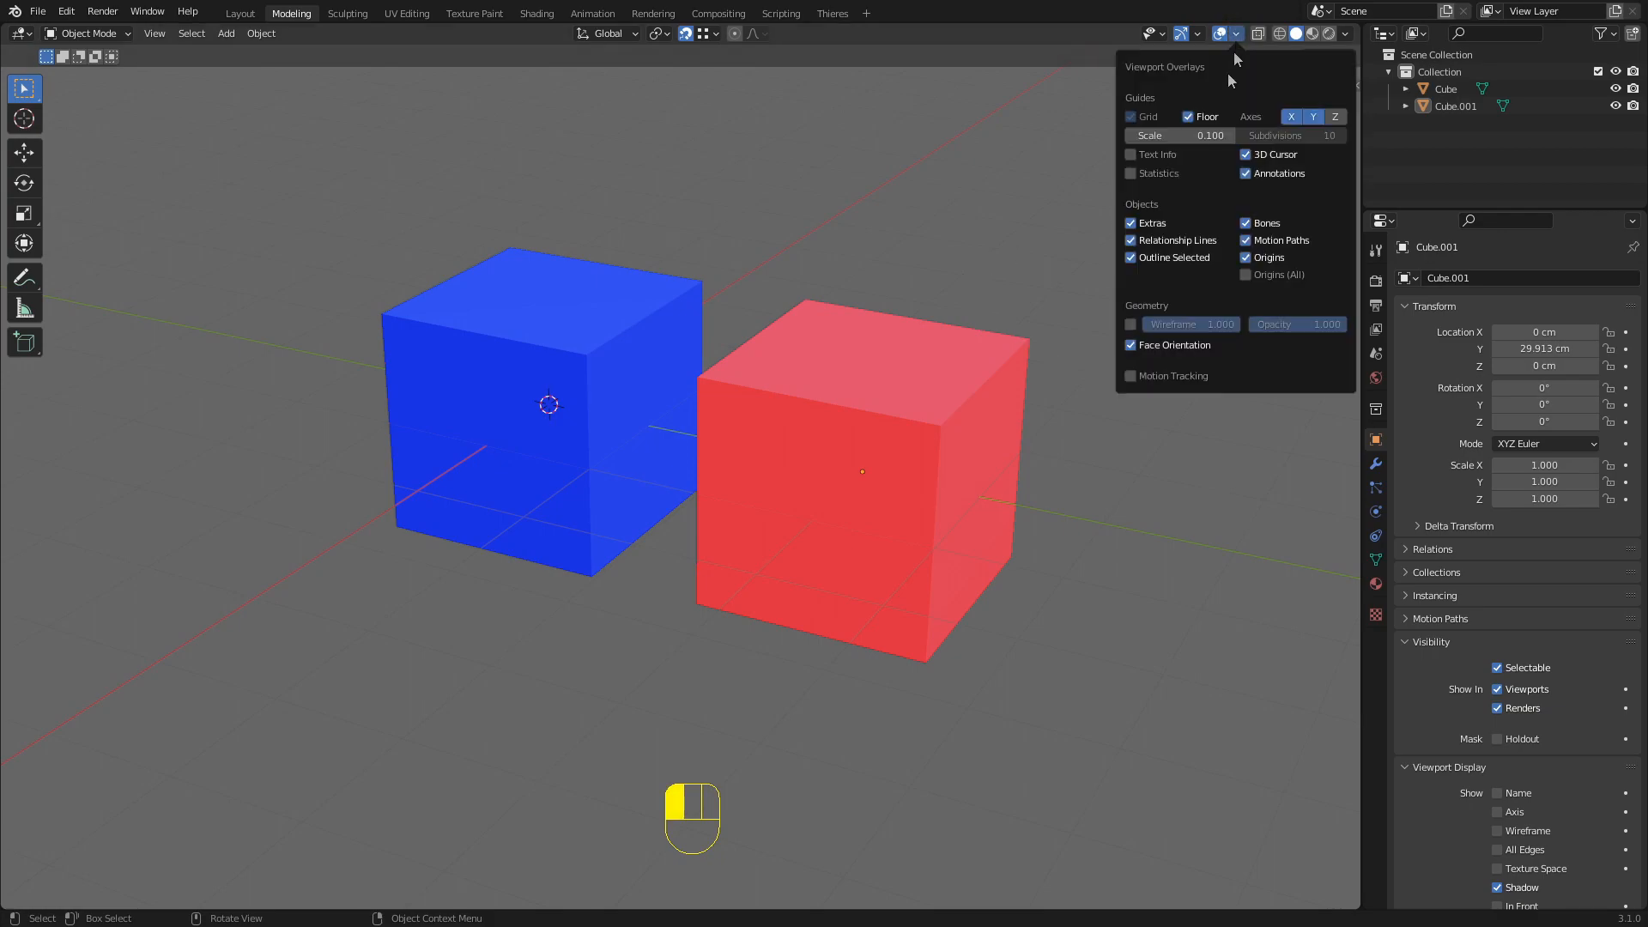
pyautogui.rightClick(1157, 347)
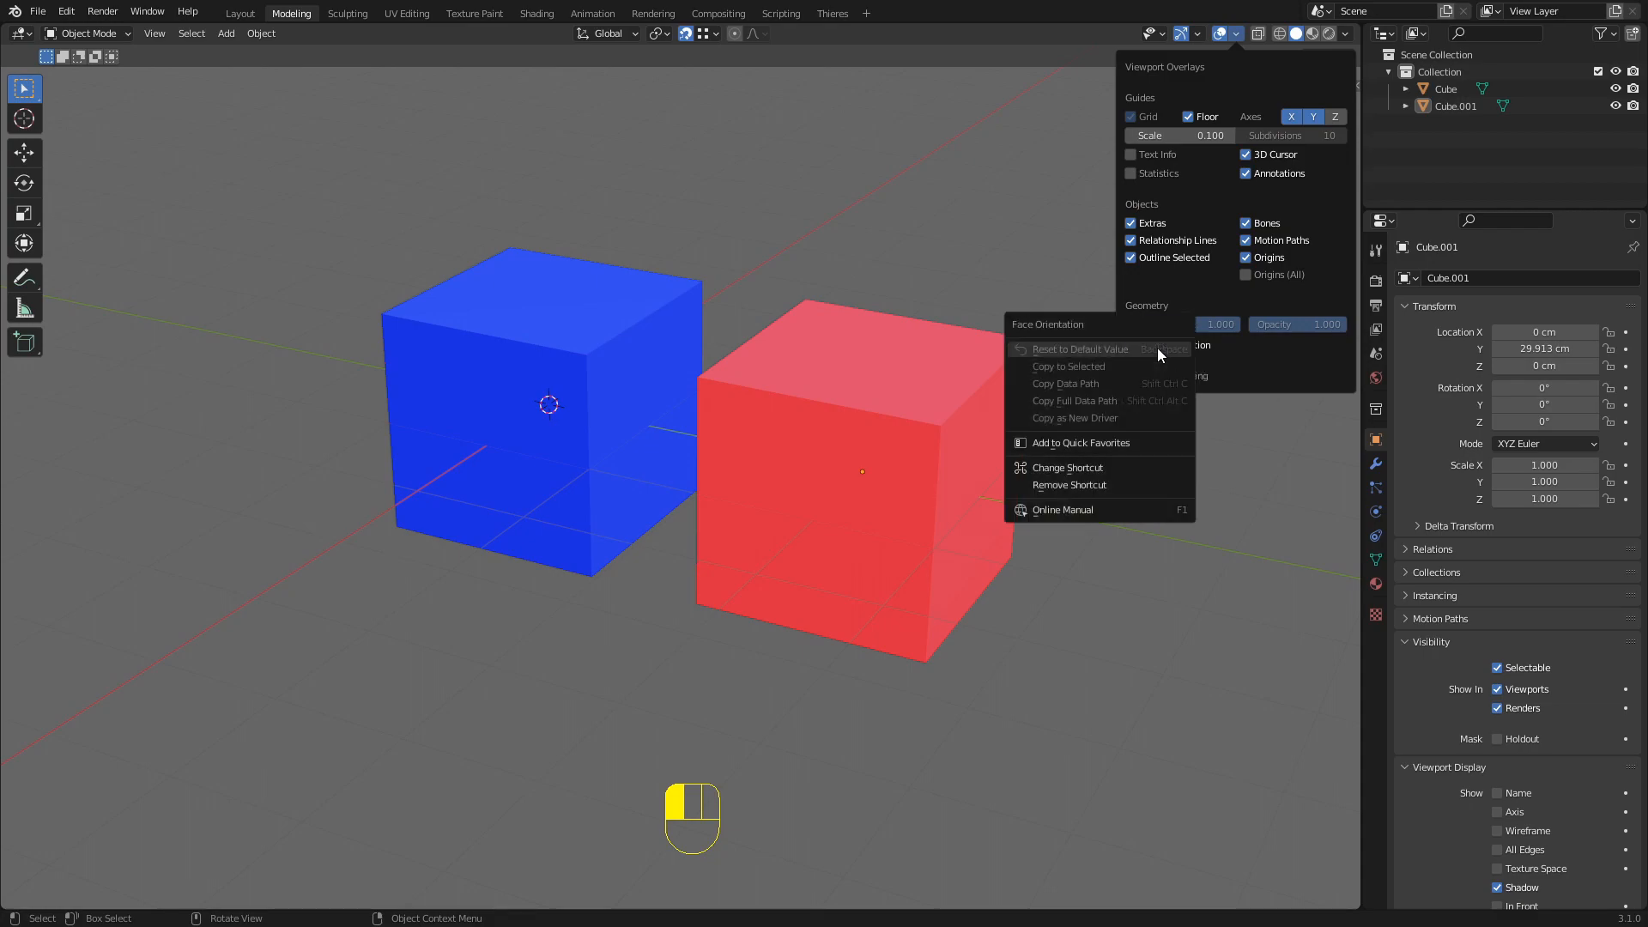
pyautogui.click(1068, 485)
pyautogui.click(1236, 34)
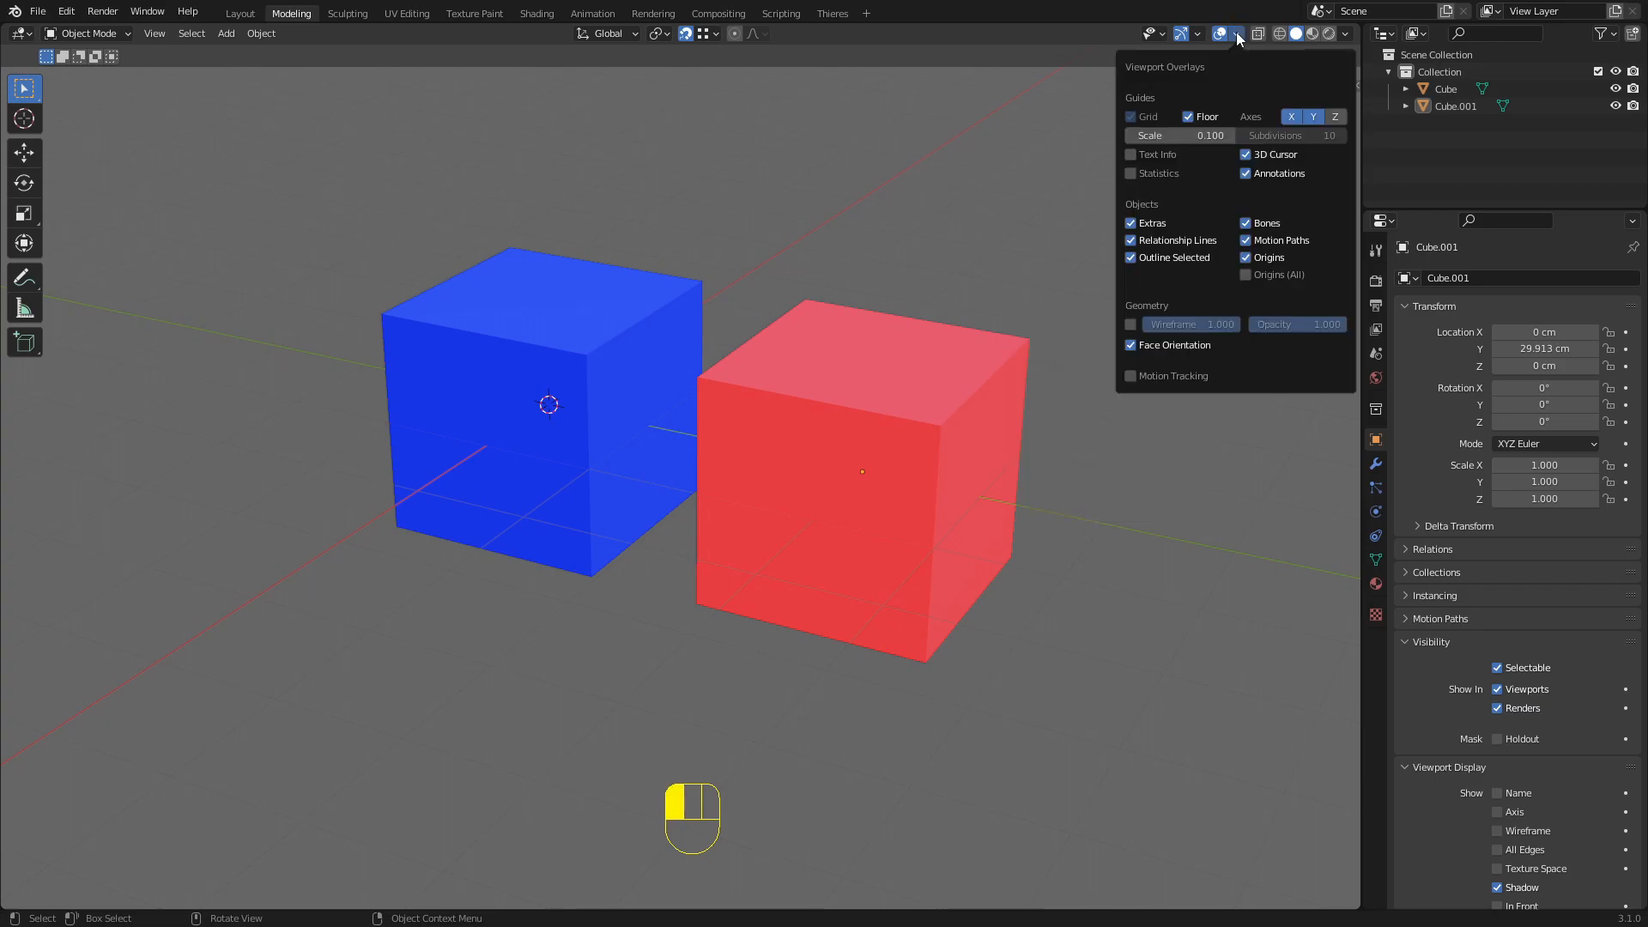
pyautogui.rightClick(1152, 345)
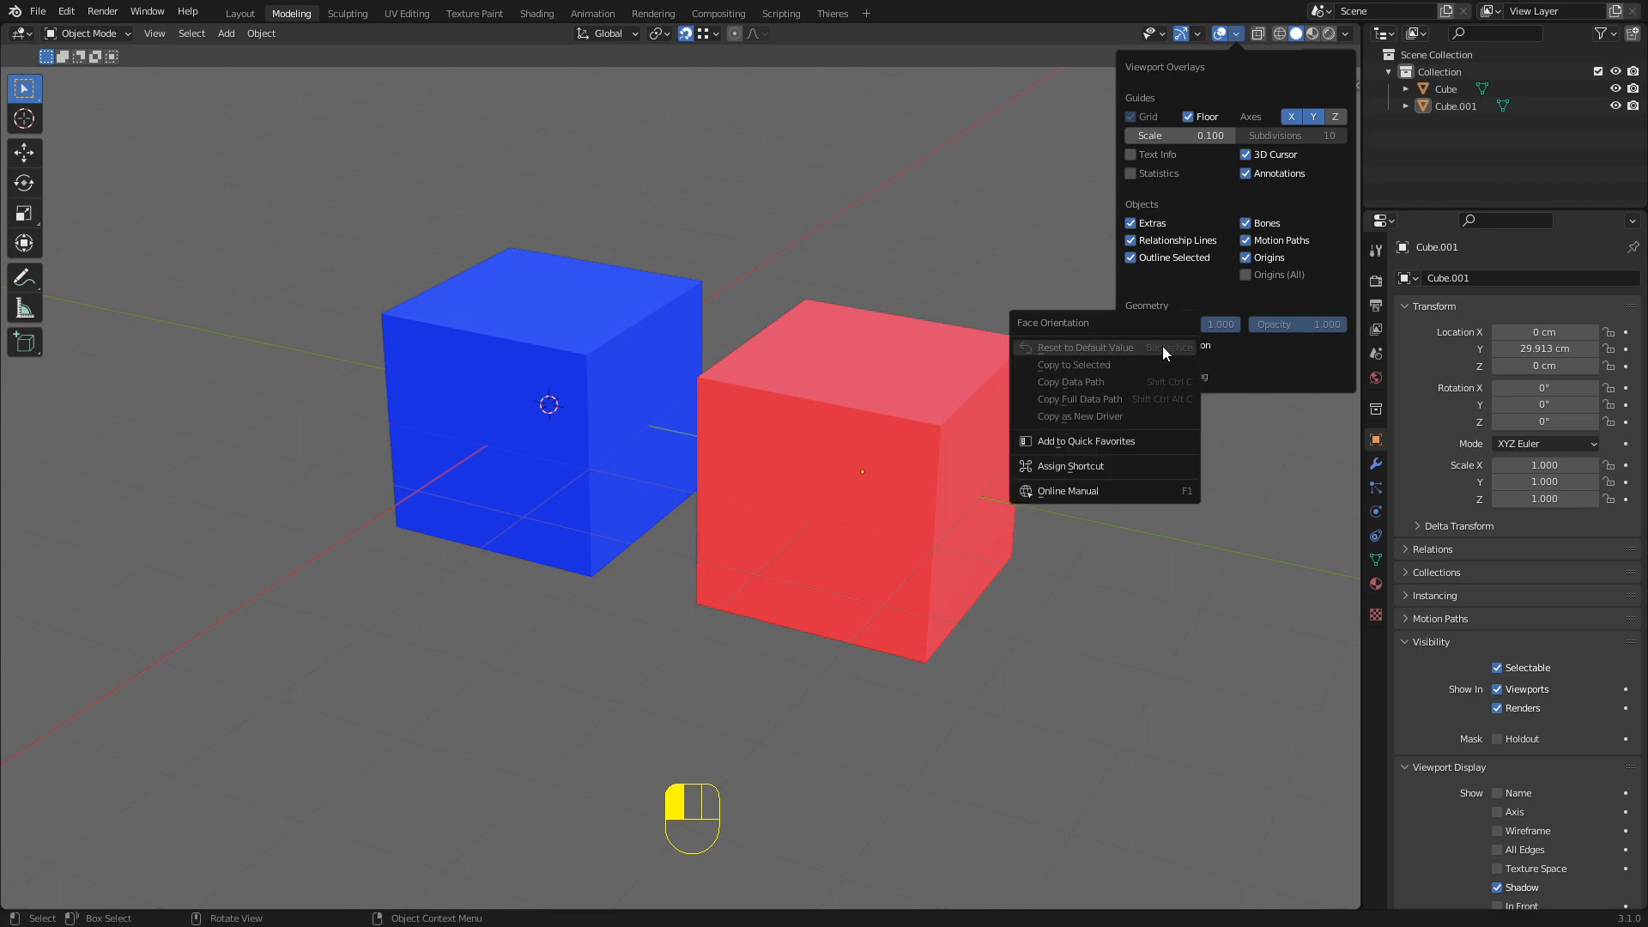
pyautogui.click(1083, 467)
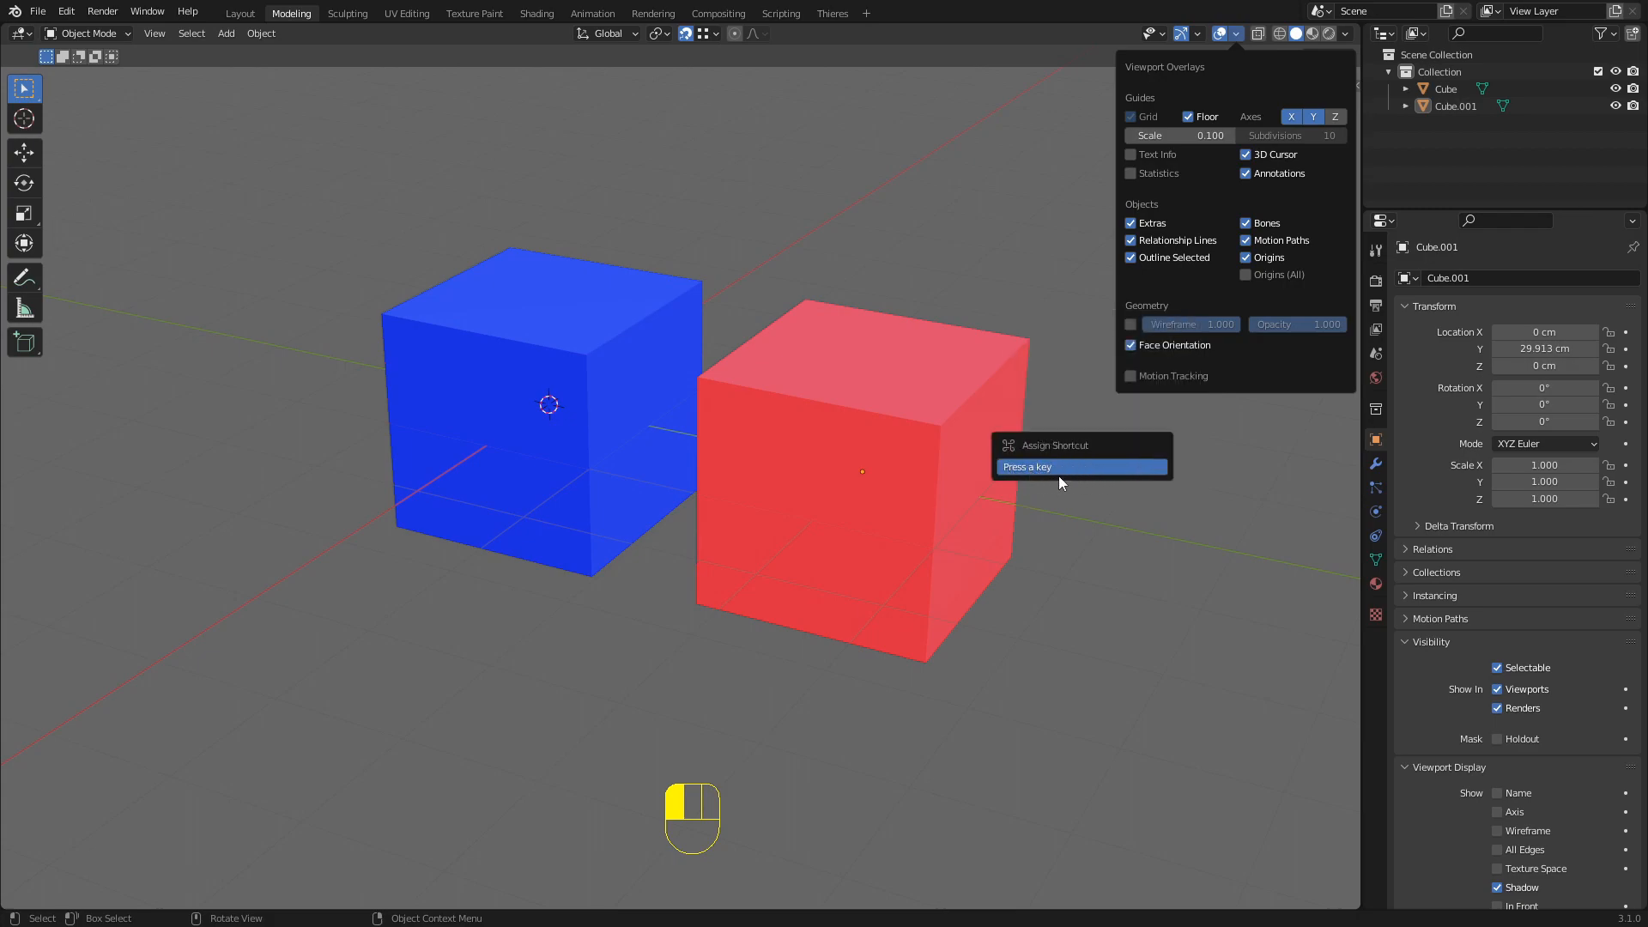
pyautogui.press('f')
pyautogui.moveTo(885, 440); pyautogui.dragTo(802, 418, button='middle')
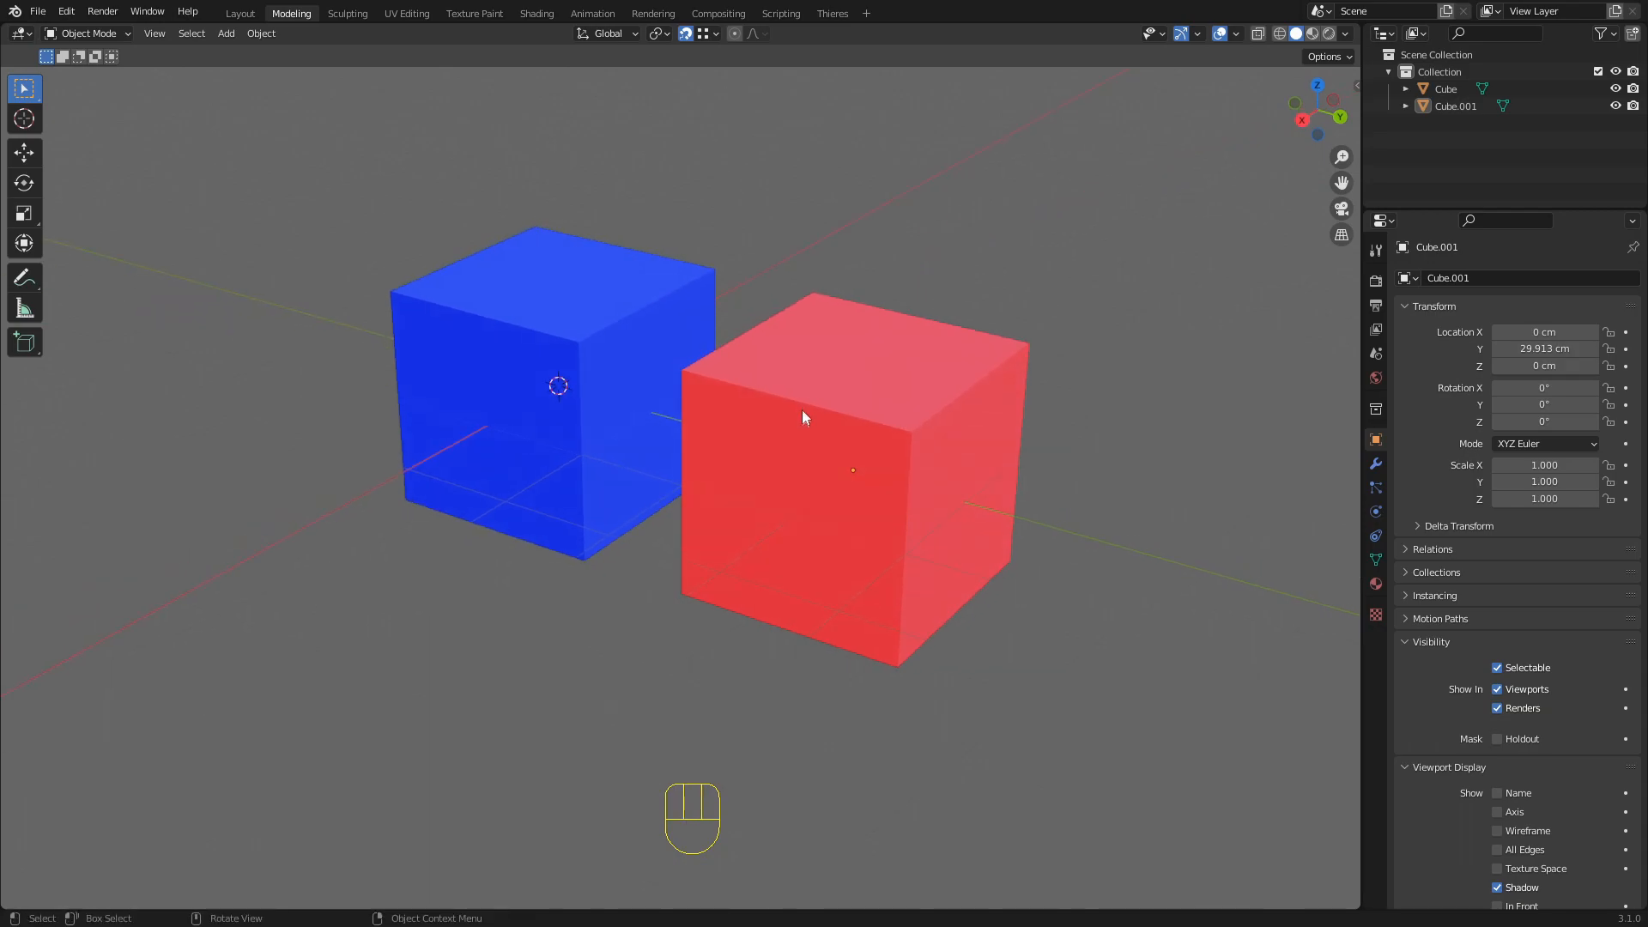
# Test the newly assigned shortcut by toggling the Face Orientation overlay repeatedly, ending with the overlay turned off
pyautogui.press('F5')
pyautogui.press('F5')
pyautogui.press('F5')
pyautogui.press('F5')
pyautogui.press('F5')
pyautogui.press('F5')
pyautogui.press('F5')
pyautogui.press('F5')
pyautogui.press('F5')
pyautogui.press('F5')
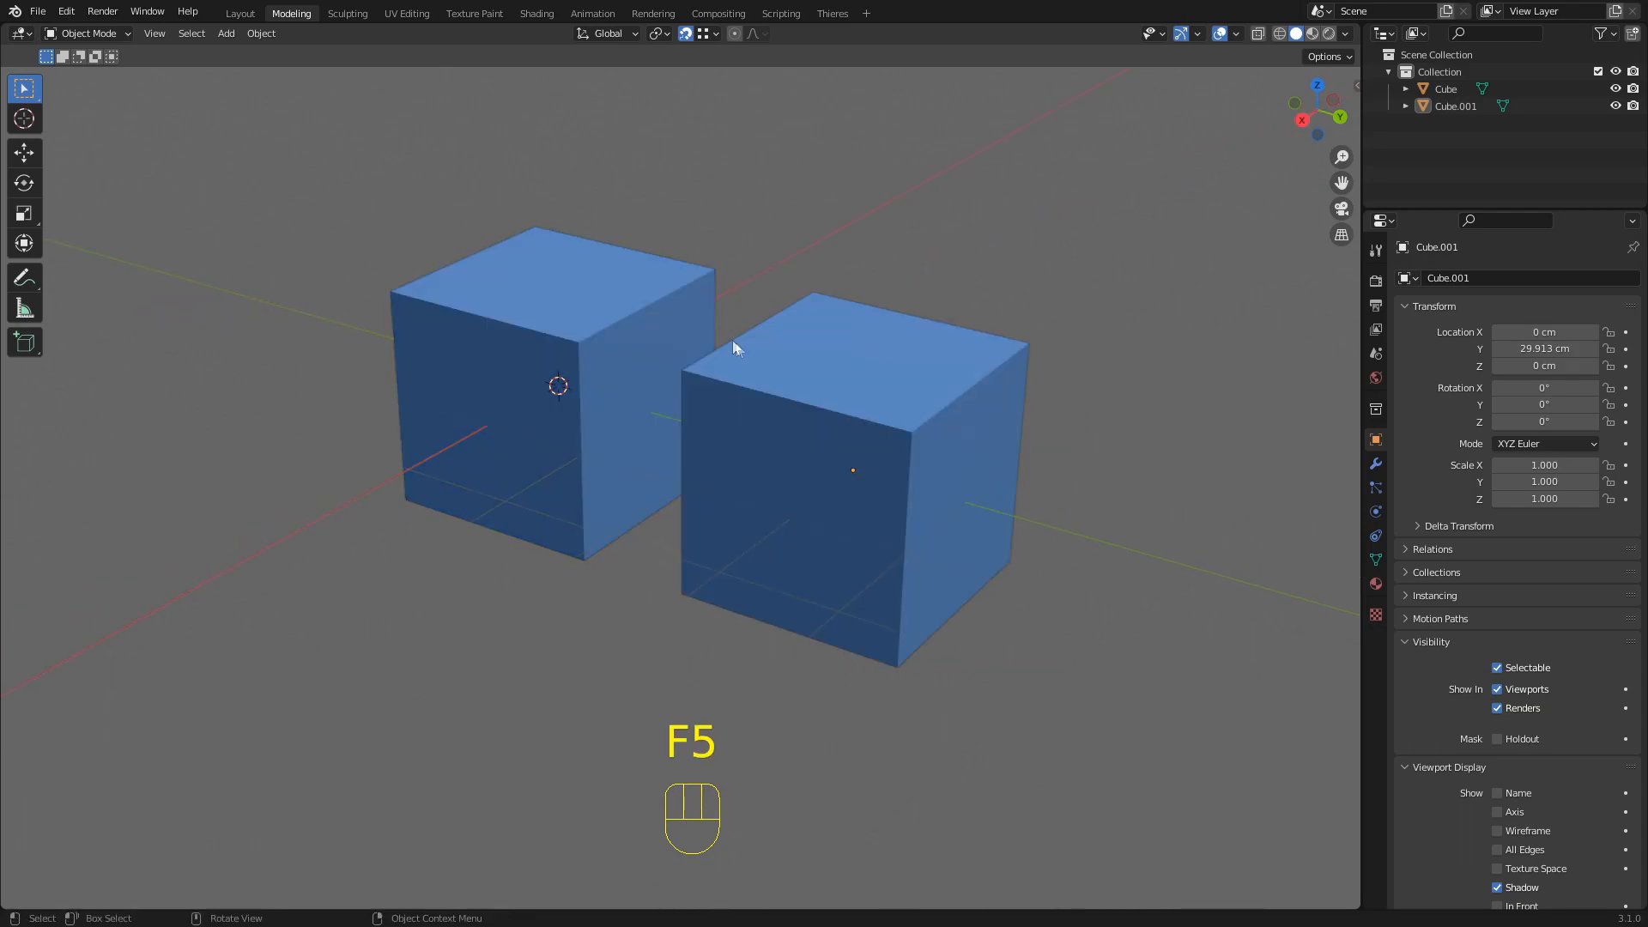
pyautogui.press('F5')
pyautogui.press('F5')
pyautogui.press('F5')
pyautogui.press('F5')
pyautogui.press('F5')
pyautogui.press('F5')
pyautogui.press('F5')
pyautogui.press('F5')
pyautogui.press('F5')
pyautogui.press('F5')
pyautogui.press('F5')
pyautogui.press('F5')
pyautogui.press('F5')
pyautogui.press('F5')
pyautogui.press('F5')
pyautogui.keyDown('shift'); pyautogui.moveTo(626, 368); pyautogui.dragTo(672, 394, button='middle'); pyautogui.keyUp('shift')
pyautogui.keyDown('shift'); pyautogui.moveTo(788, 394); pyautogui.dragTo(662, 398, button='middle'); pyautogui.keyUp('shift')
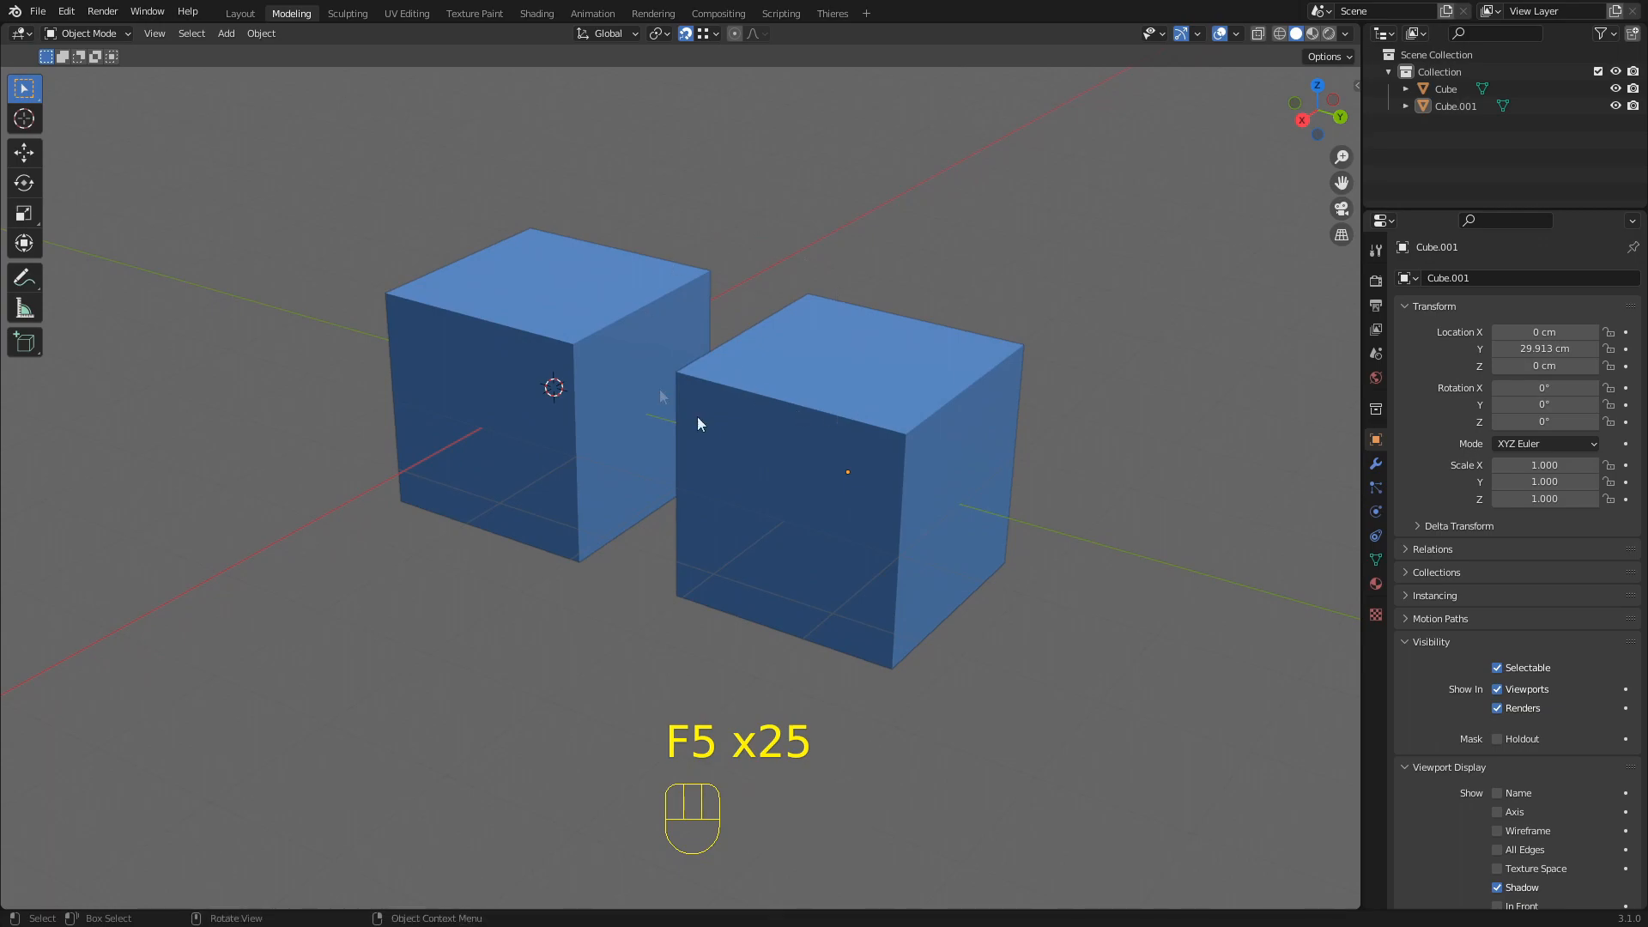
# Select the cube at the world origin and enter Edit Mode
pyautogui.click(517, 327)
pyautogui.keyDown('shift'); pyautogui.moveTo(516, 327); pyautogui.dragTo(582, 381, button='middle'); pyautogui.keyUp('shift')
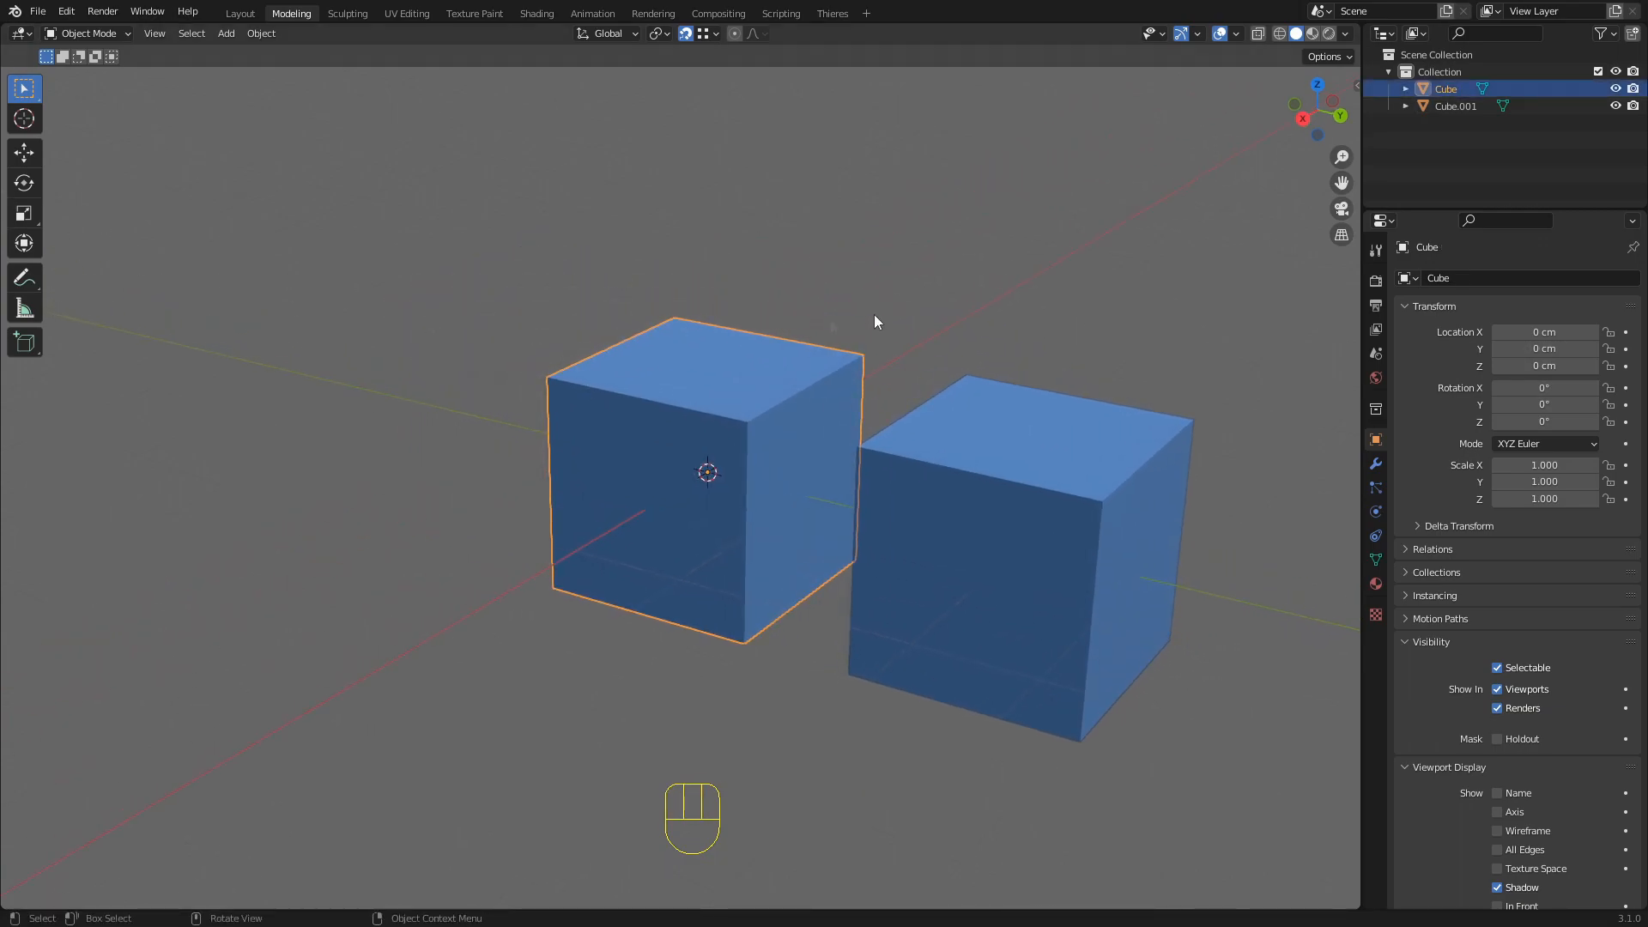
pyautogui.keyDown('shift'); pyautogui.moveTo(964, 411); pyautogui.dragTo(919, 384, button='middle'); pyautogui.keyUp('shift')
pyautogui.scroll(2, 662, 325)
pyautogui.press('Tab')
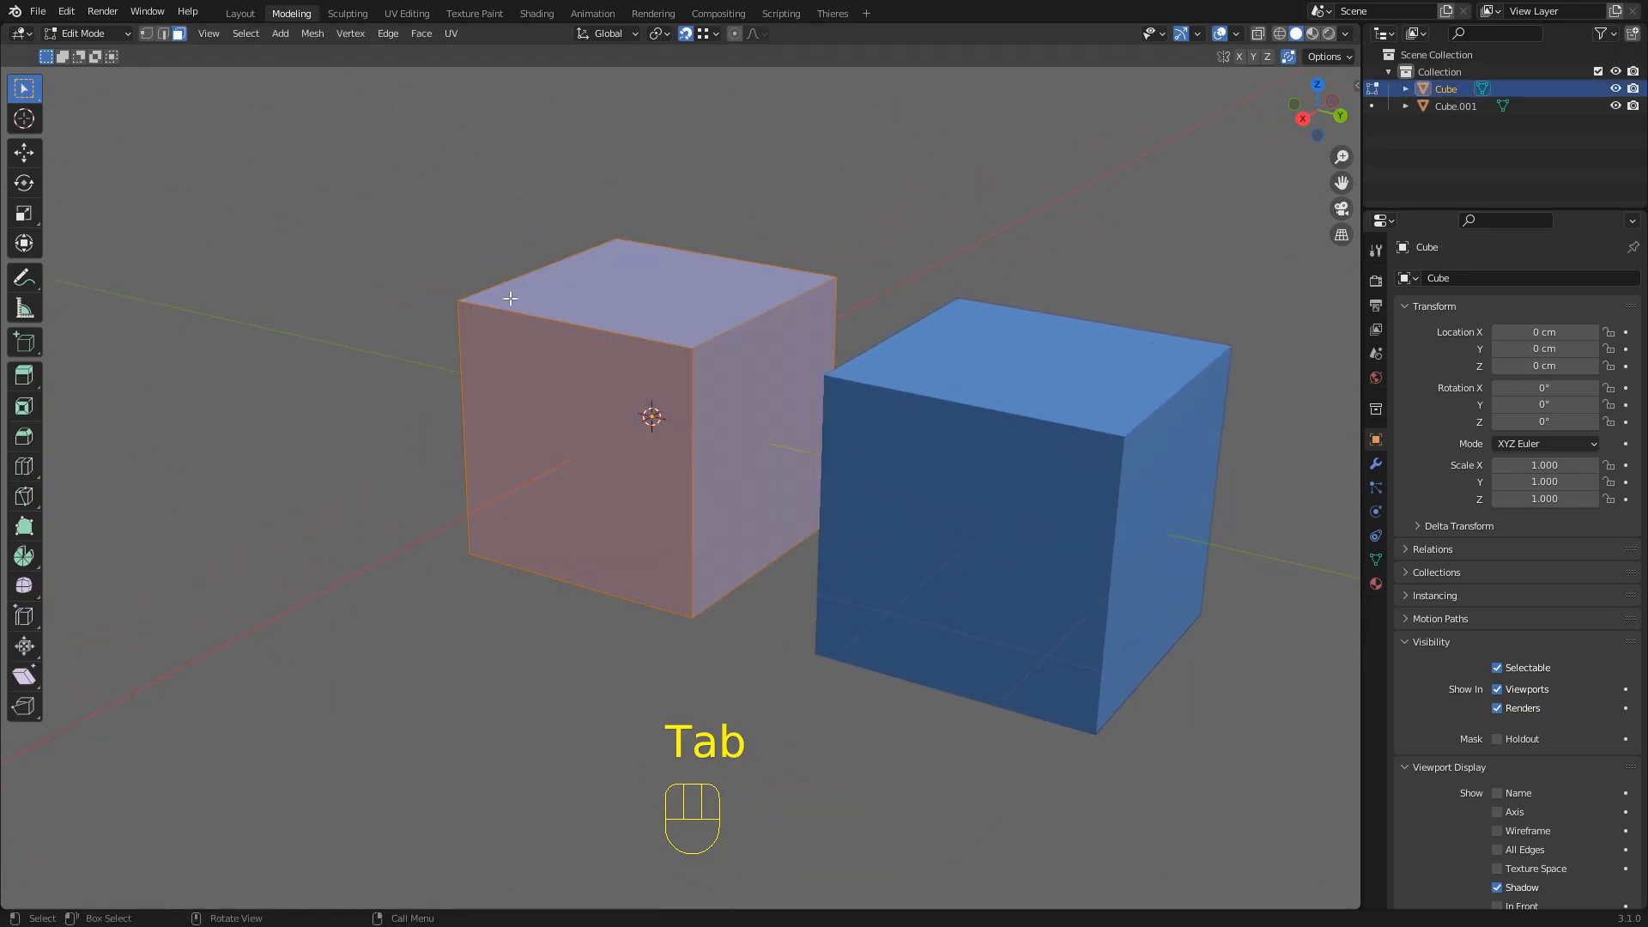
# Subdivide the front edge of the cube's top face and select the new midpoint vertex
pyautogui.press('2')
pyautogui.click(546, 325)
pyautogui.scroll(4, 721, 335)
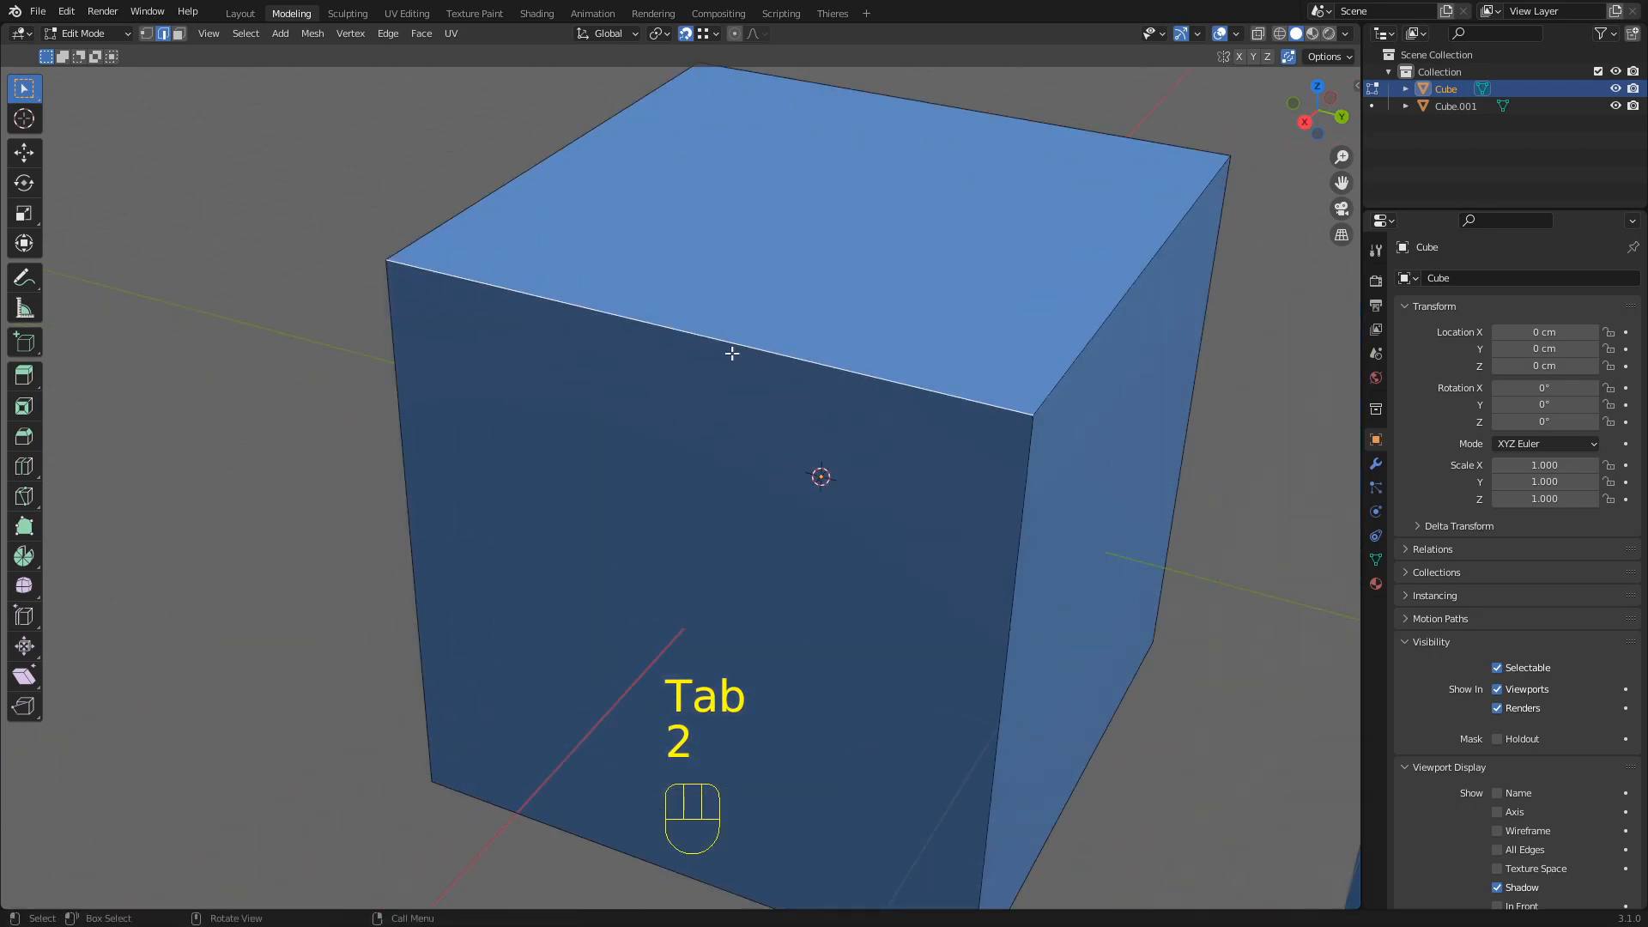
pyautogui.press('d')
pyautogui.press('1')
pyautogui.click(710, 337)
pyautogui.press('g')
pyautogui.press('Escape')
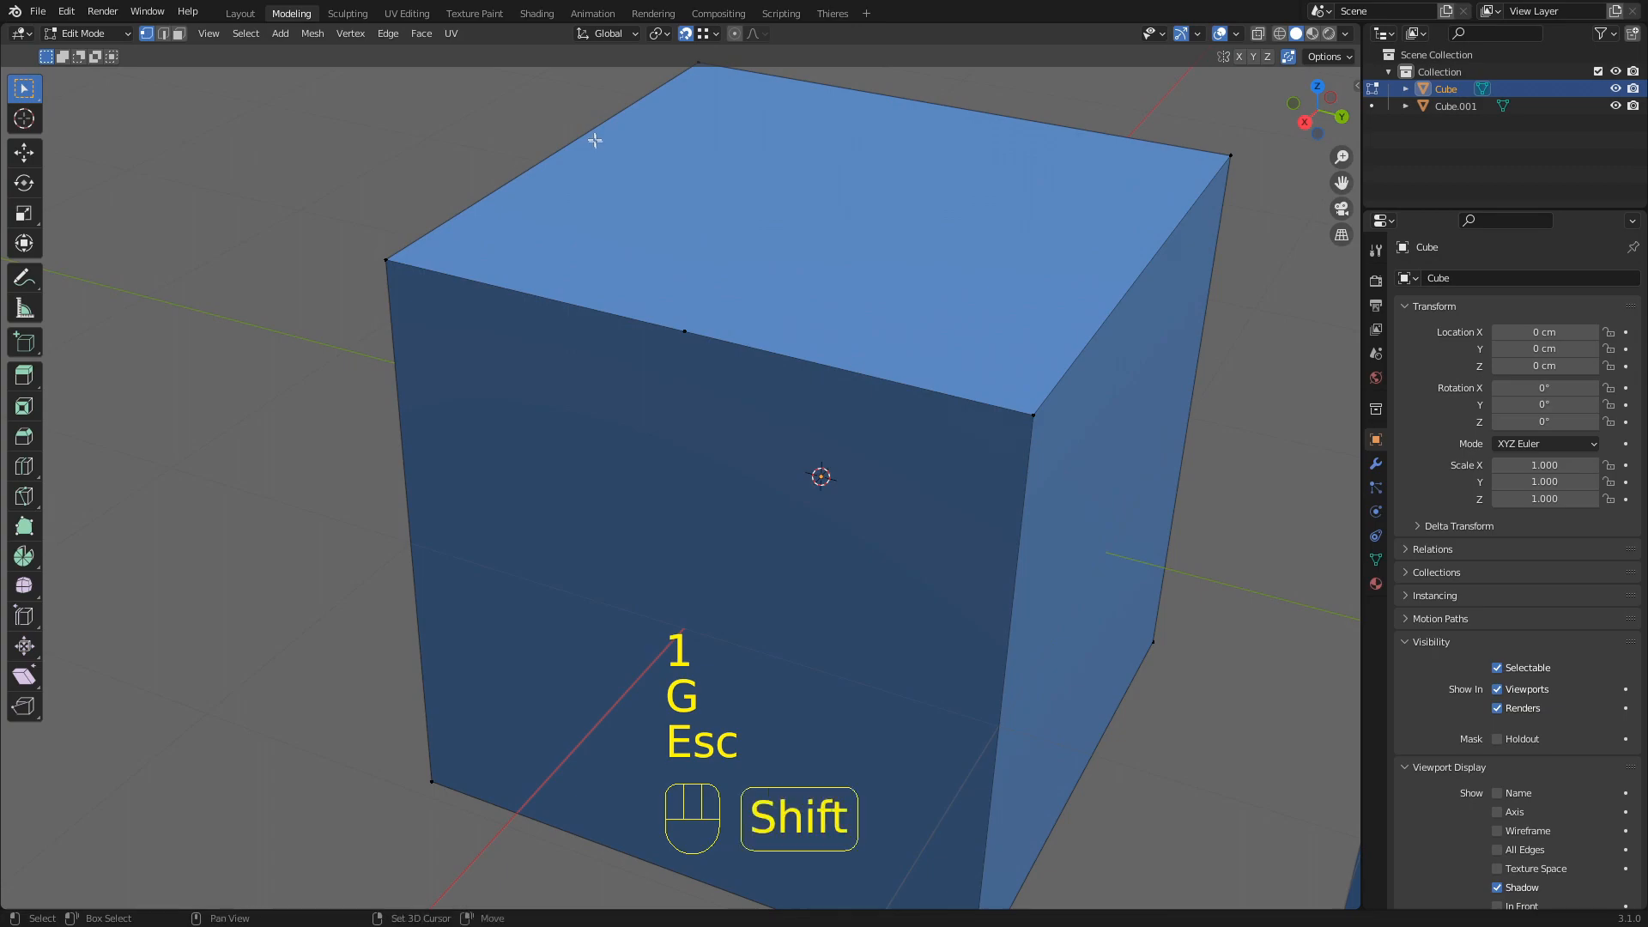
# Subdivide the left edge of the cube's top face and test the new midpoint with a cancelled move
pyautogui.keyDown('shift'); pyautogui.moveTo(596, 137); pyautogui.dragTo(596, 170, button='middle'); pyautogui.keyUp('shift')
pyautogui.press('2')
pyautogui.click(596, 185)
pyautogui.press('d')
pyautogui.press('1')
pyautogui.press('g')
pyautogui.press('Escape')
# Subdivide the right edge of the cube's top face and select its new midpoint vertex
pyautogui.press('2')
pyautogui.click(1144, 323)
pyautogui.press('d')
pyautogui.press('1')
pyautogui.click(1165, 301)
pyautogui.press('g')
pyautogui.press('Escape')
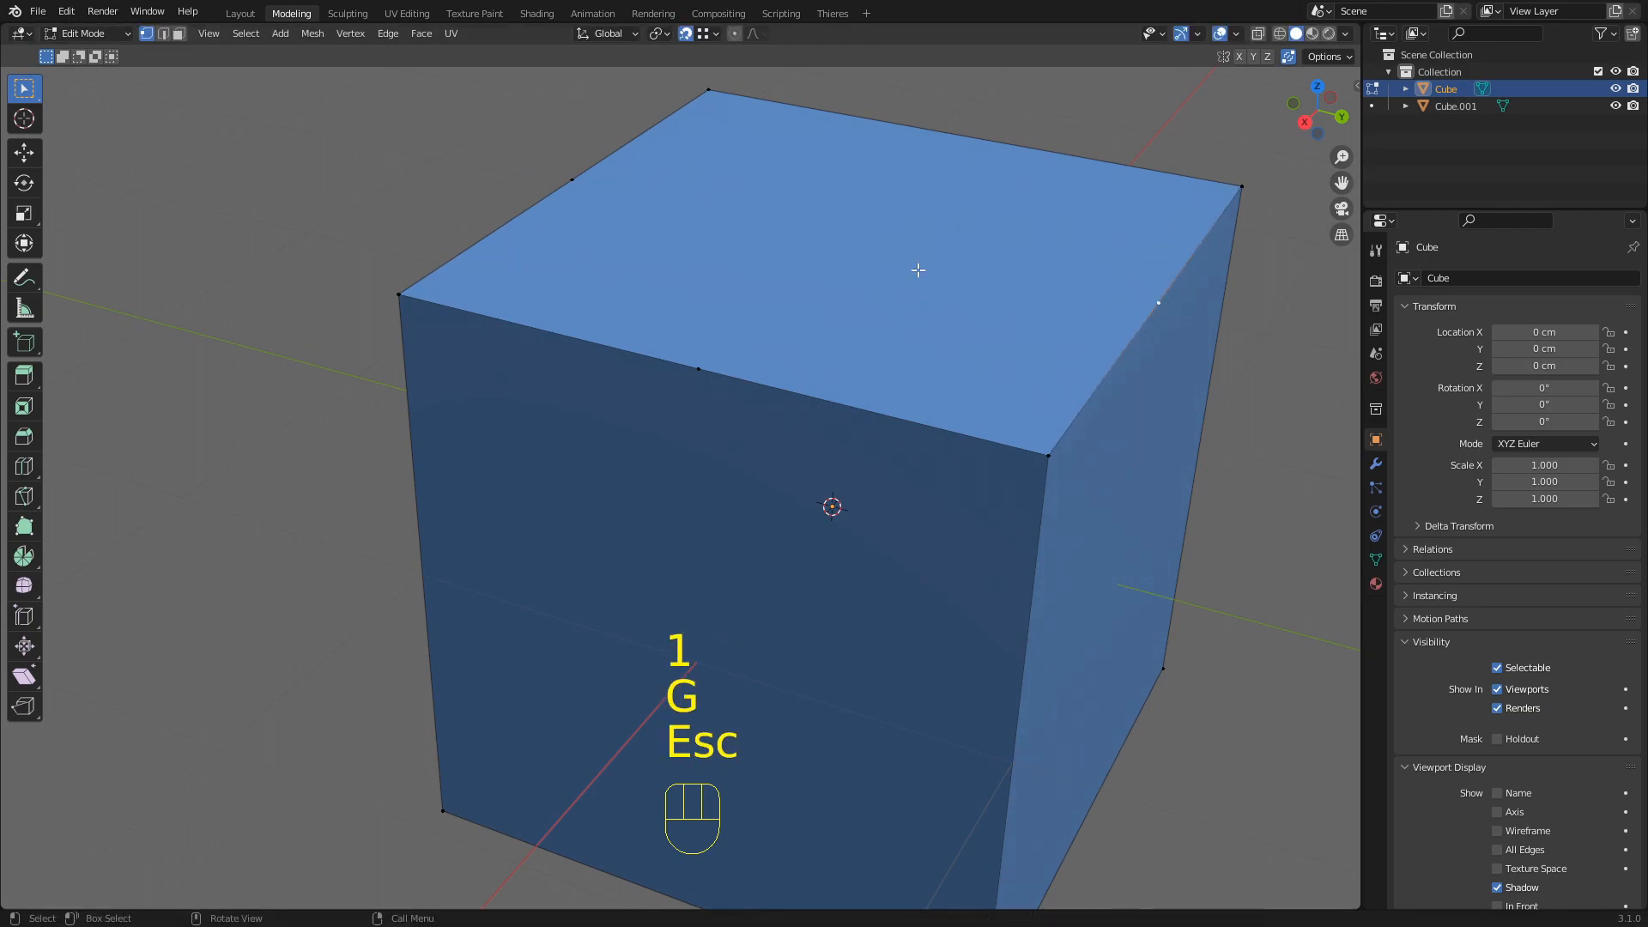
# Subdivide the cube's whole top face with the number of cuts set to 3
pyautogui.moveTo(958, 121); pyautogui.dragTo(770, 275, button='middle')
pyautogui.press('3')
pyautogui.click(780, 296)
pyautogui.press('d')
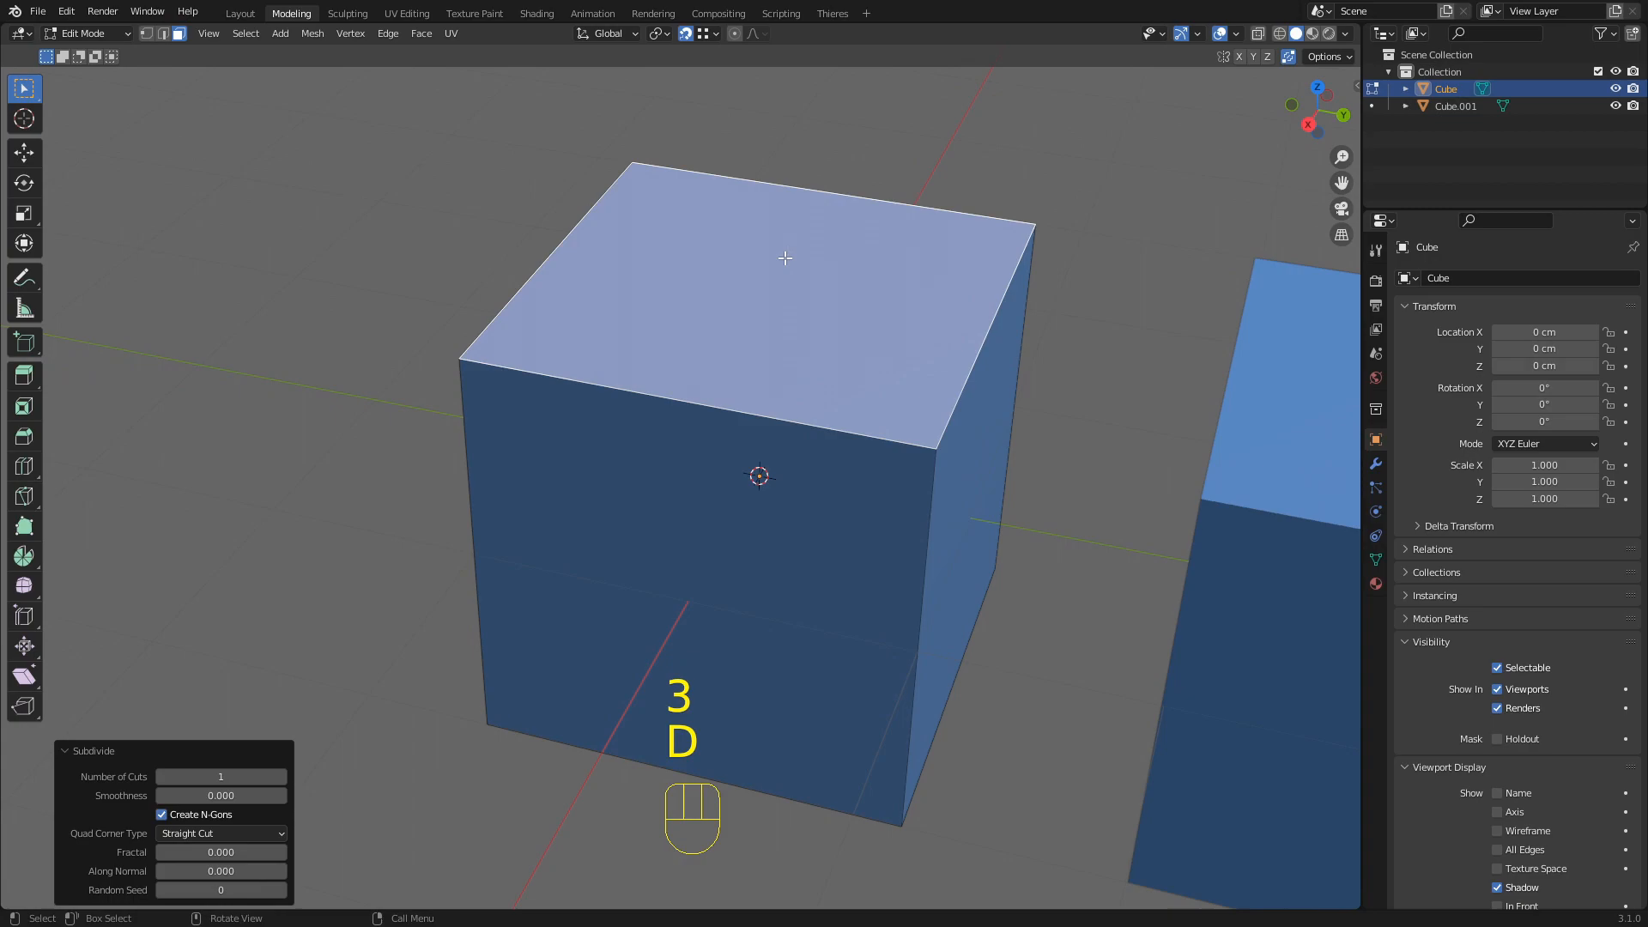
pyautogui.click(280, 775)
pyautogui.click(279, 776)
pyautogui.press('Tab')
pyautogui.press('Tab')
# Select a segment of the top face's front edge and examine the subdivided edges in vertex selection mode
pyautogui.press('2')
pyautogui.click(685, 399)
pyautogui.press('1')
pyautogui.scroll(2, 632, 350)
pyautogui.scroll(-2, 944, 407)
pyautogui.moveTo(957, 407); pyautogui.dragTo(896, 409, button='middle')
pyautogui.moveTo(706, 383); pyautogui.dragTo(777, 419, button='middle')
pyautogui.moveTo(776, 419); pyautogui.dragTo(674, 402, button='middle')
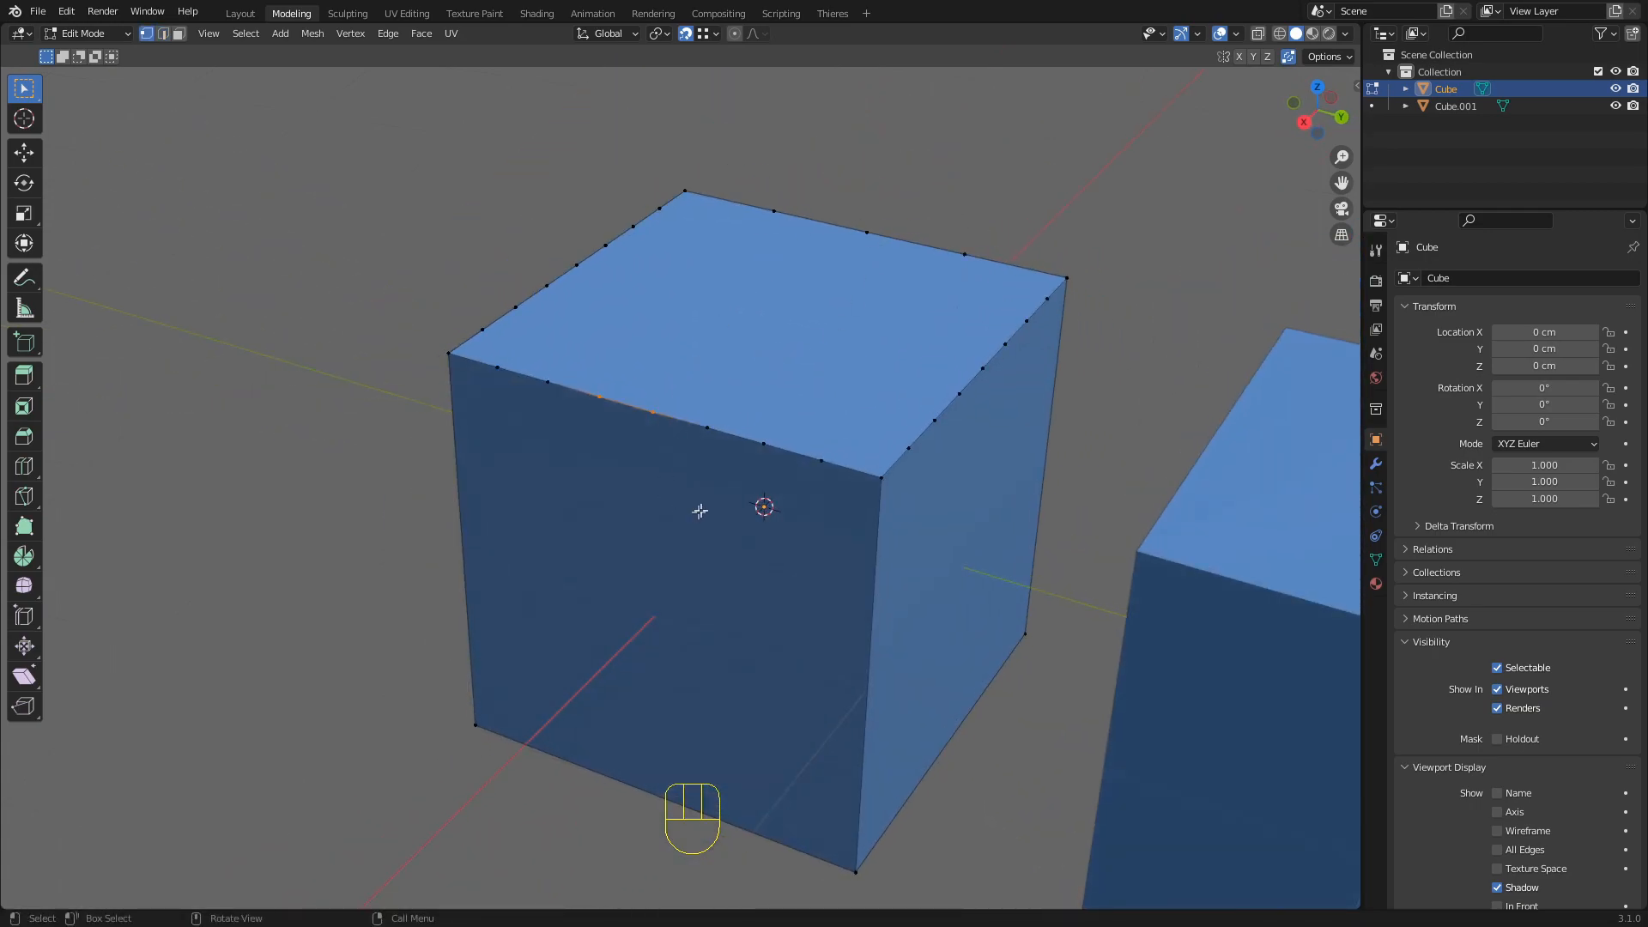
# Select the cube's front left vertical edge and open the shortcut options of the Subdivide command
pyautogui.keyDown('shift'); pyautogui.moveTo(657, 491); pyautogui.dragTo(703, 427, button='middle'); pyautogui.keyUp('shift')
pyautogui.press('2')
pyautogui.click(509, 475)
pyautogui.keyDown('shift'); pyautogui.moveTo(508, 475); pyautogui.dragTo(634, 255, button='middle'); pyautogui.keyUp('shift')
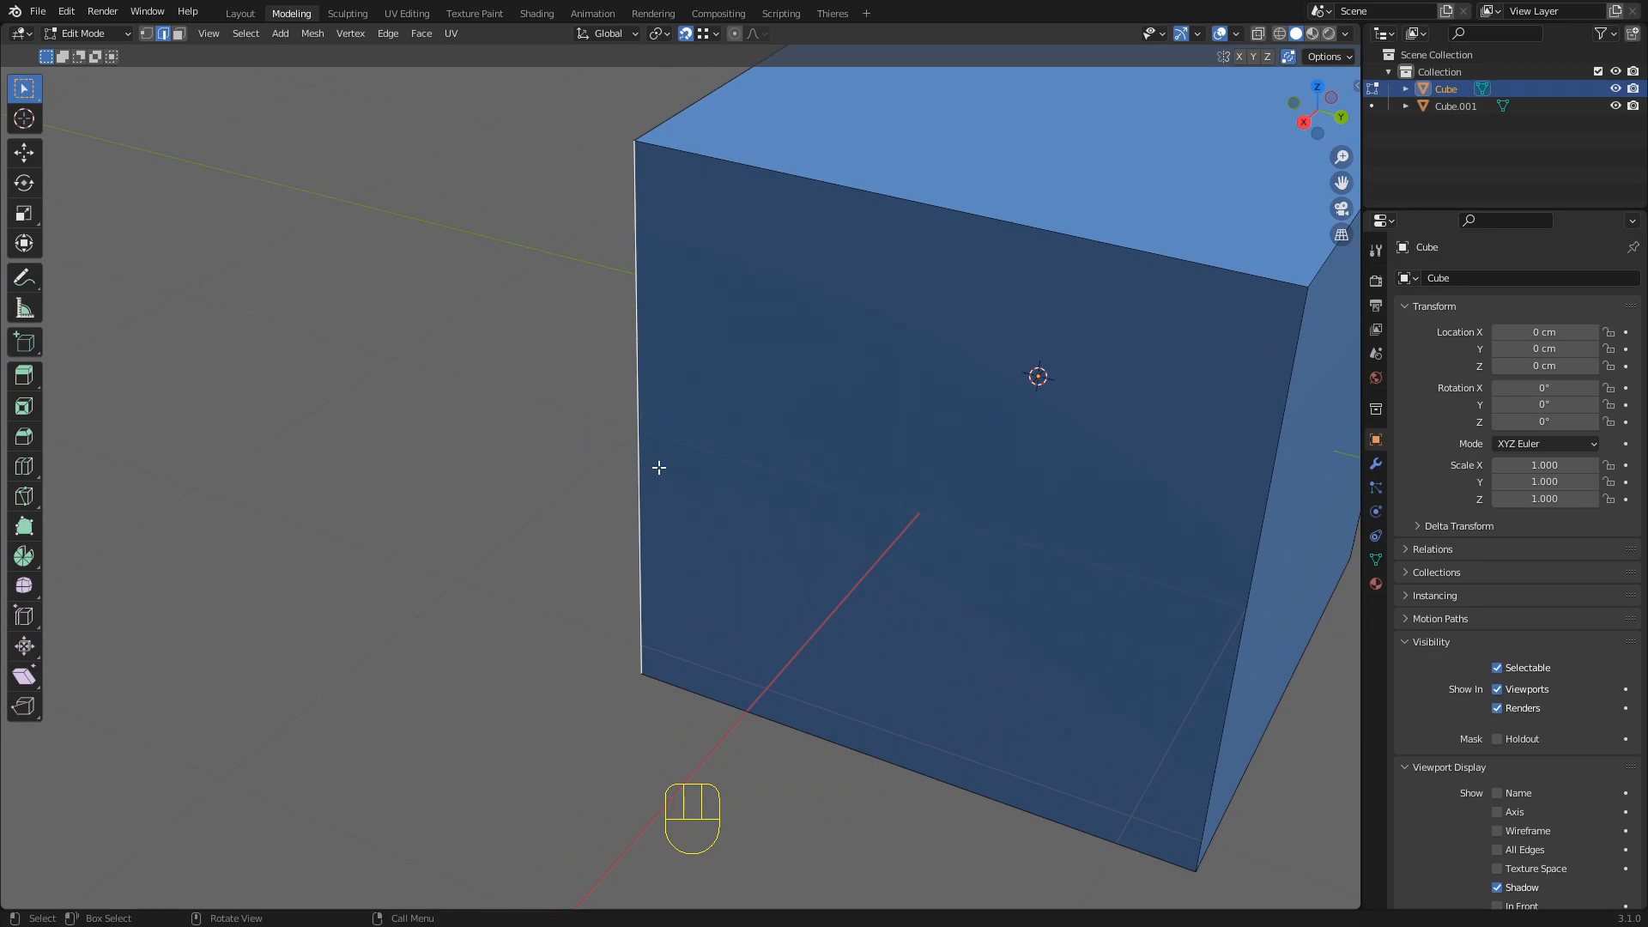
pyautogui.rightClick(637, 408)
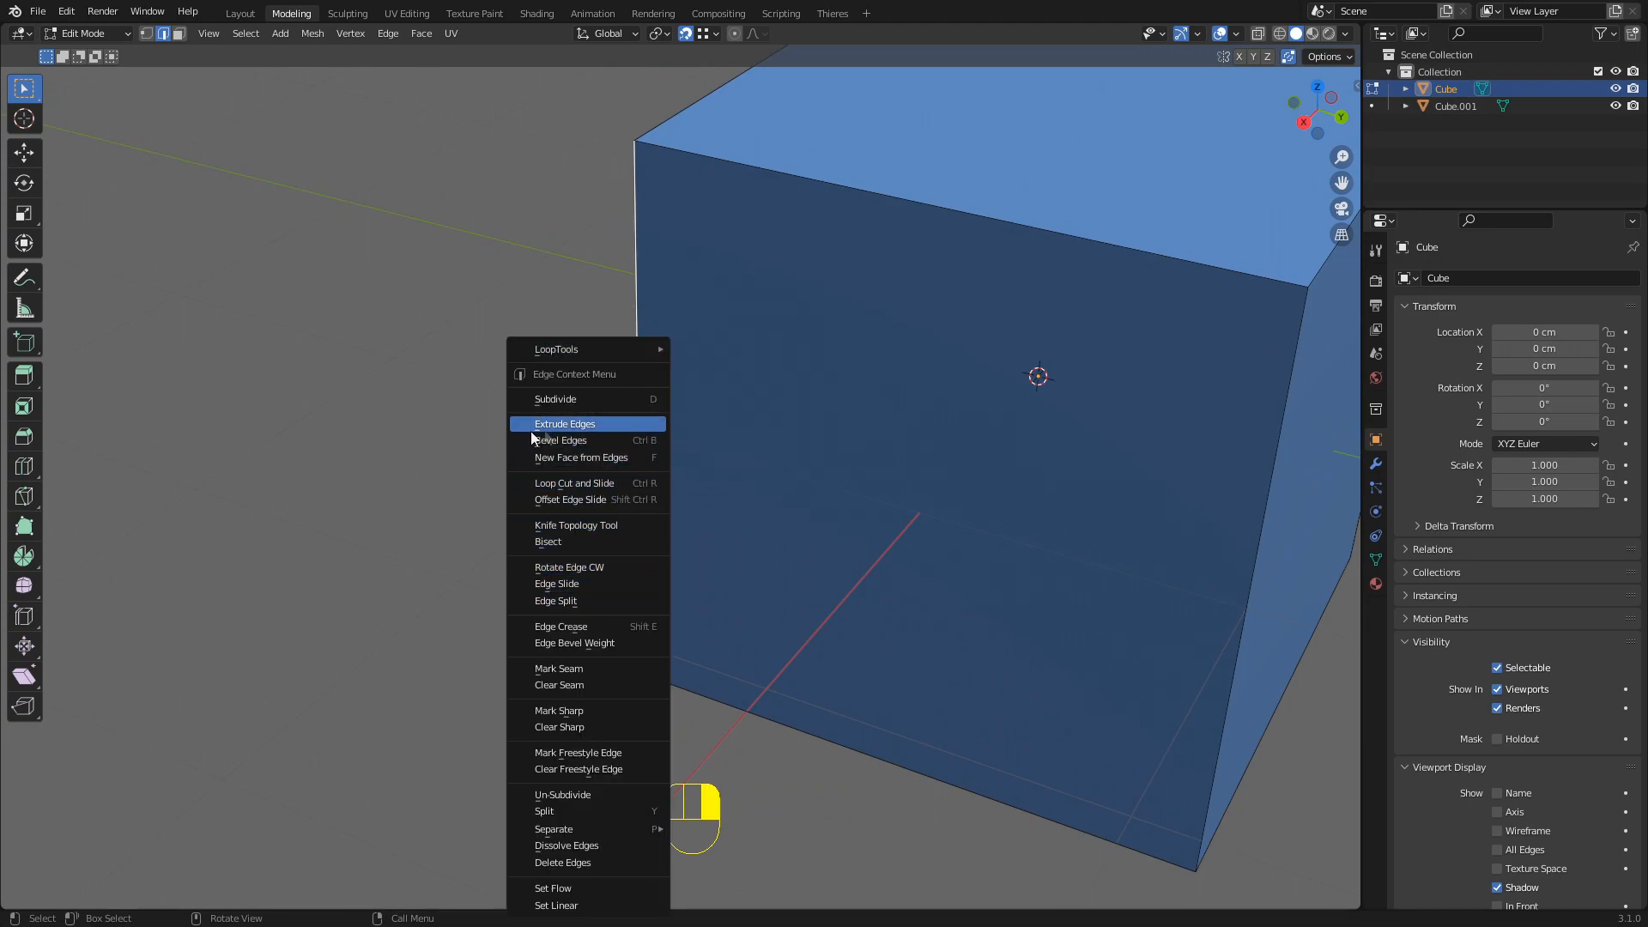
pyautogui.rightClick(588, 399)
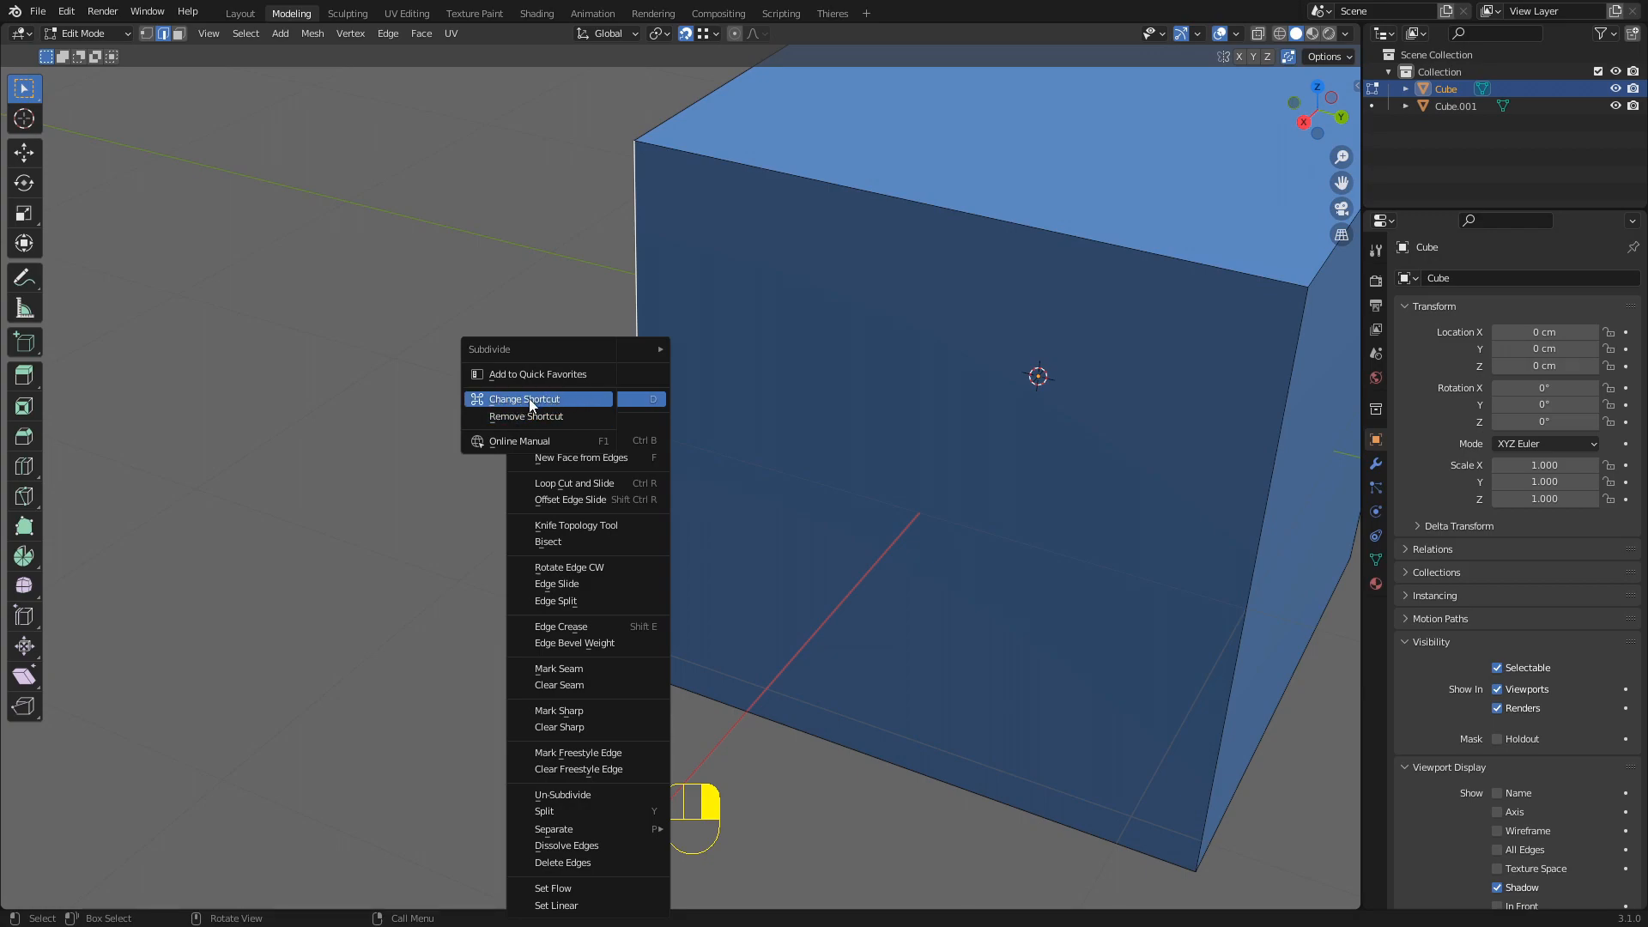
# Leave Edit Mode and delete both cubes from the scene
pyautogui.scroll(-8, 599, 338)
pyautogui.press('Tab')
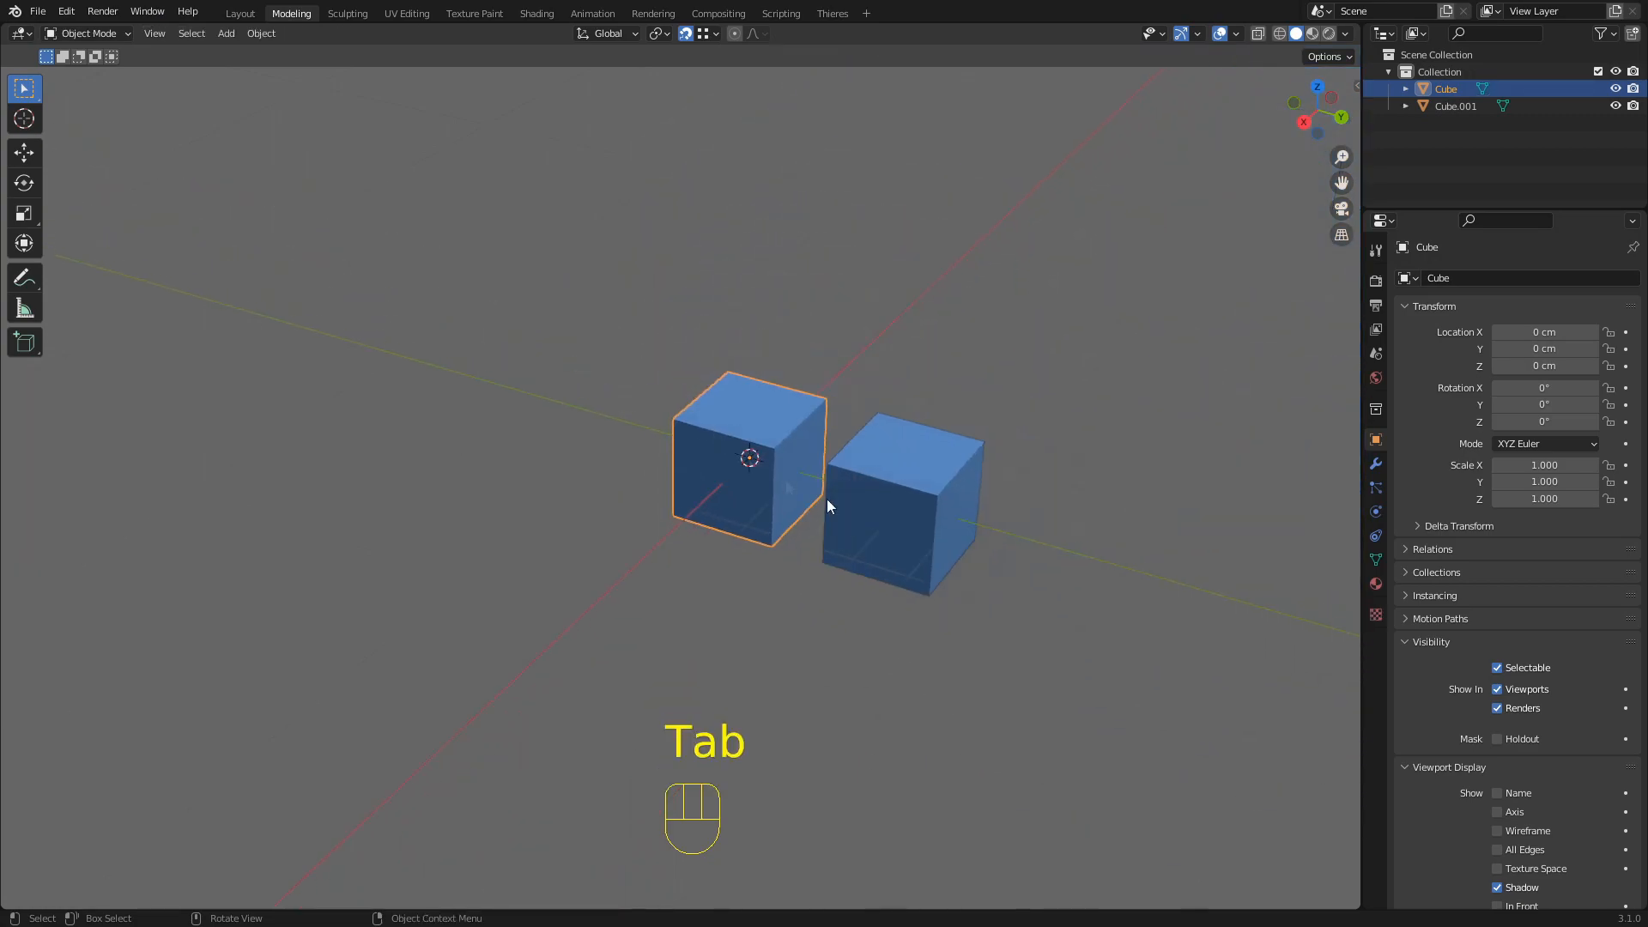
pyautogui.keyDown('shift'); pyautogui.click(894, 476); pyautogui.keyUp('shift')
pyautogui.press('Delete')
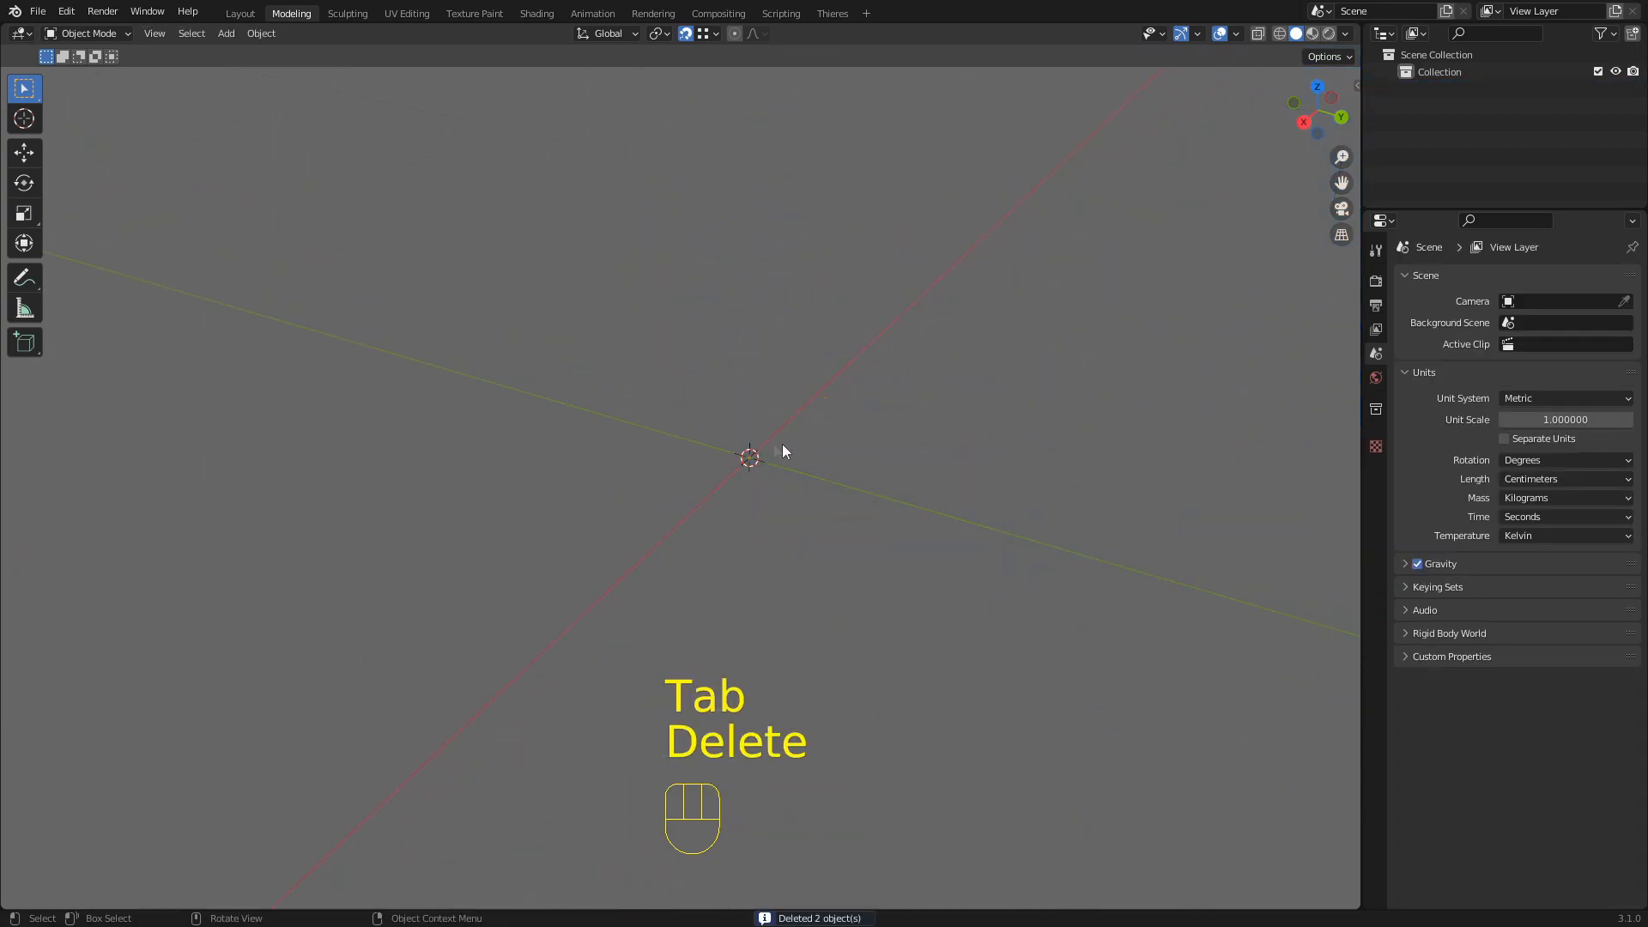
# Add a single-vertex mesh object at the world origin
pyautogui.hotkey('shift', 'a')
pyautogui.moveTo(733, 466)
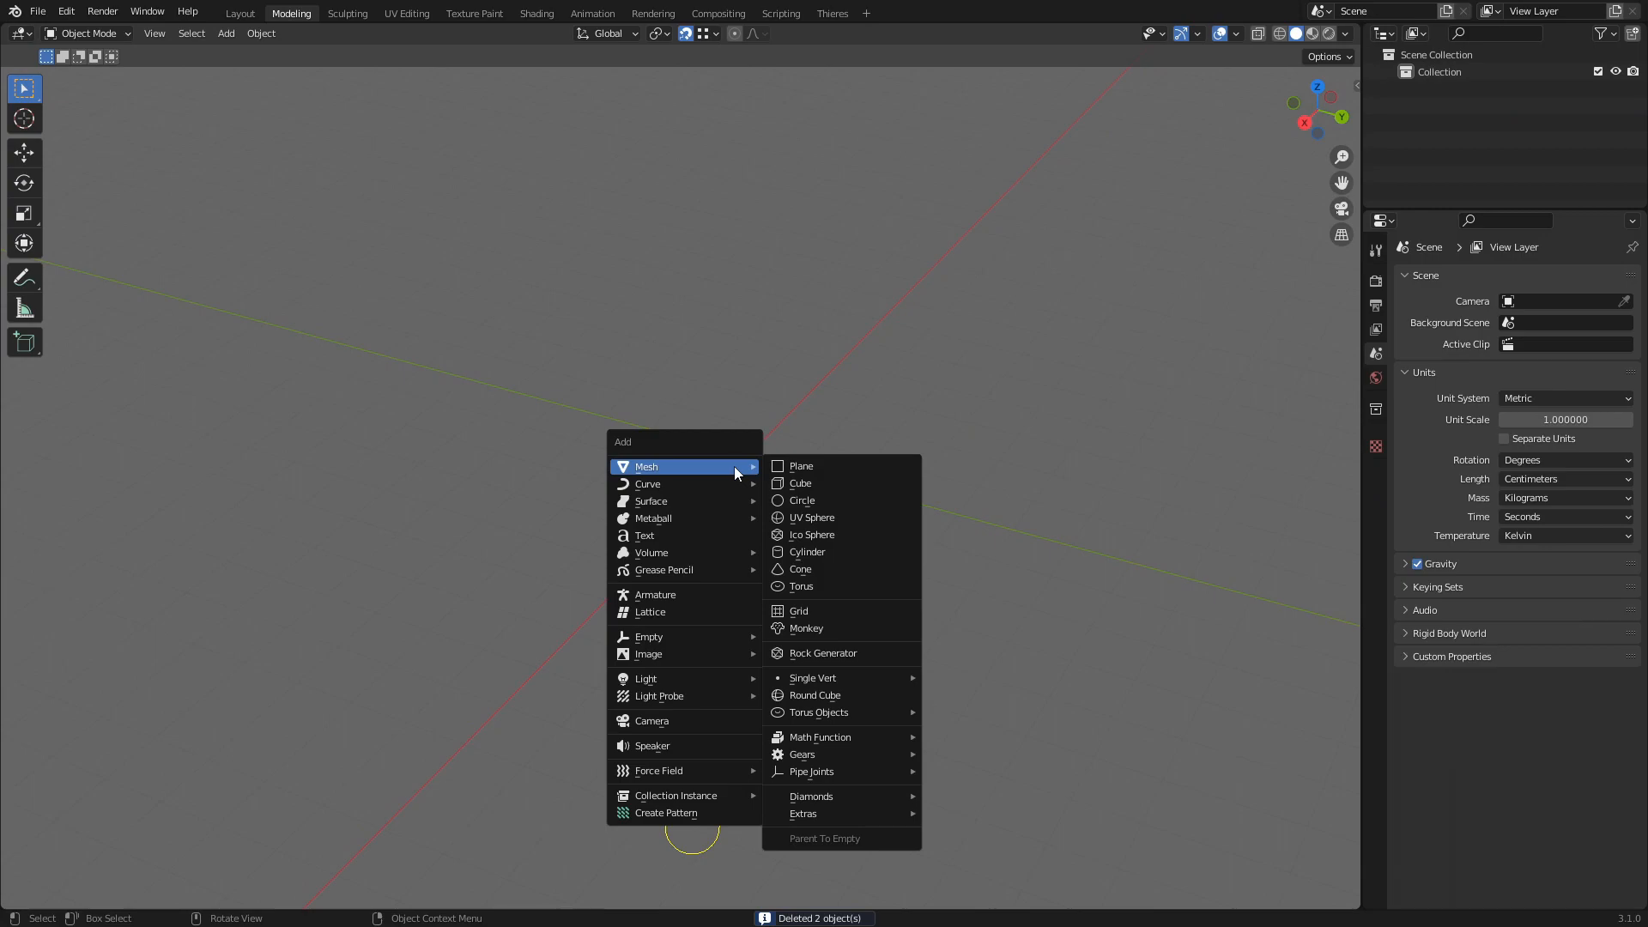
pyautogui.moveTo(855, 678)
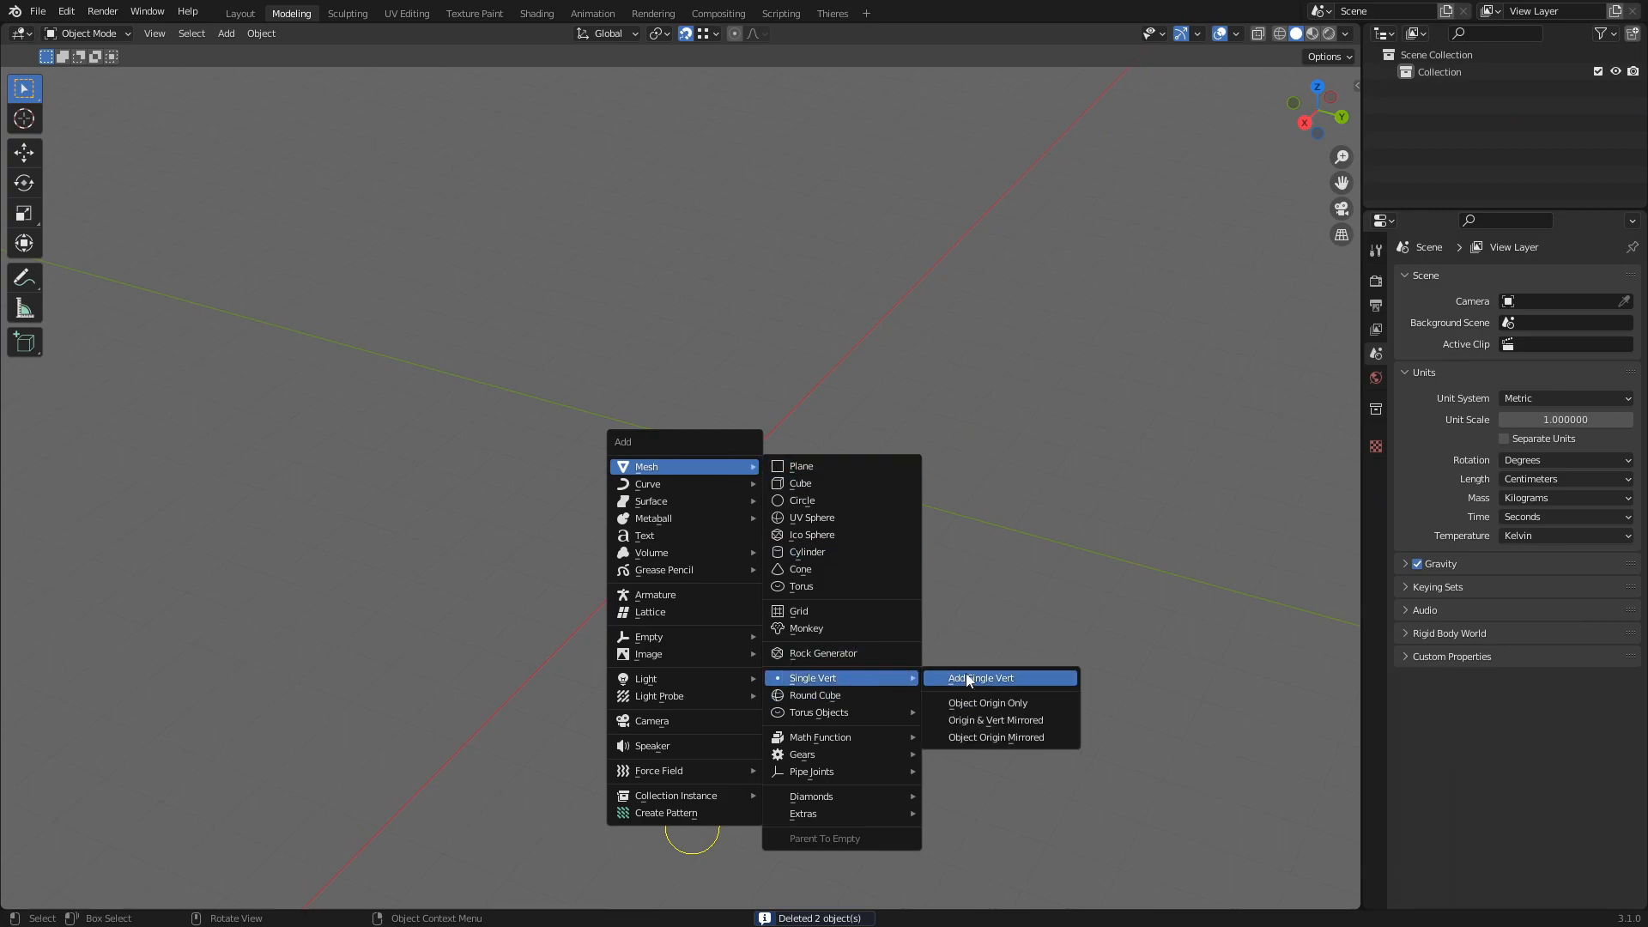
pyautogui.click(994, 679)
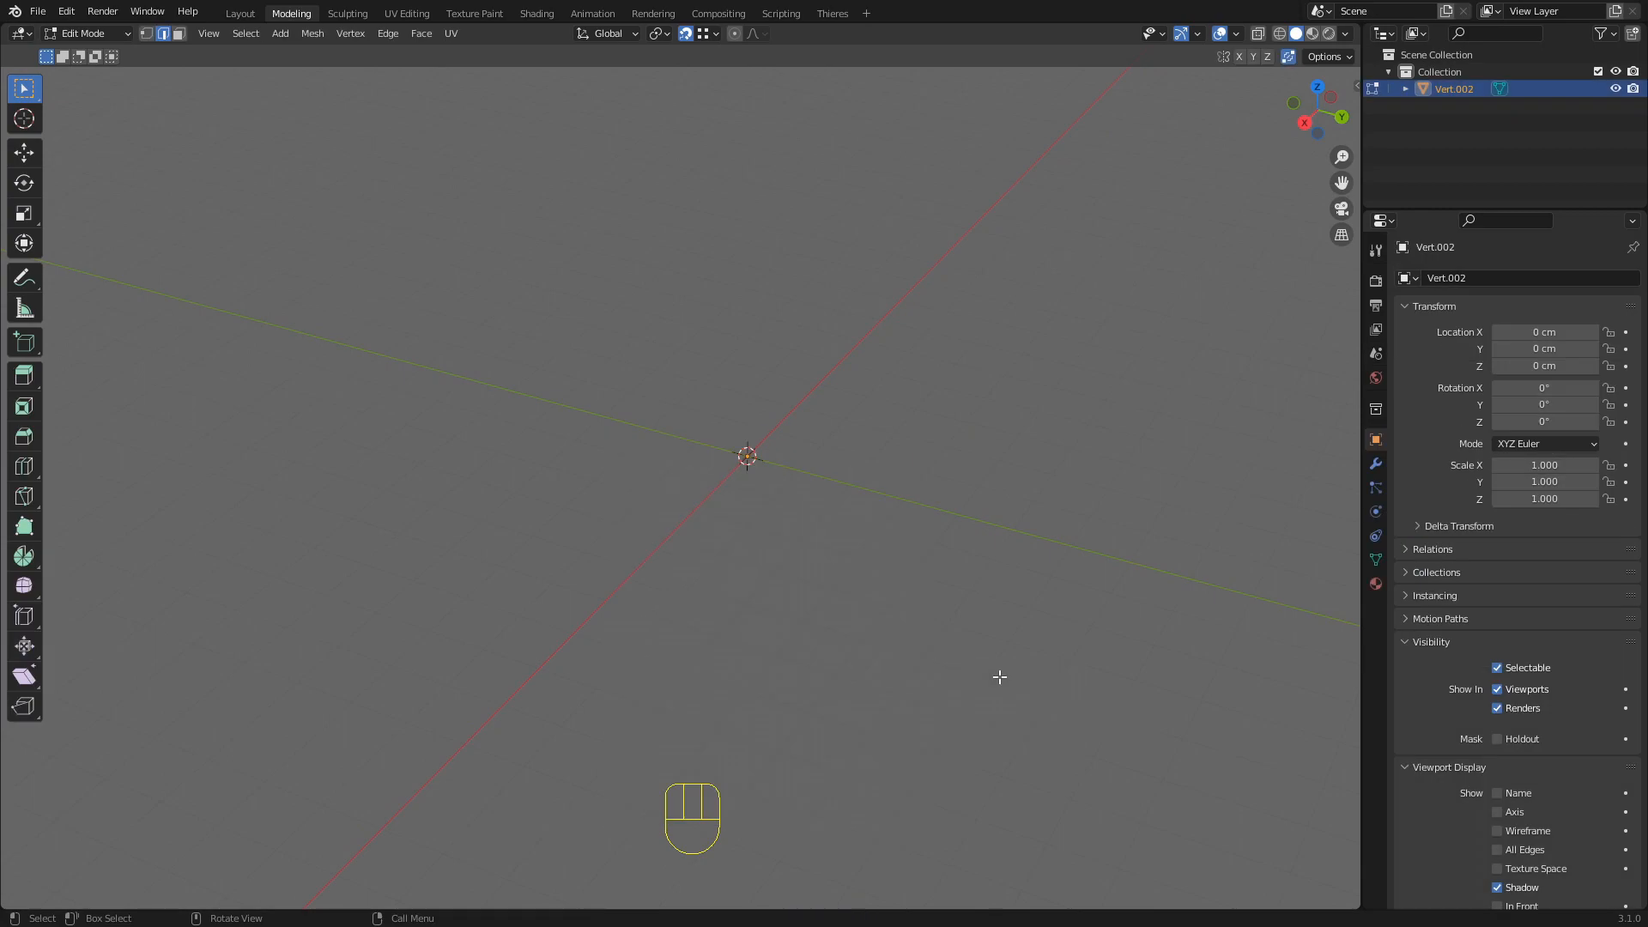
# Extrude the vertex upward about 25 cm along Z, and extrude the new end vertex about 26 cm along Y
pyautogui.press('1')
pyautogui.press('e')
pyautogui.press('z')
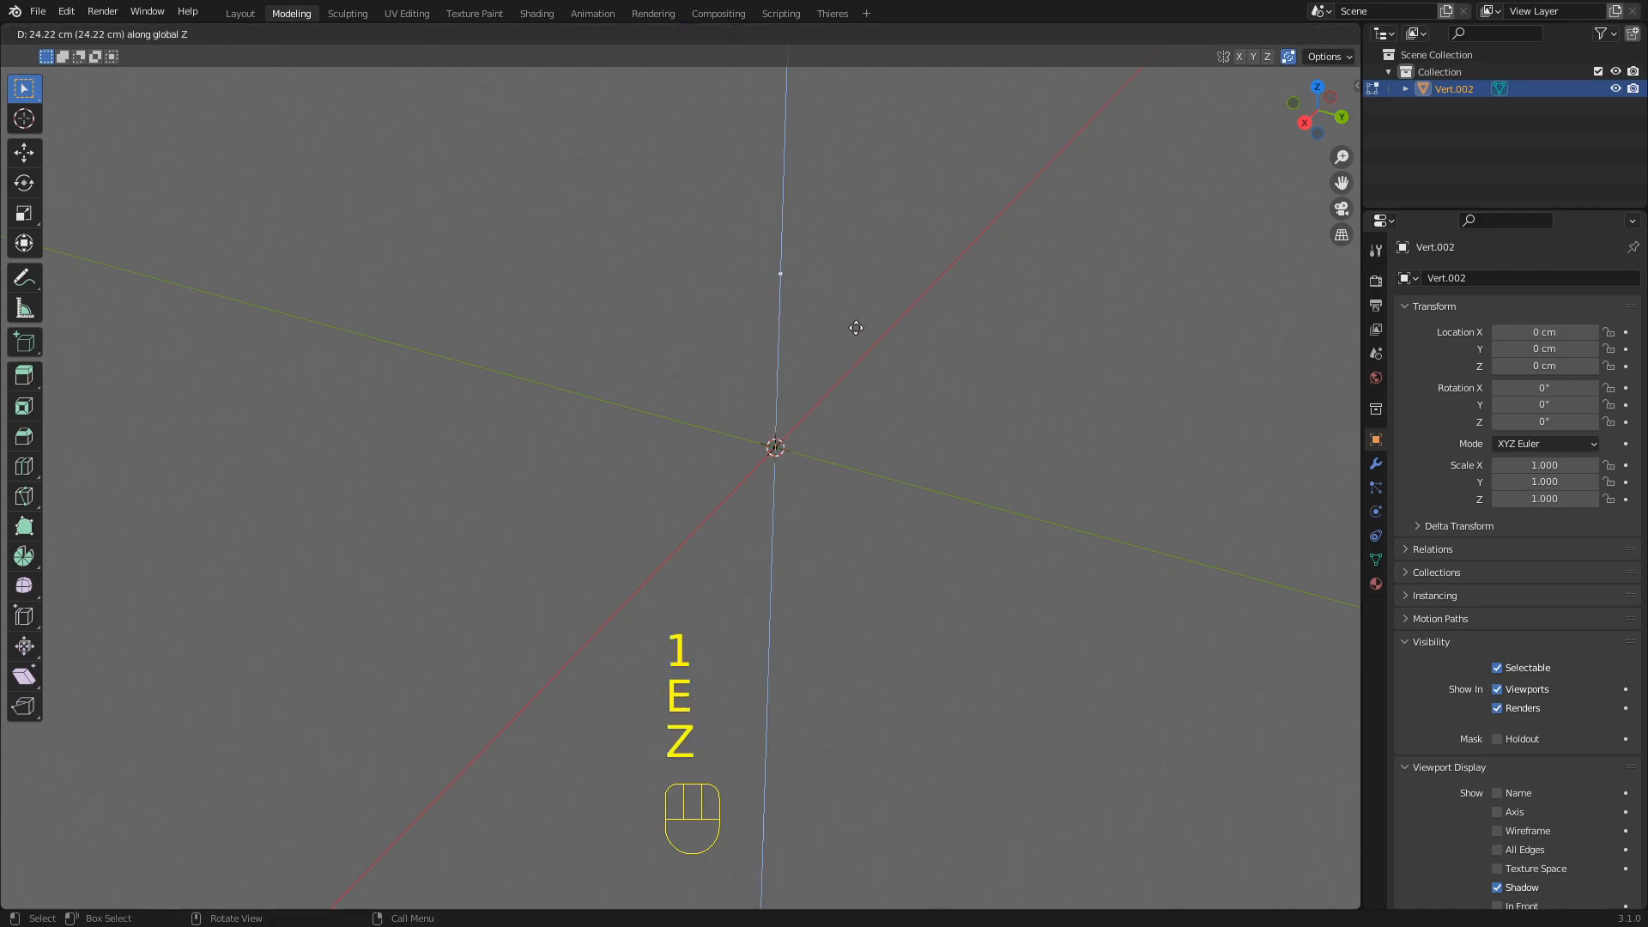
pyautogui.click(834, 396)
pyautogui.press('e')
pyautogui.press('x')
pyautogui.press('y')
pyautogui.click(1038, 445)
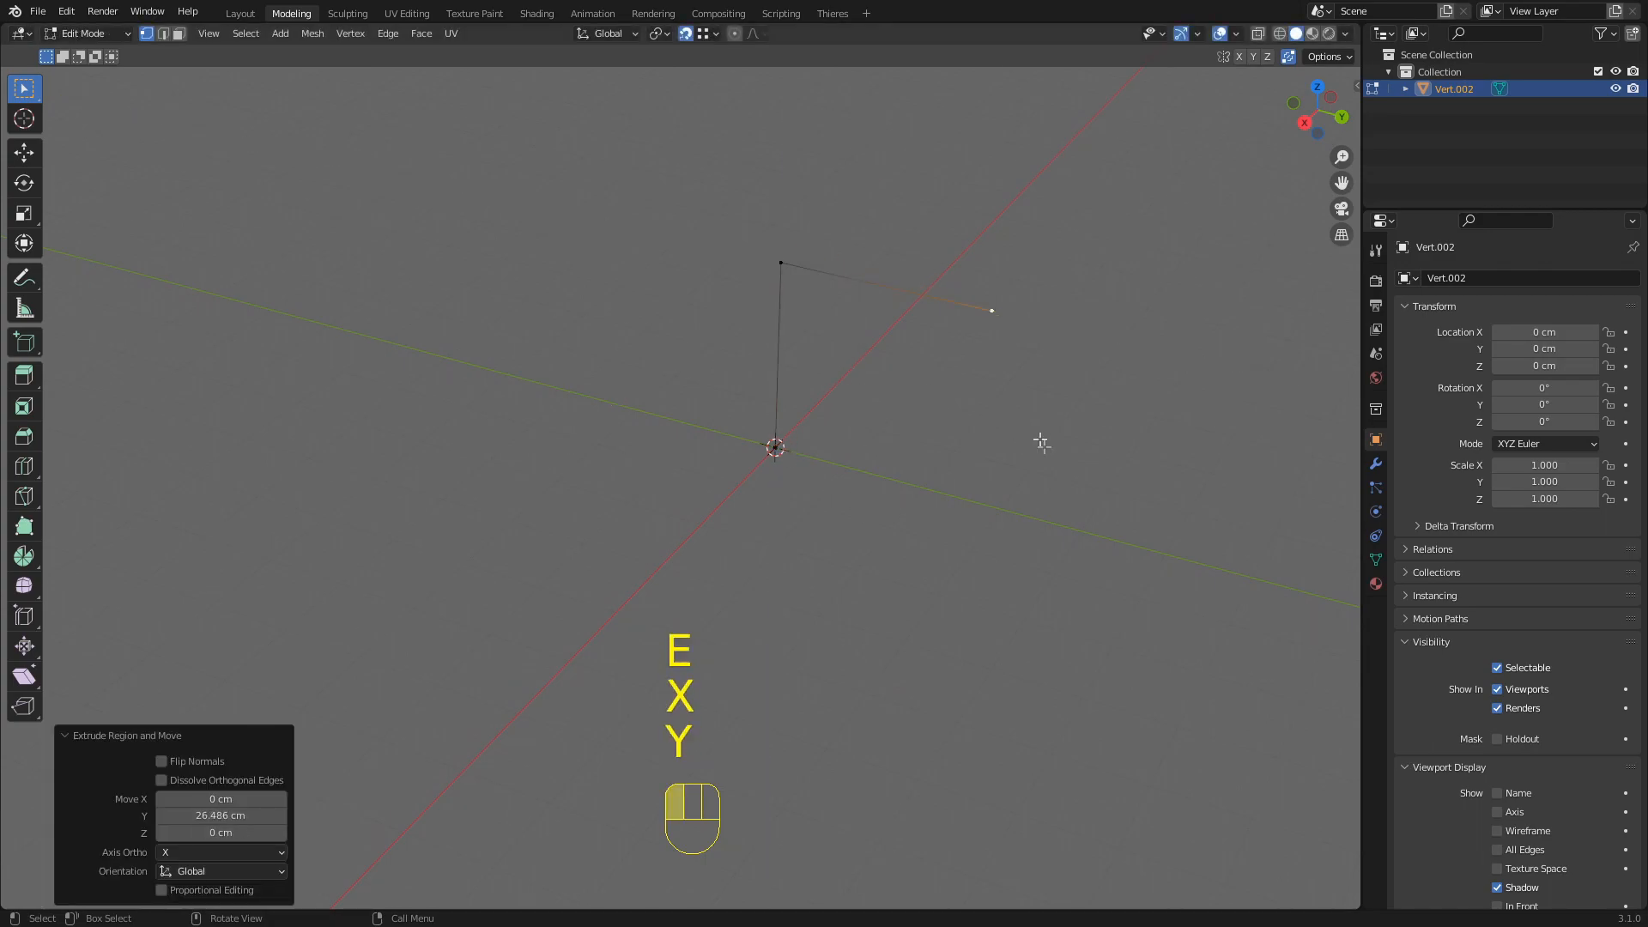
# Bevel the outline's upper corner vertex with a width of 12.5 cm and 5 segments, and return to Object Mode
pyautogui.click(801, 220)
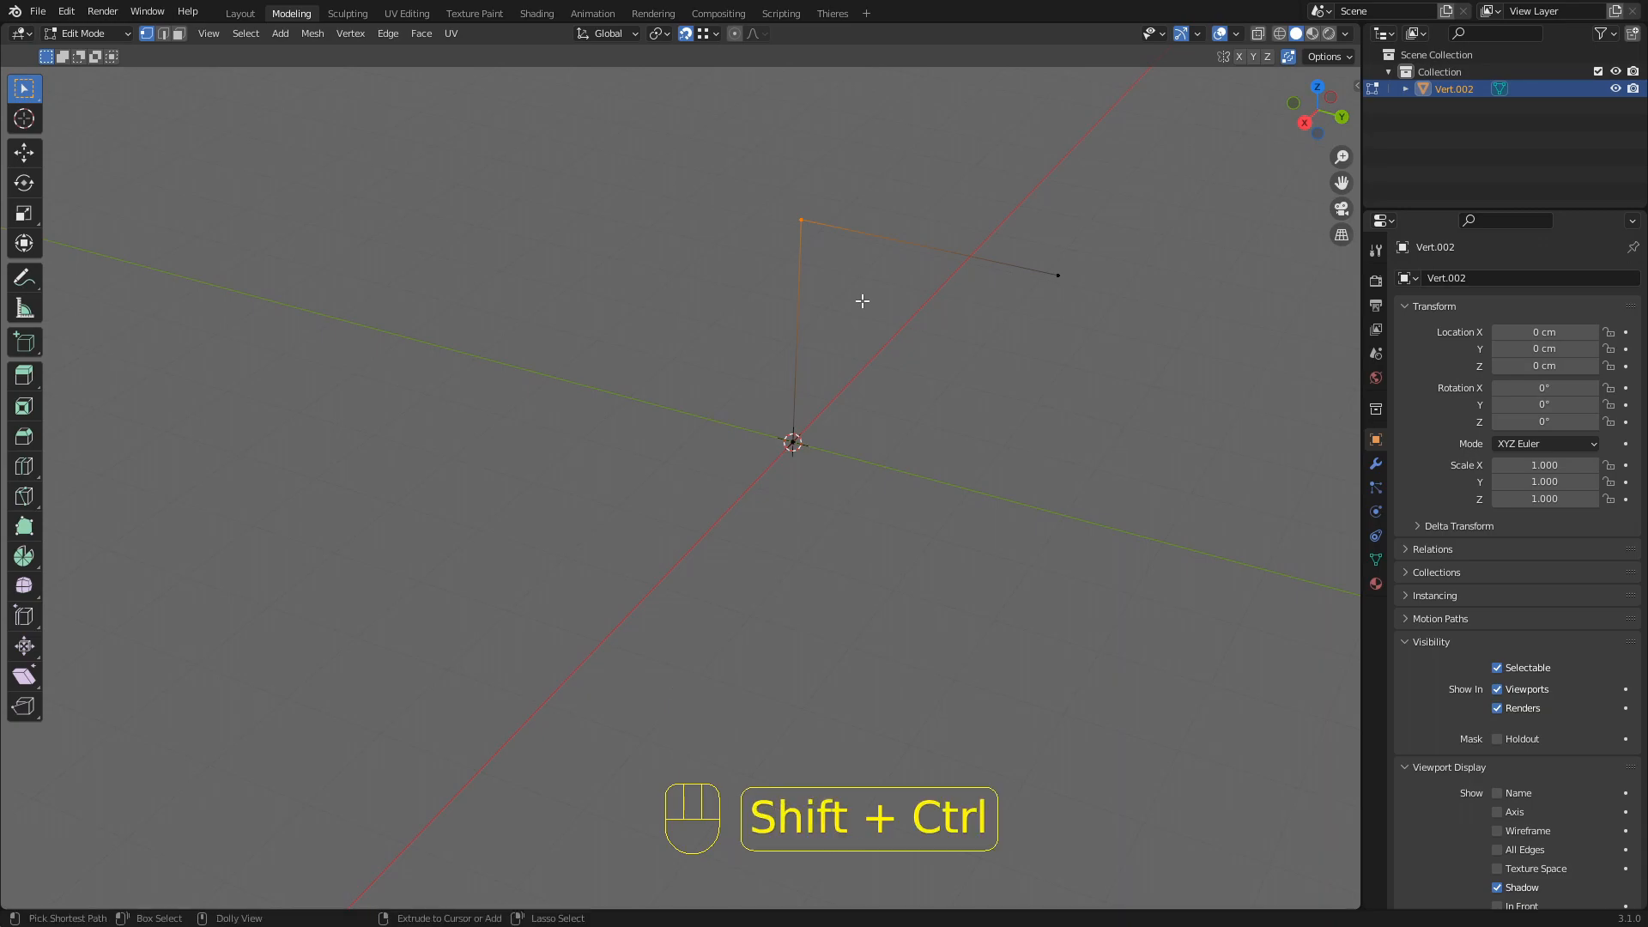
pyautogui.hotkey('shift', 'ctrl', 'b')
pyautogui.click(953, 388)
pyautogui.keyDown('shift'); pyautogui.moveTo(964, 320); pyautogui.dragTo(747, 401, button='middle'); pyautogui.keyUp('shift')
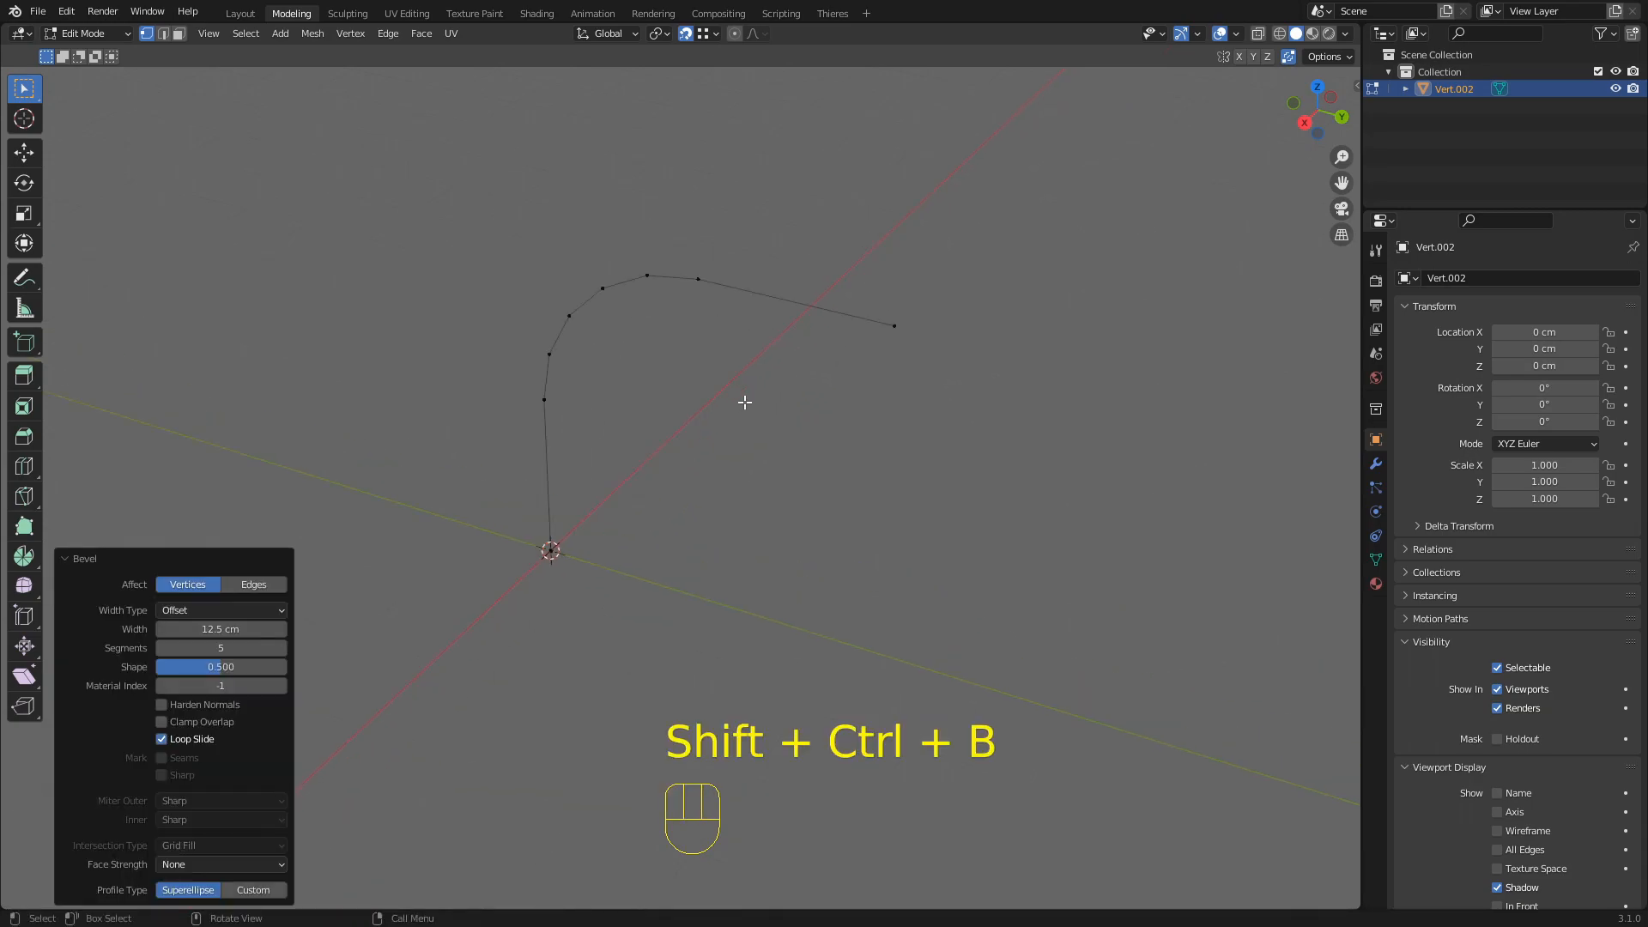
pyautogui.press('Tab')
pyautogui.moveTo(670, 238); pyautogui.dragTo(766, 401, button='middle')
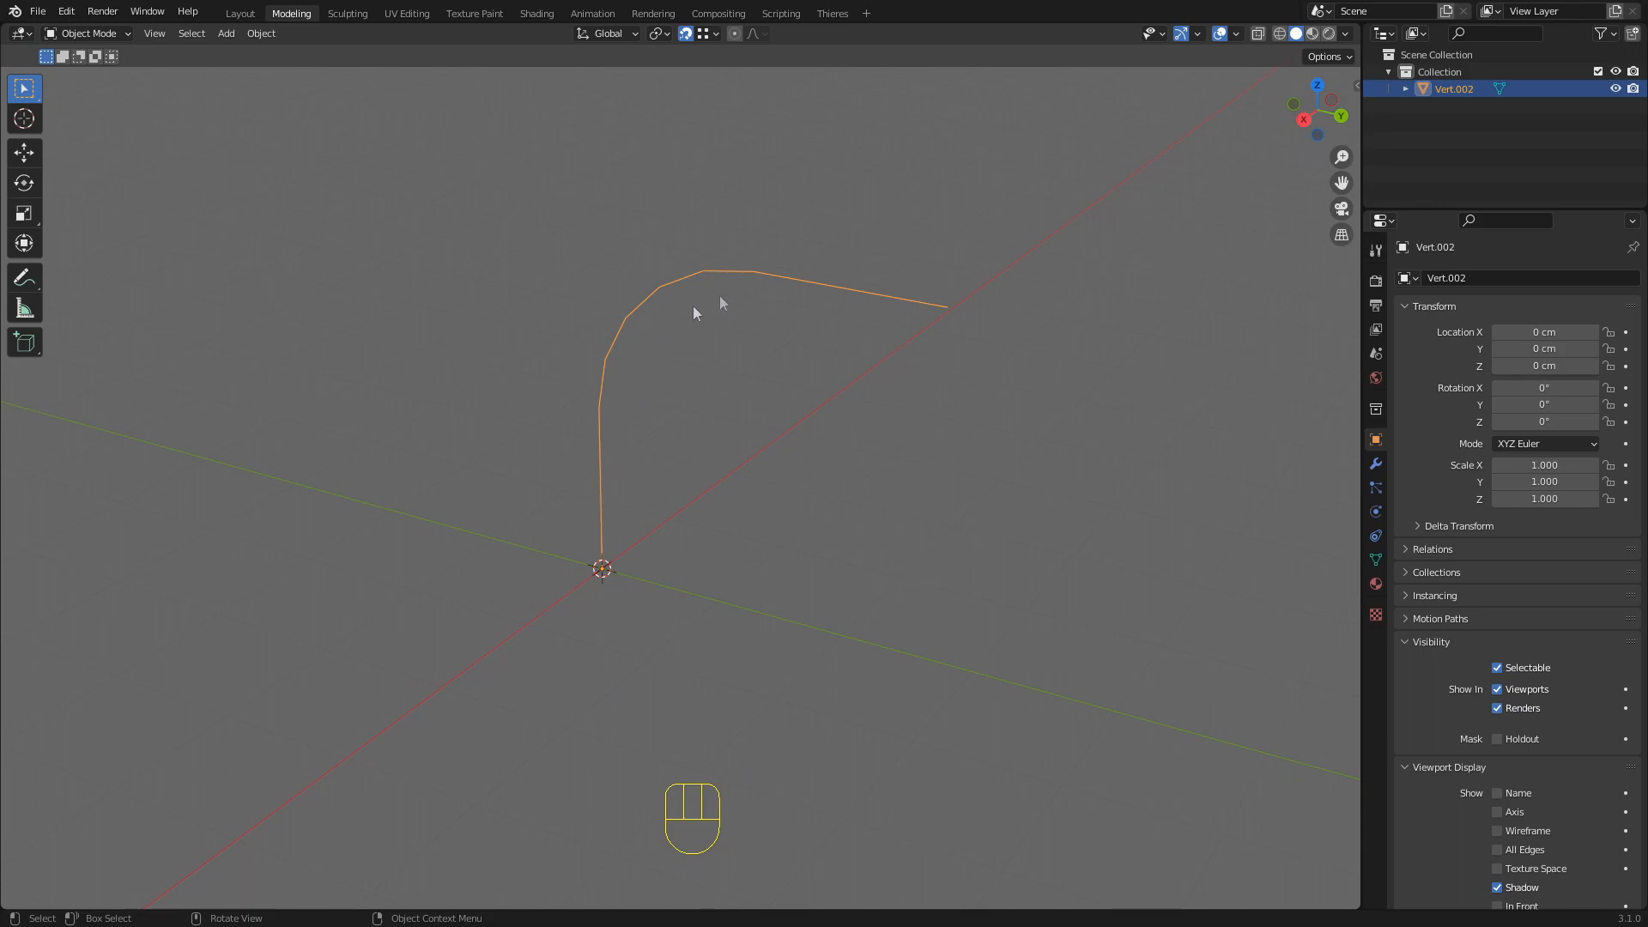
pyautogui.moveTo(754, 284); pyautogui.dragTo(795, 332, button='middle')
# Look up the object conversion options for Curve and Mesh and their assigned shortcuts
pyautogui.click(262, 35)
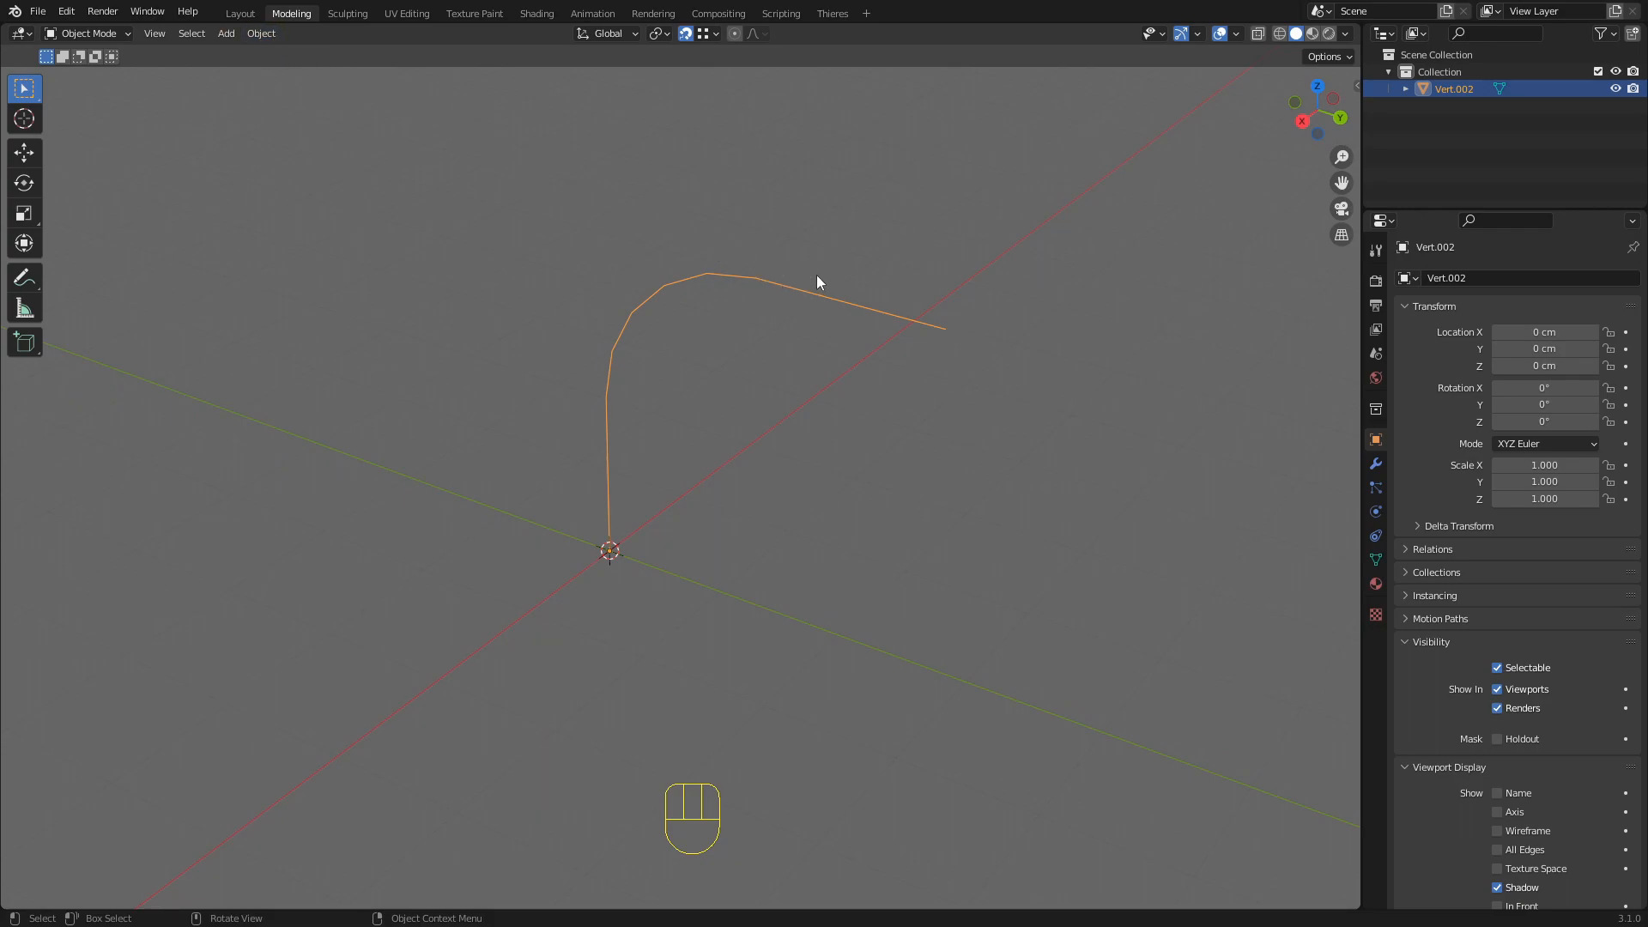
pyautogui.click(261, 38)
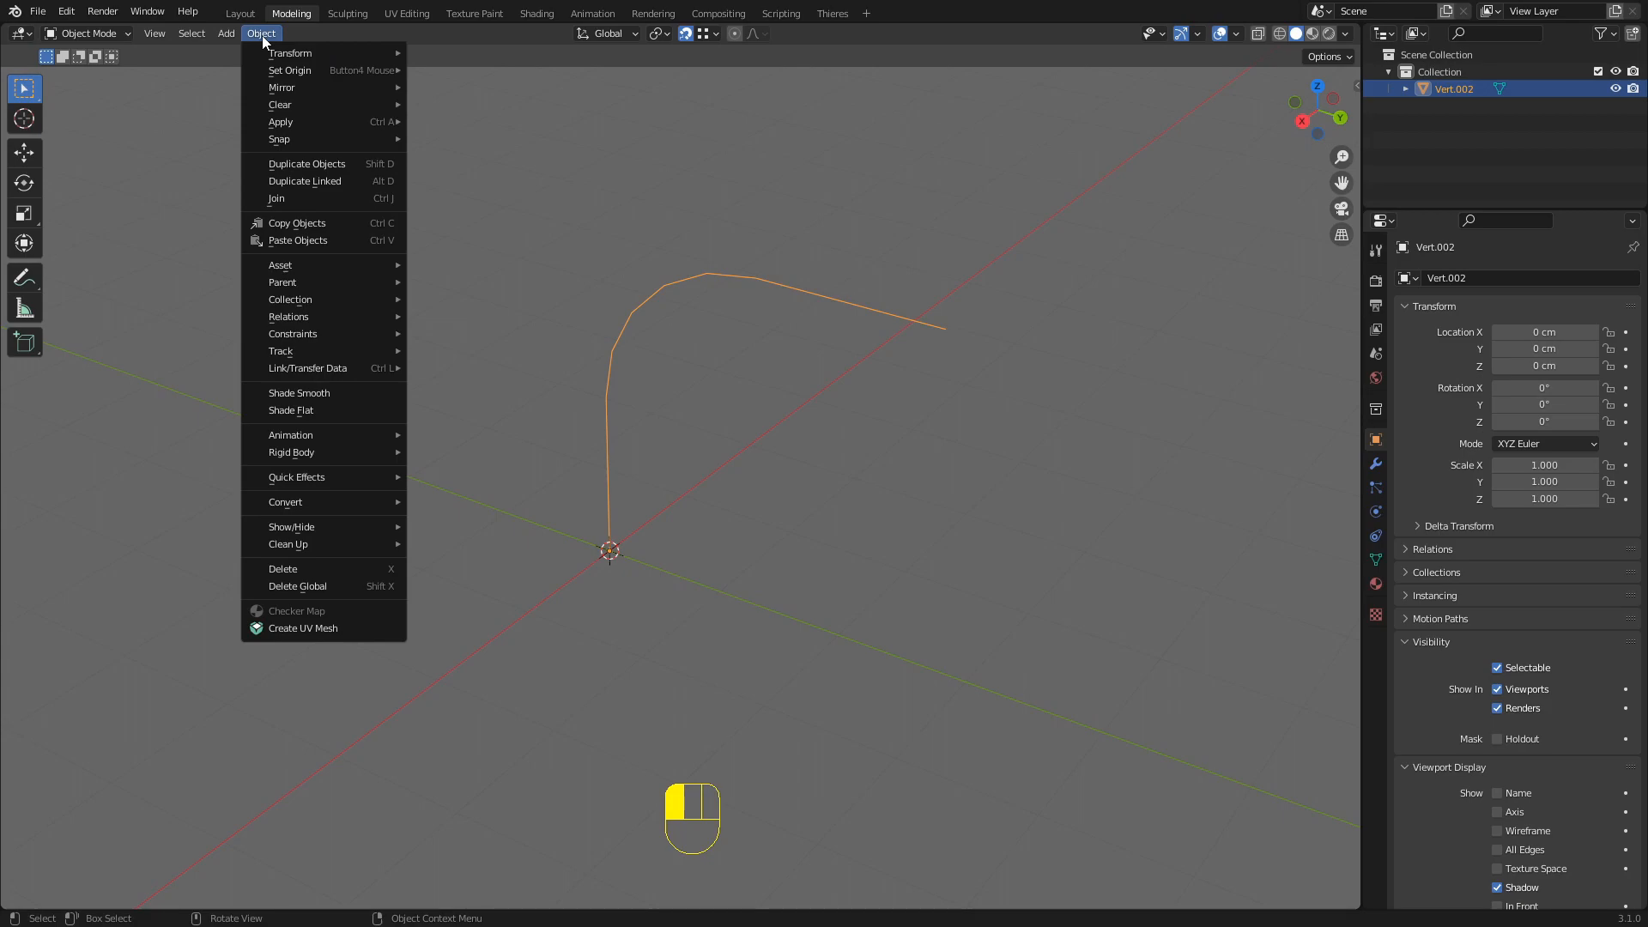
pyautogui.moveTo(322, 508)
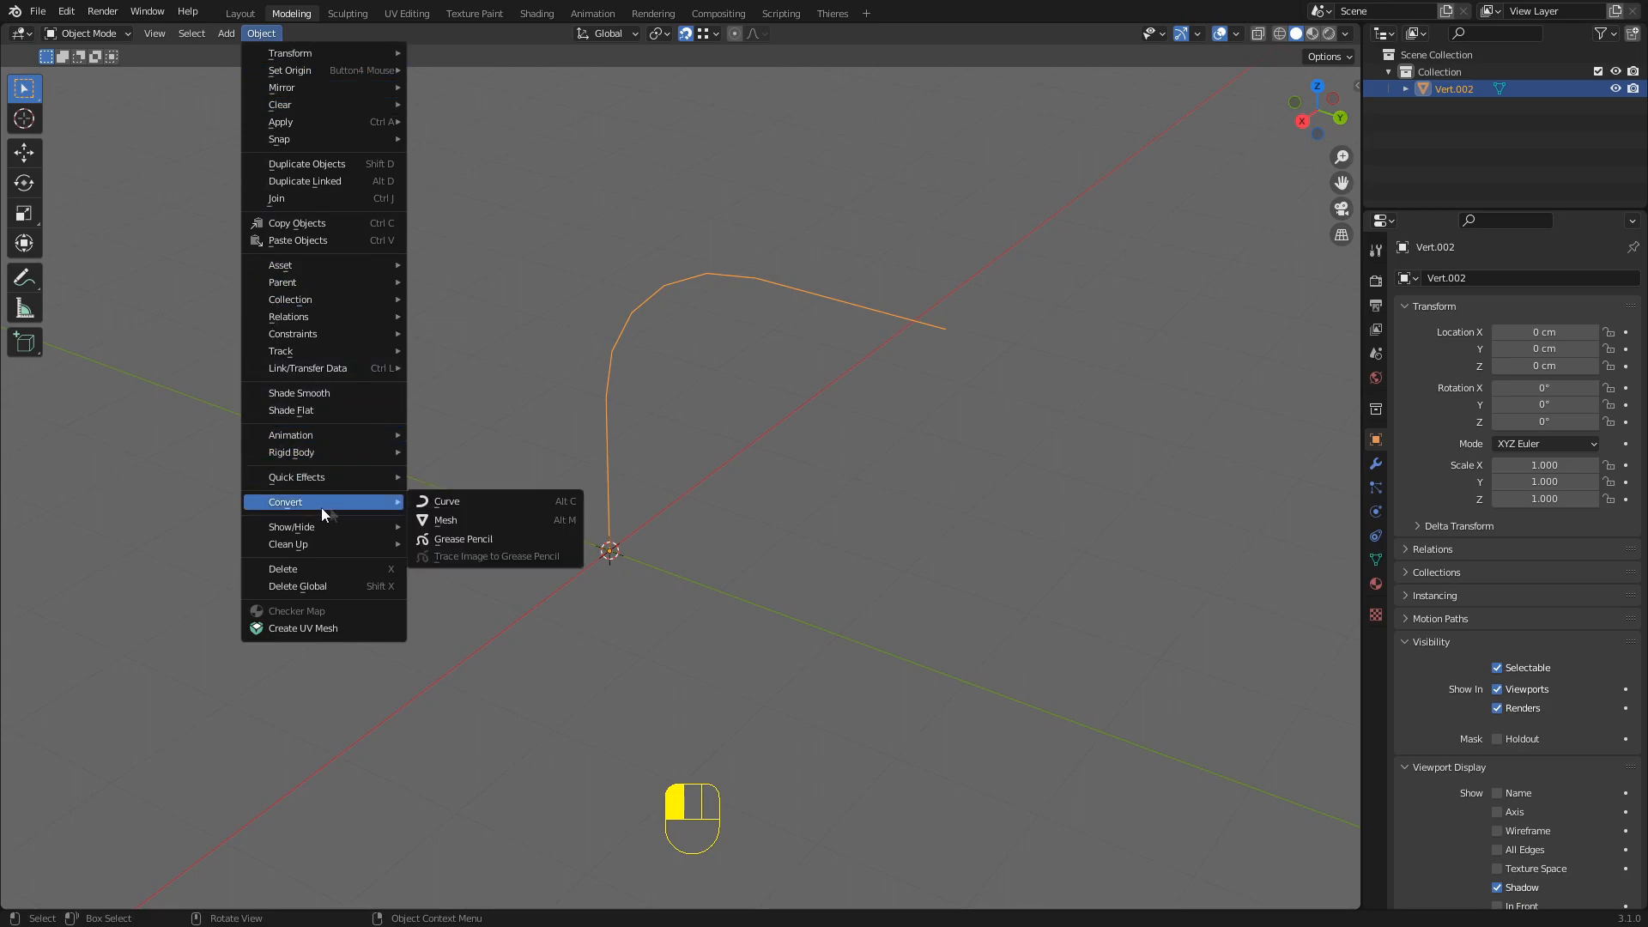
pyautogui.click(465, 501)
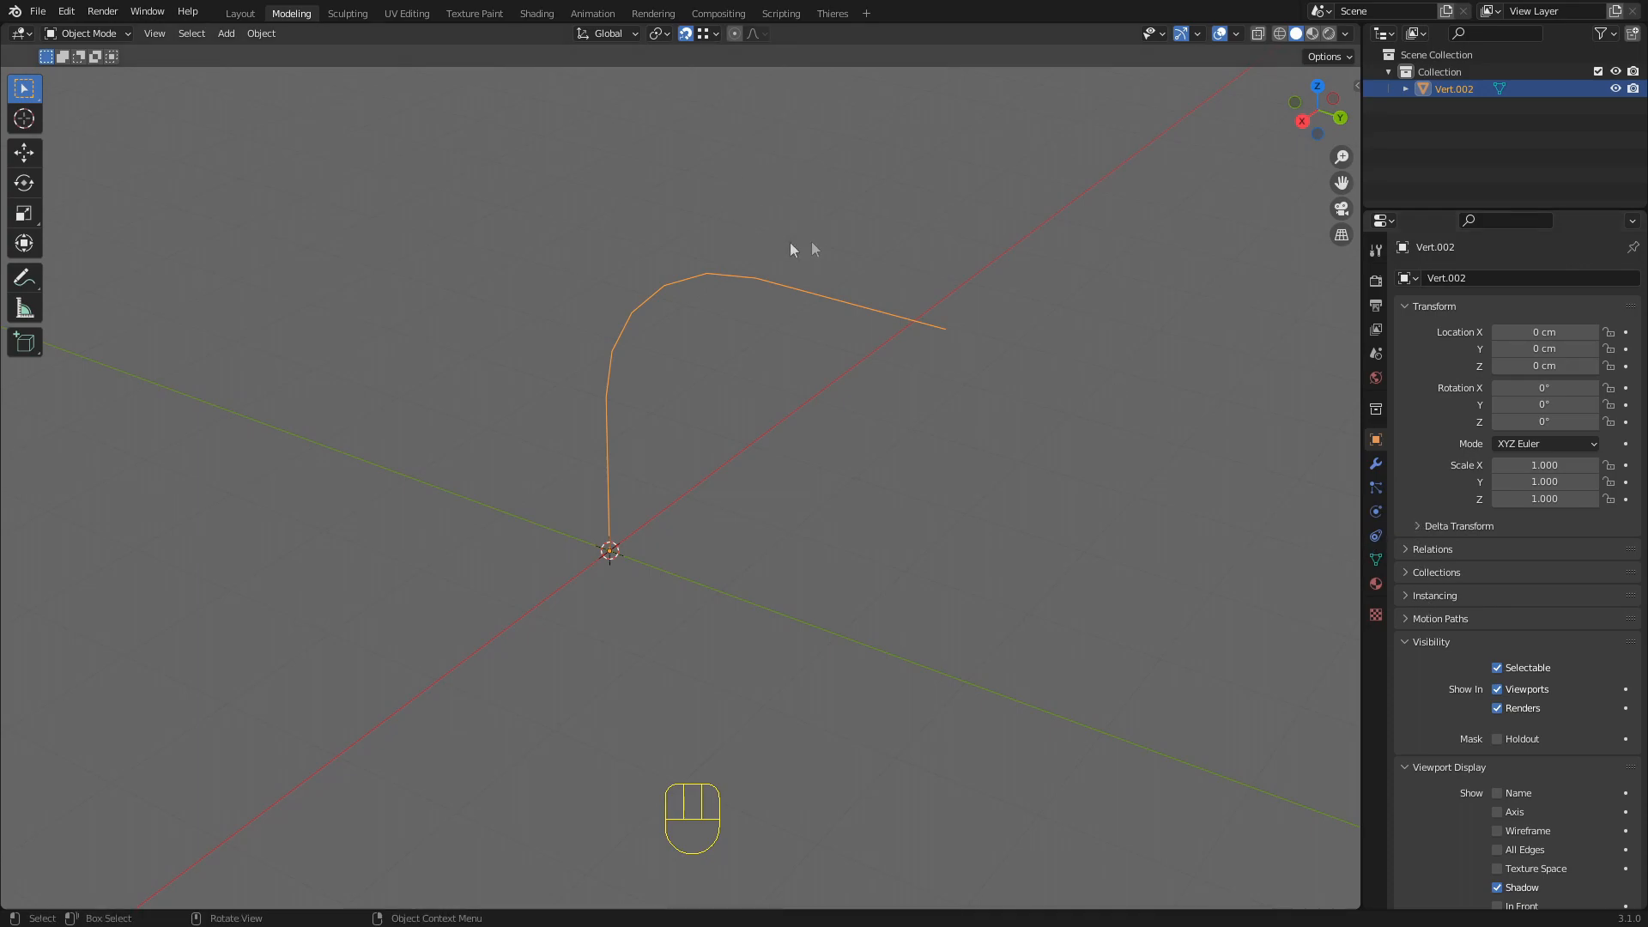
pyautogui.click(261, 32)
pyautogui.moveTo(311, 507)
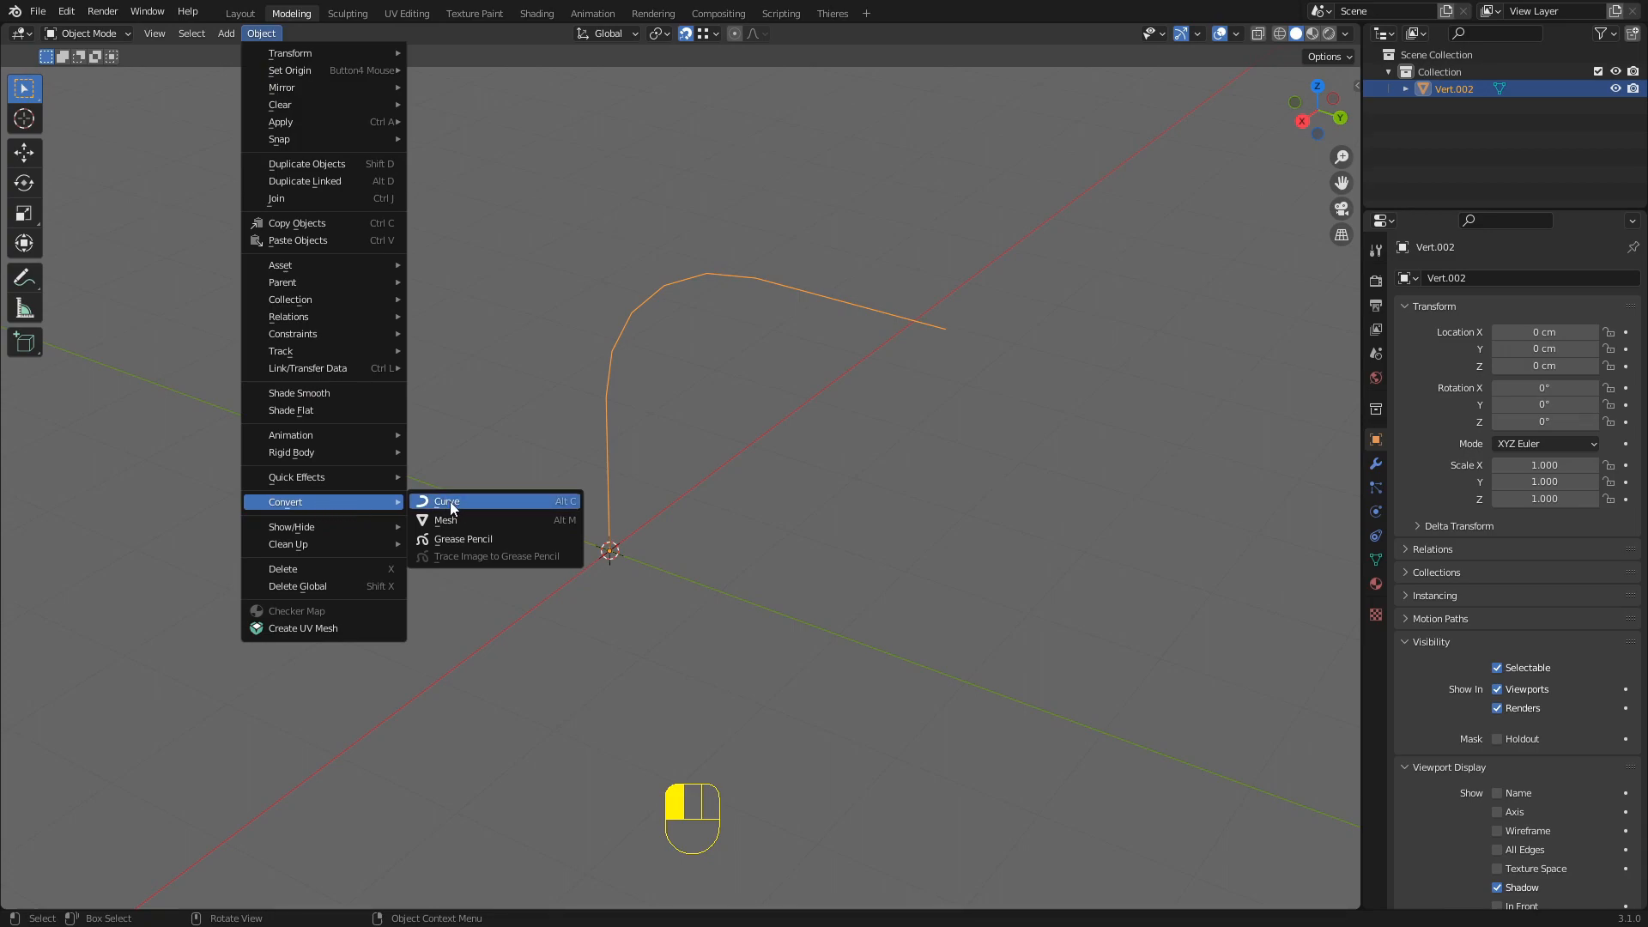
pyautogui.click(559, 522)
pyautogui.click(849, 522)
pyautogui.click(611, 378)
pyautogui.moveTo(695, 392); pyautogui.dragTo(706, 389, button='middle')
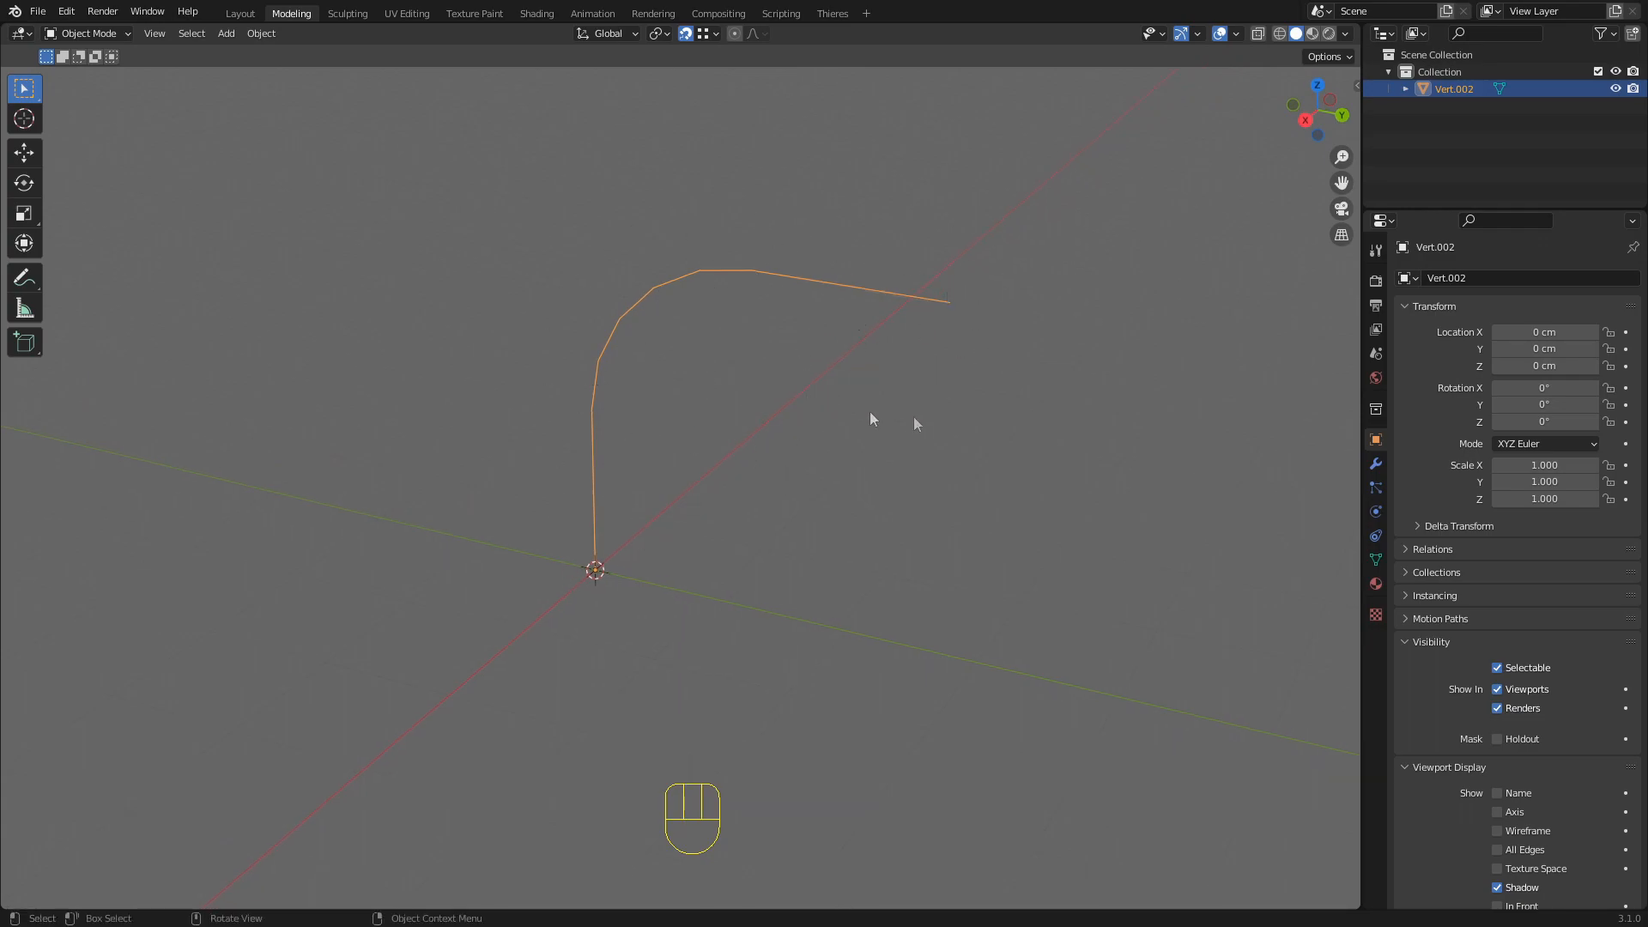
# Convert the bent edge outline to a curve and give it a round bevel with 3 cm depth and resolution 6
pyautogui.press('alt')
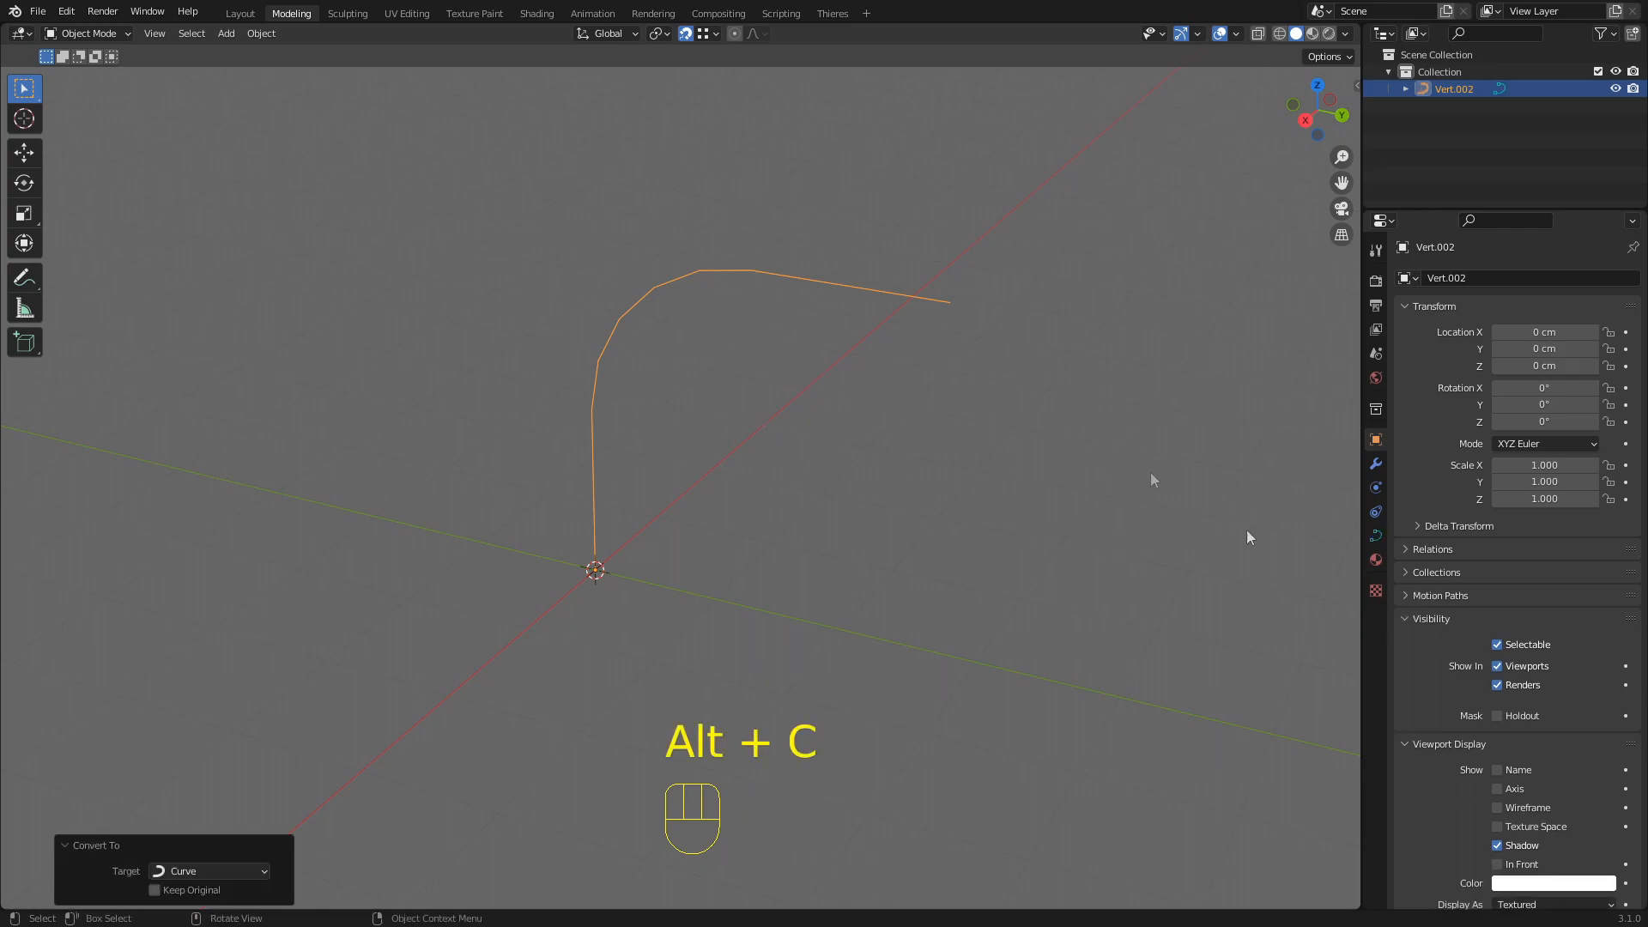
pyautogui.click(1376, 536)
pyautogui.moveTo(1539, 736); pyautogui.dragTo(1576, 753)
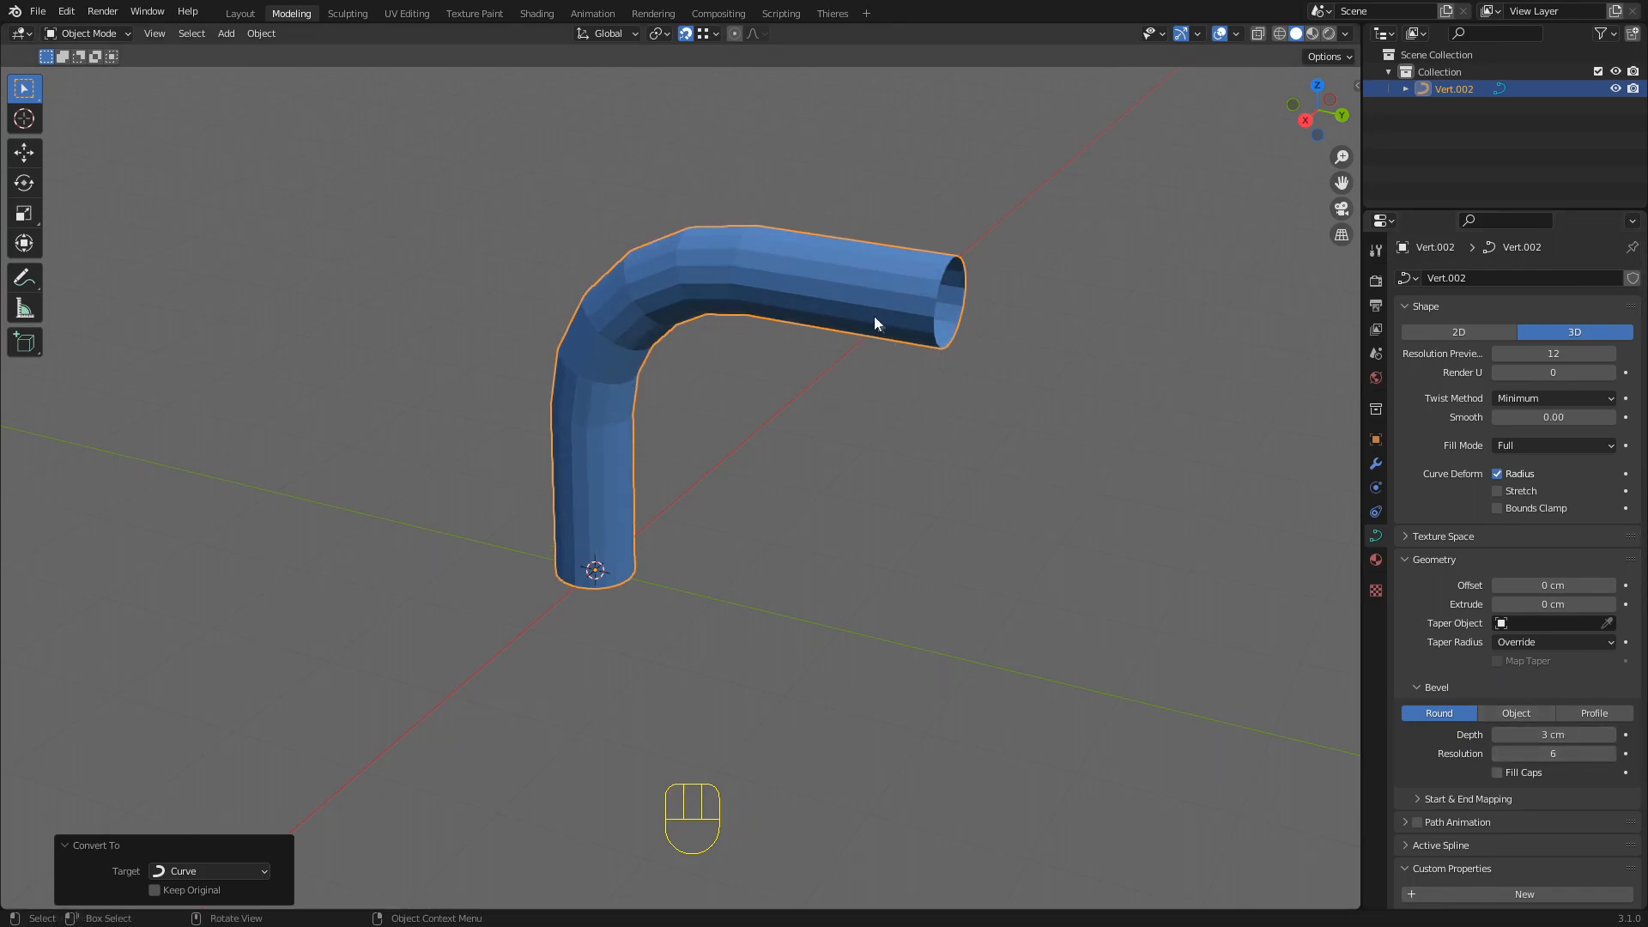
# Shade the pipe smooth and convert the curve back to a mesh
pyautogui.rightClick(857, 292)
pyautogui.click(785, 295)
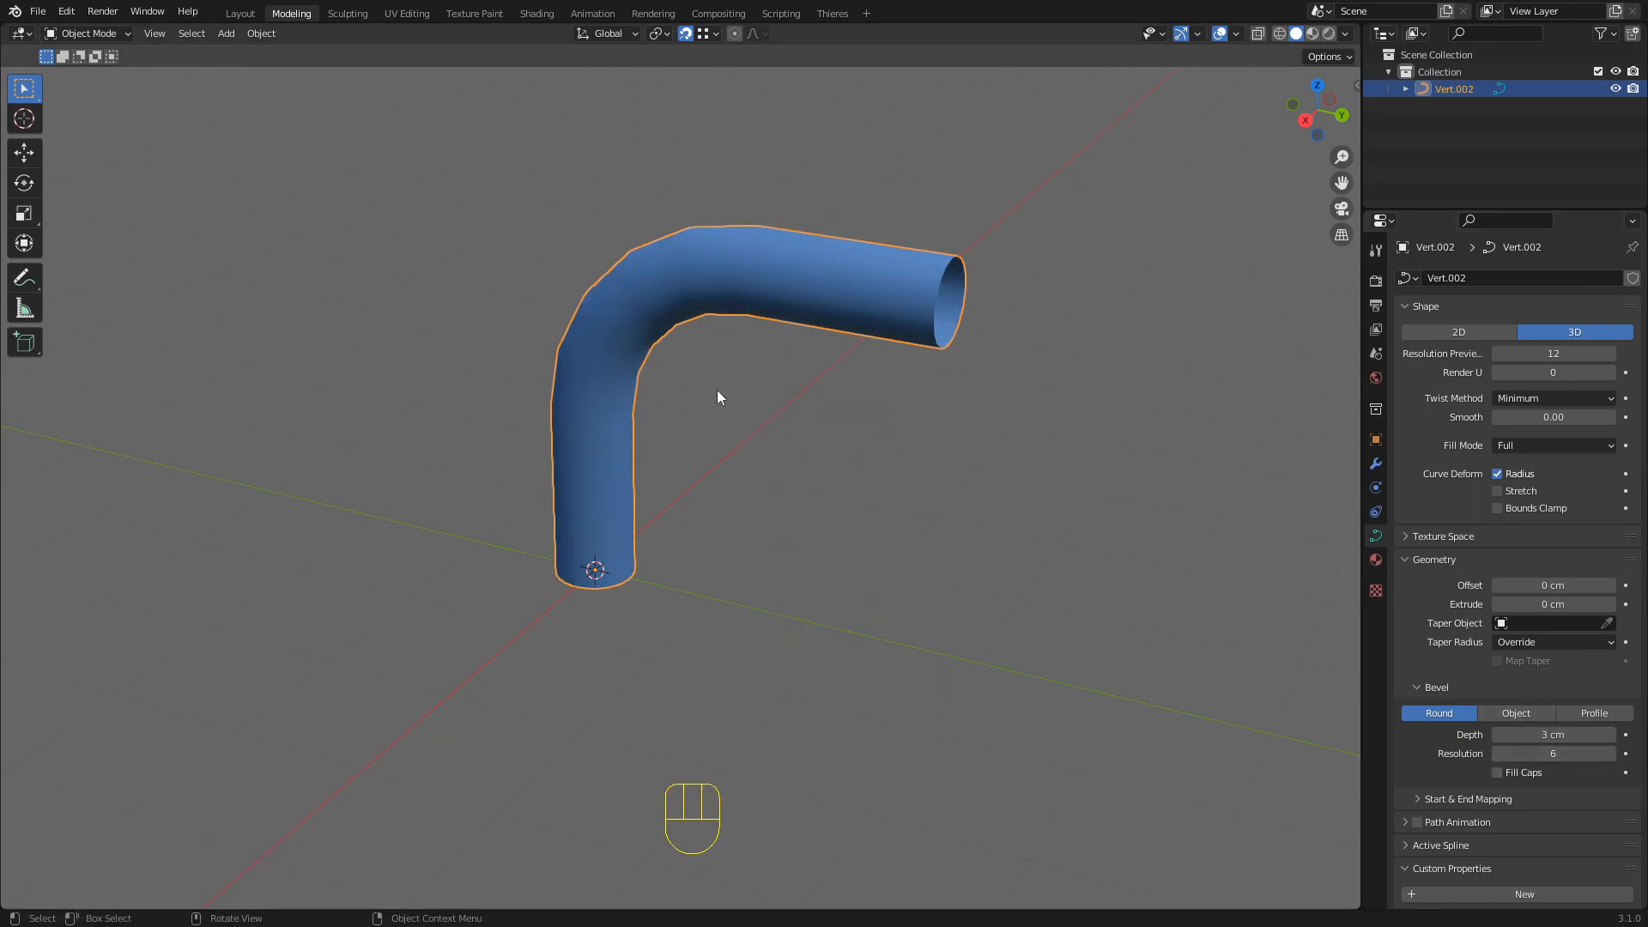
pyautogui.press('alt')
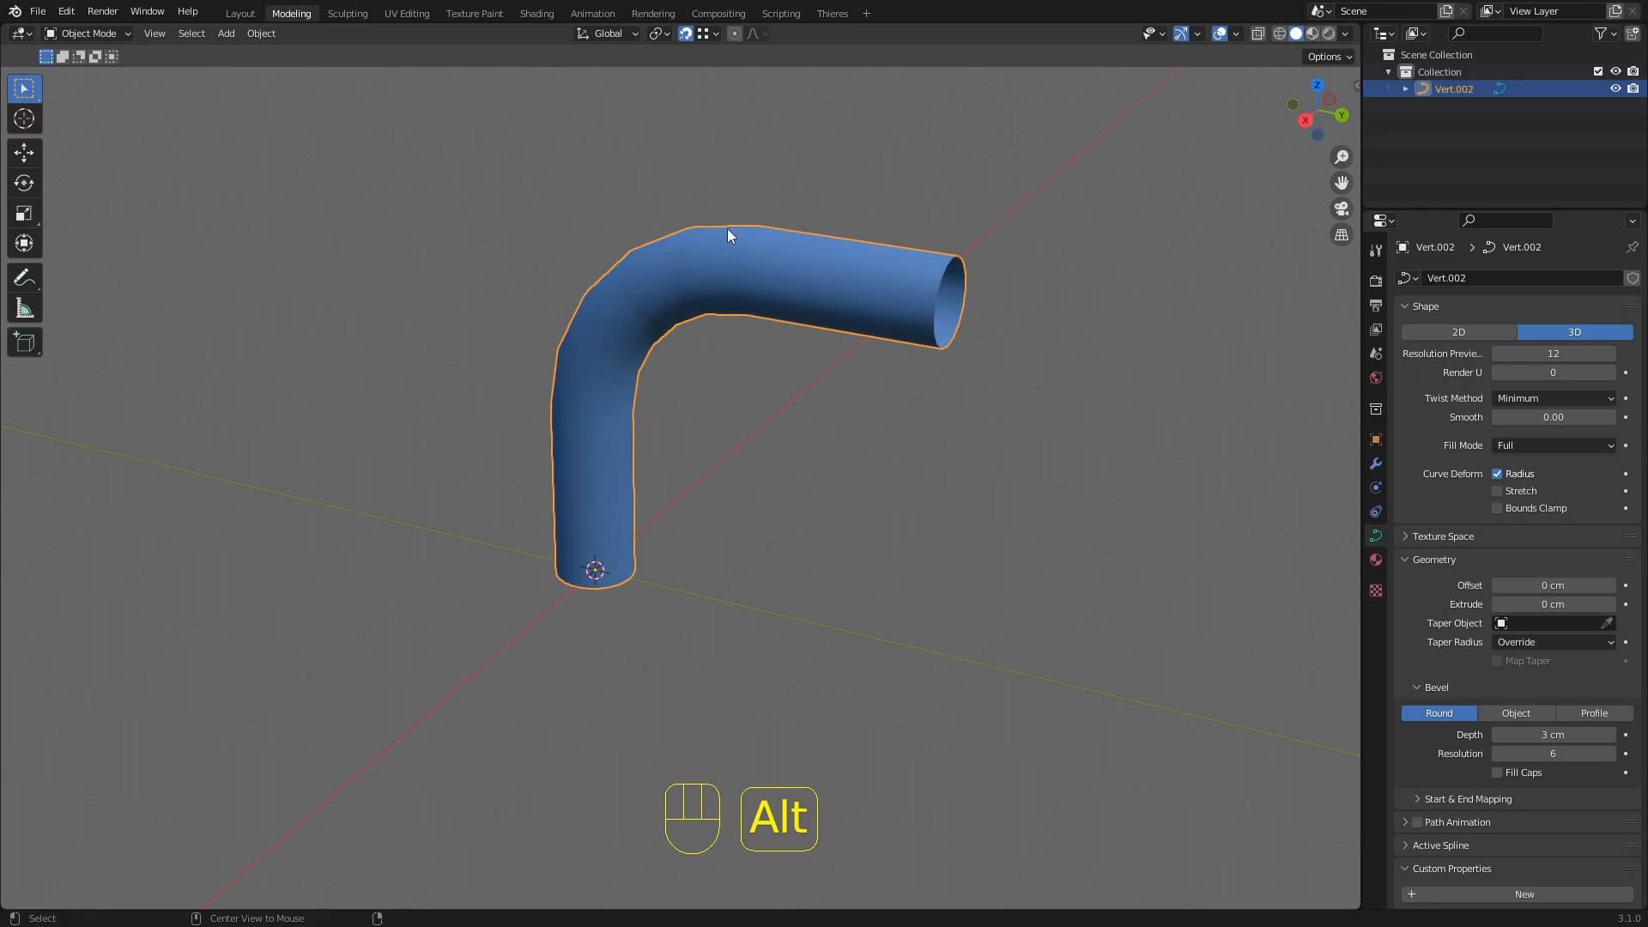
pyautogui.hotkey('alt', 'm')
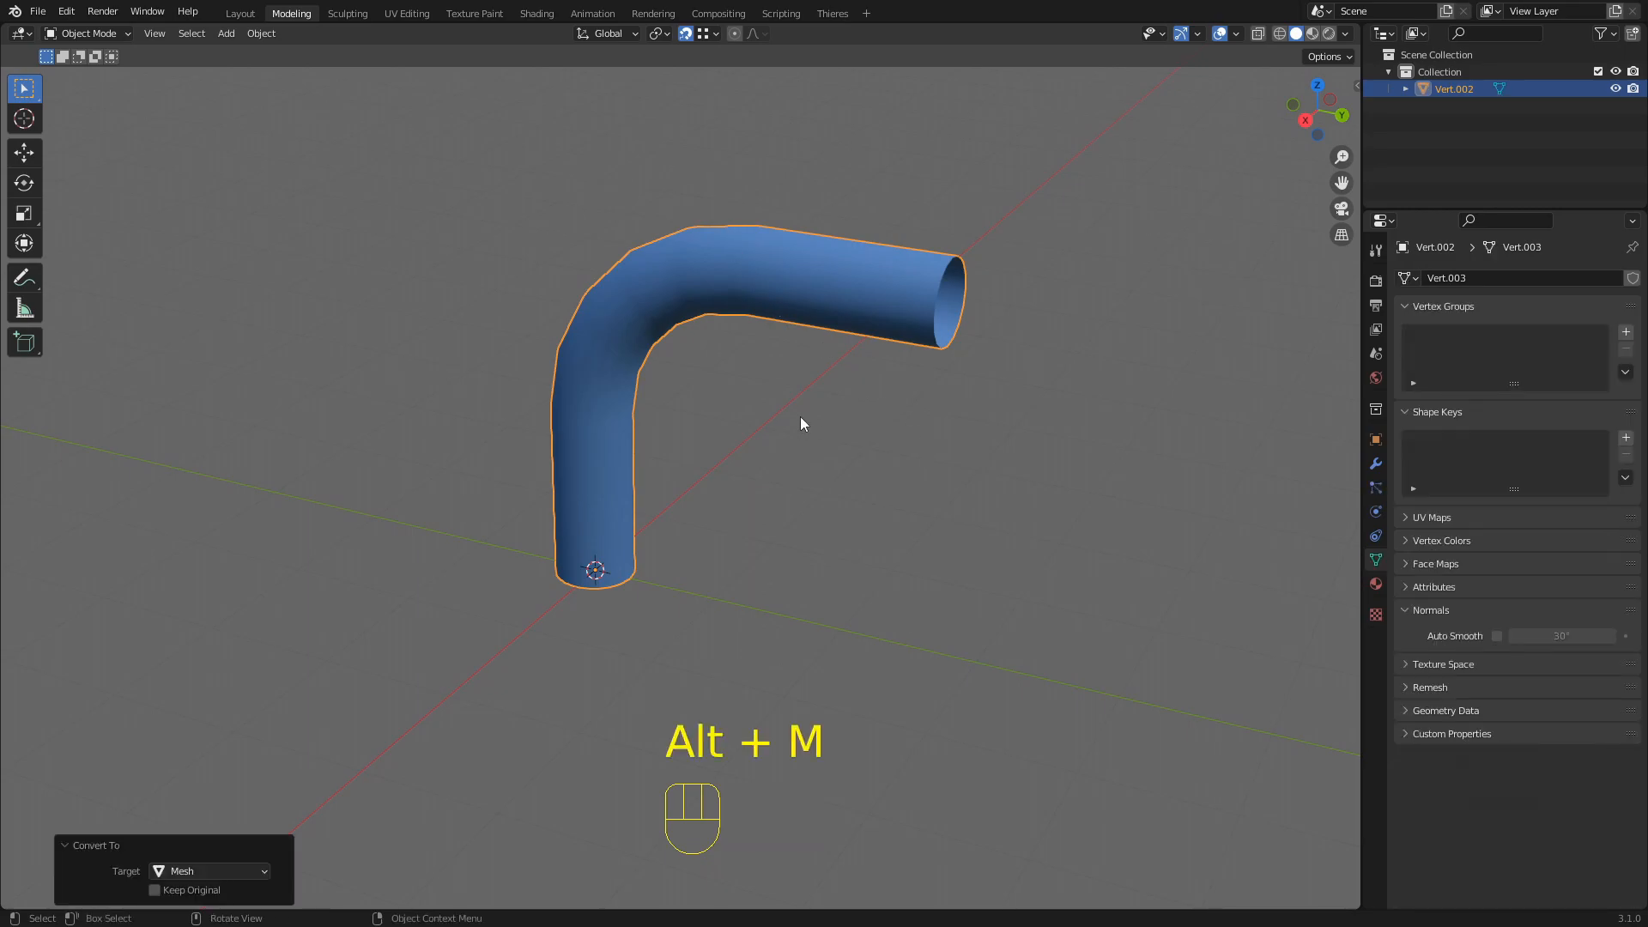
# Examine the converted pipe's faces in Edit Mode with face selection, and return to Object Mode
pyautogui.scroll(3, 786, 258)
pyautogui.moveTo(788, 243); pyautogui.dragTo(736, 324, button='middle')
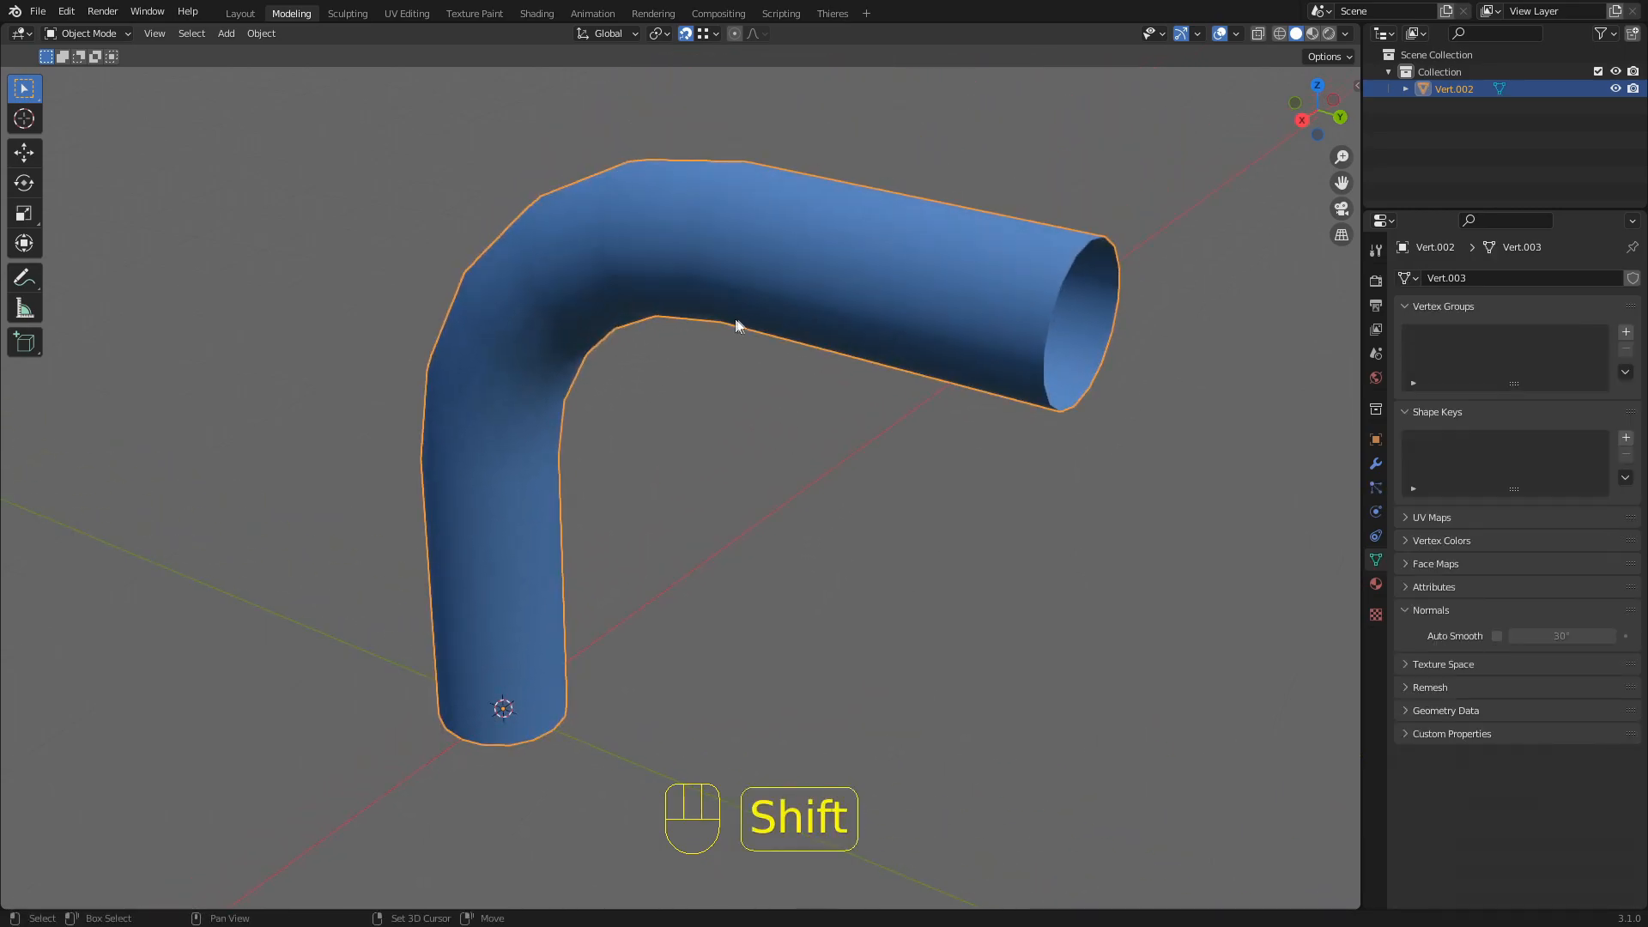
pyautogui.press('Tab')
pyautogui.press('3')
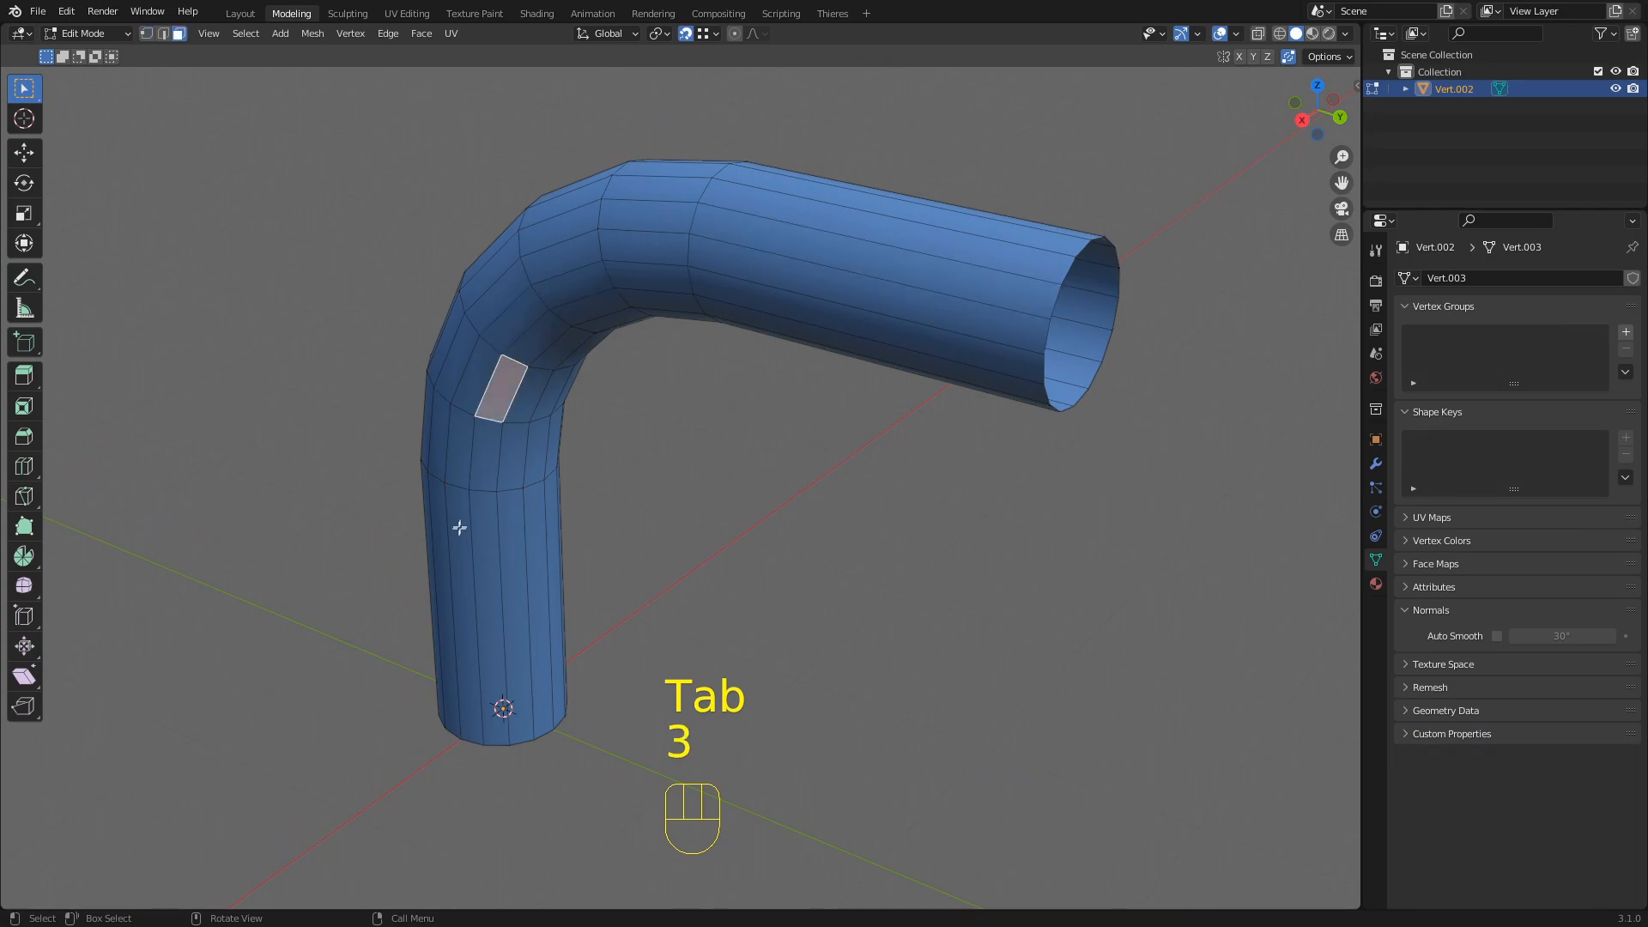
pyautogui.scroll(-4, 527, 483)
pyautogui.press('Tab')
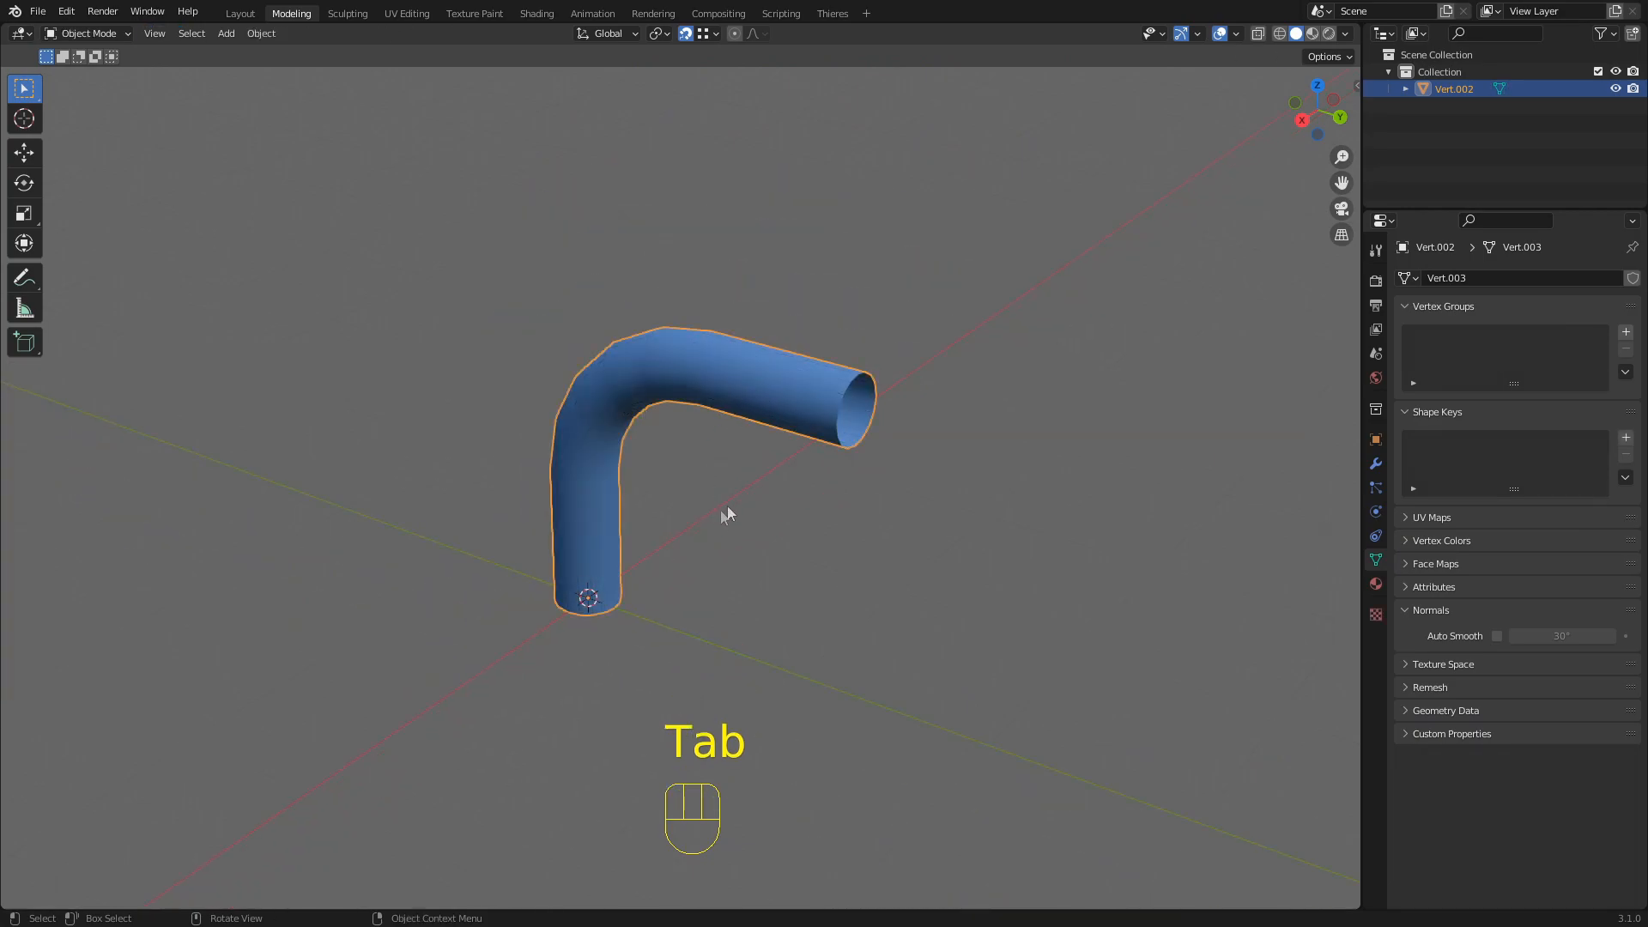
pyautogui.scroll(2, 756, 366)
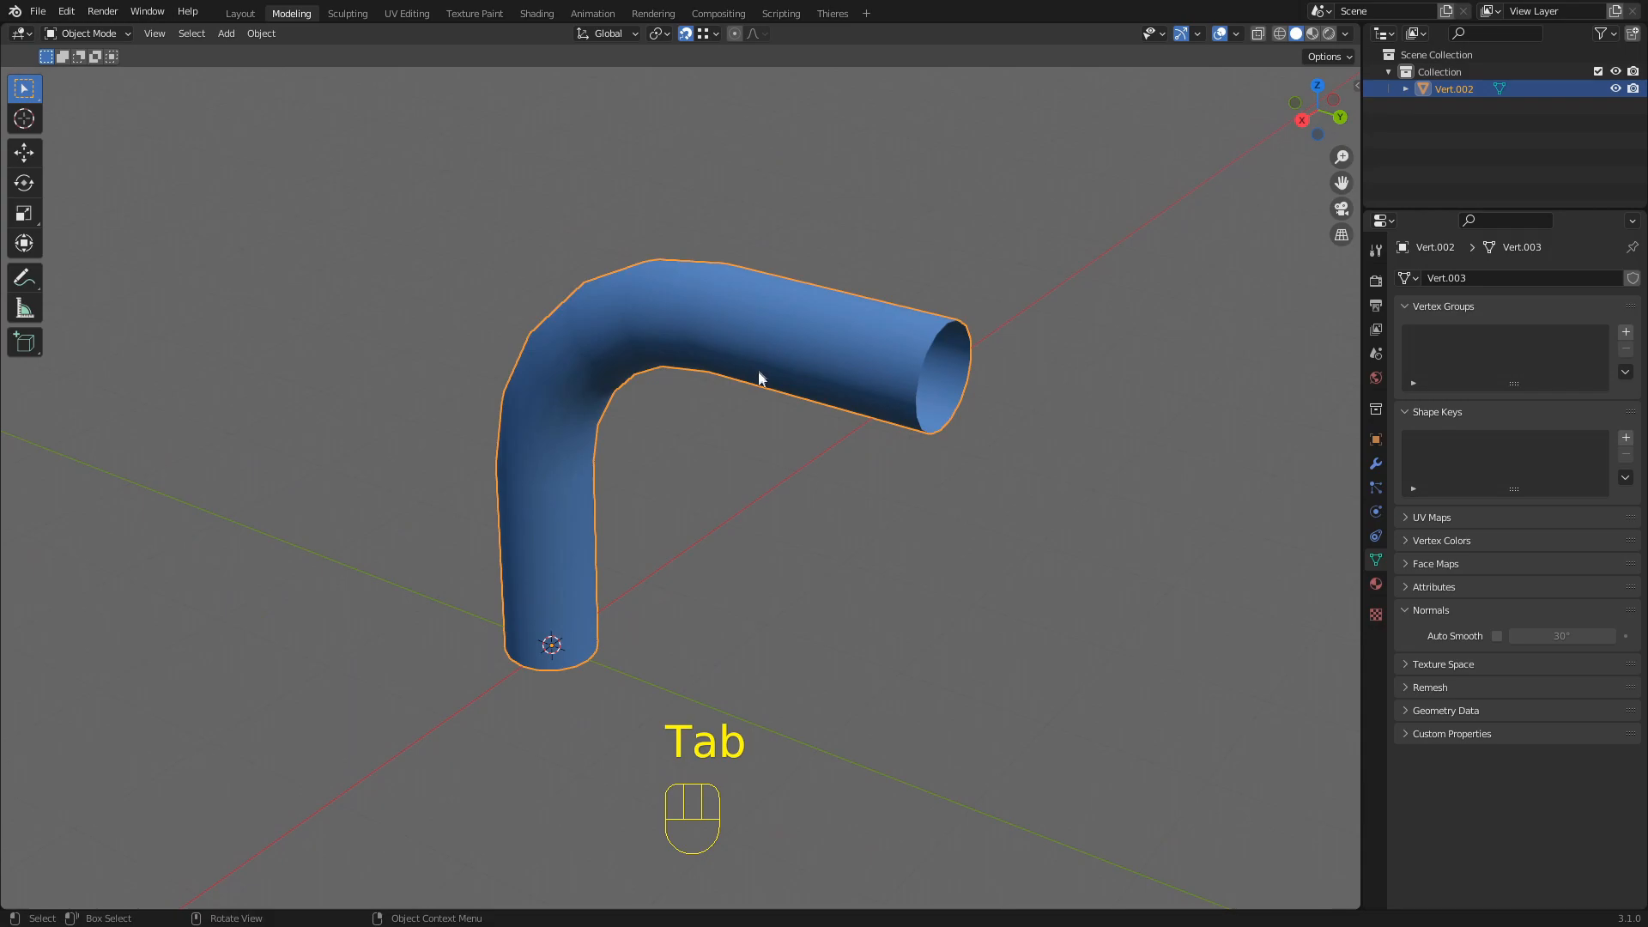
# Delete the pipe and add a cube mesh at the world origin
pyautogui.press('Delete')
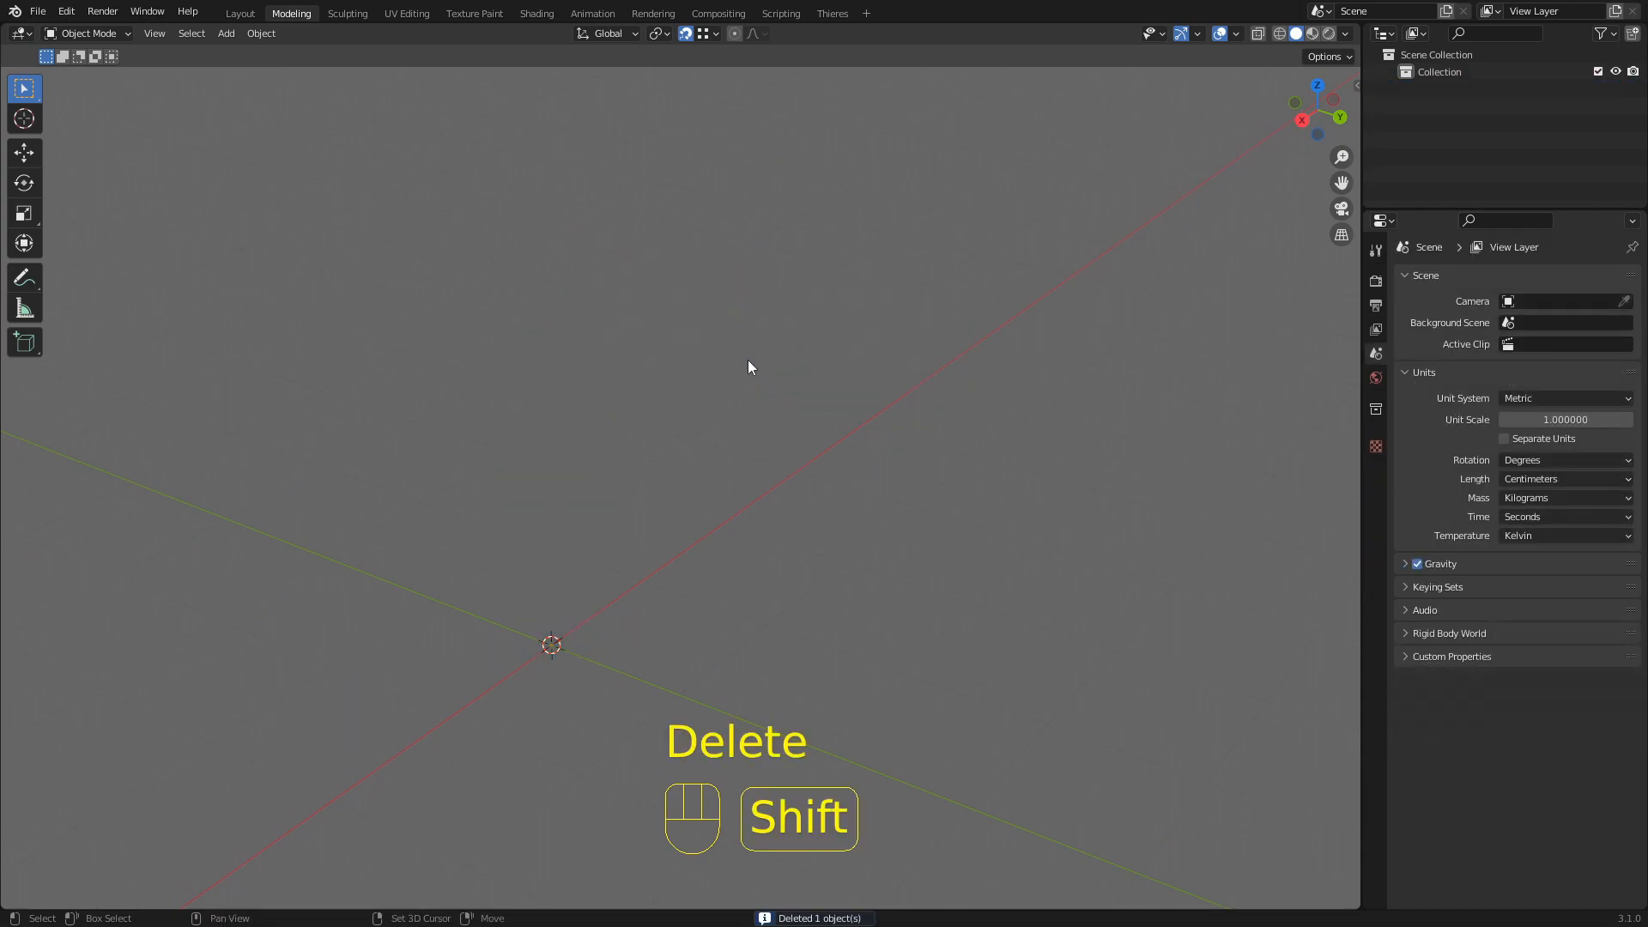
pyautogui.hotkey('shift', 'a')
pyautogui.moveTo(723, 359)
pyautogui.click(817, 379)
# Enter Edit Mode with face selection and snap the 3D cursor to the center of the cube's upper face
pyautogui.press('Tab')
pyautogui.keyDown('shift'); pyautogui.moveTo(570, 548); pyautogui.dragTo(667, 347, button='middle'); pyautogui.keyUp('shift')
pyautogui.press('3')
pyautogui.click(694, 302)
pyautogui.press('q')
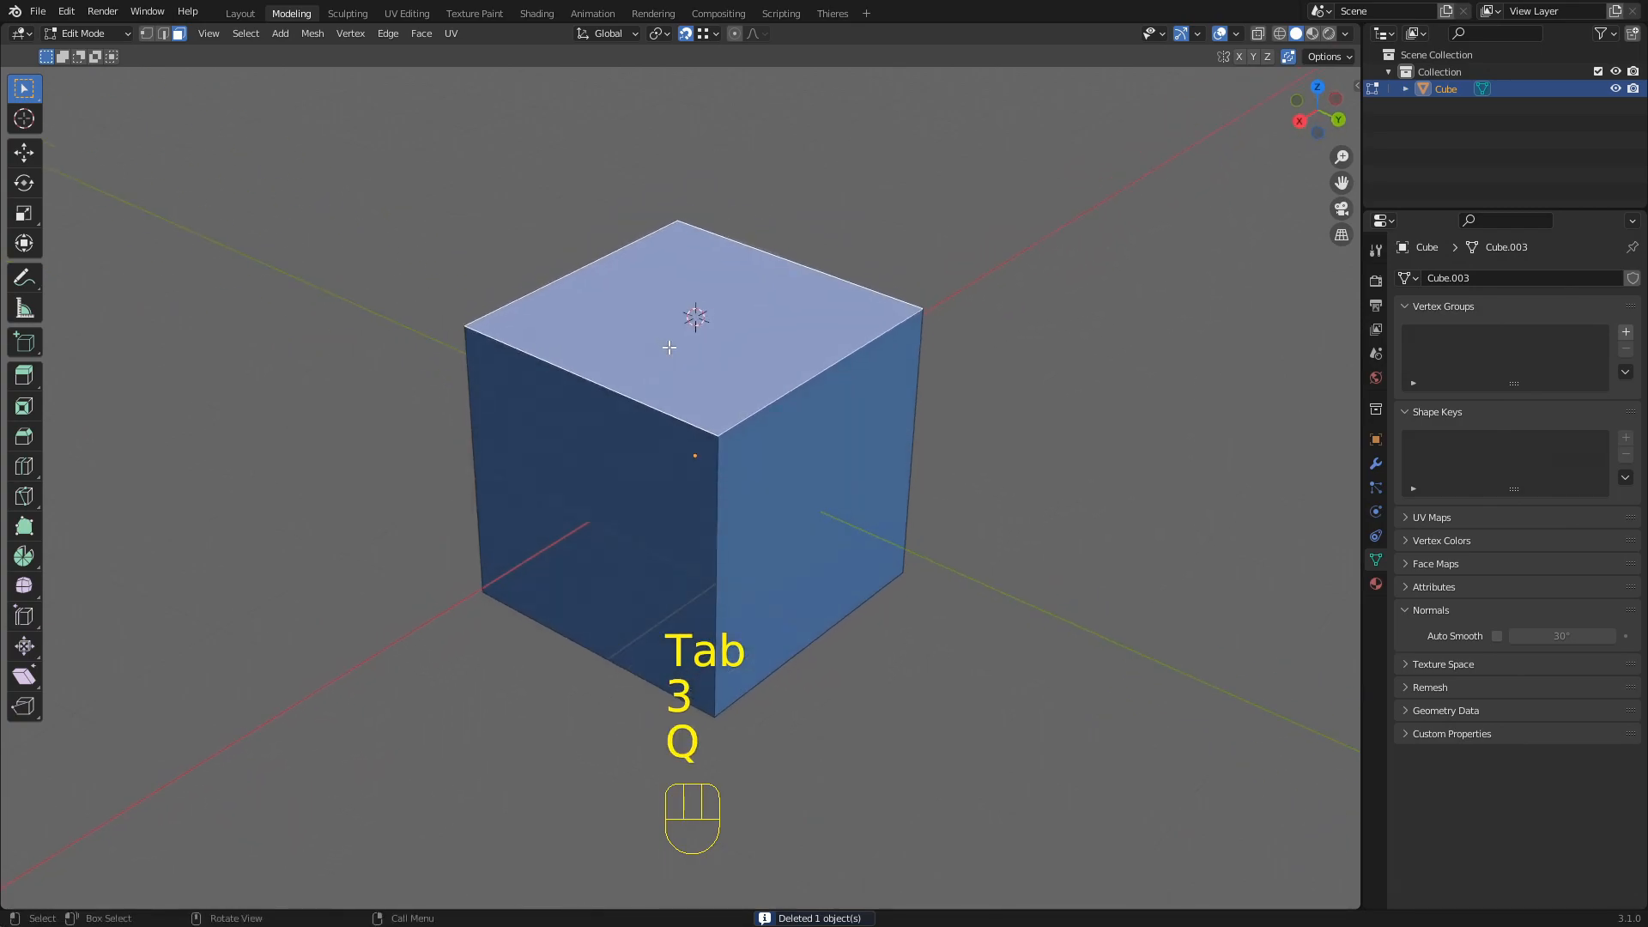
# Snap the 3D cursor to the centers of the cube's other faces one after another, ending on the upper face
pyautogui.scroll(1, 685, 319)
pyautogui.click(615, 471)
pyautogui.press('q')
pyautogui.moveTo(784, 467); pyautogui.dragTo(716, 534, button='middle')
pyautogui.press('q')
pyautogui.click(867, 533)
pyautogui.press('q')
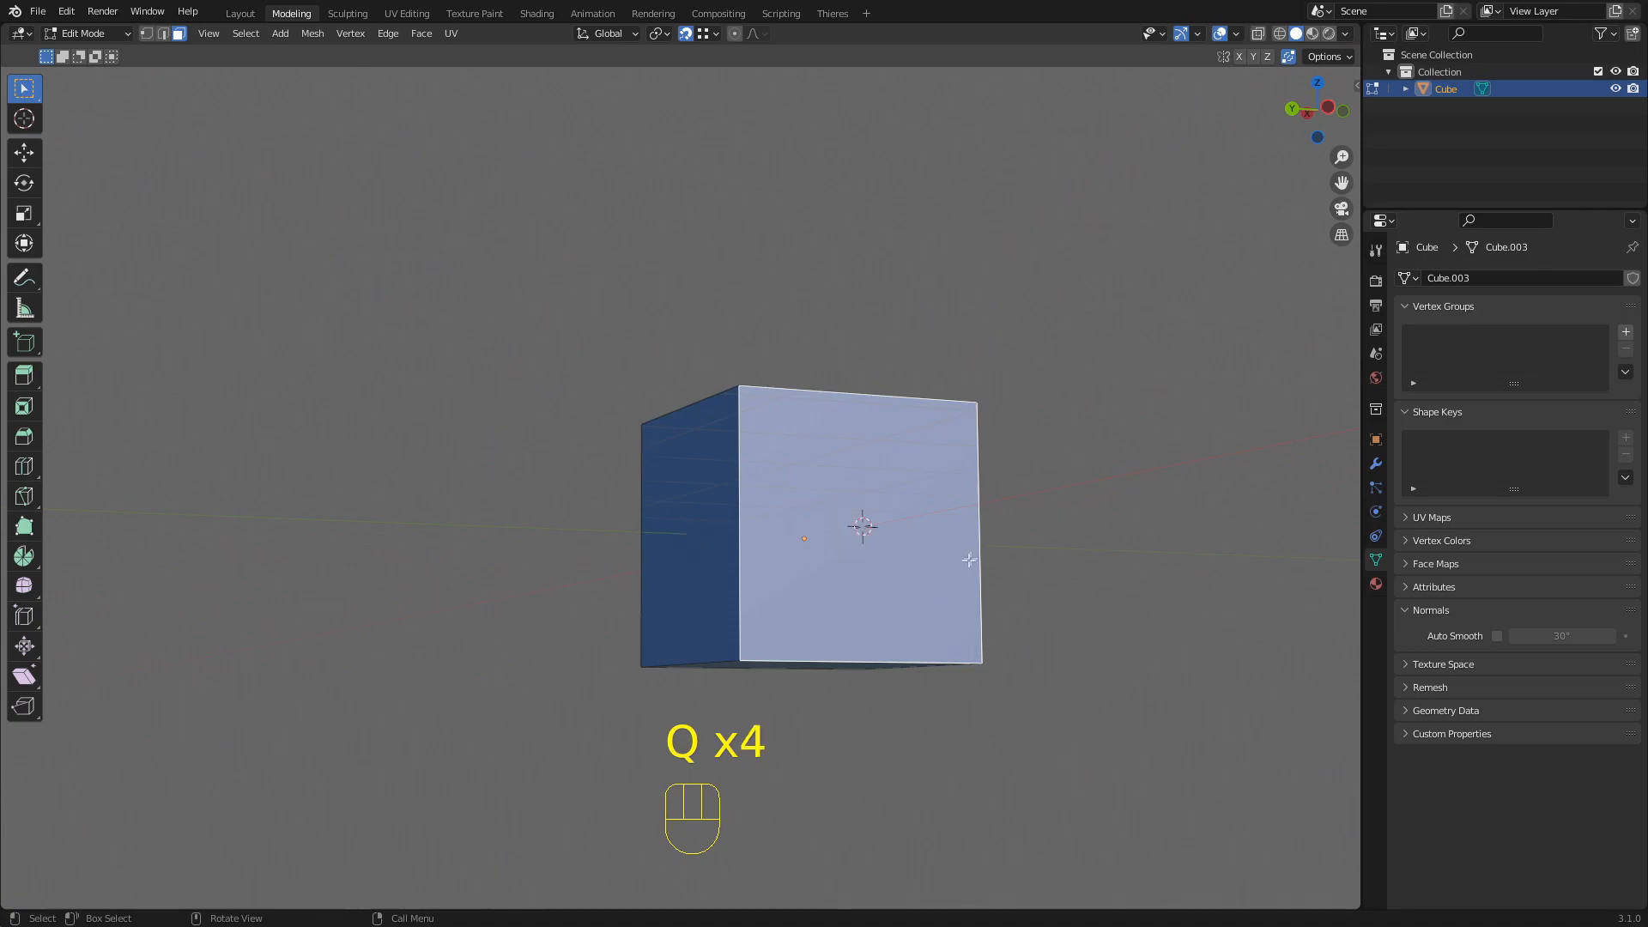
pyautogui.moveTo(968, 563); pyautogui.dragTo(756, 490, button='middle')
pyautogui.click(635, 455)
pyautogui.press('q')
pyautogui.moveTo(697, 575); pyautogui.dragTo(592, 524, button='middle')
pyautogui.click(533, 570)
pyautogui.press('q')
pyautogui.moveTo(674, 481); pyautogui.dragTo(562, 562, button='middle')
pyautogui.click(613, 536)
pyautogui.press('q')
pyautogui.moveTo(901, 472); pyautogui.dragTo(766, 528, button='middle')
pyautogui.click(766, 528)
pyautogui.press('q')
pyautogui.click(768, 379)
pyautogui.press('q')
pyautogui.moveTo(859, 429); pyautogui.dragTo(686, 498, button='middle')
# Select the cube's side face toward the viewer and snap the 3D cursor to it with Cursor to Selected
pyautogui.keyDown('shift'); pyautogui.moveTo(846, 584); pyautogui.dragTo(757, 413, button='middle'); pyautogui.keyUp('shift')
pyautogui.press('3')
pyautogui.click(761, 429)
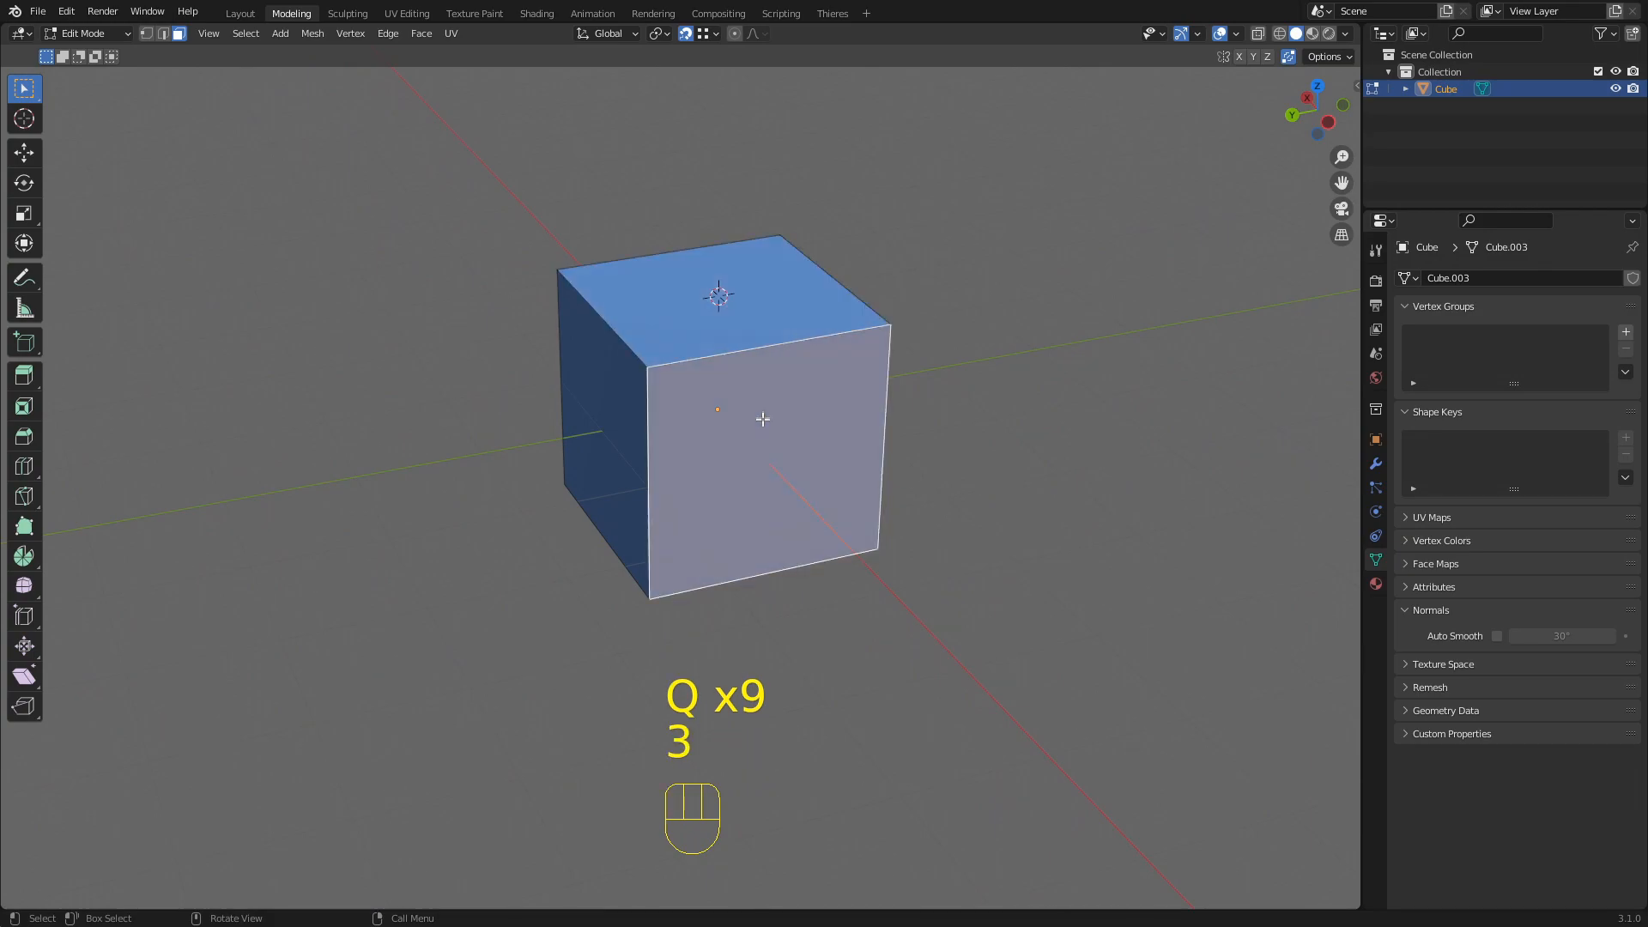
pyautogui.keyDown('shift'); pyautogui.moveTo(812, 537); pyautogui.dragTo(797, 412, button='middle'); pyautogui.keyUp('shift')
pyautogui.scroll(2, 798, 412)
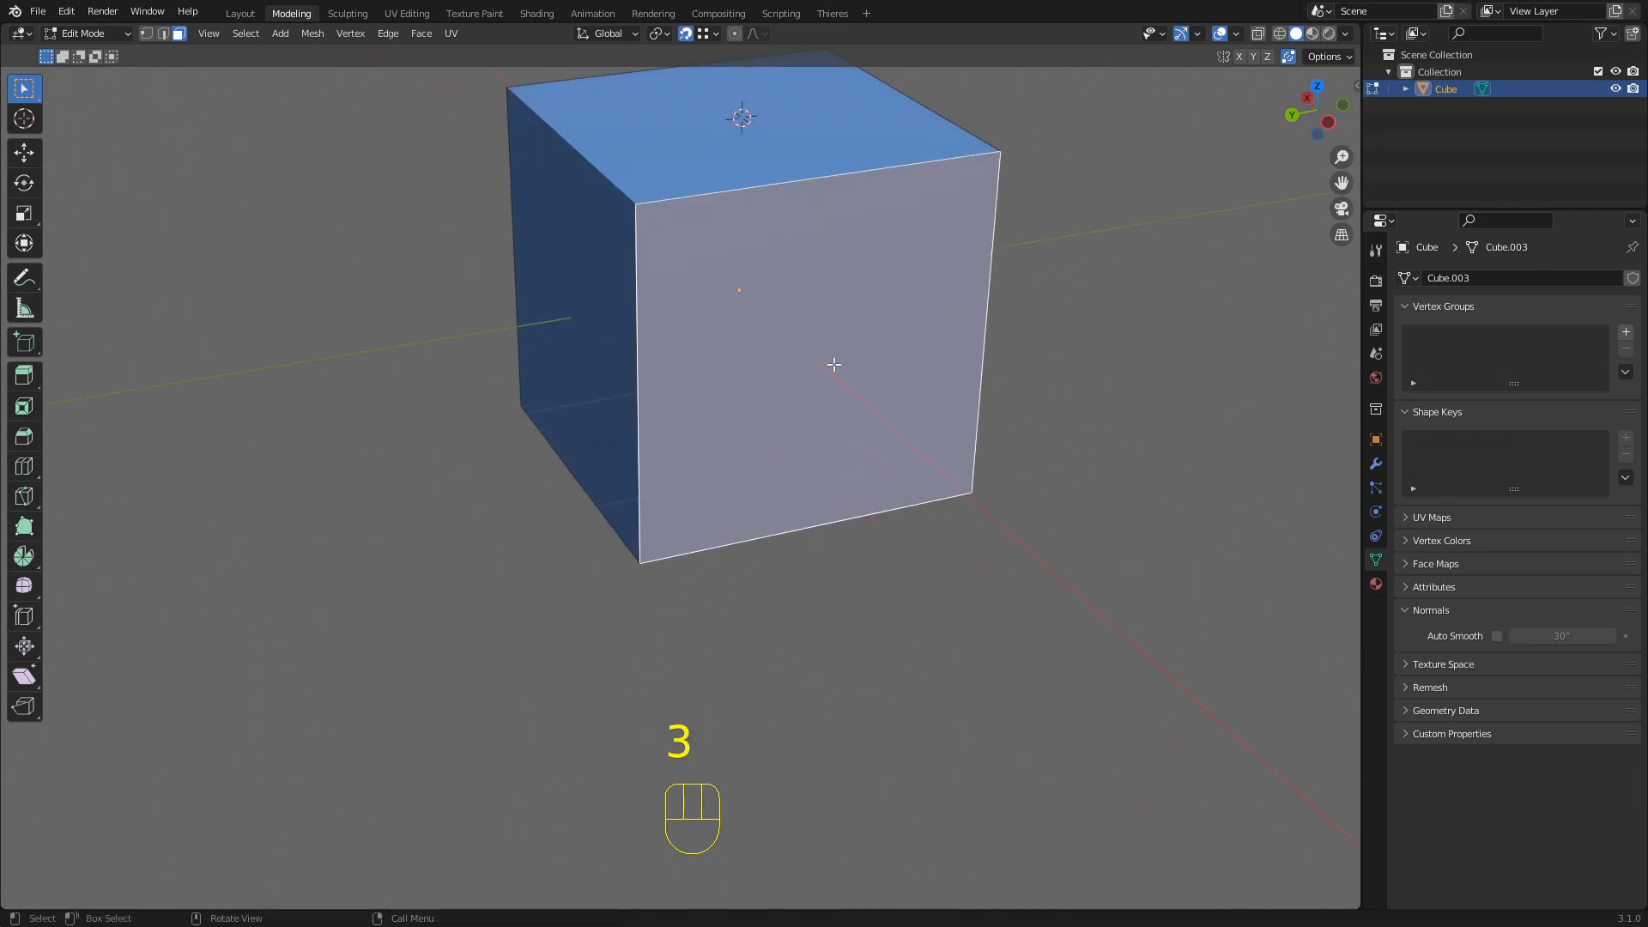
pyautogui.hotkey('shift', 's')
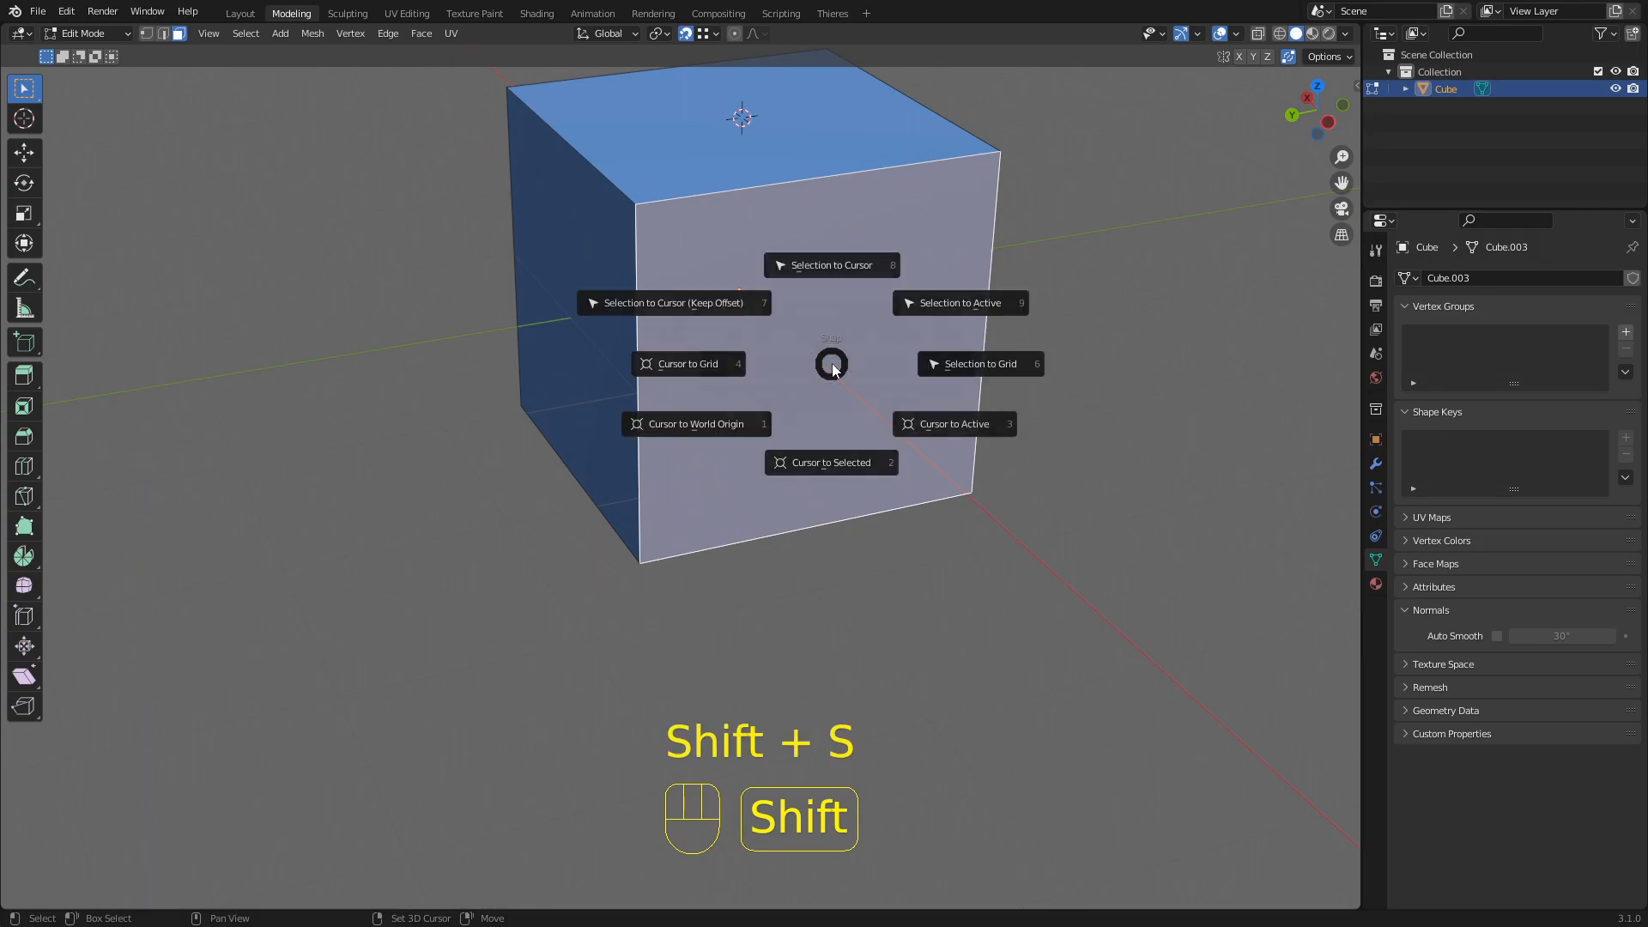
pyautogui.click(831, 464)
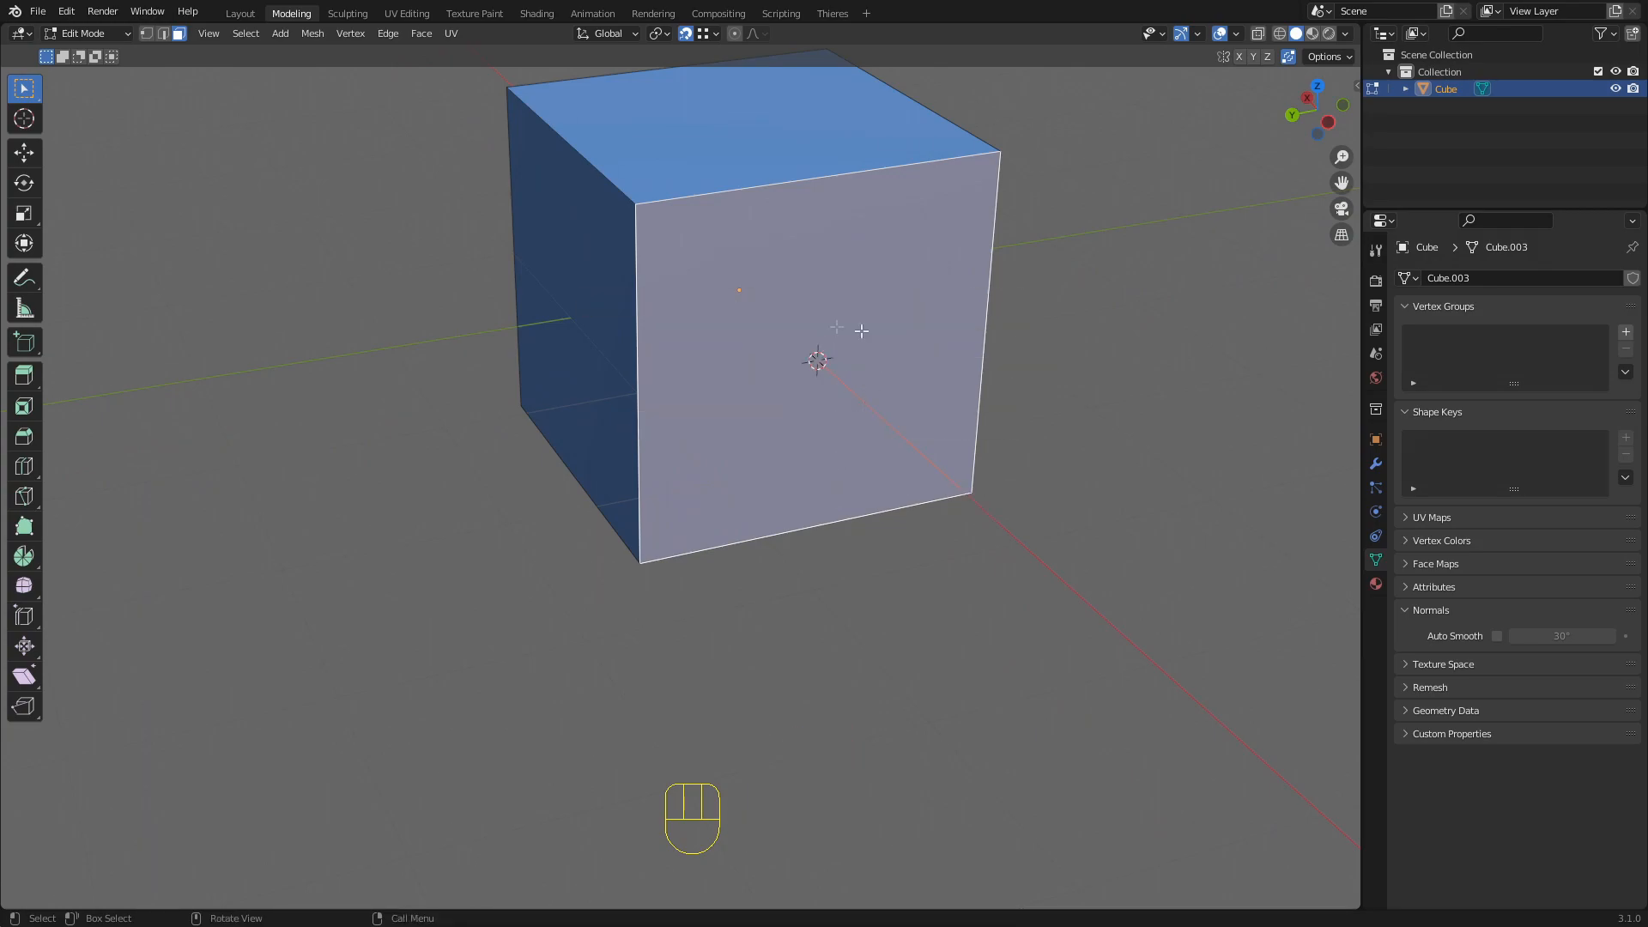
# Search the available commands for "cursor to sele"
pyautogui.scroll(-3, 857, 346)
pyautogui.moveTo(857, 346); pyautogui.dragTo(736, 367, button='middle')
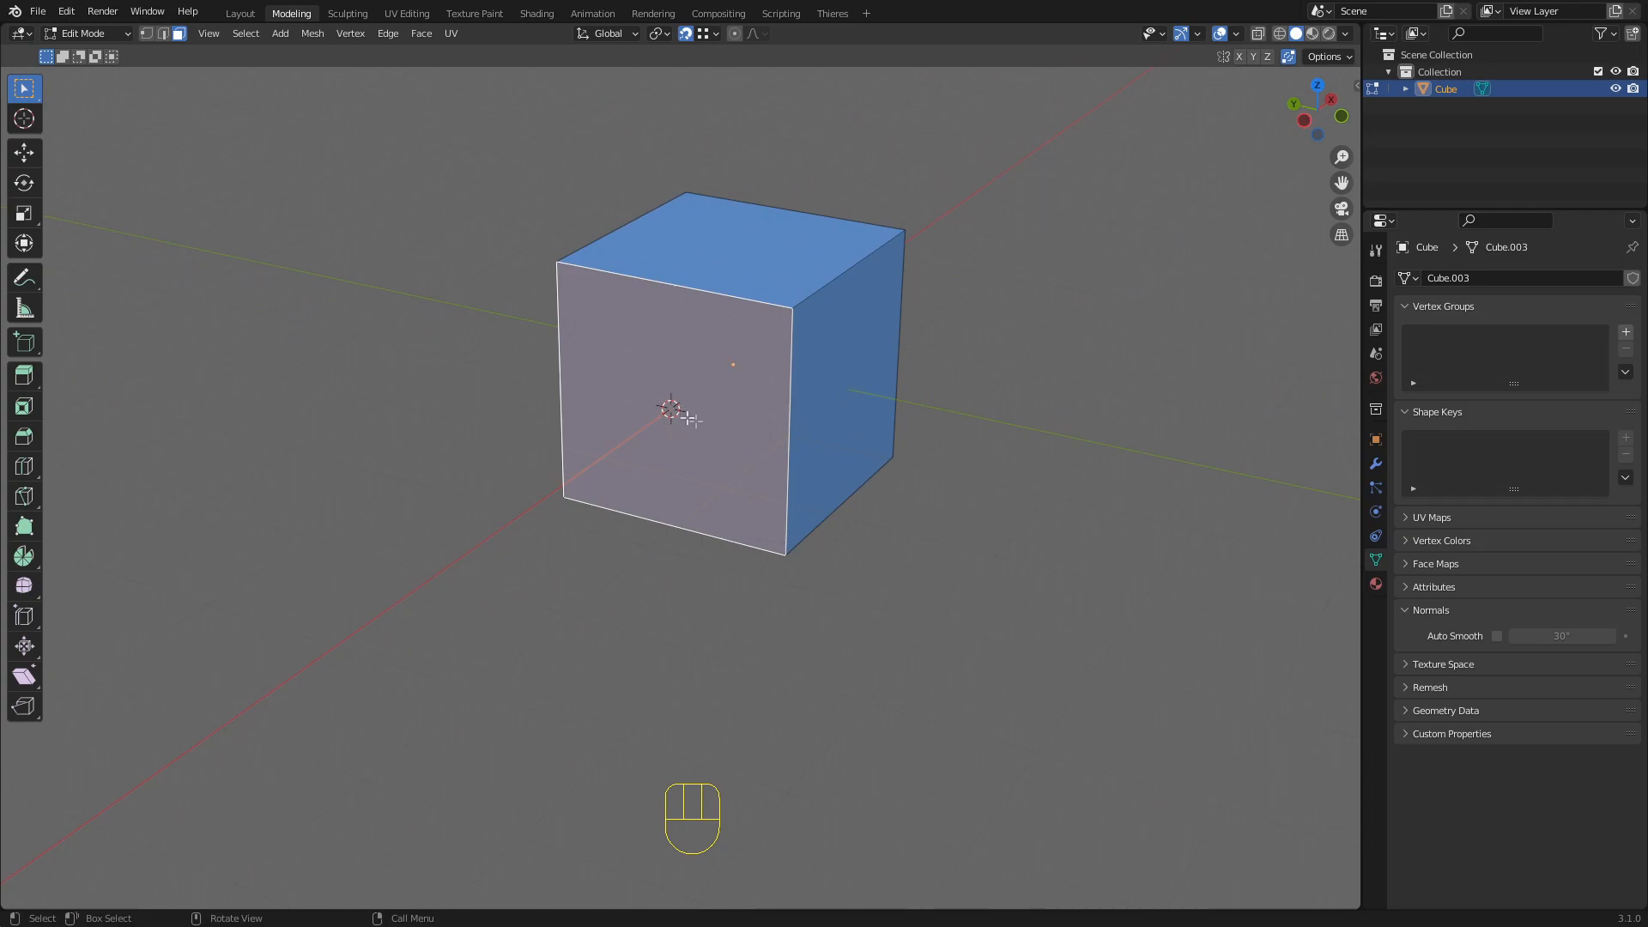
pyautogui.scroll(1, 697, 411)
pyautogui.keyDown('shift'); pyautogui.moveTo(791, 345); pyautogui.dragTo(694, 418, button='middle'); pyautogui.keyUp('shift')
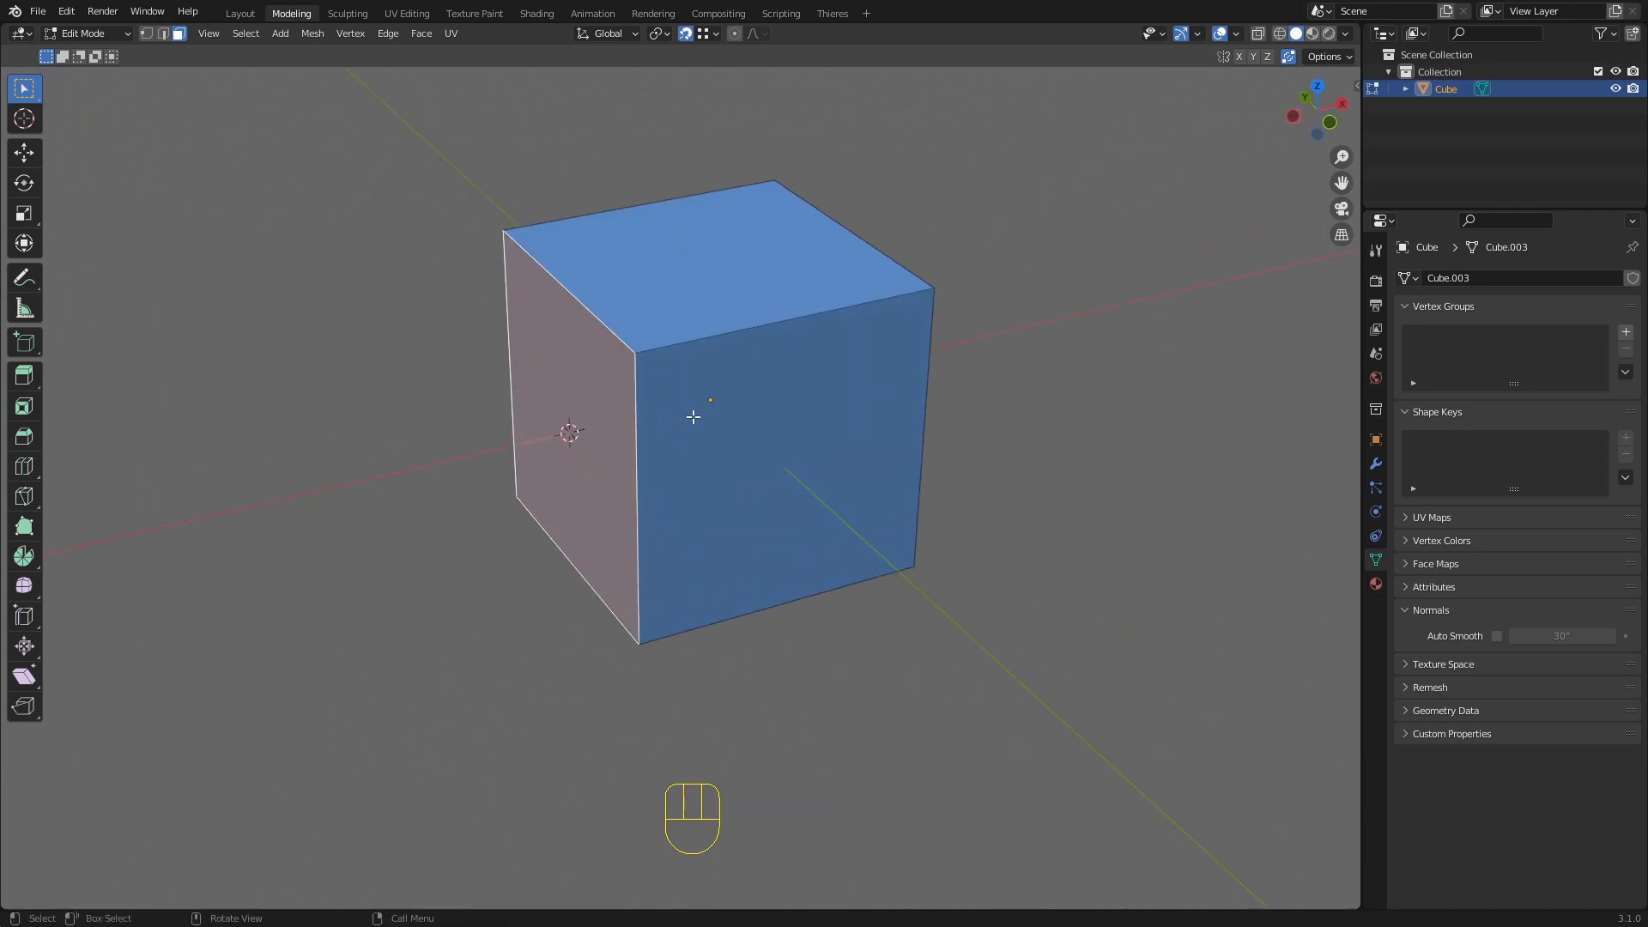
pyautogui.press('F3')
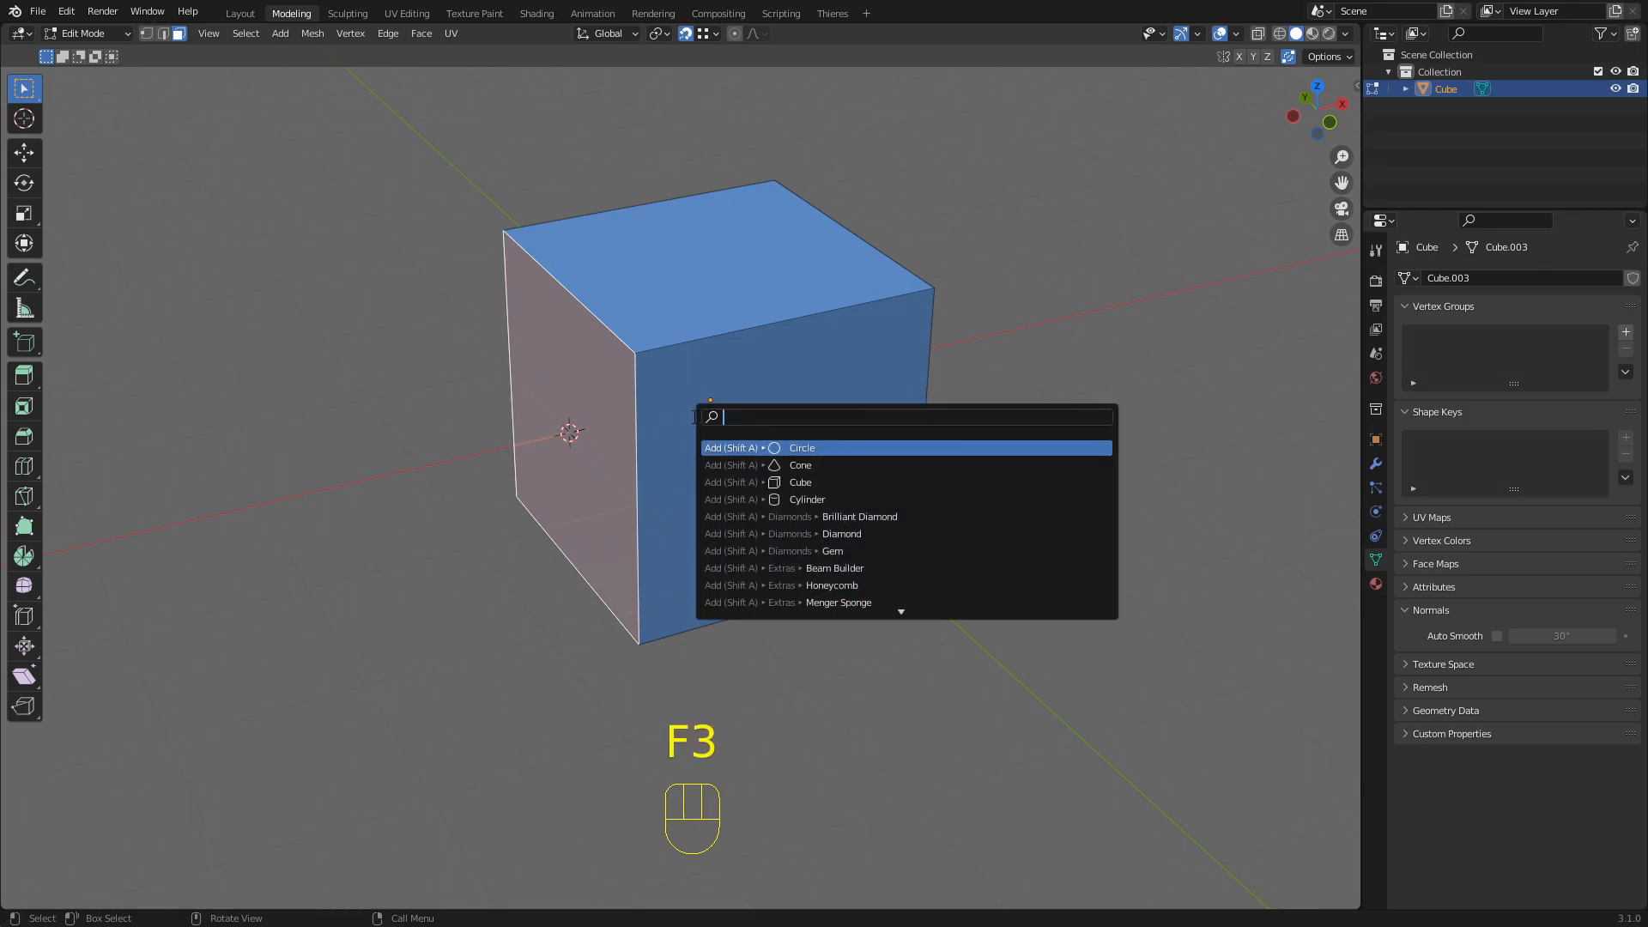
pyautogui.write('cu')
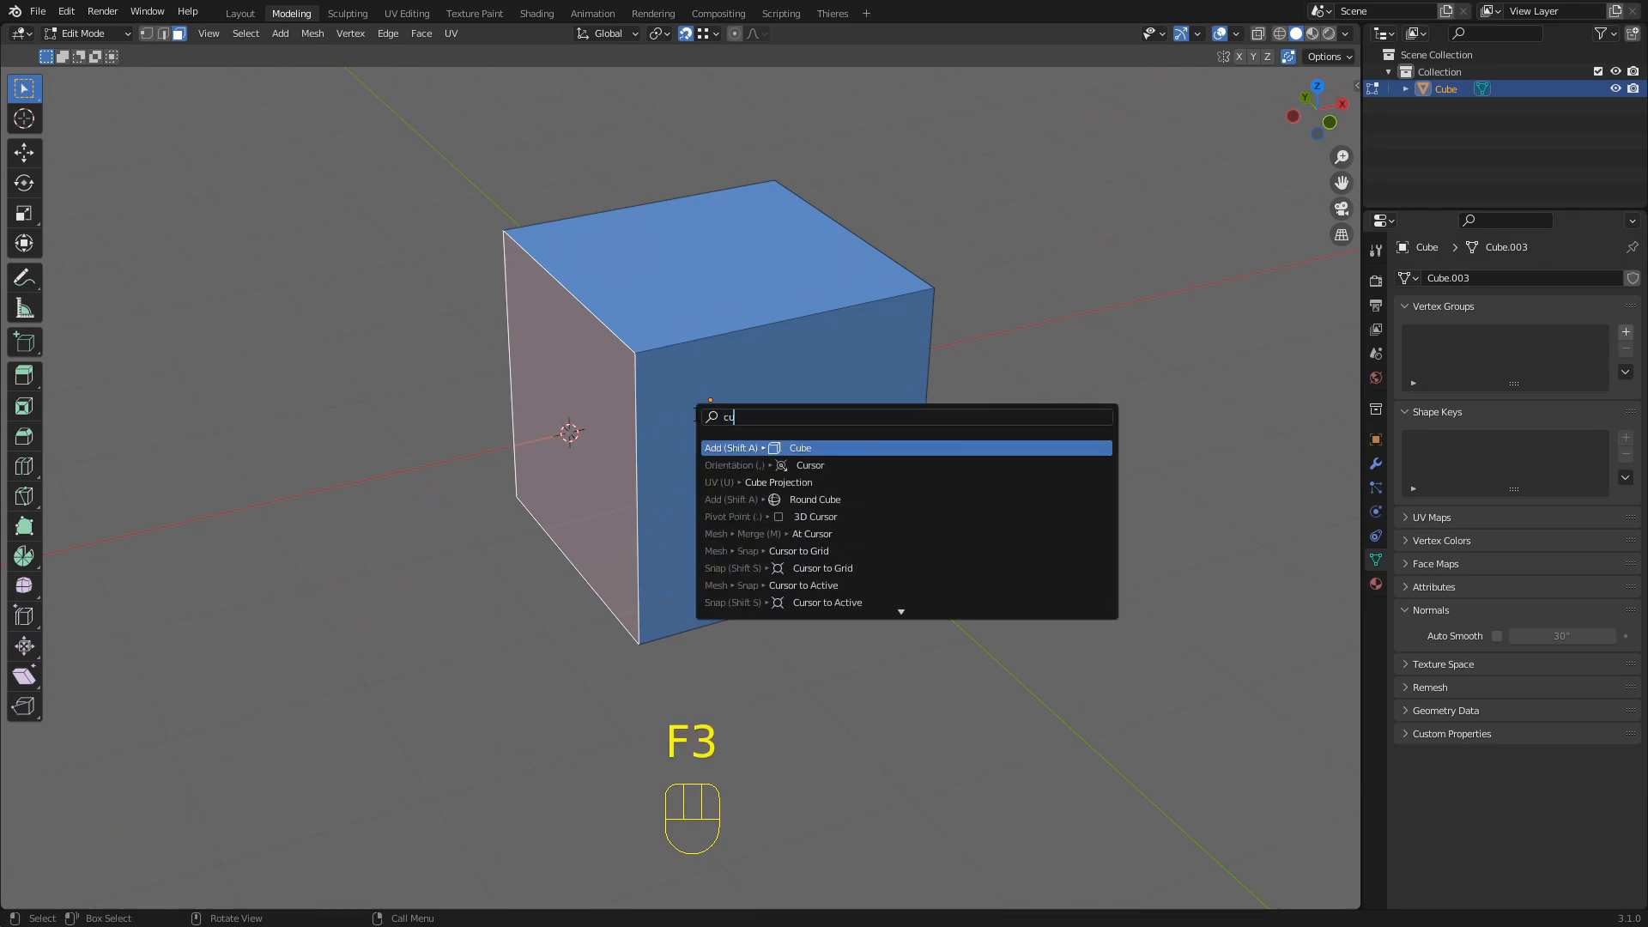
pyautogui.write('rsa')
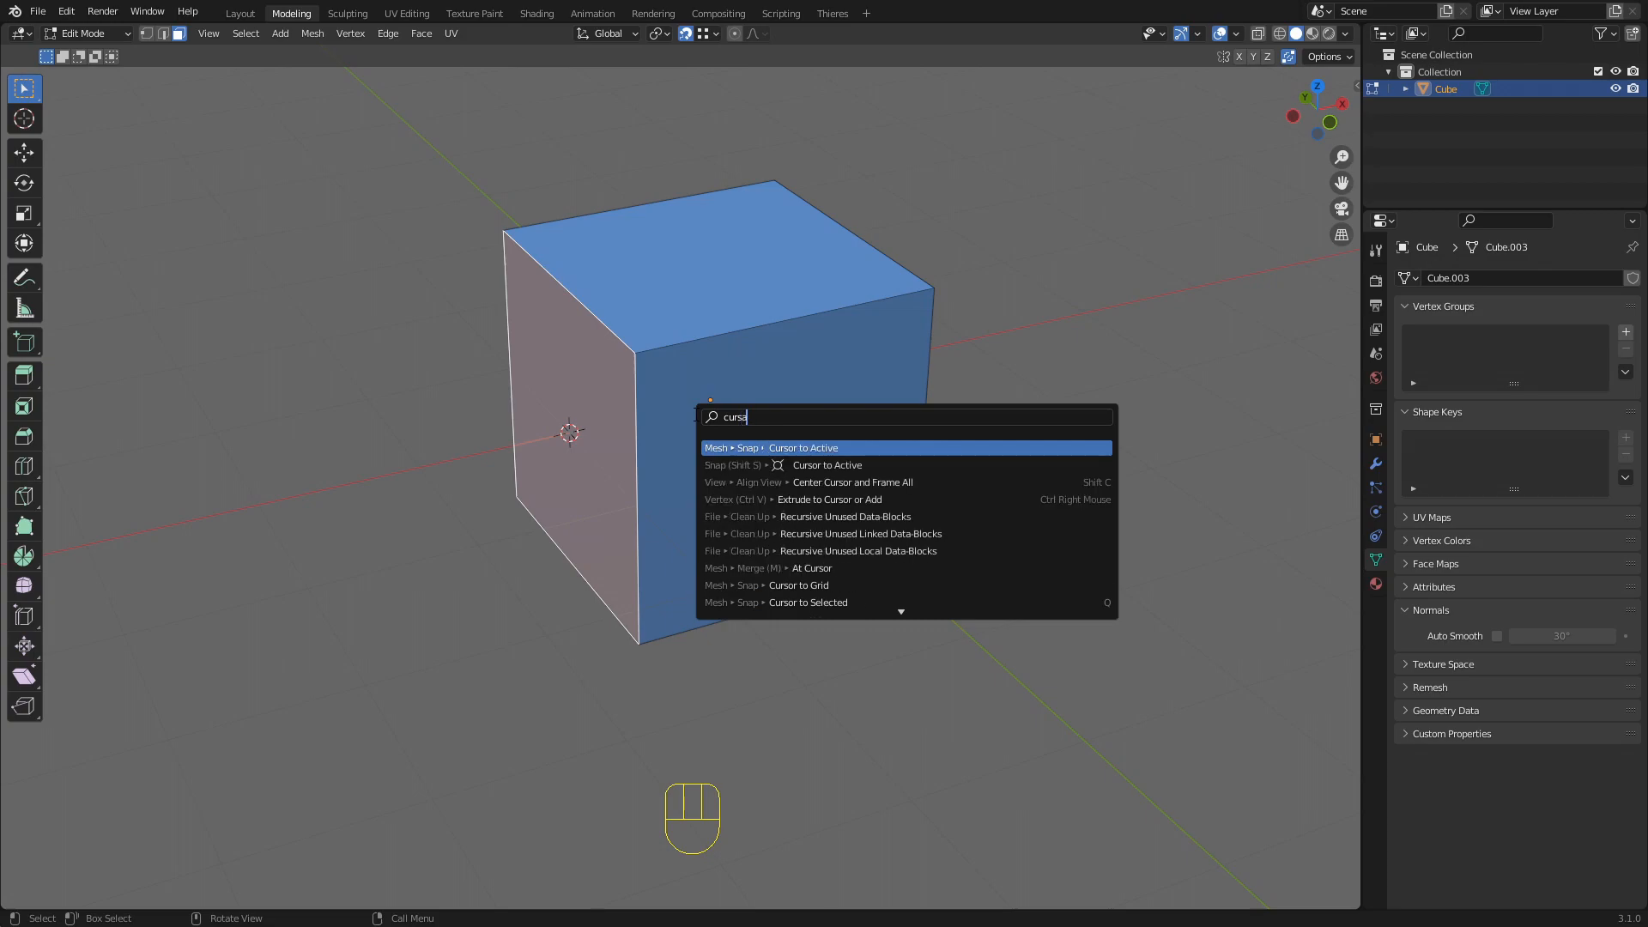
pyautogui.write('c')
pyautogui.press('BackSpace')
pyautogui.press('BackSpace')
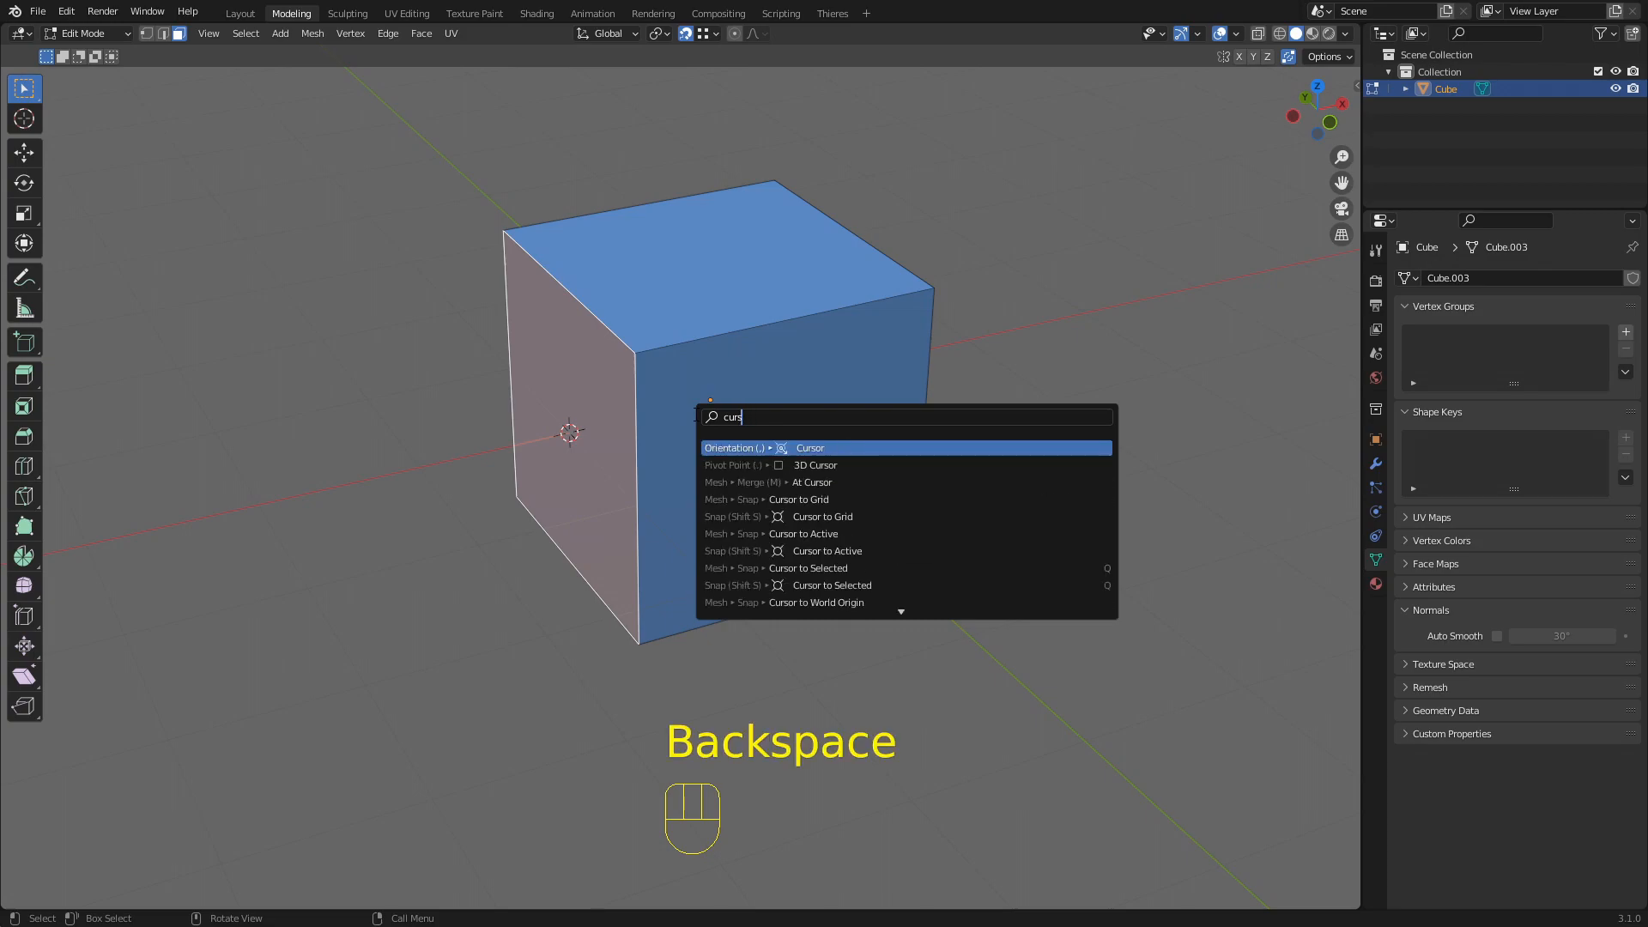
pyautogui.write('or to sele')
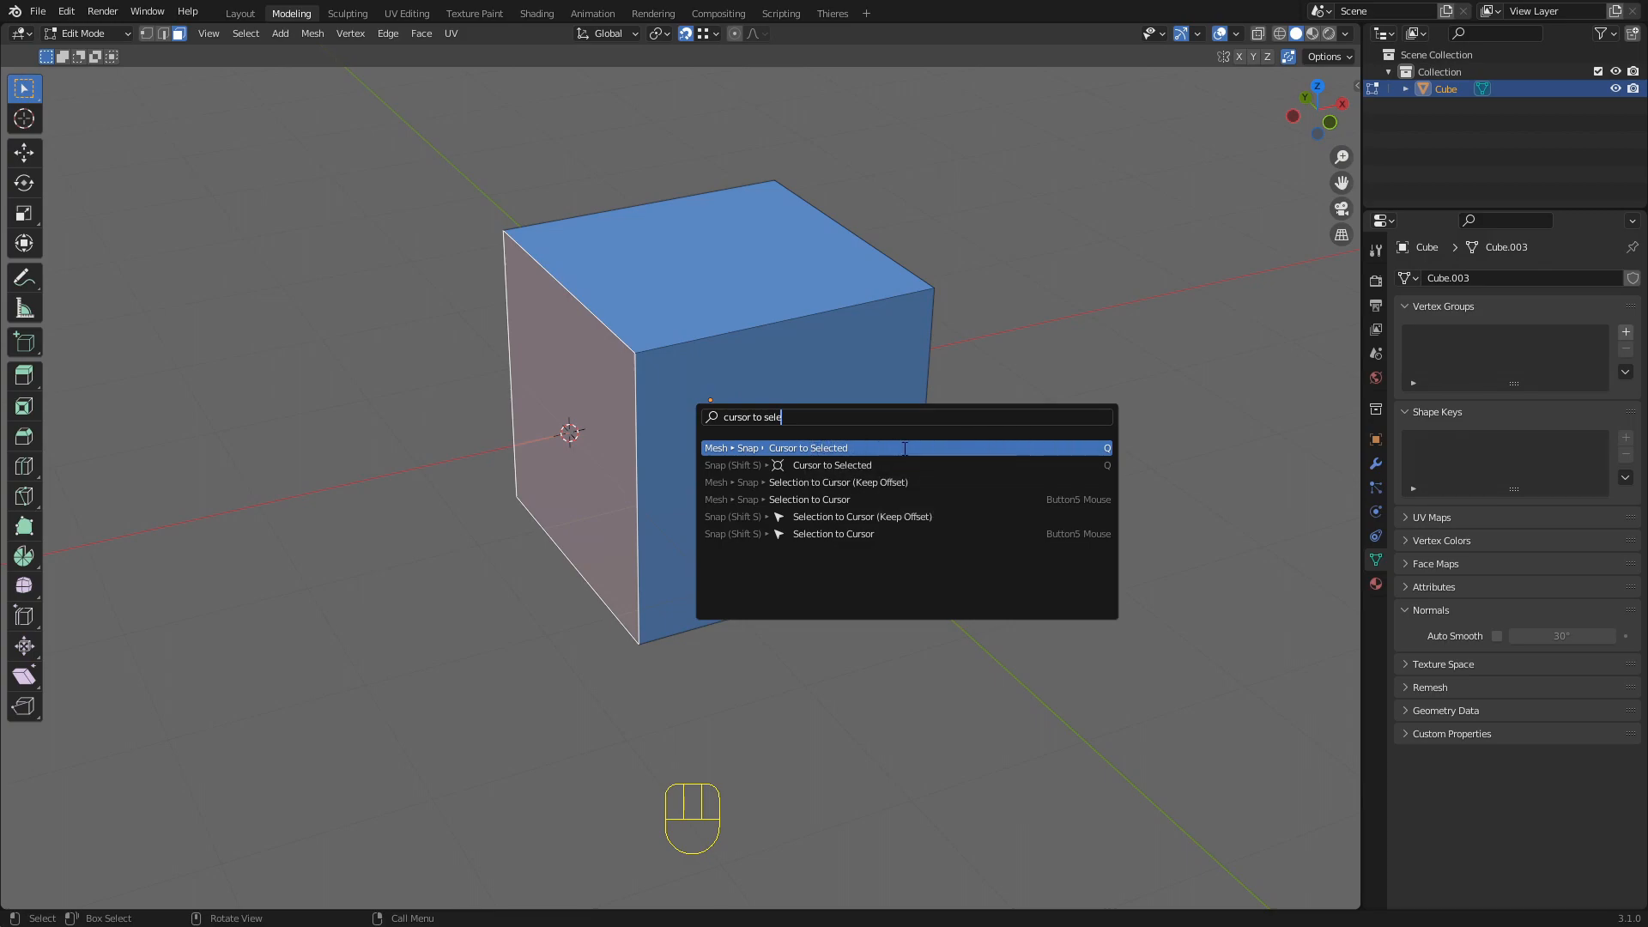
# Open the Change Shortcut prompt for the Cursor to Selected command, and dismiss it without assigning a key
pyautogui.rightClick(820, 448)
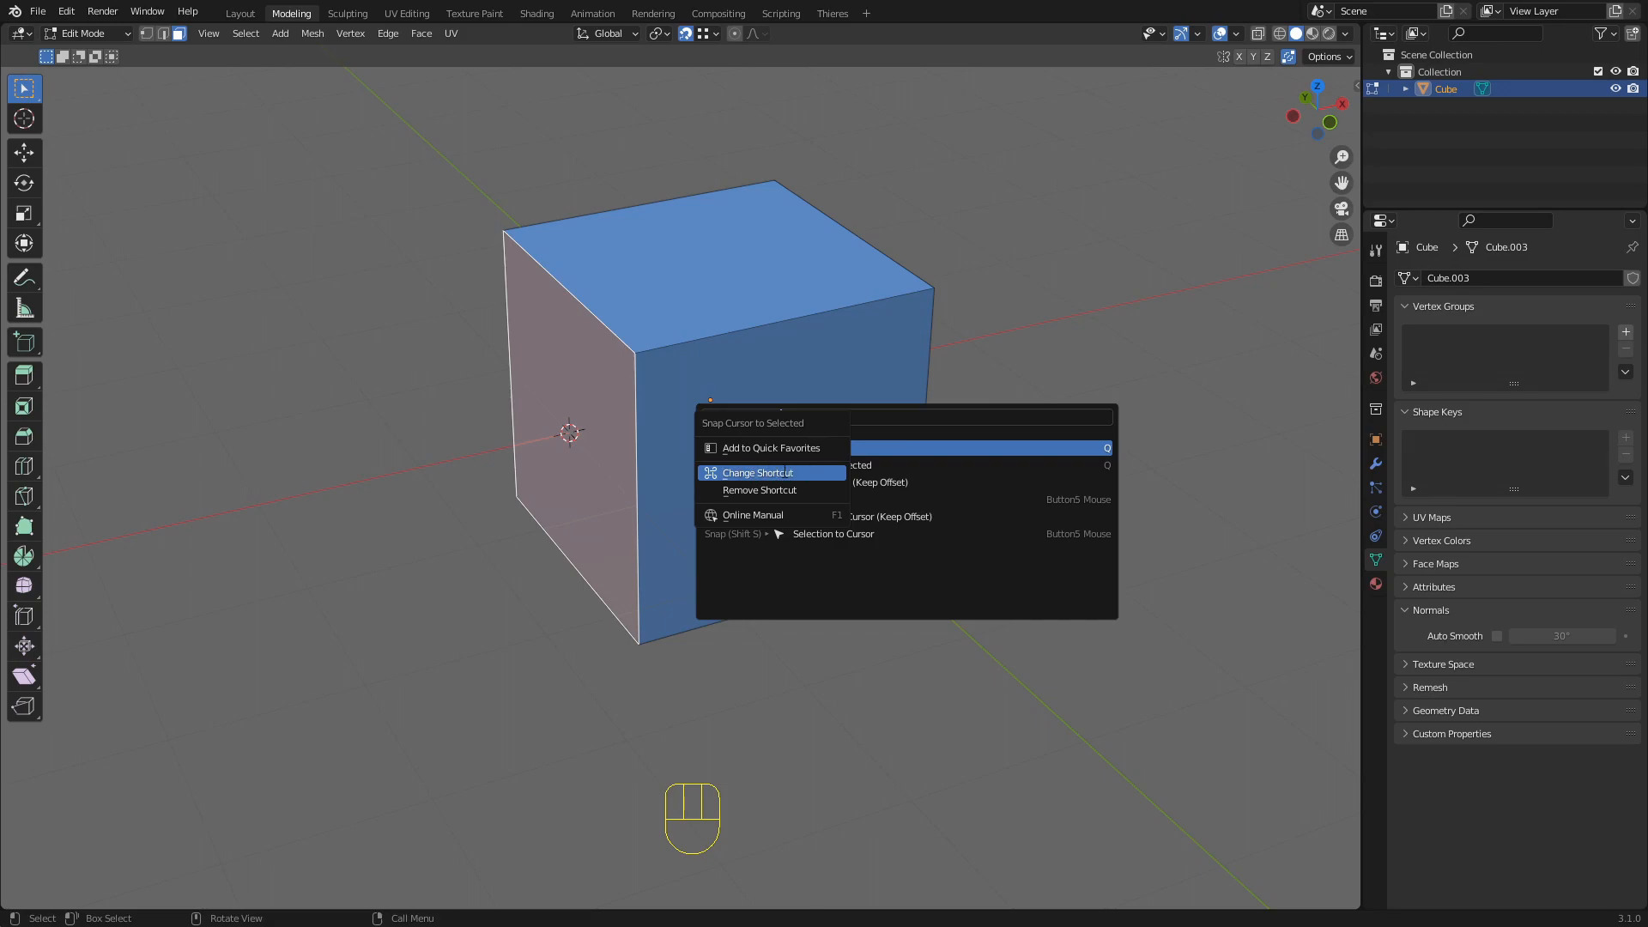
pyautogui.click(763, 473)
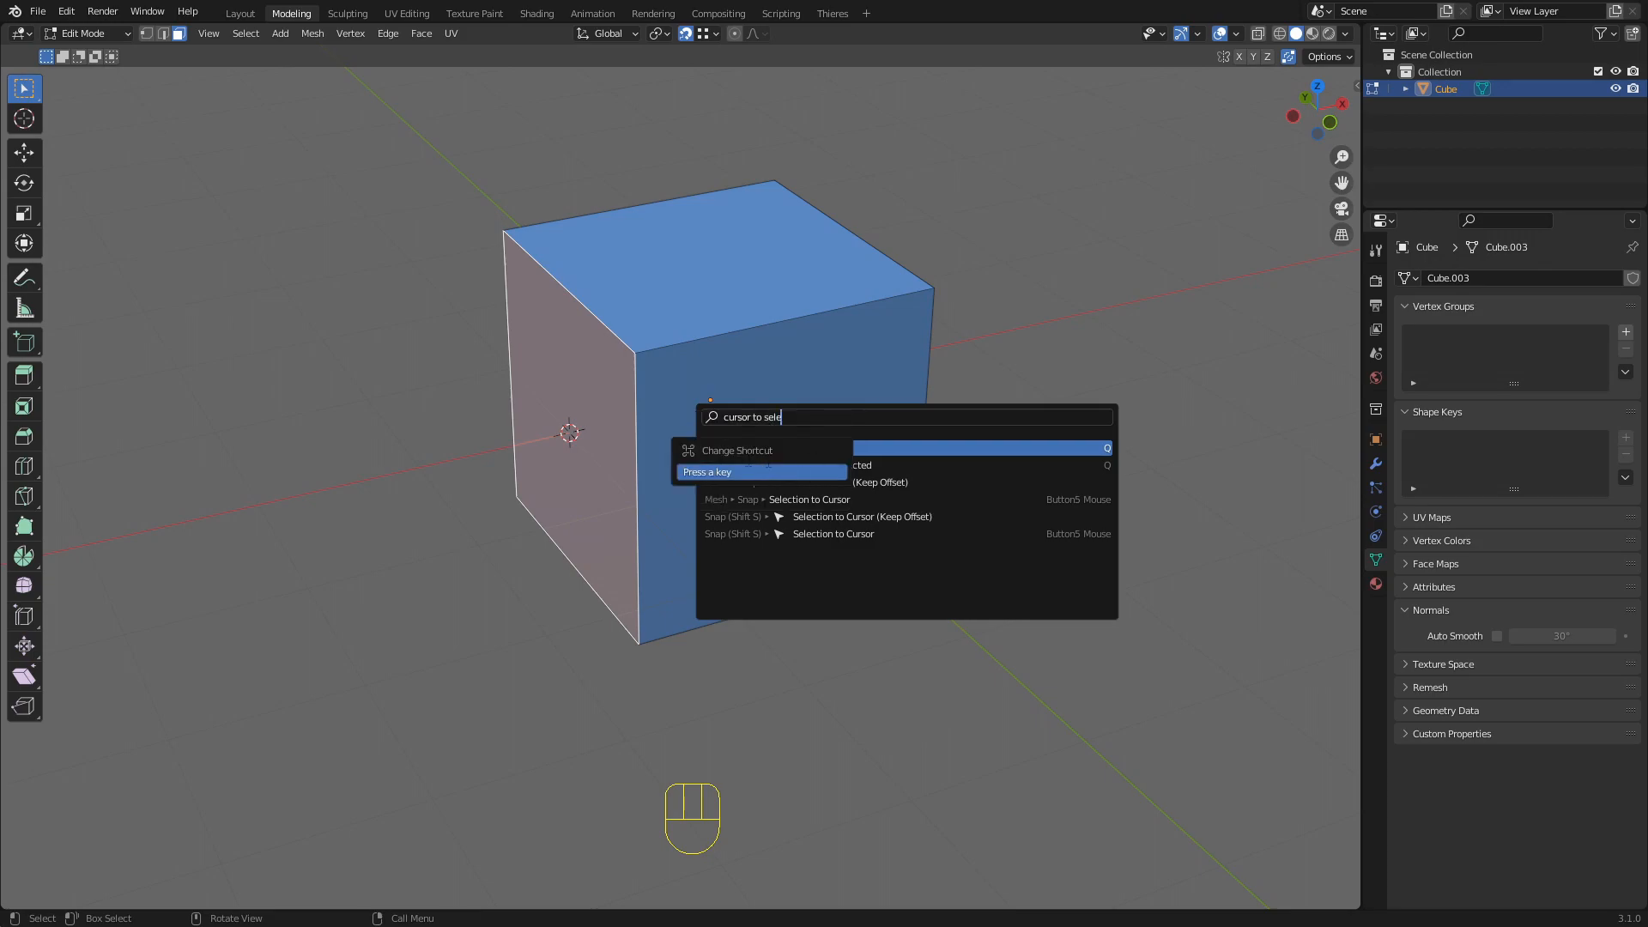
pyautogui.press('Escape')
pyautogui.press('Escape')
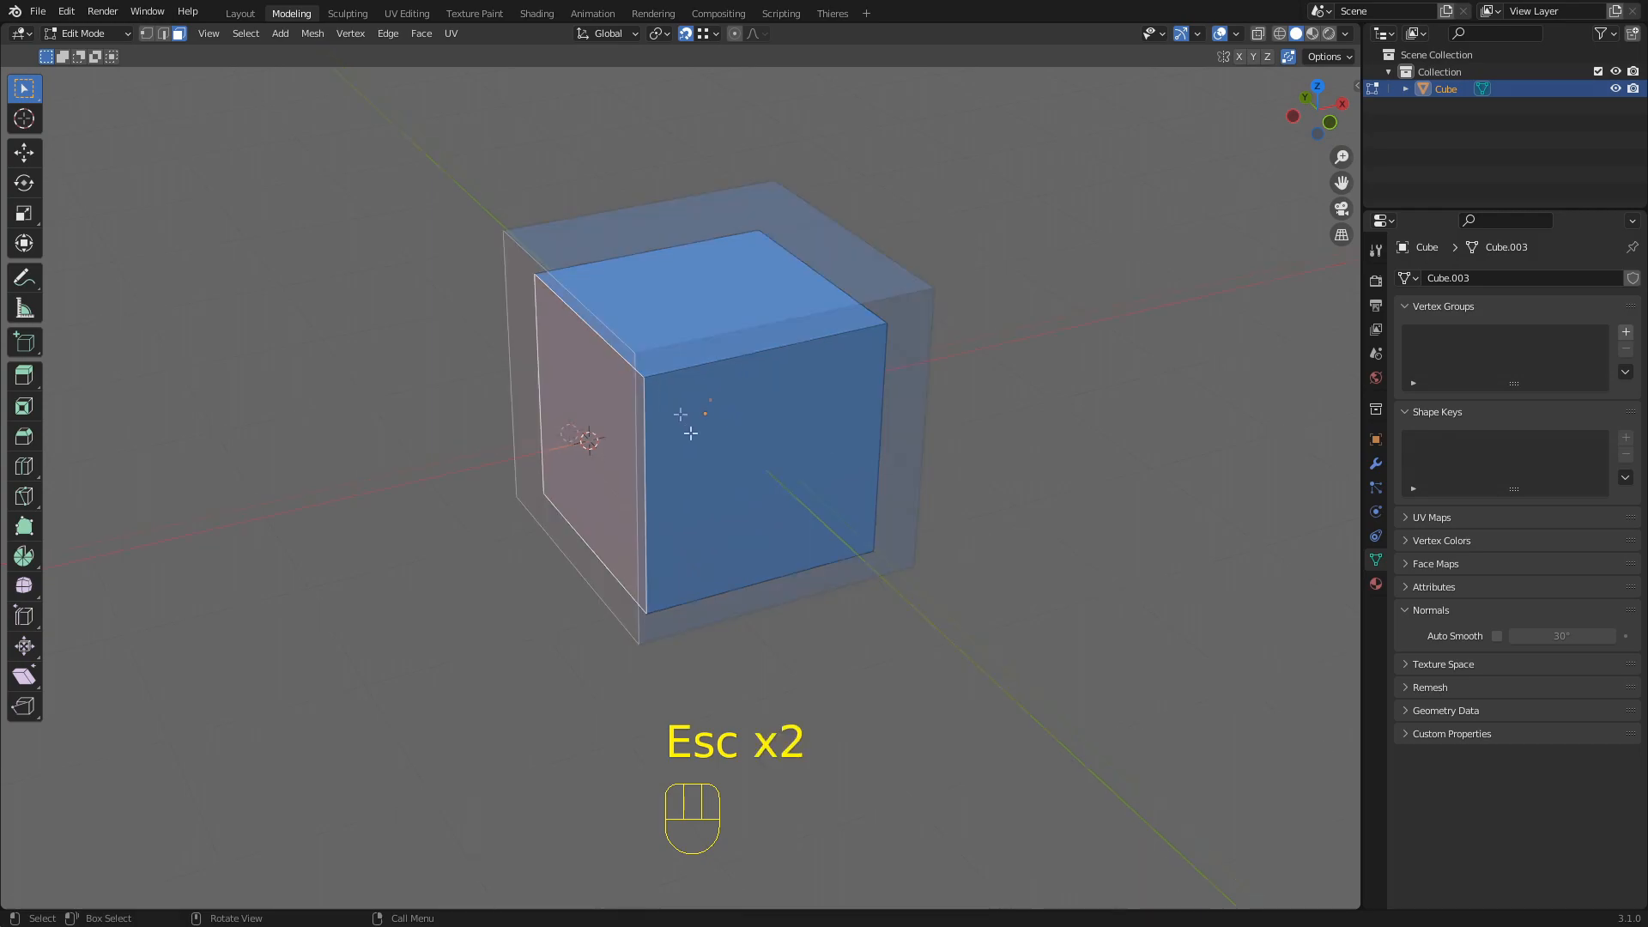
# Leave Edit Mode and add a cylinder mesh at the 3D cursor on the cube's side face
pyautogui.press('Tab')
pyautogui.moveTo(728, 439)
pyautogui.keyDown('shift'); pyautogui.mouseDown(button='middle')
pyautogui.moveTo(735, 510)
pyautogui.moveTo(774, 513)
pyautogui.moveTo(733, 448)
pyautogui.mouseUp(button='middle'); pyautogui.keyUp('shift')
pyautogui.hotkey('shift', 'a')
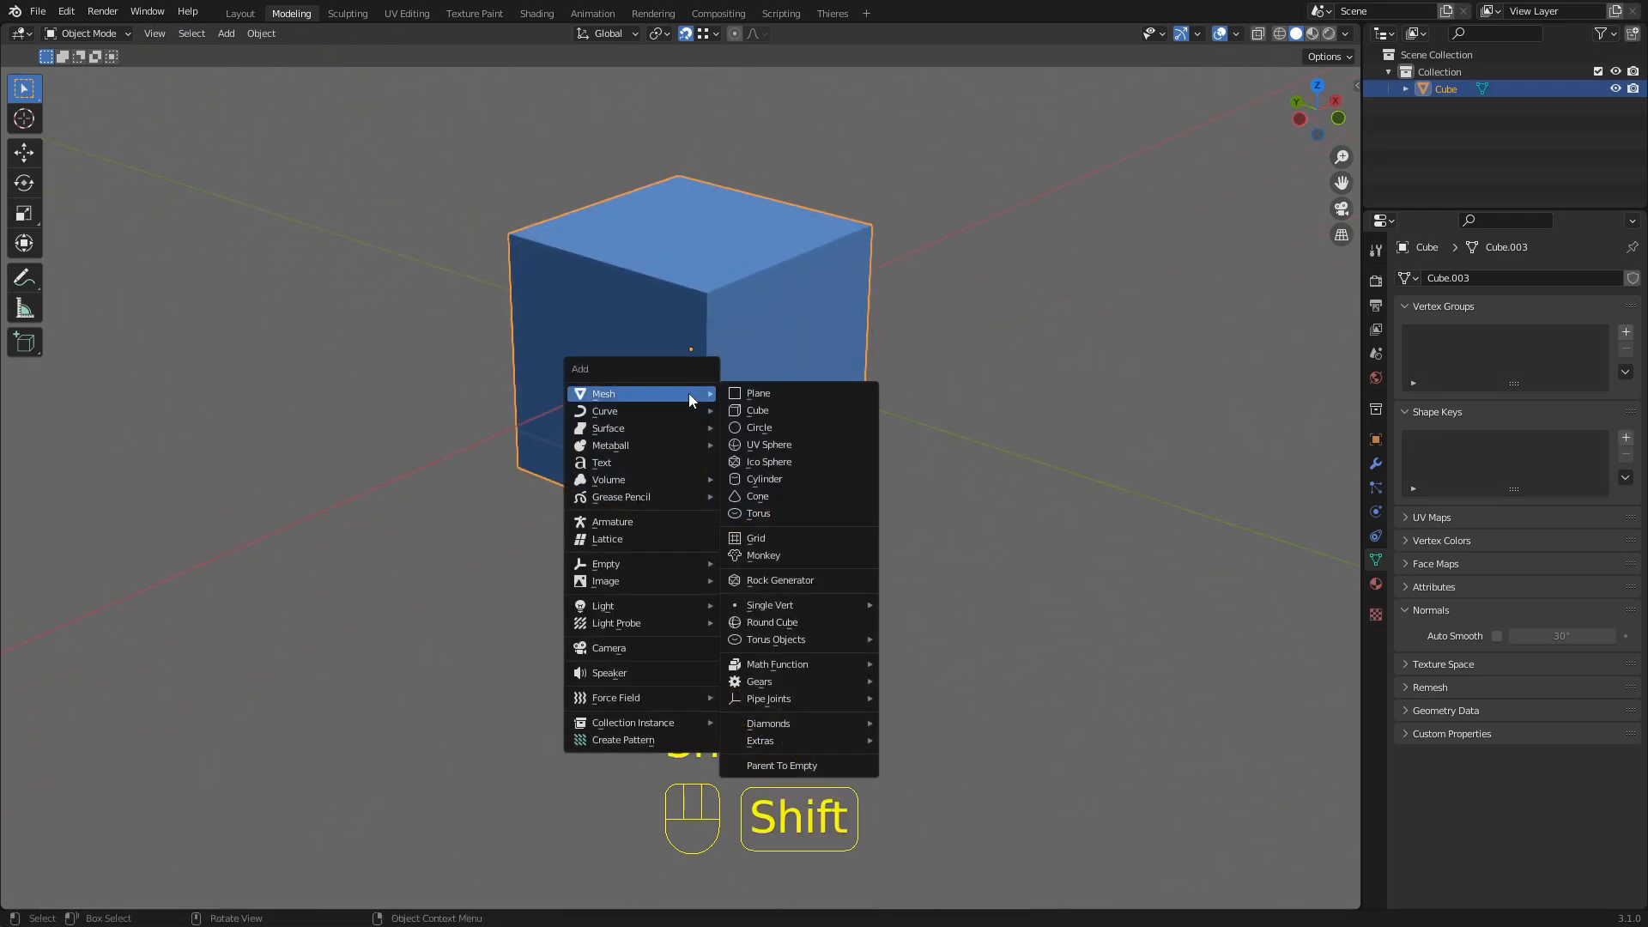
pyautogui.moveTo(622, 396)
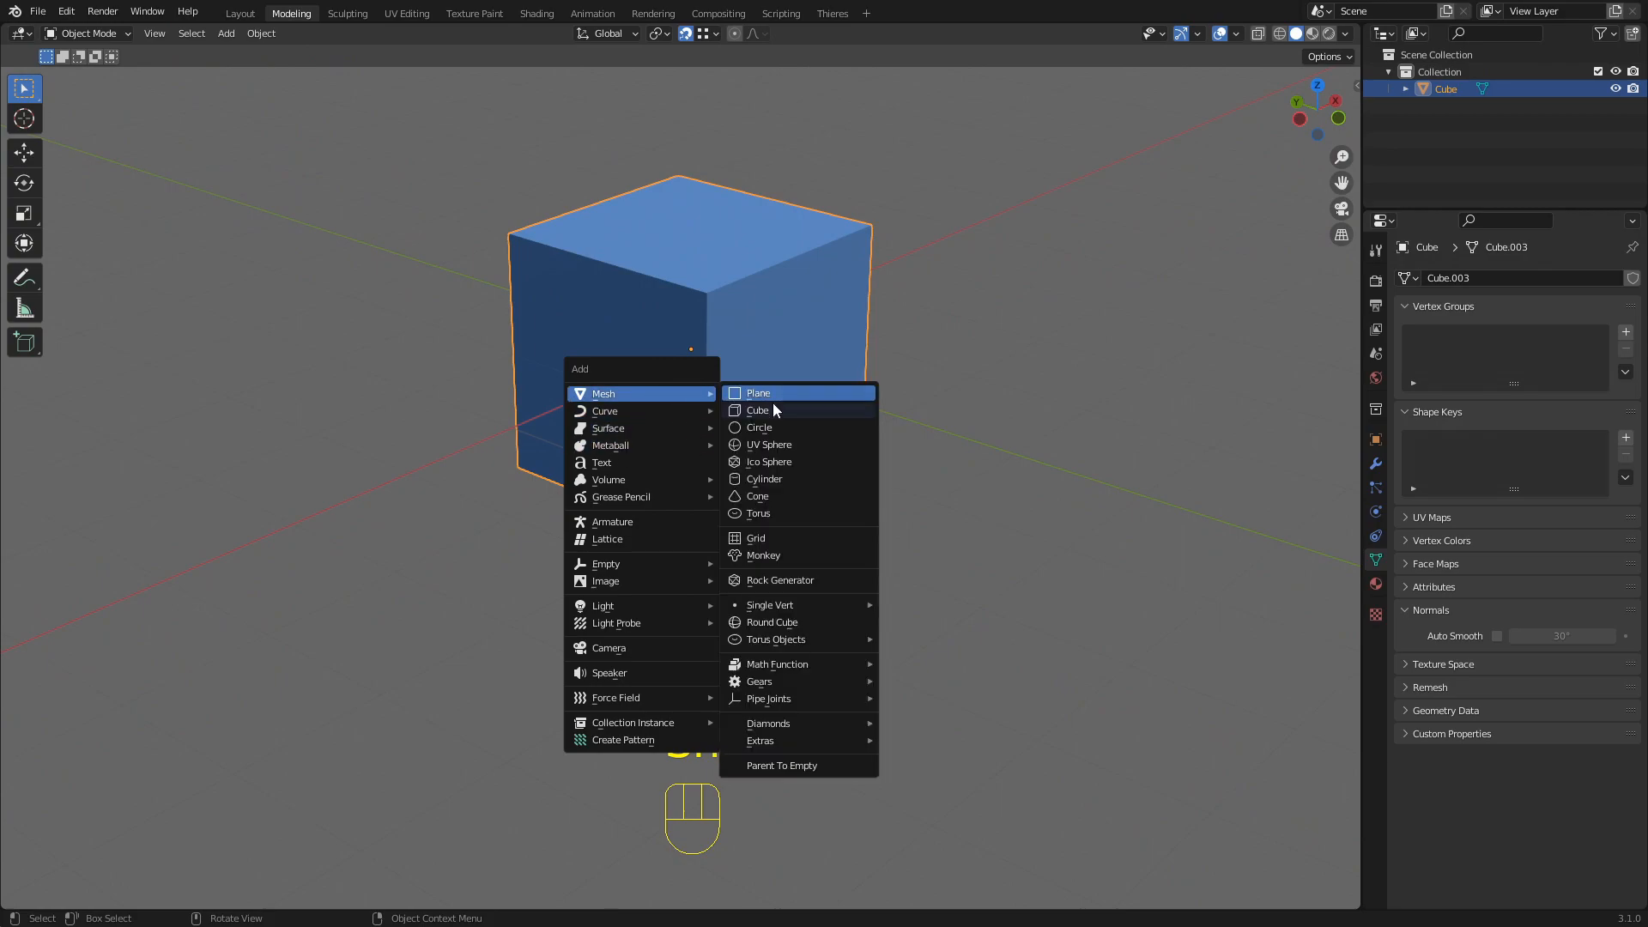
pyautogui.click(772, 478)
# Raise the cylinder along Z and shift it along X to place it above the cube
pyautogui.press('g')
pyautogui.press('z')
pyautogui.click(805, 451)
pyautogui.press('g')
pyautogui.press('x')
pyautogui.click(1001, 453)
# Scale the cylinder to about 0.608 and lower it about 3.46 cm along Z so it sinks into the cube's upper face
pyautogui.press('s')
pyautogui.click(892, 398)
pyautogui.press('g')
pyautogui.press('z')
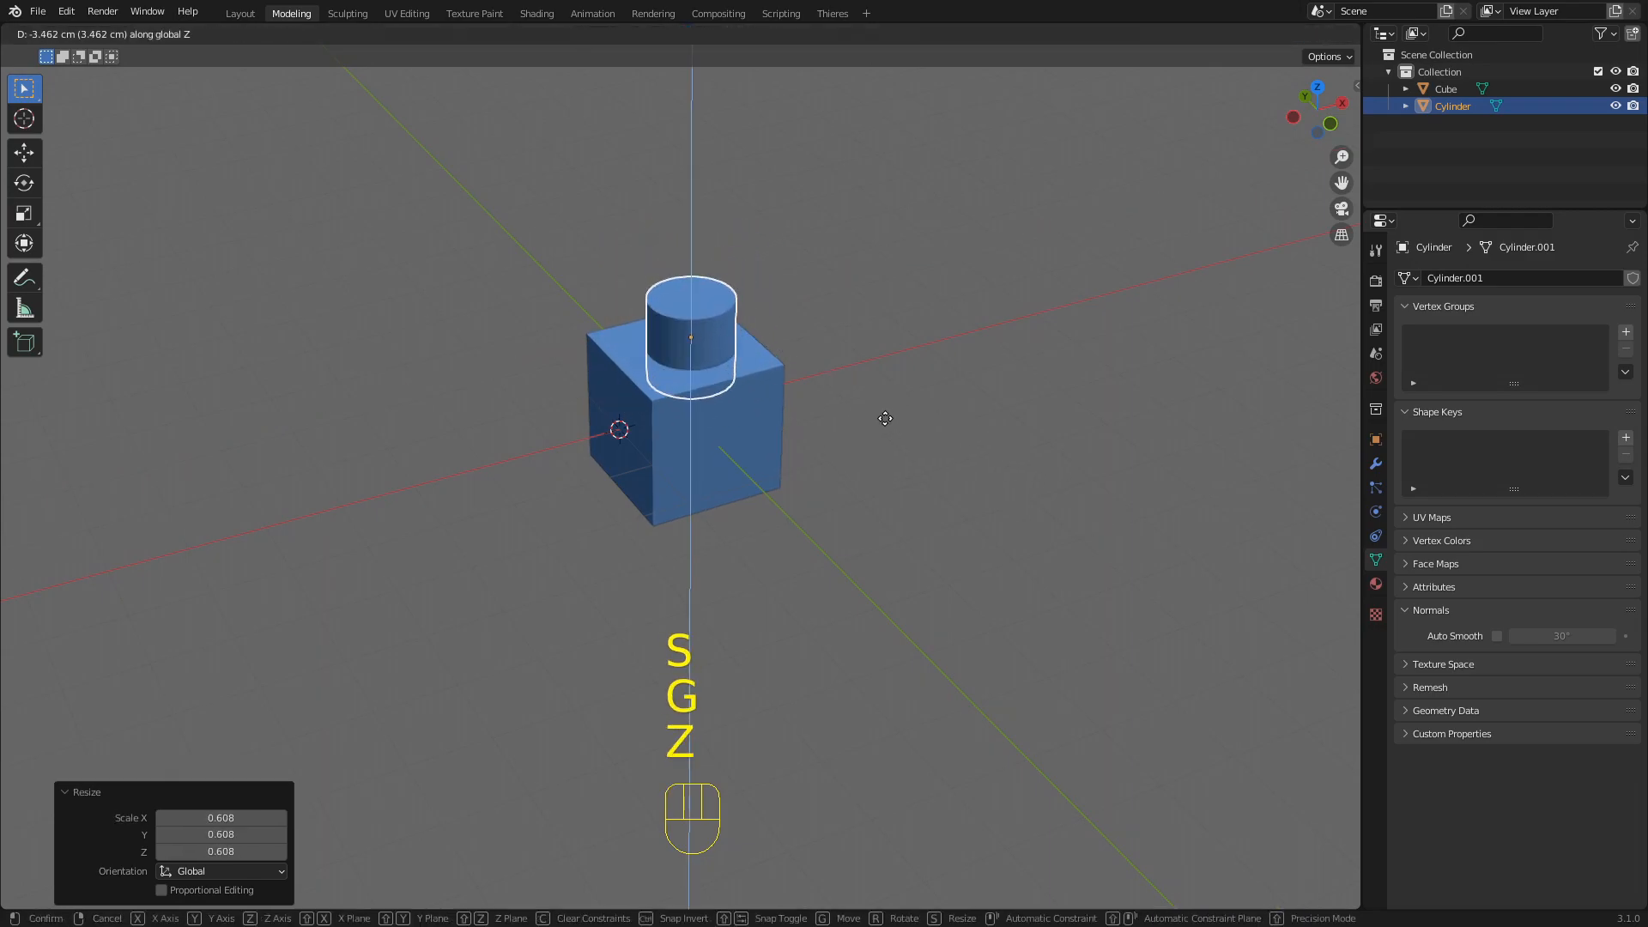
pyautogui.click(884, 404)
pyautogui.scroll(2, 736, 320)
pyautogui.keyDown('shift'); pyautogui.moveTo(736, 320); pyautogui.dragTo(781, 483, button='middle'); pyautogui.keyUp('shift')
pyautogui.moveTo(781, 483); pyautogui.dragTo(820, 448, button='middle')
pyautogui.keyDown('shift'); pyautogui.moveTo(877, 336); pyautogui.dragTo(847, 306, button='middle'); pyautogui.keyUp('shift')
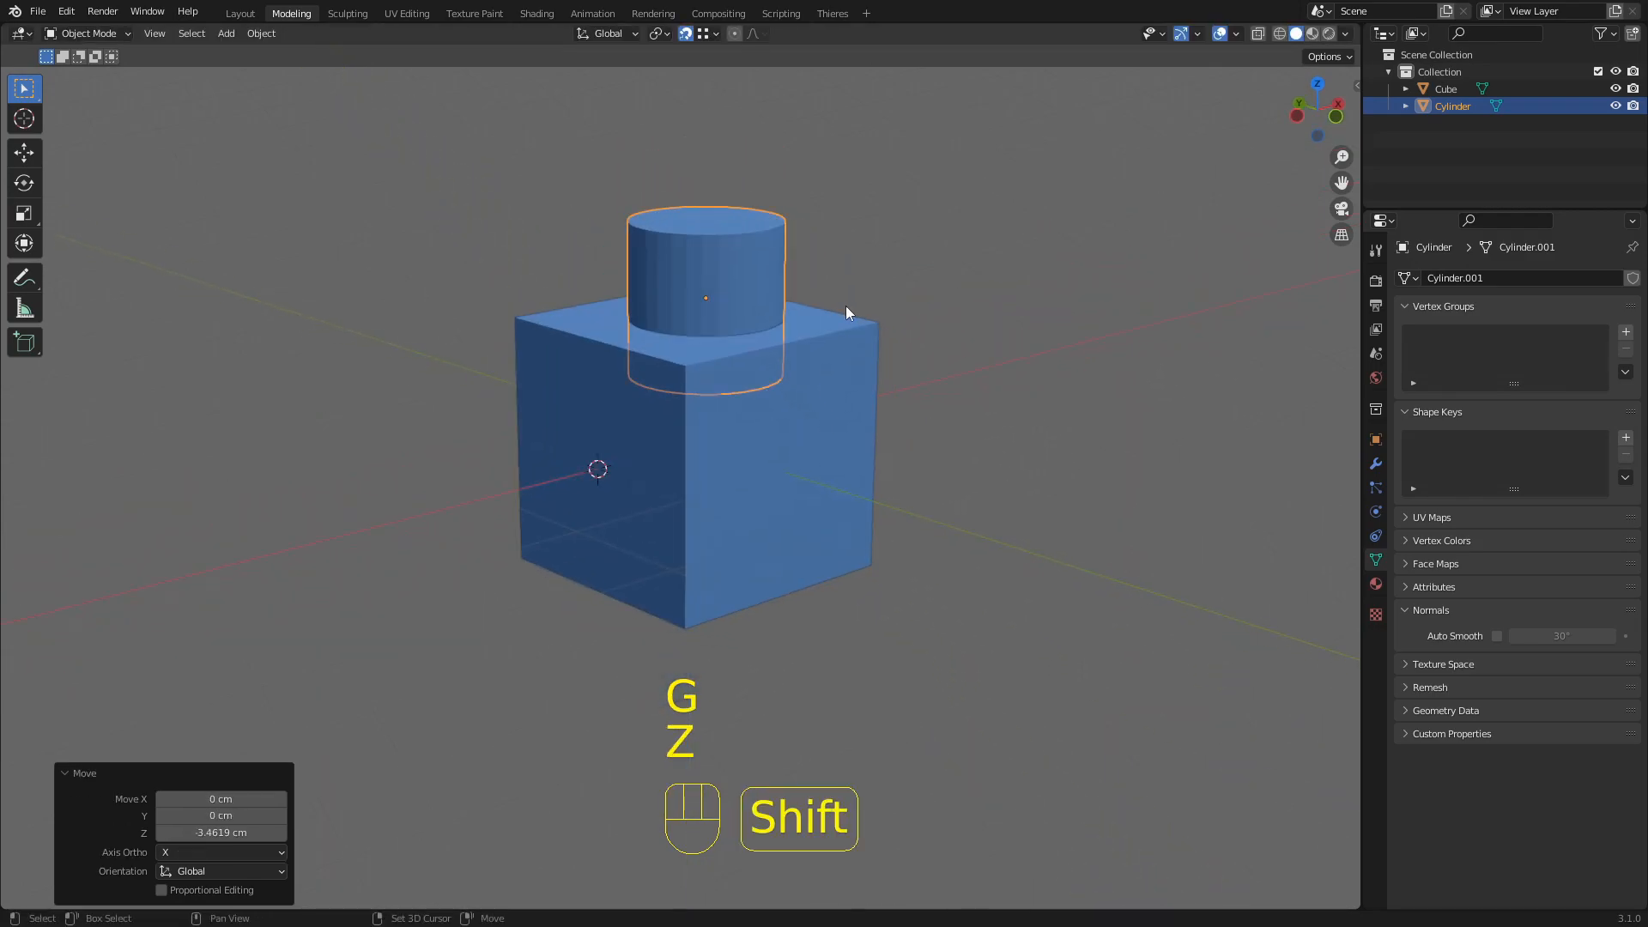
pyautogui.moveTo(712, 265); pyautogui.dragTo(729, 277, button='middle')
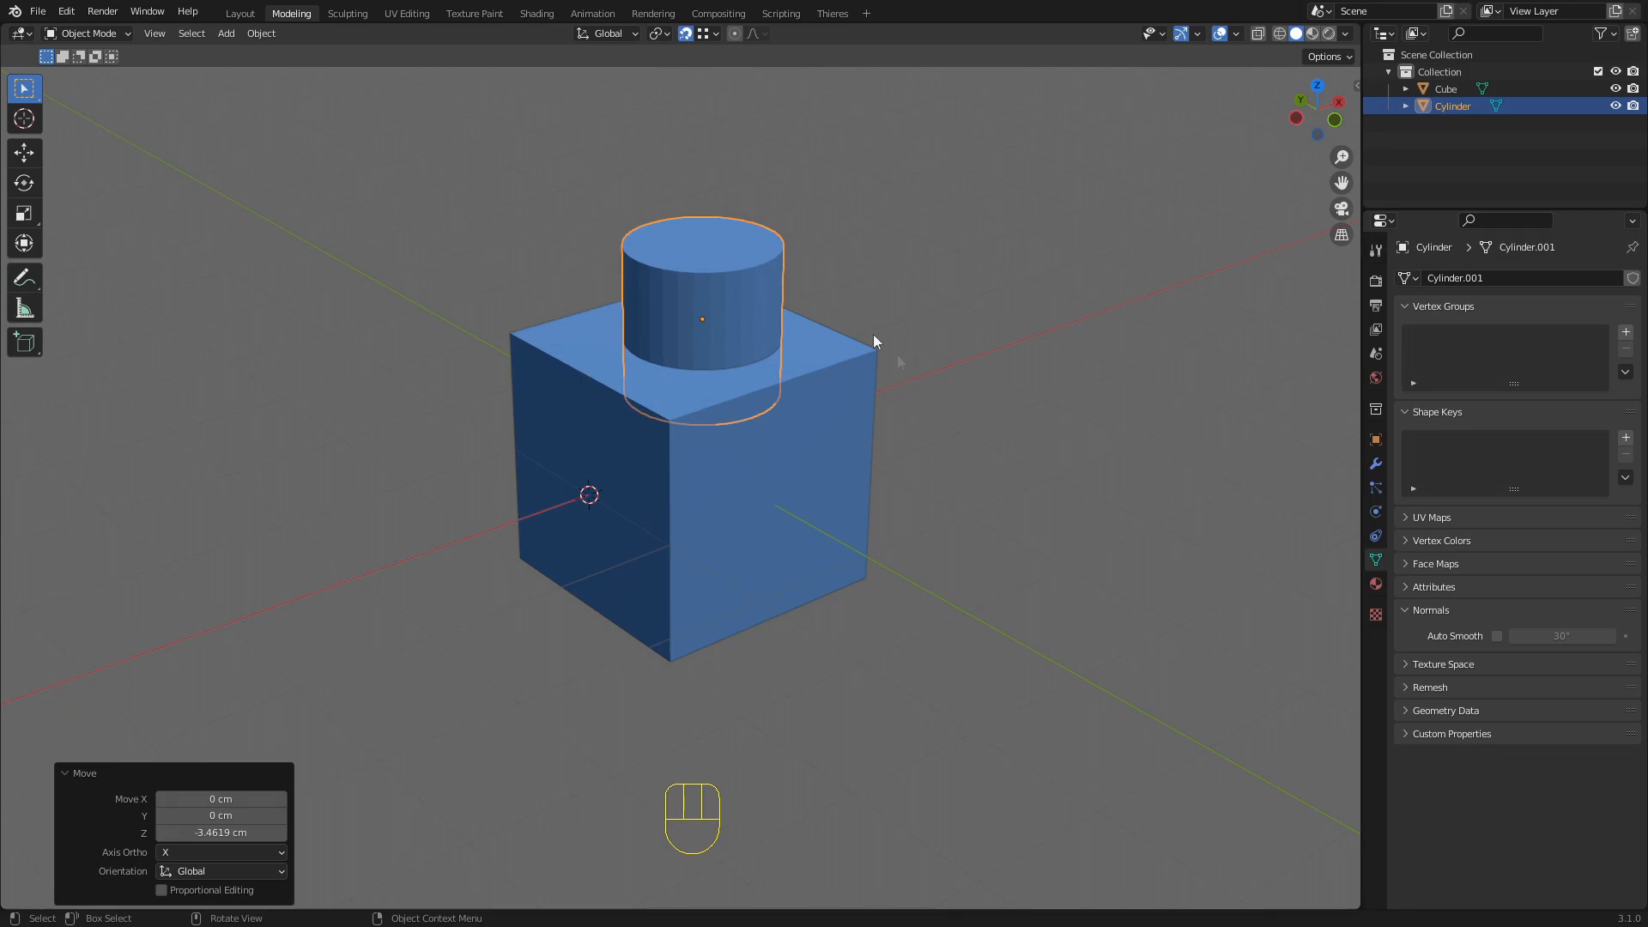
# Set the cylinder's viewport display to Wire in its object properties
pyautogui.click(1377, 441)
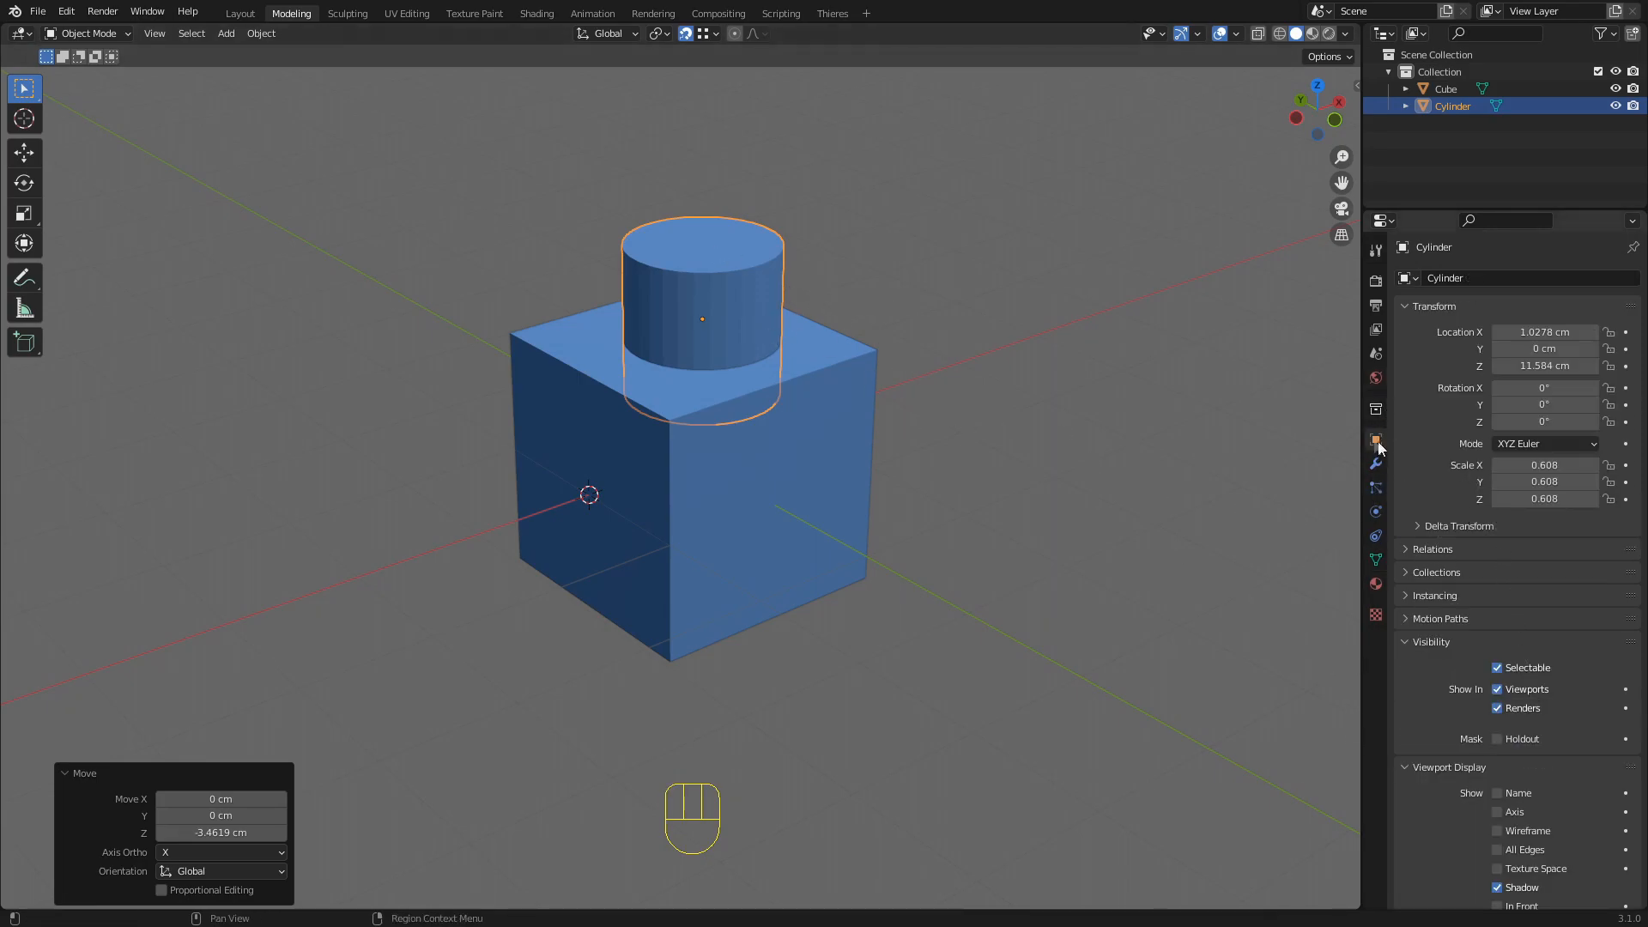
pyautogui.scroll(-4, 1524, 455)
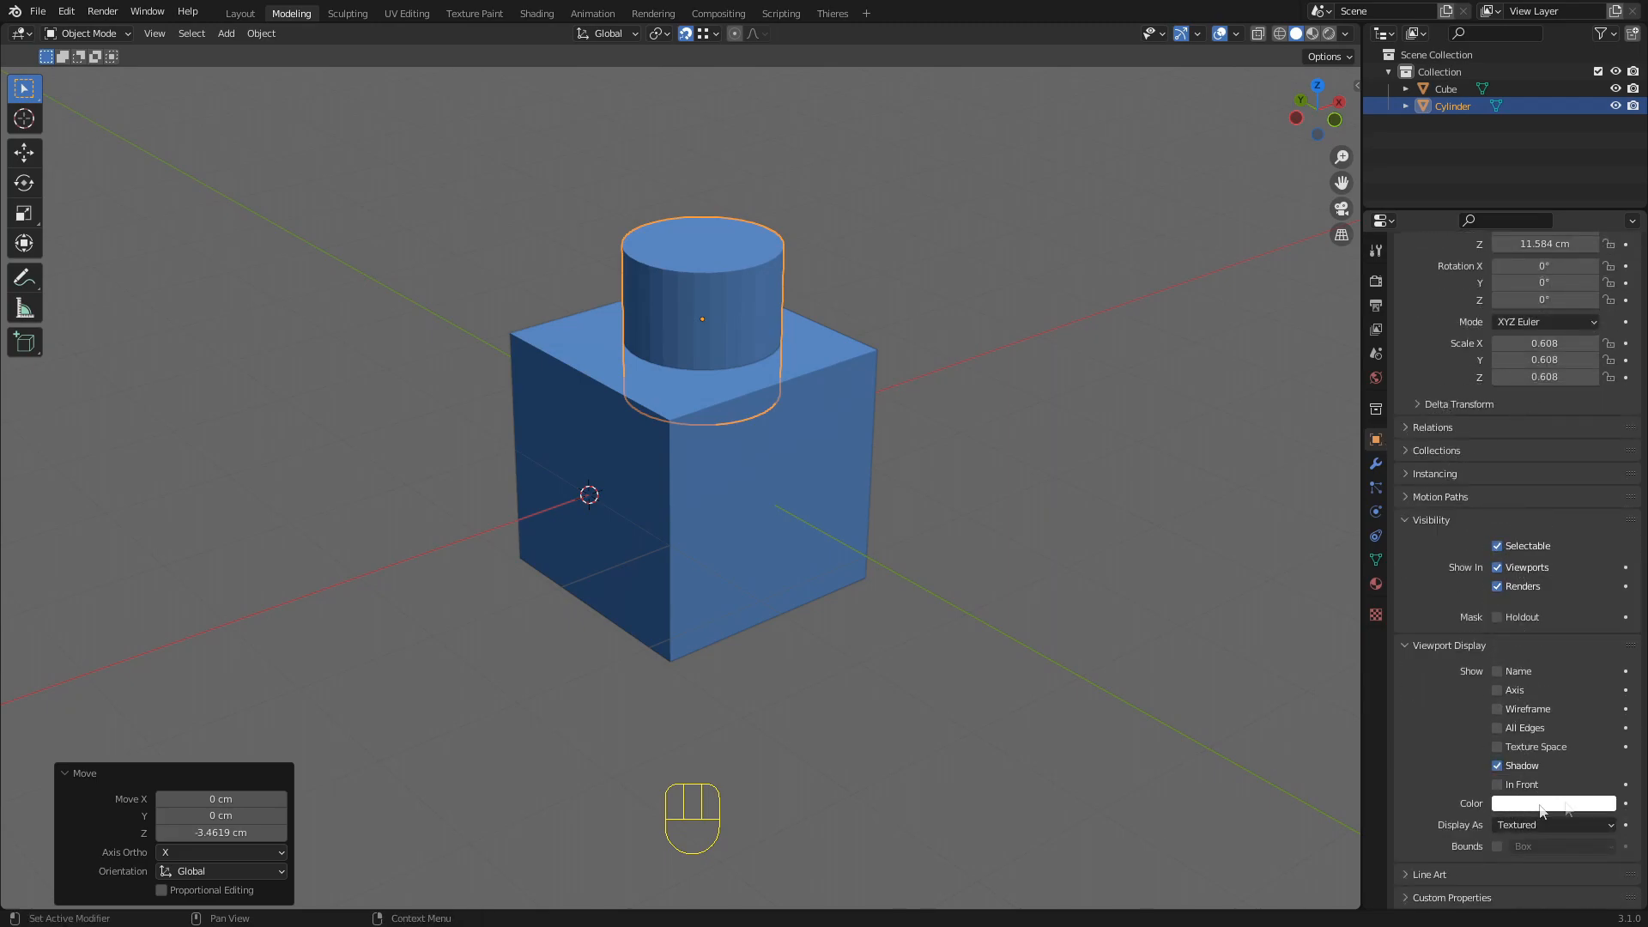
pyautogui.moveTo(1549, 826); pyautogui.dragTo(1485, 823)
pyautogui.click(1531, 826)
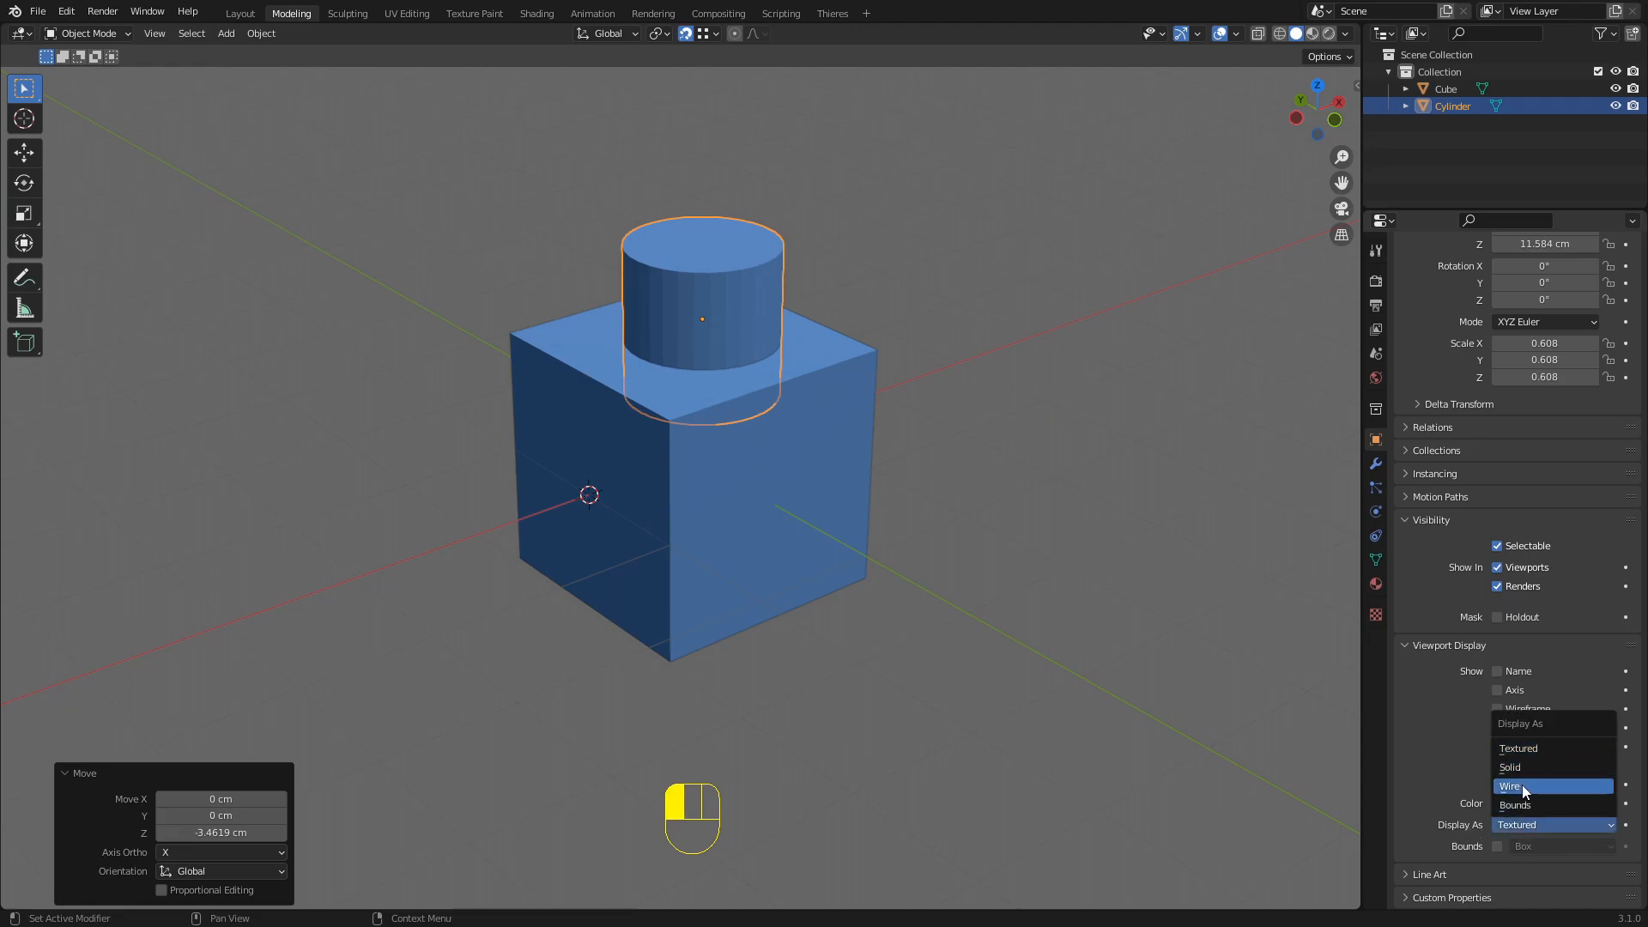
pyautogui.click(1524, 786)
pyautogui.moveTo(916, 390); pyautogui.dragTo(946, 360, button='middle')
pyautogui.click(981, 261)
pyautogui.moveTo(867, 272); pyautogui.dragTo(826, 300, button='middle')
pyautogui.moveTo(862, 403); pyautogui.dragTo(816, 285, button='middle')
pyautogui.click(810, 276)
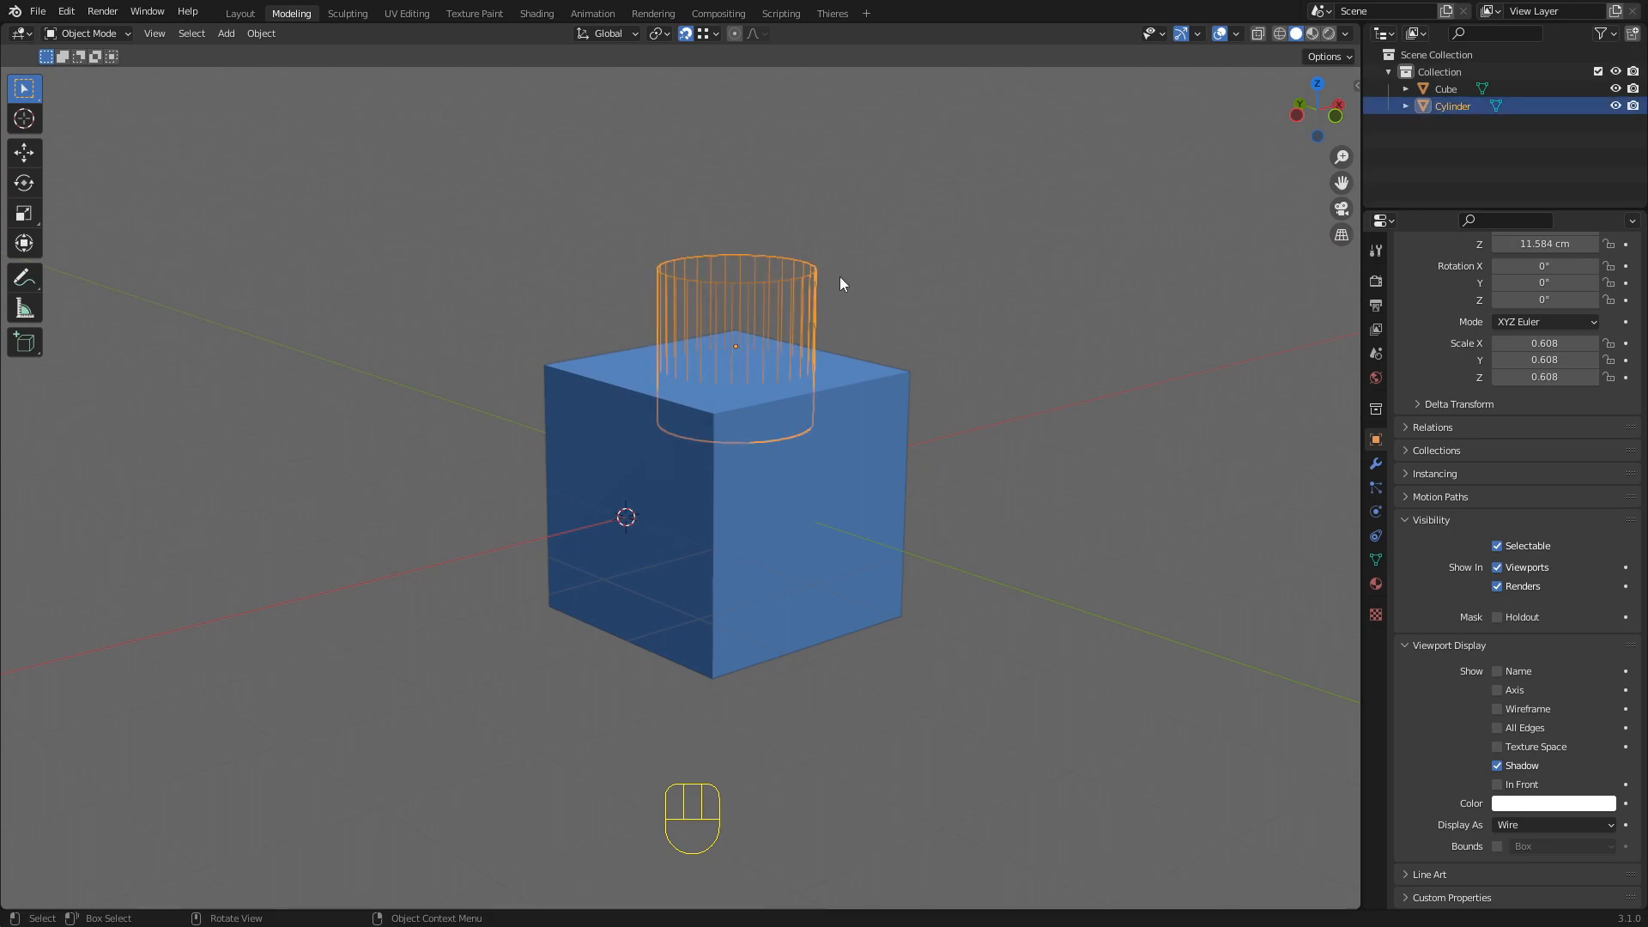
# Use the custom Display As shortcut to switch the cylinder to Solid and back to Wire
pyautogui.press('F6')
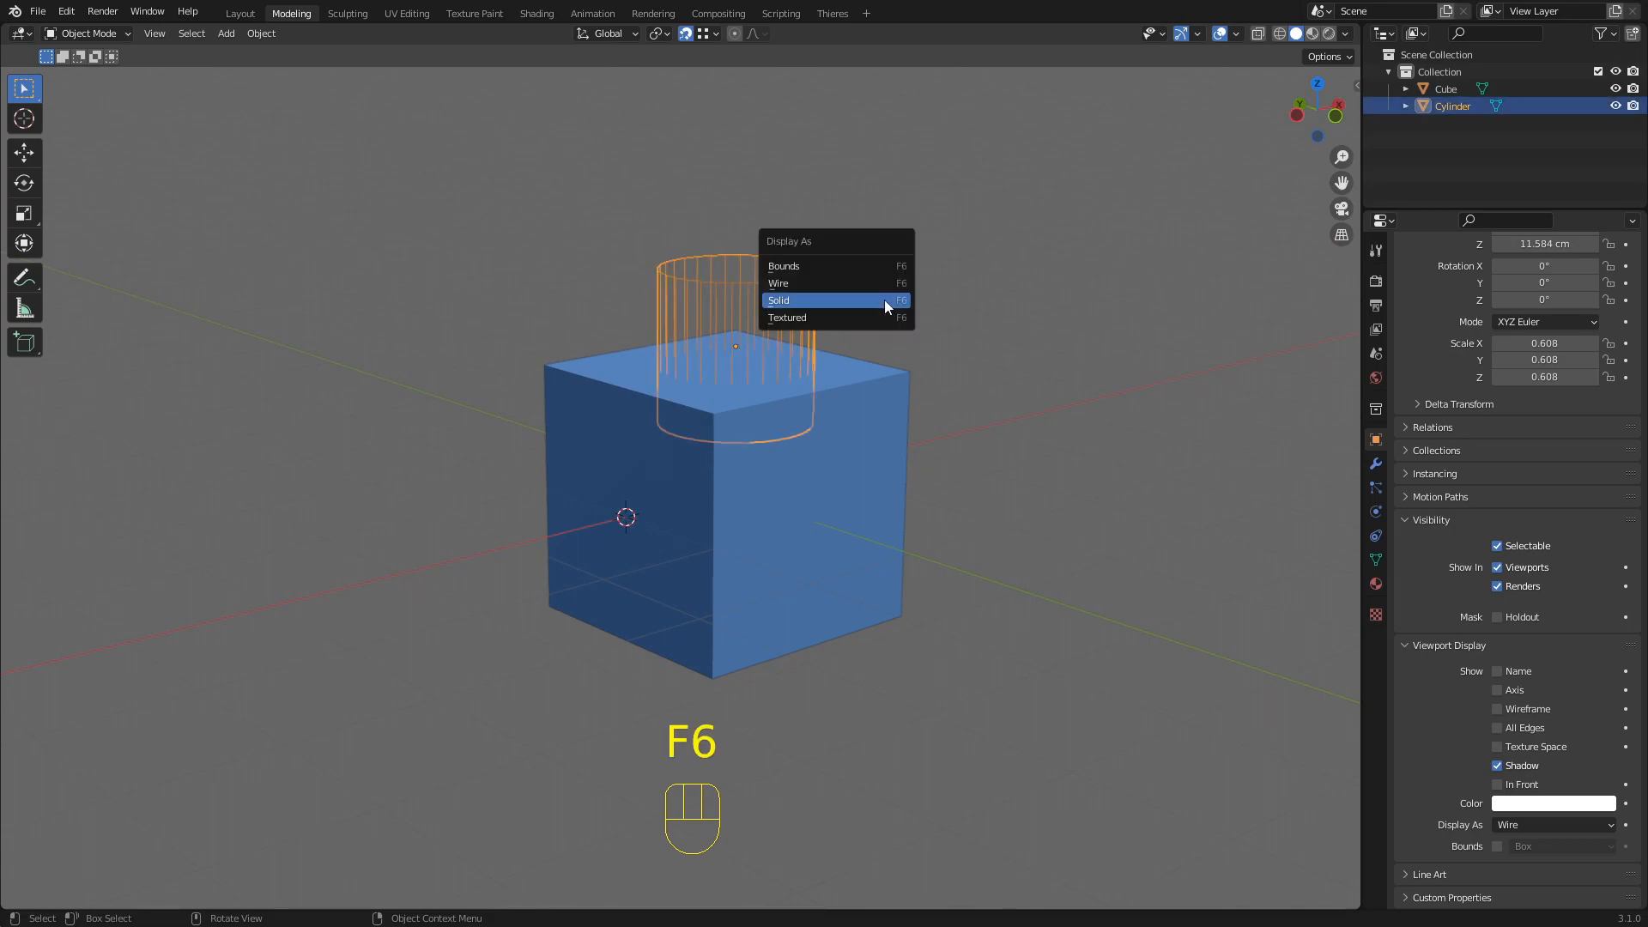
pyautogui.press('F6')
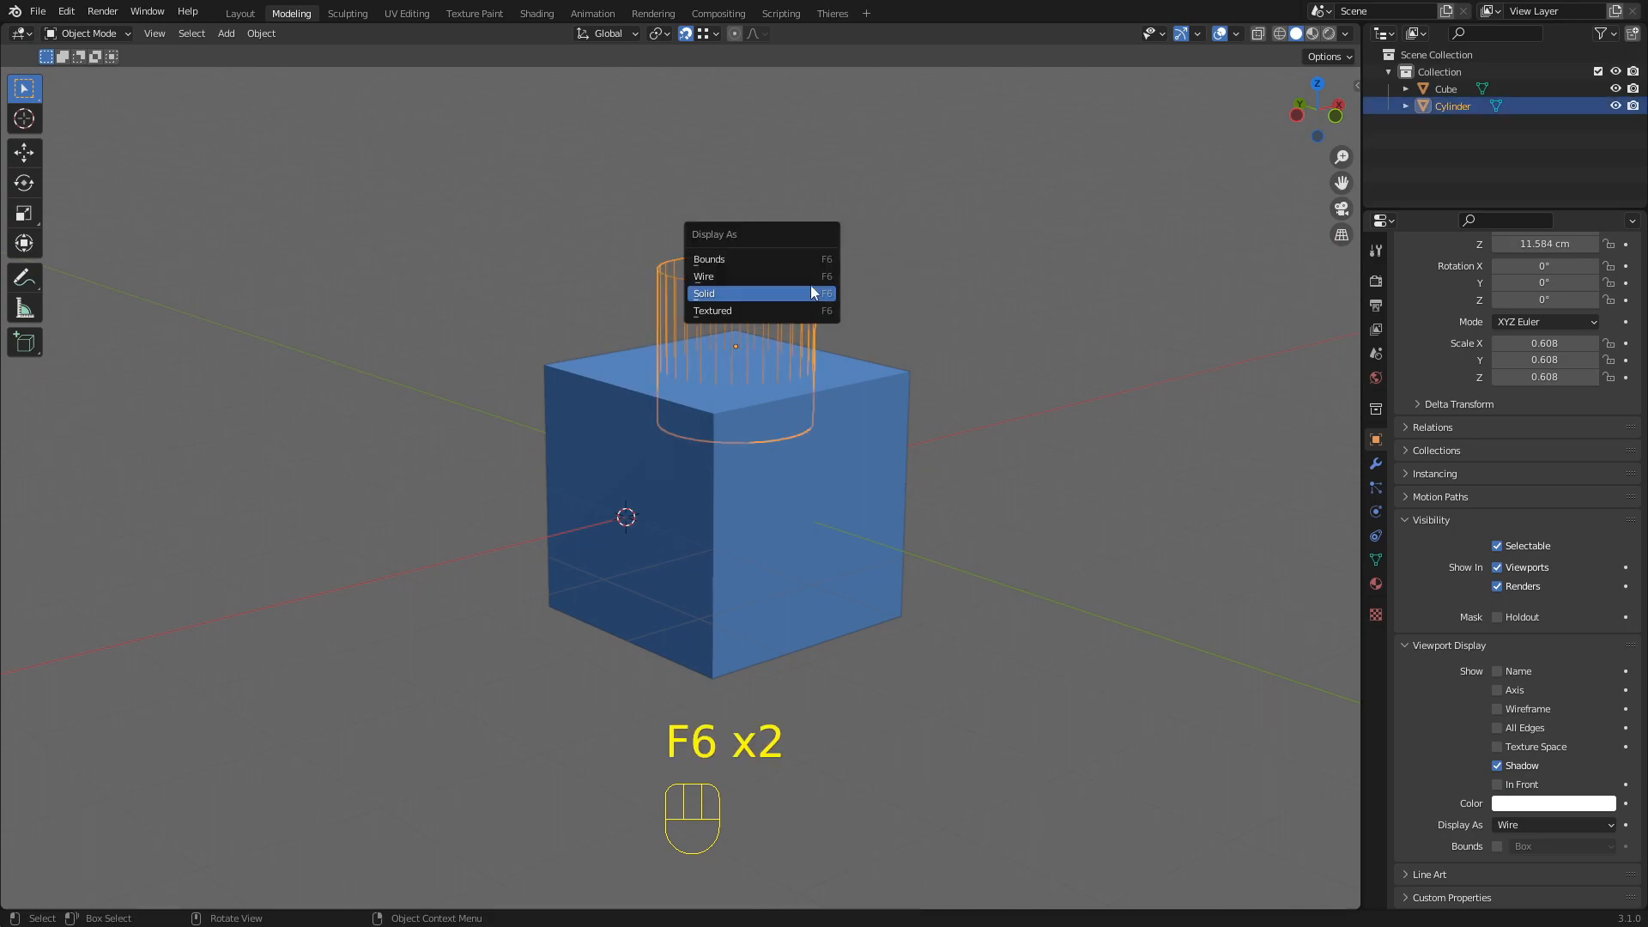
pyautogui.click(726, 297)
pyautogui.press('F6')
pyautogui.click(672, 278)
pyautogui.press('F6')
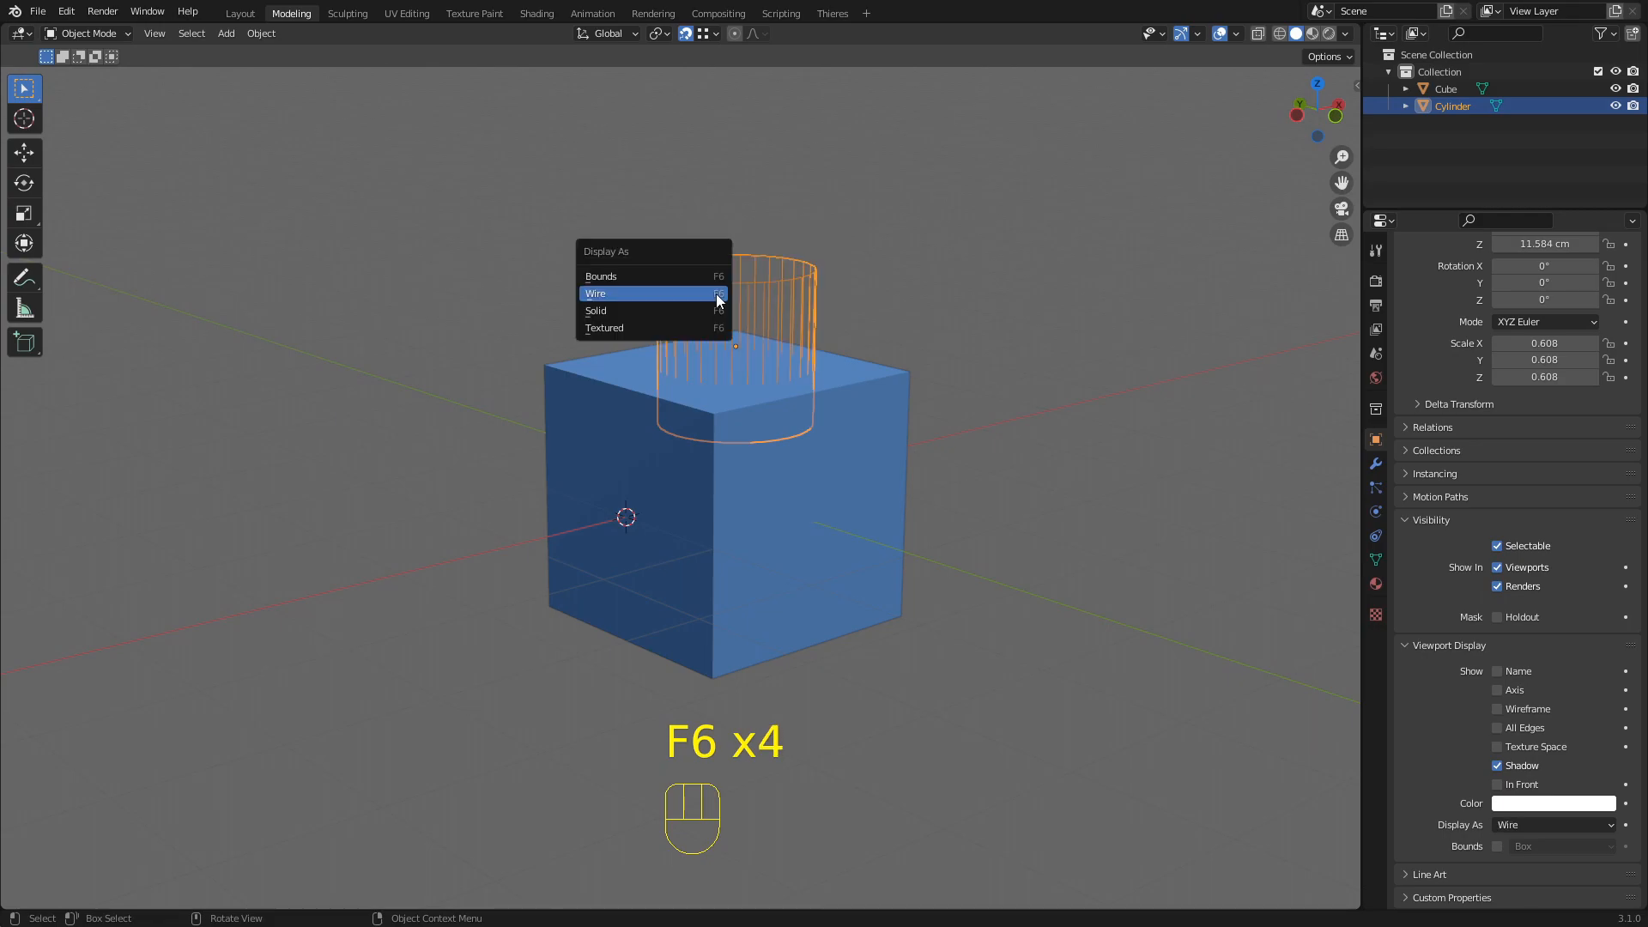
# Switch the cylinder's display through Bounds, Wire, Solid and Textured with the Display As shortcut
pyautogui.click(632, 271)
pyautogui.press('F6')
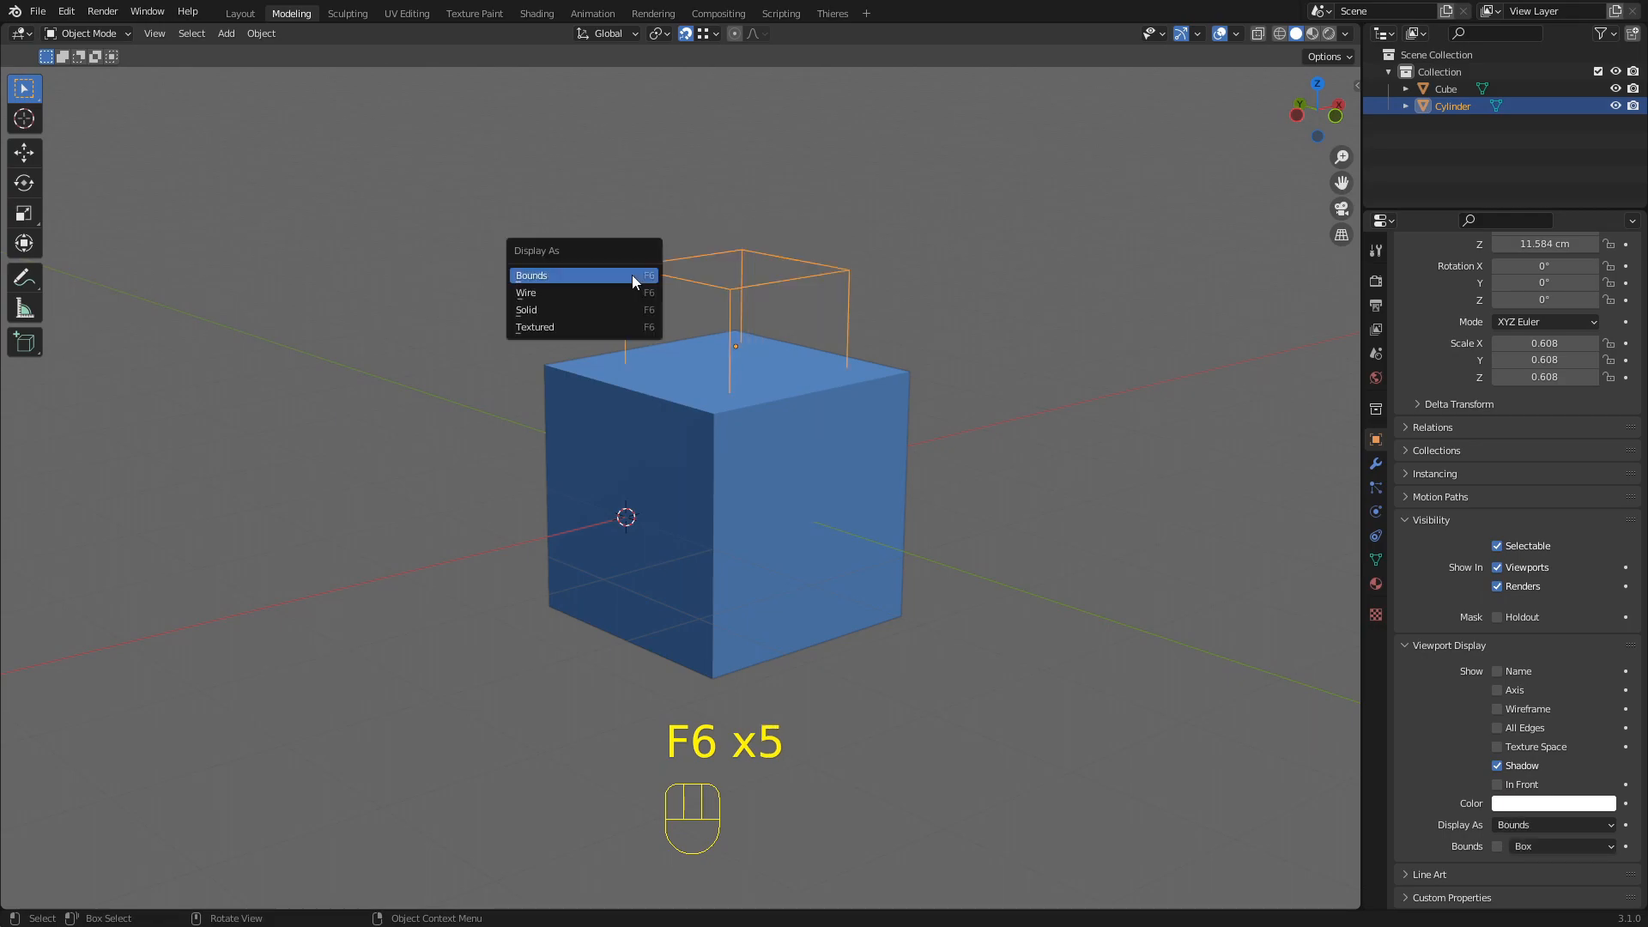
pyautogui.click(559, 290)
pyautogui.press('F6')
pyautogui.click(516, 309)
pyautogui.press('F6')
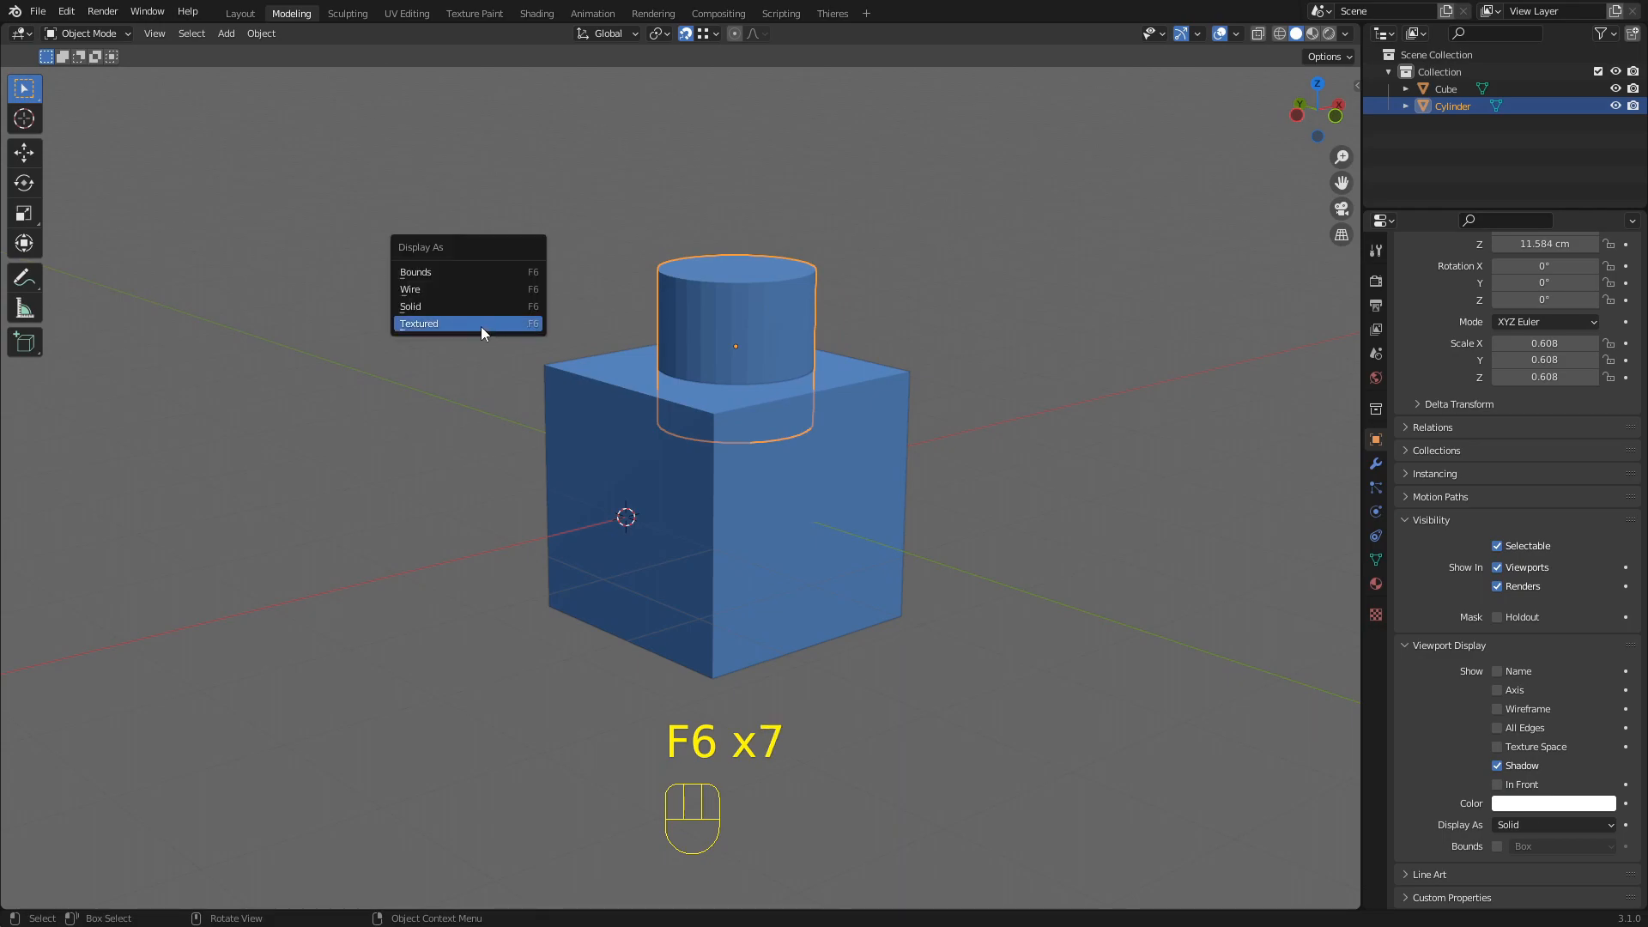
pyautogui.click(479, 325)
# Set the cylinder's display to Solid and finally to Wire with the Display As shortcut
pyautogui.press('F6')
pyautogui.press('F6')
pyautogui.press('F6')
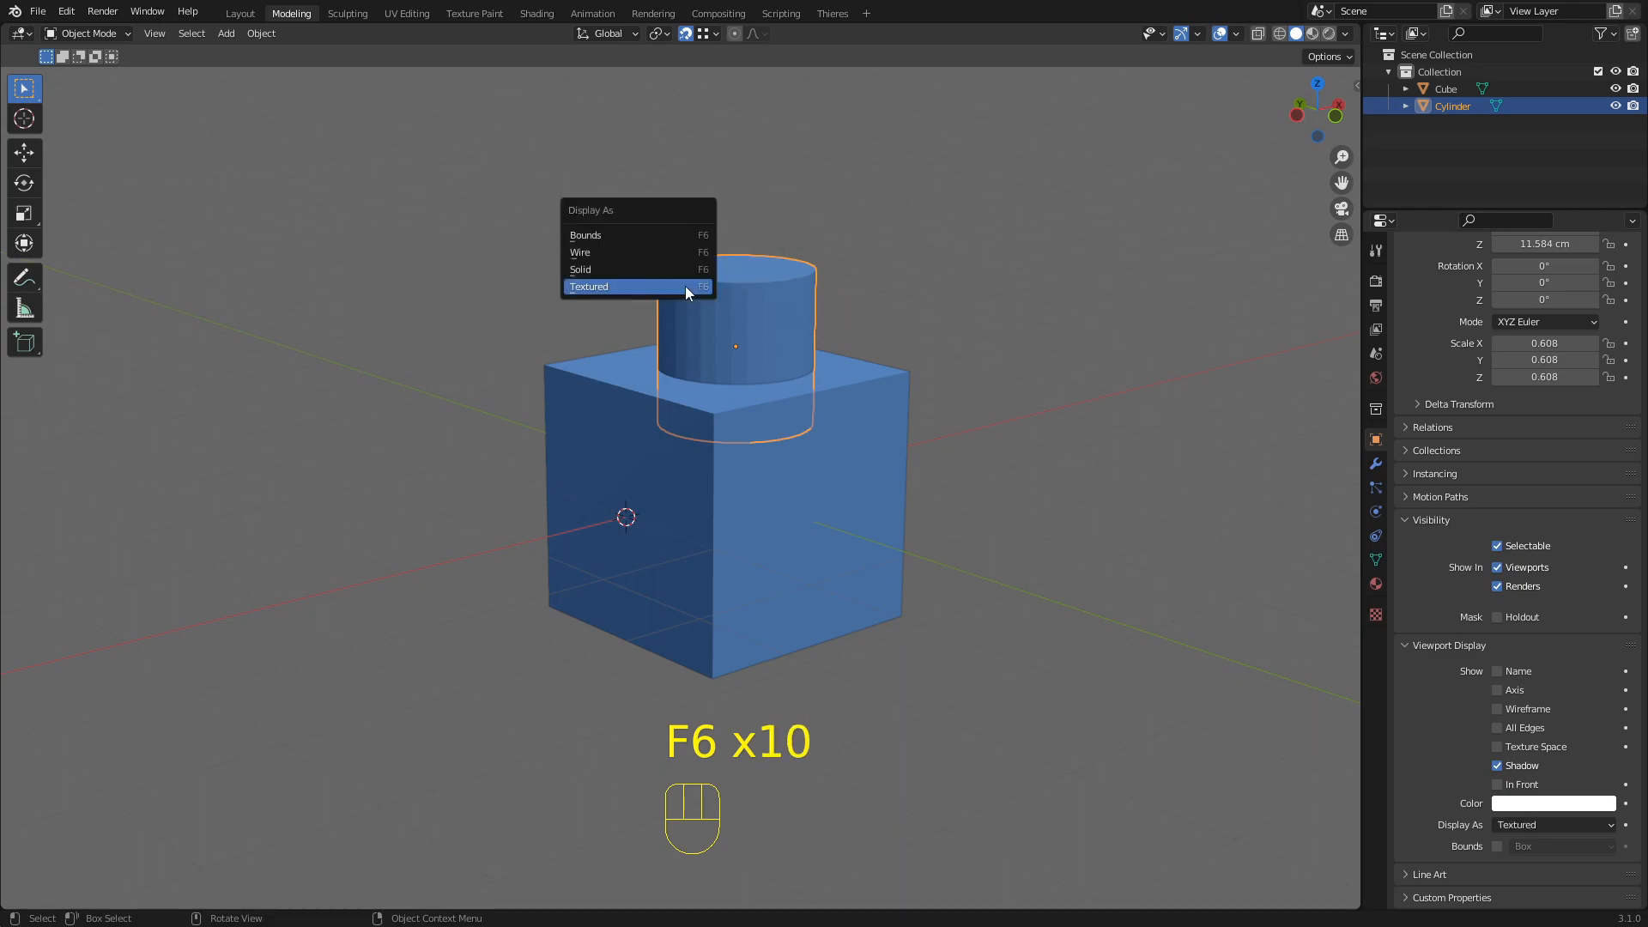
pyautogui.click(627, 268)
pyautogui.press('F6')
pyautogui.click(641, 254)
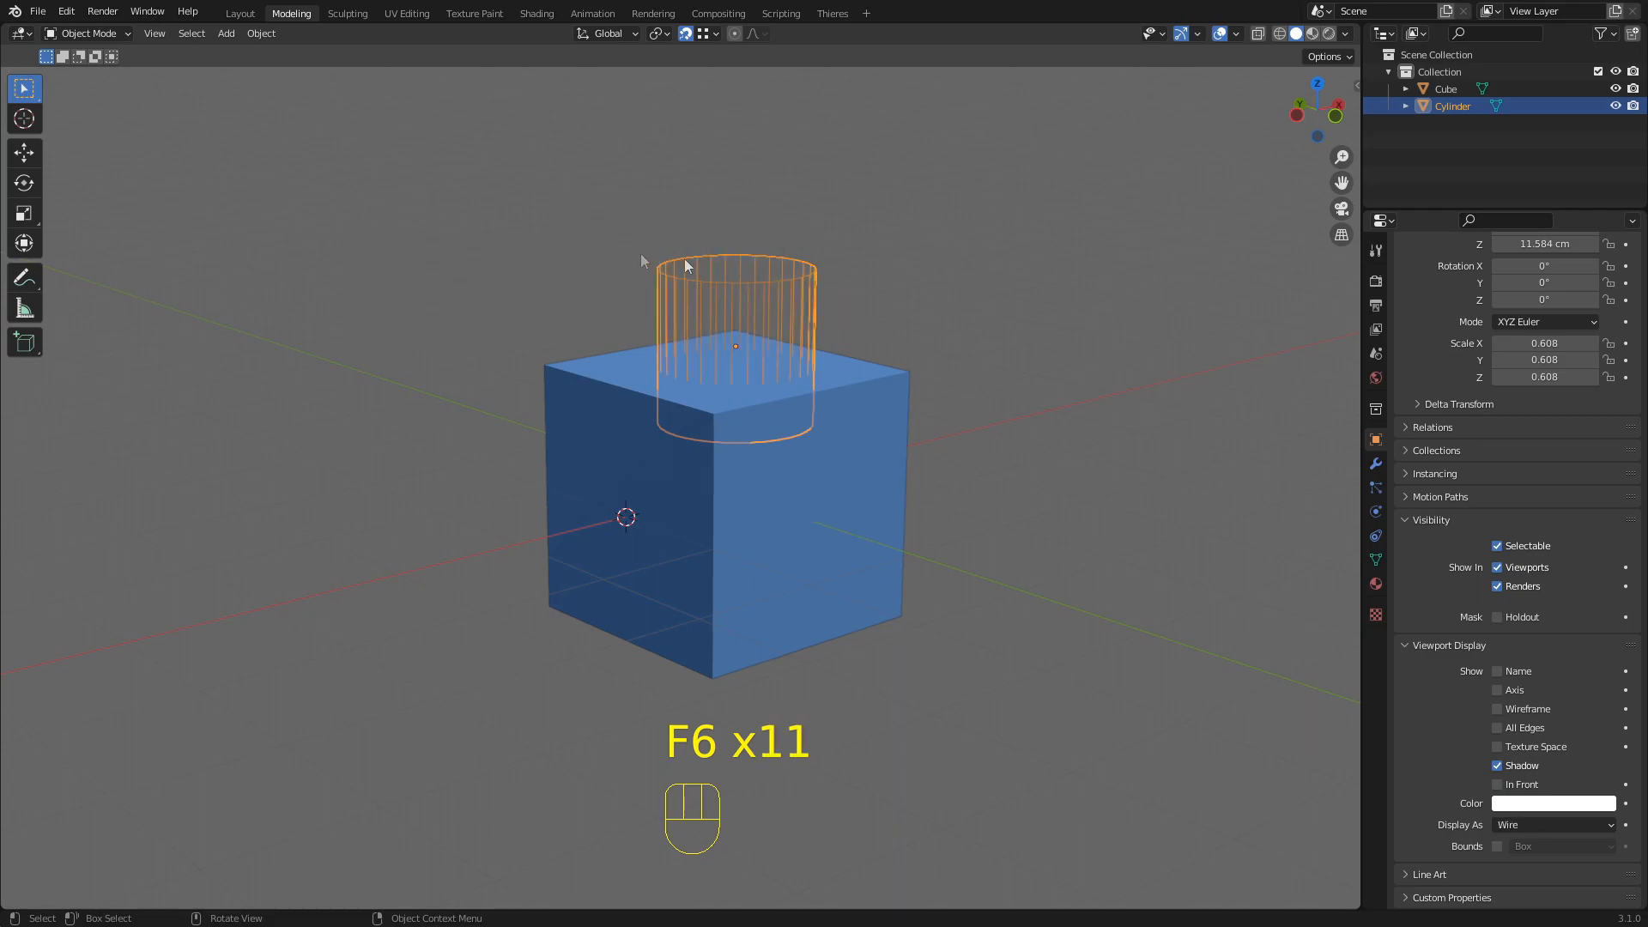
# Deselect the cylinder, bring up the Assign Shortcut option for the Rotate tool, and dismiss it without assigning a key
pyautogui.click(824, 313)
pyautogui.keyDown('shift'); pyautogui.moveTo(824, 312); pyautogui.dragTo(871, 314, button='middle'); pyautogui.keyUp('shift')
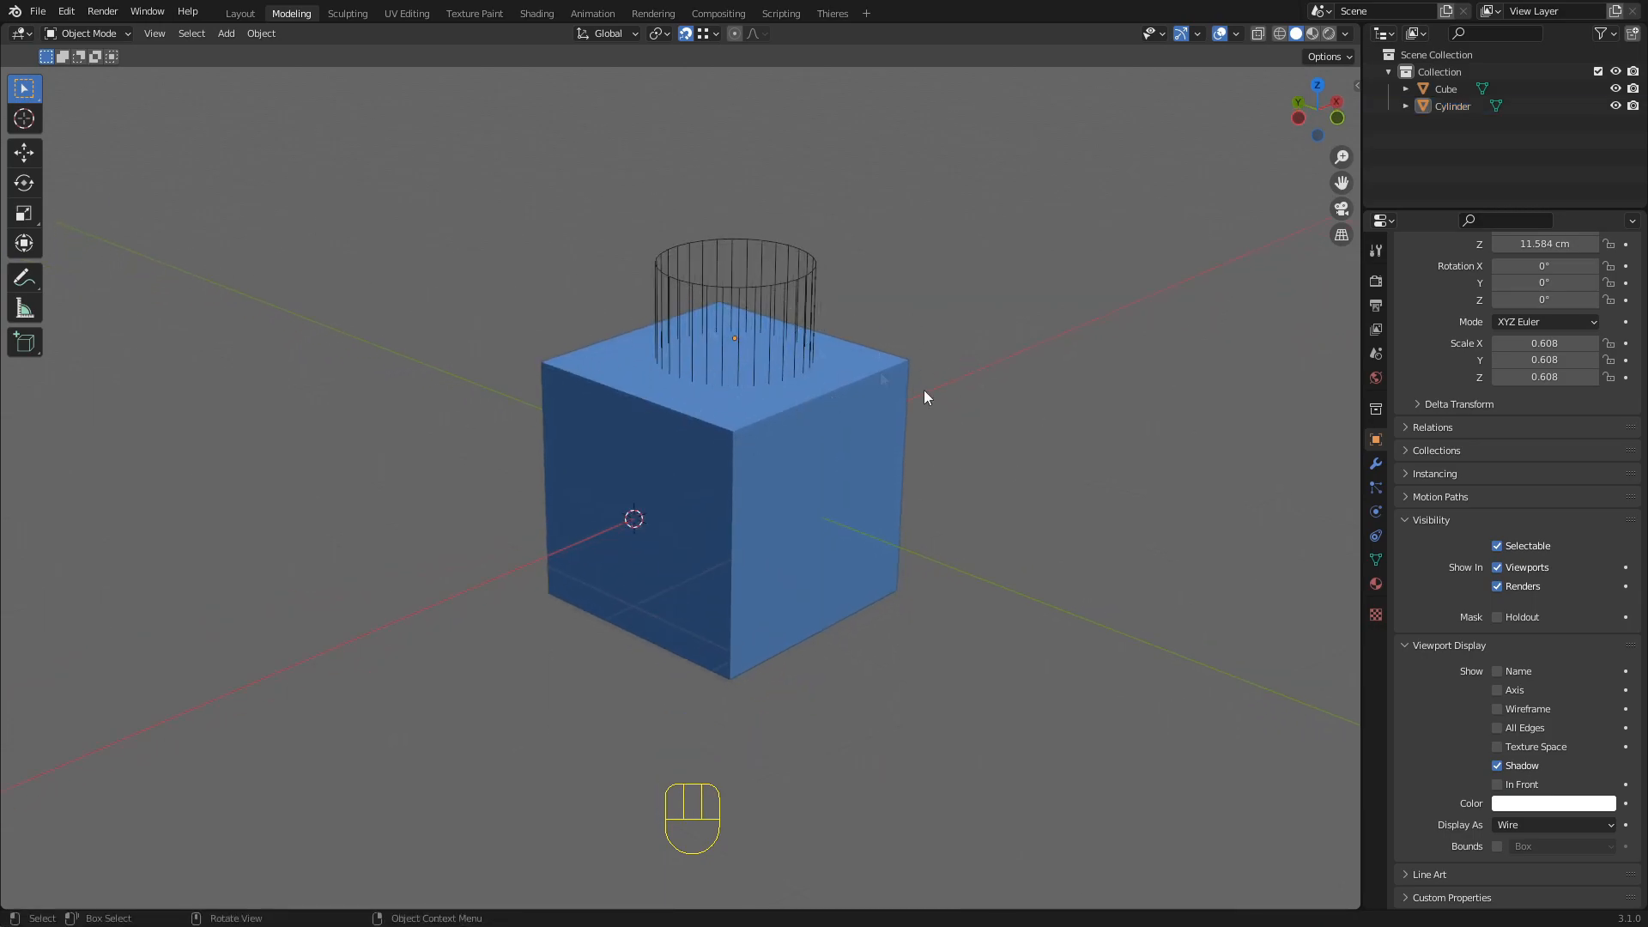
pyautogui.rightClick(26, 191)
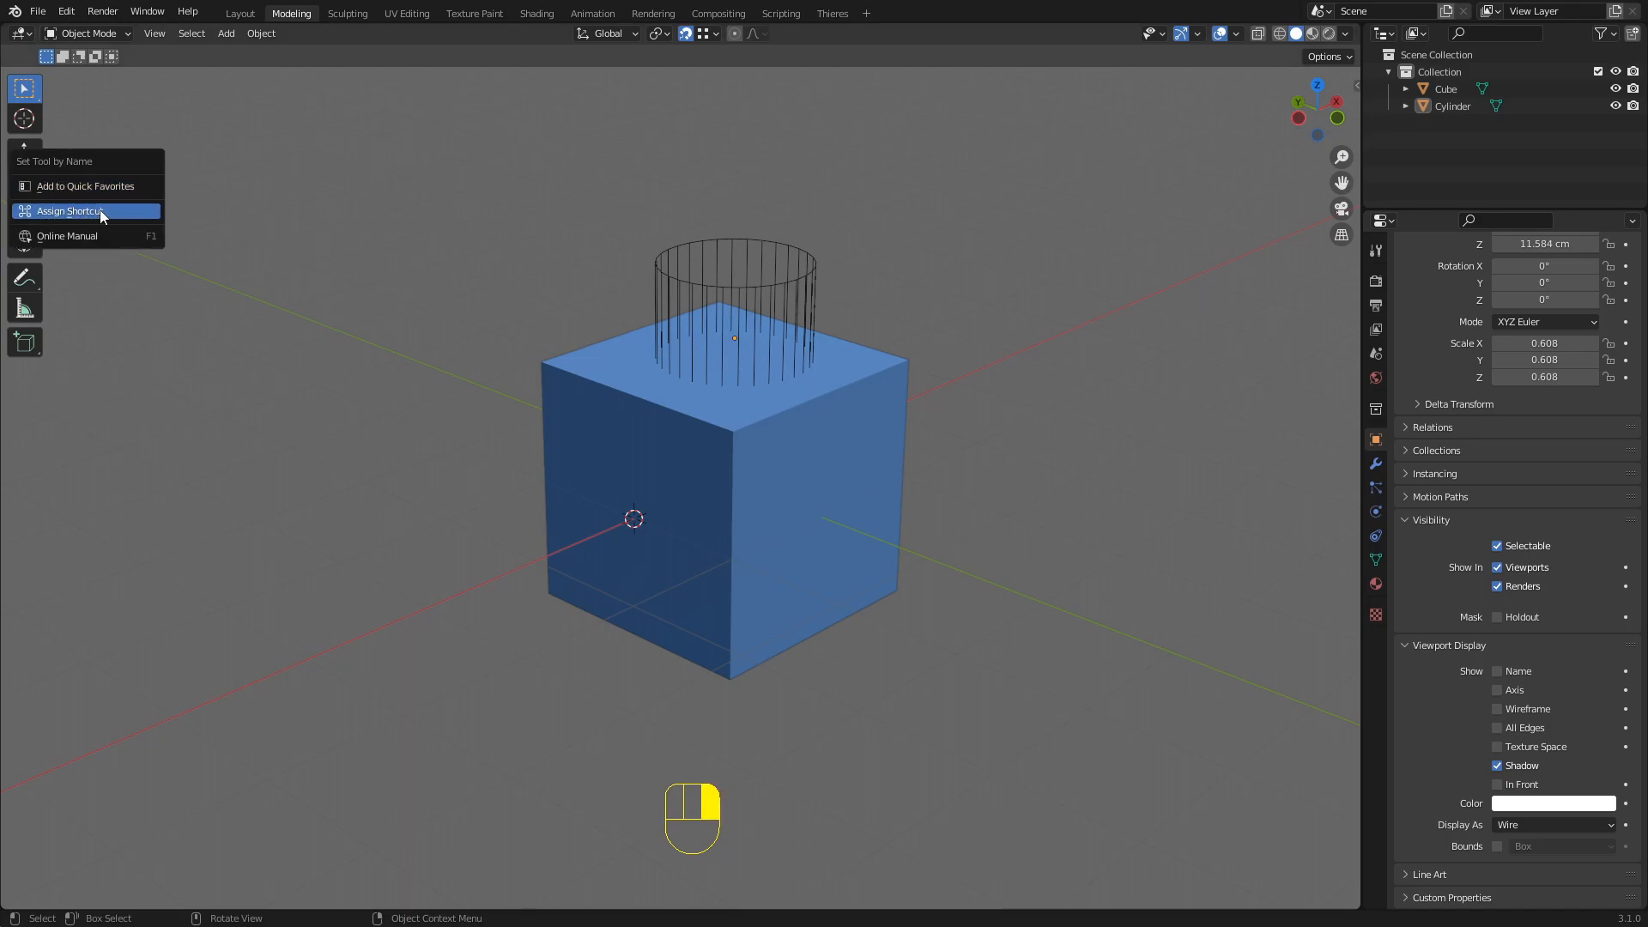
pyautogui.press('Escape')
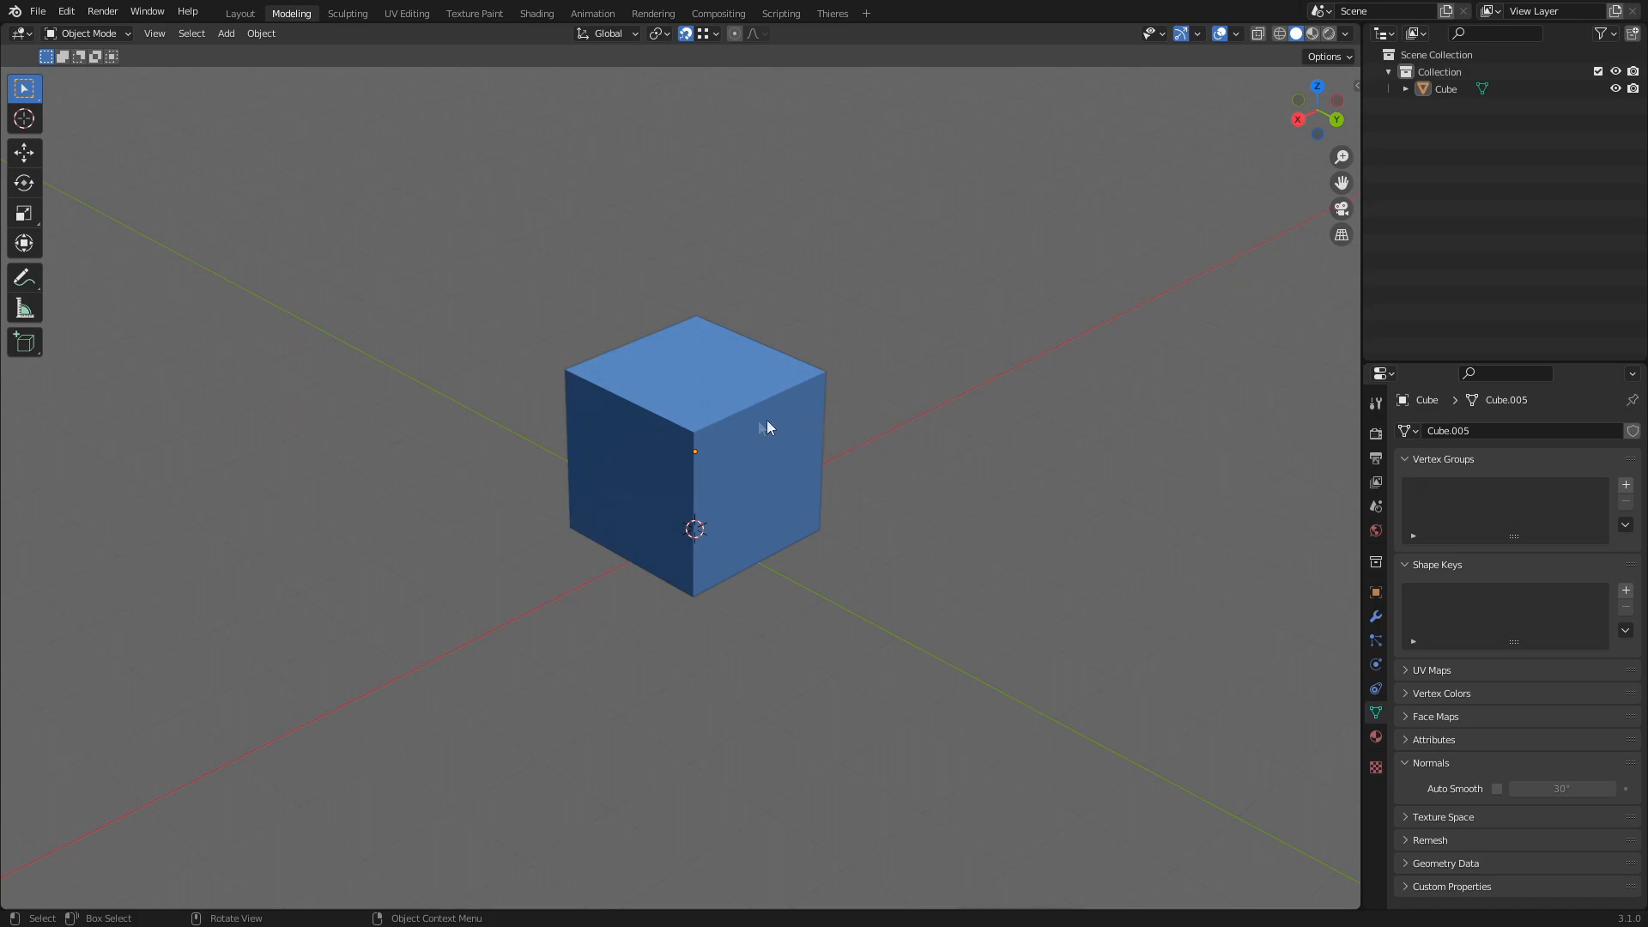
# Select the cube in the new scene and delete it
pyautogui.moveTo(719, 415); pyautogui.dragTo(753, 399, button='middle')
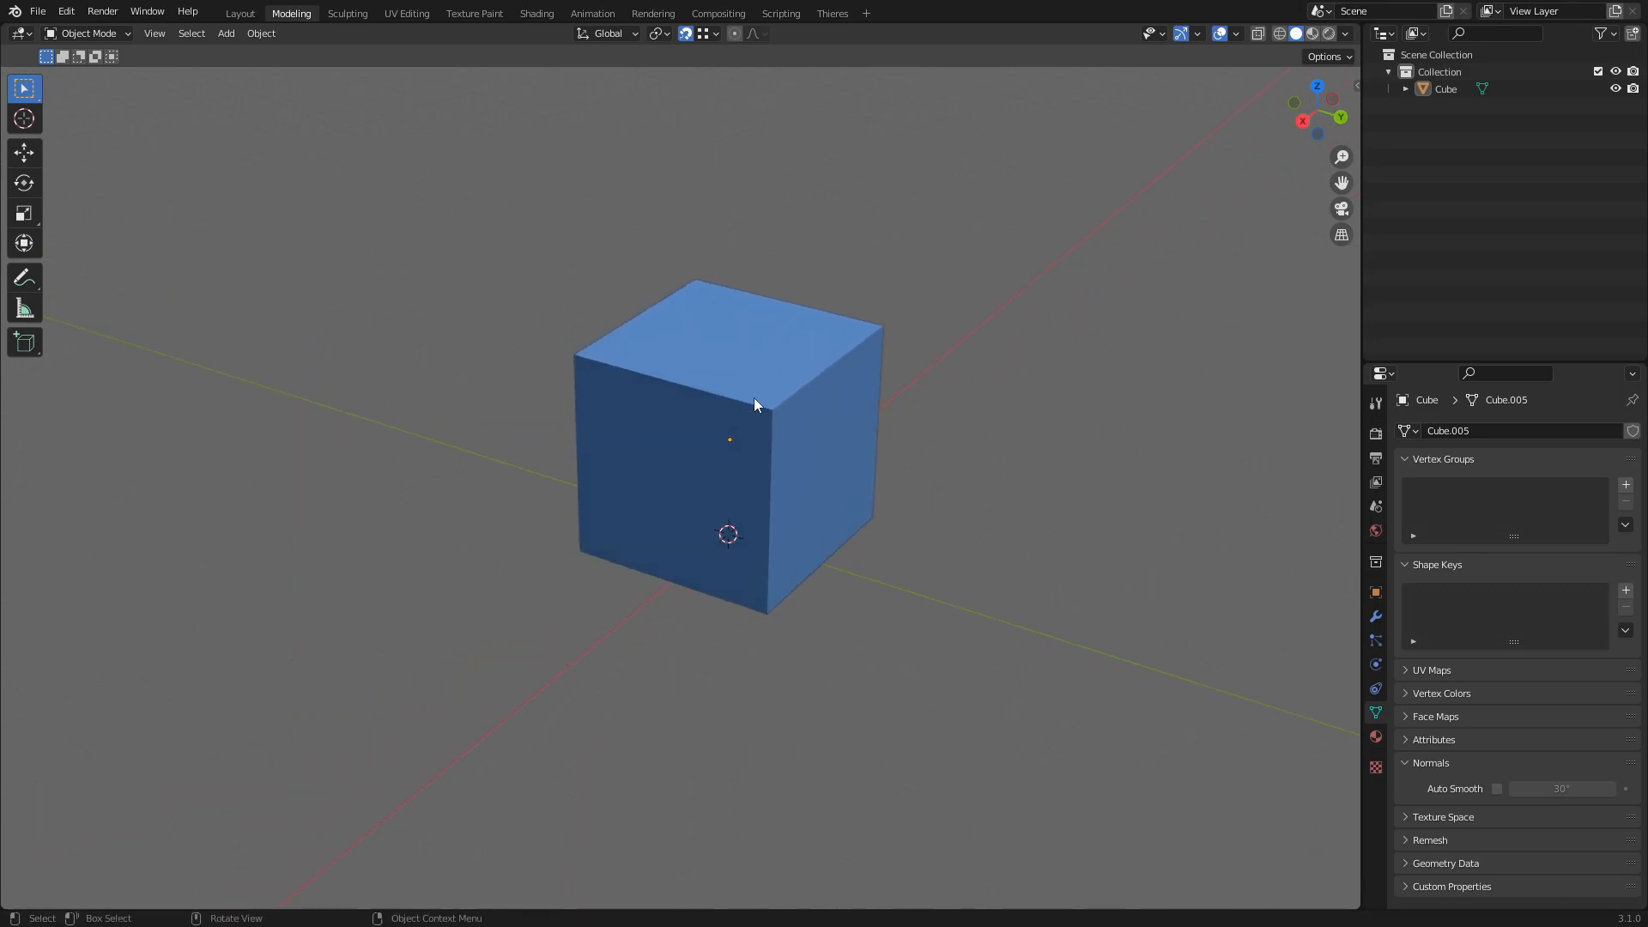
pyautogui.scroll(2, 762, 398)
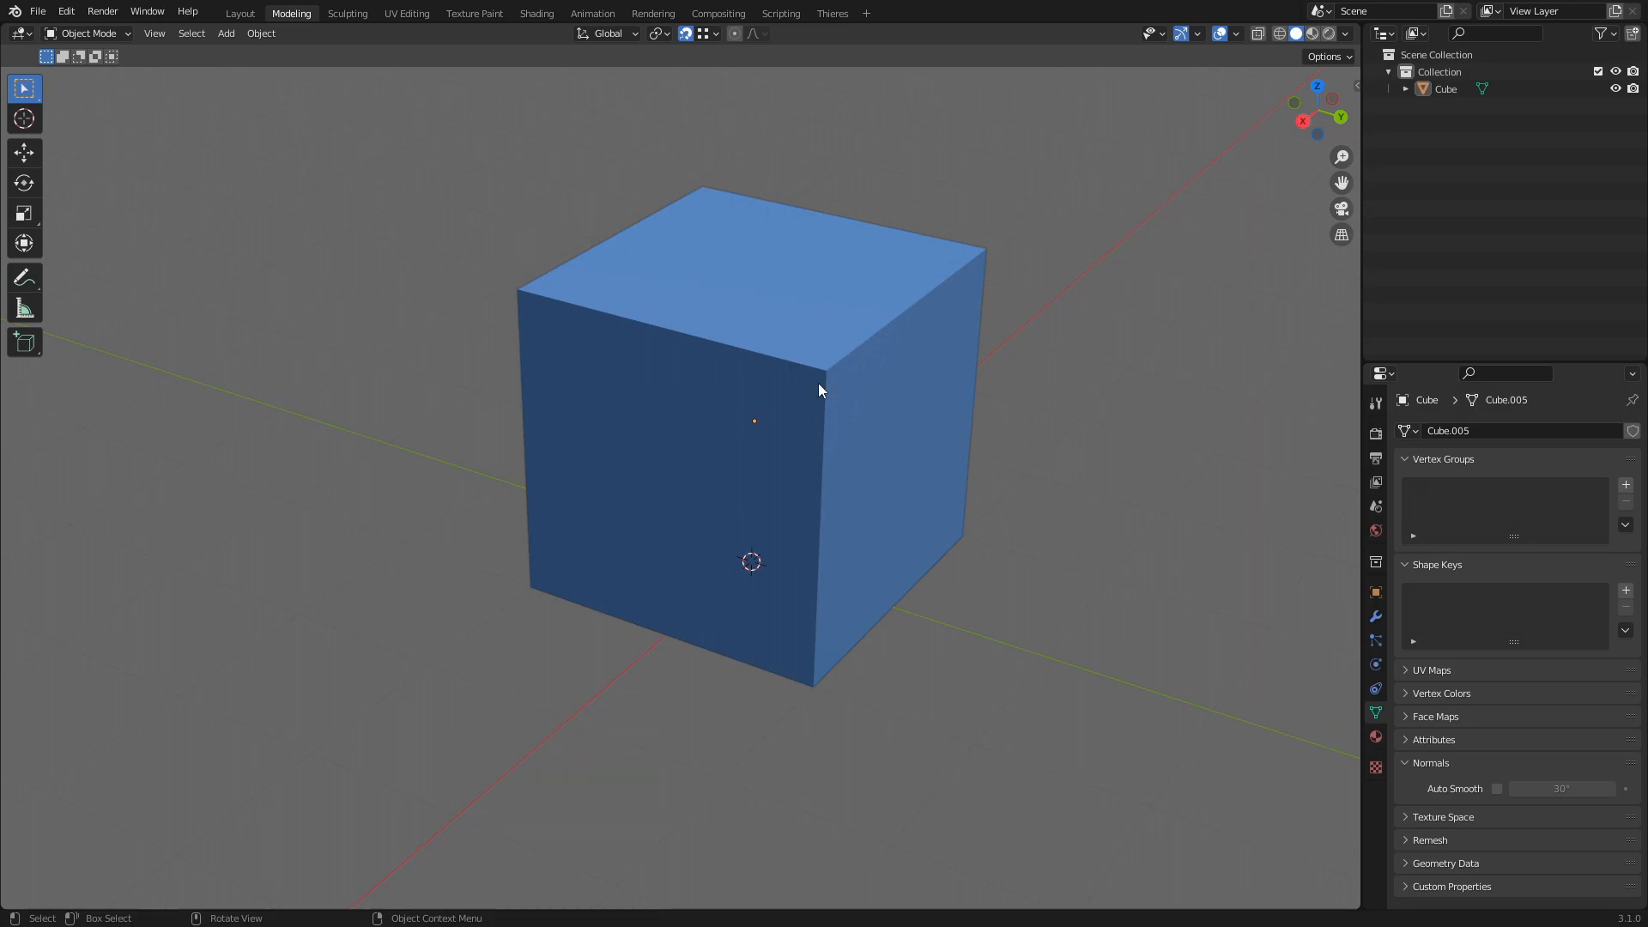
pyautogui.scroll(-3, 831, 365)
pyautogui.click(717, 360)
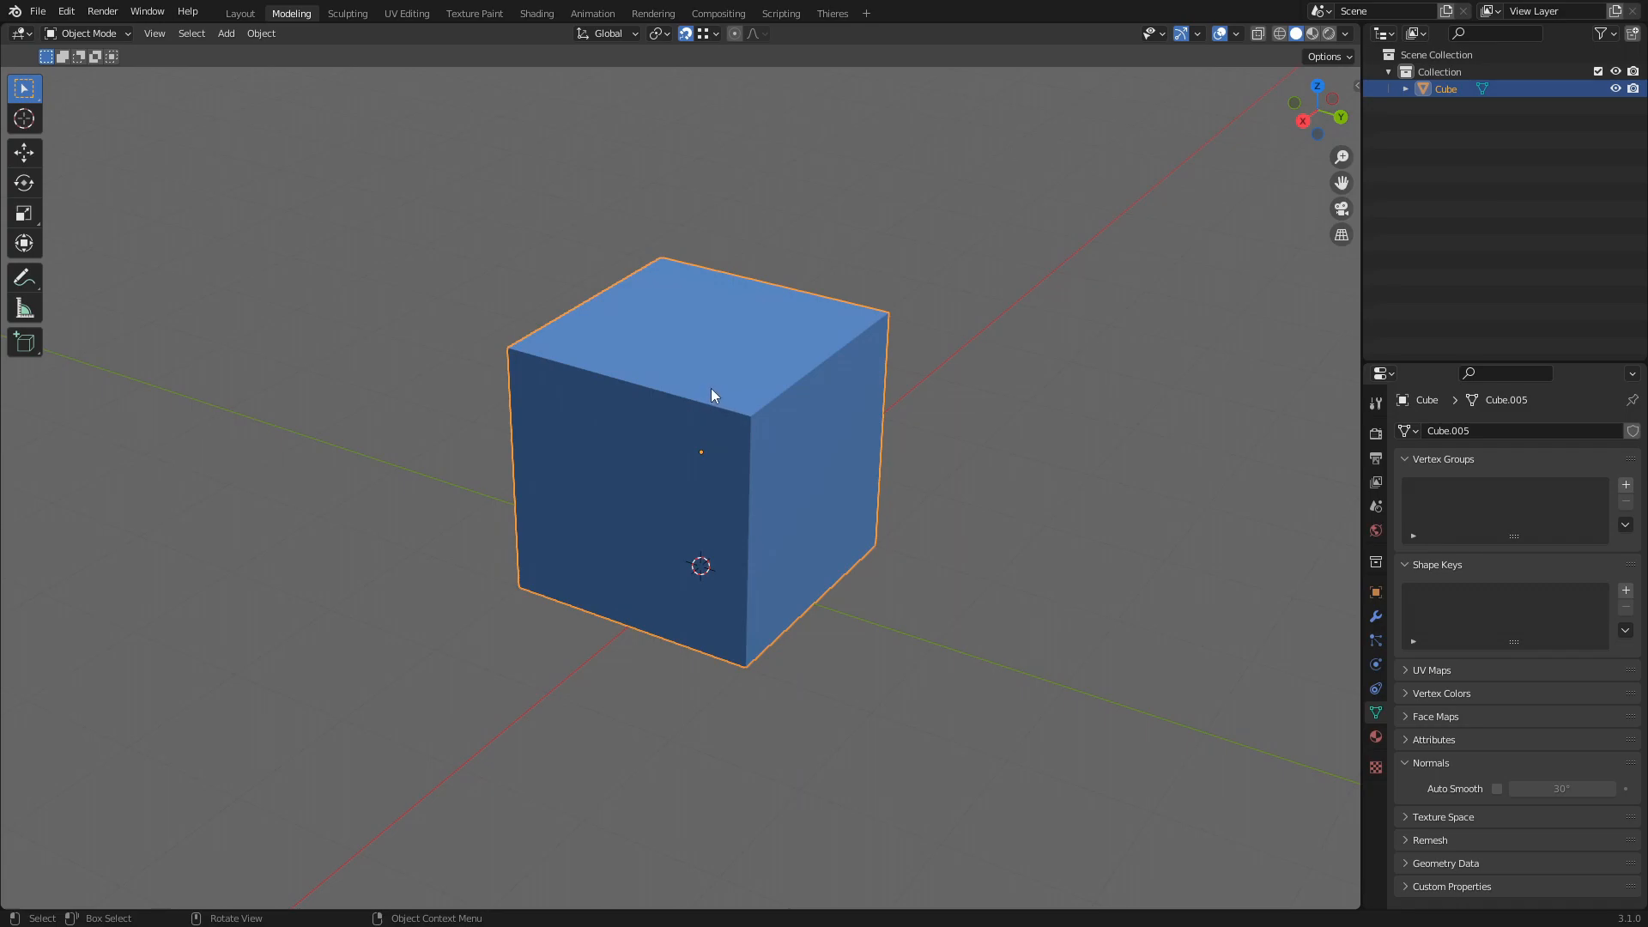
pyautogui.press('Delete')
# Add the image fusca.png from the Desktop folder as a reference image aligned to the side view along X
pyautogui.moveTo(703, 383); pyautogui.dragTo(774, 398, button='middle')
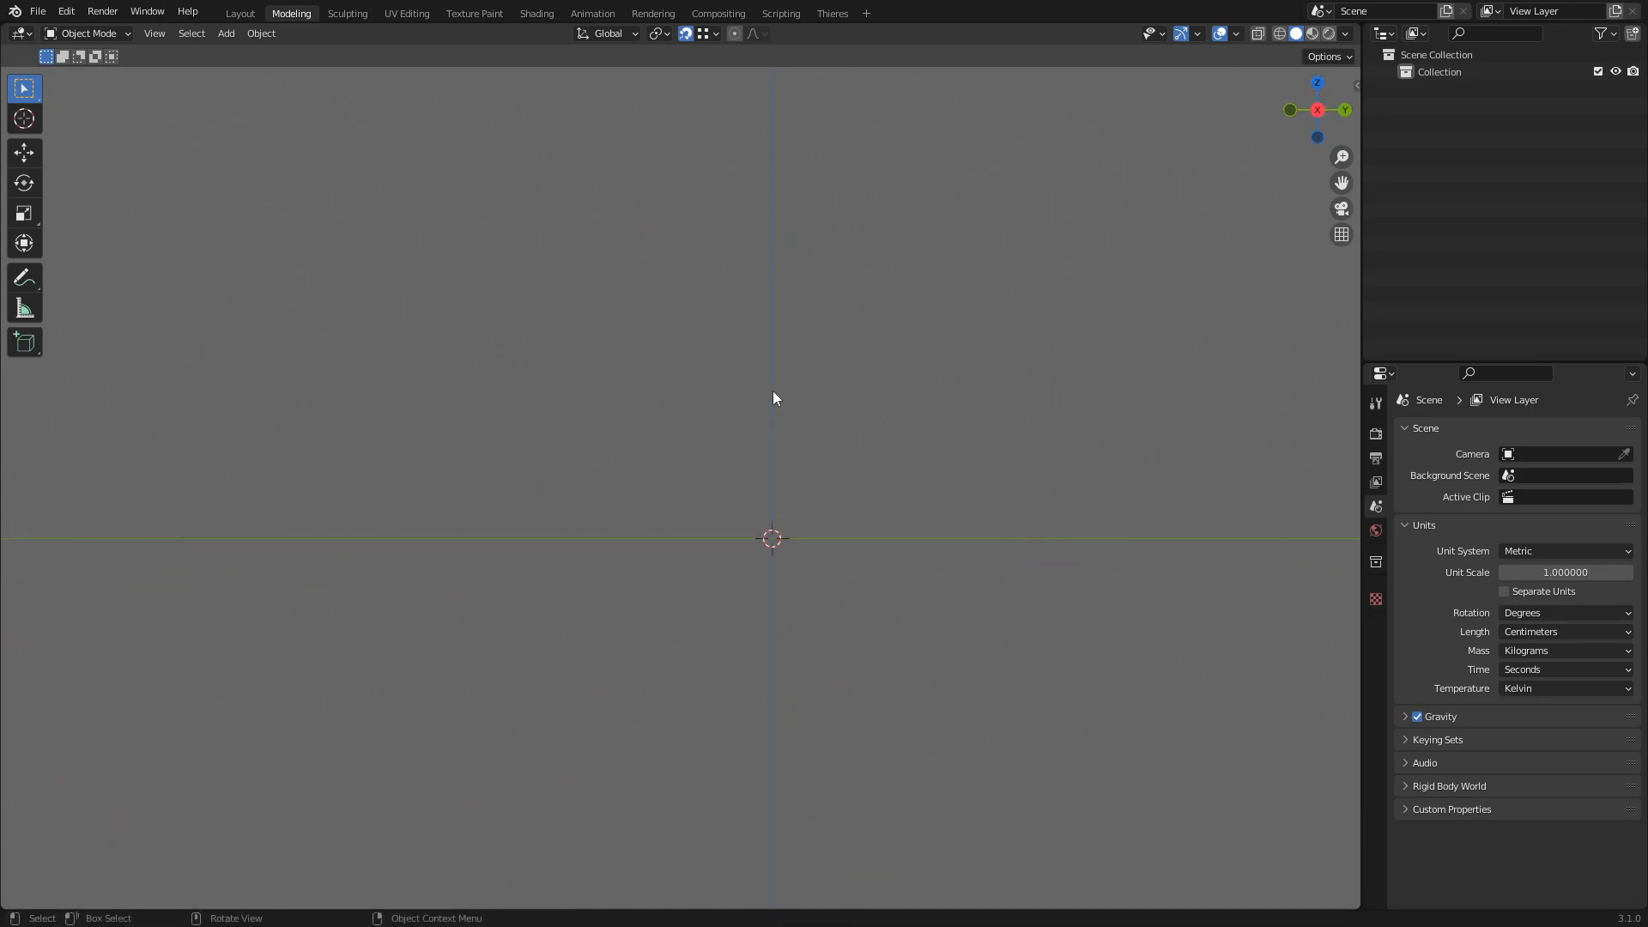
pyautogui.hotkey('shift', 'a')
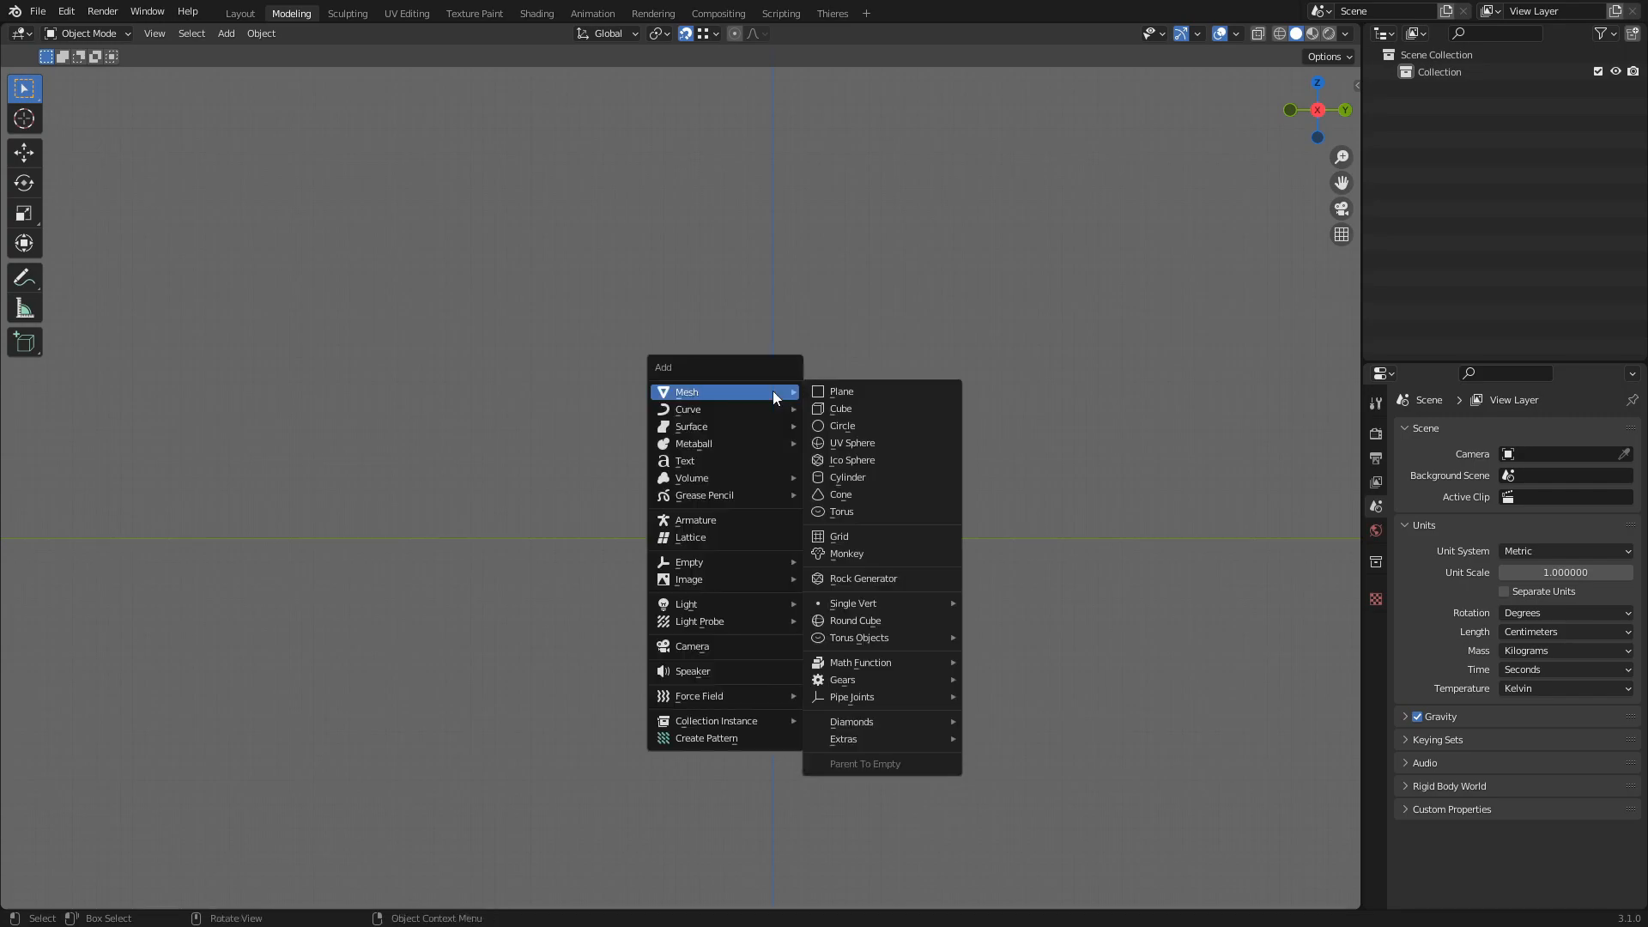
pyautogui.moveTo(697, 584)
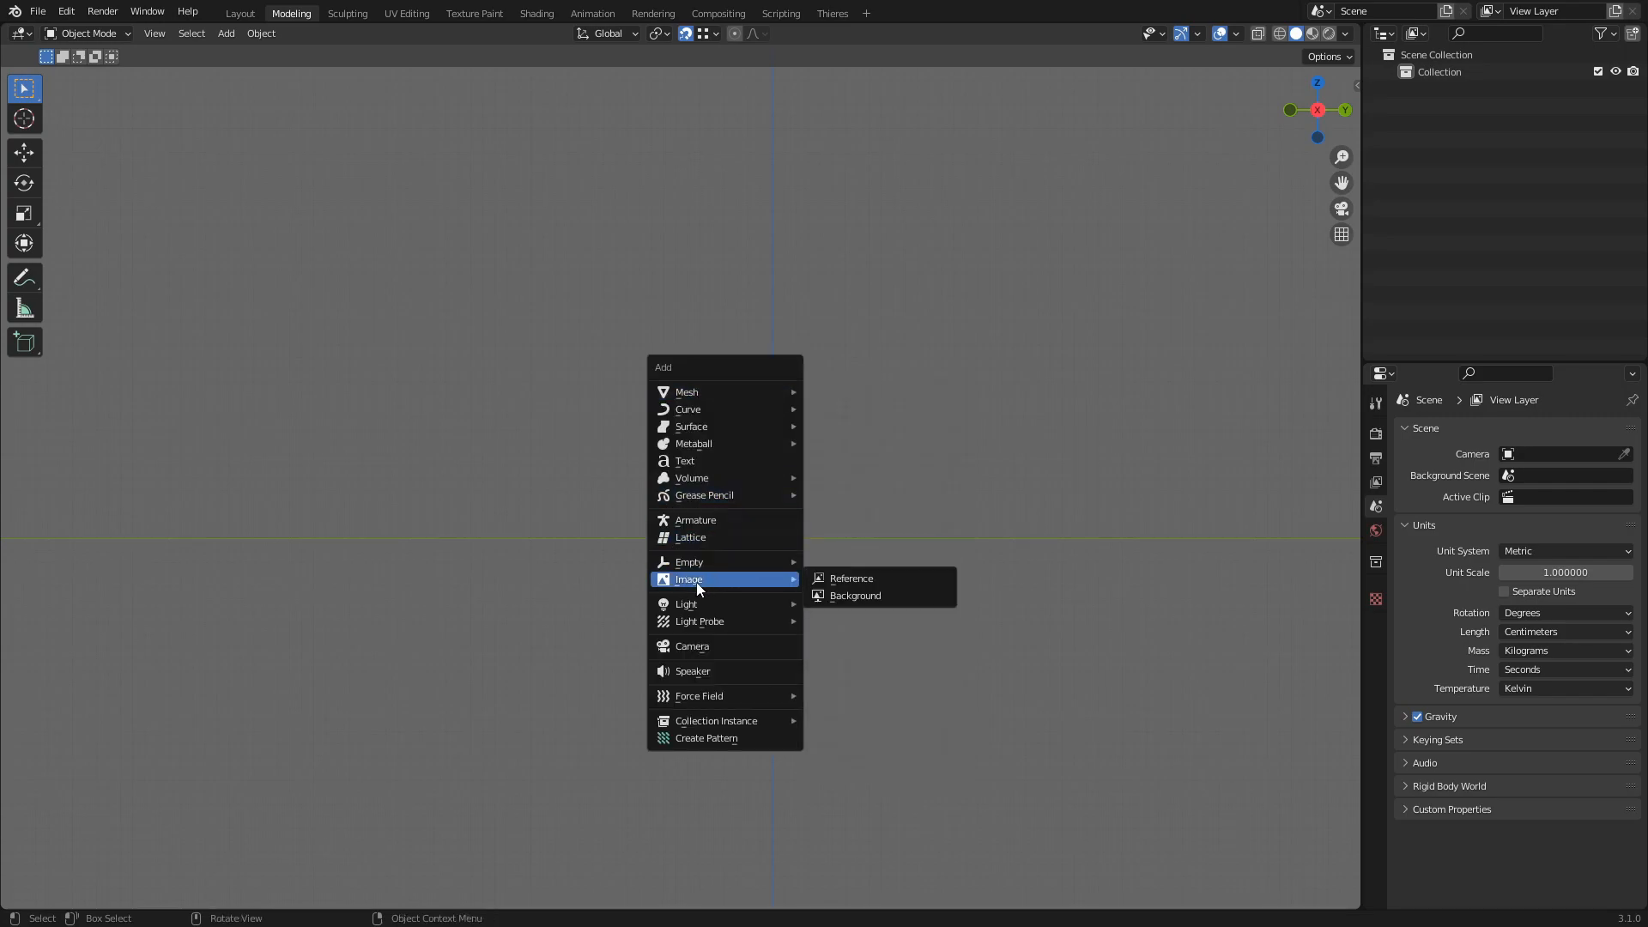
pyautogui.click(837, 584)
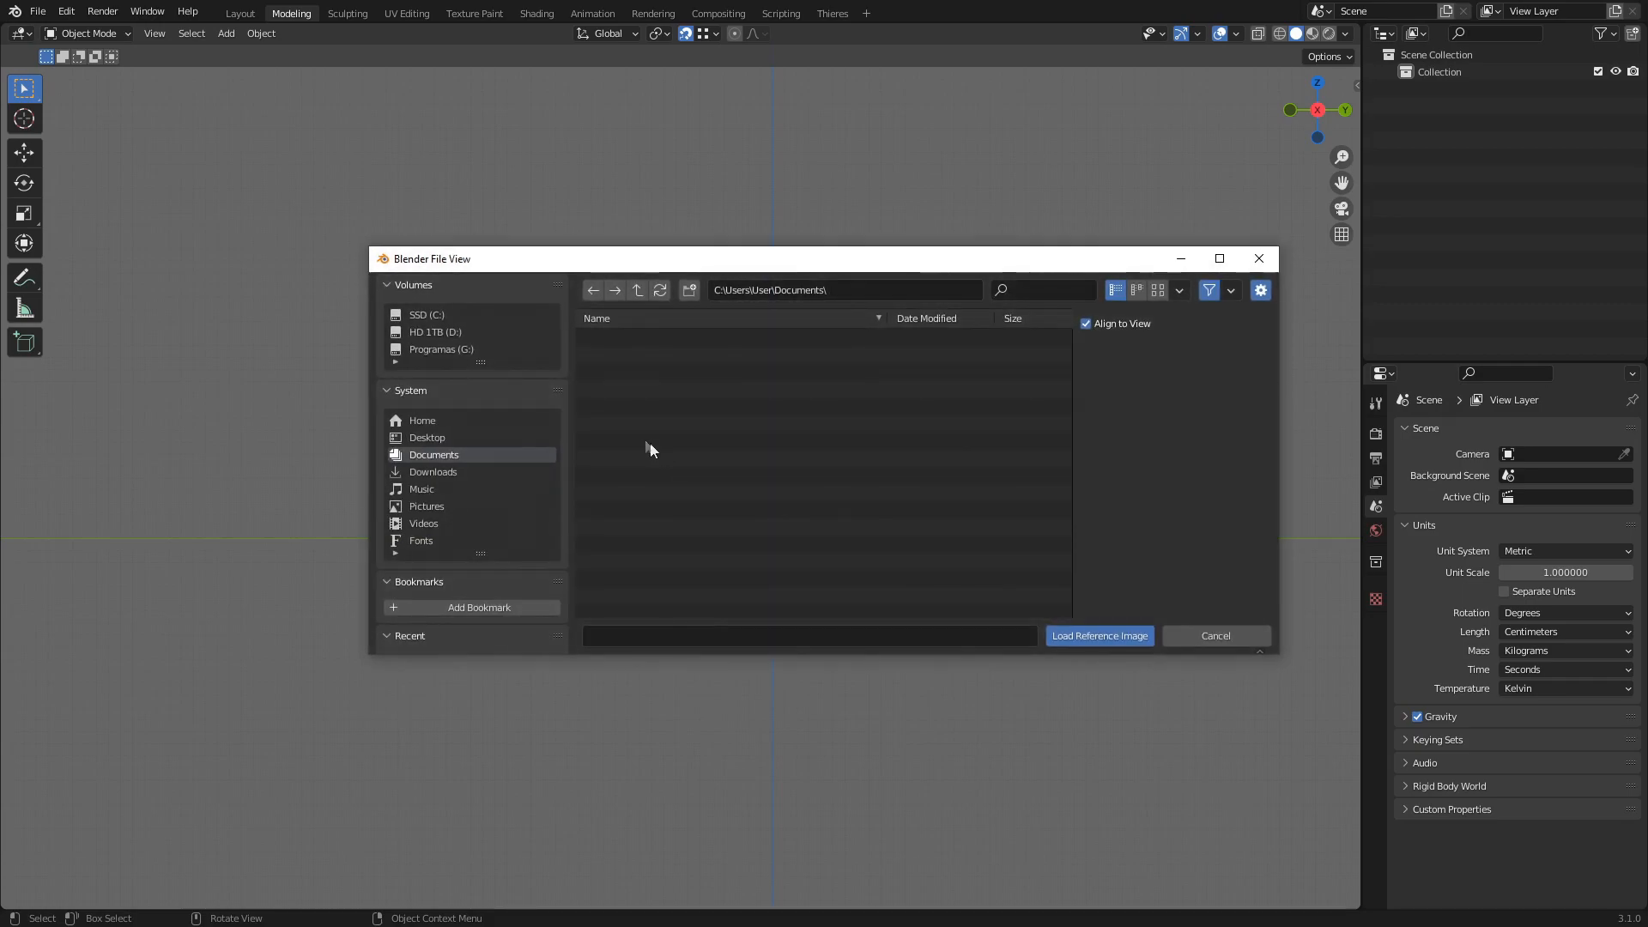
pyautogui.click(429, 436)
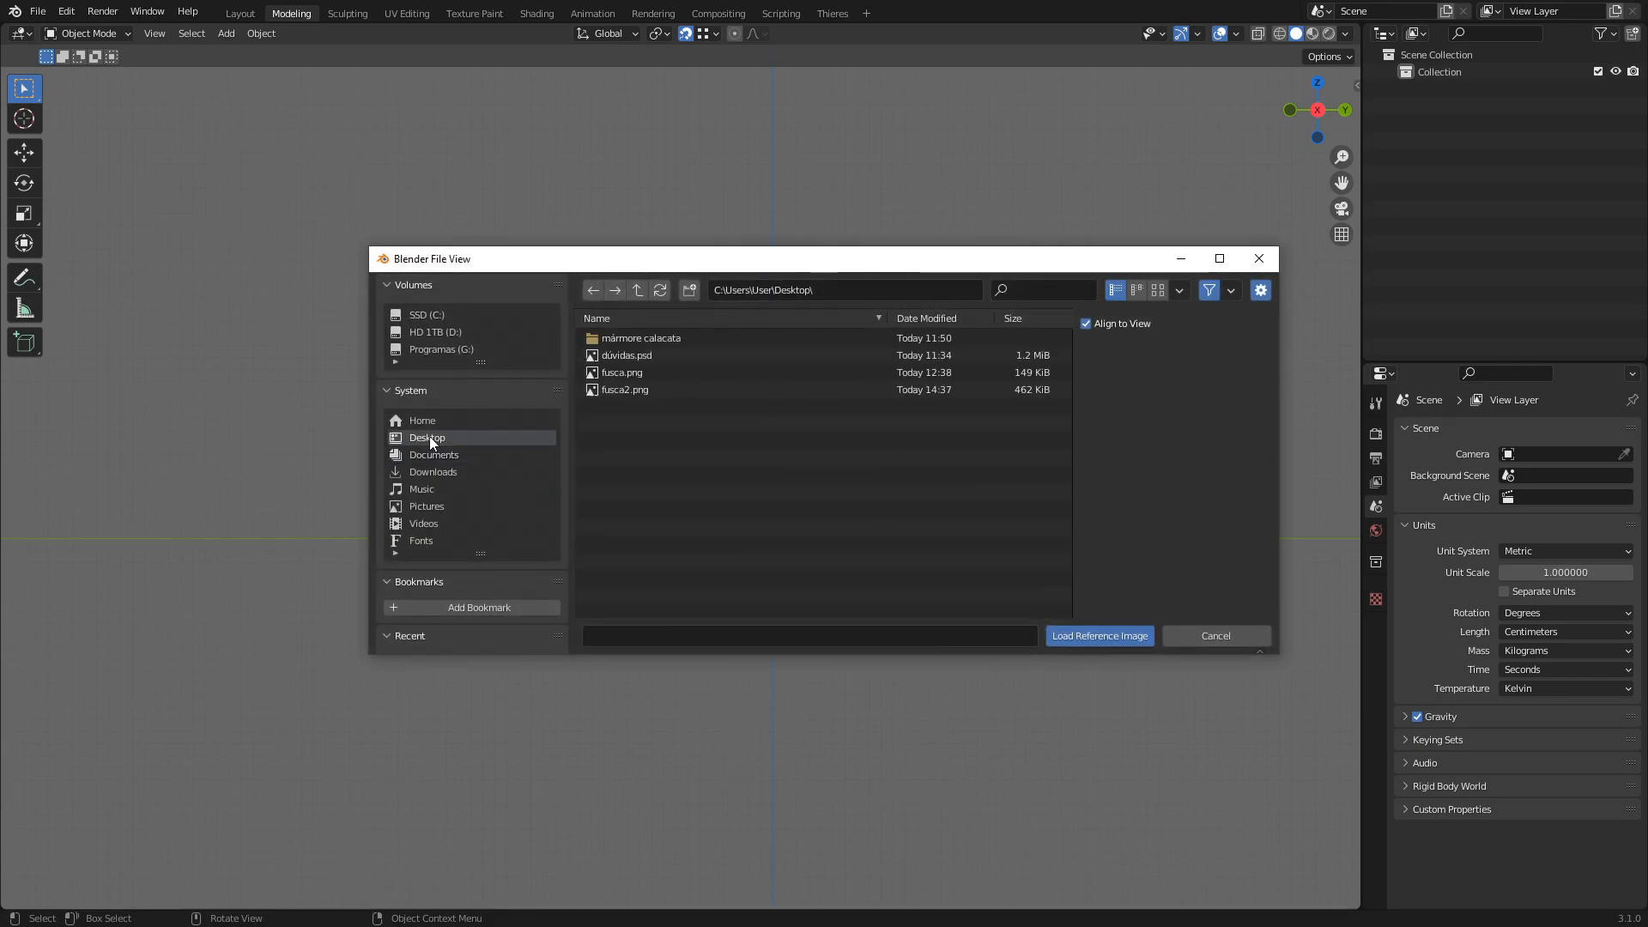
pyautogui.doubleClick(638, 375)
pyautogui.scroll(-6, 706, 399)
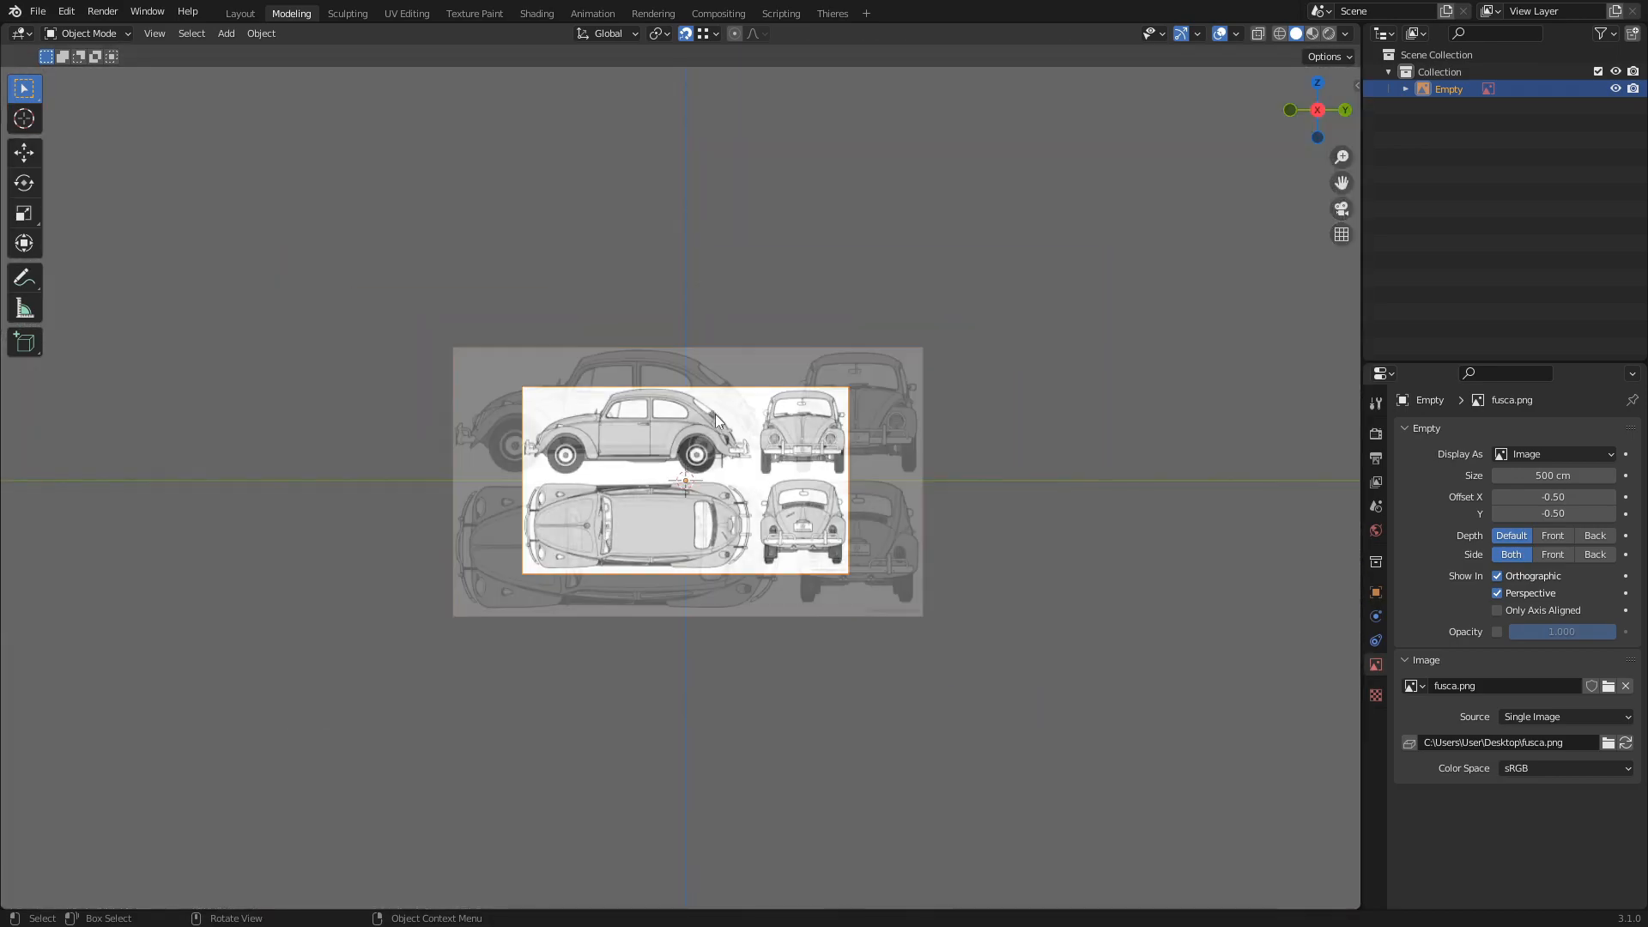
pyautogui.press('s')
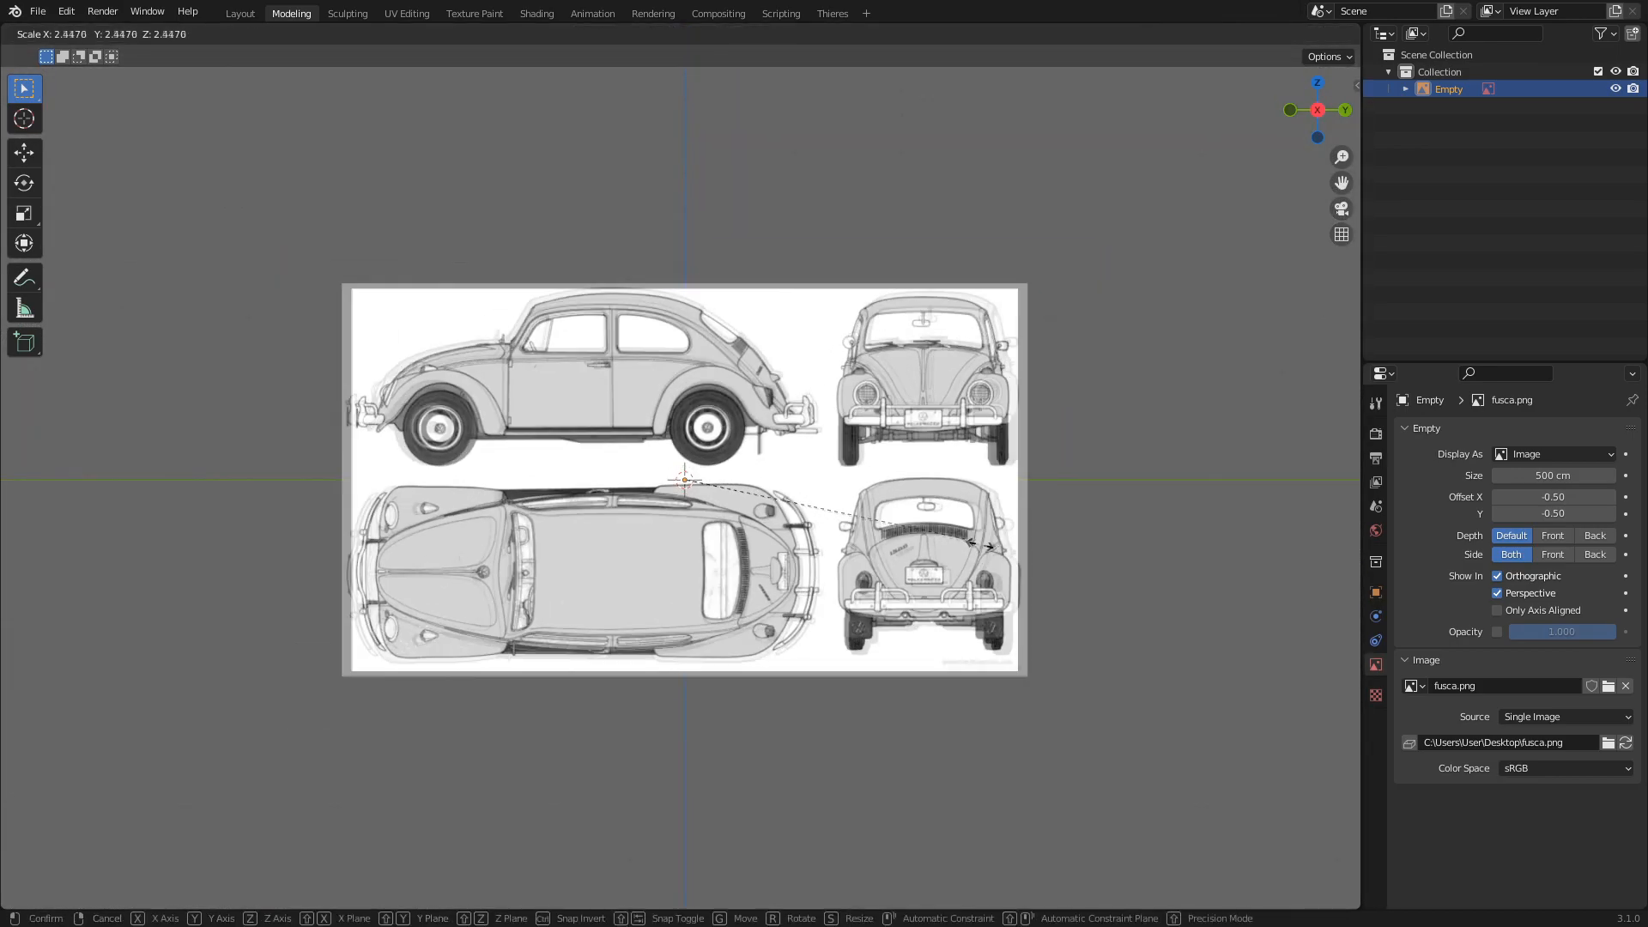
pyautogui.press('Escape')
pyautogui.press('r')
pyautogui.press('Escape')
# Examine the car blueprint reference image up close and from an angle
pyautogui.moveTo(627, 422); pyautogui.dragTo(703, 405, button='middle')
pyautogui.scroll(2, 777, 470)
pyautogui.scroll(-3, 749, 442)
pyautogui.scroll(1, 702, 405)
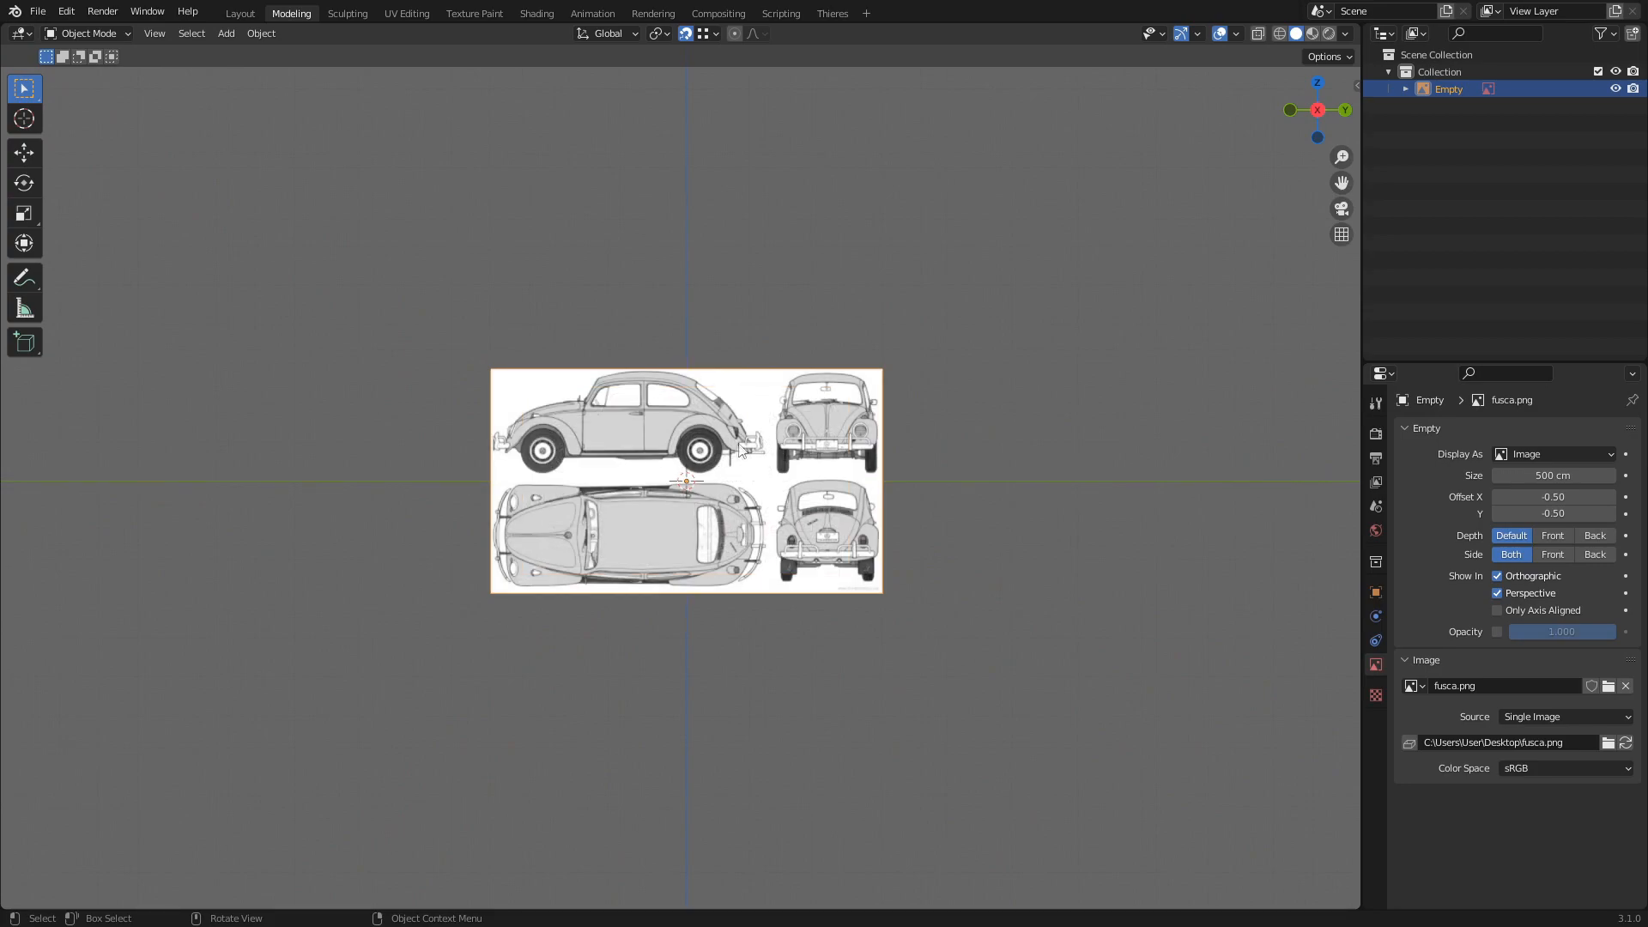
pyautogui.scroll(2, 747, 459)
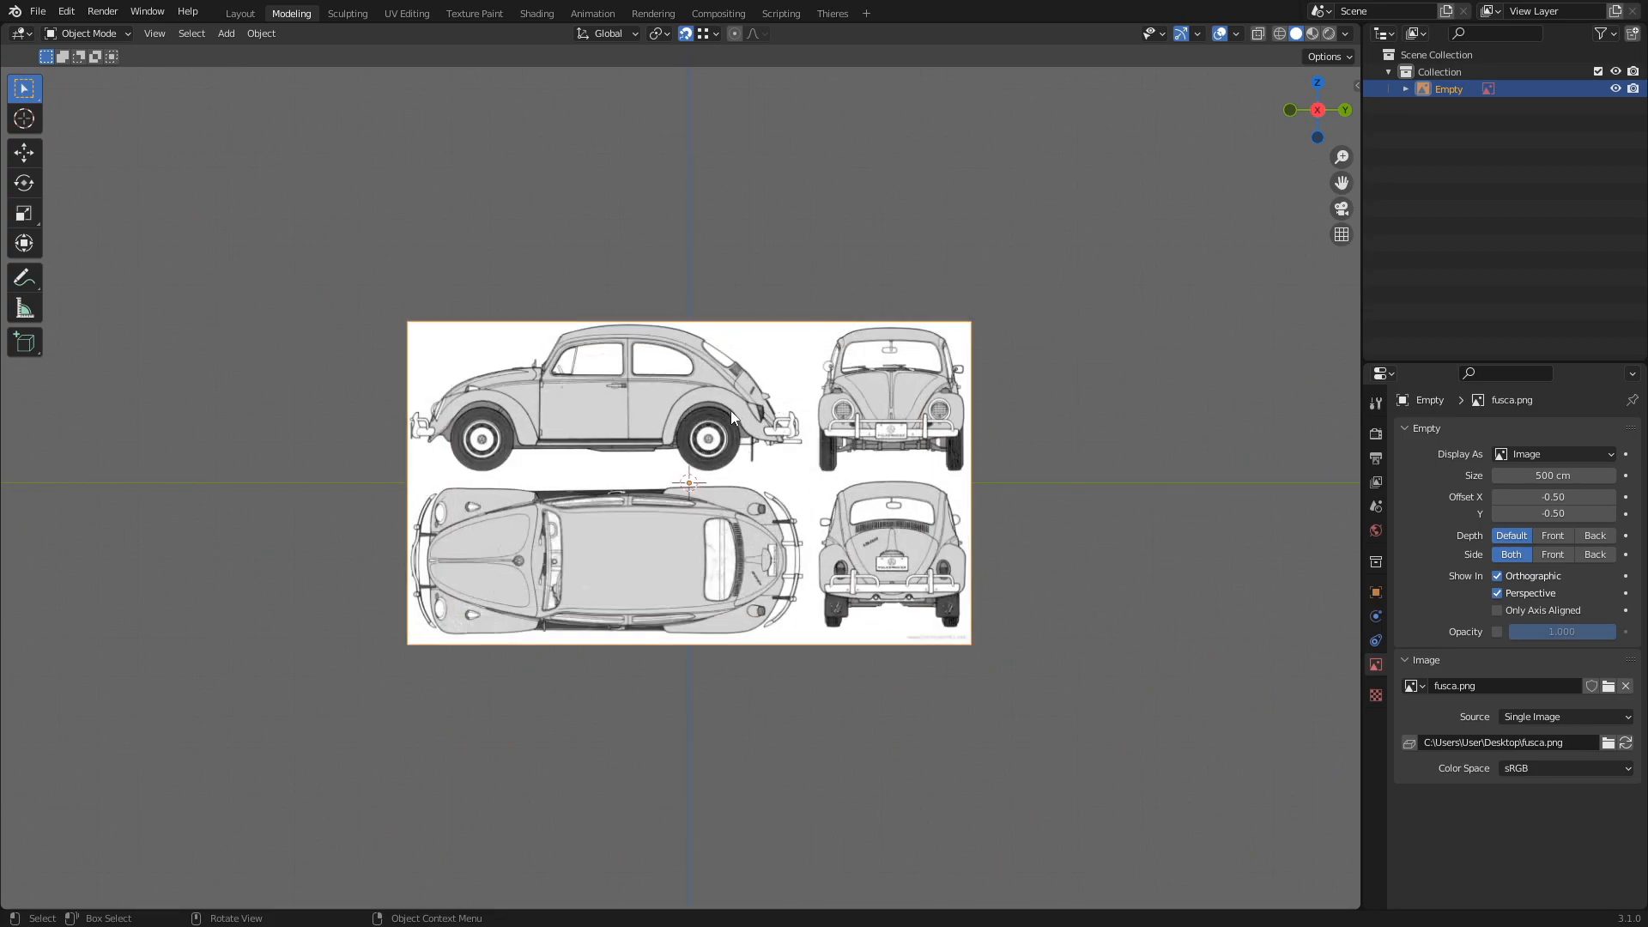
pyautogui.scroll(1, 732, 417)
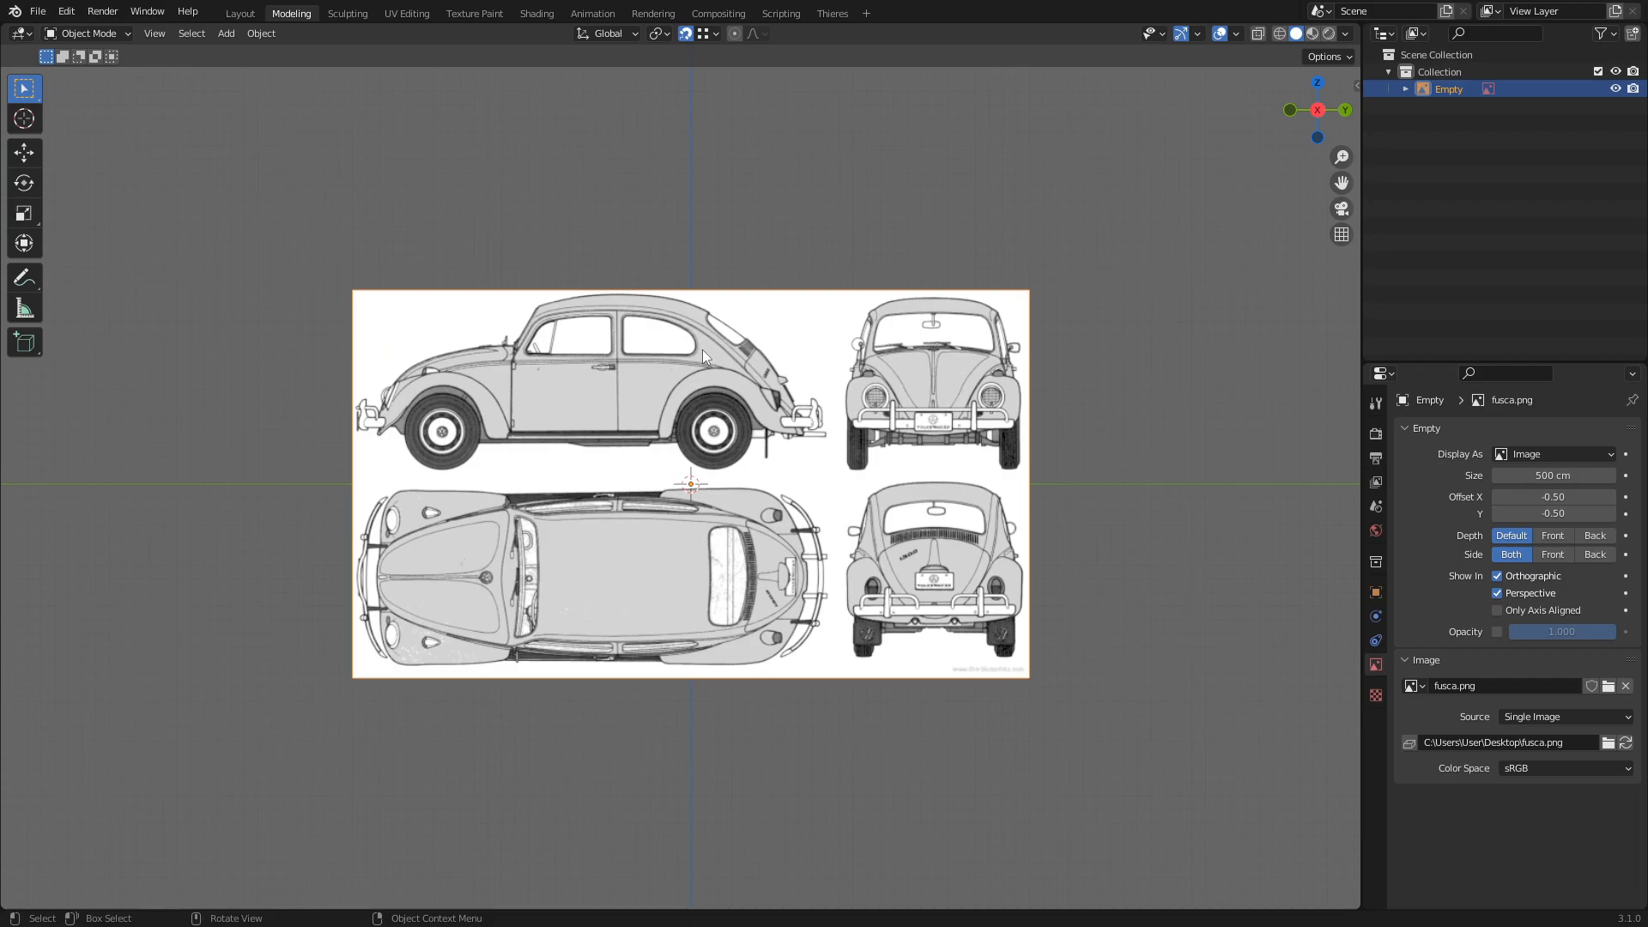
pyautogui.scroll(-2, 712, 403)
pyautogui.moveTo(712, 403); pyautogui.dragTo(772, 411, button='middle')
pyautogui.scroll(-2, 773, 410)
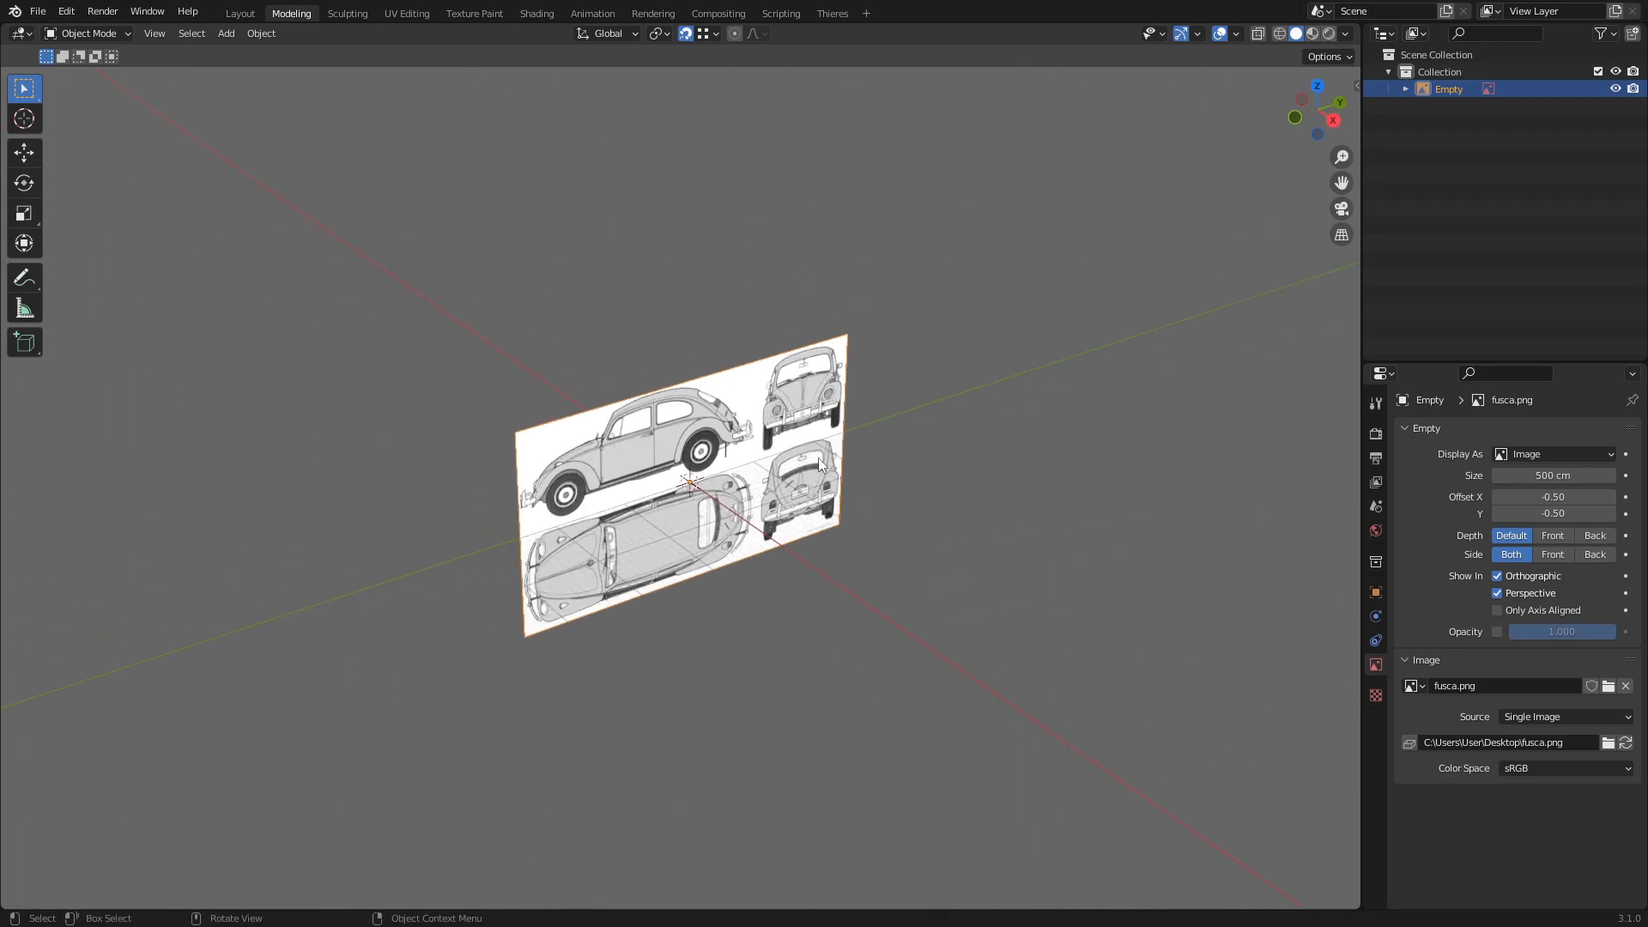
# Try scaling, rotating and moving the reference image freely
pyautogui.press('s')
pyautogui.click(887, 520)
pyautogui.press('r')
pyautogui.click(888, 464)
pyautogui.press('g')
pyautogui.rightClick(740, 486)
# Enable opacity for the reference image and lower it to 0.394
pyautogui.moveTo(803, 523); pyautogui.dragTo(769, 476, button='middle')
pyautogui.scroll(3, 768, 476)
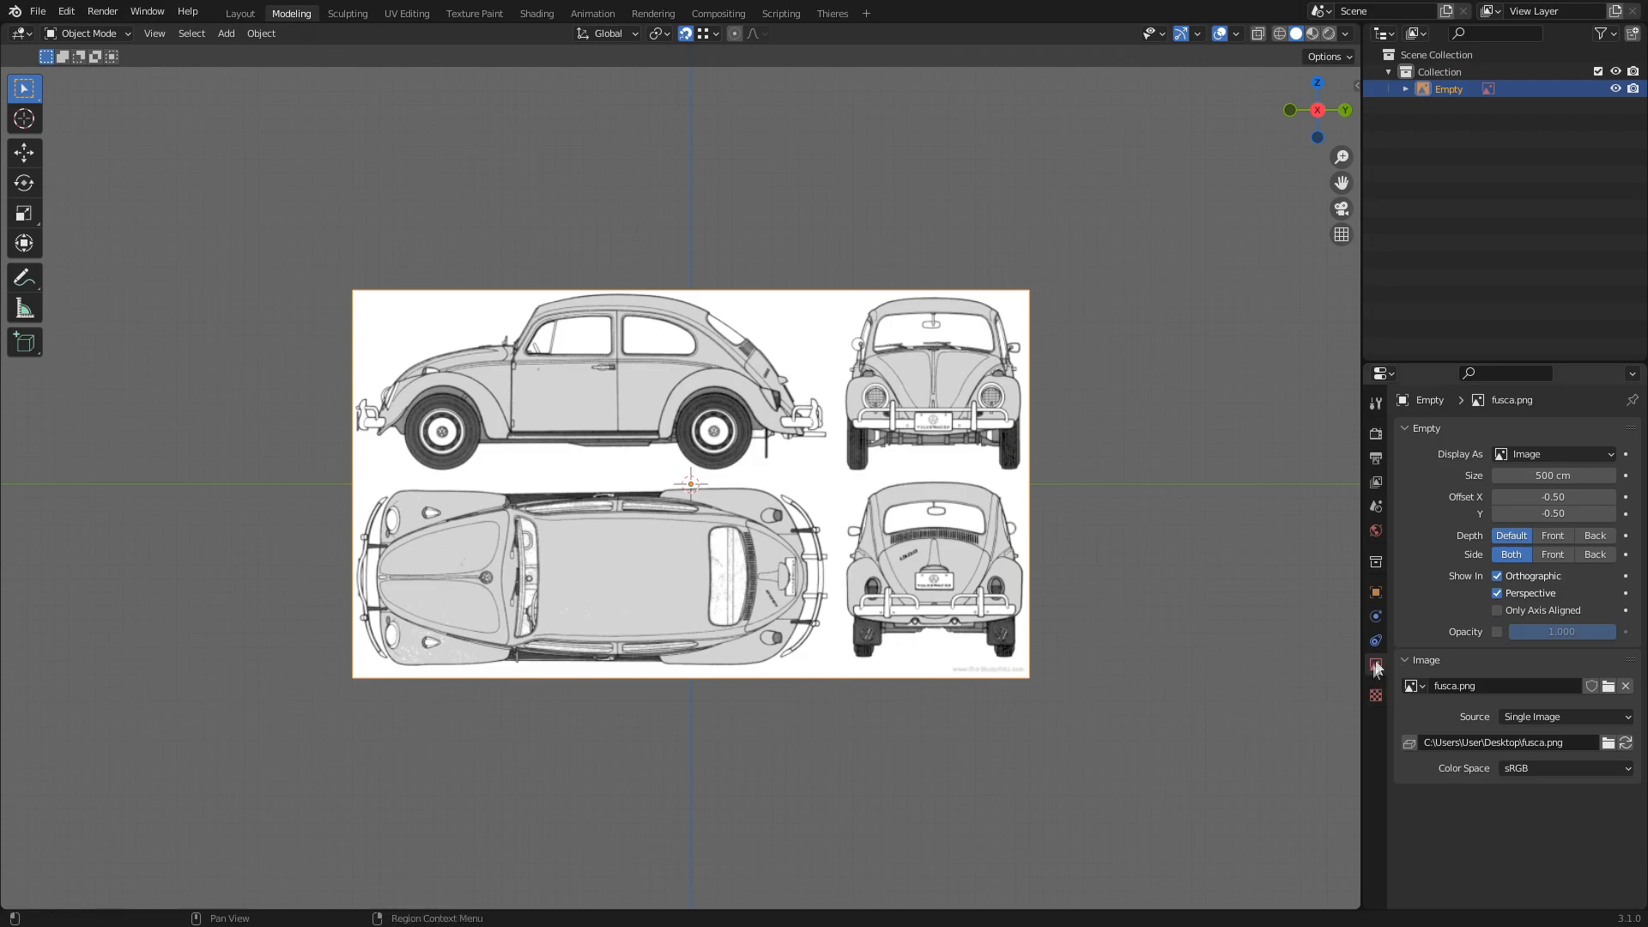
pyautogui.click(1496, 631)
pyautogui.moveTo(1583, 636); pyautogui.dragTo(1515, 635)
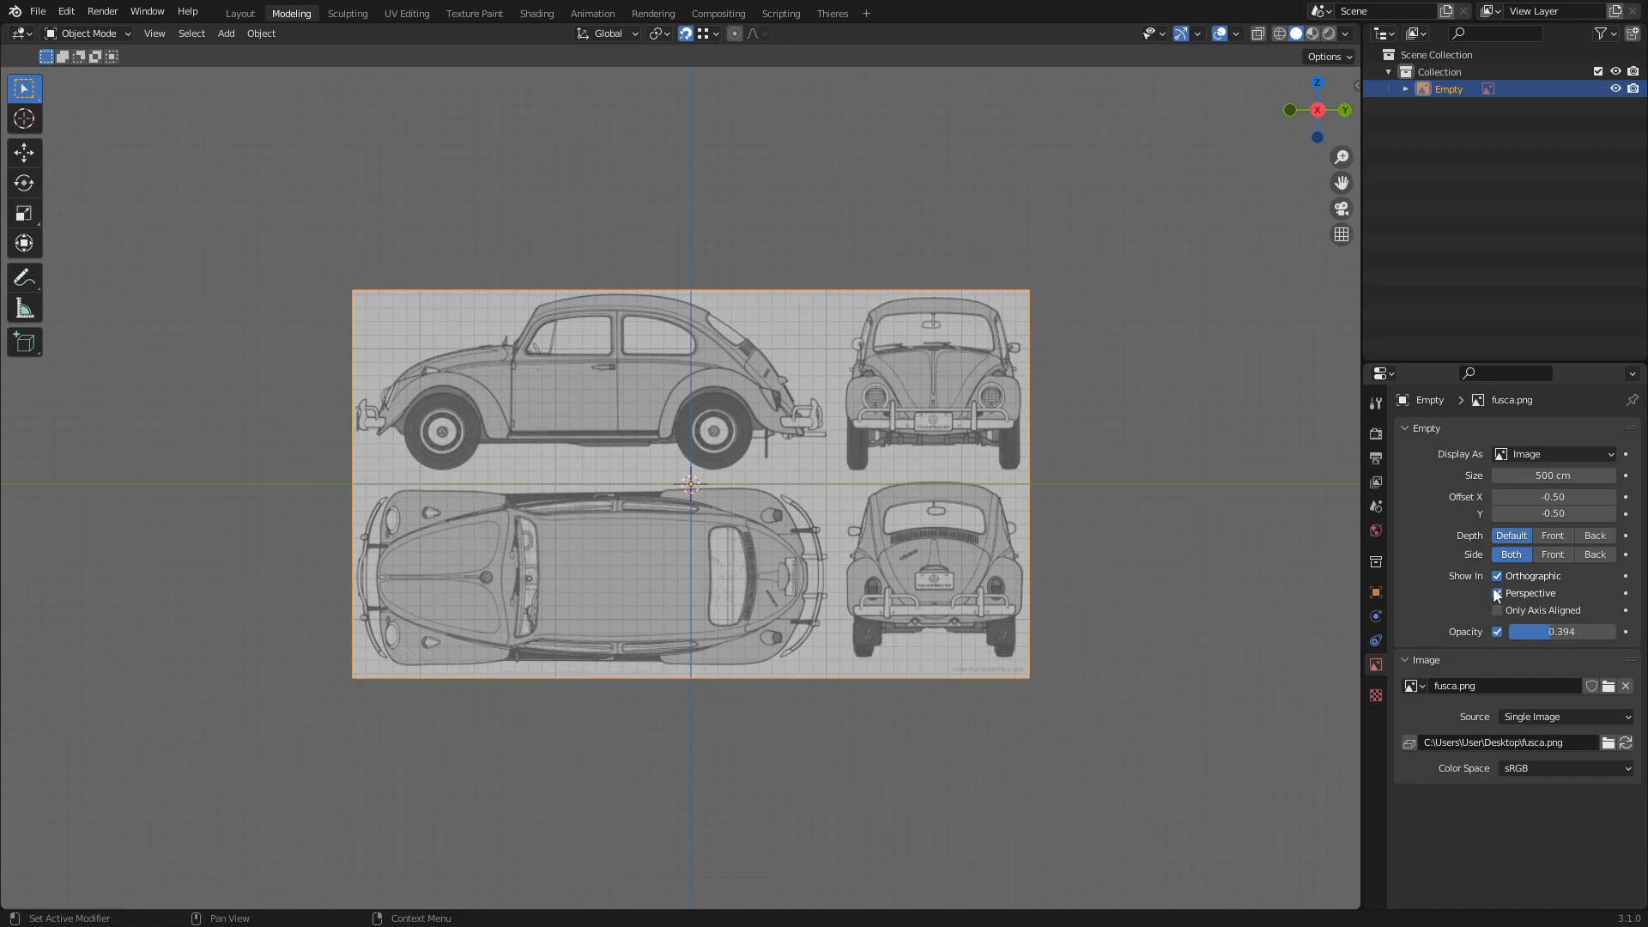
# Hide the reference image in perspective views and check it from the side
pyautogui.moveTo(1219, 580); pyautogui.dragTo(919, 519, button='middle')
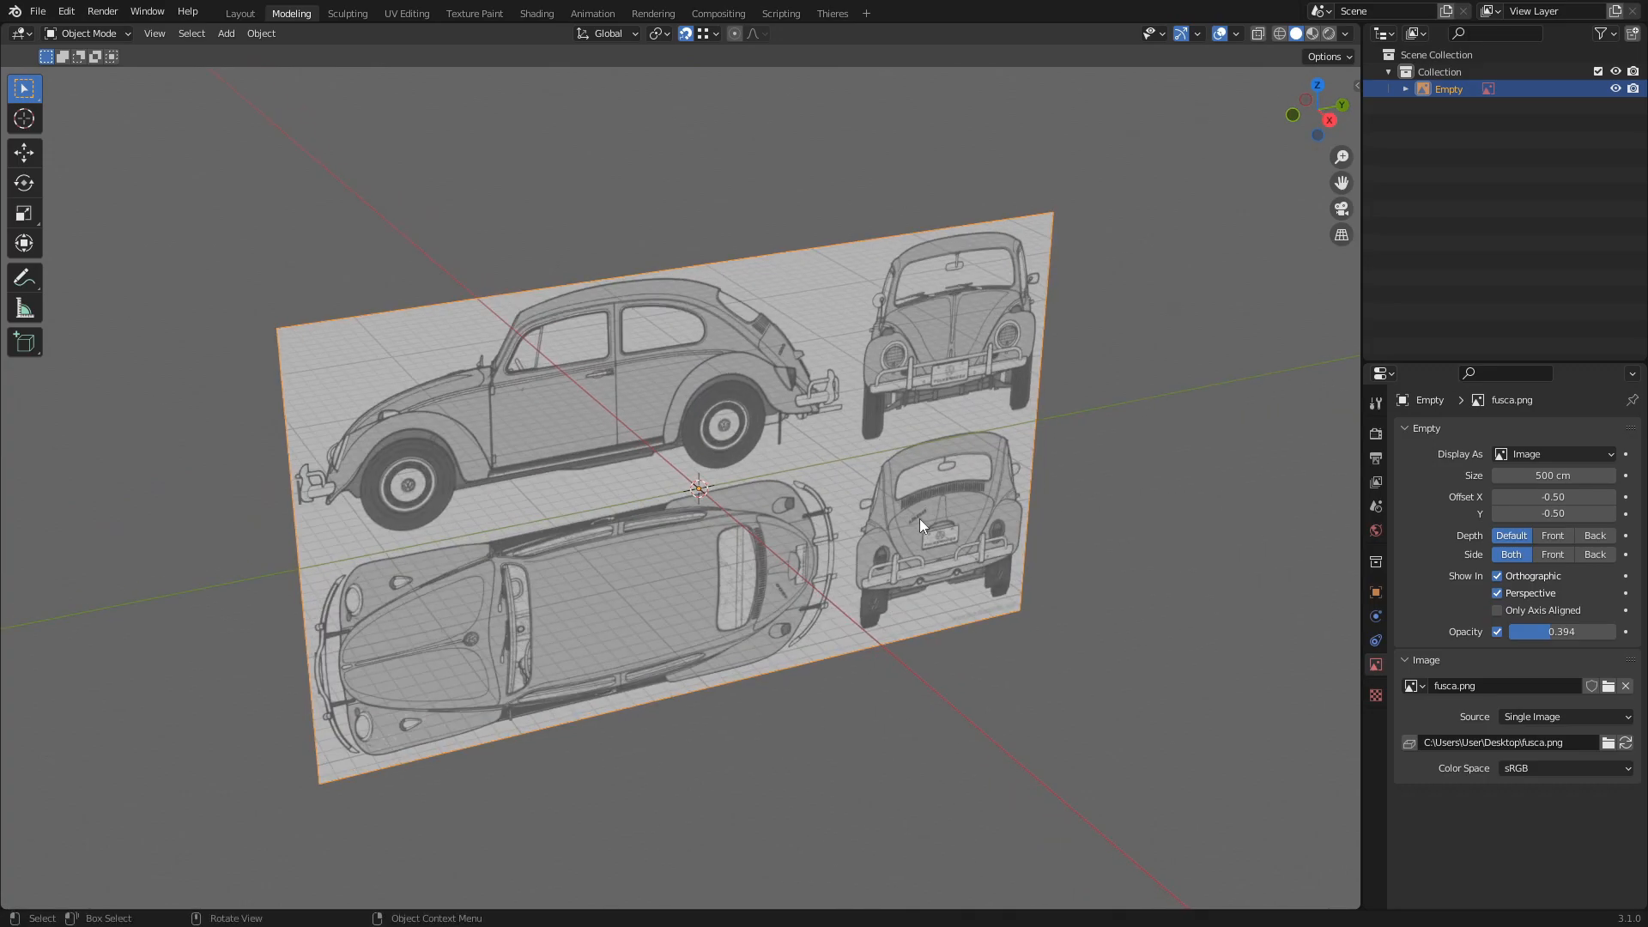
pyautogui.click(1497, 593)
pyautogui.moveTo(798, 386); pyautogui.dragTo(760, 450, button='middle')
pyautogui.scroll(4, 760, 455)
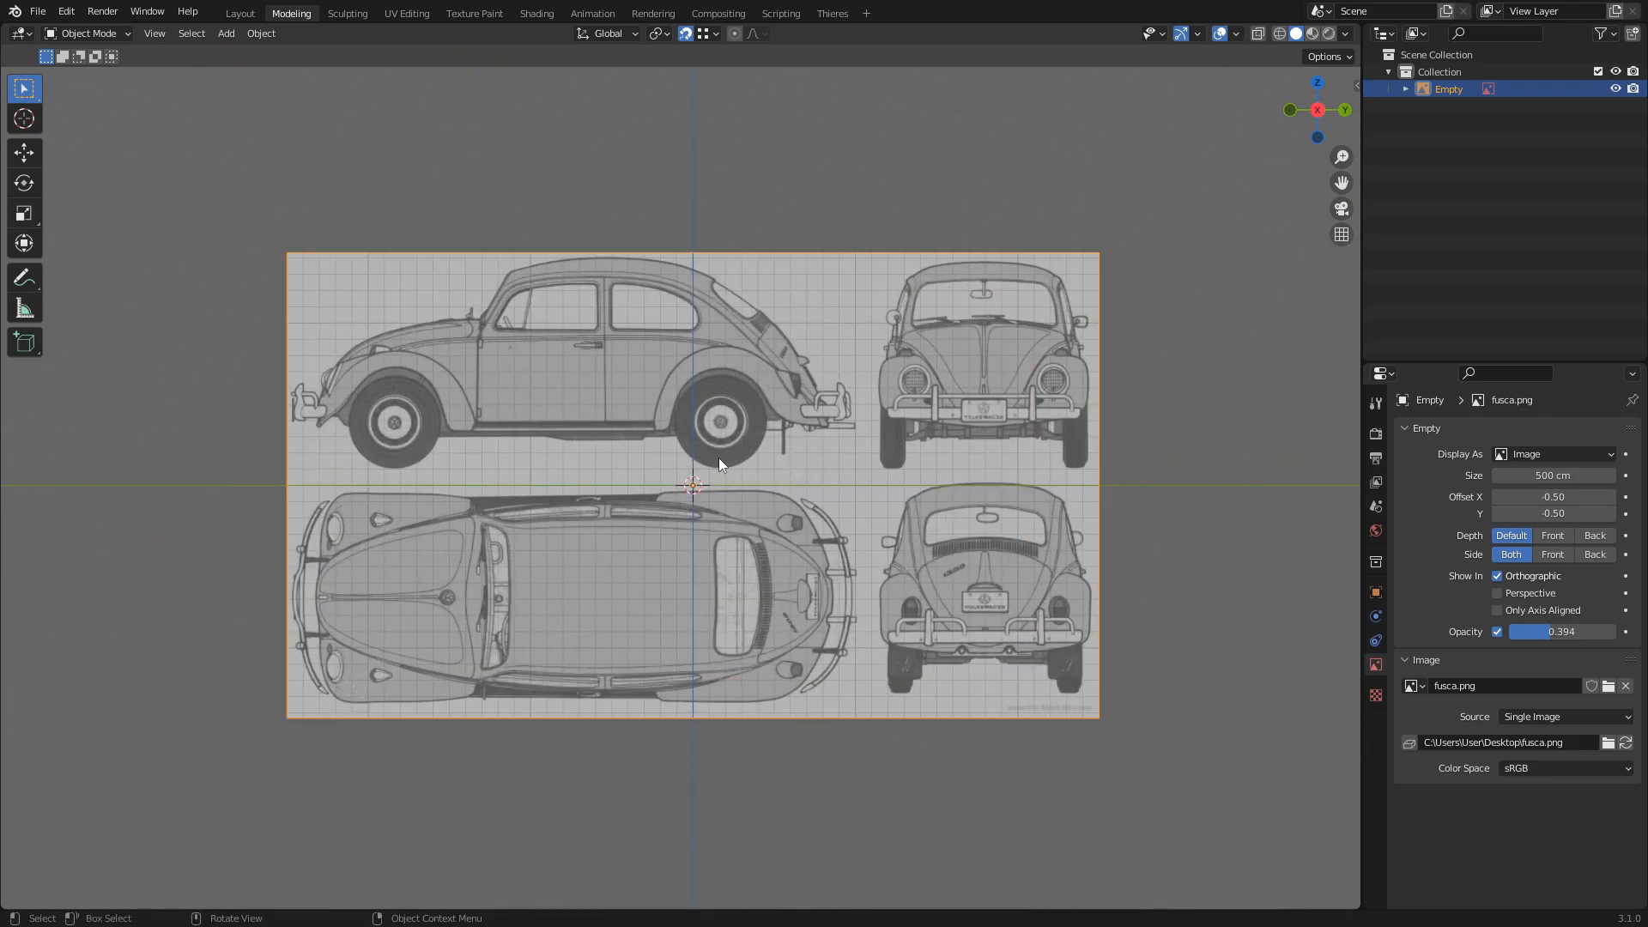
# Show the reference image in perspective views and hide it in orthographic views
pyautogui.click(1498, 593)
pyautogui.click(1497, 575)
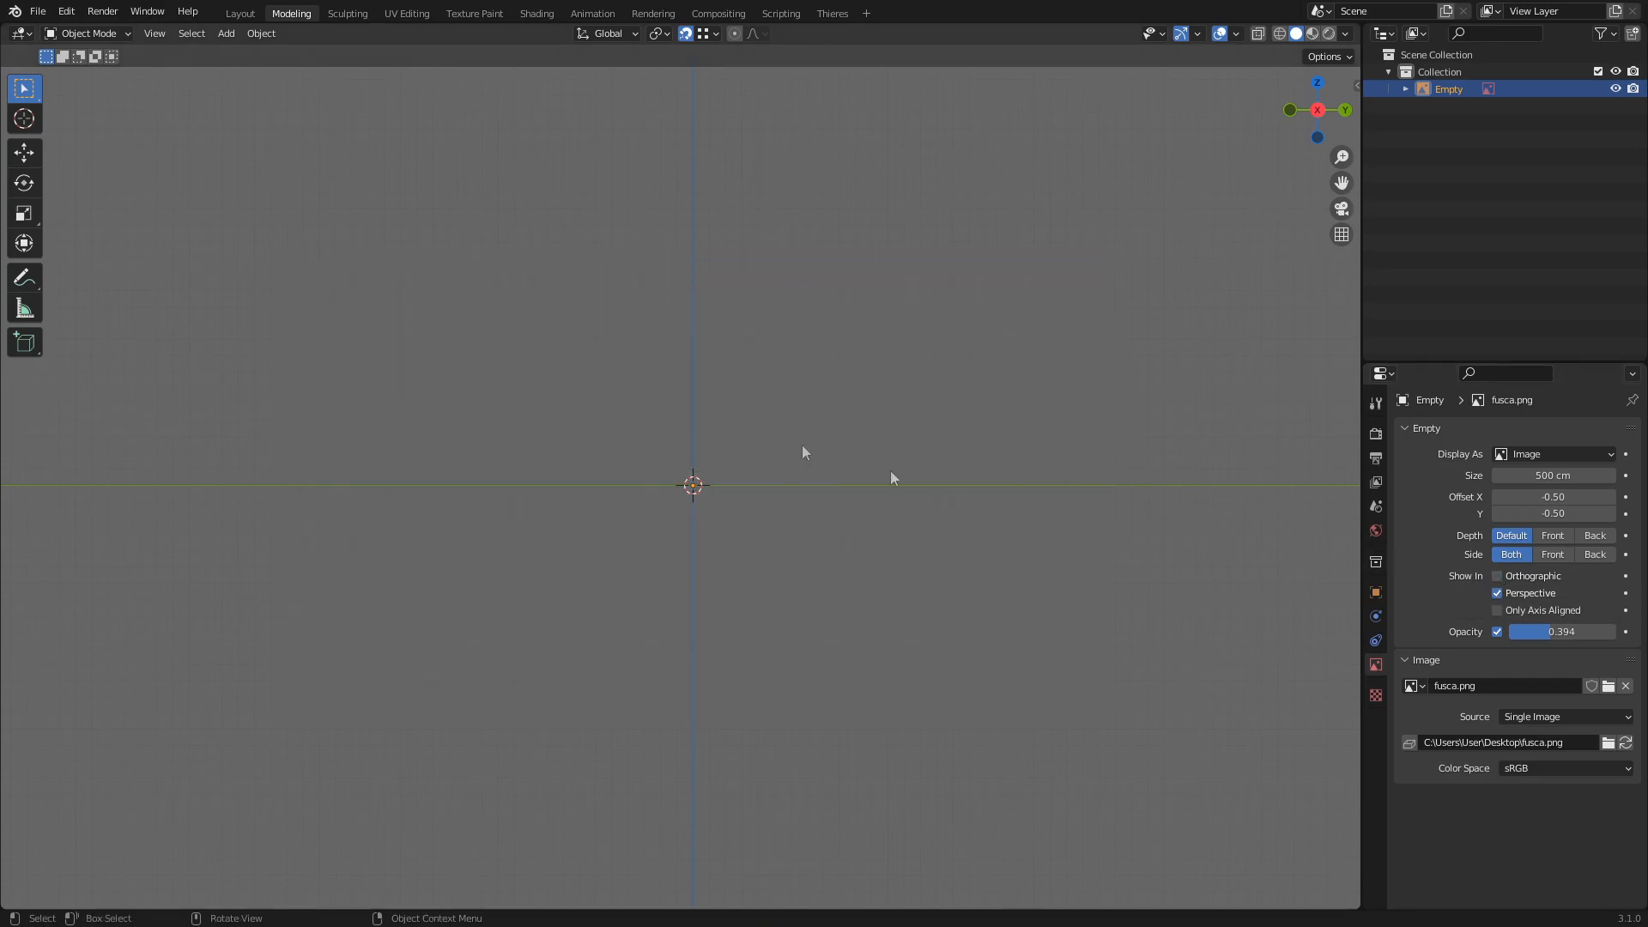
pyautogui.moveTo(672, 415); pyautogui.dragTo(716, 420, button='middle')
# Turn the reference image's orthographic display back on
pyautogui.click(1497, 575)
pyautogui.moveTo(759, 441)
pyautogui.mouseDown(button='middle')
pyautogui.moveTo(745, 518)
pyautogui.moveTo(771, 465)
pyautogui.moveTo(751, 449)
pyautogui.mouseUp(button='middle')
pyautogui.scroll(3, 745, 518)
# Make the car blueprint reference image unselectable in its object visibility settings
pyautogui.click(1044, 431)
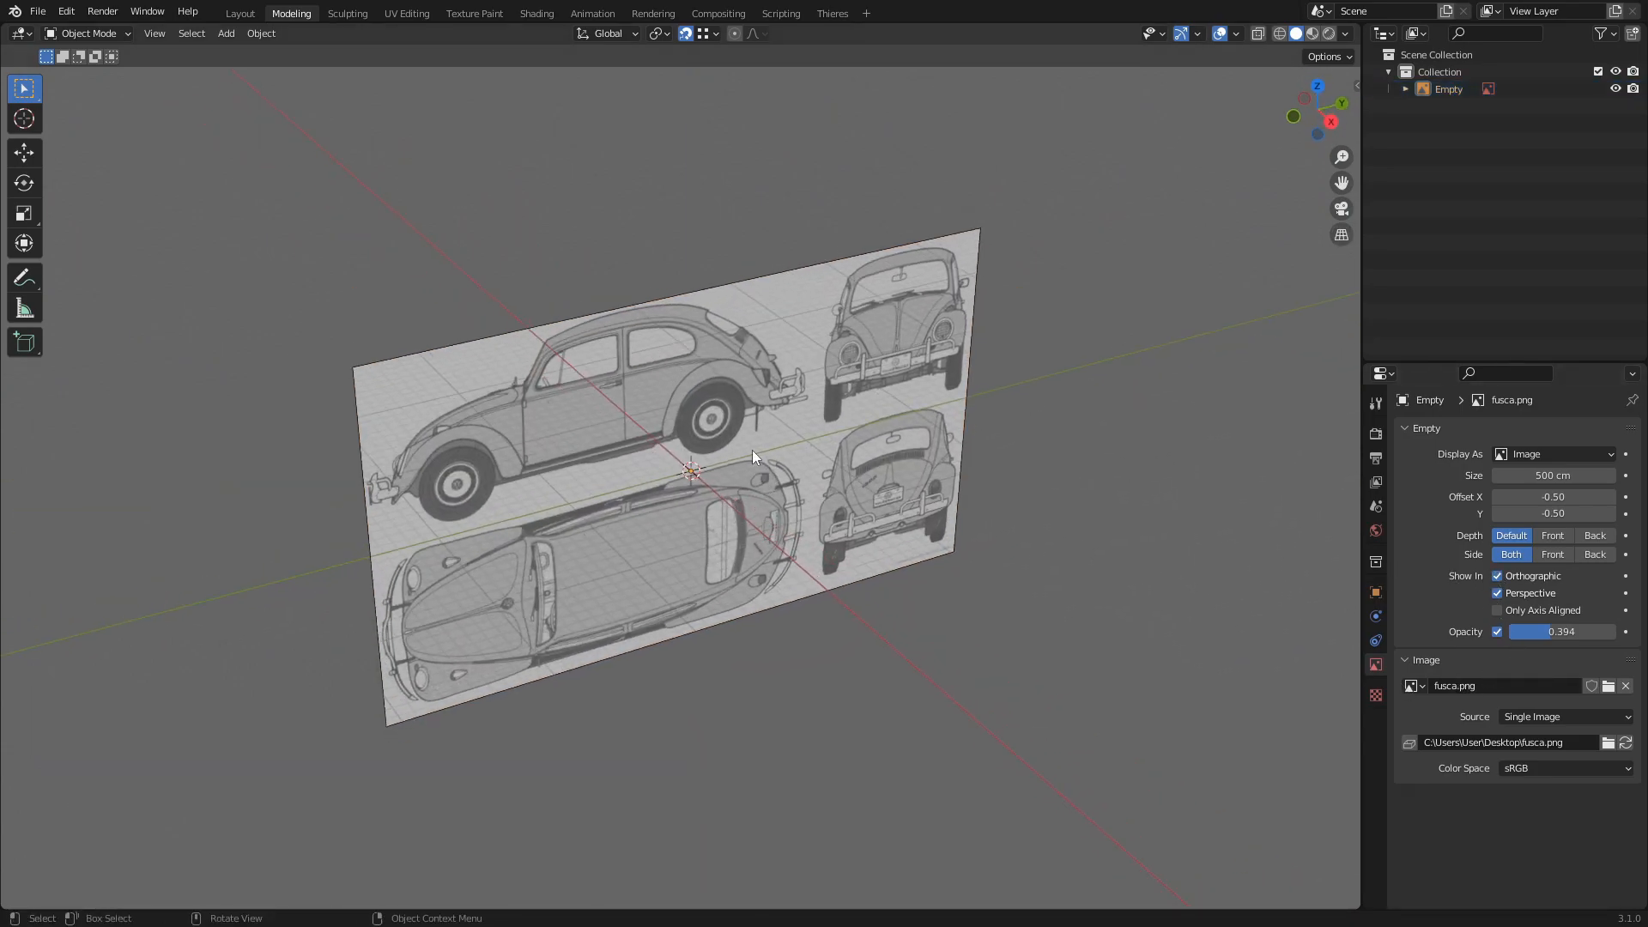
pyautogui.scroll(1, 755, 448)
pyautogui.click(737, 298)
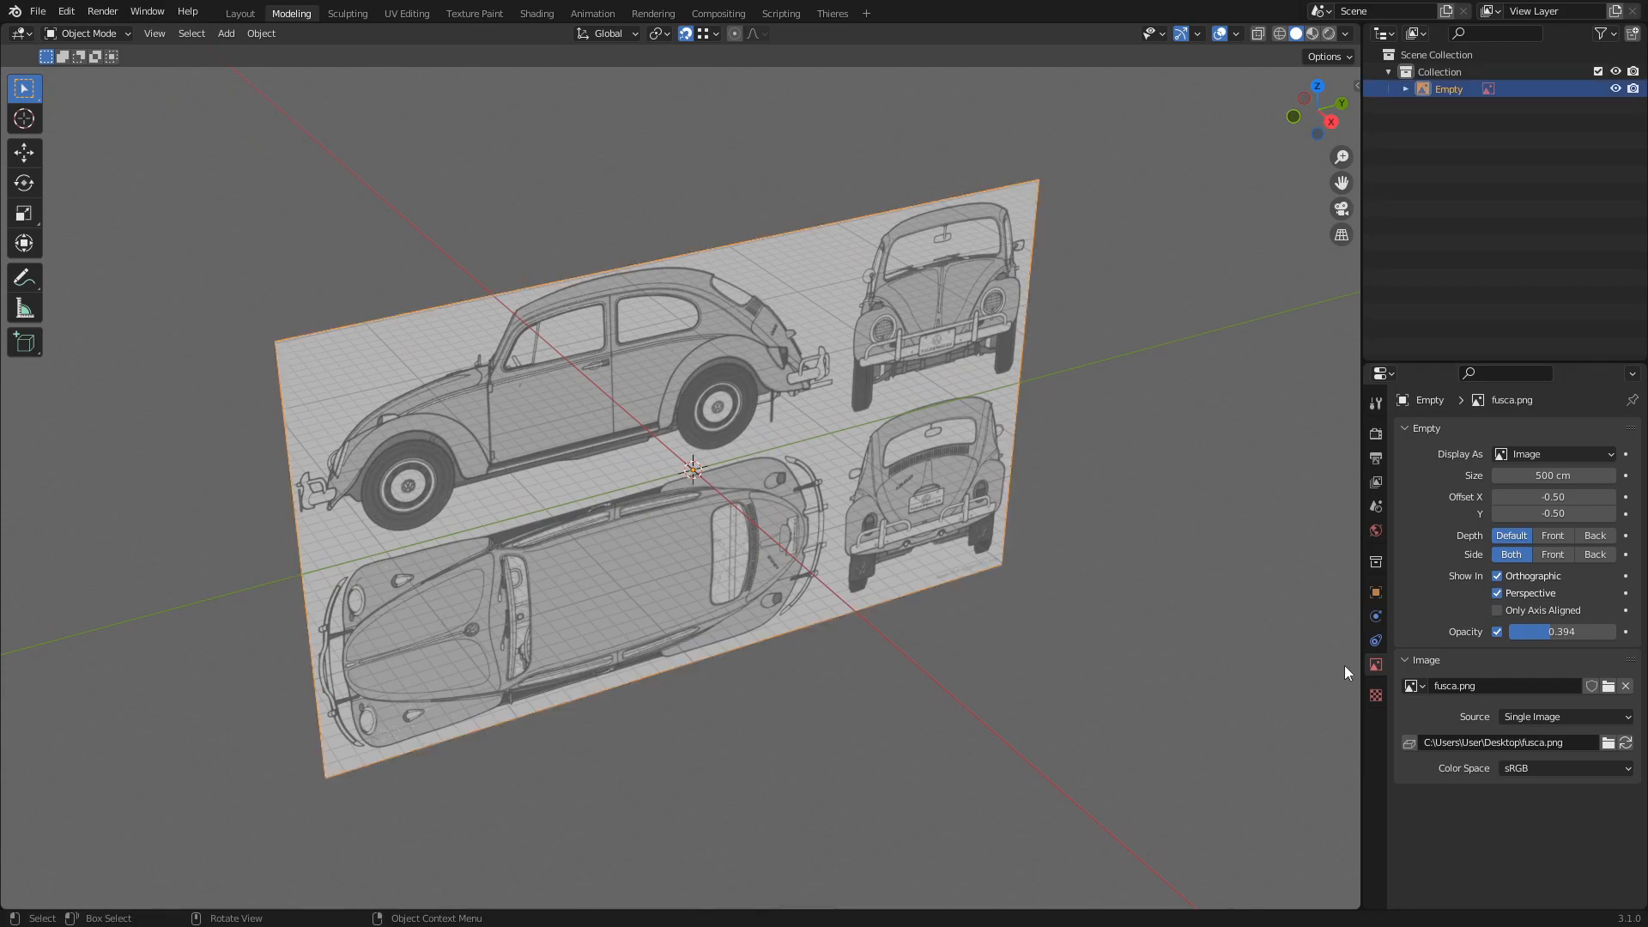
pyautogui.click(1376, 592)
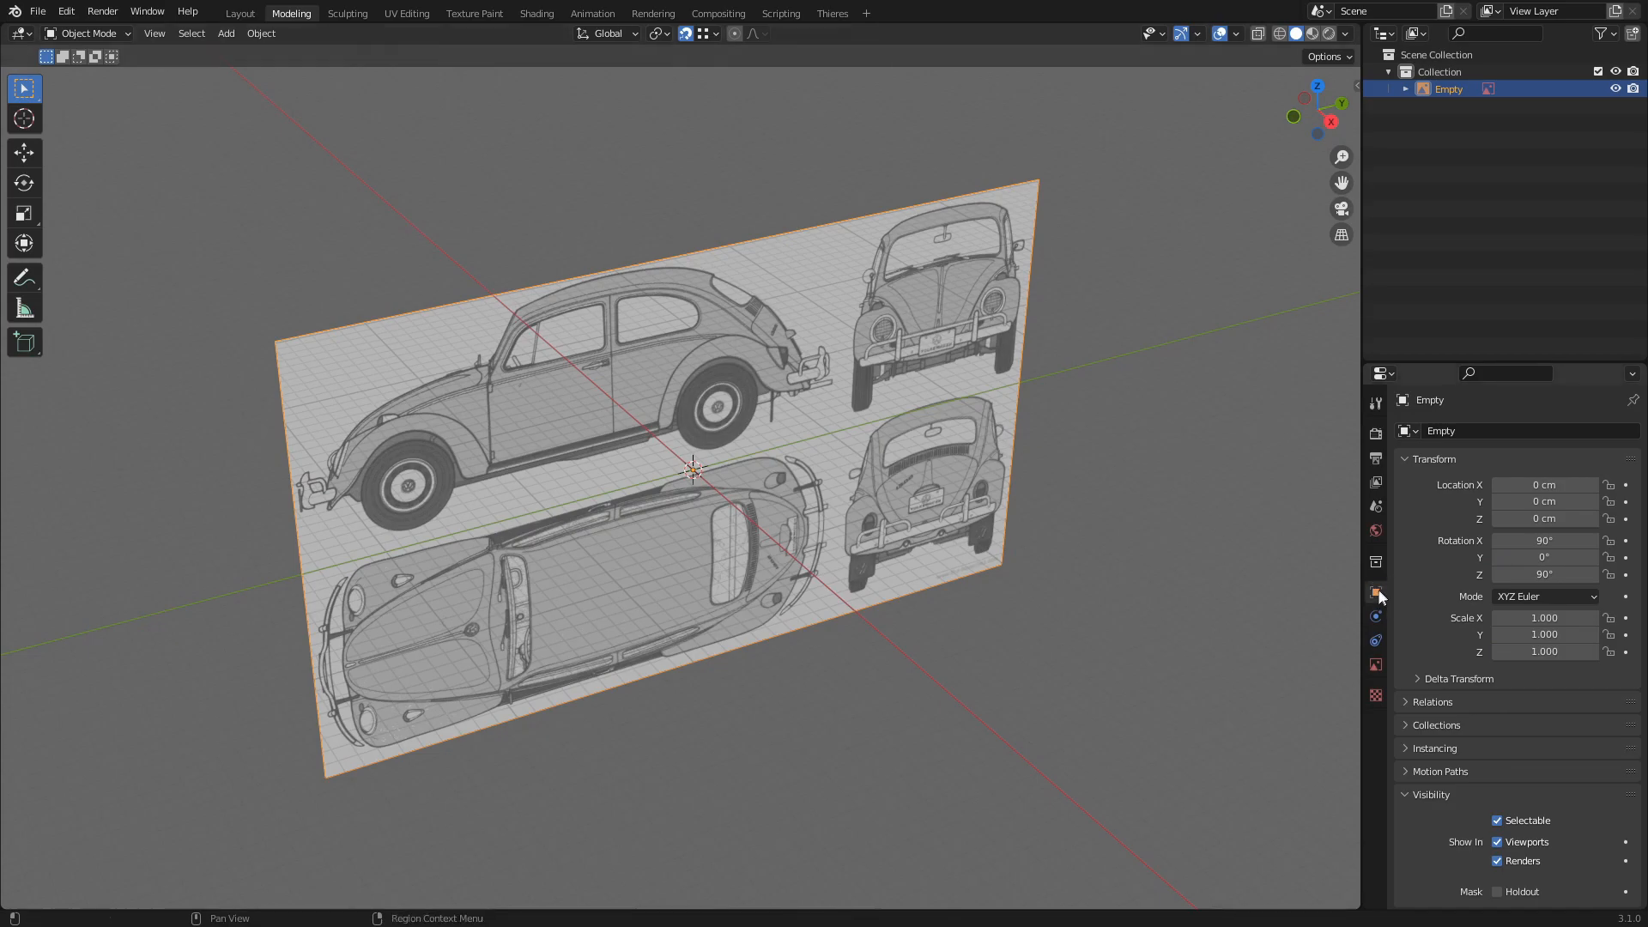
pyautogui.scroll(-5, 1470, 539)
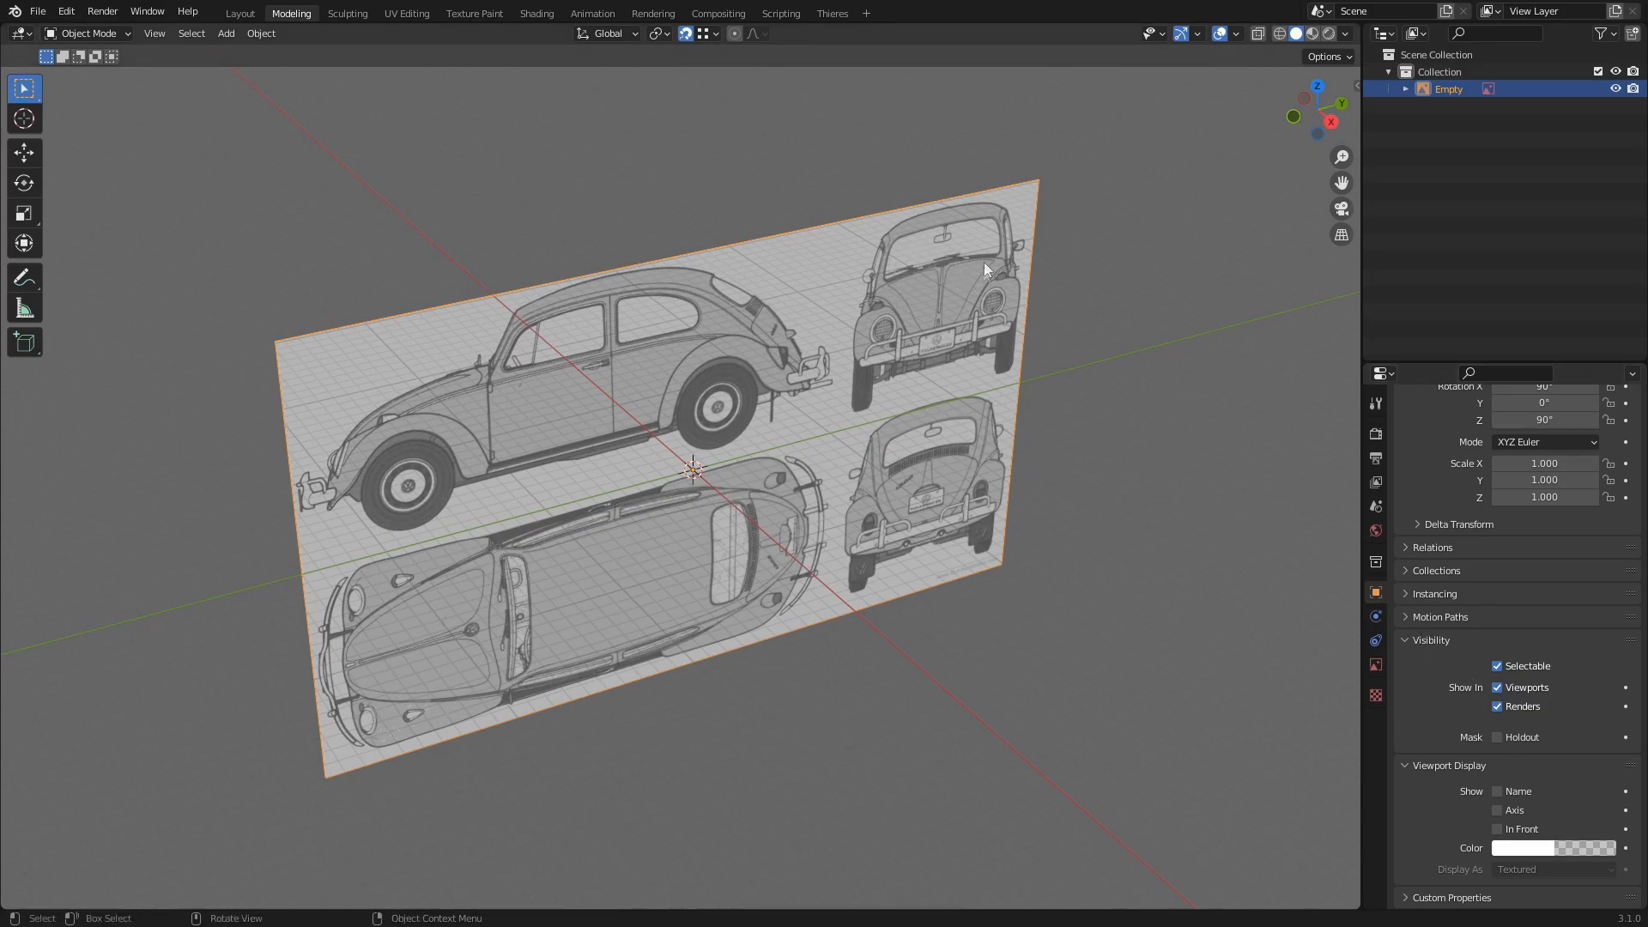
pyautogui.click(1094, 254)
pyautogui.click(941, 229)
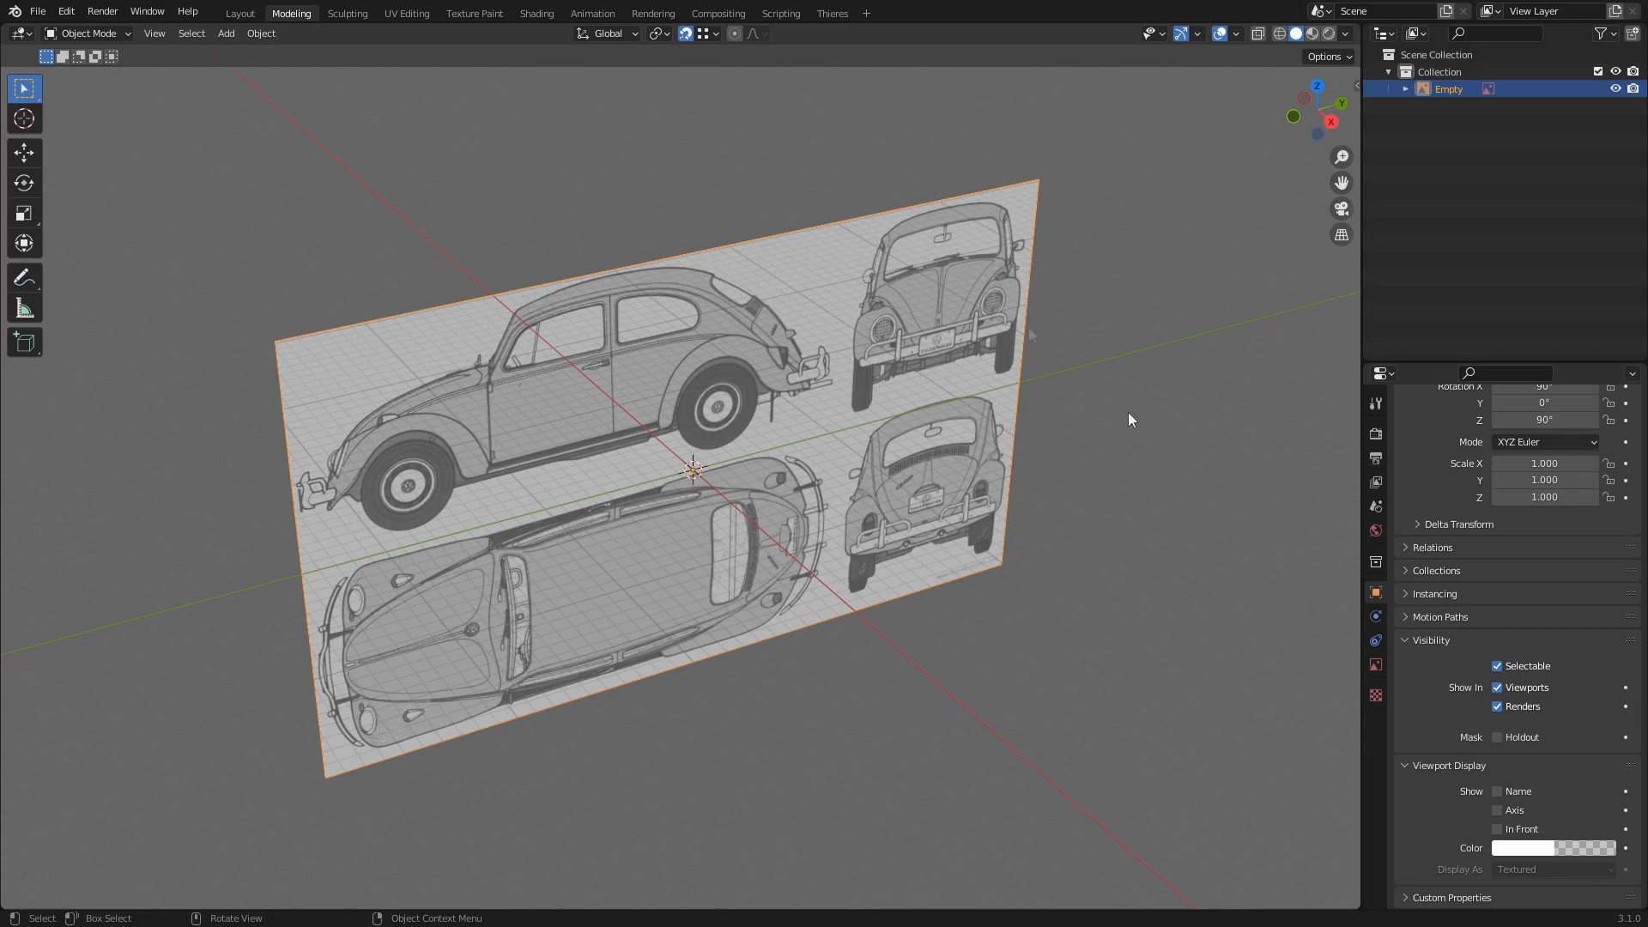
pyautogui.click(1498, 667)
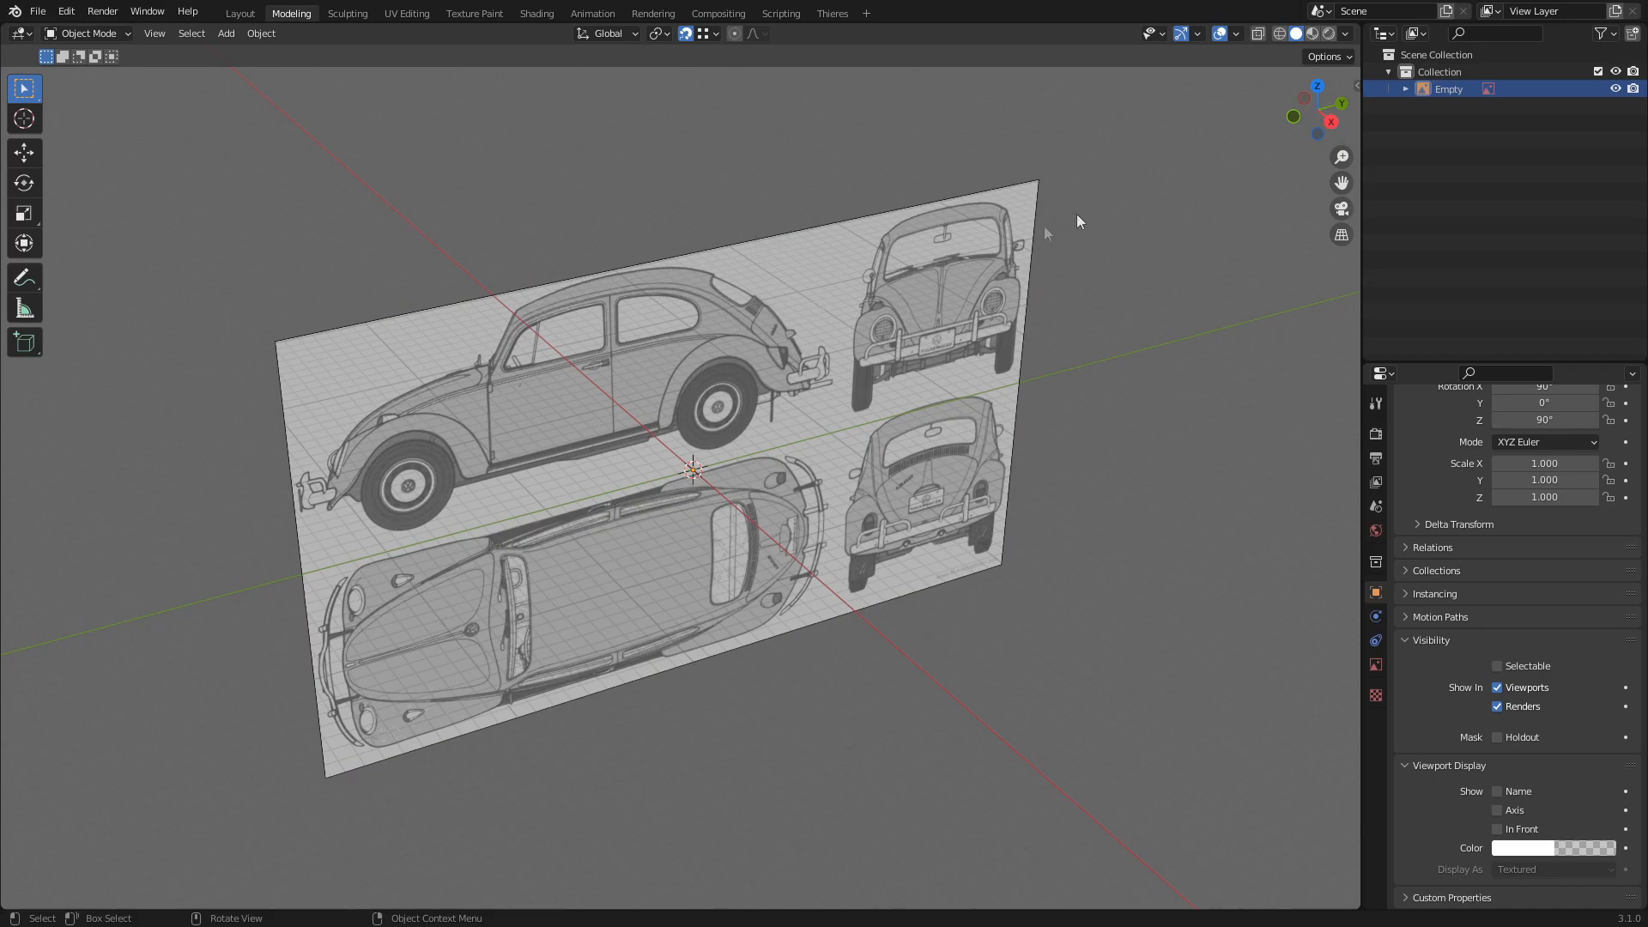
# Examine the unselectable blueprint image from several angles and distances
pyautogui.moveTo(744, 450); pyautogui.dragTo(656, 326, button='middle')
pyautogui.scroll(2, 686, 424)
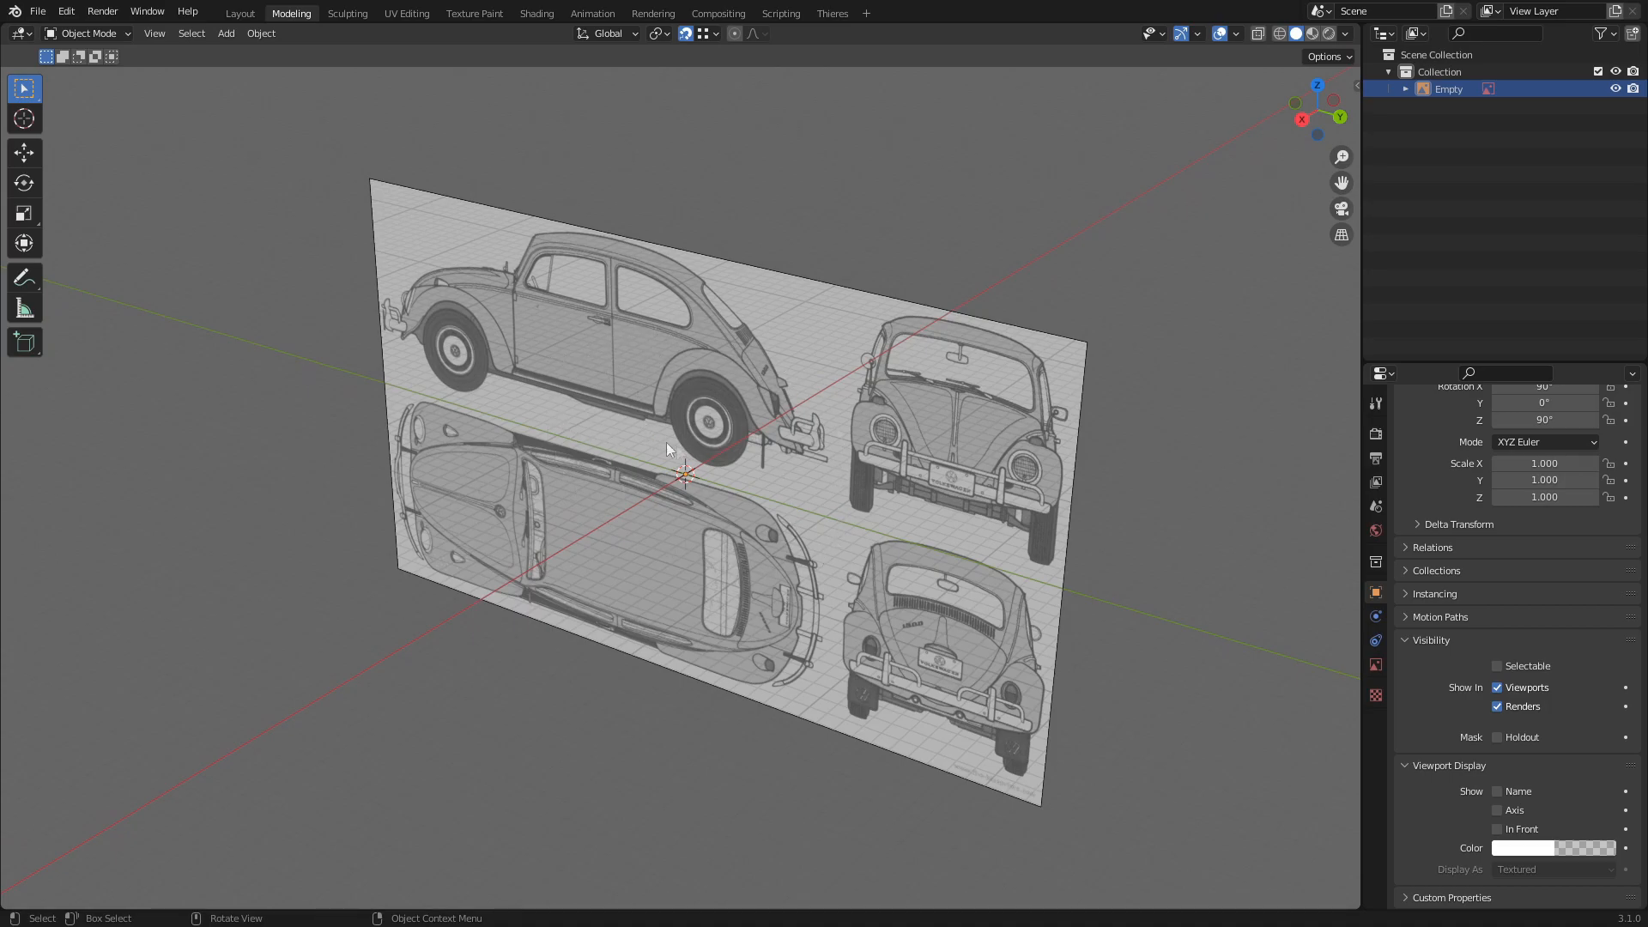
pyautogui.moveTo(615, 377); pyautogui.dragTo(600, 391, button='middle')
pyautogui.scroll(1, 600, 391)
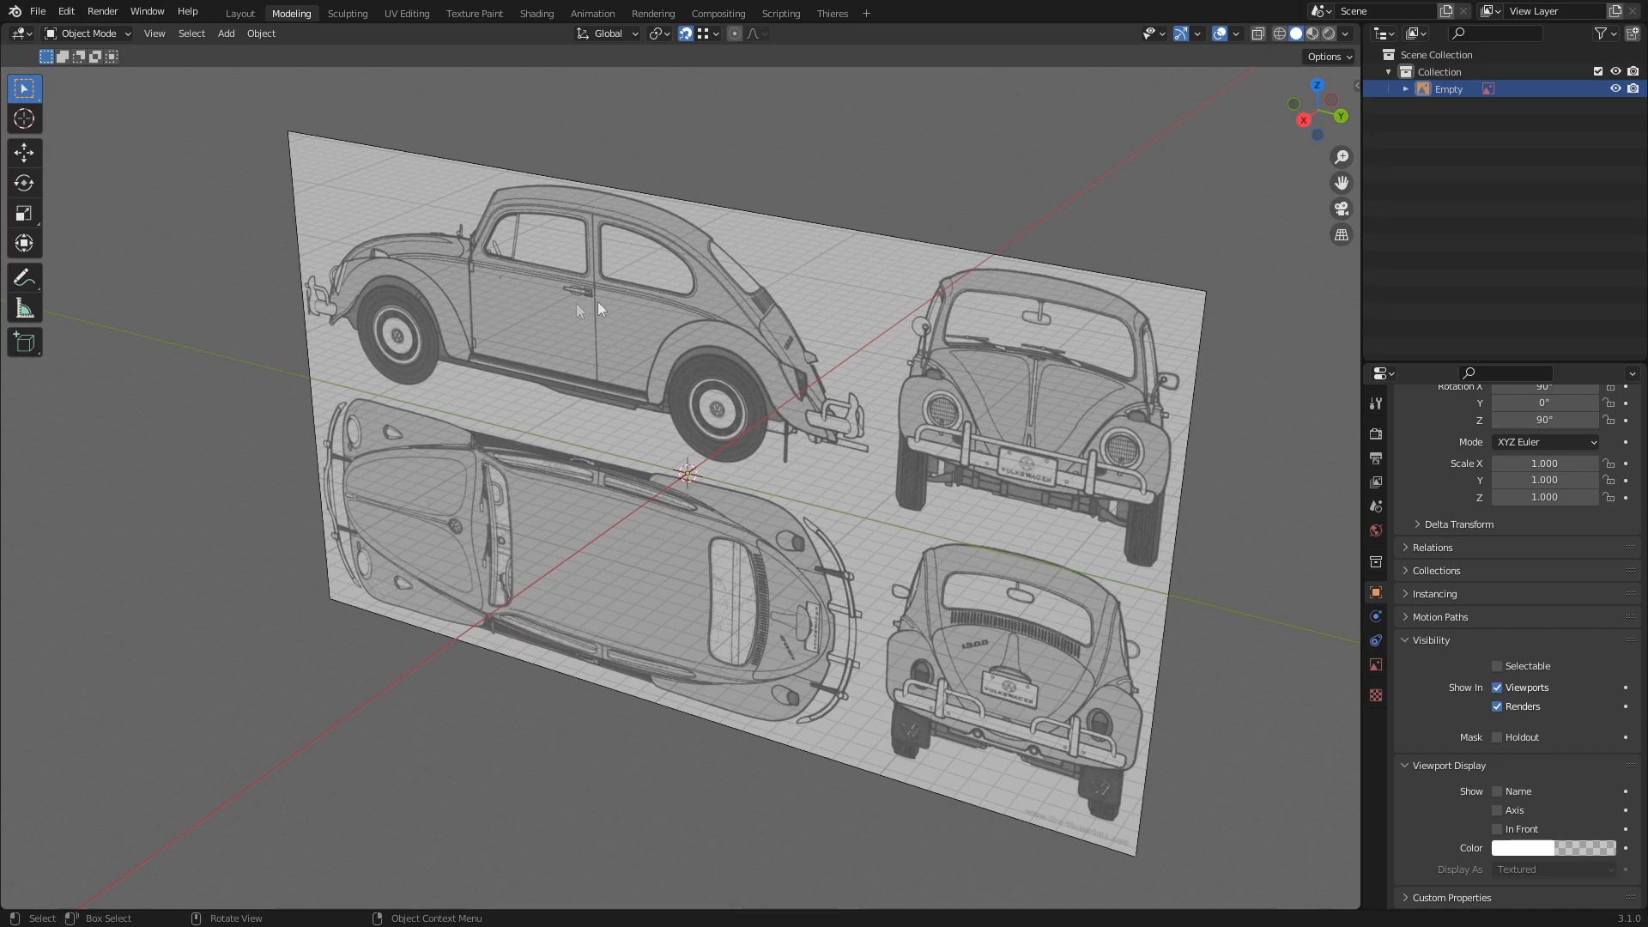
pyautogui.moveTo(492, 295); pyautogui.dragTo(709, 385, button='middle')
pyautogui.scroll(-3, 662, 359)
pyautogui.scroll(1, 672, 385)
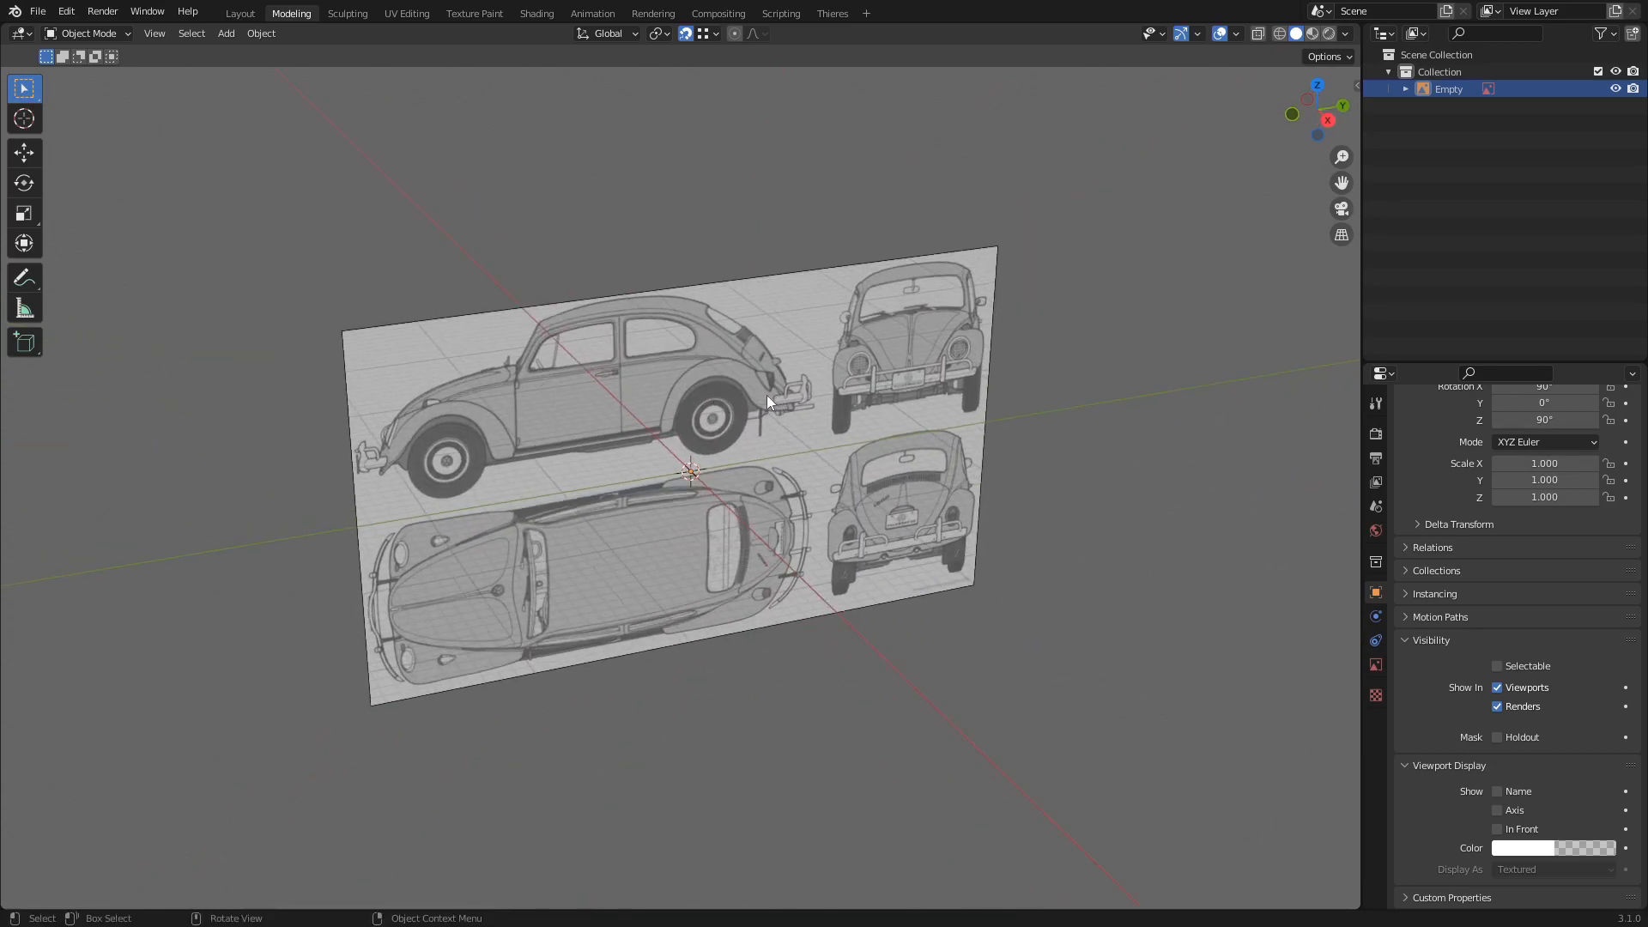
pyautogui.scroll(2, 766, 399)
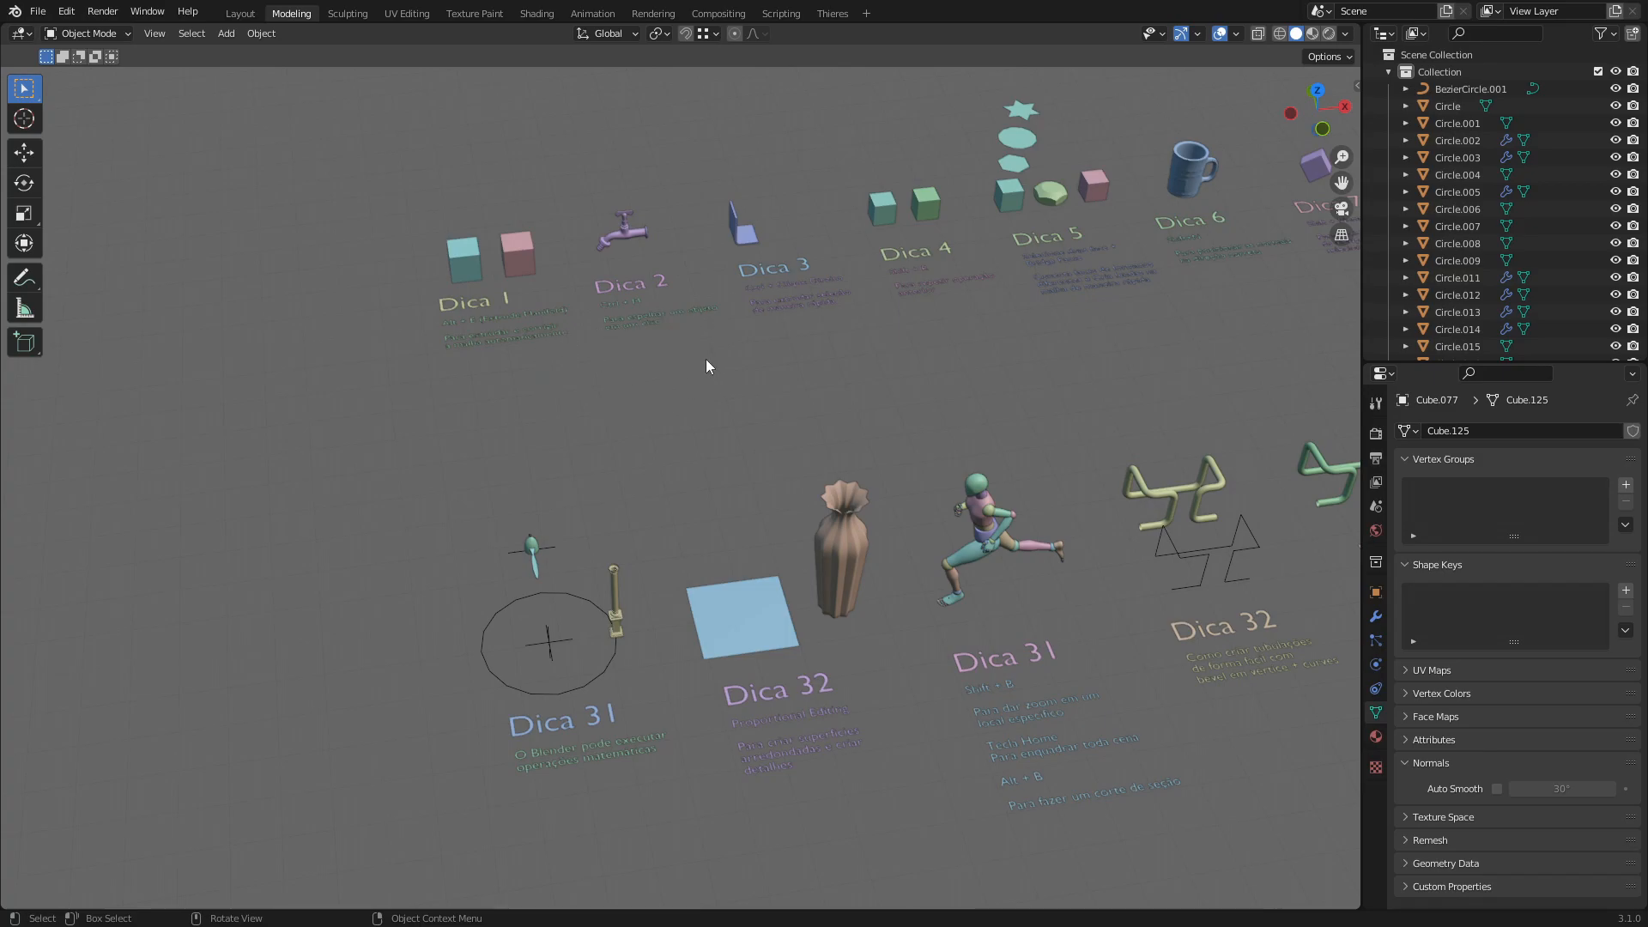
# Look over the rows of numbered tip models in the tips scene, framing everything and closing in on the vase and running figure
pyautogui.moveTo(742, 398); pyautogui.dragTo(760, 462, button='middle')
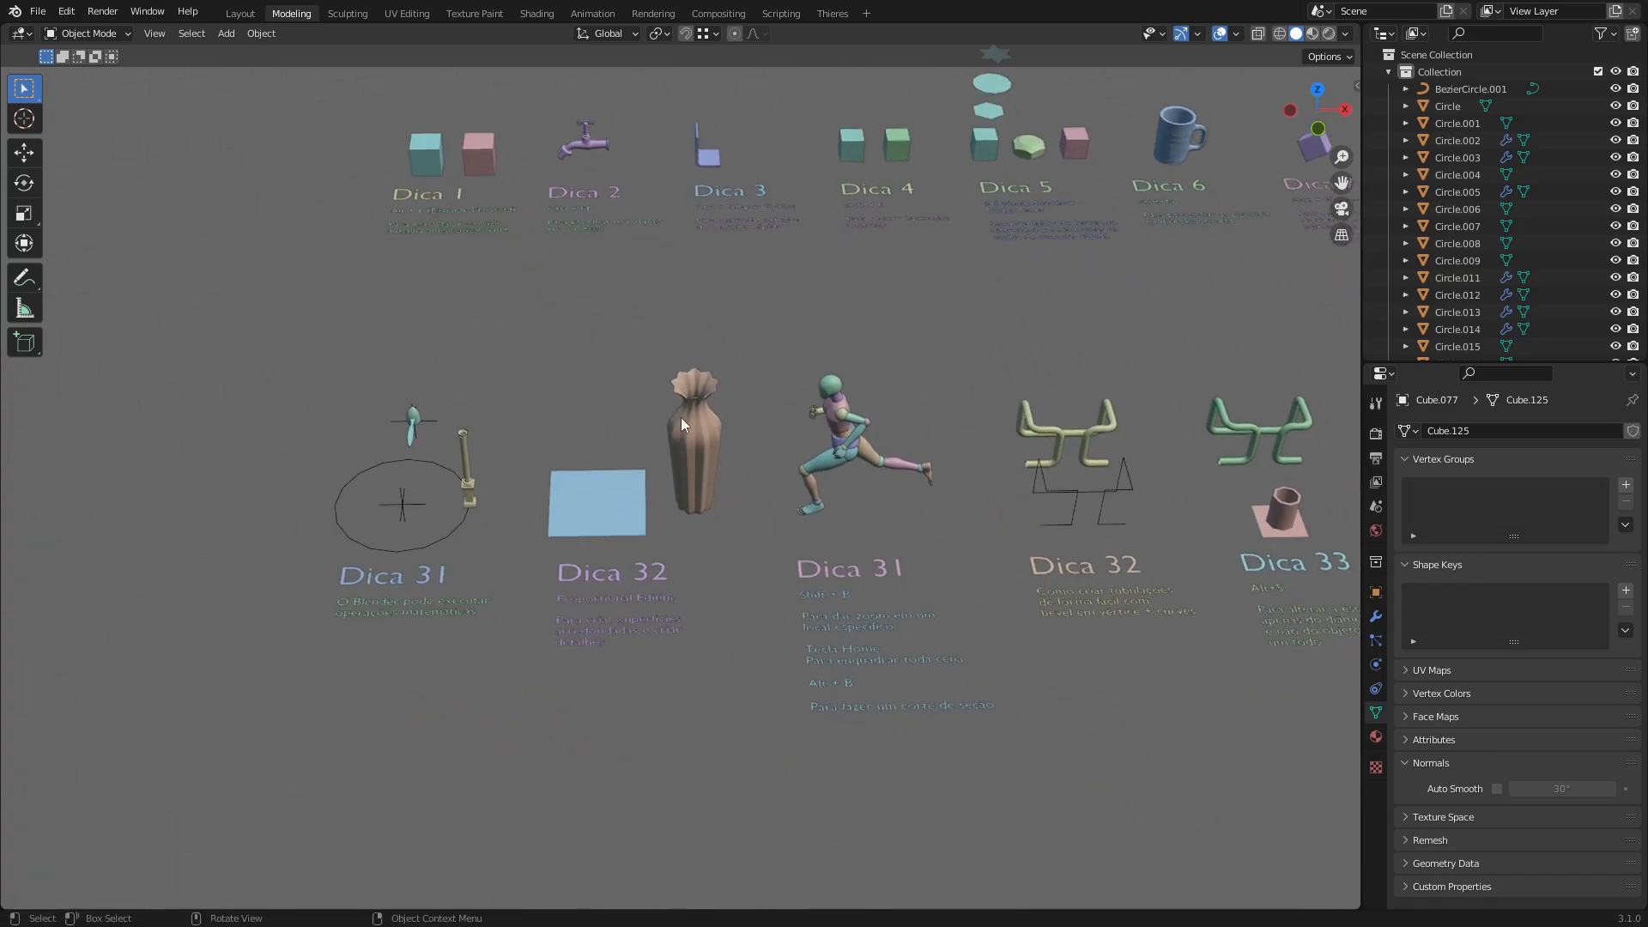
pyautogui.scroll(1, 442, 504)
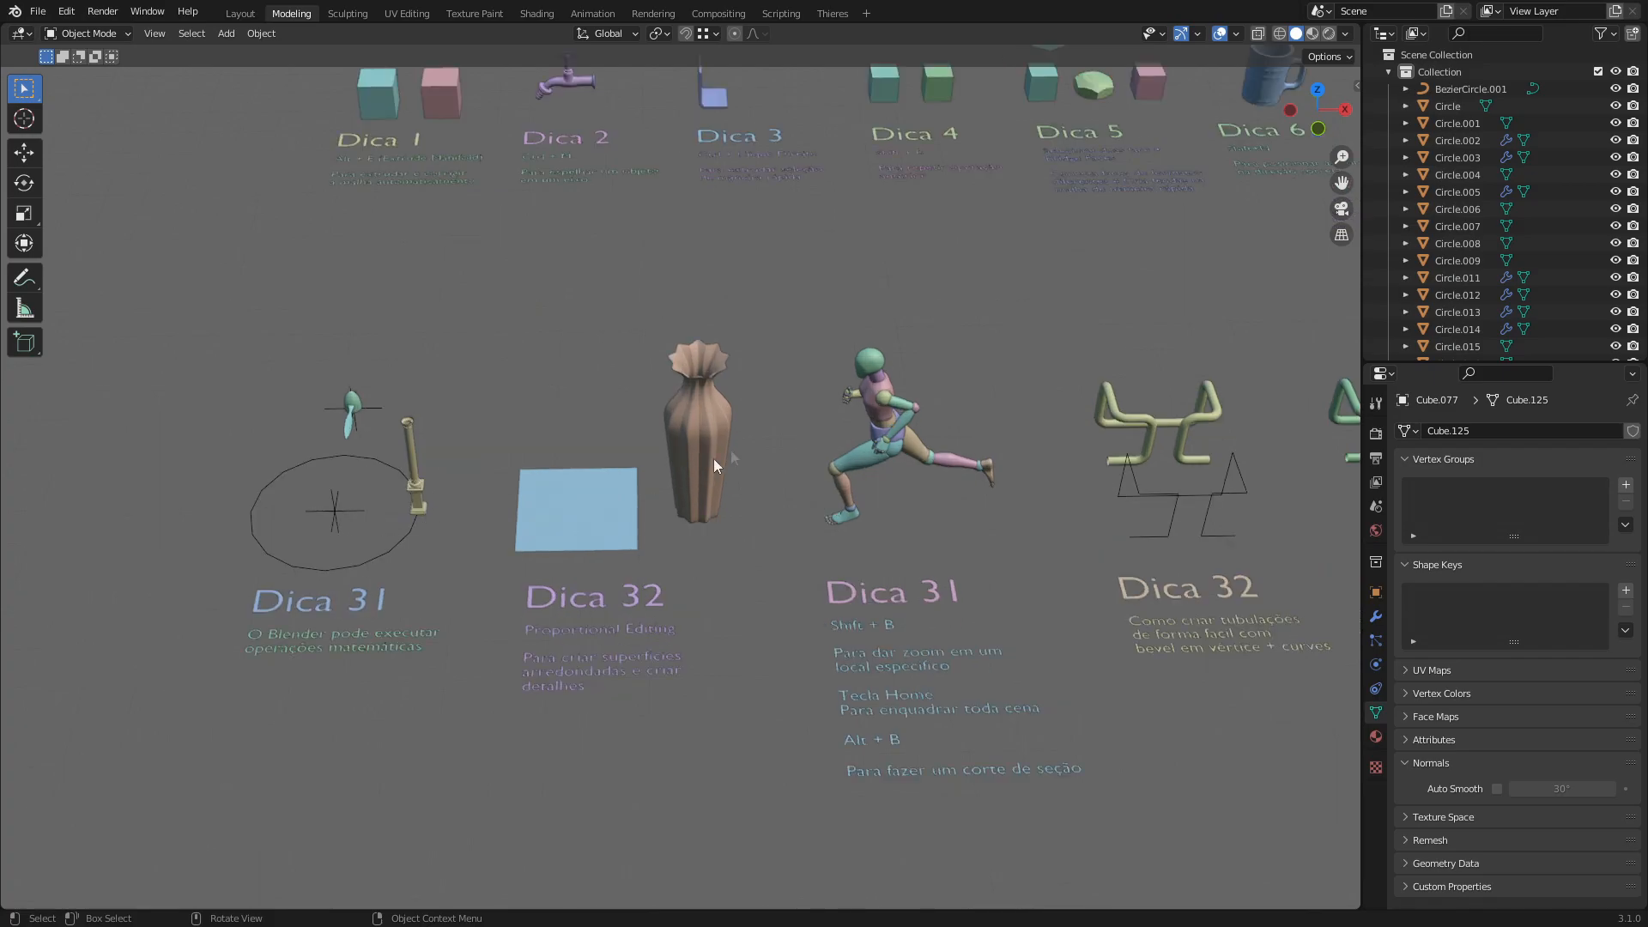
pyautogui.hotkey('shift', 'c')
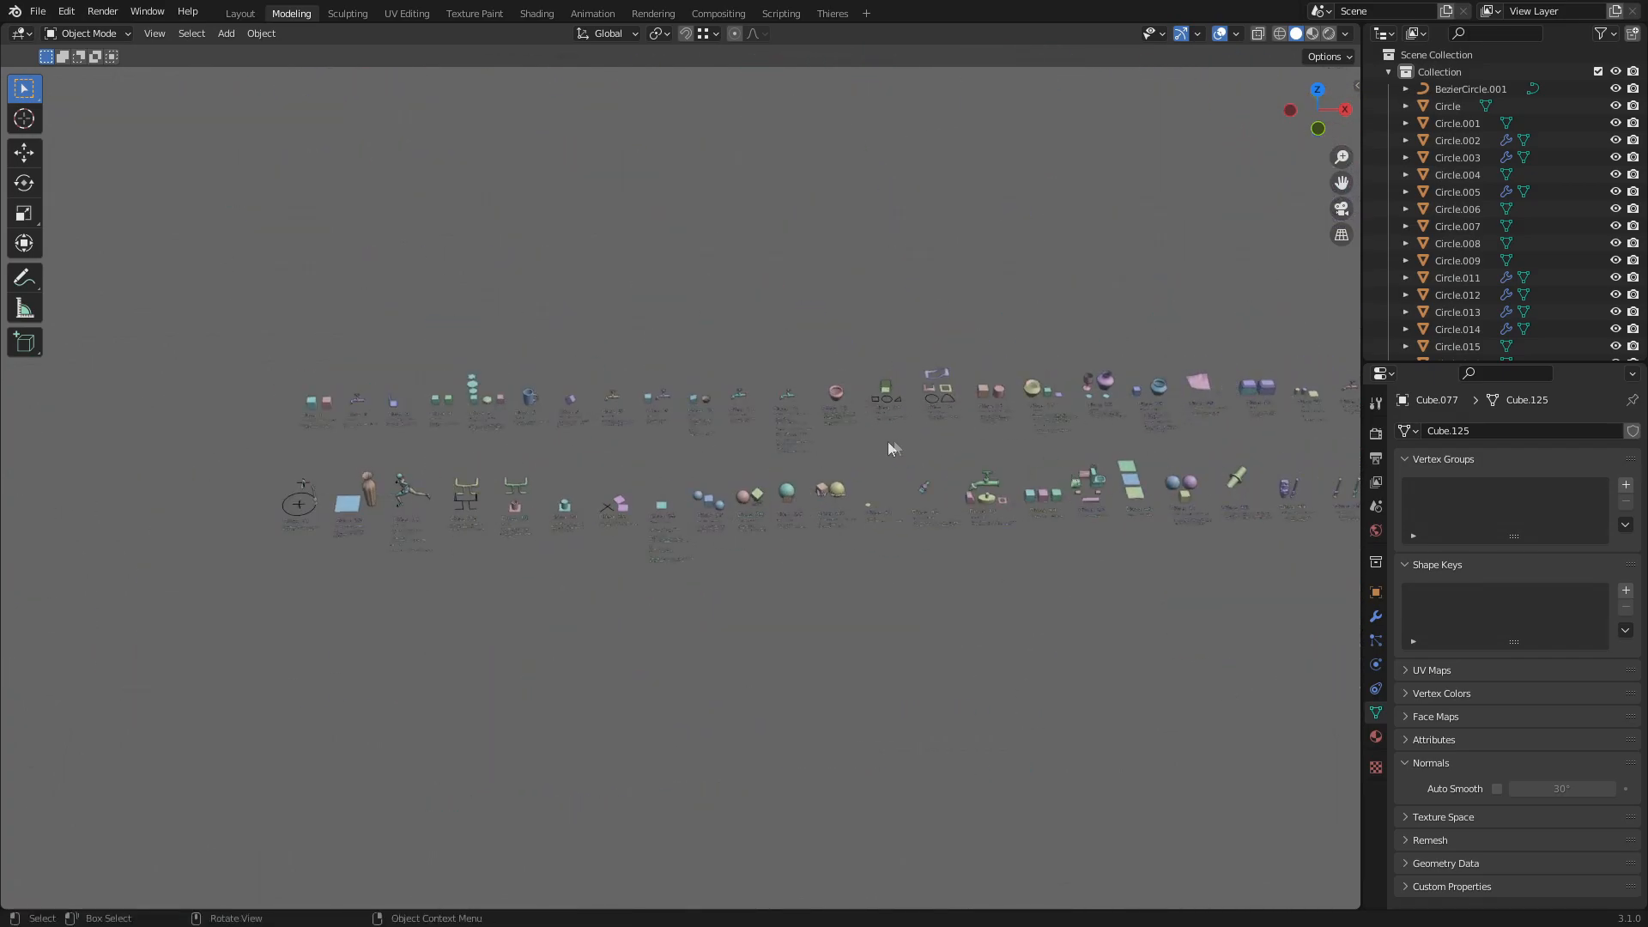
pyautogui.keyDown('shift'); pyautogui.moveTo(1002, 467); pyautogui.dragTo(745, 469, button='middle'); pyautogui.keyUp('shift')
pyautogui.keyDown('shift'); pyautogui.moveTo(942, 469); pyautogui.dragTo(1064, 374, button='middle'); pyautogui.keyUp('shift')
pyautogui.scroll(3, 407, 461)
pyautogui.keyDown('shift'); pyautogui.moveTo(404, 461); pyautogui.dragTo(953, 463, button='middle'); pyautogui.keyUp('shift')
pyautogui.scroll(3, 456, 441)
pyautogui.keyDown('shift'); pyautogui.moveTo(352, 420); pyautogui.dragTo(707, 419, button='middle'); pyautogui.keyUp('shift')
pyautogui.scroll(3, 711, 462)
pyautogui.keyDown('shift'); pyautogui.moveTo(653, 333); pyautogui.dragTo(728, 528, button='middle'); pyautogui.keyUp('shift')
pyautogui.scroll(1, 692, 526)
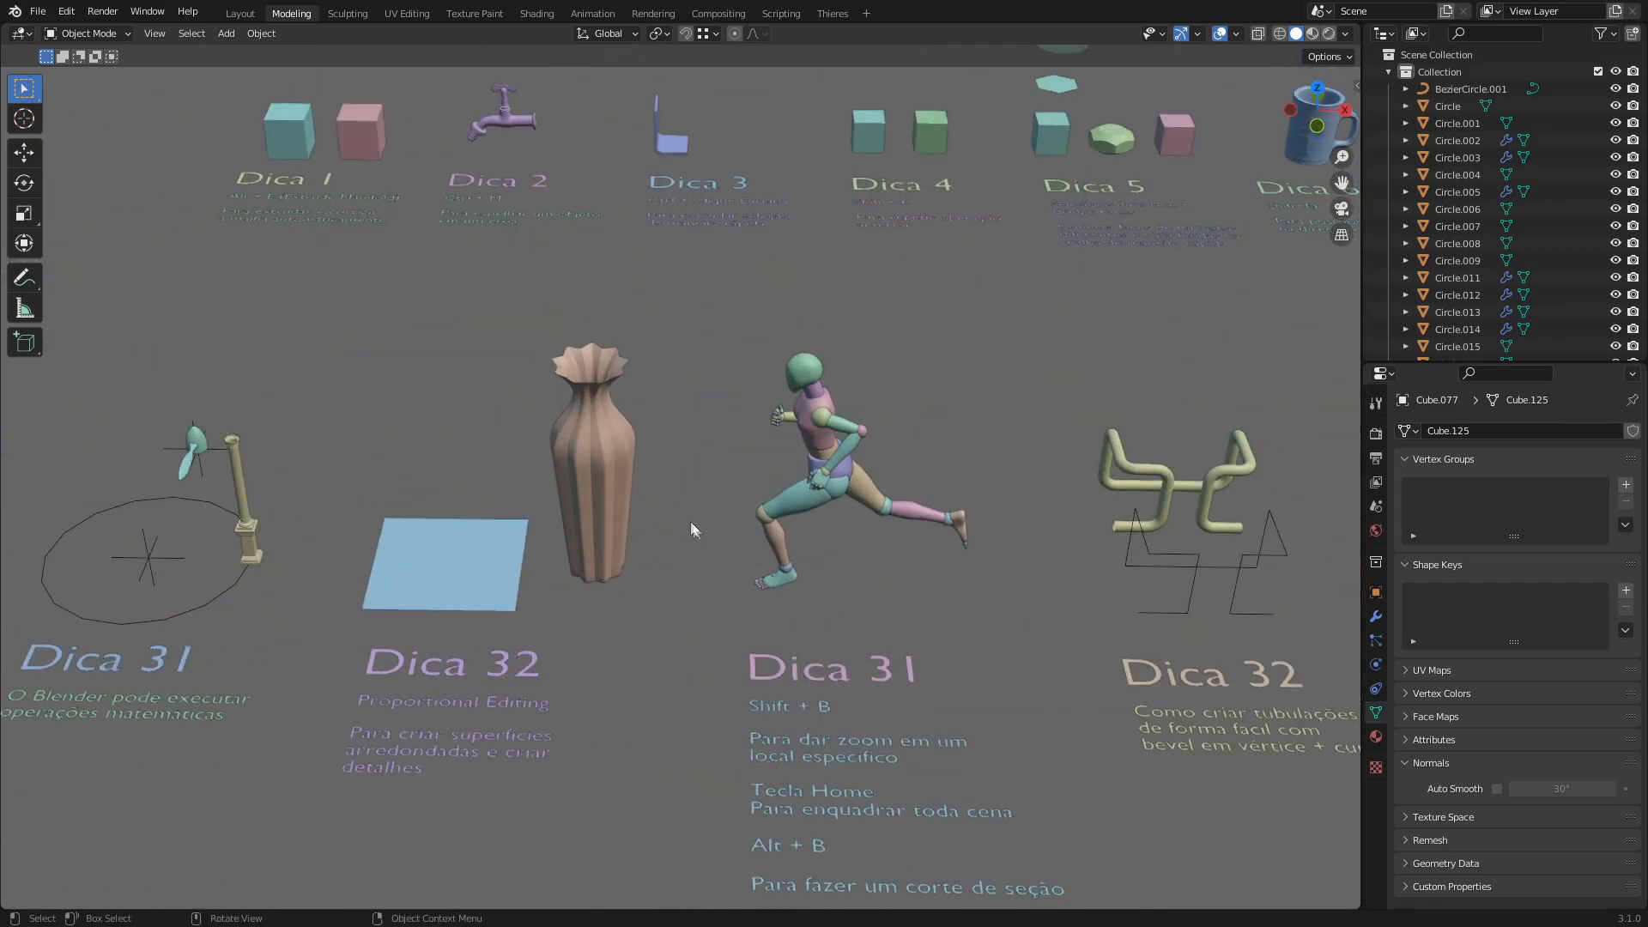
# Preview the tips scene with solid shading color set to Single, and restore the Random colors
pyautogui.scroll(-4, 651, 464)
pyautogui.keyDown('shift'); pyautogui.moveTo(721, 378); pyautogui.dragTo(713, 442, button='middle'); pyautogui.keyUp('shift')
pyautogui.scroll(-1, 653, 434)
pyautogui.keyDown('shift'); pyautogui.moveTo(726, 429); pyautogui.dragTo(686, 418, button='middle'); pyautogui.keyUp('shift')
pyautogui.click(1345, 35)
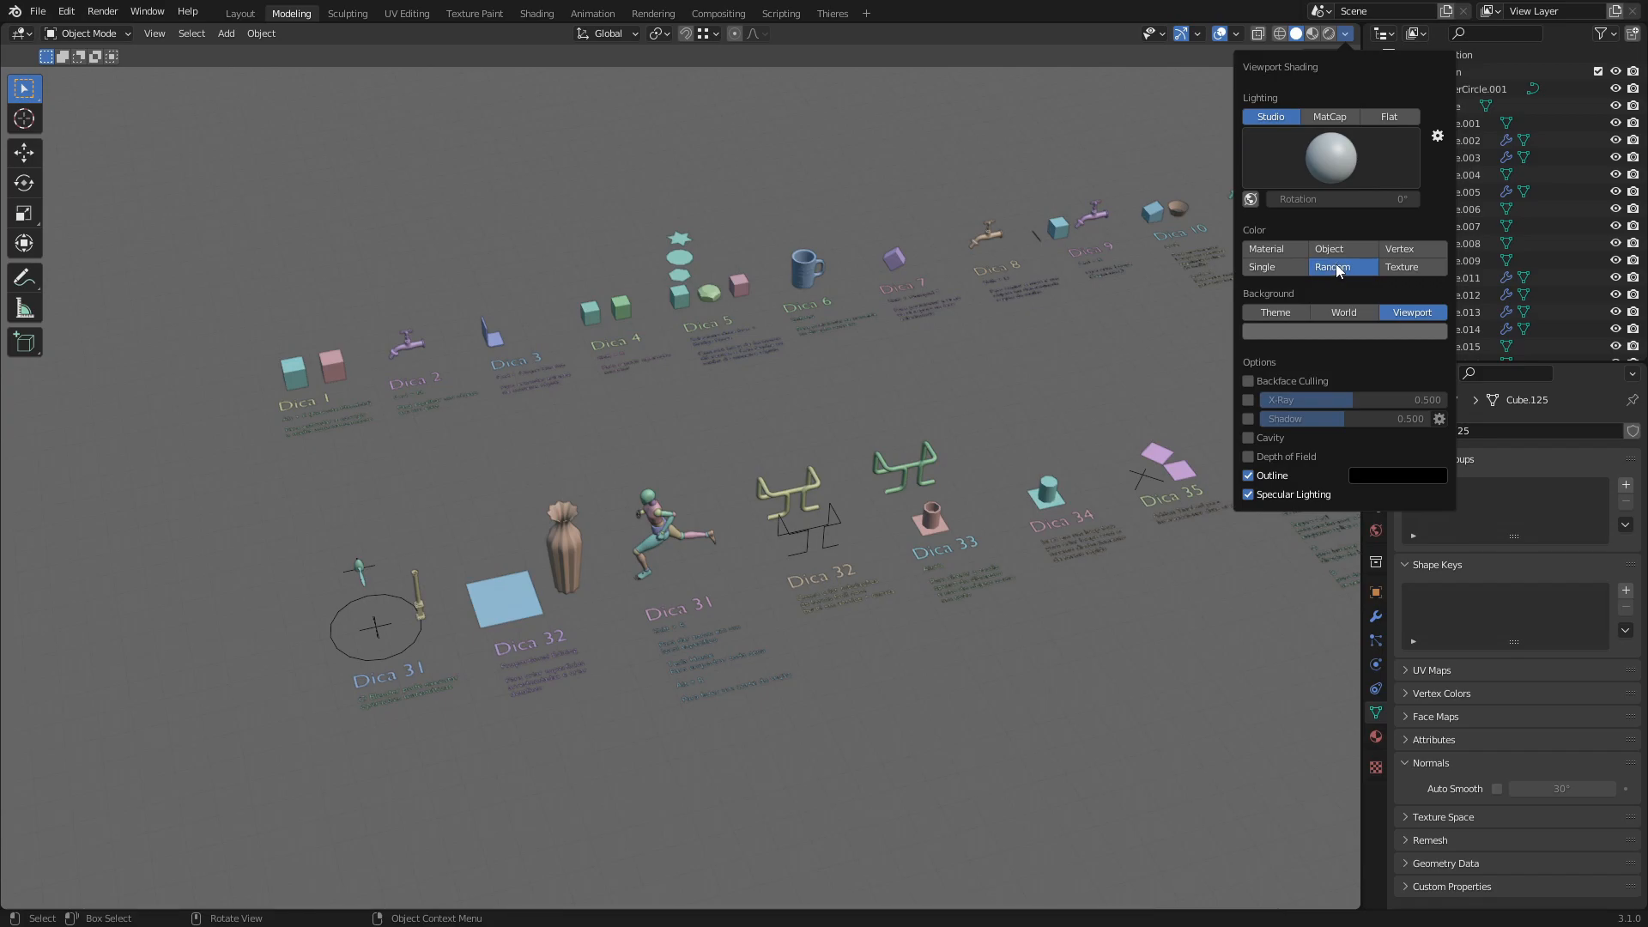
pyautogui.click(1269, 269)
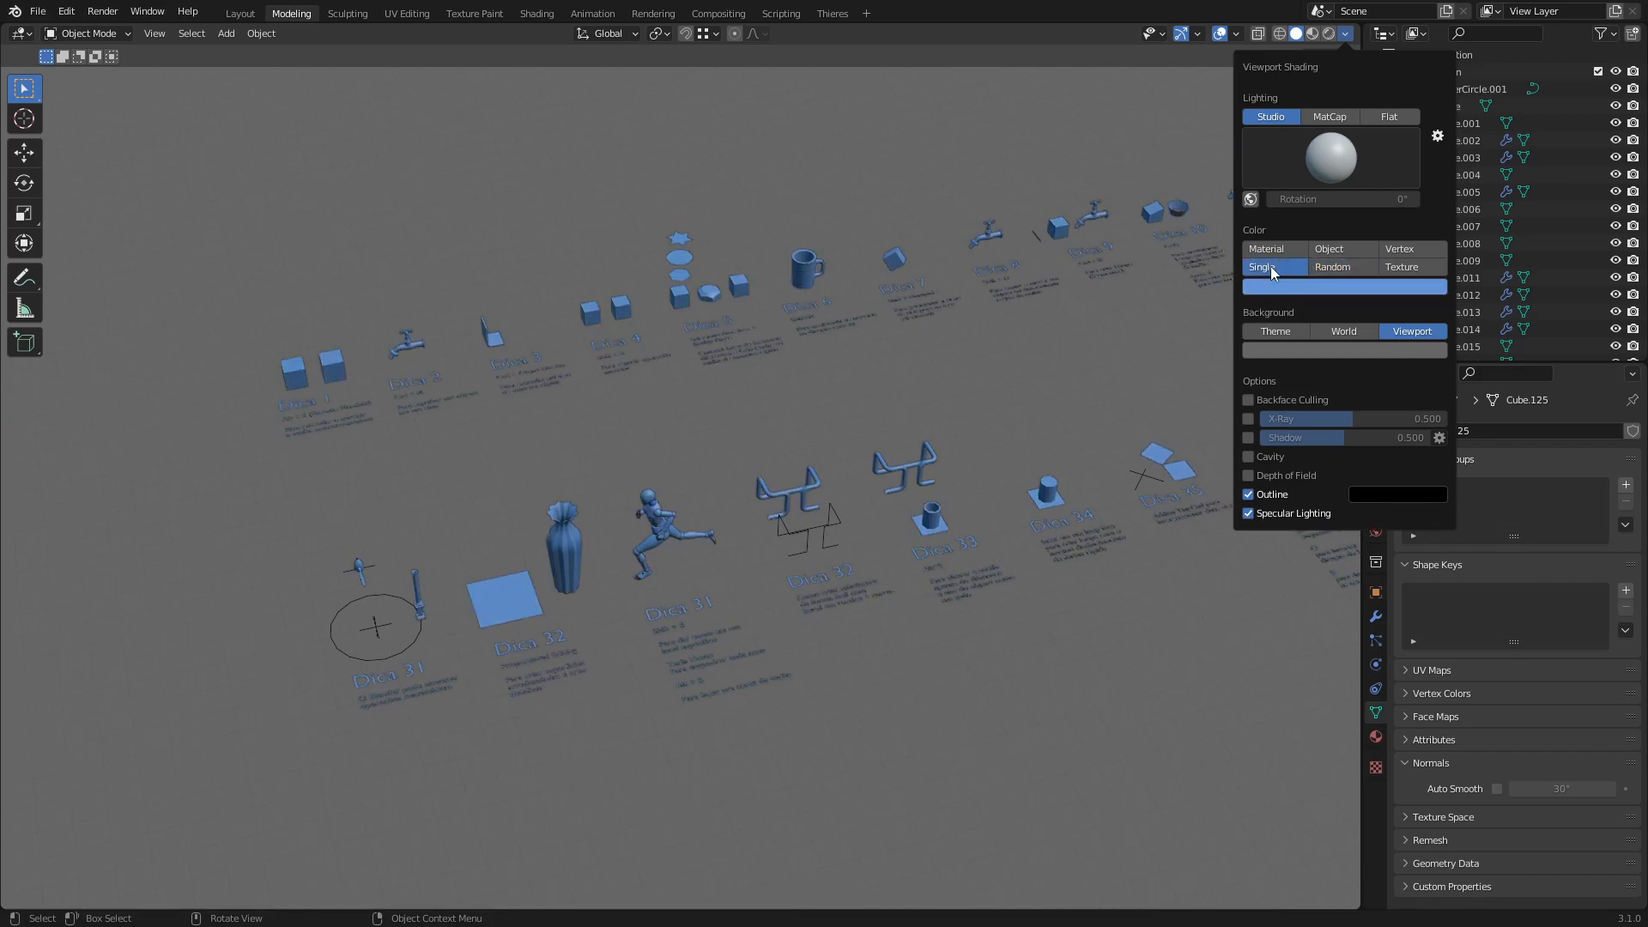
pyautogui.click(1333, 269)
pyautogui.moveTo(625, 442); pyautogui.dragTo(541, 420, button='middle')
pyautogui.scroll(-3, 706, 420)
pyautogui.keyDown('shift'); pyautogui.moveTo(910, 421); pyautogui.dragTo(676, 410, button='middle'); pyautogui.keyUp('shift')
pyautogui.keyDown('shift'); pyautogui.moveTo(932, 425); pyautogui.dragTo(631, 405, button='middle'); pyautogui.keyUp('shift')
pyautogui.scroll(-2, 725, 409)
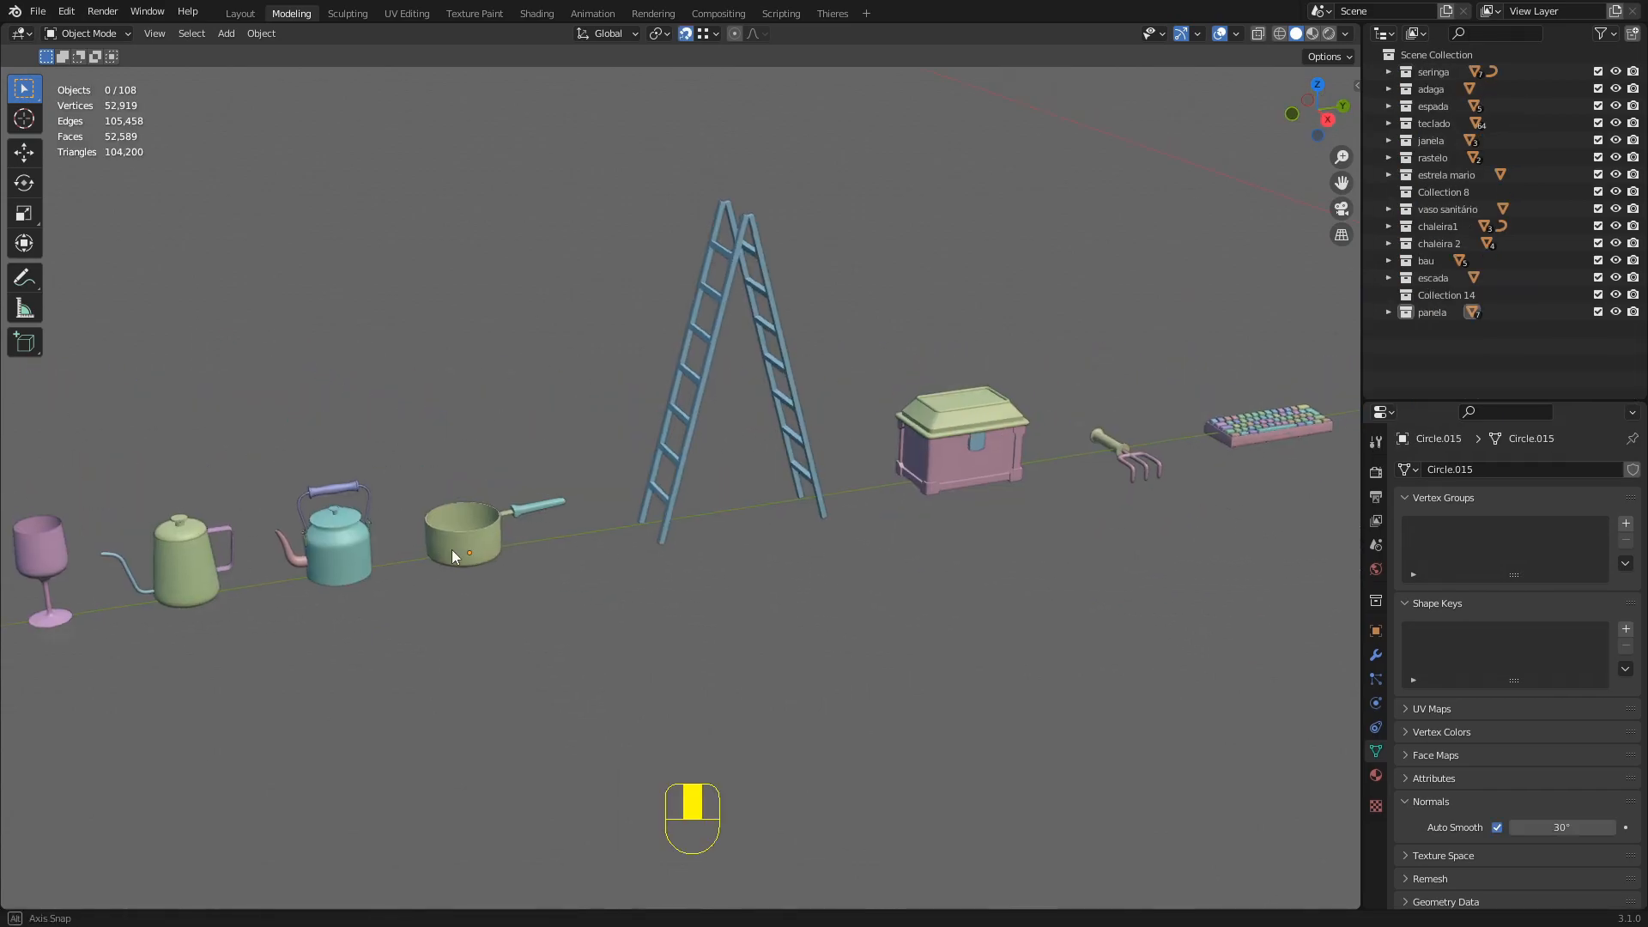
# Set the solid shading color of the household objects scene to Single with a salmon red
pyautogui.moveTo(451, 549)
pyautogui.mouseDown(button='middle')
pyautogui.moveTo(534, 522)
pyautogui.moveTo(596, 446)
pyautogui.moveTo(586, 470)
pyautogui.moveTo(610, 471)
pyautogui.mouseUp(button='middle')
pyautogui.scroll(2, 610, 471)
pyautogui.click(1346, 33)
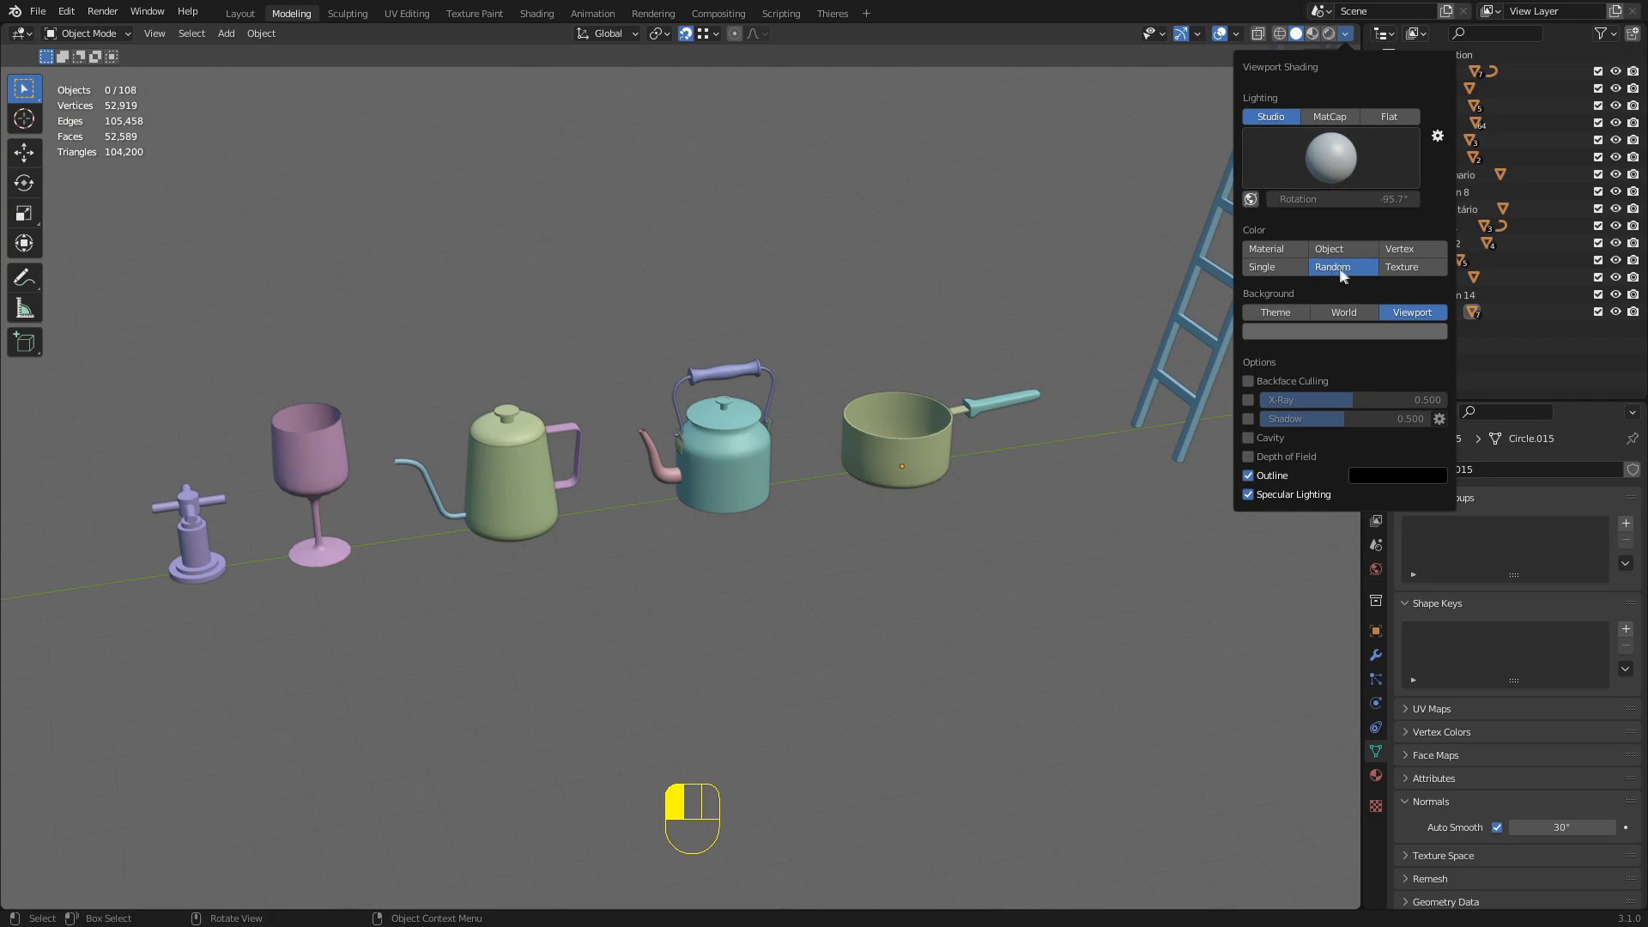
pyautogui.click(1275, 267)
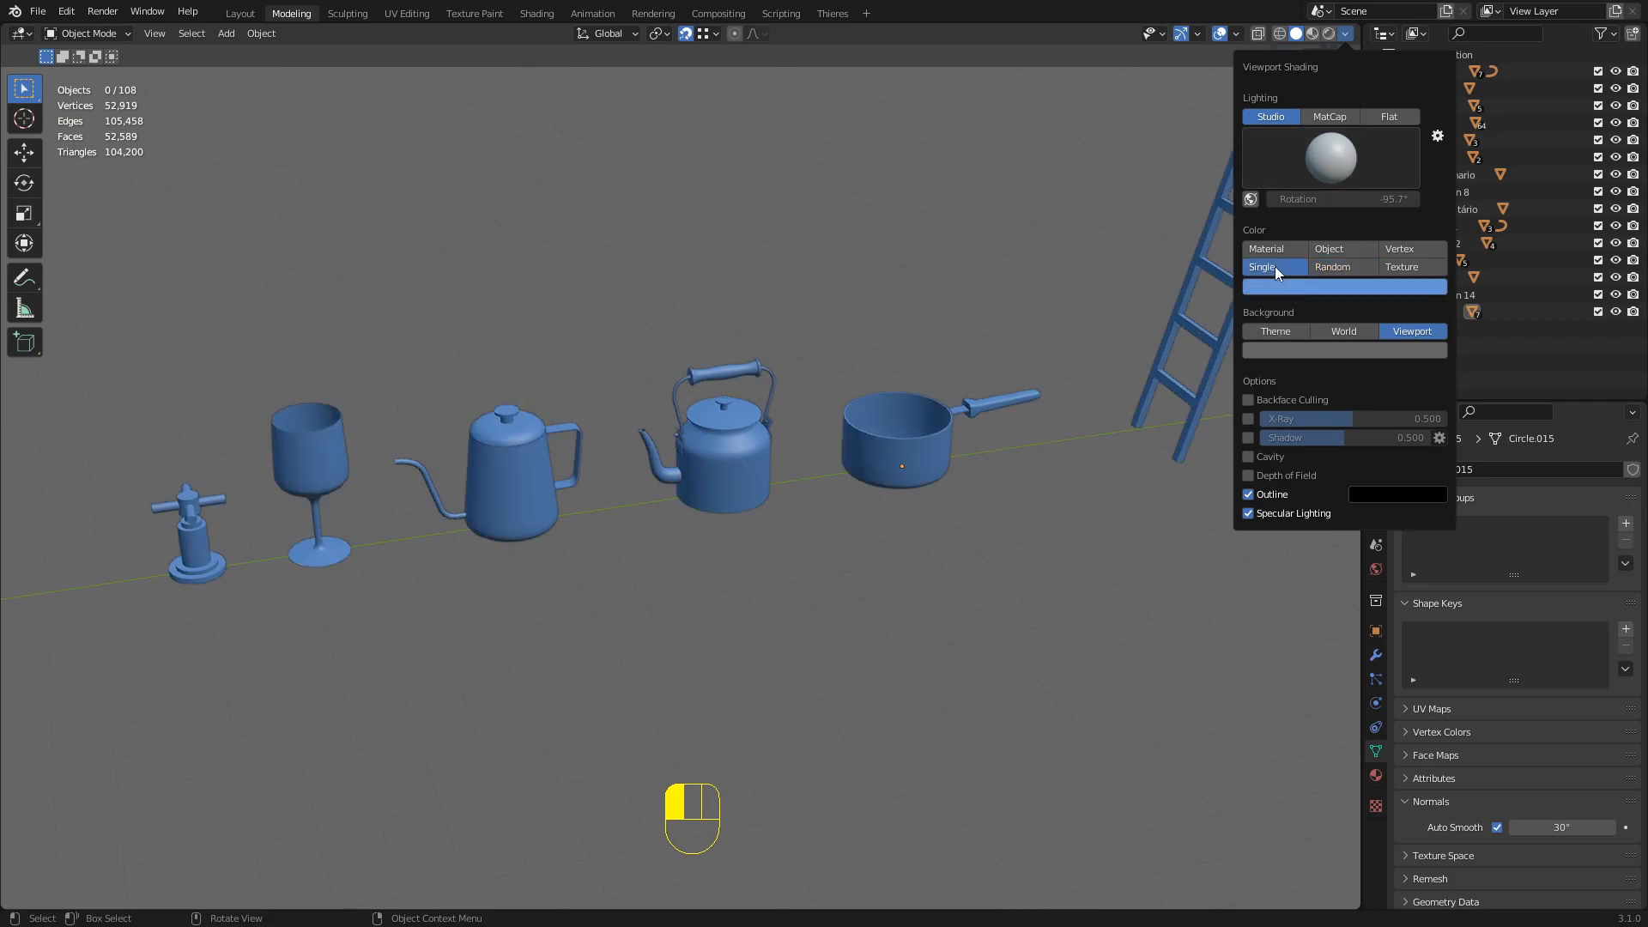
pyautogui.click(1321, 287)
pyautogui.moveTo(1336, 99); pyautogui.dragTo(1317, 147)
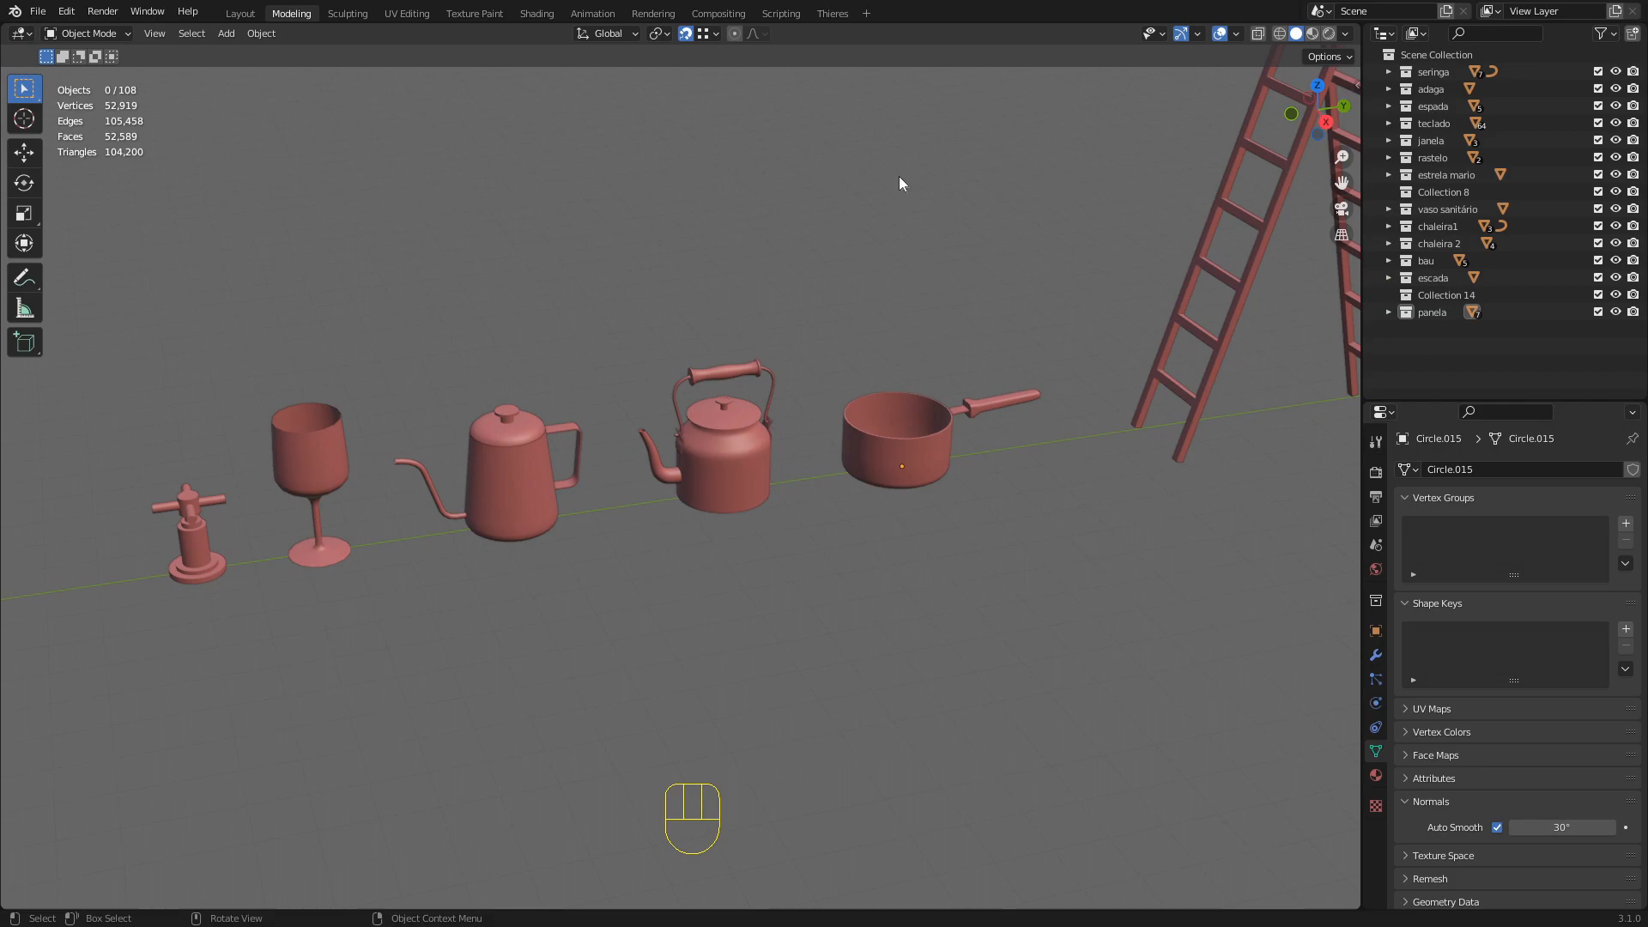
# Switch the viewport lighting to MatCap and choose the shiny metallic sphere with a bright center highlight
pyautogui.scroll(2, 1080, 203)
pyautogui.keyDown('shift'); pyautogui.moveTo(1080, 204); pyautogui.dragTo(1013, 244, button='middle'); pyautogui.keyUp('shift')
pyautogui.click(1346, 35)
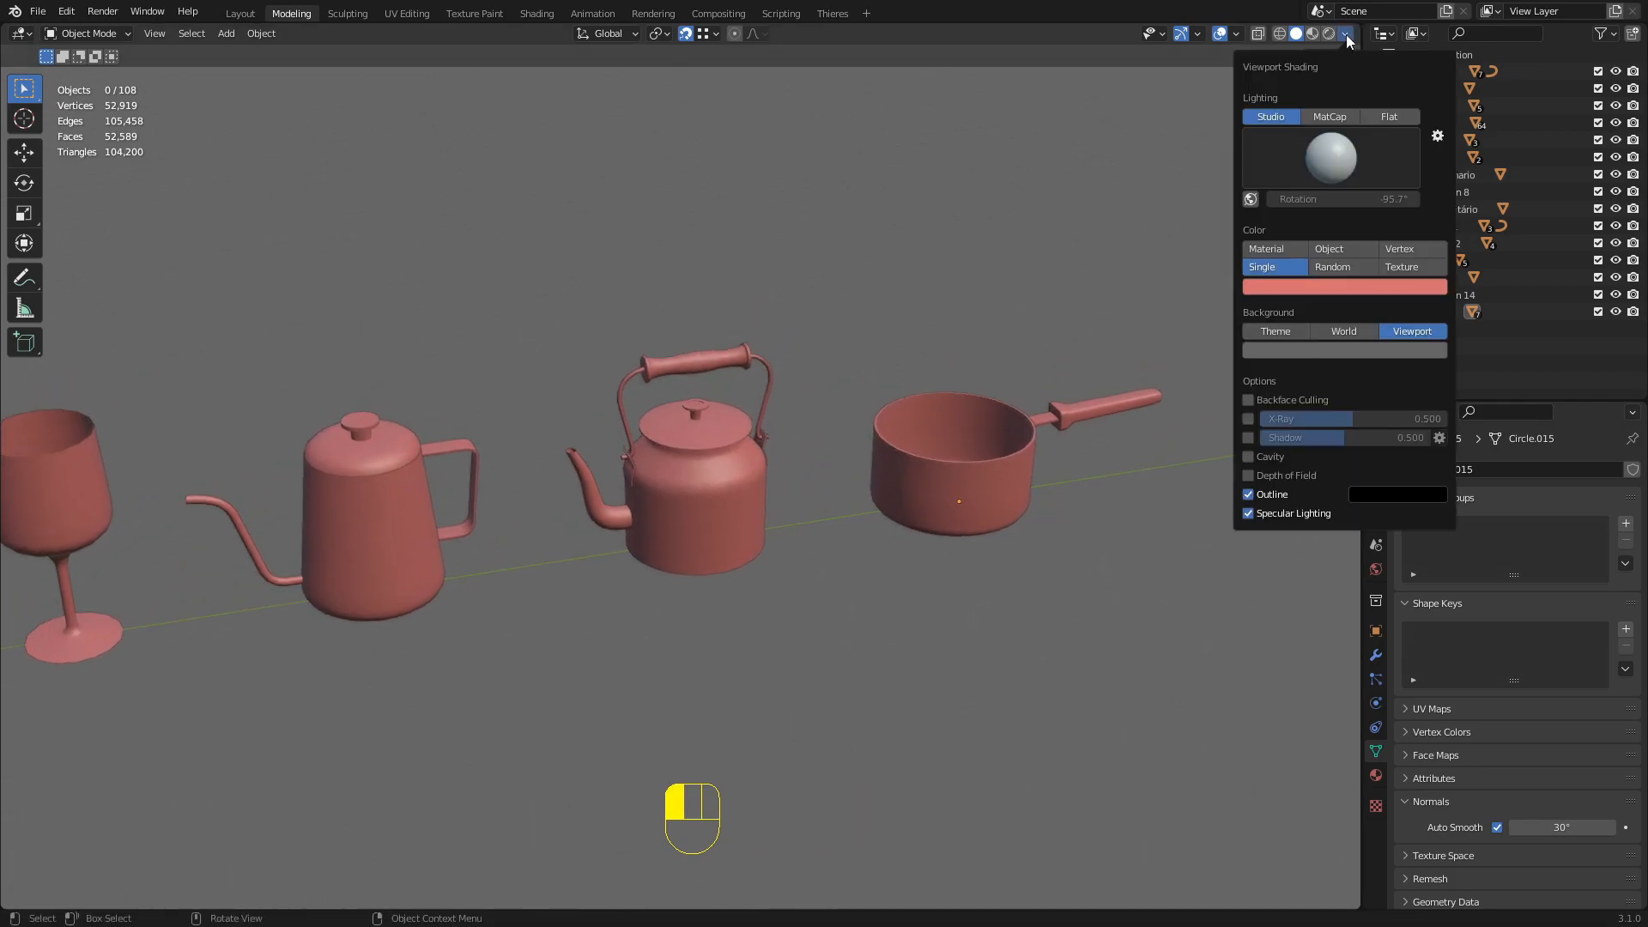
pyautogui.click(1330, 115)
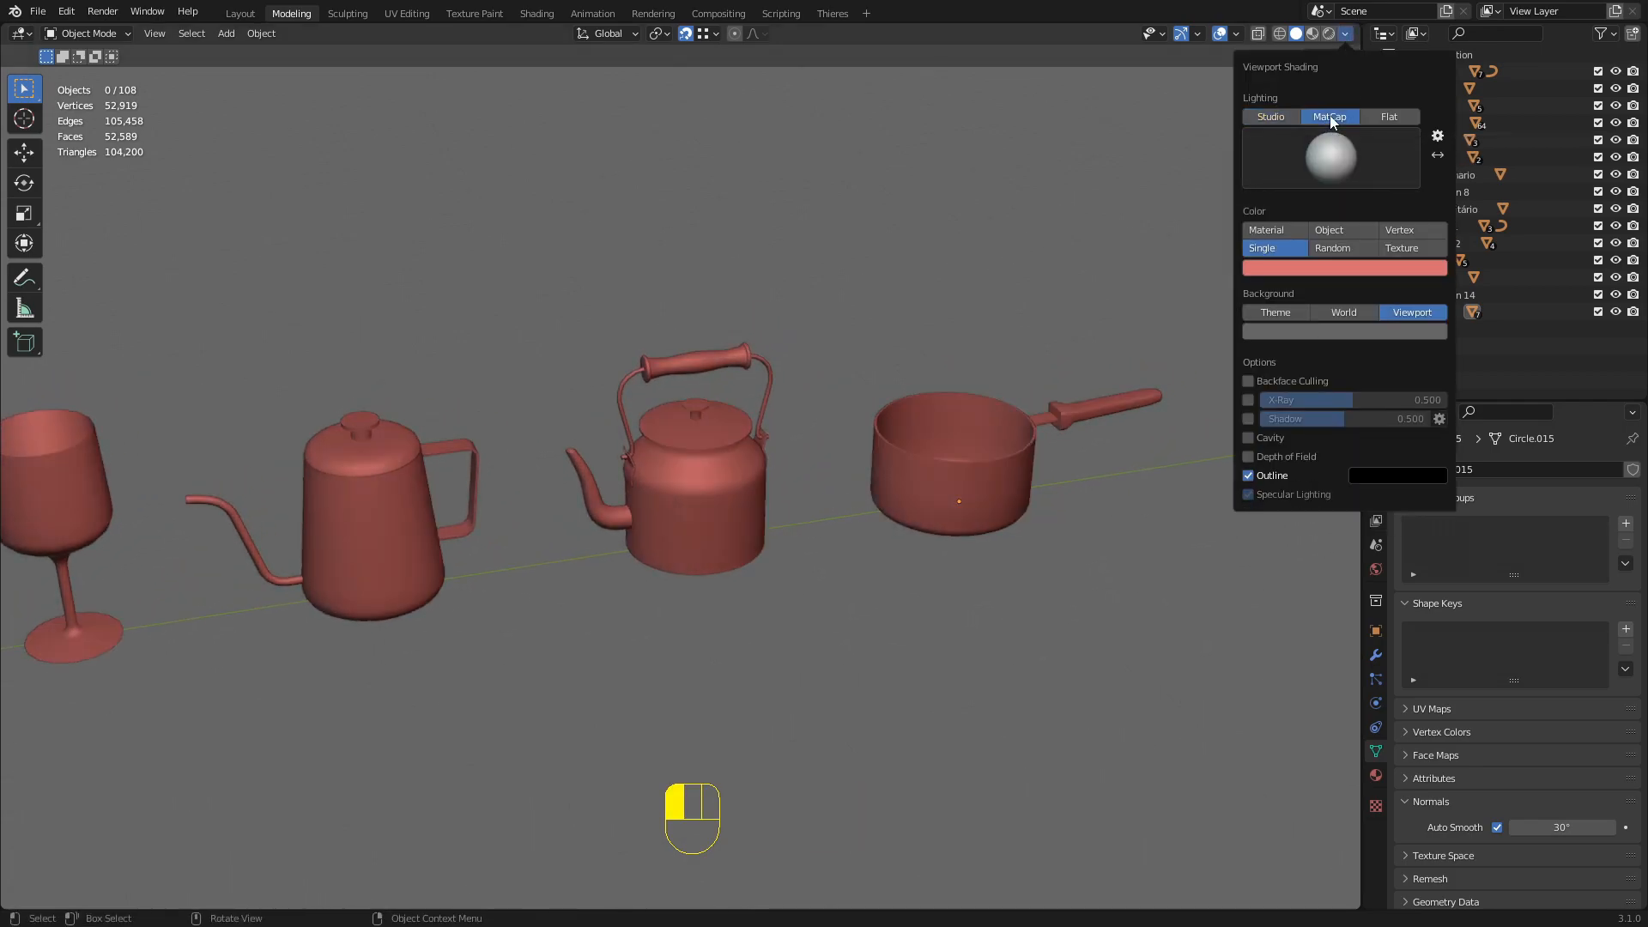
pyautogui.click(1330, 156)
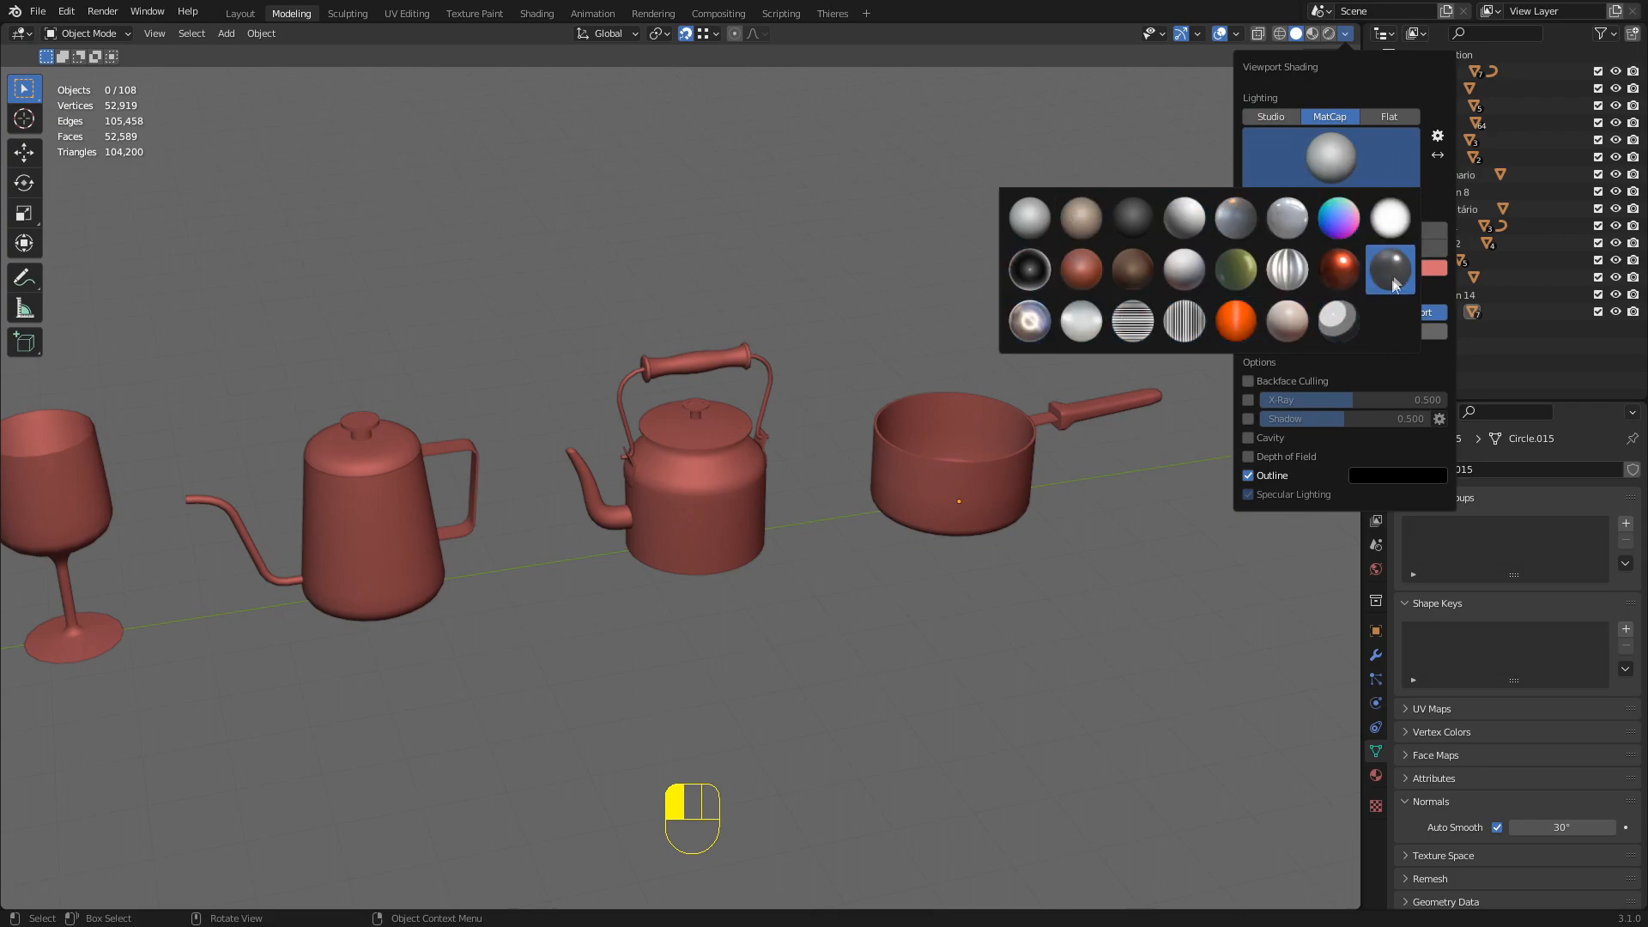
pyautogui.click(1034, 324)
# Inspect the metallic kettles from several angles and set the shading color to Material
pyautogui.moveTo(977, 366)
pyautogui.mouseDown(button='middle')
pyautogui.moveTo(803, 426)
pyautogui.moveTo(666, 433)
pyautogui.moveTo(817, 446)
pyautogui.moveTo(626, 405)
pyautogui.moveTo(649, 317)
pyautogui.mouseUp(button='middle')
pyautogui.keyDown('shift'); pyautogui.moveTo(668, 372); pyautogui.dragTo(785, 371, button='middle'); pyautogui.keyUp('shift')
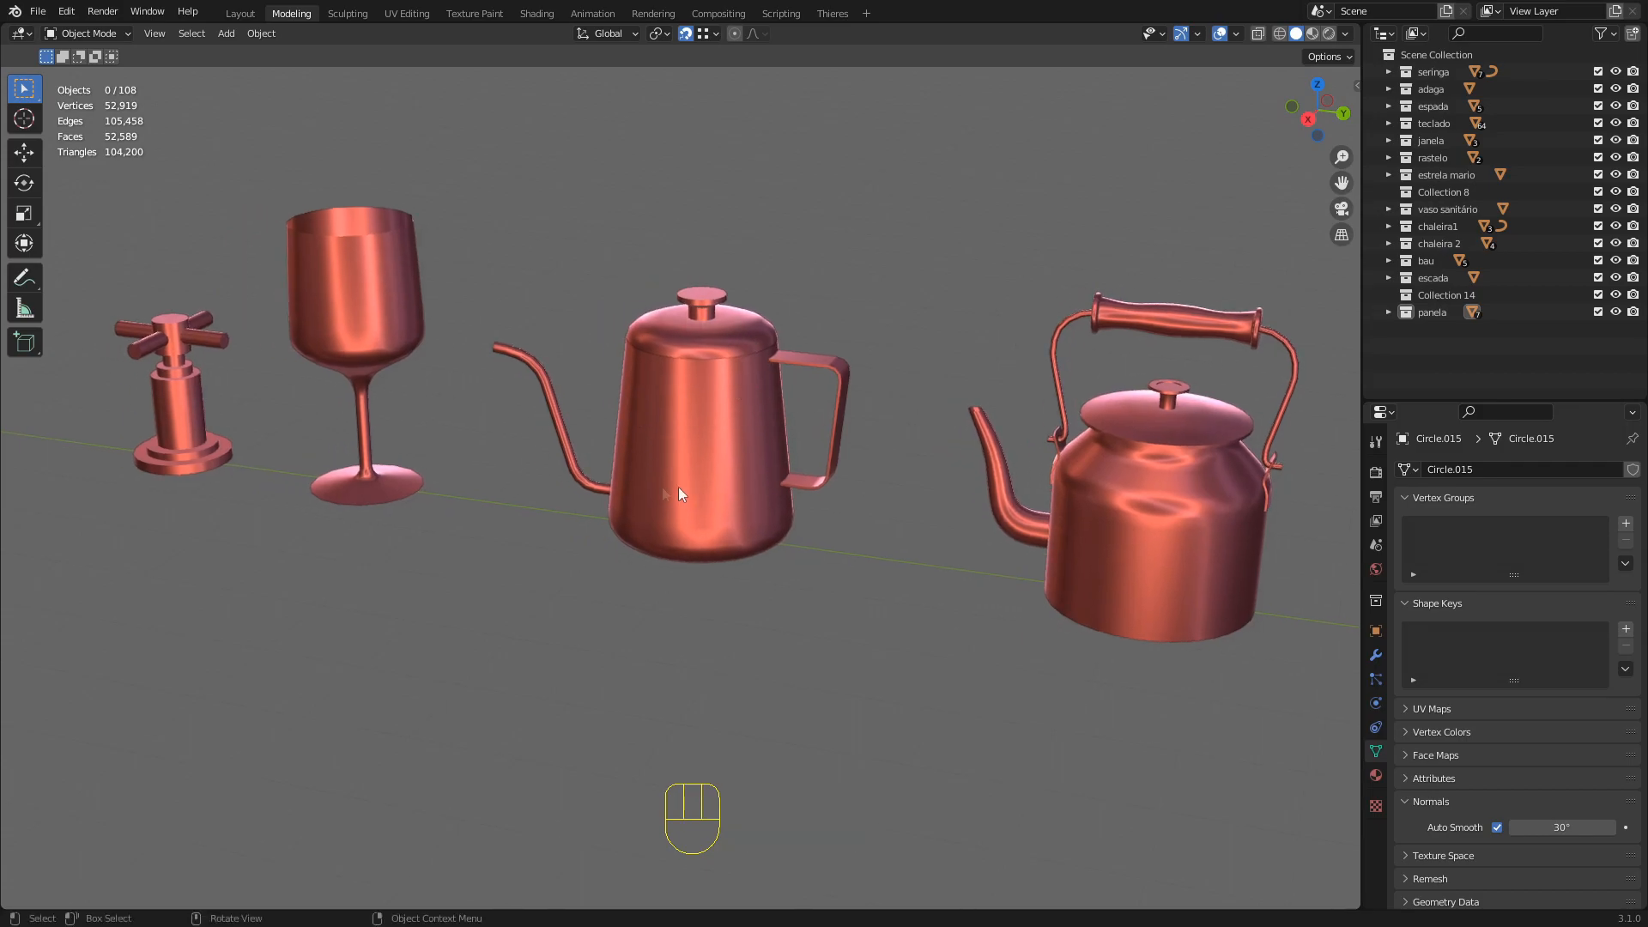
pyautogui.moveTo(658, 223); pyautogui.dragTo(887, 447, button='middle')
pyautogui.scroll(3, 977, 358)
pyautogui.moveTo(977, 357); pyautogui.dragTo(796, 415, button='middle')
pyautogui.scroll(3, 832, 410)
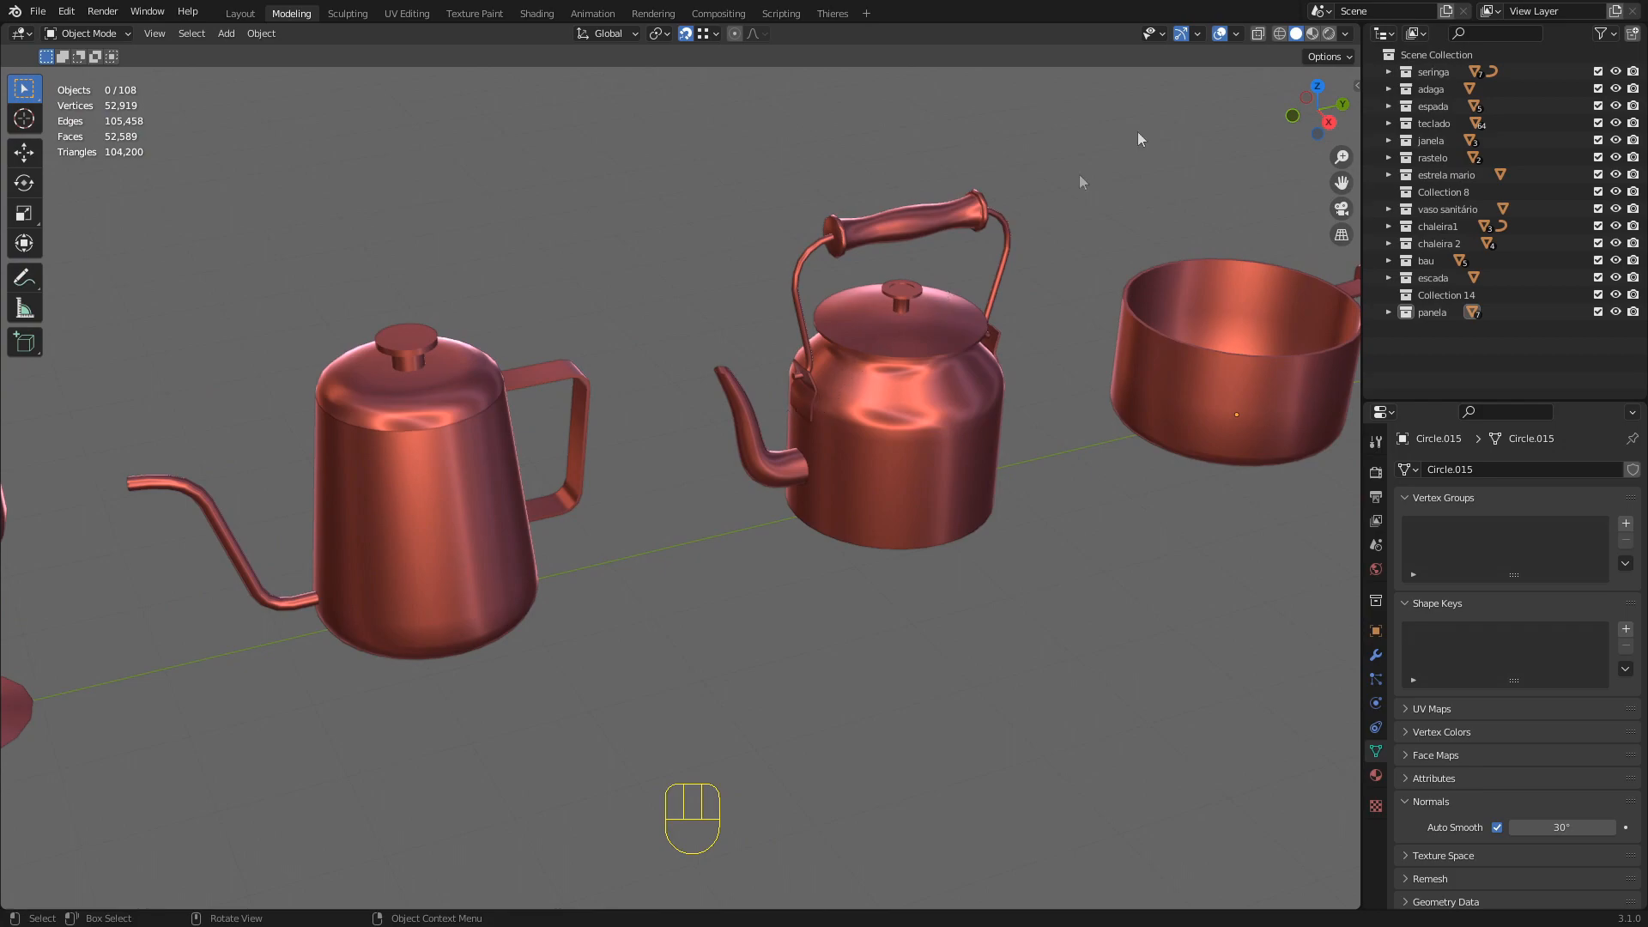
pyautogui.click(1346, 35)
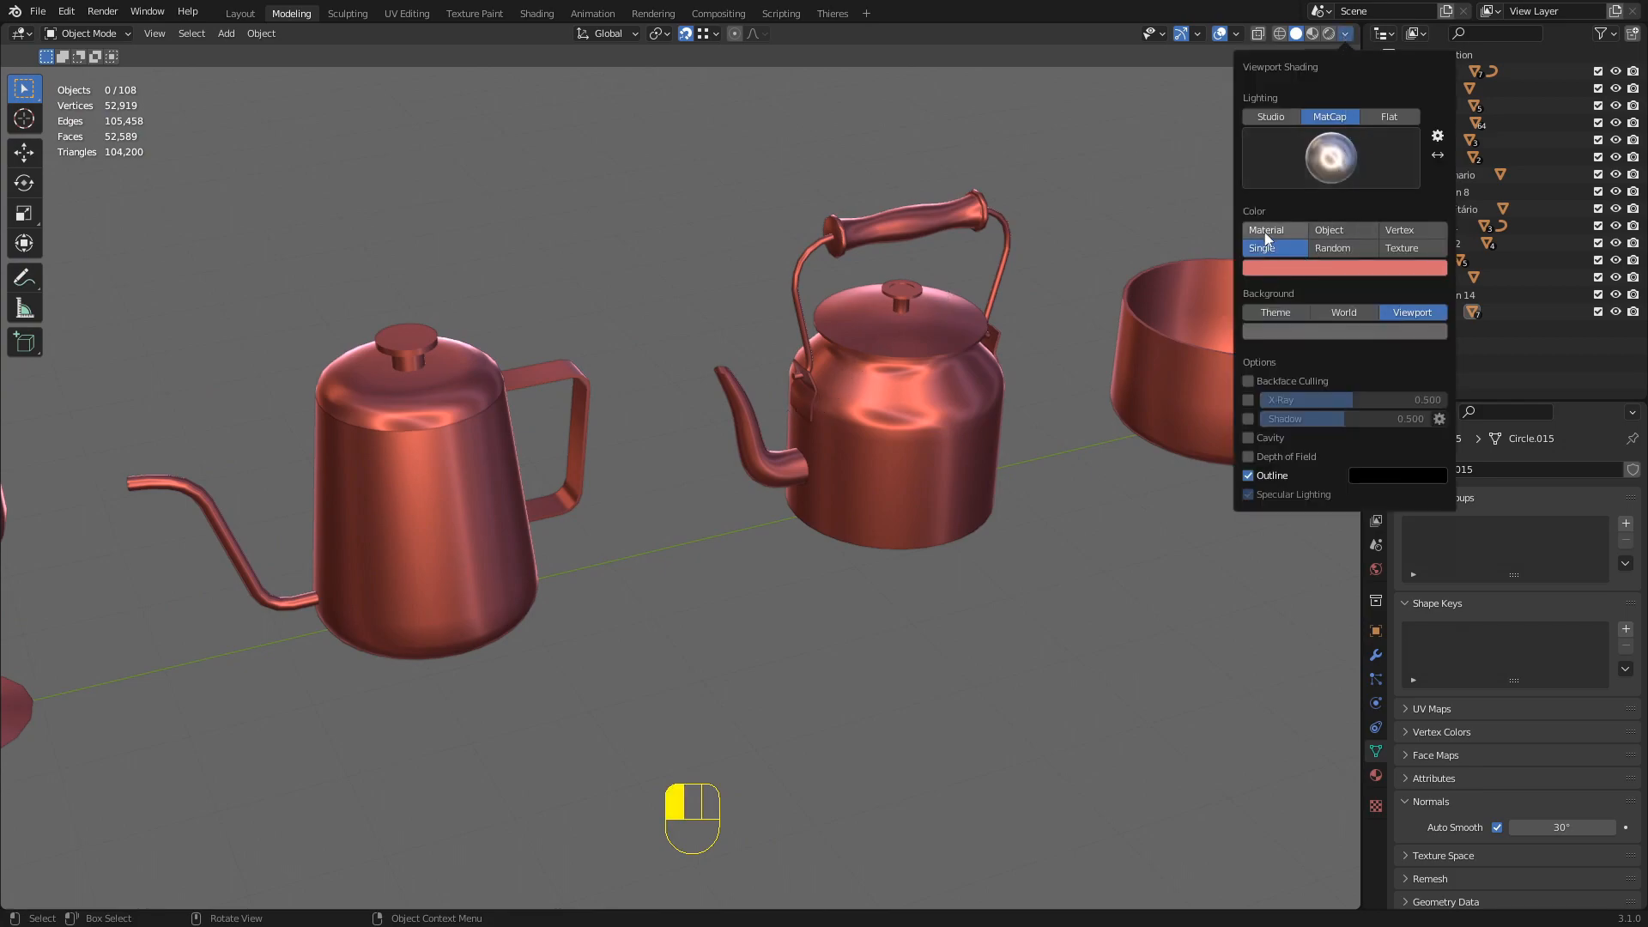
pyautogui.click(1291, 228)
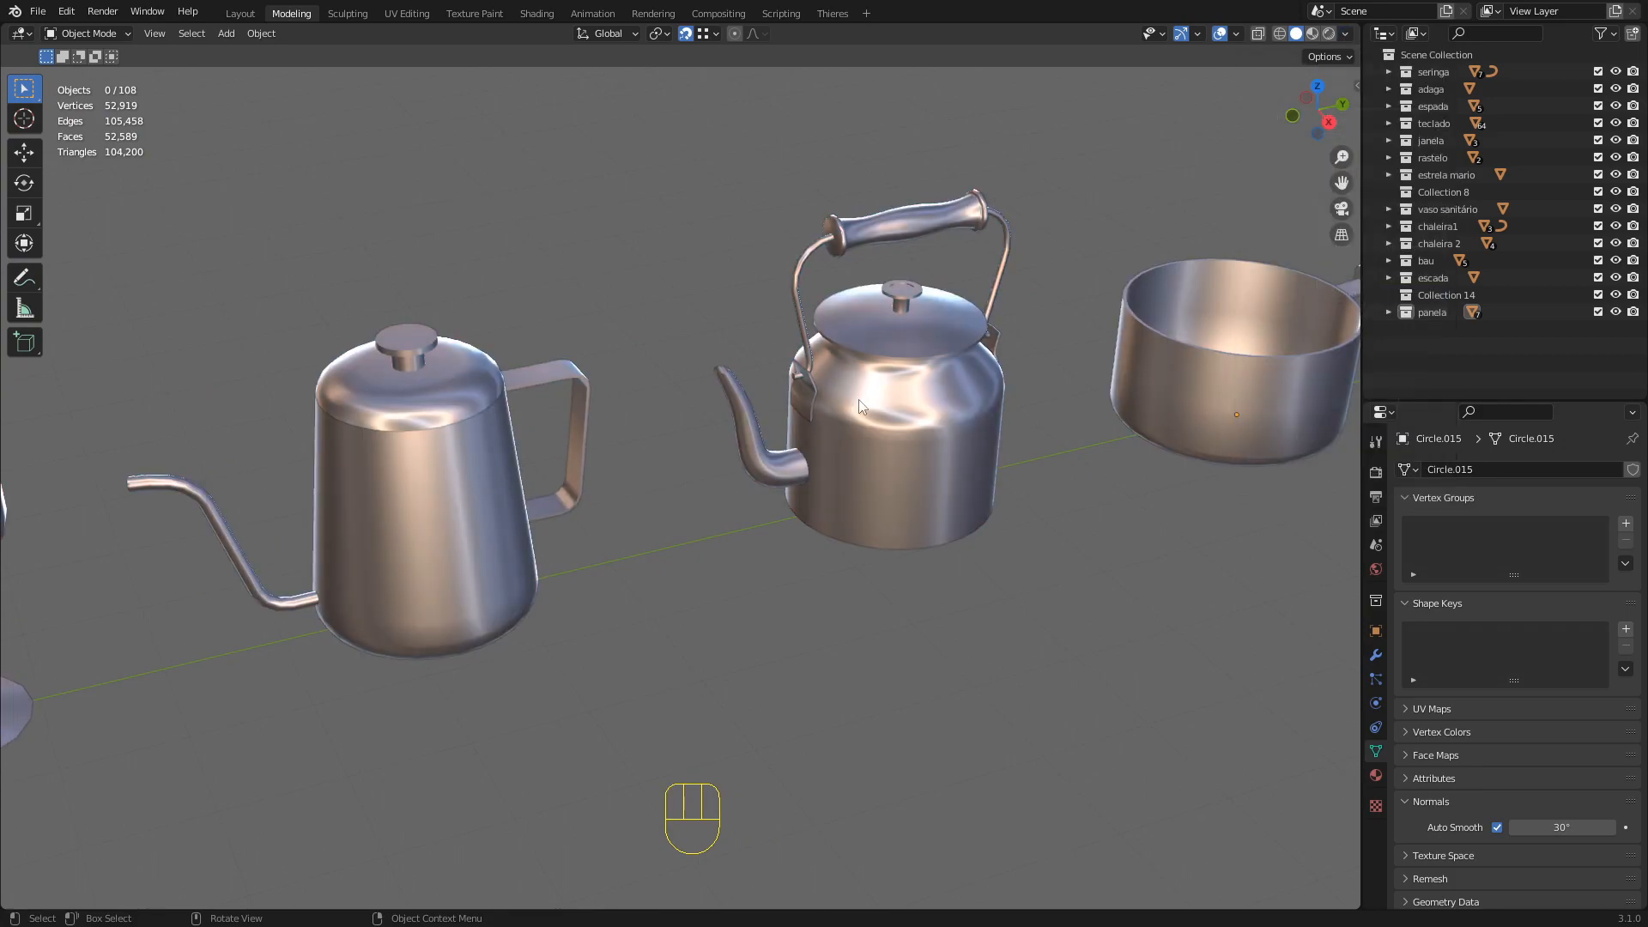
# Inspect the material-colored objects and return the shading color to Single
pyautogui.scroll(-4, 872, 428)
pyautogui.moveTo(872, 428); pyautogui.dragTo(772, 433, button='middle')
pyautogui.click(1345, 35)
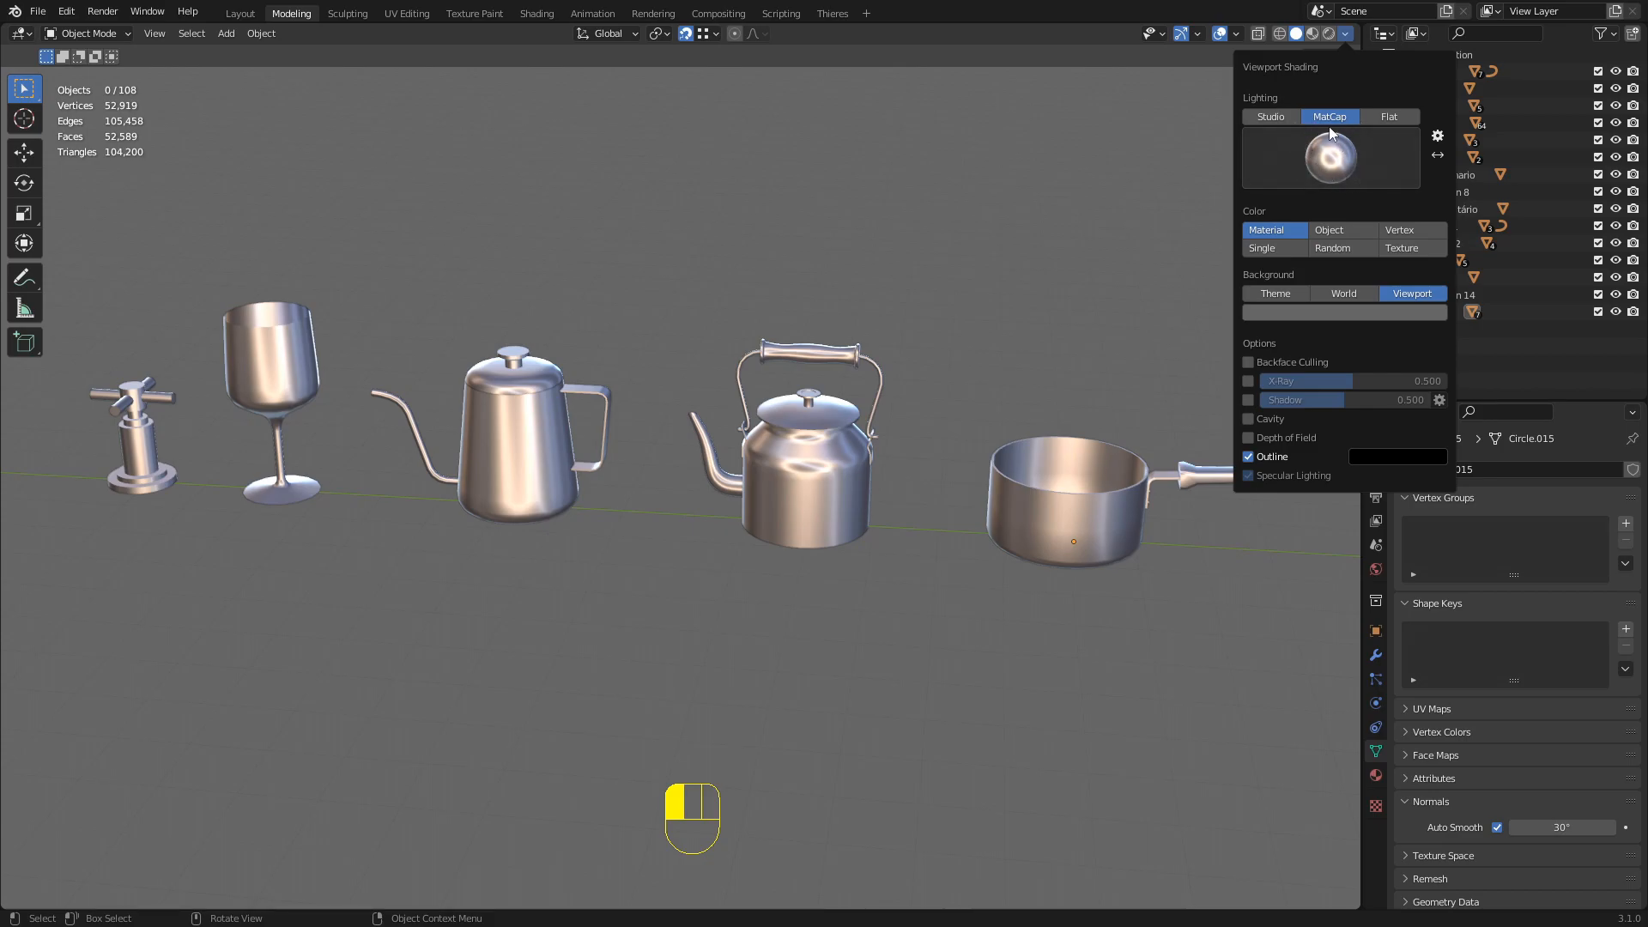
pyautogui.click(1273, 249)
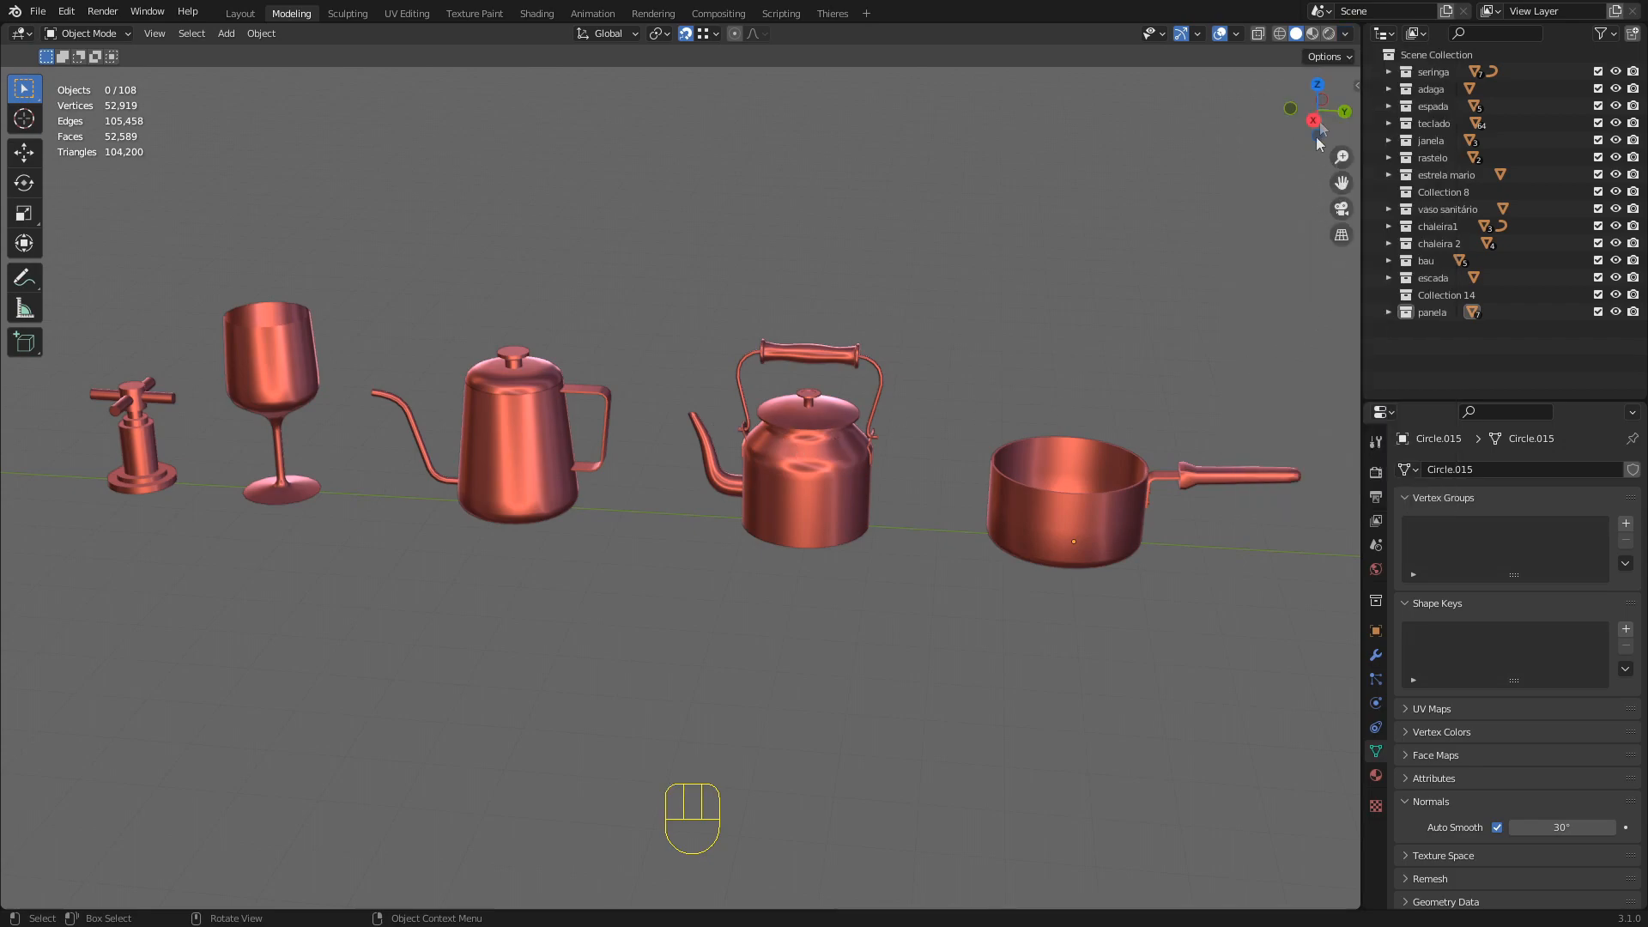
# Change the single shading color to blue-violet
pyautogui.click(1346, 34)
pyautogui.click(1337, 269)
pyautogui.moveTo(1324, 134); pyautogui.dragTo(1338, 88)
# Inspect the kettle and pan up close and change the single shading color to a pale lavender
pyautogui.scroll(5, 907, 470)
pyautogui.keyDown('shift'); pyautogui.moveTo(979, 470); pyautogui.dragTo(738, 479, button='middle'); pyautogui.keyUp('shift')
pyautogui.moveTo(738, 478)
pyautogui.mouseDown(button='middle')
pyautogui.moveTo(837, 470)
pyautogui.moveTo(712, 522)
pyautogui.moveTo(739, 472)
pyautogui.moveTo(765, 498)
pyautogui.moveTo(814, 436)
pyautogui.moveTo(791, 441)
pyautogui.moveTo(787, 490)
pyautogui.moveTo(783, 464)
pyautogui.moveTo(836, 484)
pyautogui.mouseUp(button='middle')
pyautogui.scroll(-5, 839, 474)
pyautogui.scroll(-3, 786, 481)
pyautogui.scroll(3, 786, 481)
pyautogui.scroll(5, 730, 486)
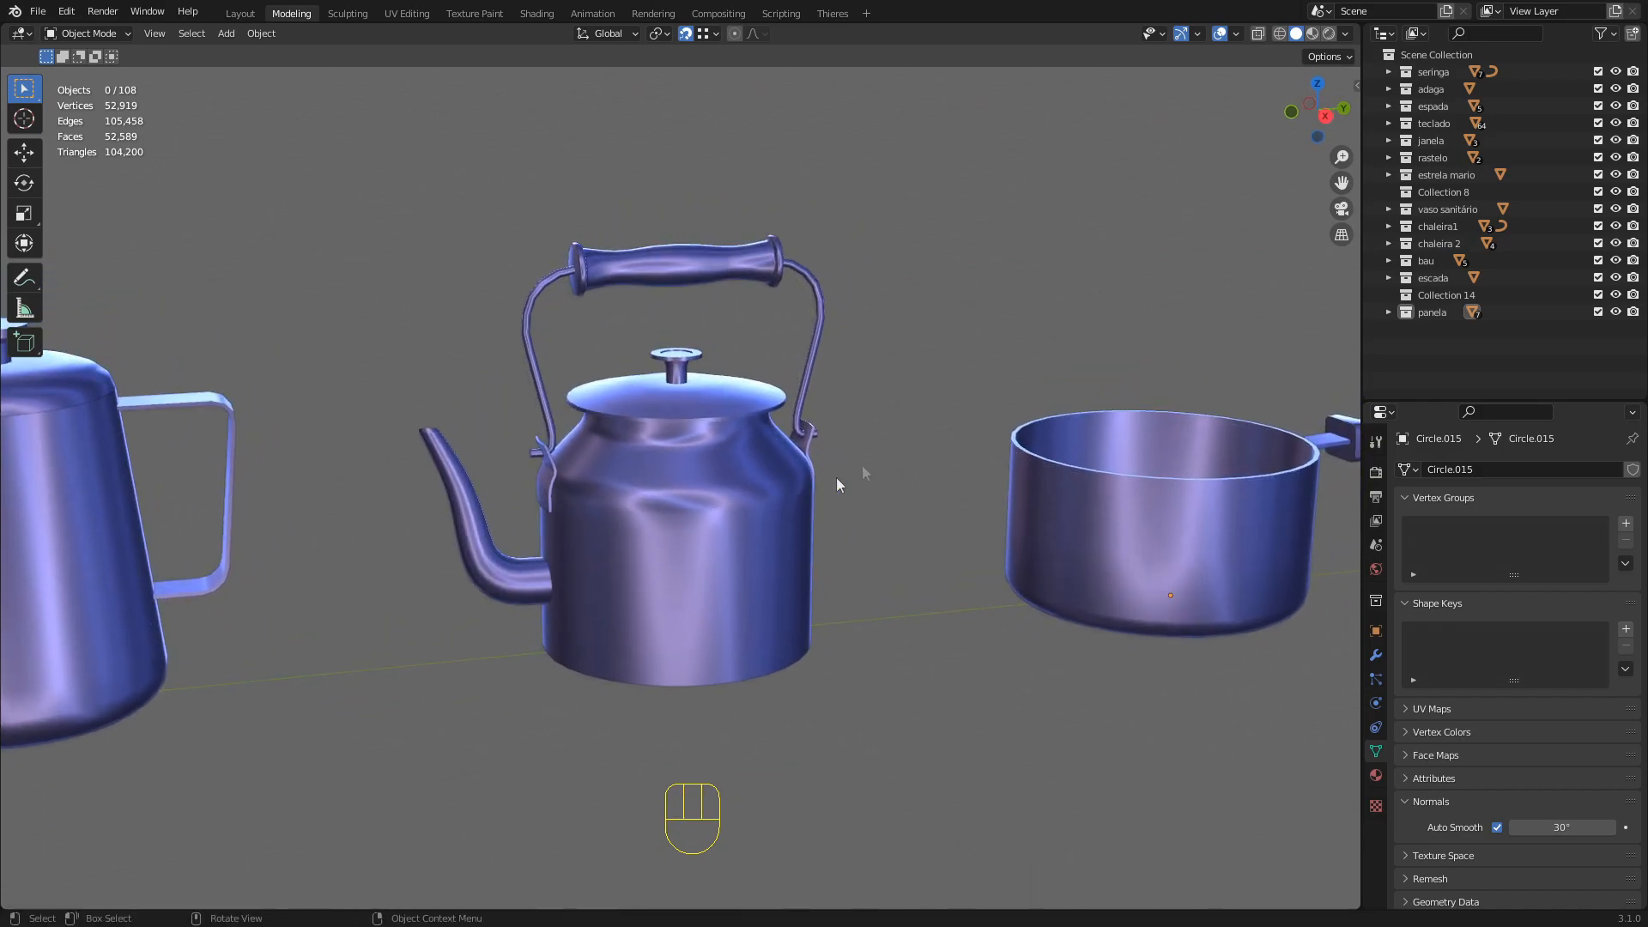
pyautogui.click(1345, 34)
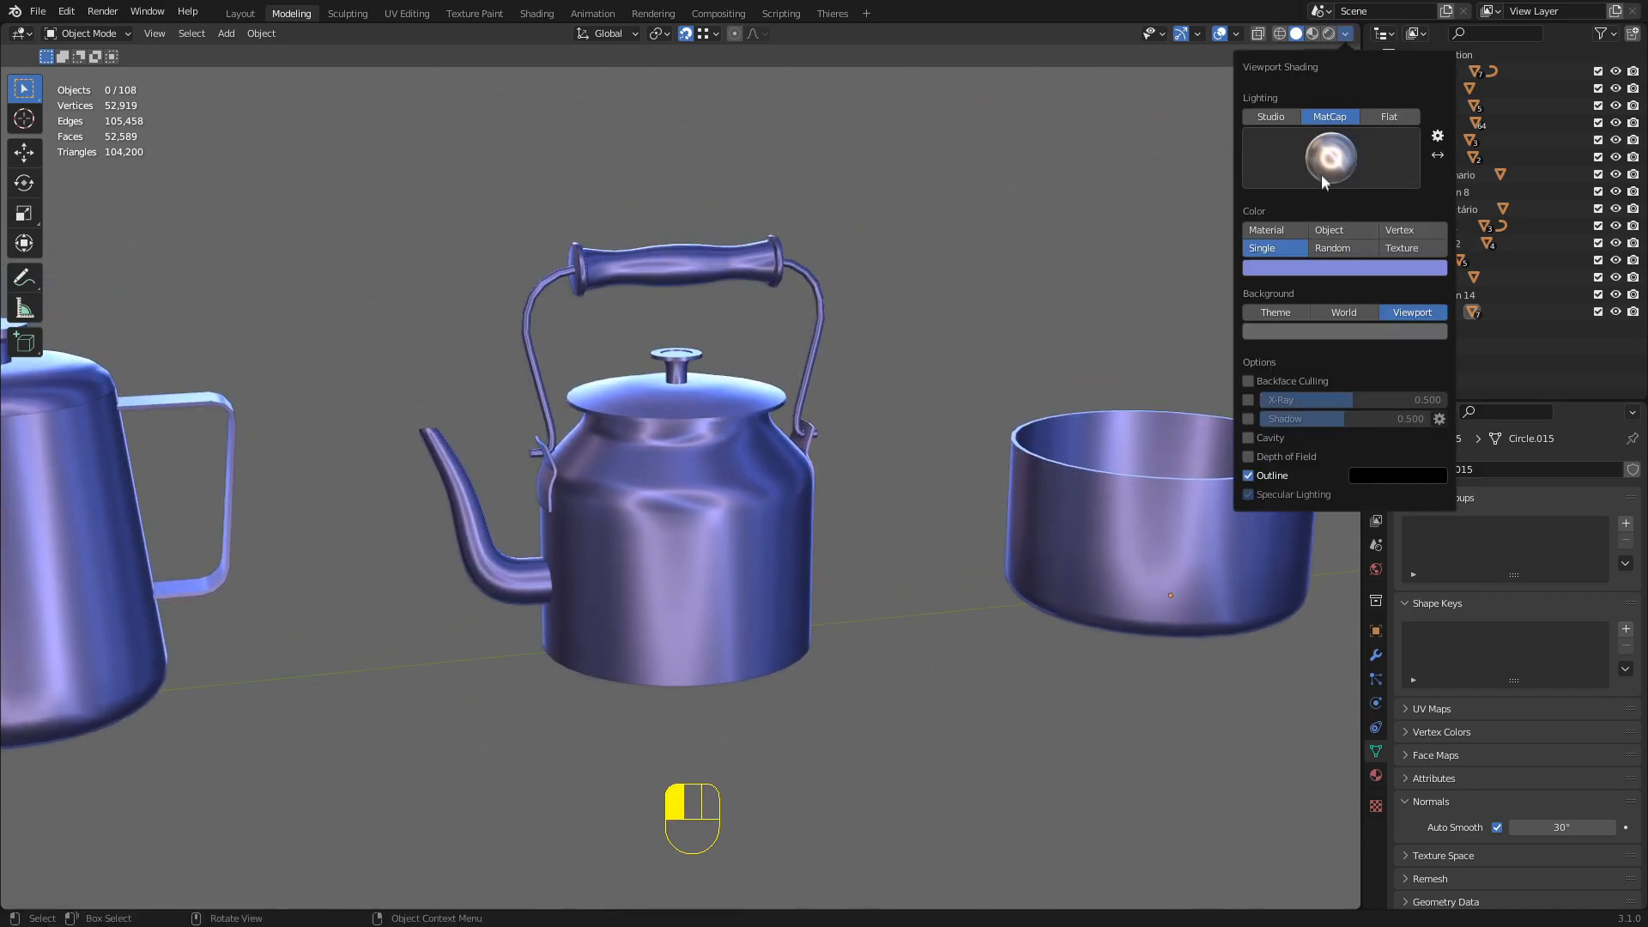
pyautogui.click(1306, 271)
pyautogui.moveTo(1351, 77)
pyautogui.mouseDown()
pyautogui.moveTo(1296, 116)
pyautogui.moveTo(1321, 100)
pyautogui.mouseUp()
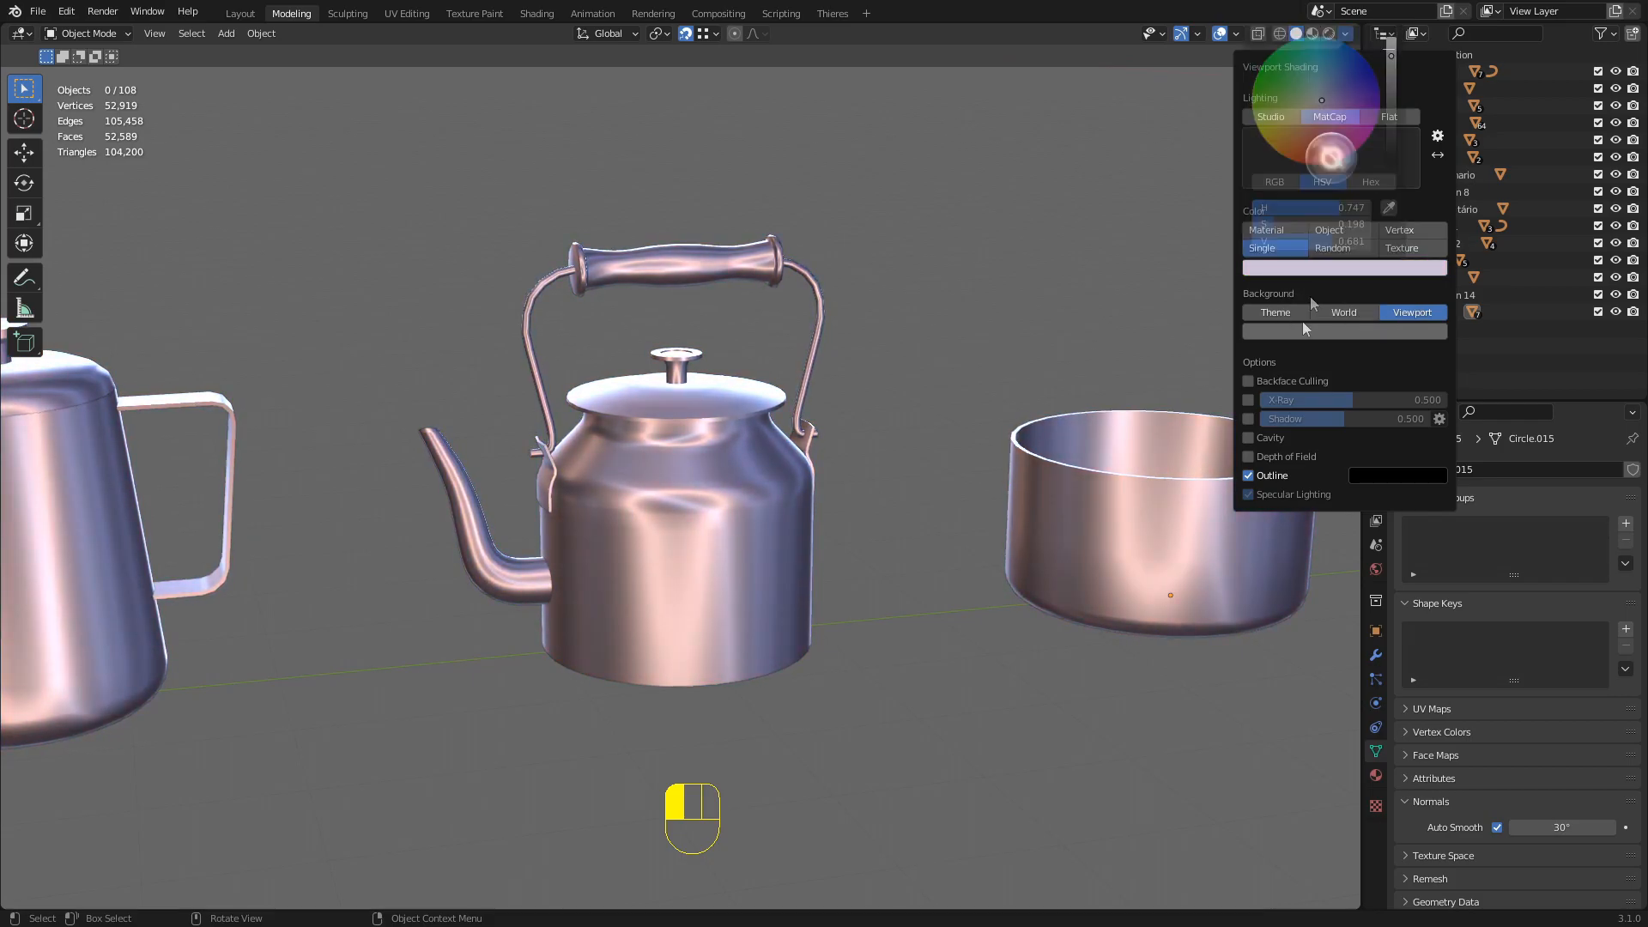
# Set the MatCap to the glossy red sphere and change the single shading color to pale yellow
pyautogui.click(1335, 163)
pyautogui.click(1289, 219)
pyautogui.click(1341, 162)
pyautogui.click(1335, 271)
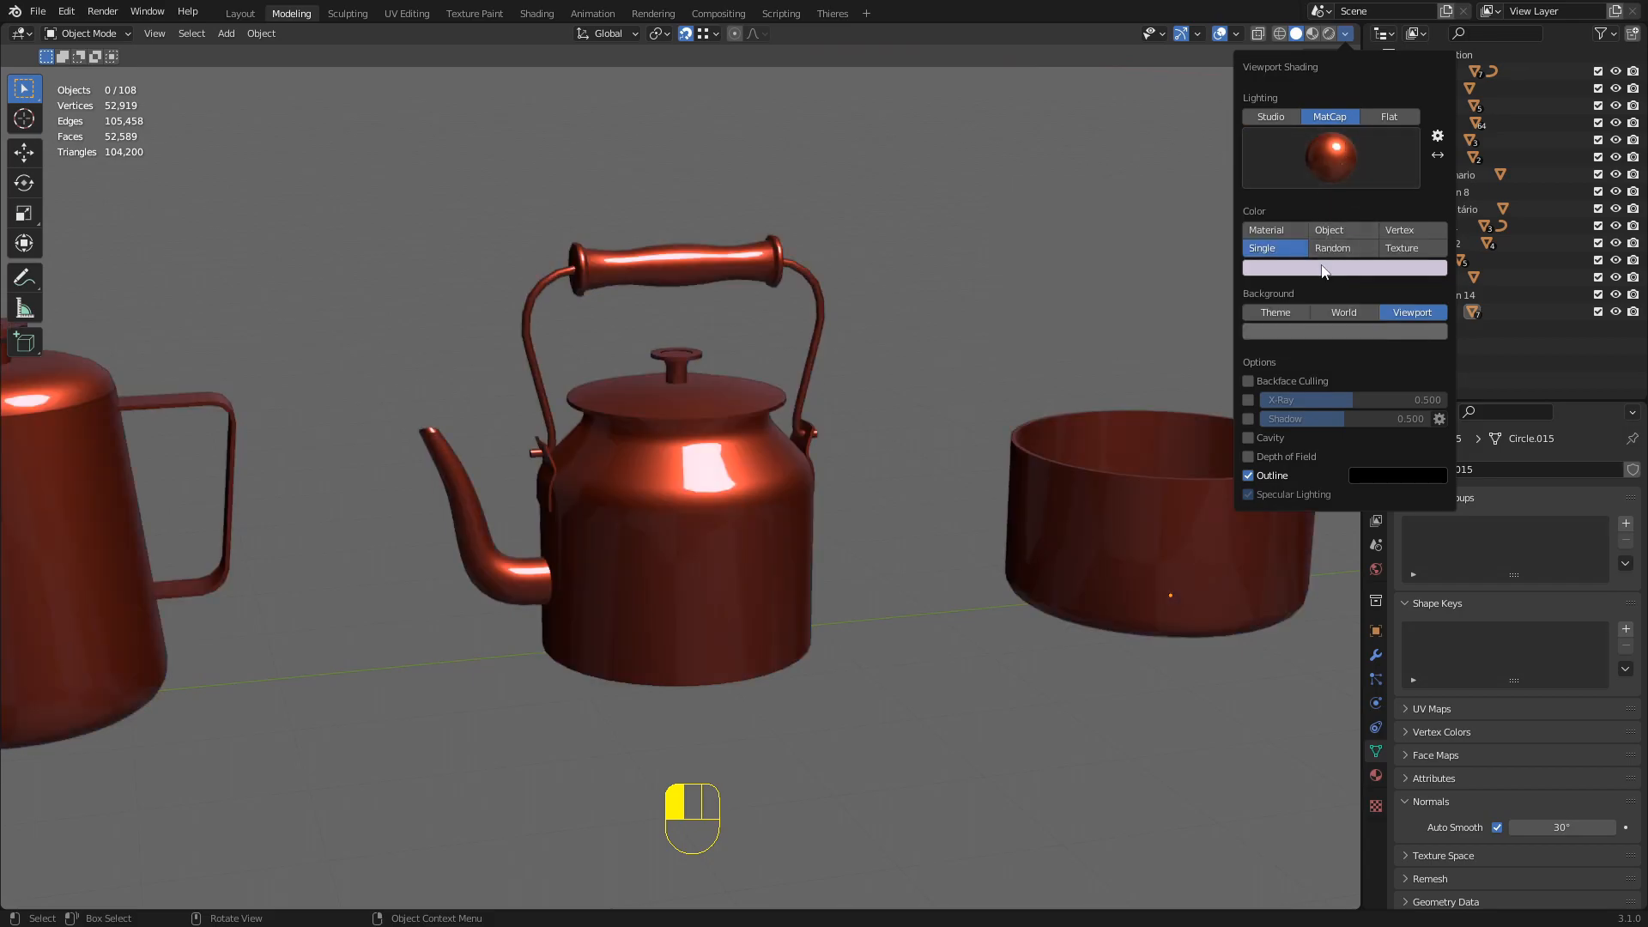
pyautogui.click(1319, 270)
pyautogui.moveTo(1316, 114)
pyautogui.mouseDown()
pyautogui.moveTo(1287, 124)
pyautogui.moveTo(1297, 146)
pyautogui.moveTo(1312, 118)
pyautogui.moveTo(1305, 158)
pyautogui.moveTo(1306, 129)
pyautogui.moveTo(1056, 169)
pyautogui.mouseUp()
# Reselect the glossy red MatCap and change the single shading color to pale pink
pyautogui.click(1346, 35)
pyautogui.click(1331, 153)
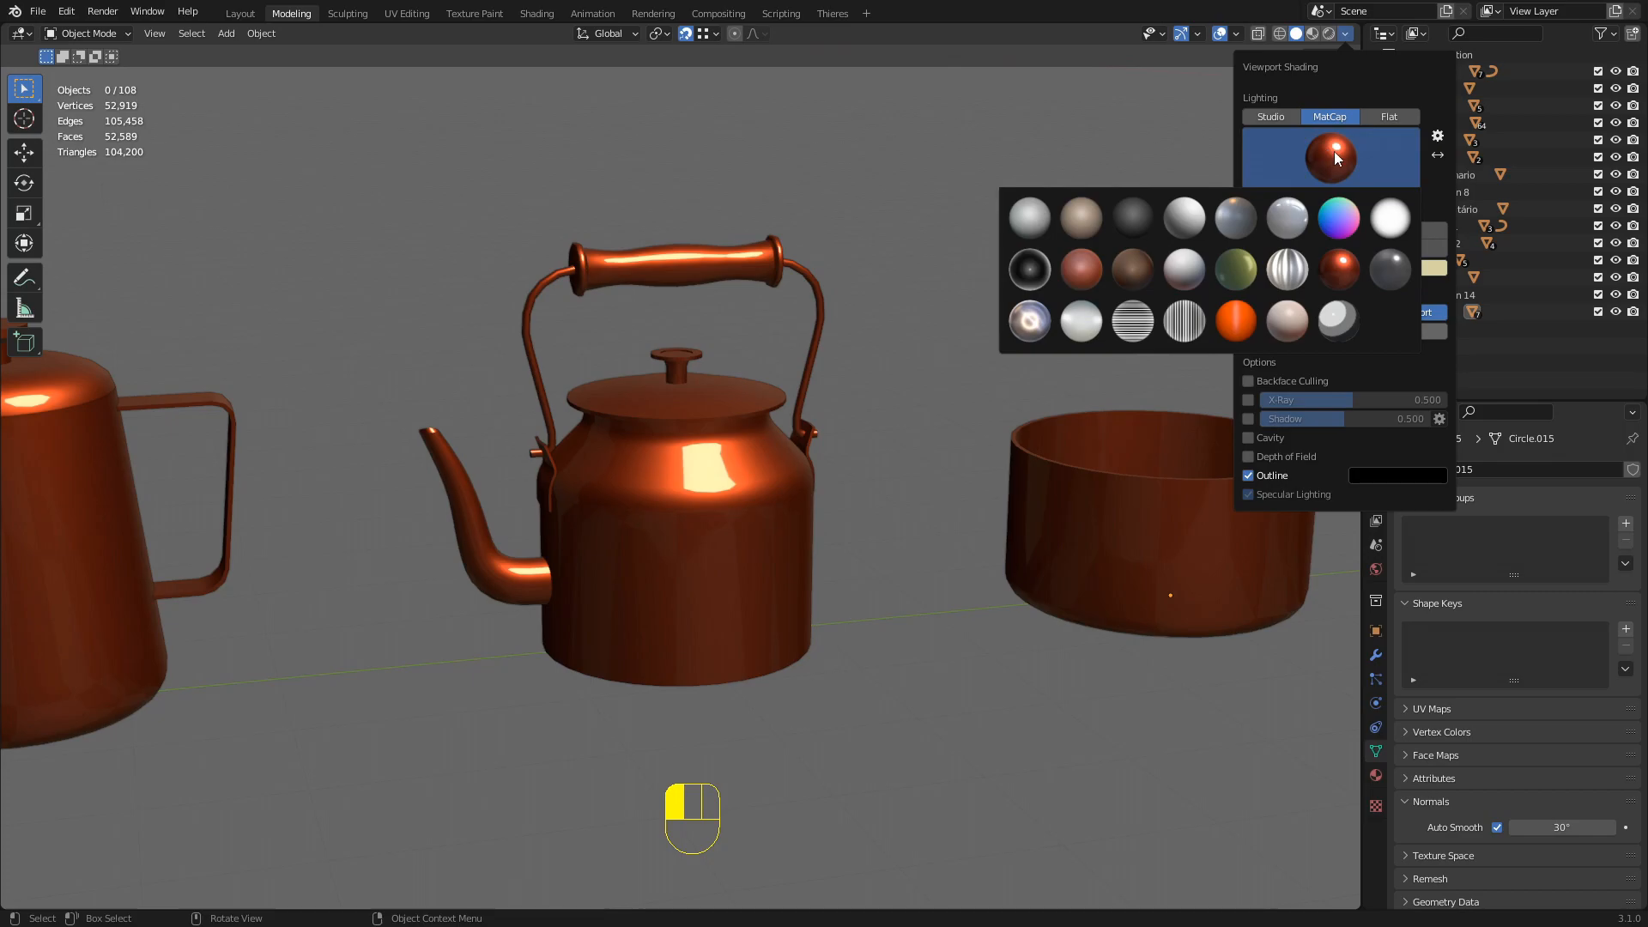
pyautogui.click(1344, 277)
pyautogui.click(1342, 269)
pyautogui.moveTo(1310, 112)
pyautogui.mouseDown()
pyautogui.moveTo(1324, 144)
pyautogui.moveTo(1355, 113)
pyautogui.moveTo(1327, 137)
pyautogui.moveTo(1316, 94)
pyautogui.moveTo(1320, 107)
pyautogui.mouseUp()
# Set the MatCap to the shiny metallic sphere and the single shading color to salmon pink with H 0.000, S 0.499, V 0.681
pyautogui.click(1347, 37)
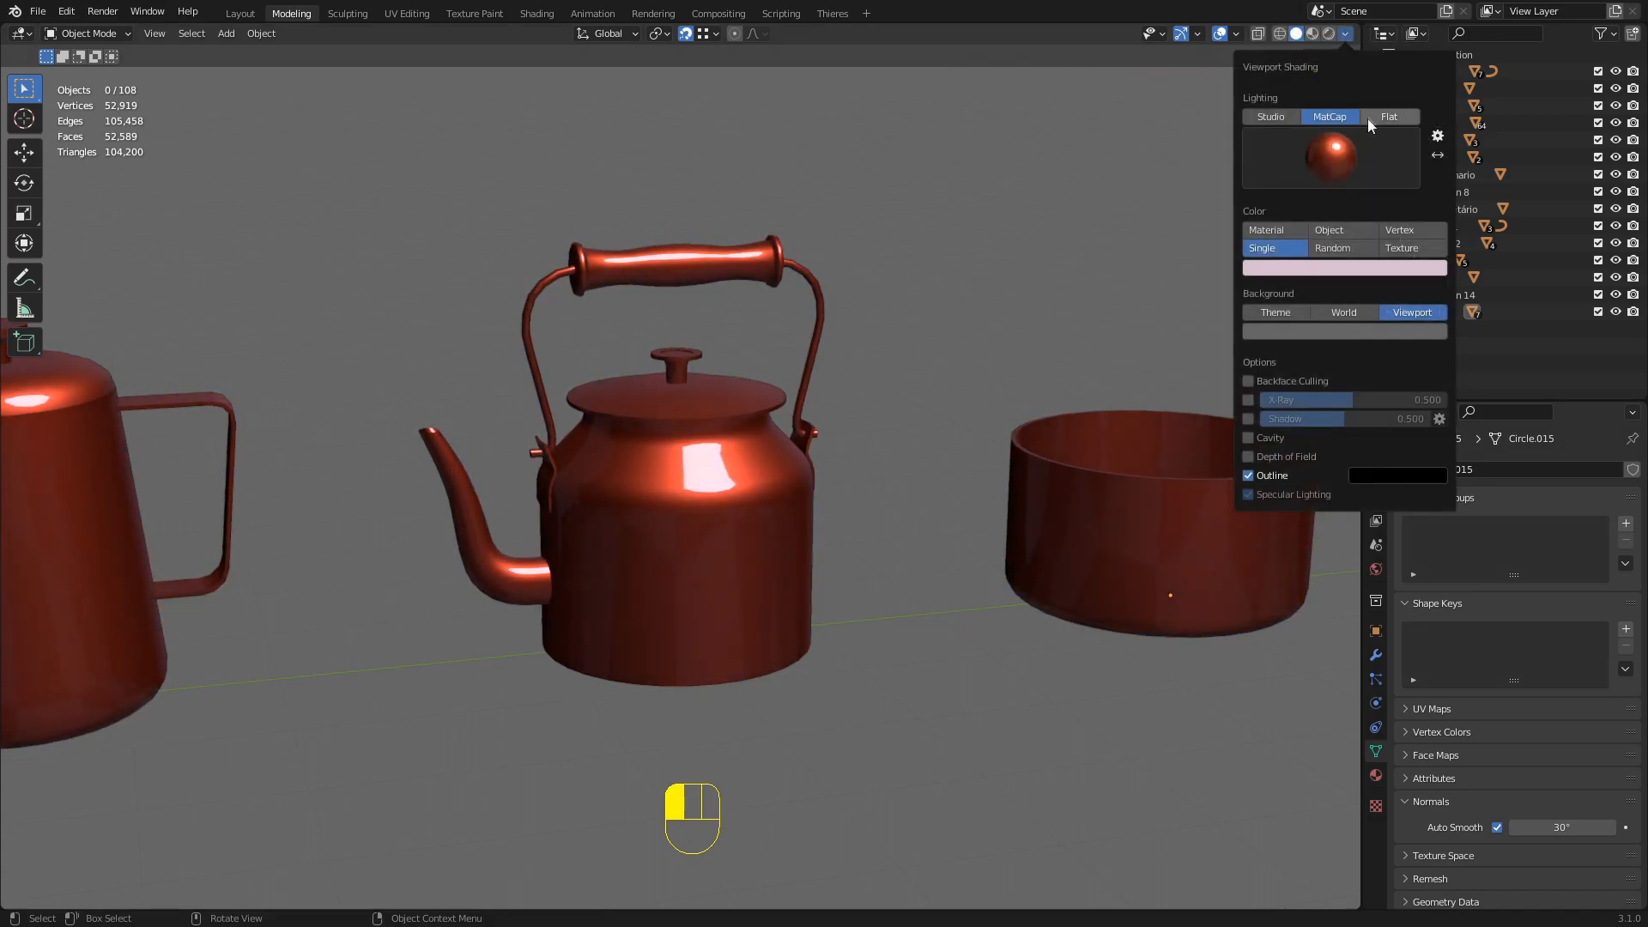
pyautogui.click(1331, 157)
pyautogui.click(1031, 326)
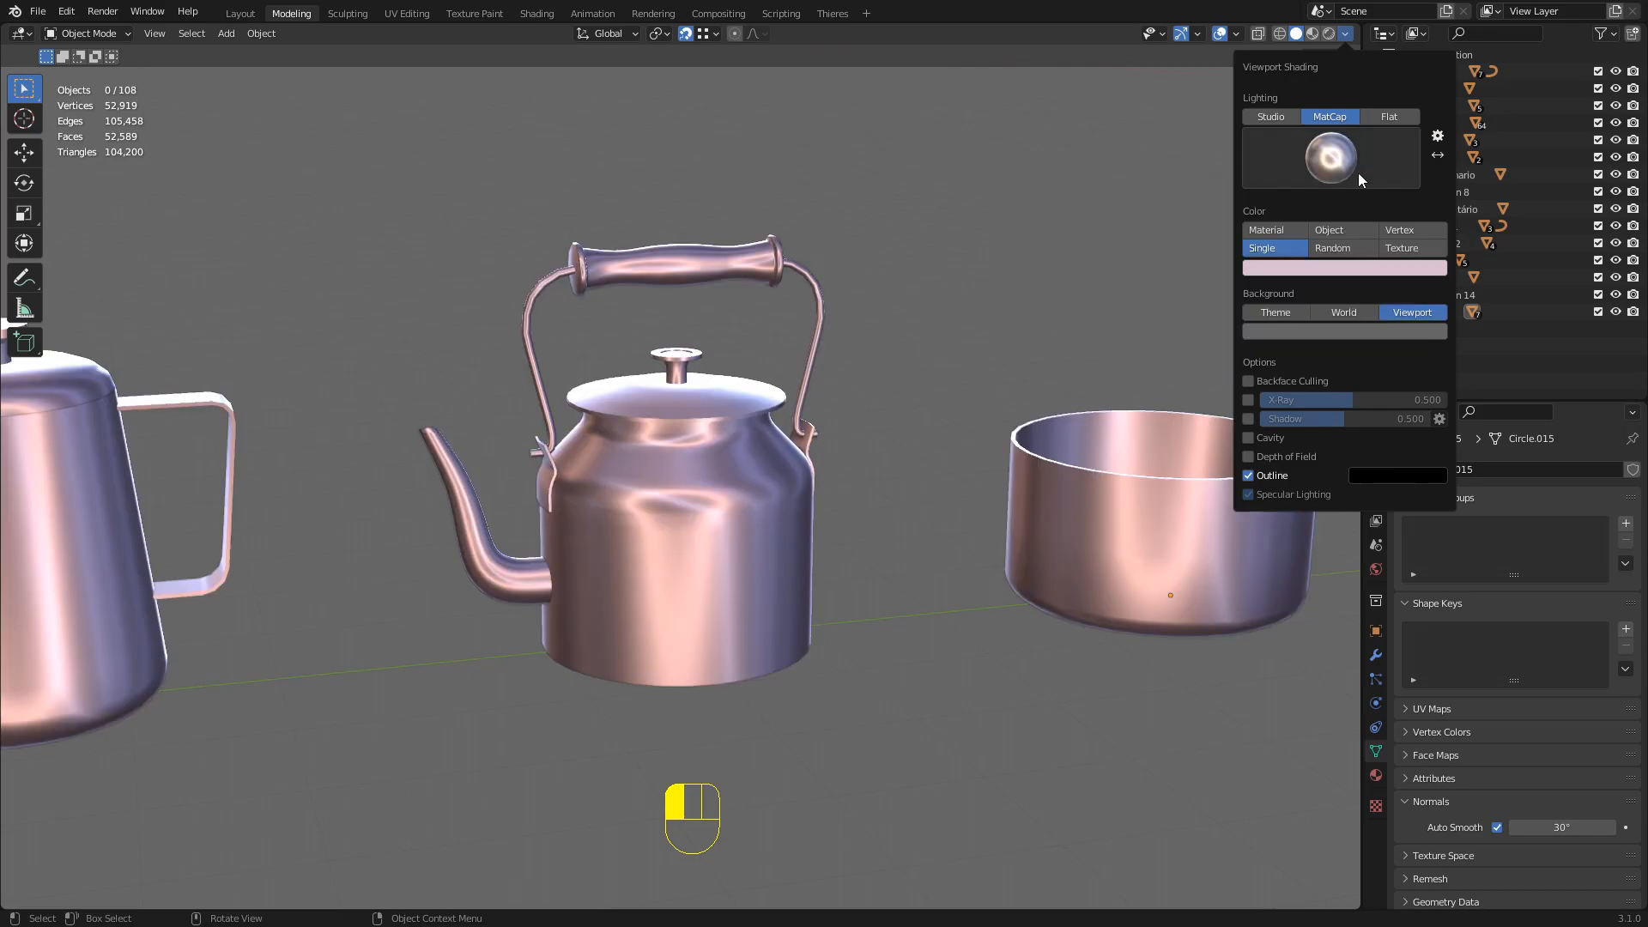
pyautogui.click(1332, 268)
pyautogui.moveTo(1321, 110)
pyautogui.mouseDown()
pyautogui.moveTo(1318, 155)
pyautogui.moveTo(1352, 85)
pyautogui.moveTo(1322, 109)
pyautogui.mouseUp()
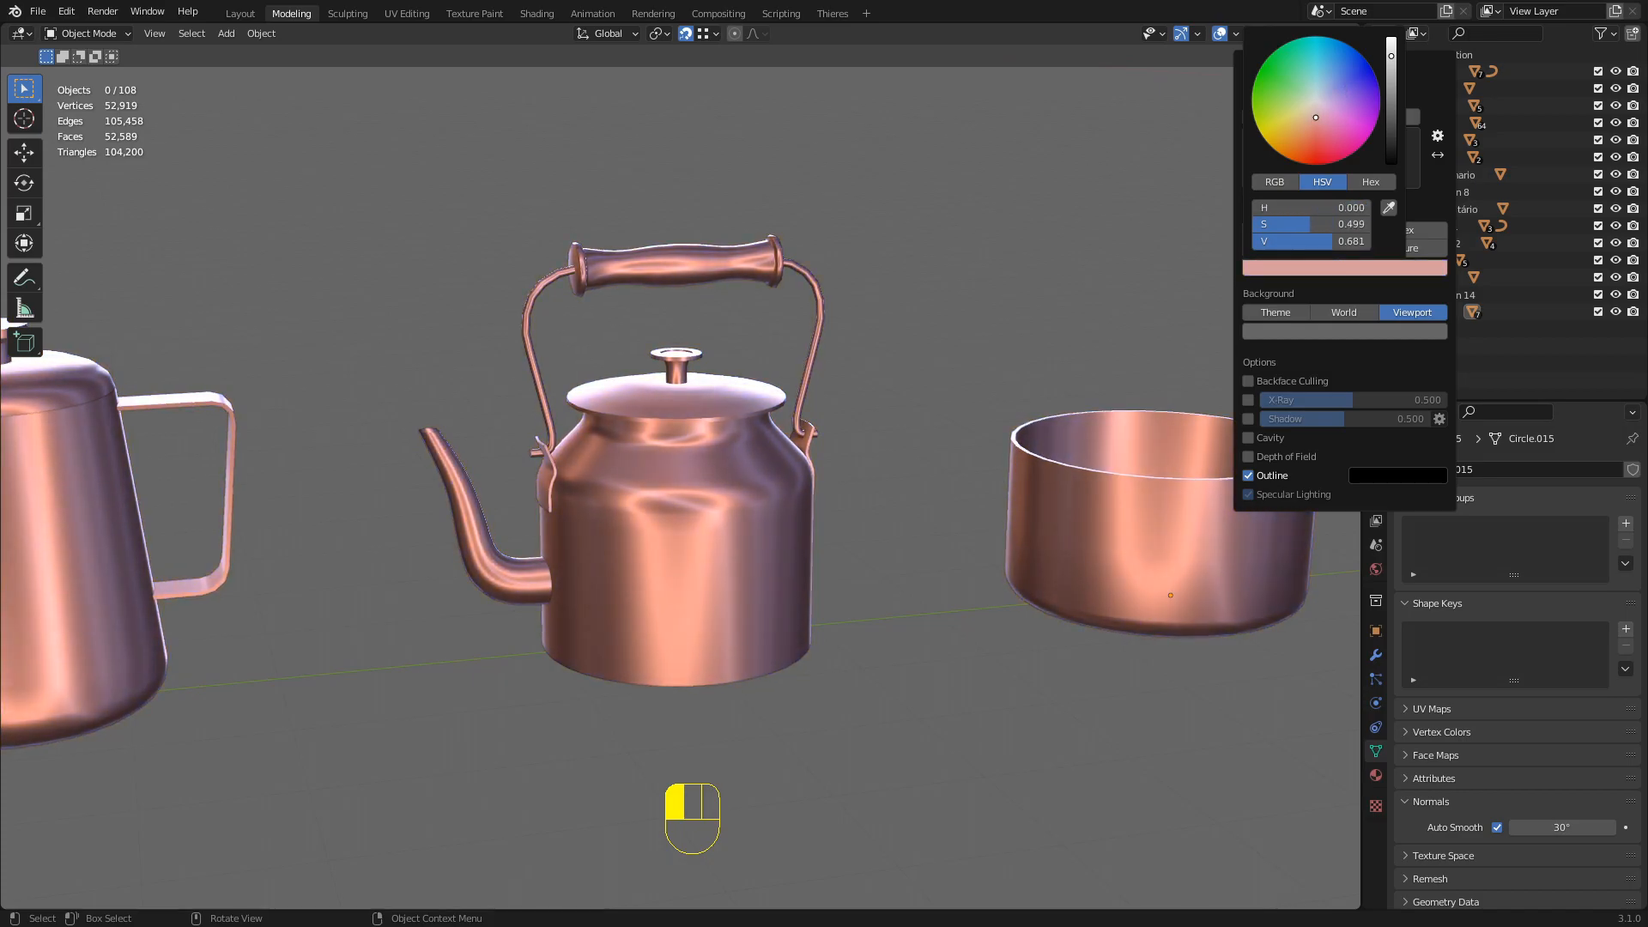
# Review the available MatCaps, open the Lights preferences and start installing custom MatCaps
pyautogui.click(1345, 33)
pyautogui.click(1332, 155)
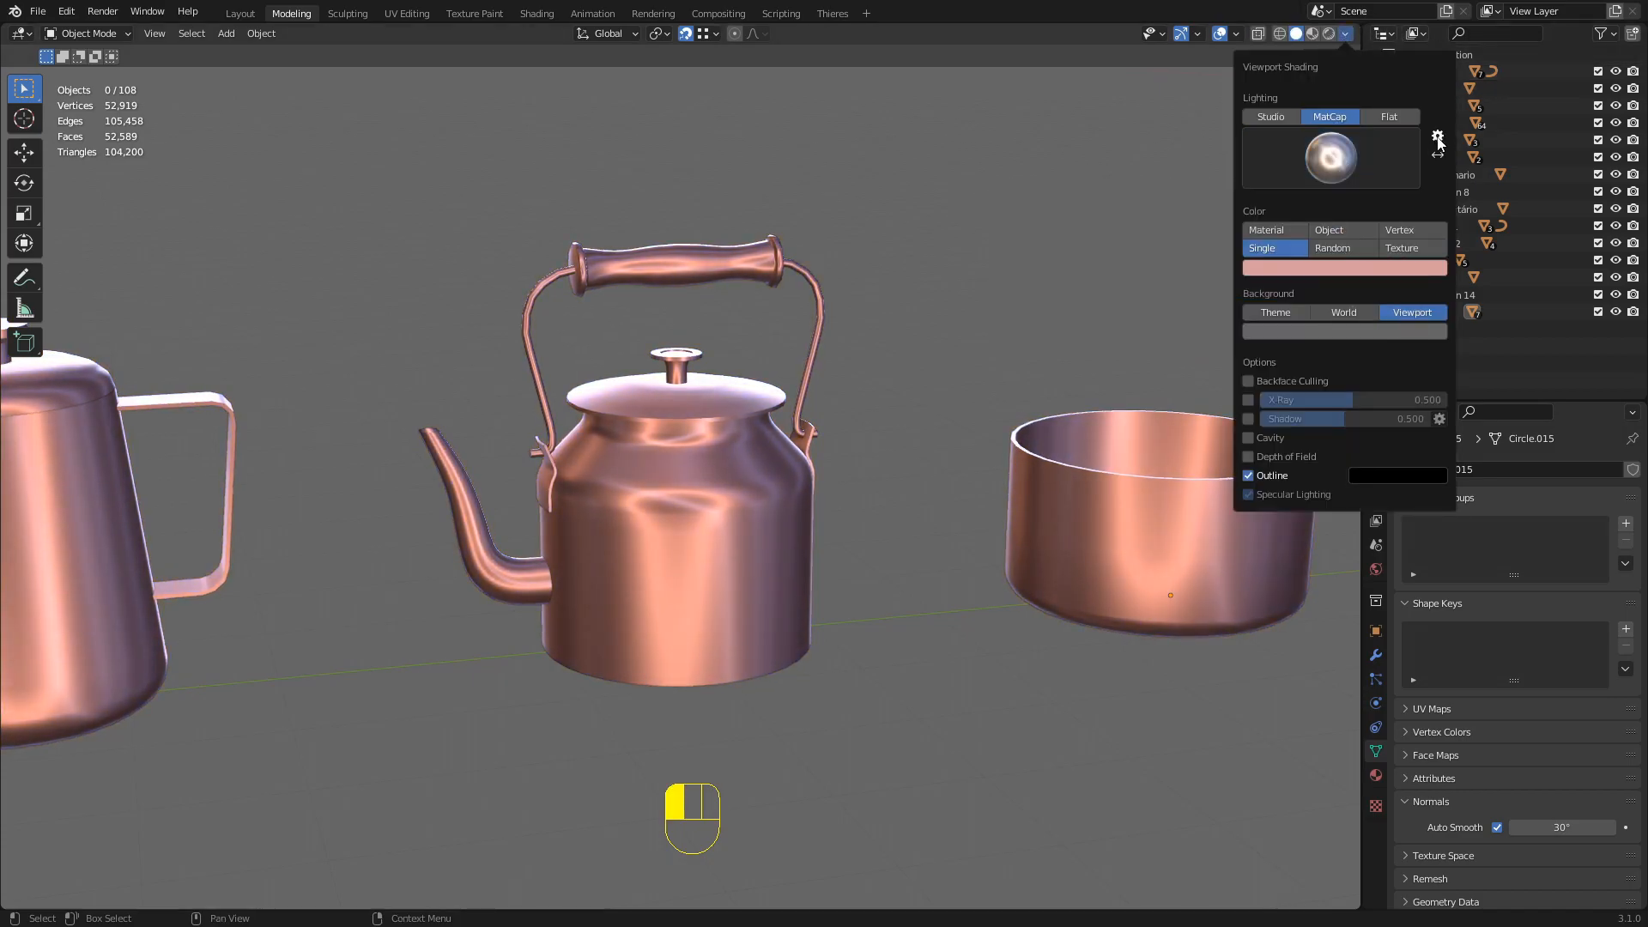
pyautogui.click(1364, 158)
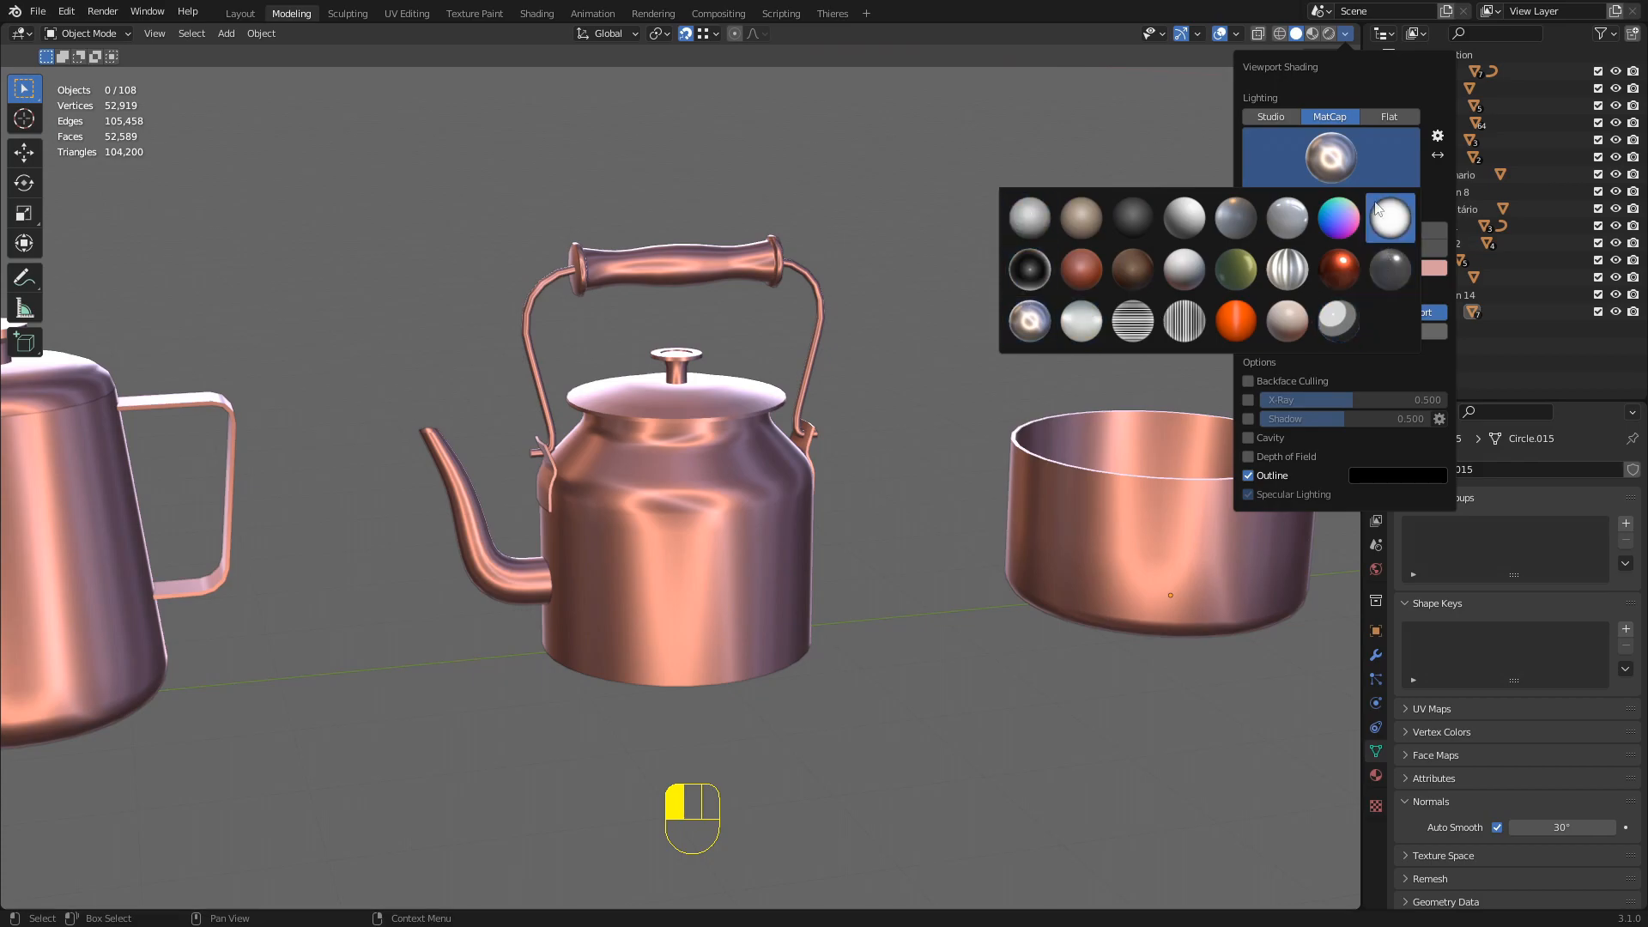
pyautogui.click(1438, 139)
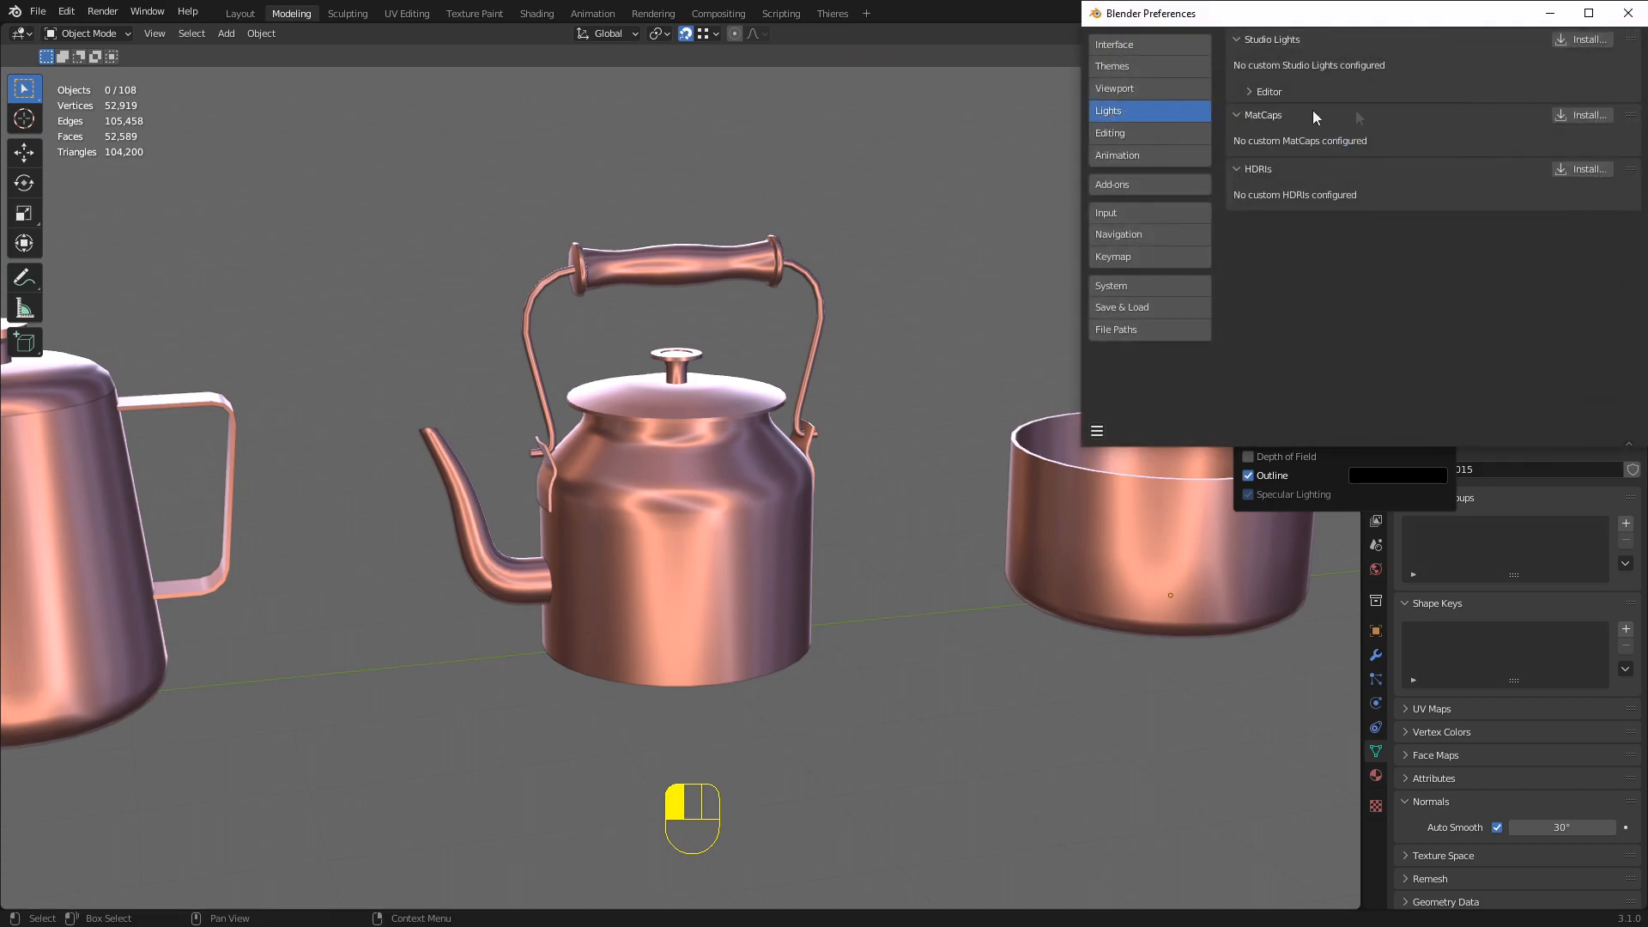
pyautogui.click(1582, 115)
pyautogui.moveTo(1171, 24); pyautogui.dragTo(880, 101)
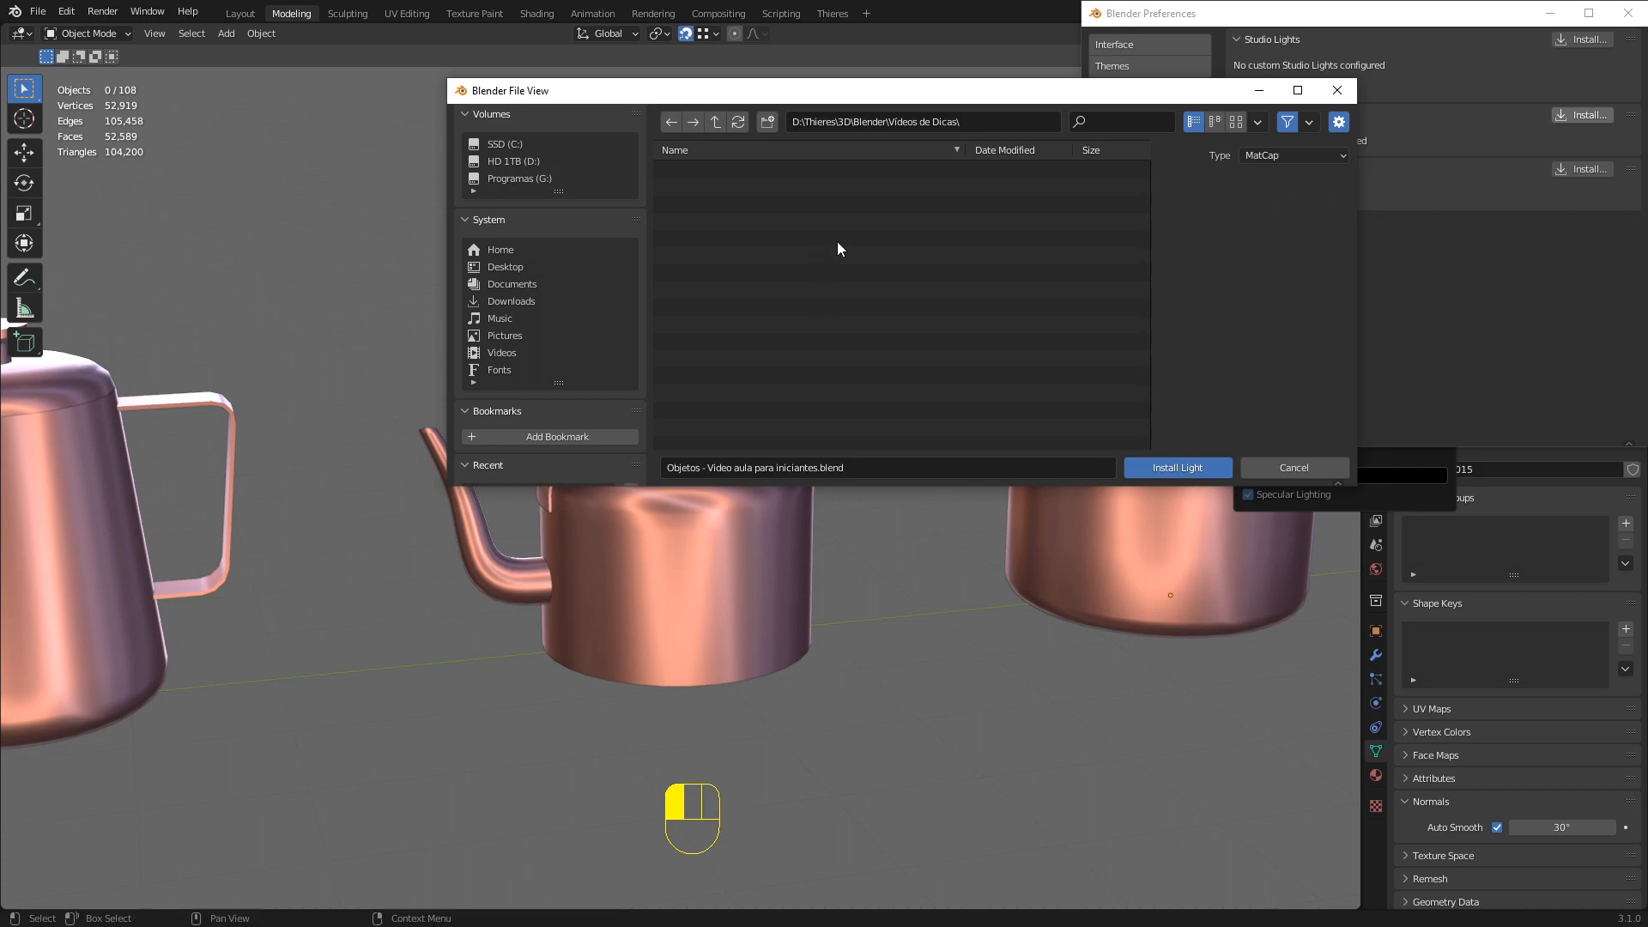
pyautogui.click(517, 300)
pyautogui.doubleClick(714, 169)
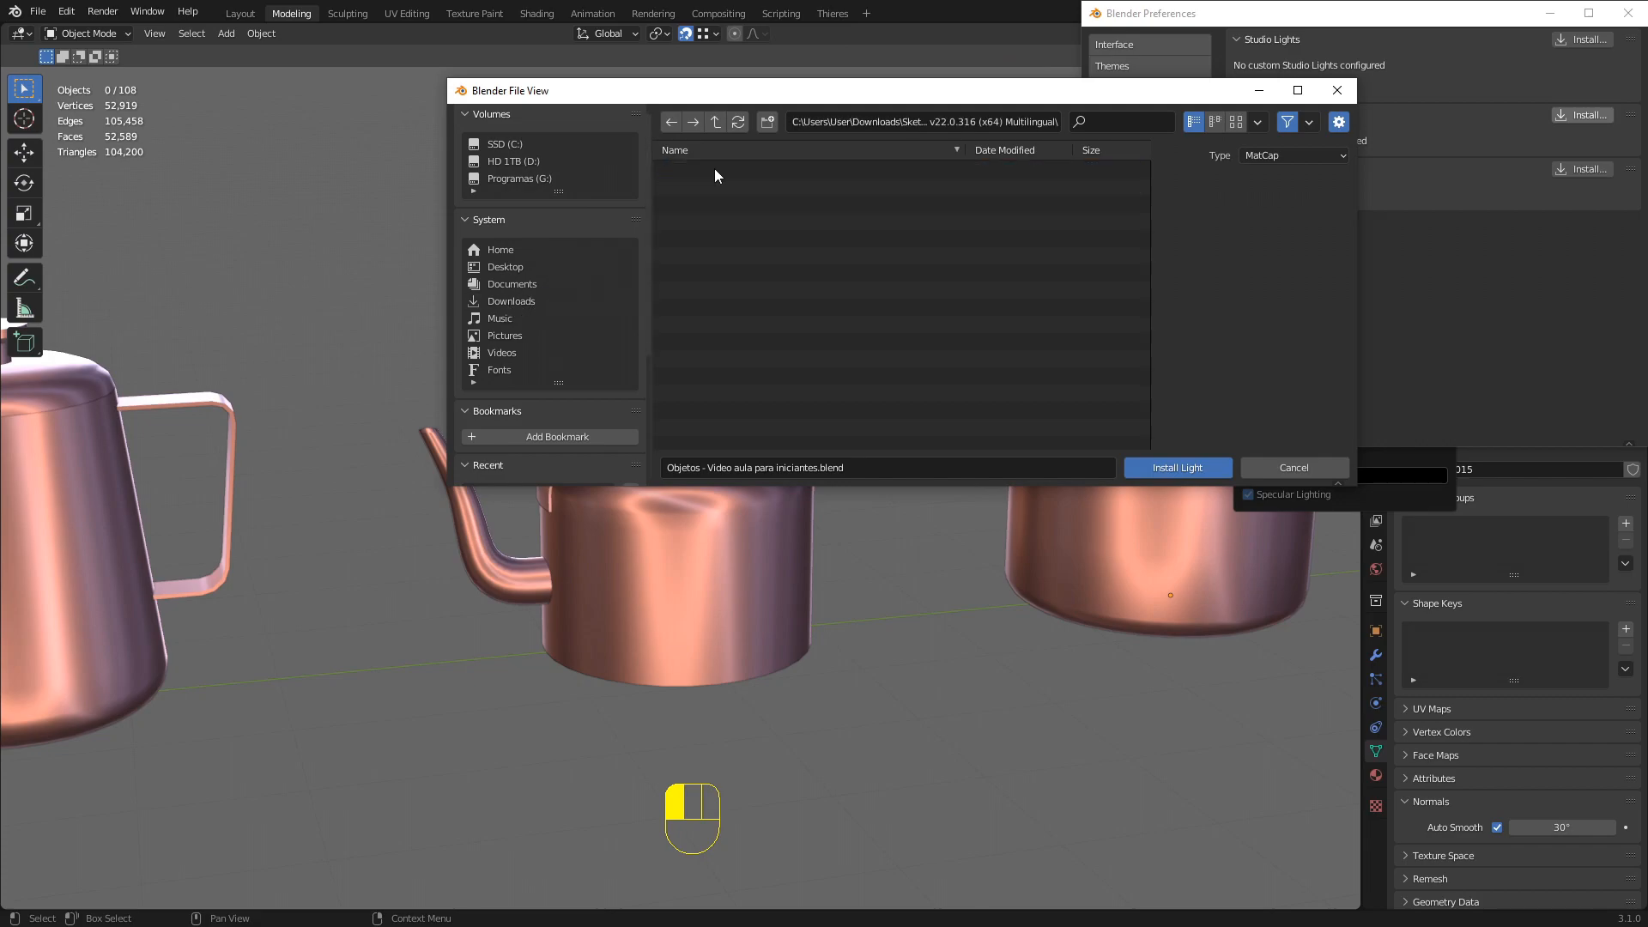
pyautogui.click(672, 121)
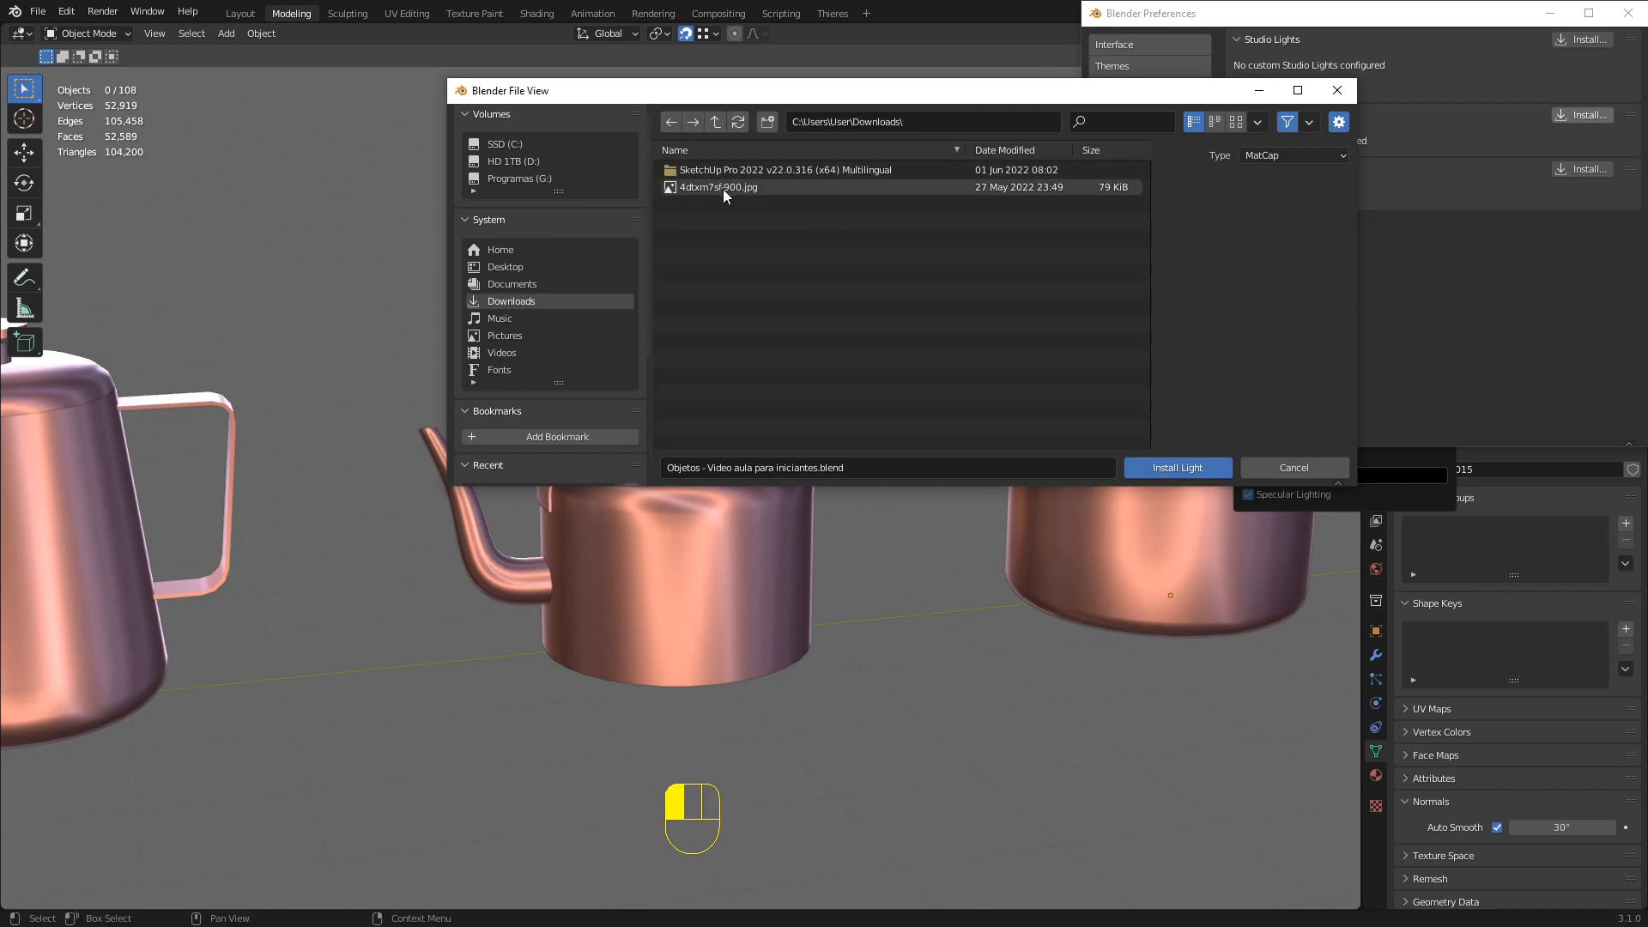
# Install all the MatCap PNG files from the Create your own Blender Matcaps folder in D:\downloads\matcaps and close the preferences
pyautogui.click(522, 162)
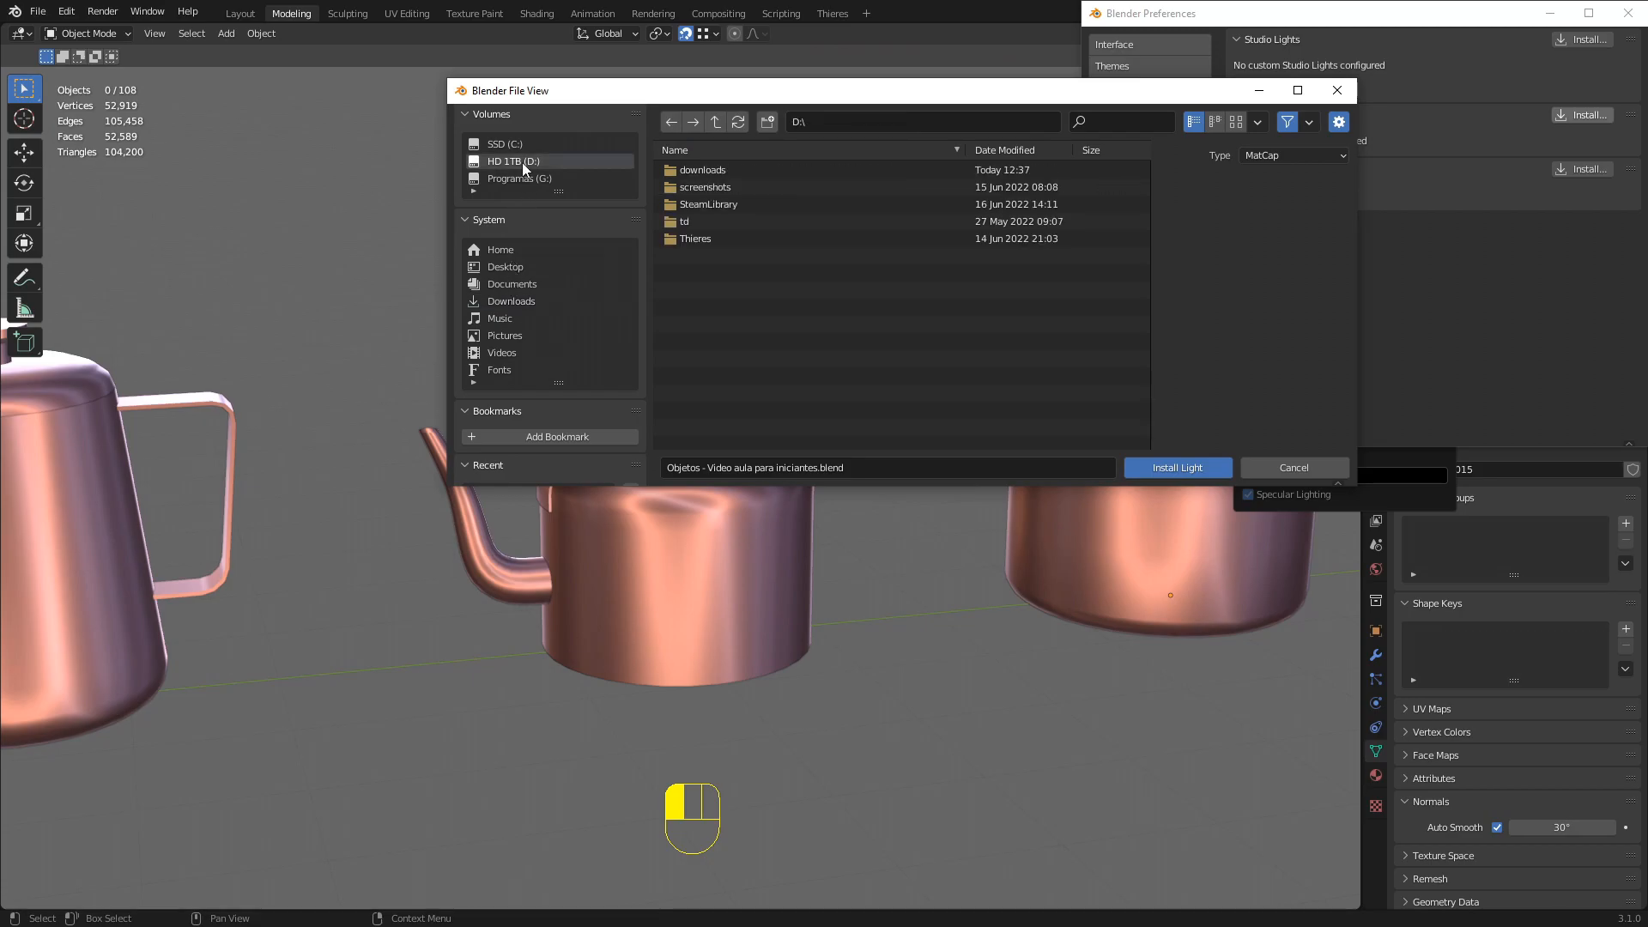
pyautogui.doubleClick(700, 182)
pyautogui.doubleClick(704, 204)
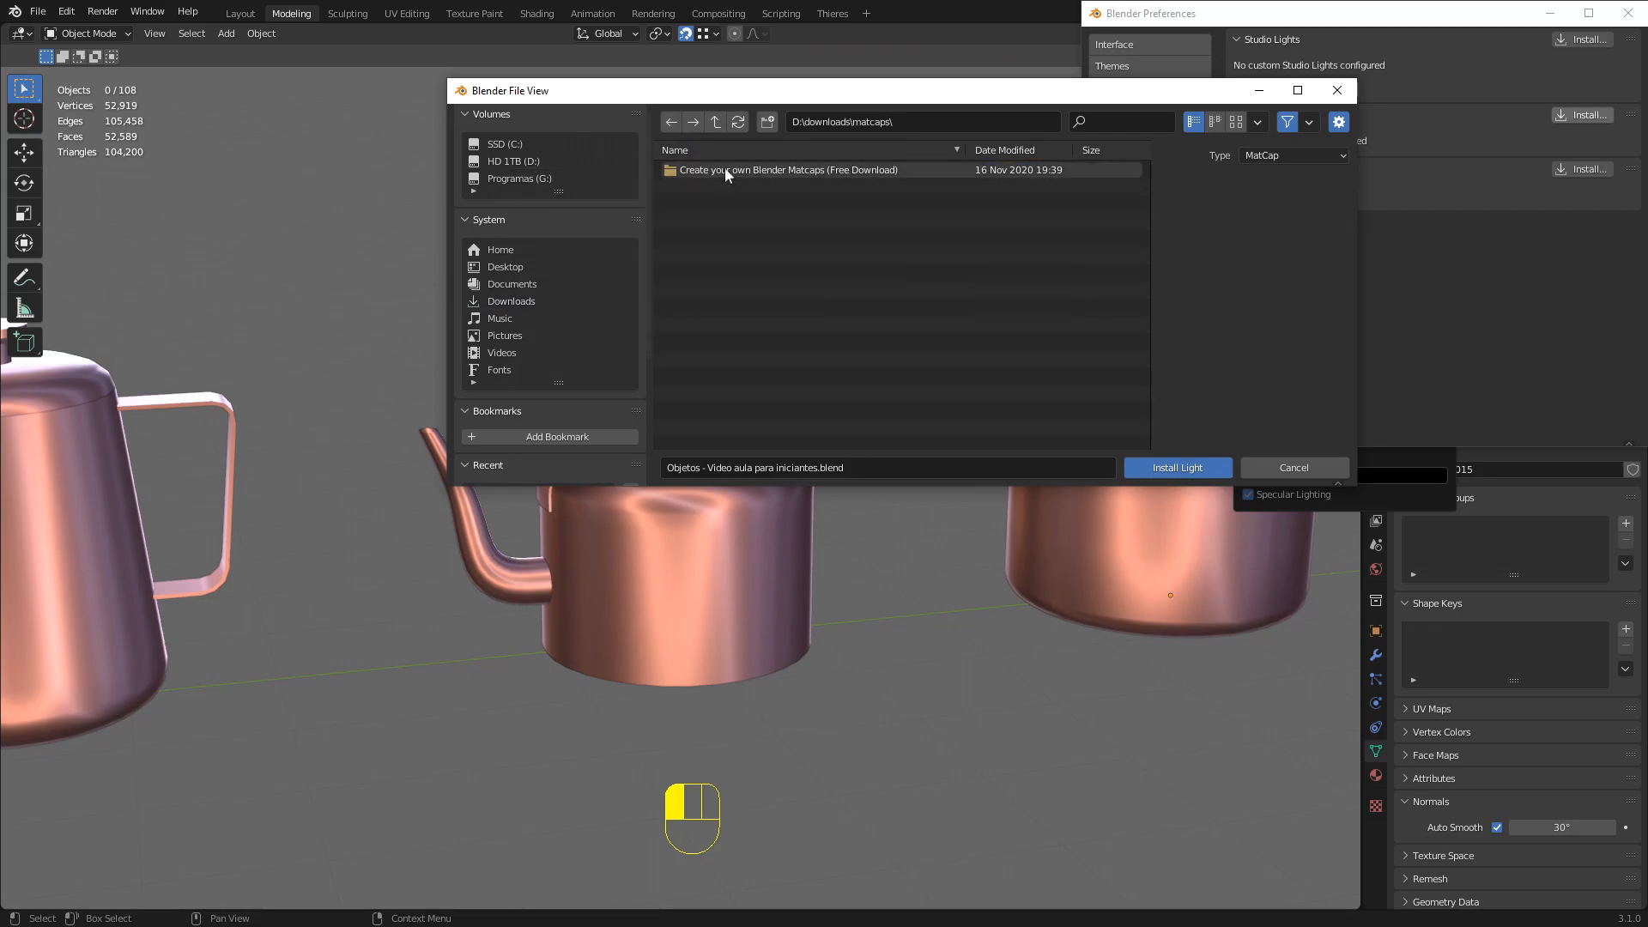
pyautogui.doubleClick(724, 169)
pyautogui.moveTo(780, 436); pyautogui.dragTo(693, 170)
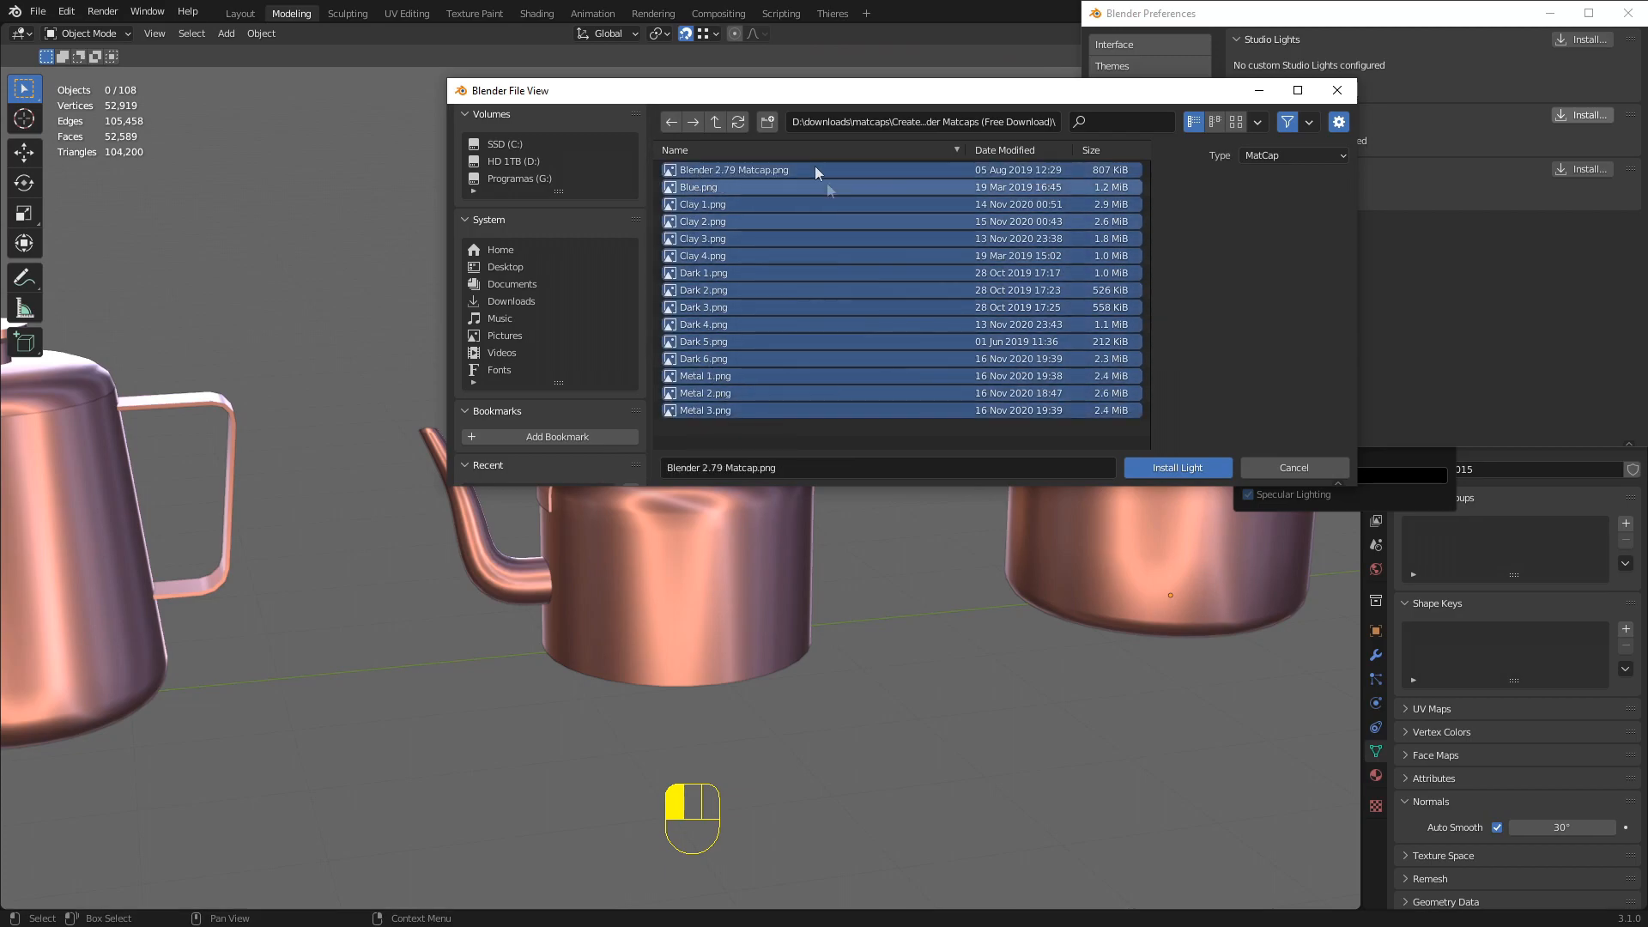
pyautogui.click(1176, 468)
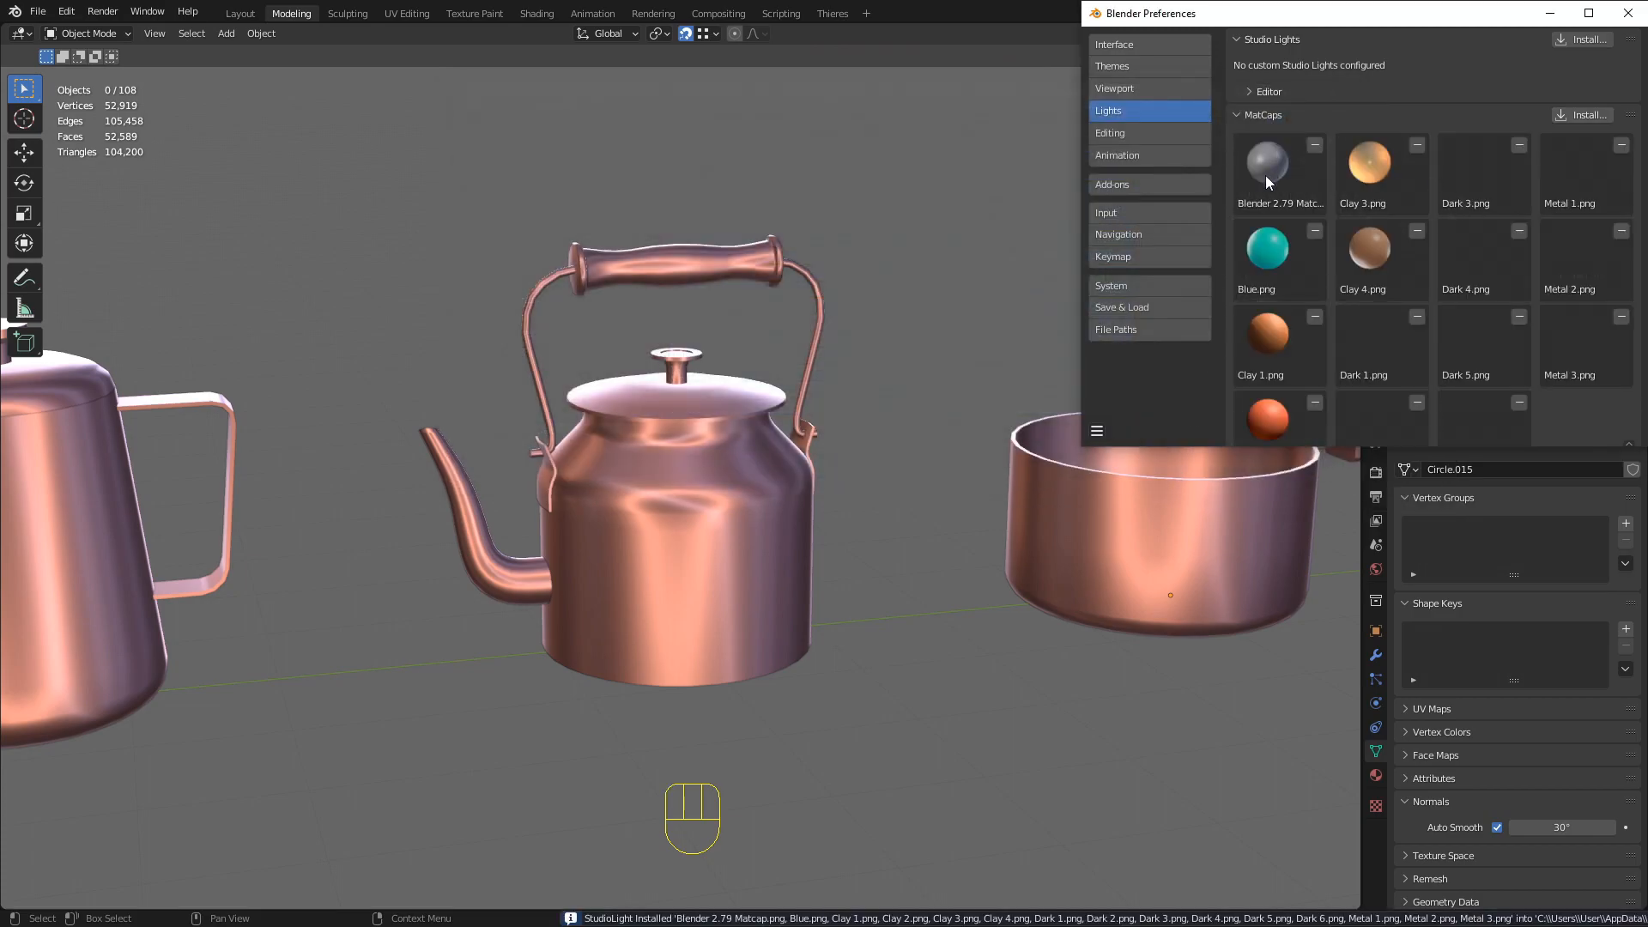
pyautogui.moveTo(1418, 15); pyautogui.dragTo(1245, 43)
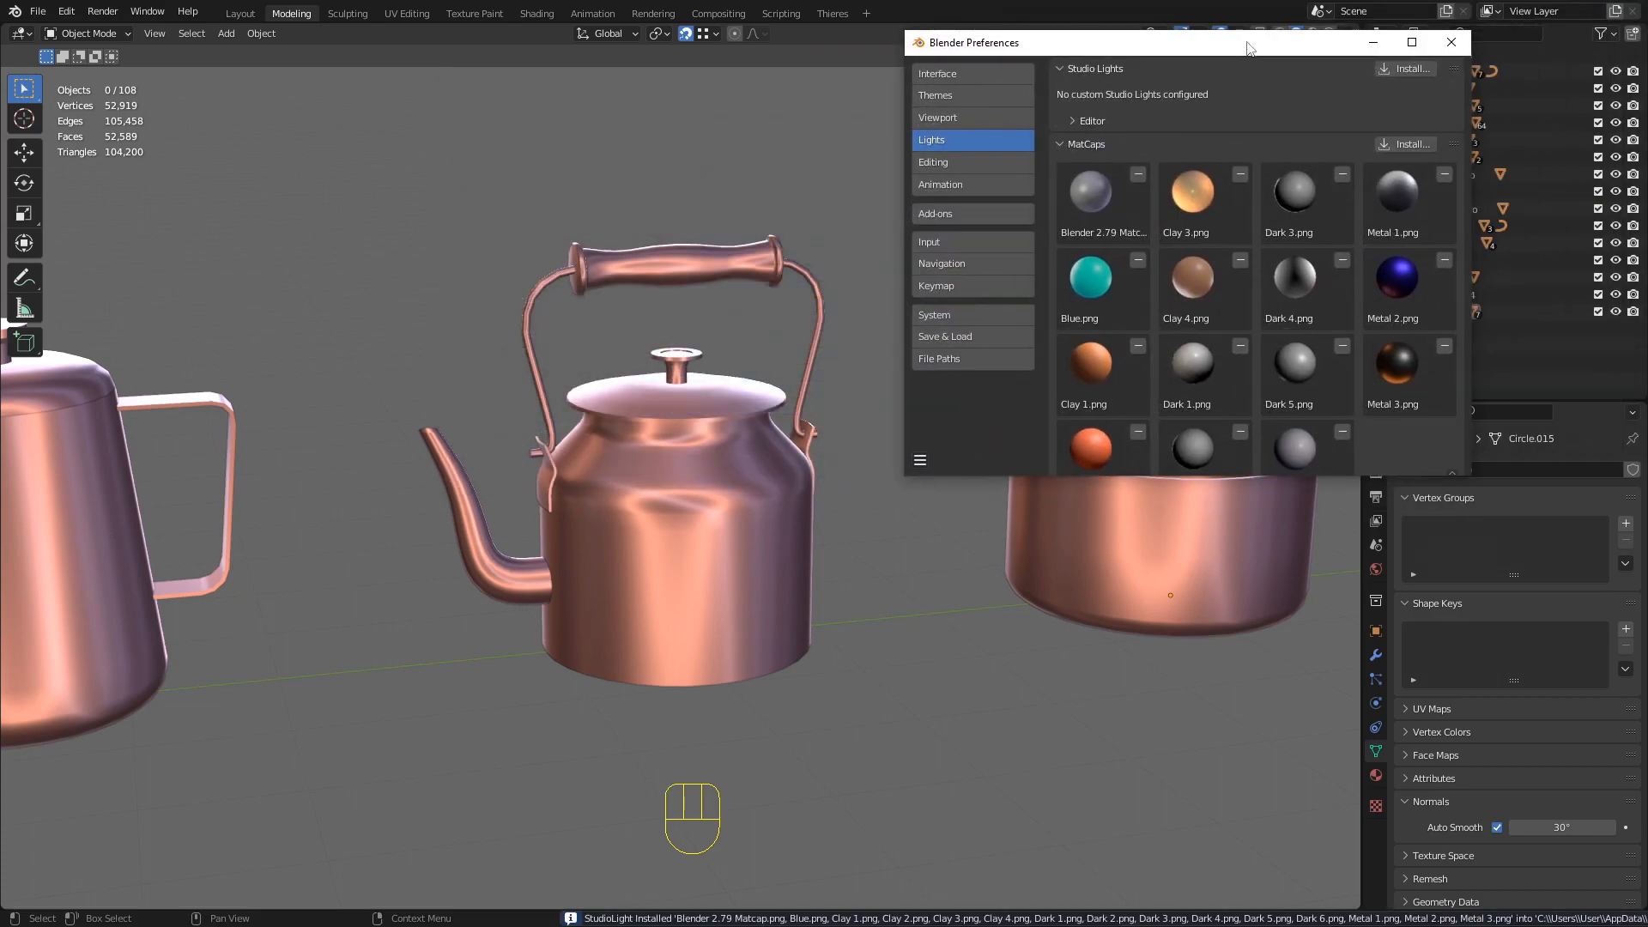
pyautogui.click(1454, 41)
# Try the installed Dark 4, Dark 5 and Metal 1 MatCaps, and set the shading color to Material
pyautogui.click(1345, 33)
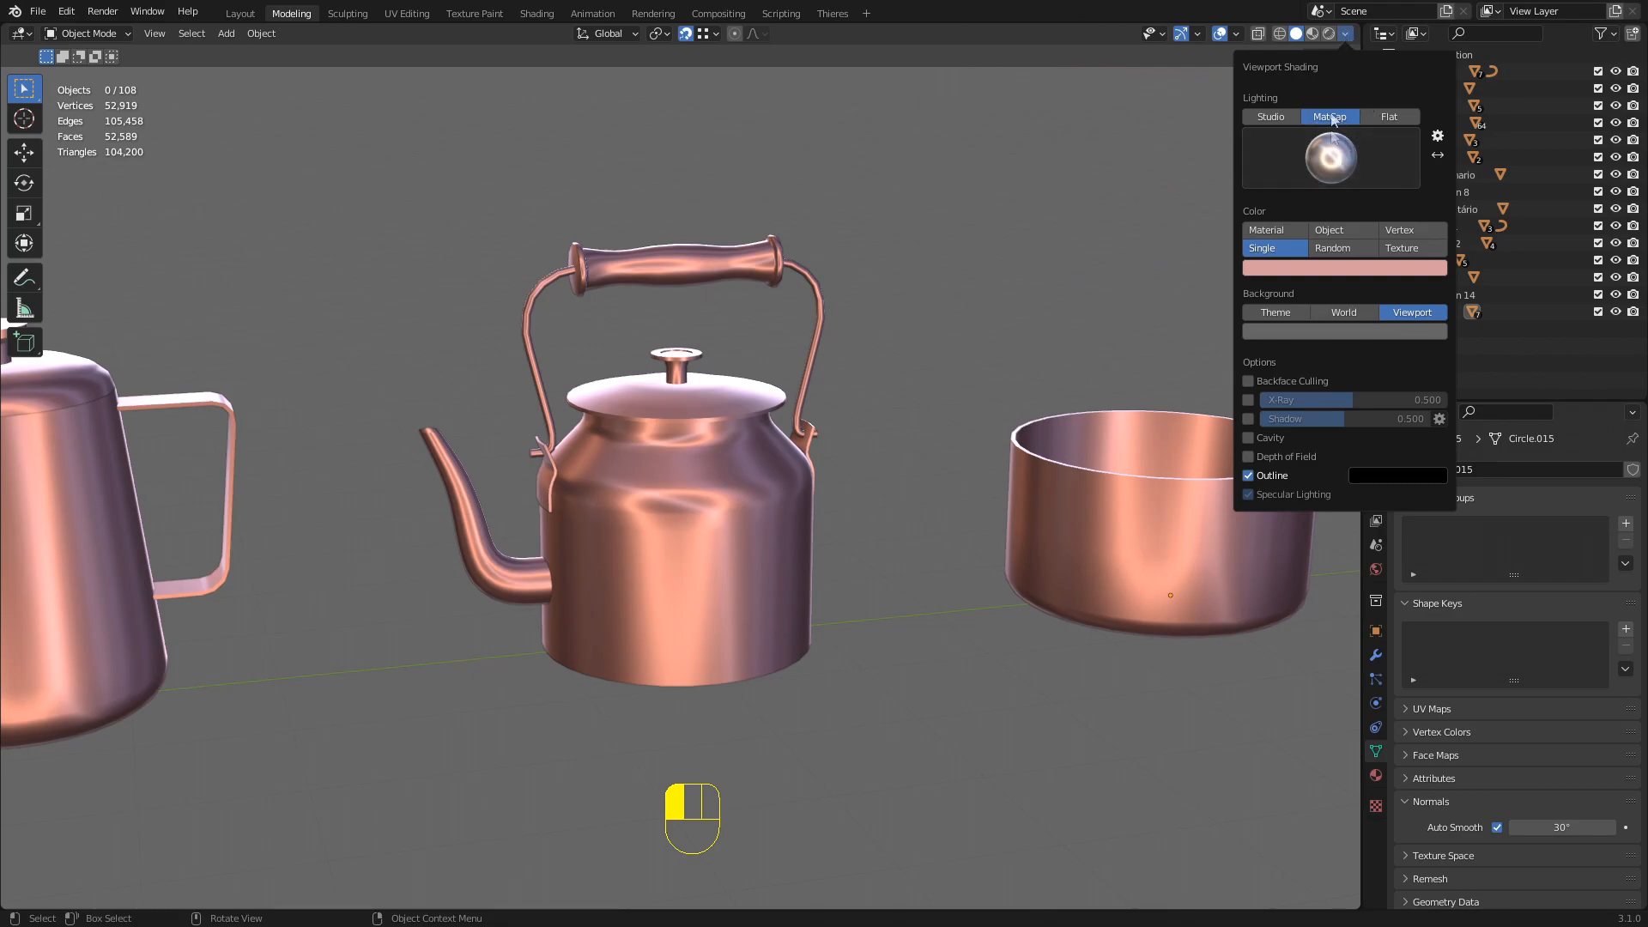
pyautogui.click(1351, 168)
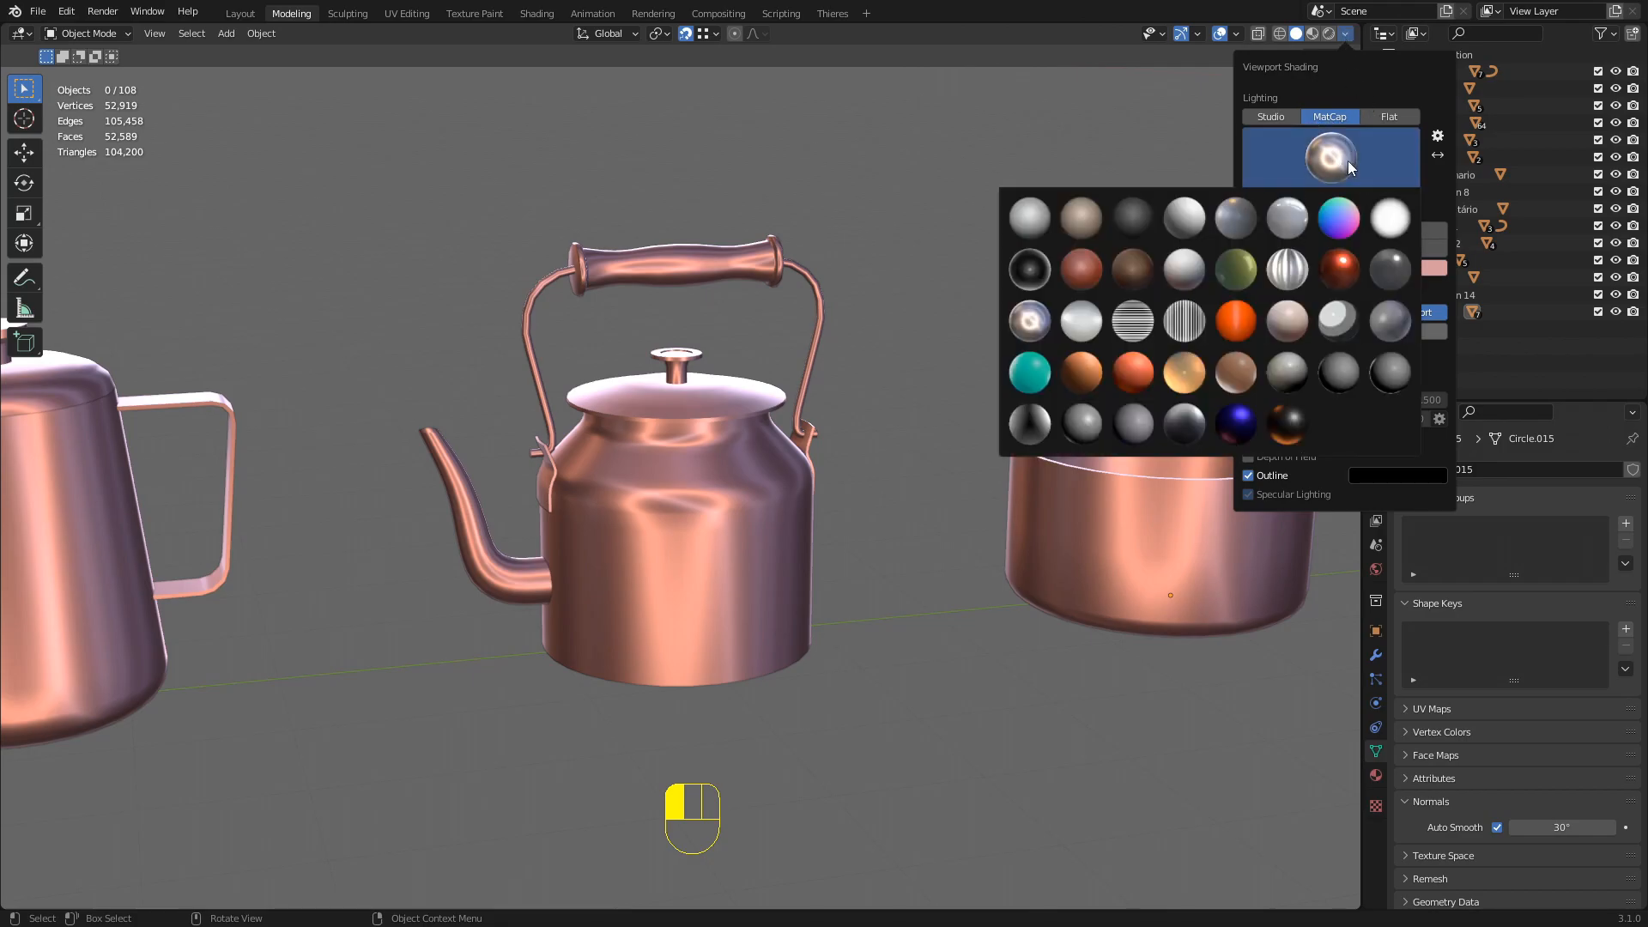
pyautogui.click(1032, 424)
pyautogui.click(1295, 168)
pyautogui.click(1082, 425)
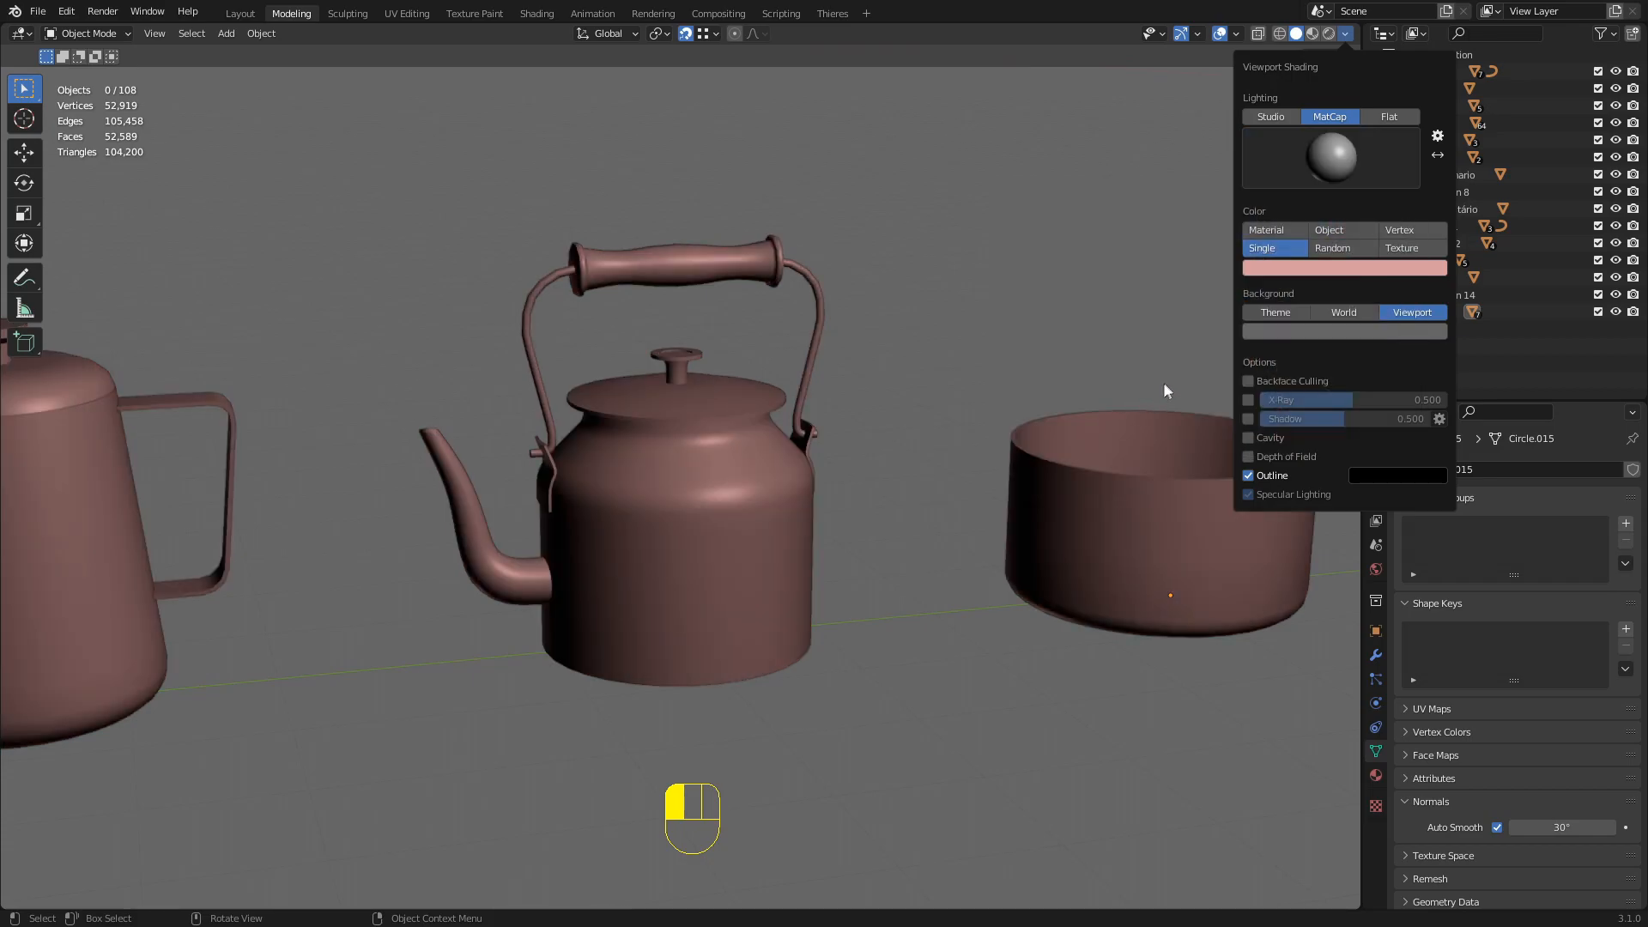
pyautogui.click(1336, 155)
pyautogui.click(1176, 374)
pyautogui.click(1269, 230)
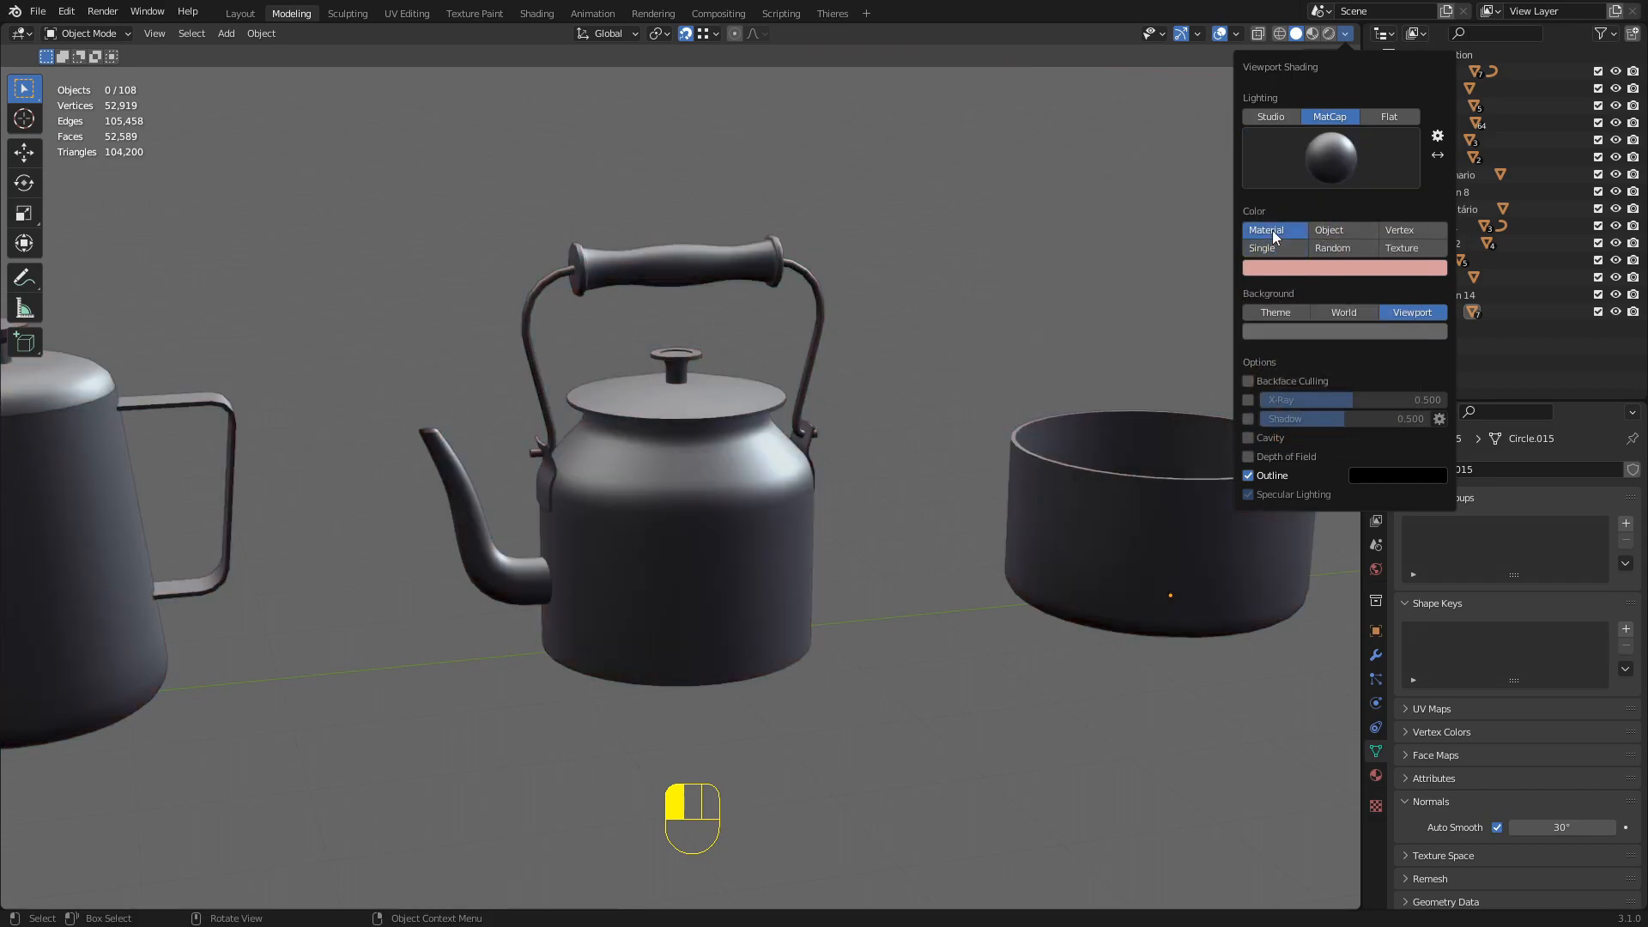
# Try the installed Blender 2.79, Blue and Clay 1 MatCaps on the objects
pyautogui.click(1345, 34)
pyautogui.click(1330, 157)
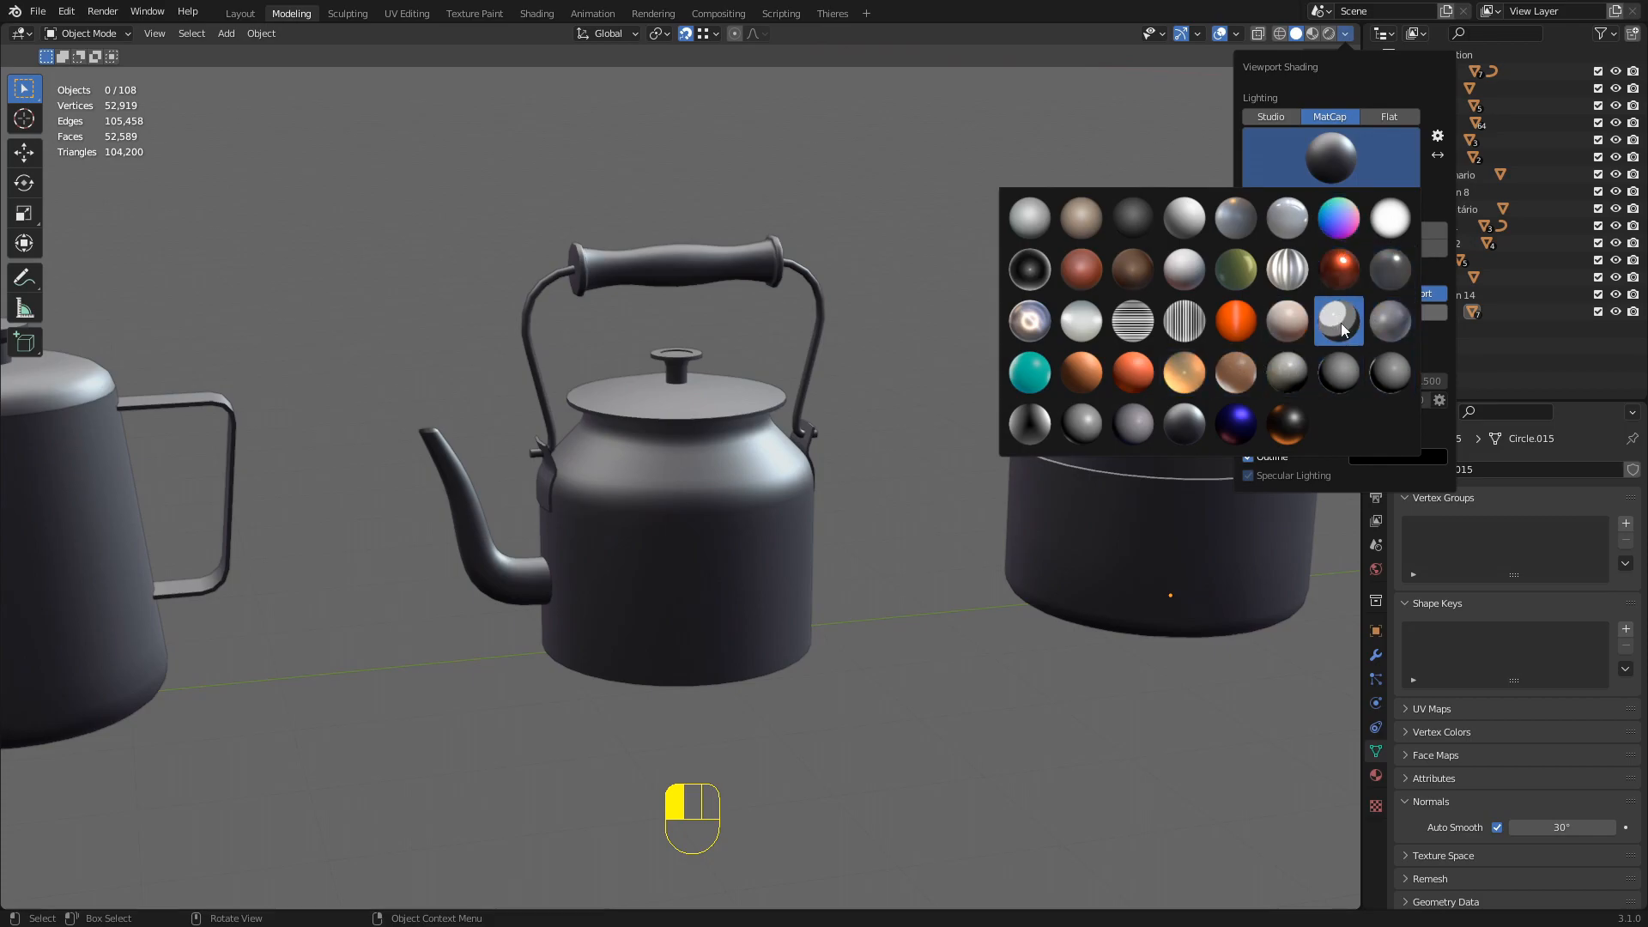
pyautogui.click(1392, 326)
pyautogui.click(1351, 161)
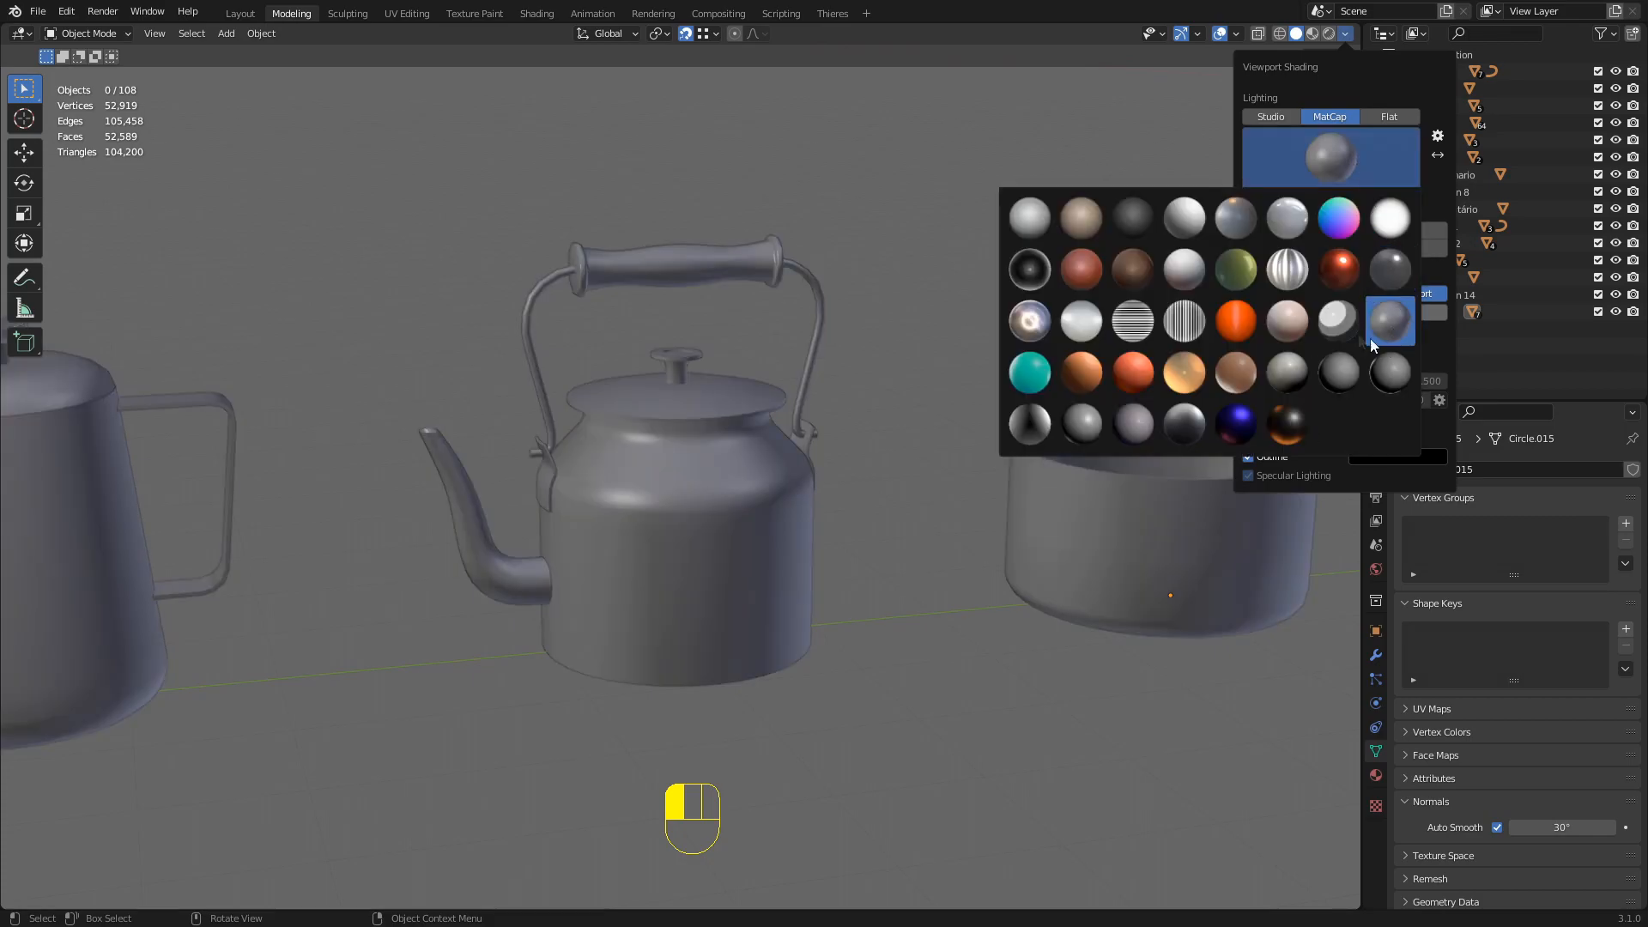
pyautogui.click(1029, 372)
pyautogui.click(1330, 157)
pyautogui.click(1108, 348)
# Try the red-orange Clay 2 MatCap and set the MatCap to the golden Clay 3
pyautogui.click(1331, 157)
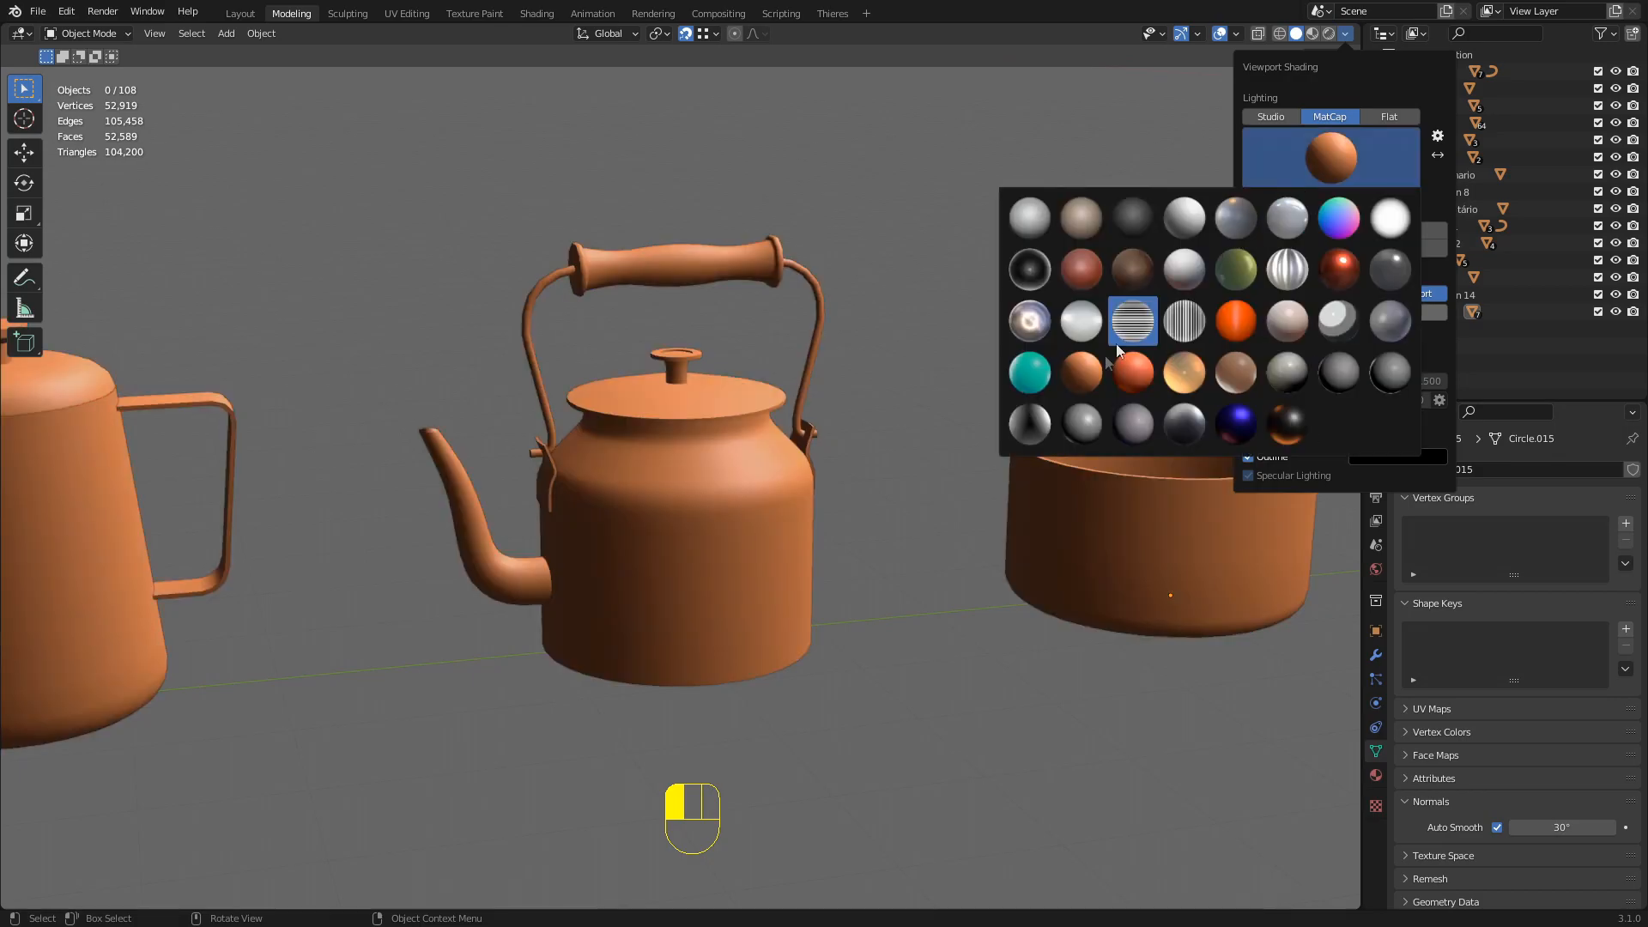
pyautogui.click(1116, 369)
pyautogui.click(1326, 159)
pyautogui.click(1137, 374)
pyautogui.click(1327, 155)
pyautogui.click(1172, 360)
pyautogui.click(1331, 157)
pyautogui.click(1184, 372)
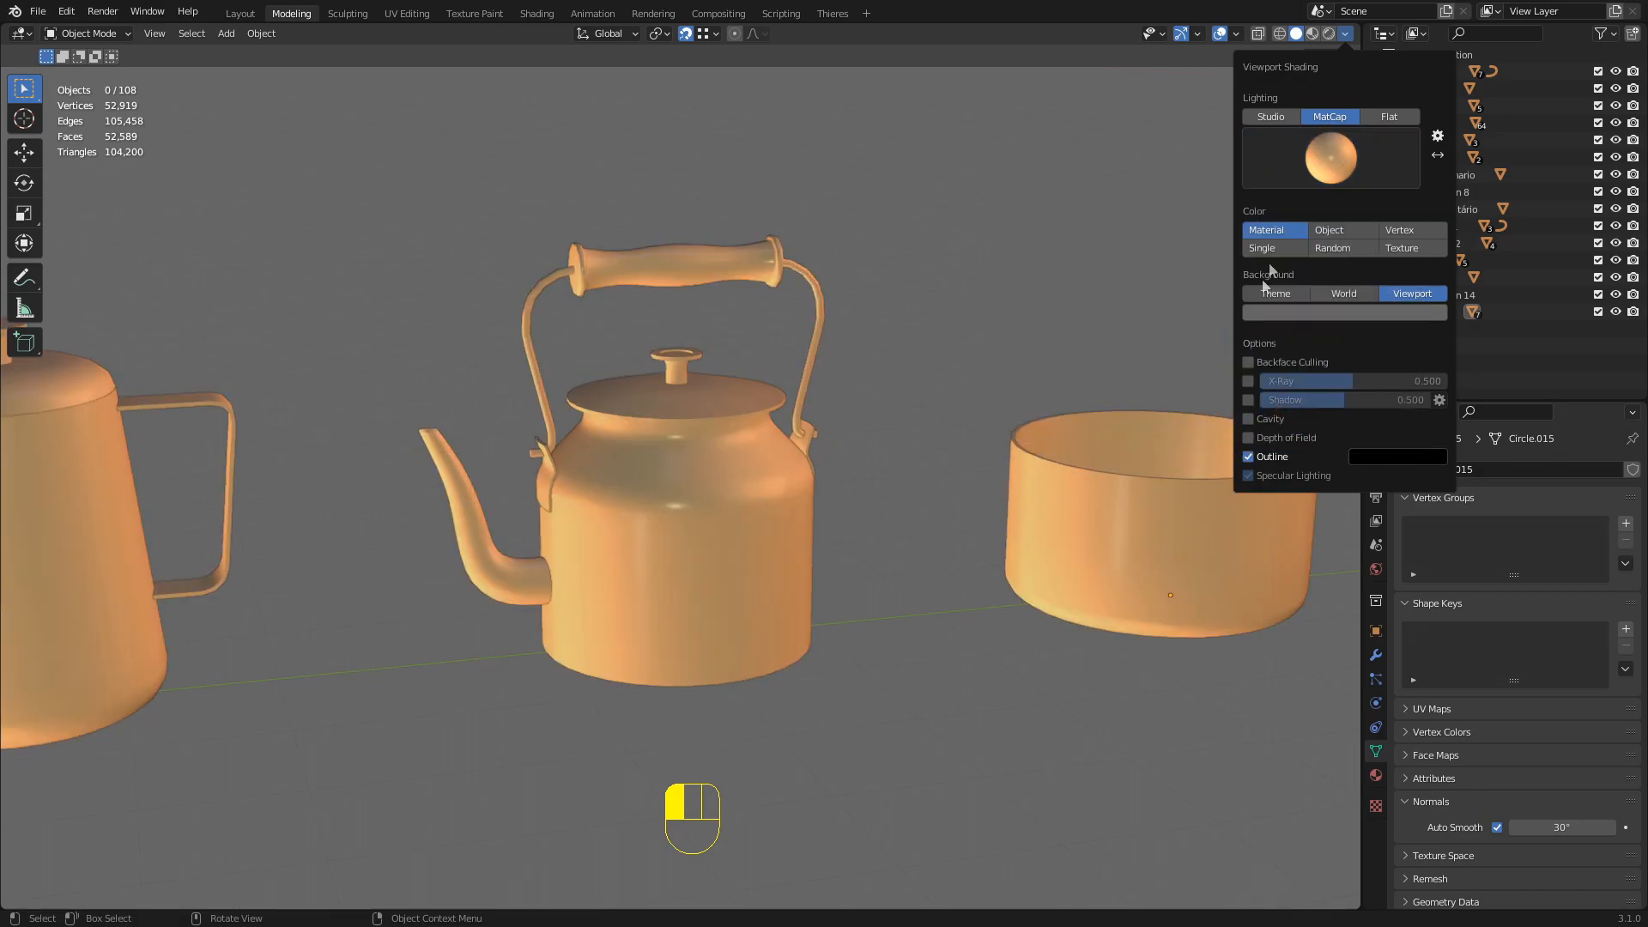
# Switch the viewport lighting to Studio and compare the Single shading color with Material, ending on Material
pyautogui.click(1345, 33)
pyautogui.click(1271, 116)
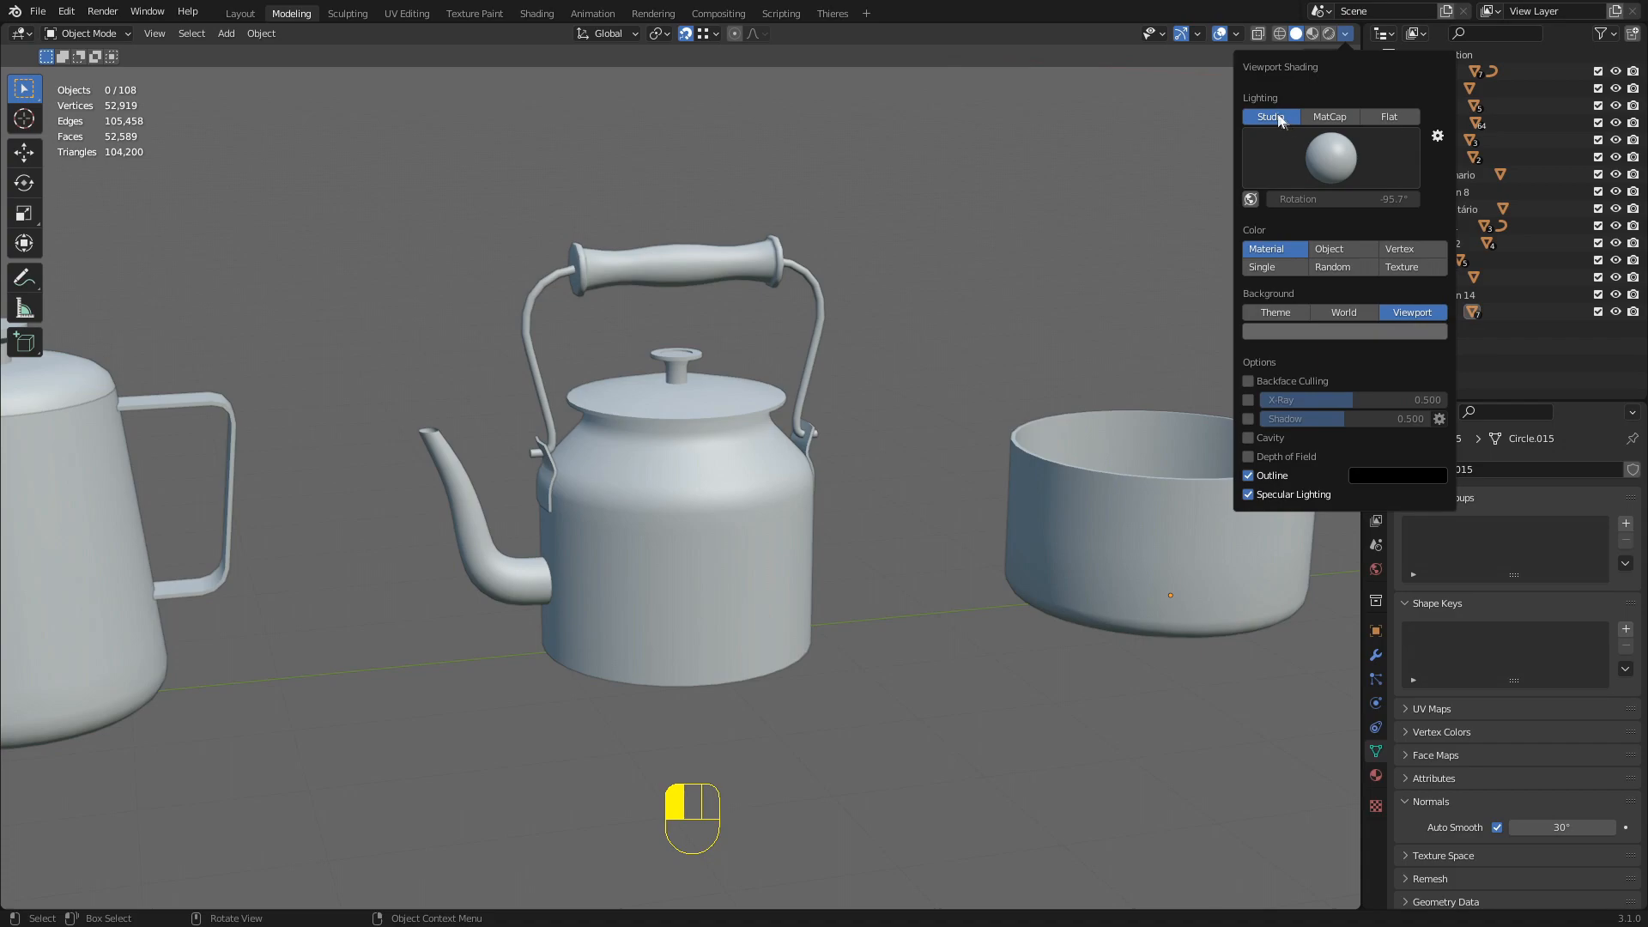
pyautogui.click(1264, 268)
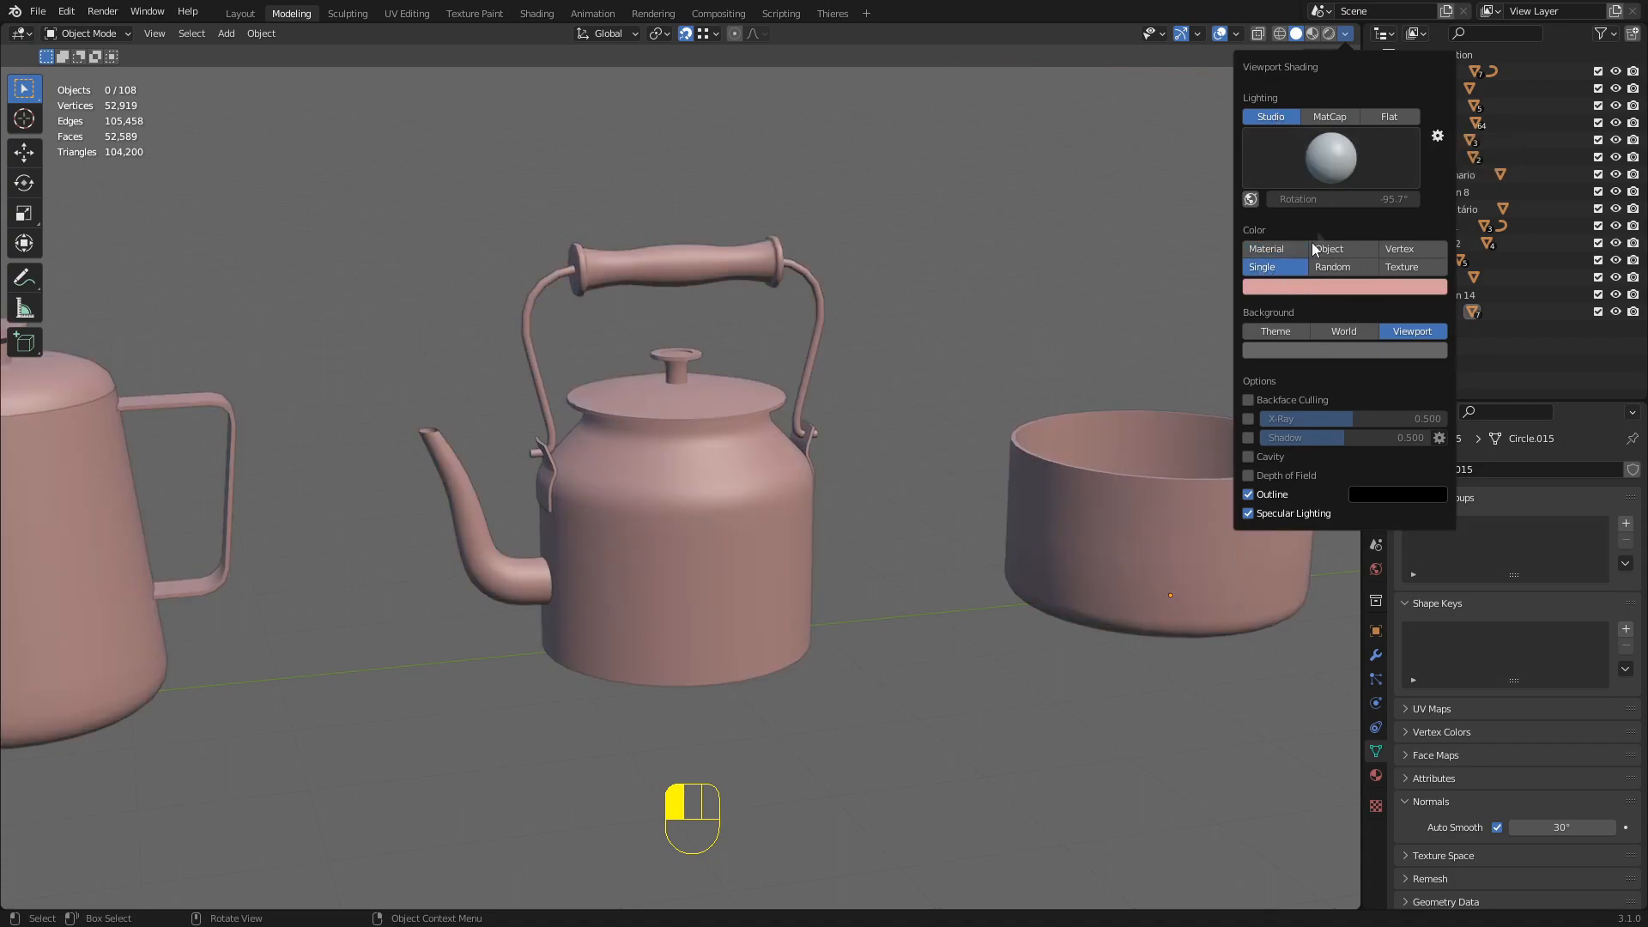
pyautogui.click(1340, 175)
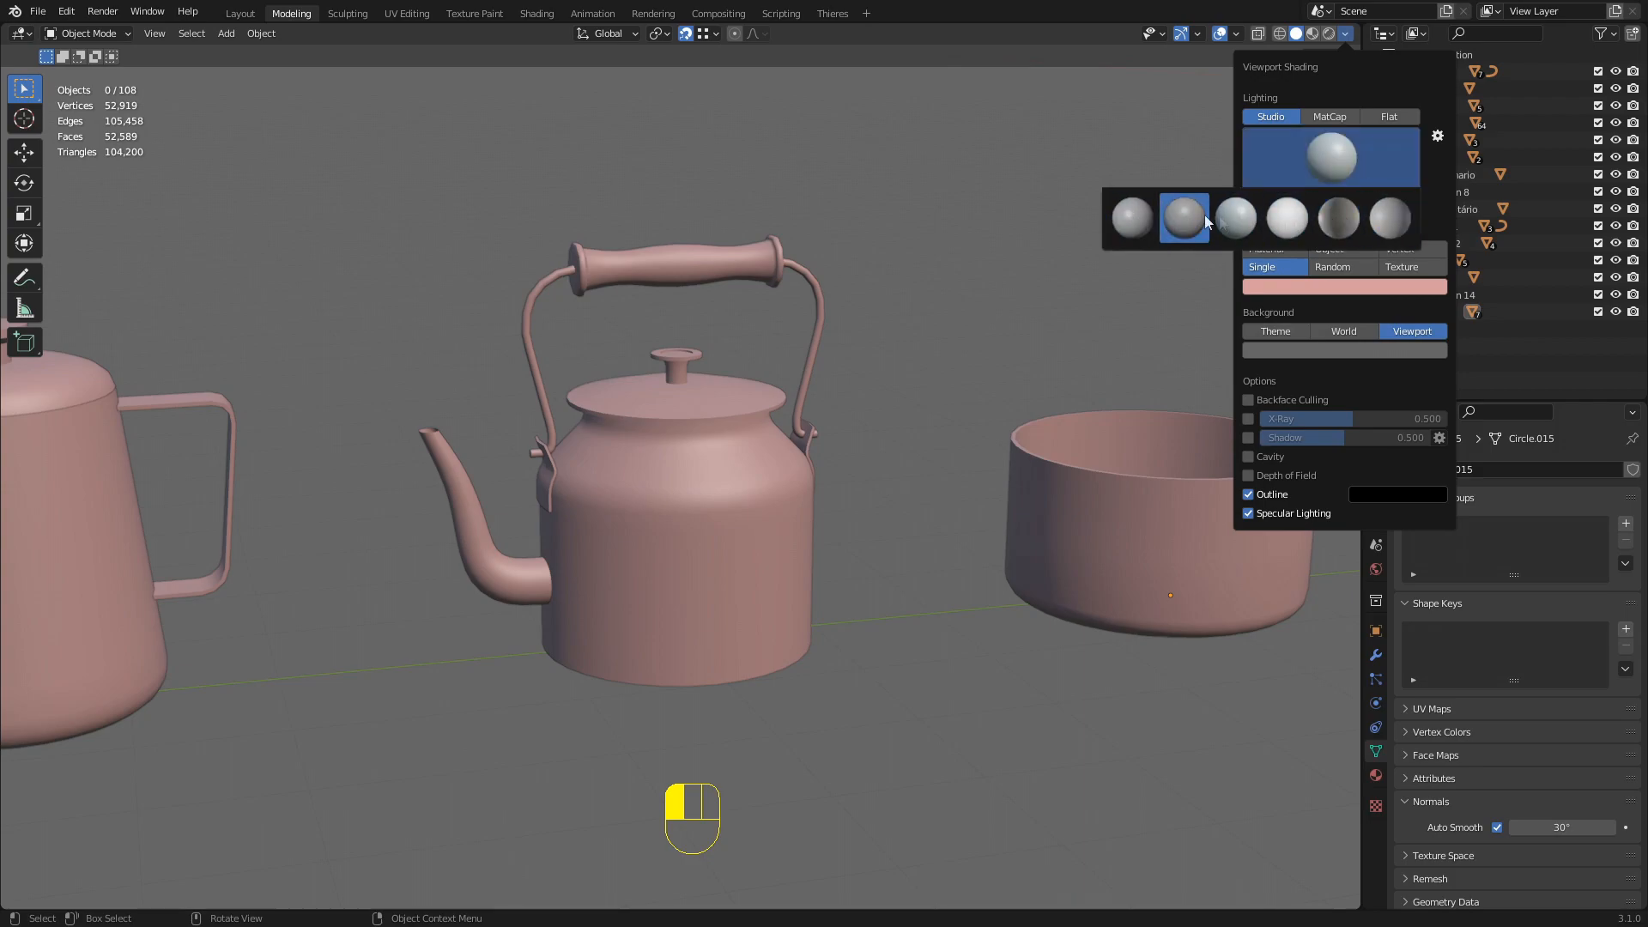
pyautogui.click(1303, 288)
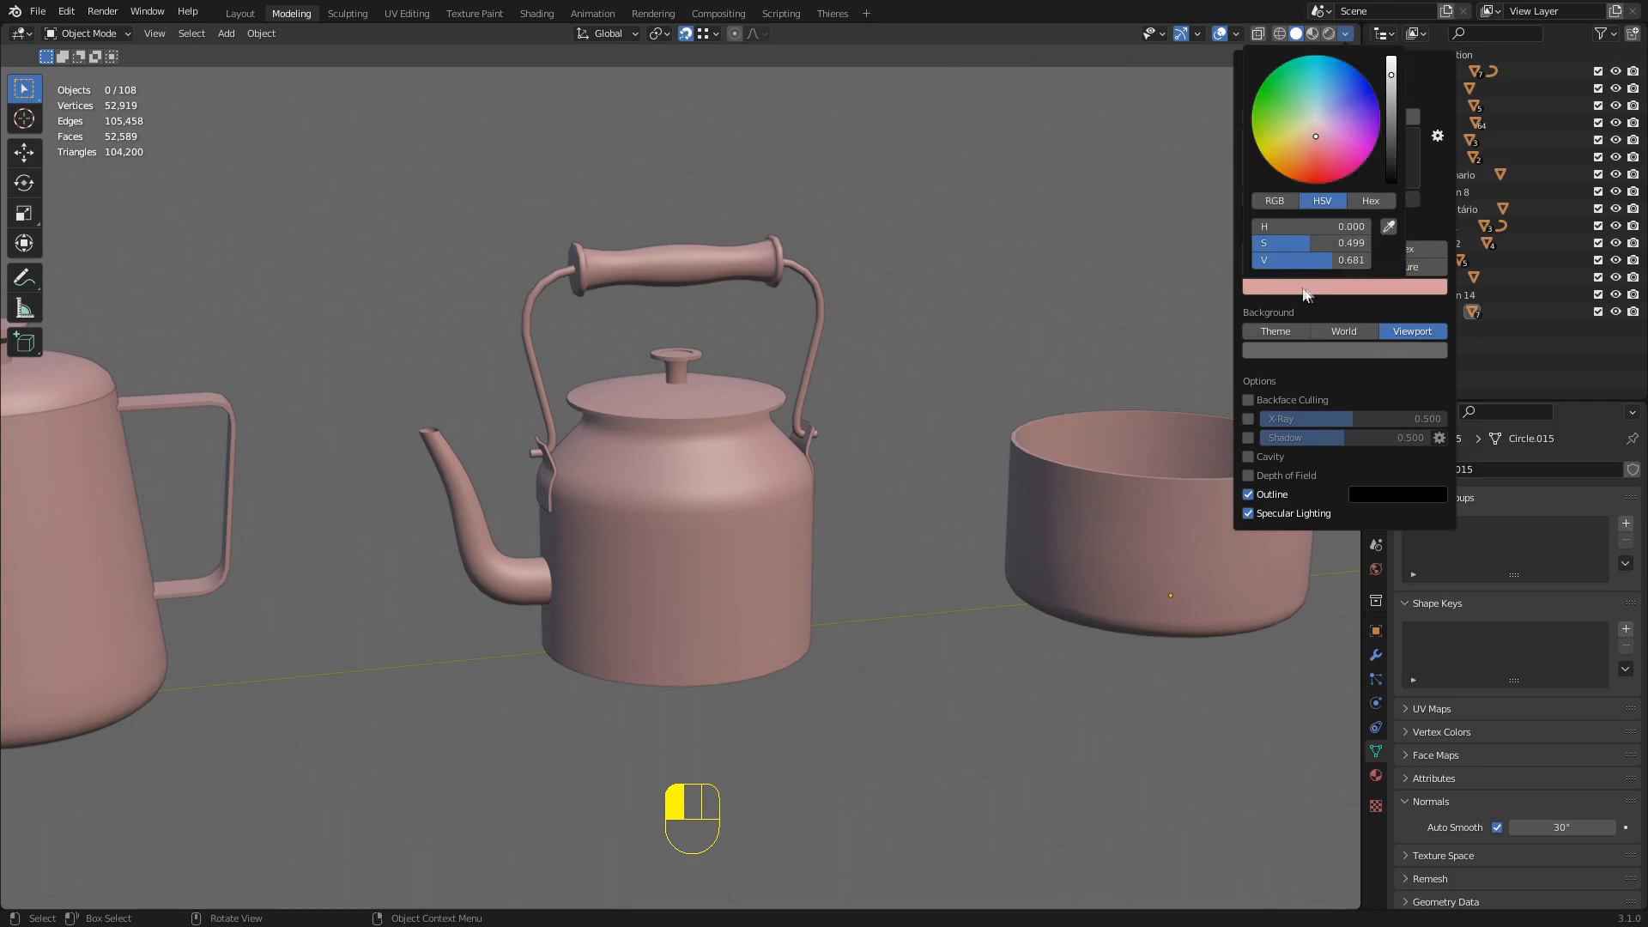
pyautogui.click(1307, 292)
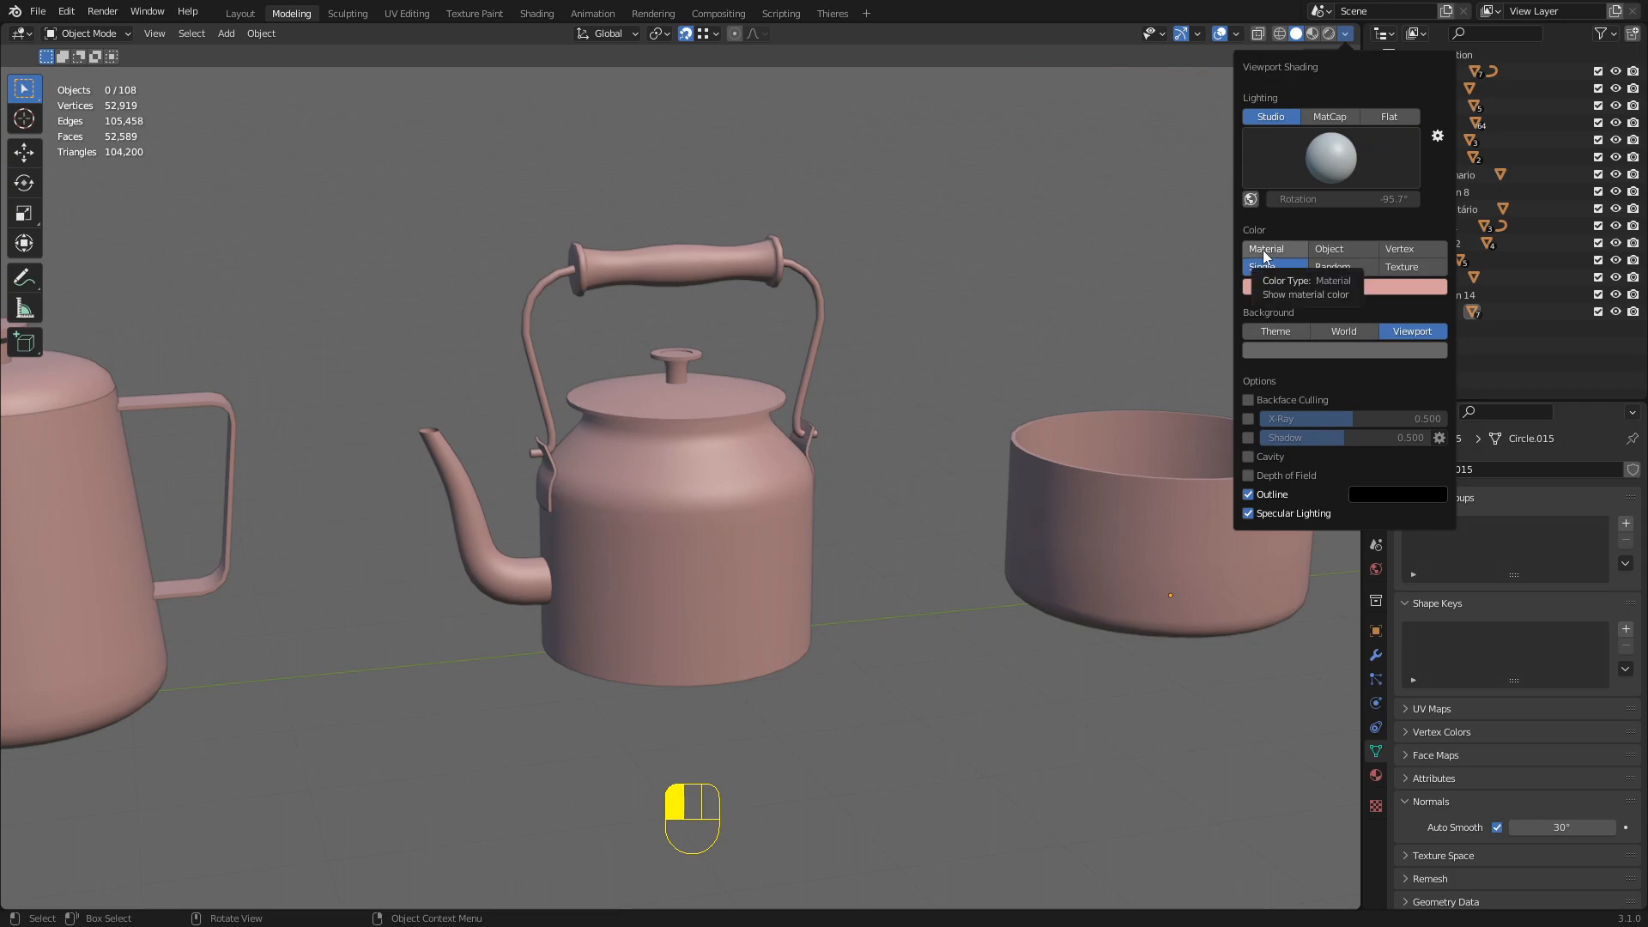
pyautogui.click(1262, 249)
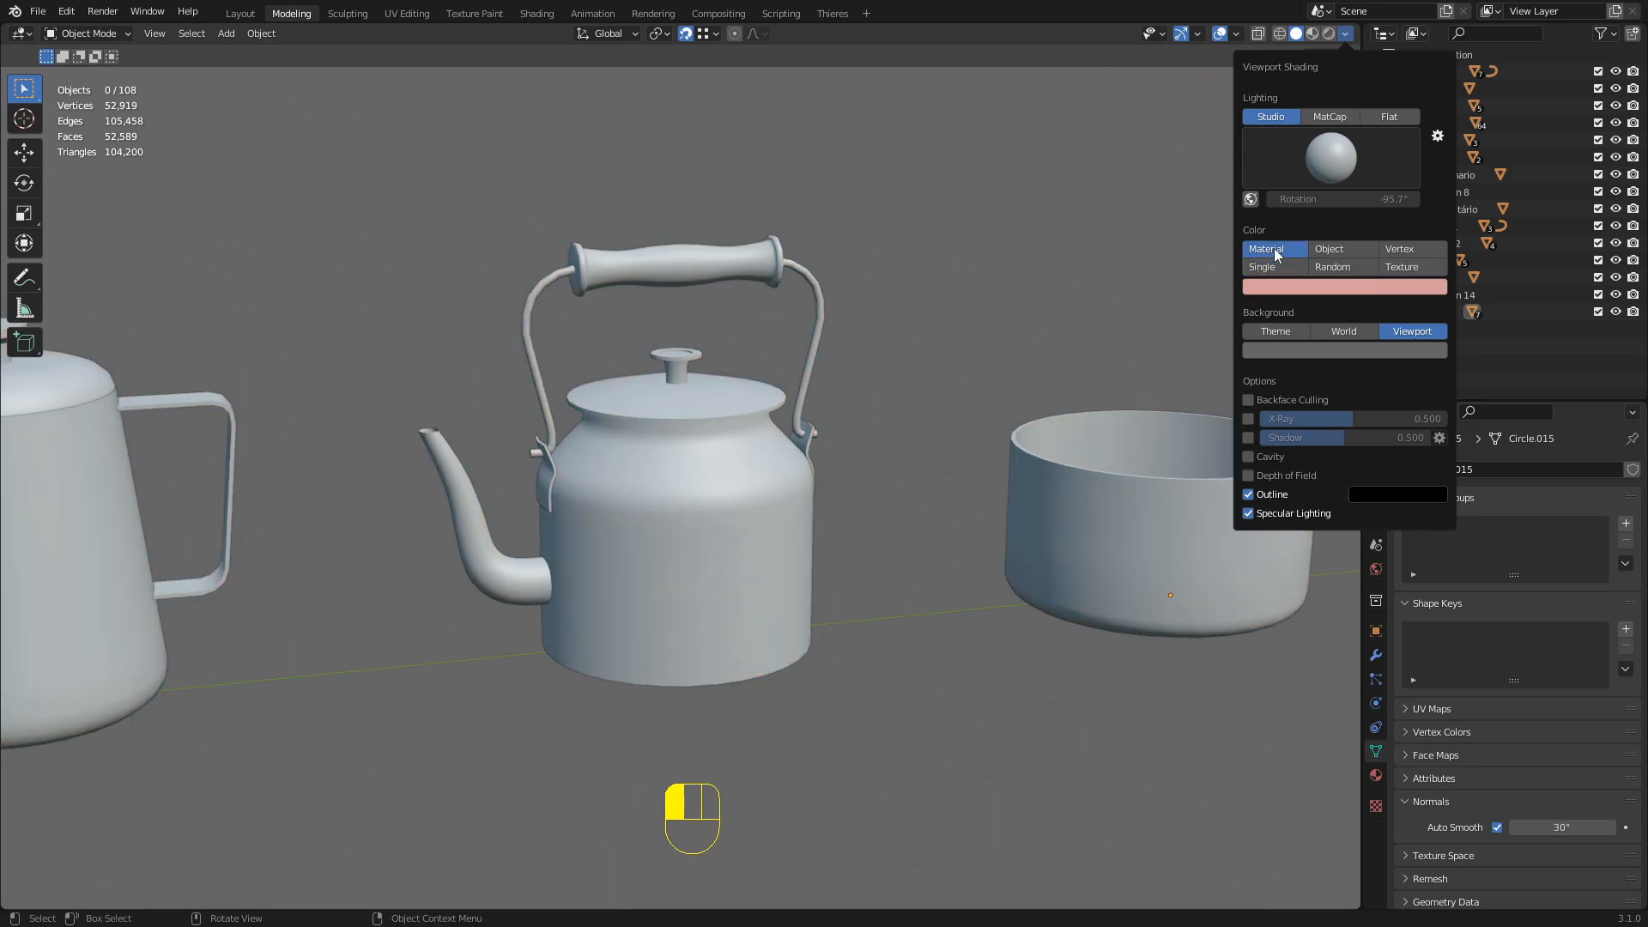
# Try the second, third and fourth studio lights on the objects
pyautogui.click(1344, 154)
pyautogui.click(1186, 215)
pyautogui.click(1320, 156)
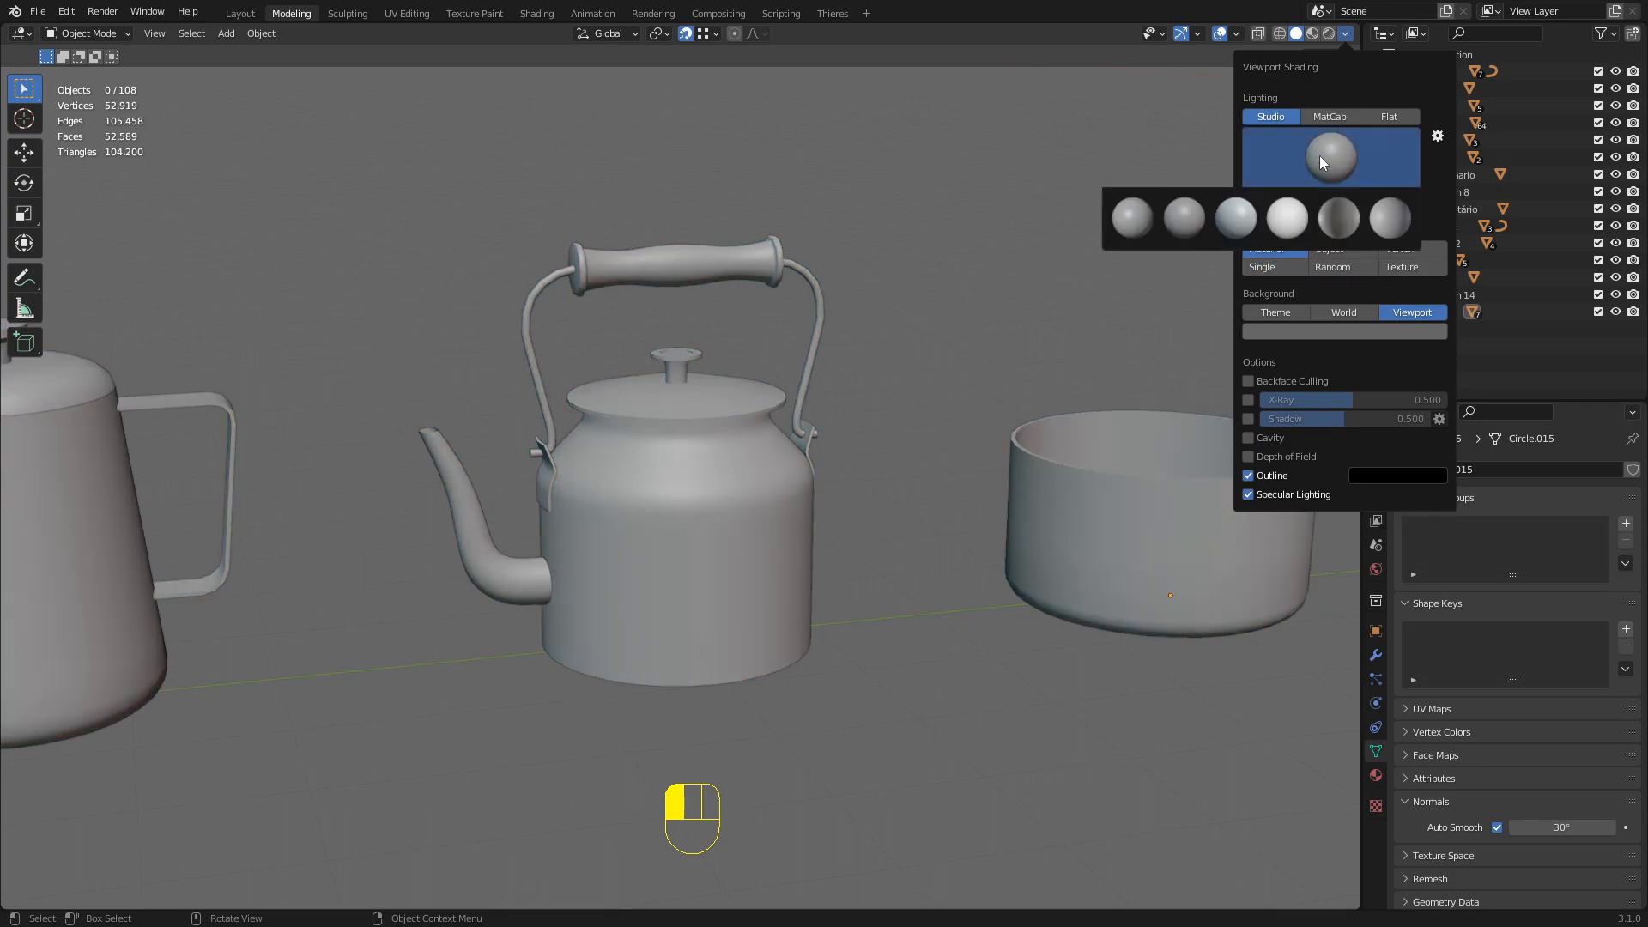
pyautogui.click(1238, 209)
pyautogui.click(1331, 157)
pyautogui.click(1287, 218)
# Set the studio light to rim.sl and view the whole row of objects
pyautogui.click(1330, 156)
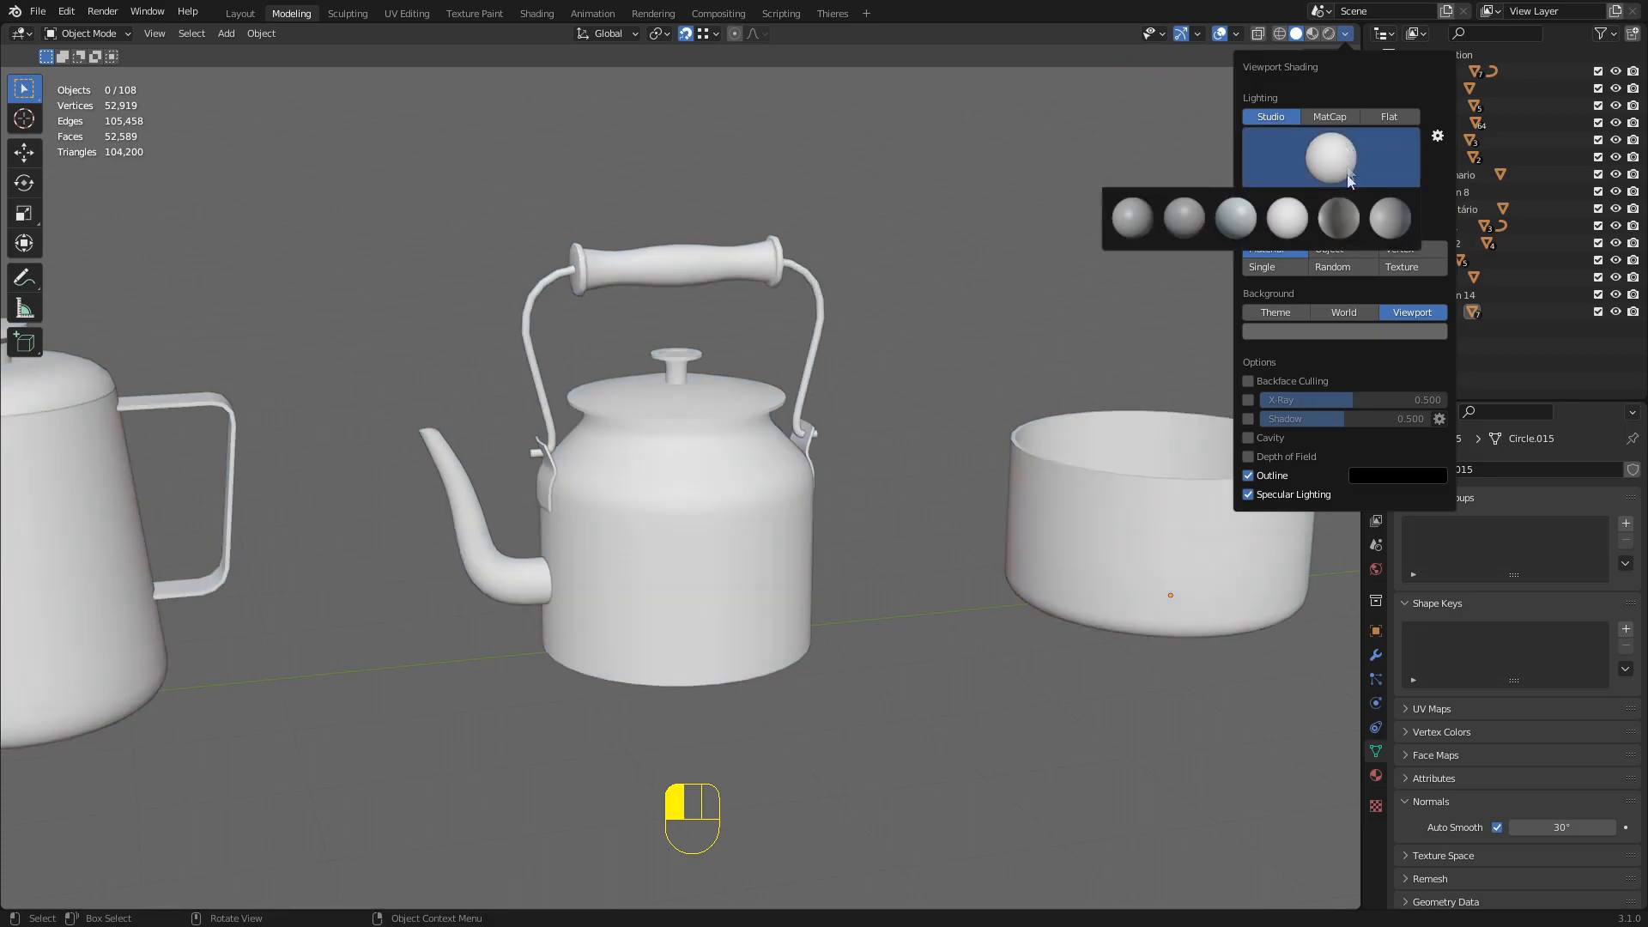
pyautogui.click(1338, 218)
pyautogui.moveTo(1329, 198); pyautogui.dragTo(1327, 198)
pyautogui.scroll(-6, 857, 424)
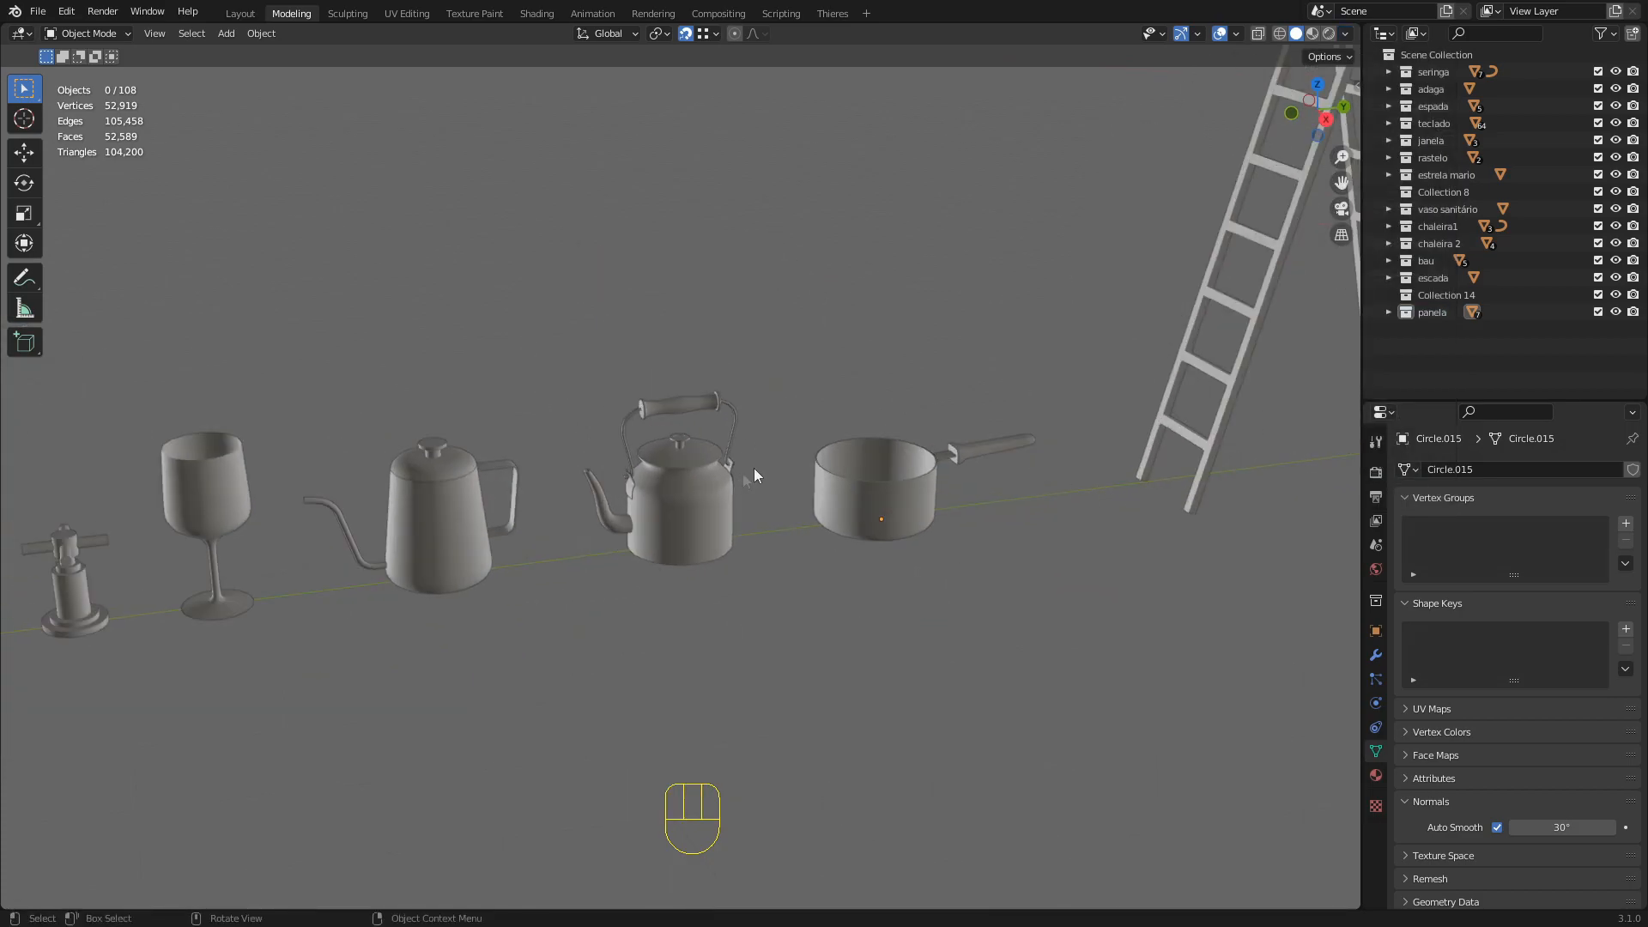
# Change the studio light to the third, pale blue one
pyautogui.click(1345, 33)
pyautogui.click(1331, 156)
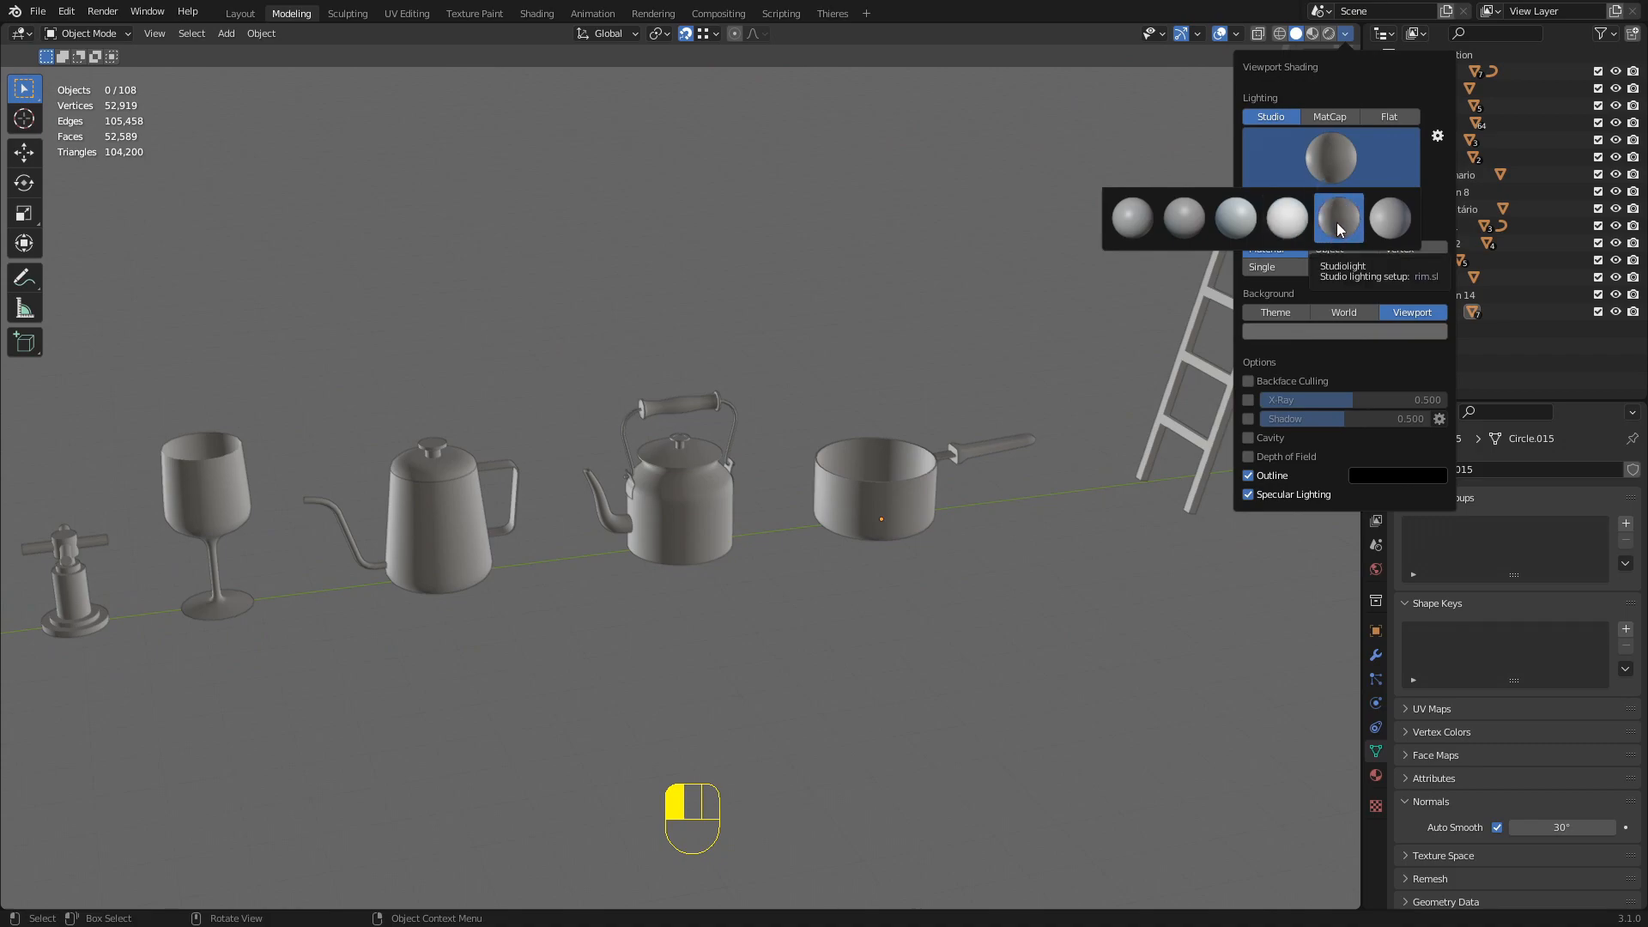
pyautogui.click(1248, 225)
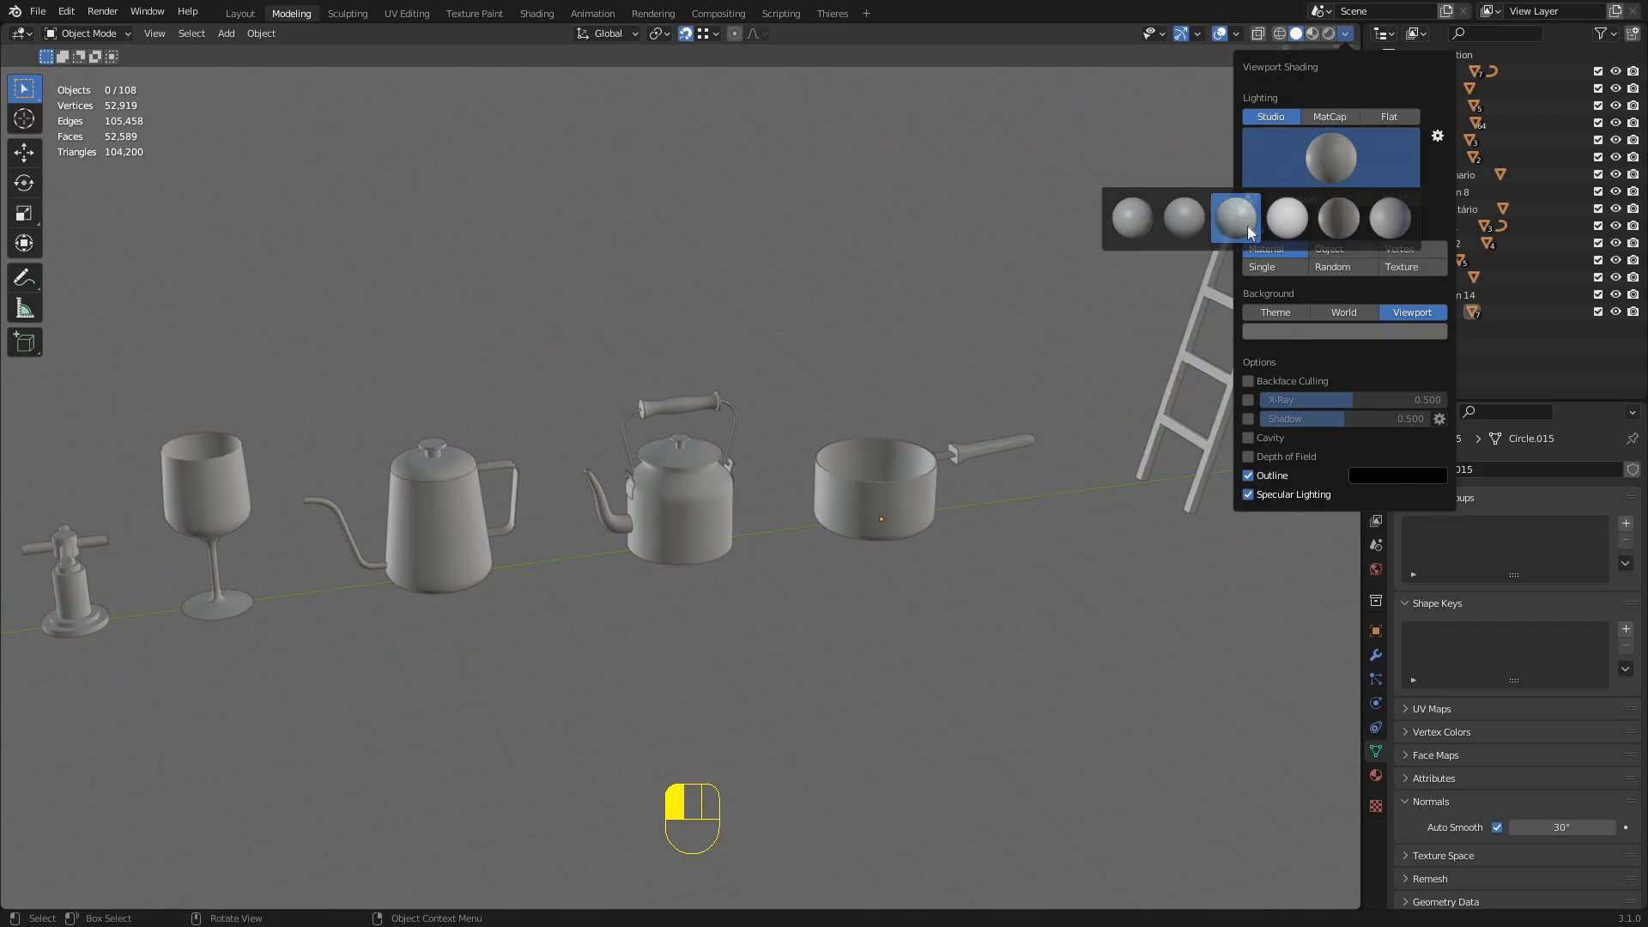
# Switch to the first studio light, enable world space lighting and set the light rotation to -43.3°
pyautogui.click(1329, 154)
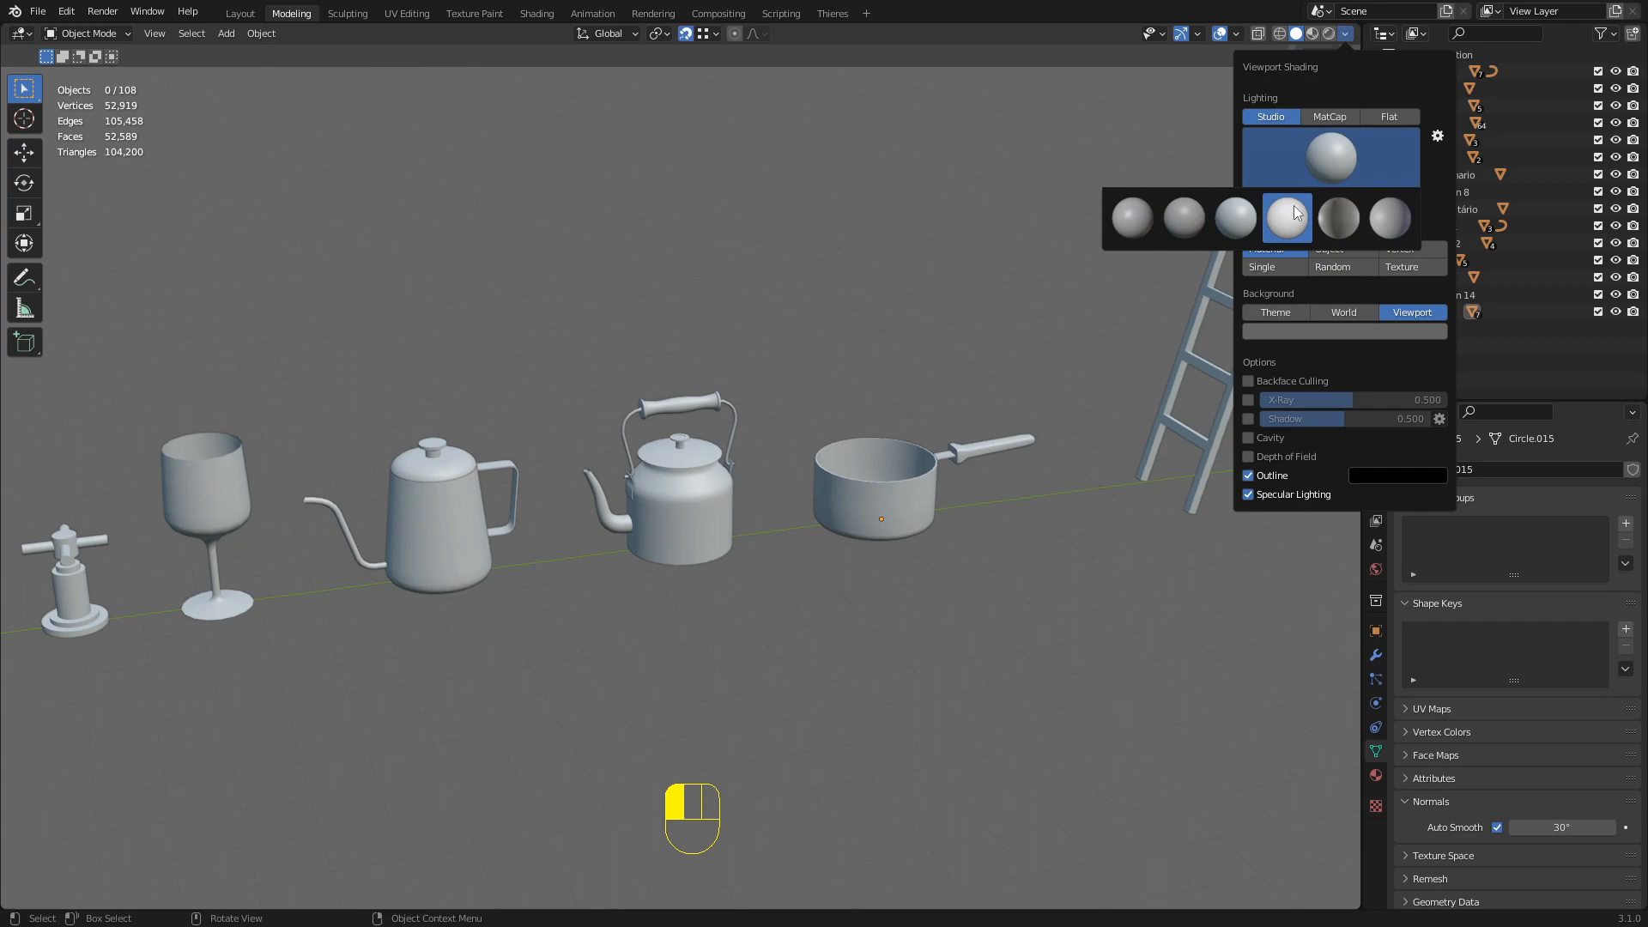
pyautogui.click(1142, 221)
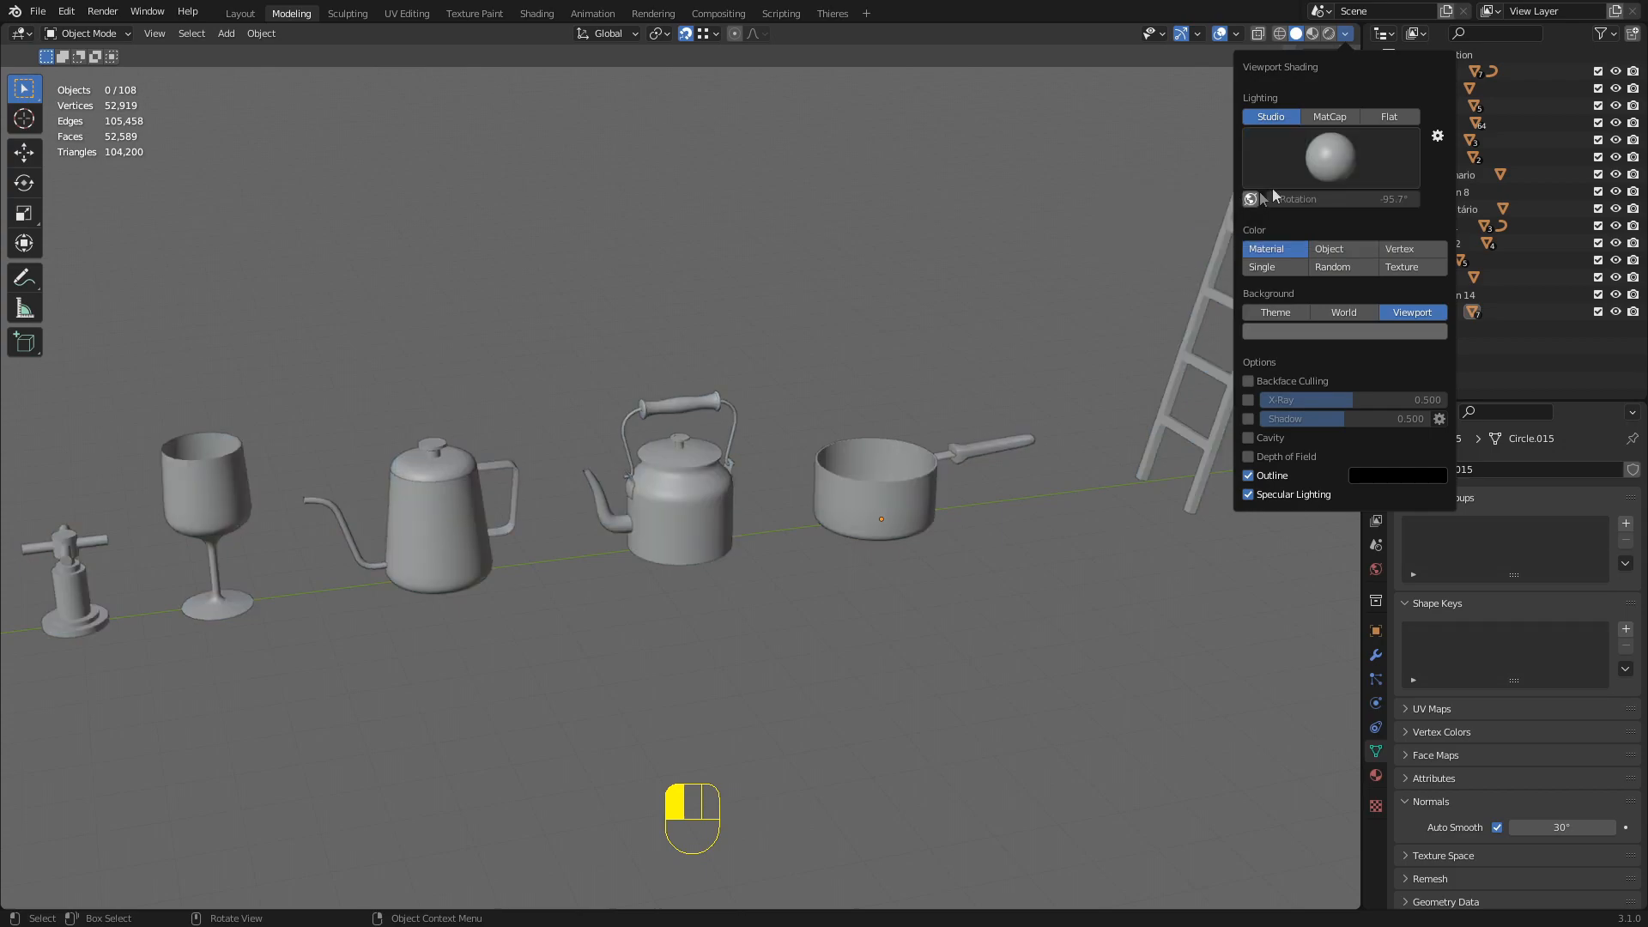
pyautogui.click(1346, 33)
pyautogui.click(1326, 162)
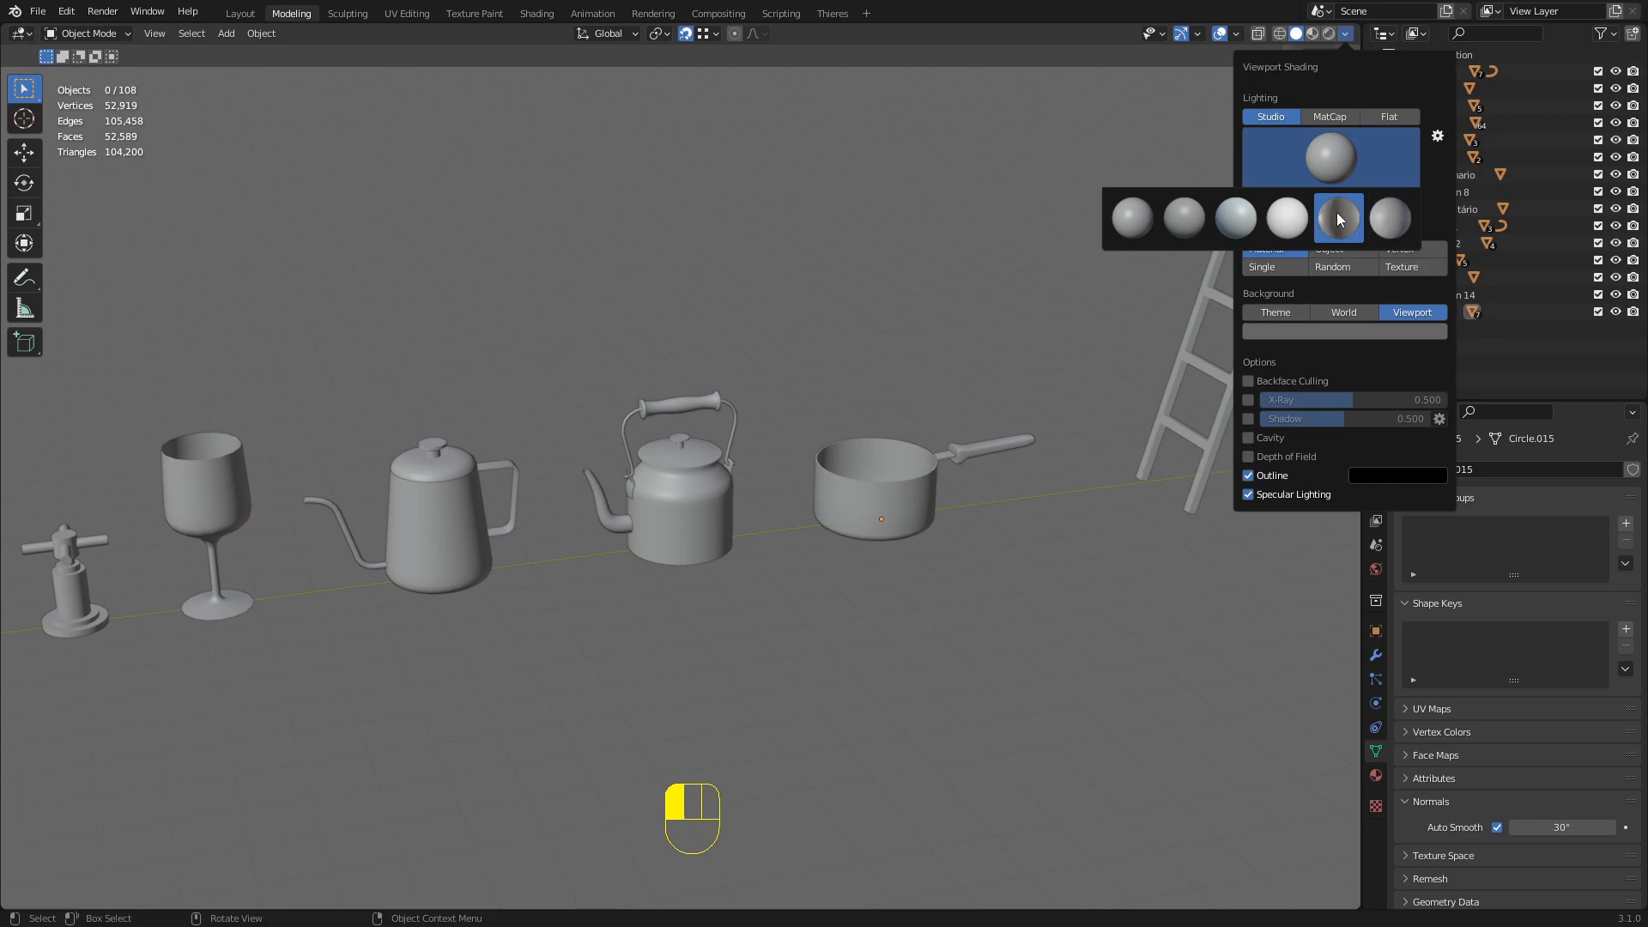
pyautogui.click(1135, 214)
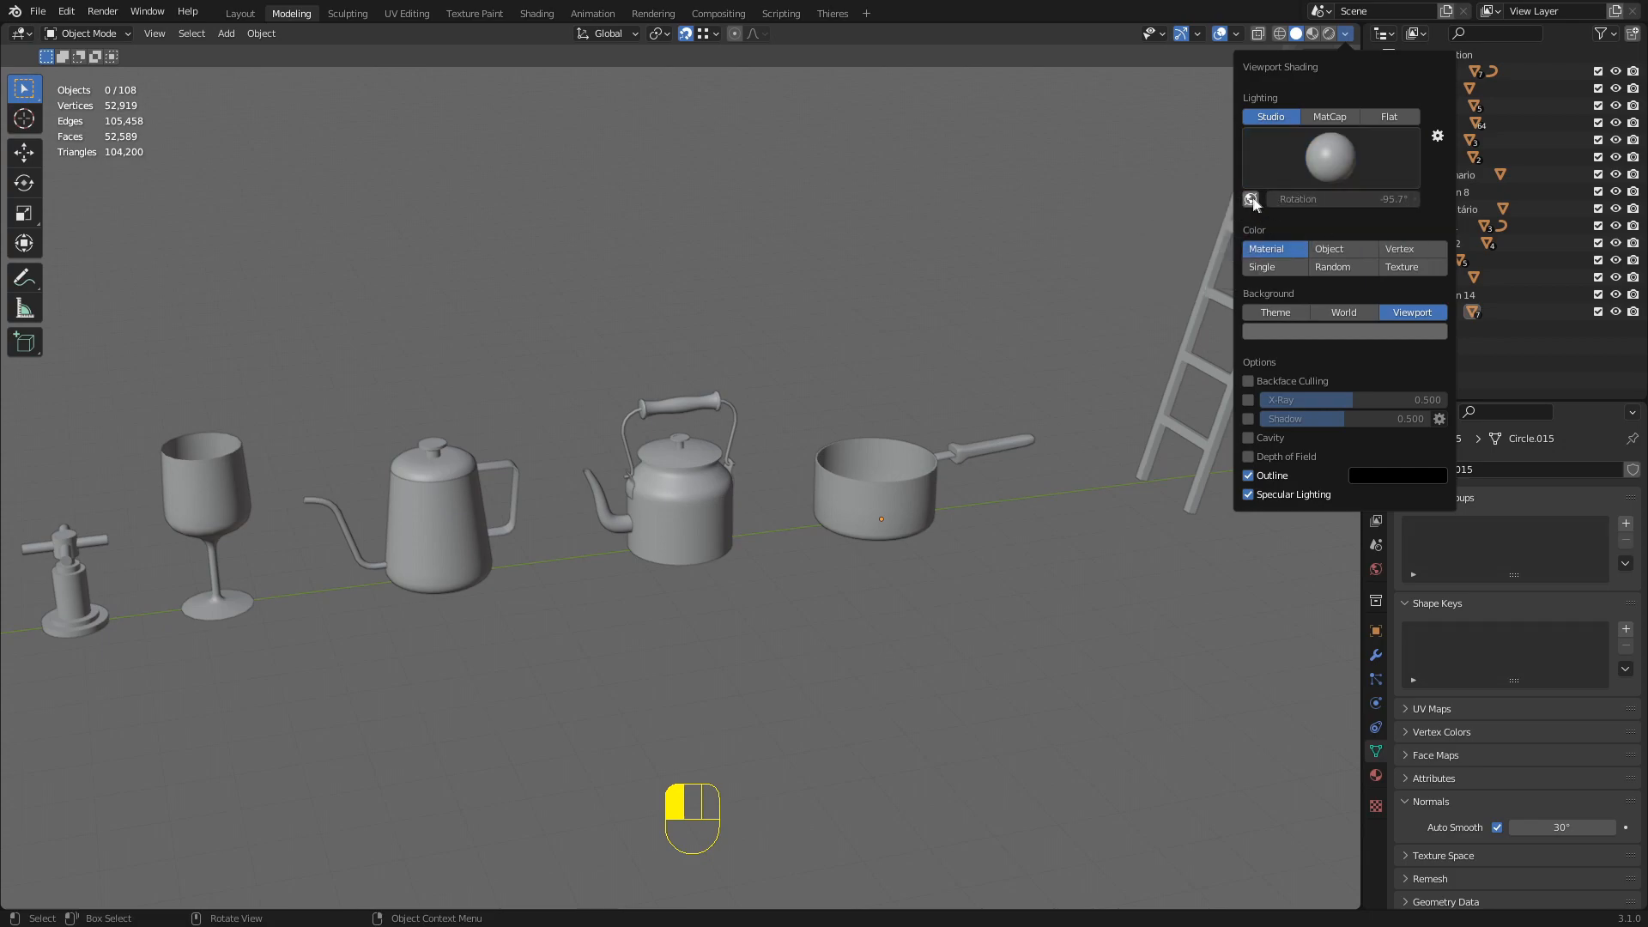
pyautogui.click(1251, 200)
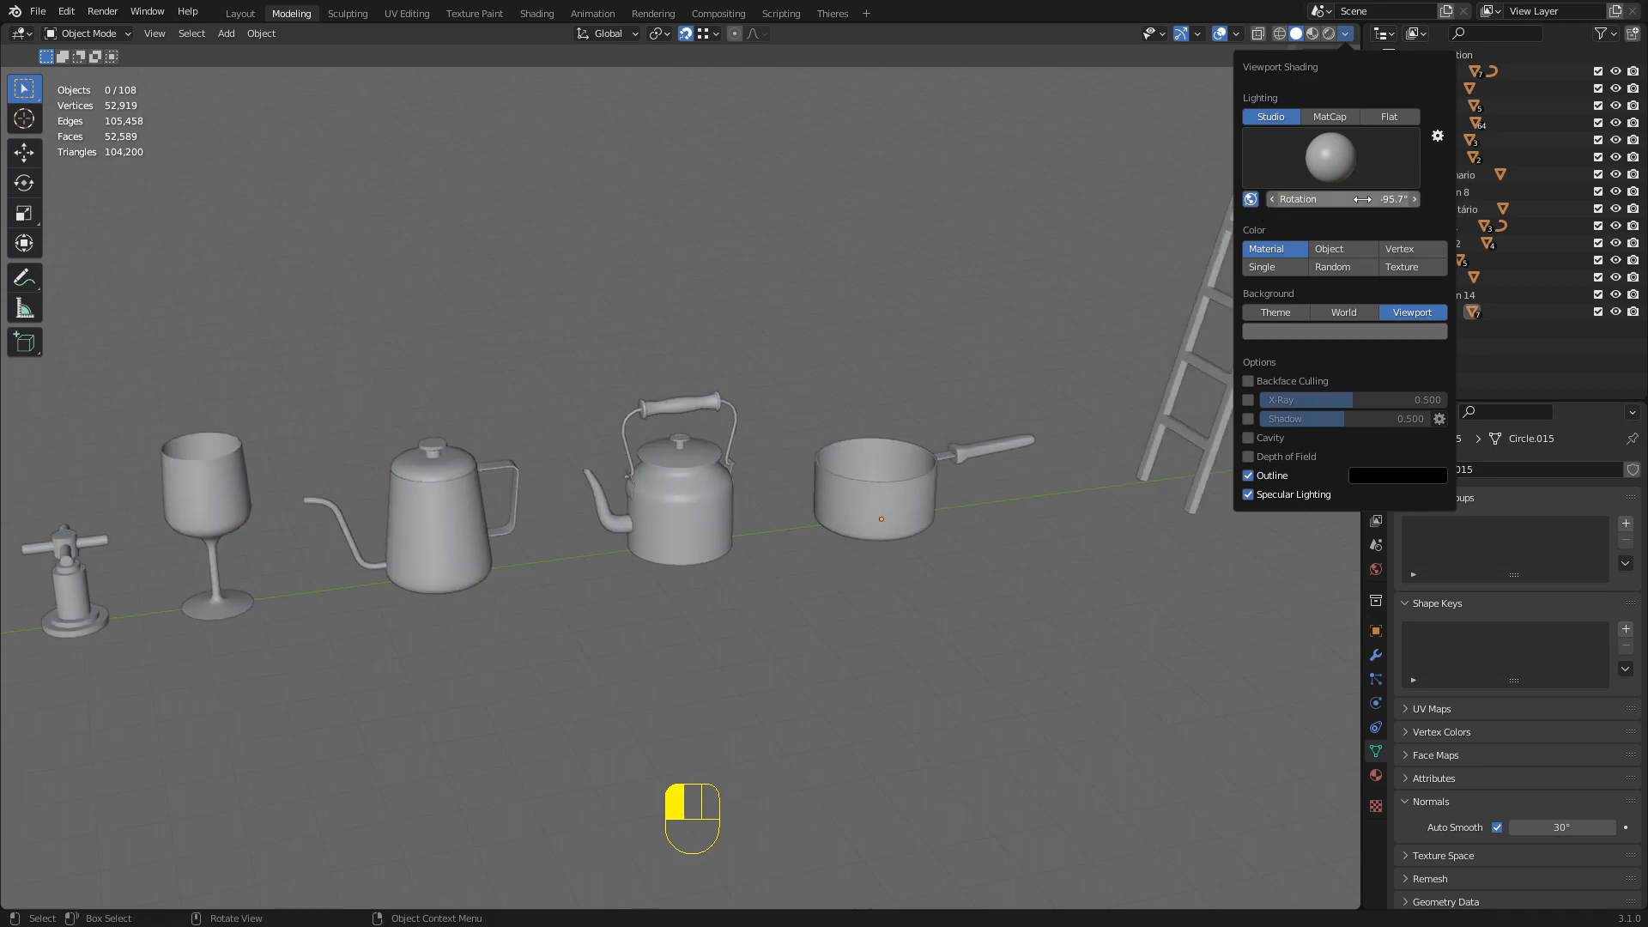
pyautogui.moveTo(1343, 199)
pyautogui.mouseDown()
pyautogui.moveTo(1271, 199)
pyautogui.moveTo(1367, 200)
pyautogui.mouseUp()
# Try the second studio light on the objects and change to the third, pale blue one
pyautogui.click(1295, 153)
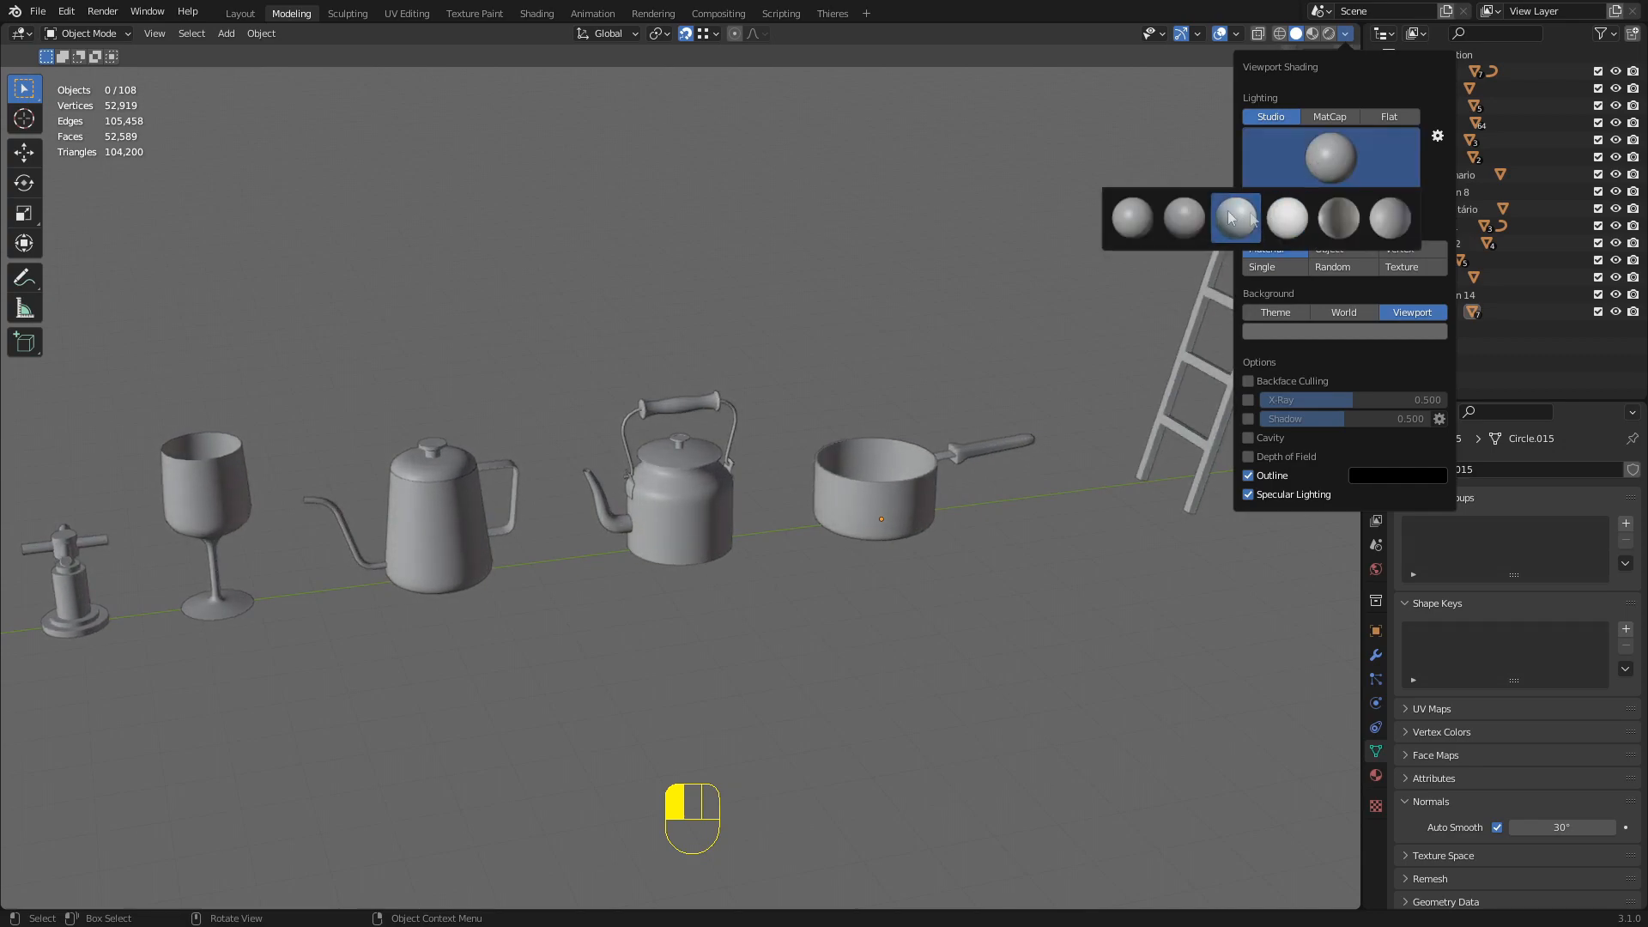
pyautogui.click(1181, 215)
pyautogui.click(1330, 151)
pyautogui.click(1236, 217)
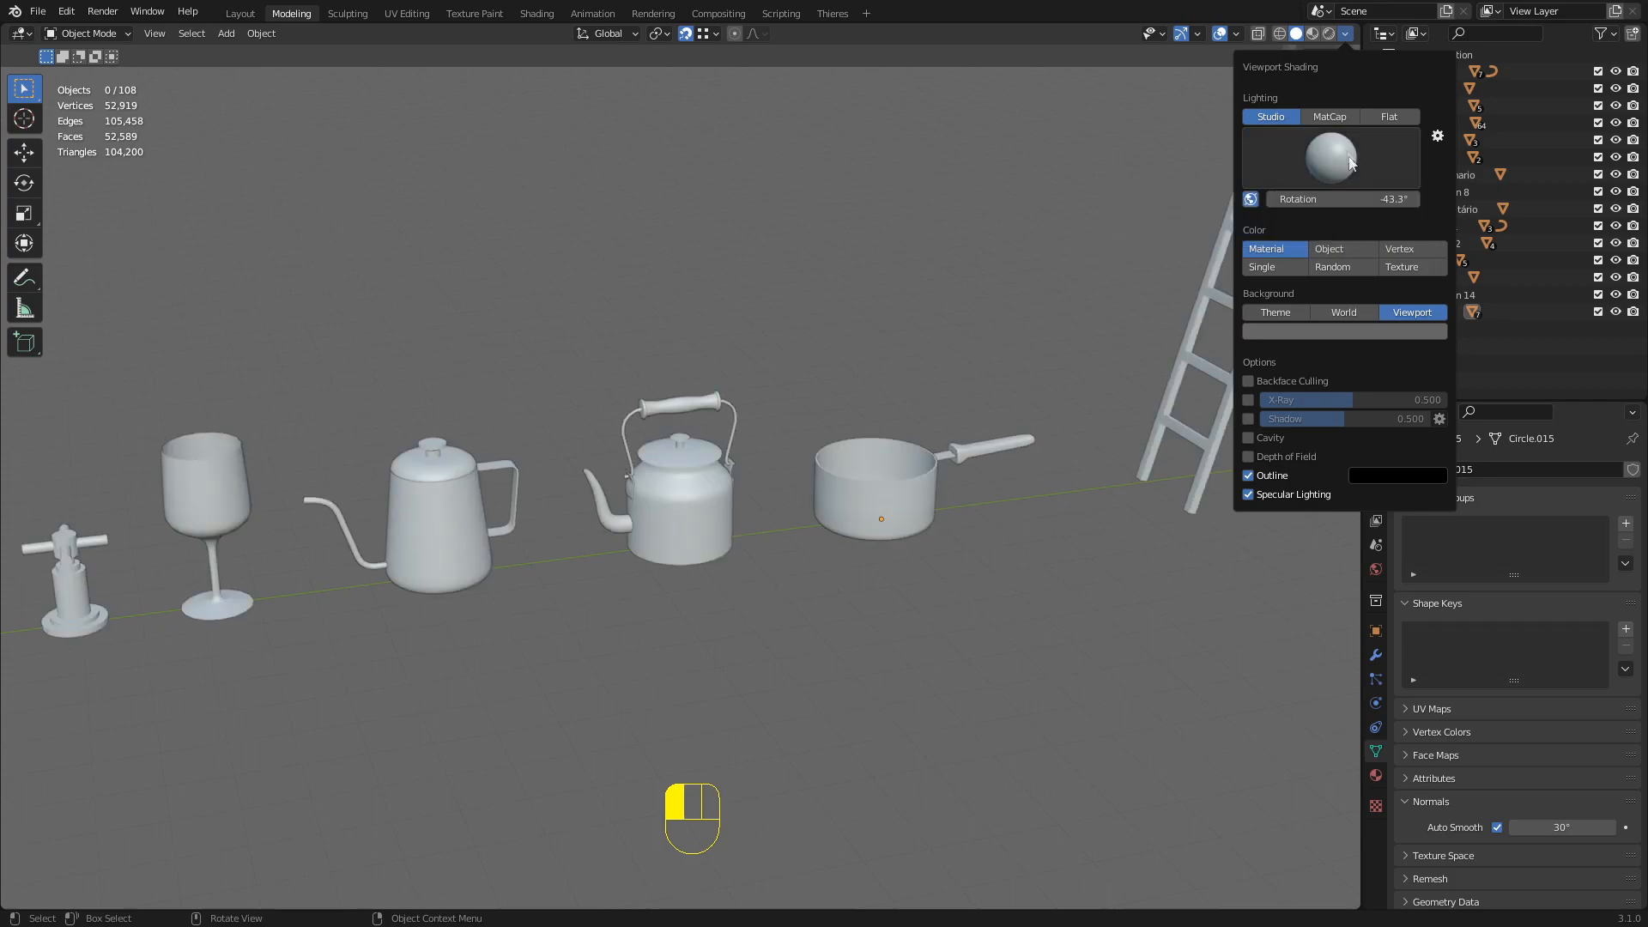
pyautogui.click(1312, 147)
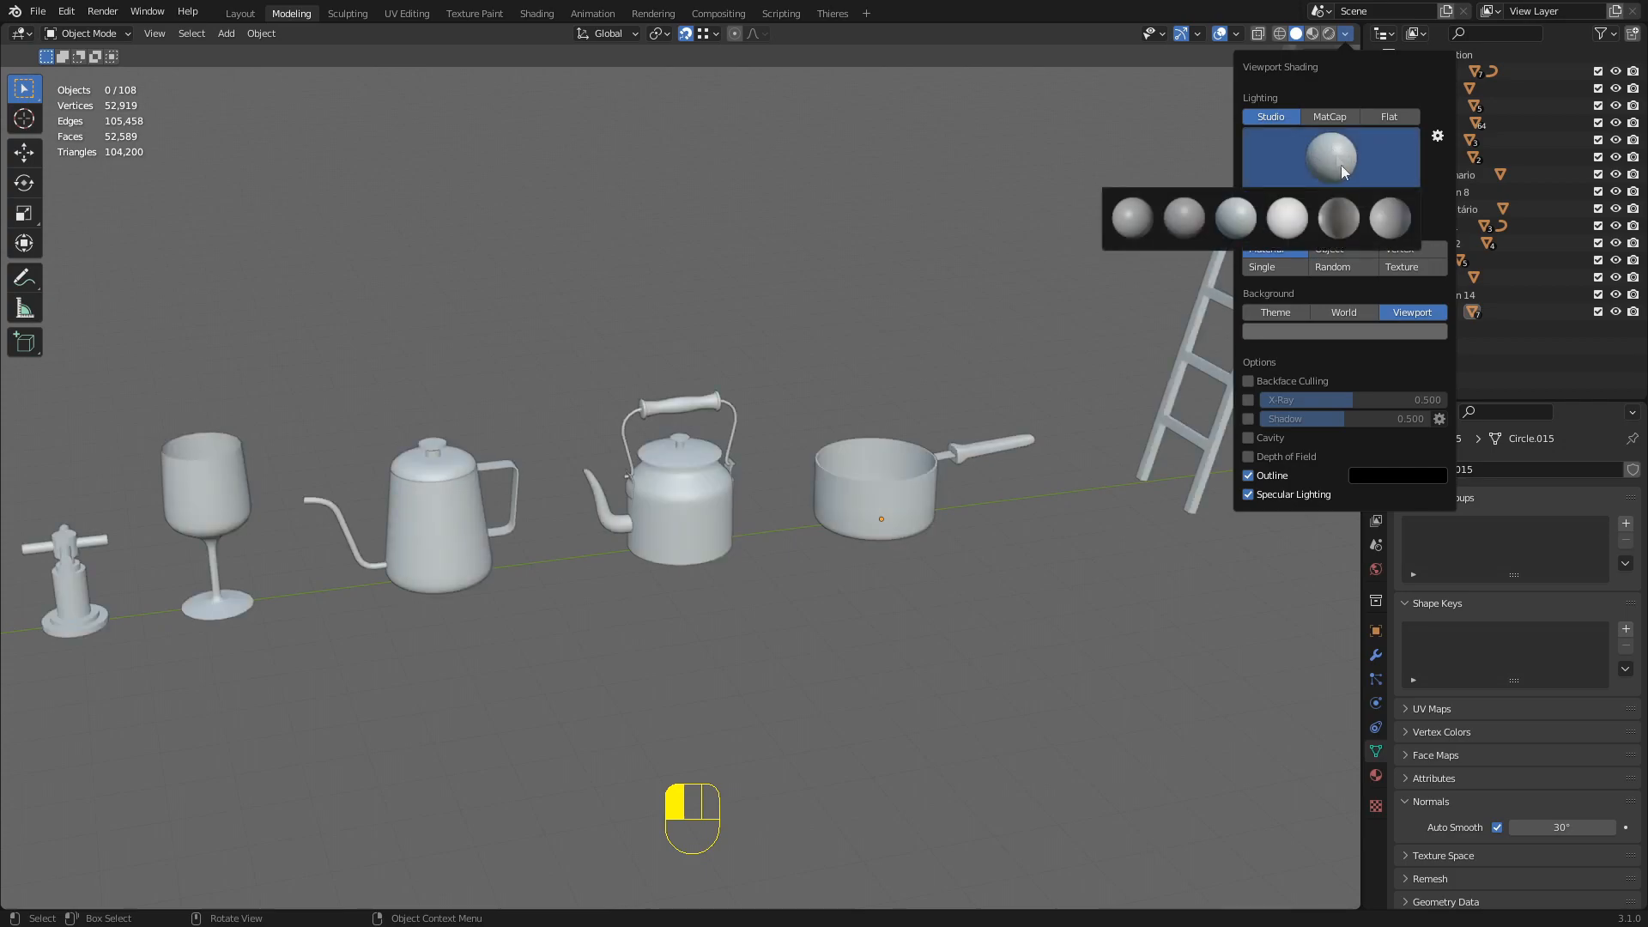
pyautogui.click(1321, 146)
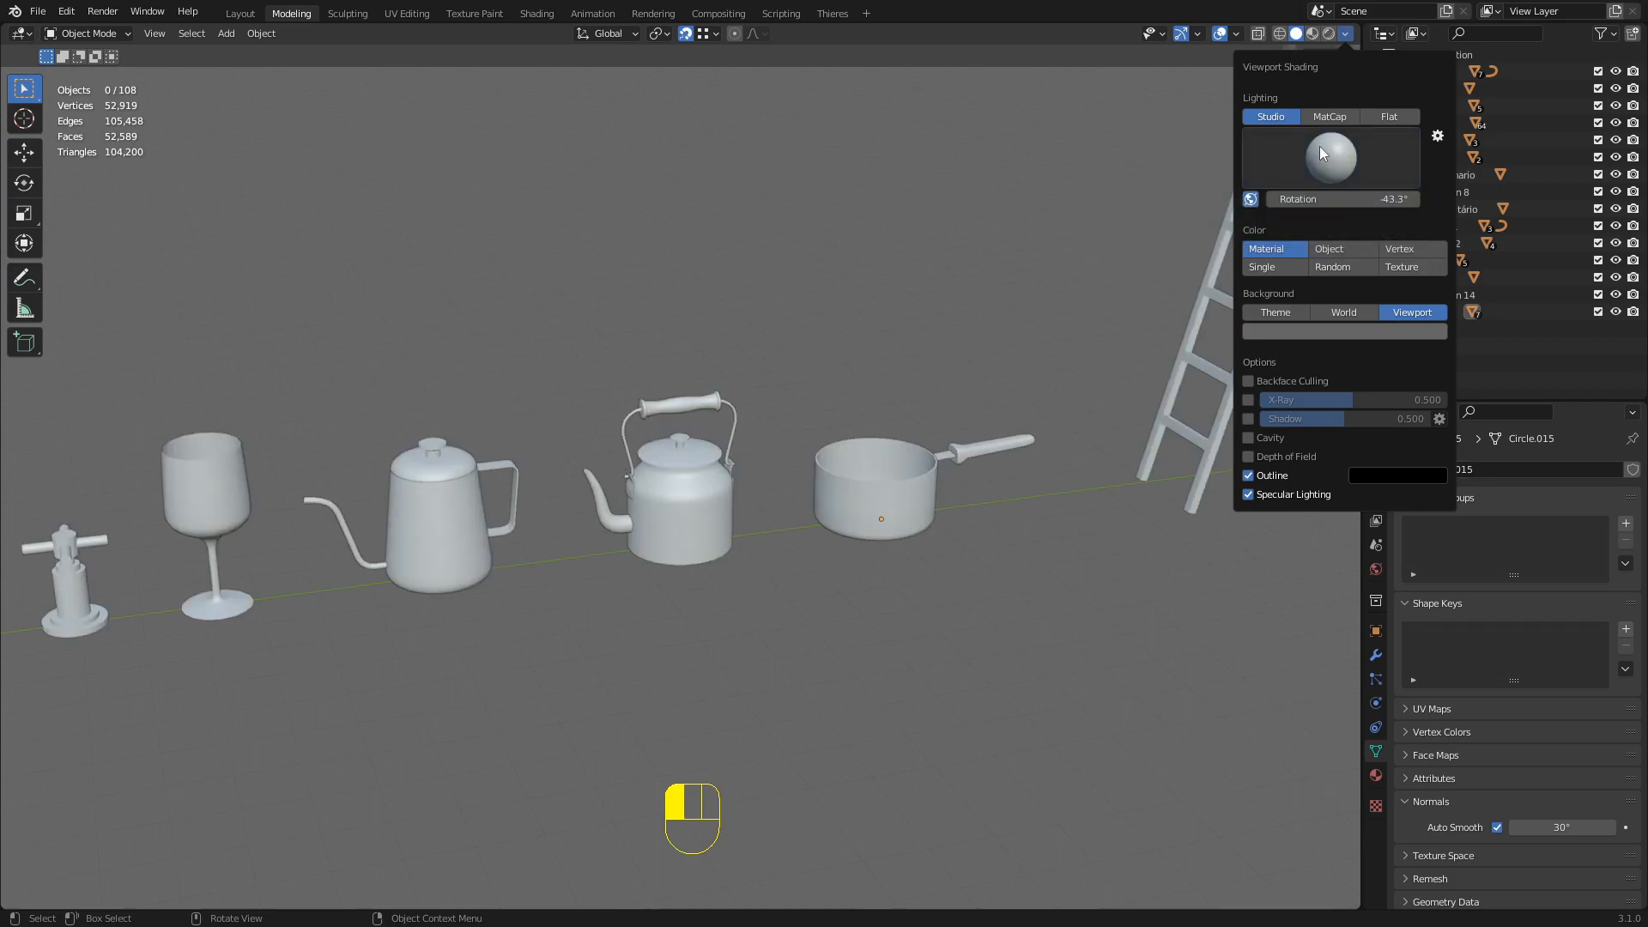
# Open the Lights preferences from the viewport shading settings to view the studio lights and MatCaps, and close them
pyautogui.click(1438, 137)
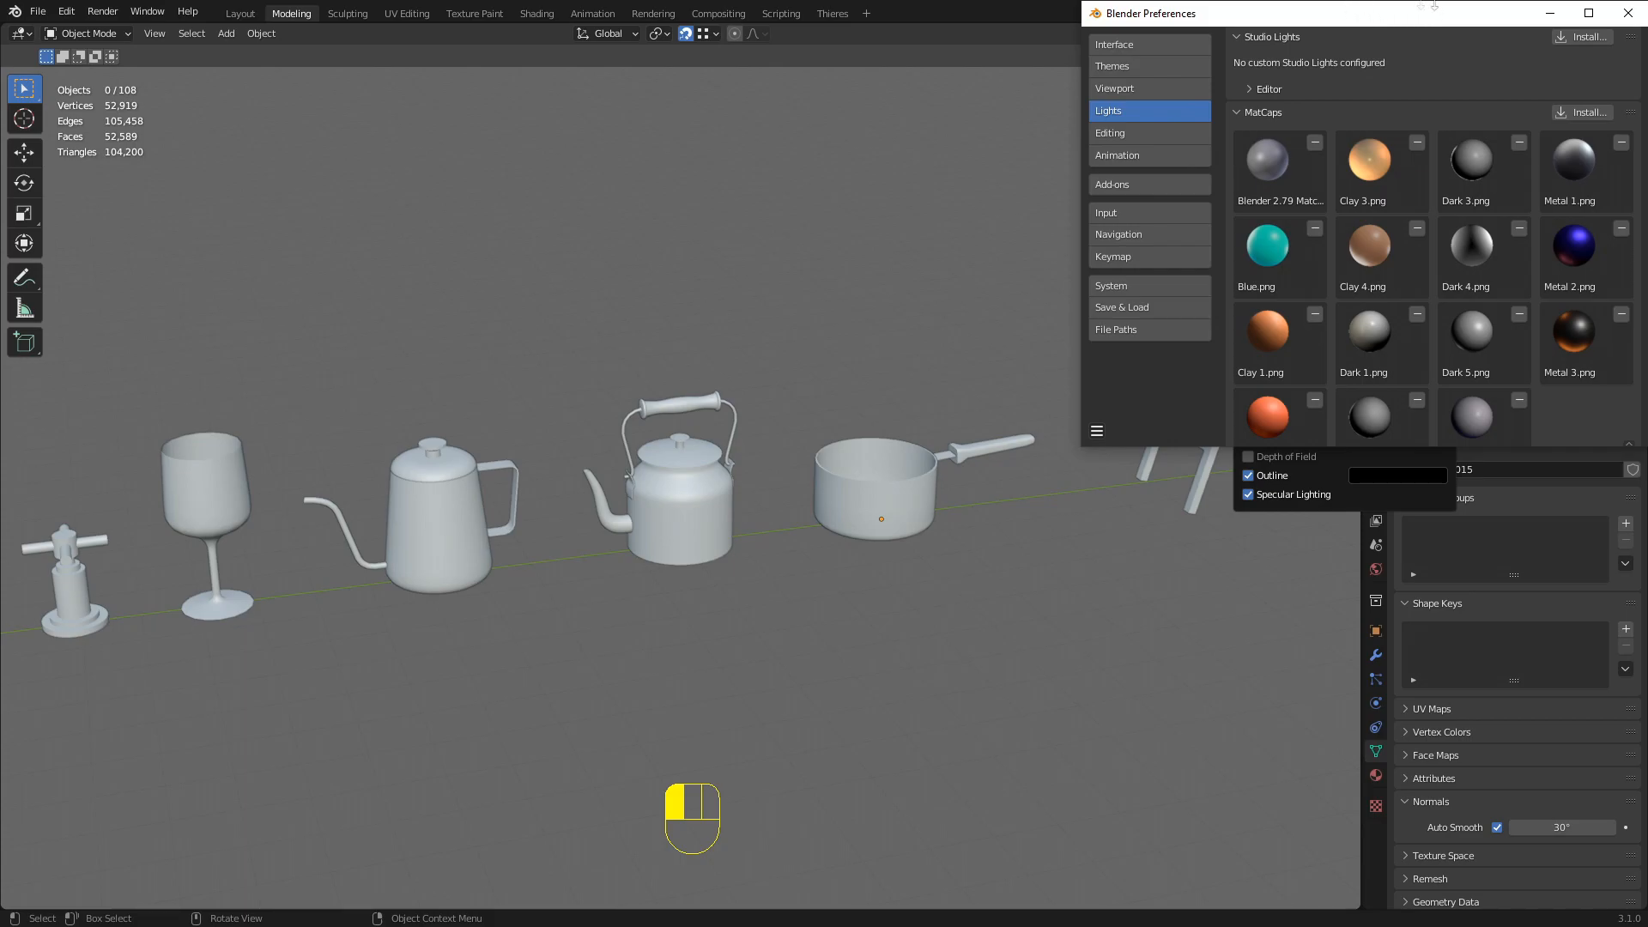
pyautogui.moveTo(1440, 24); pyautogui.dragTo(1210, 93)
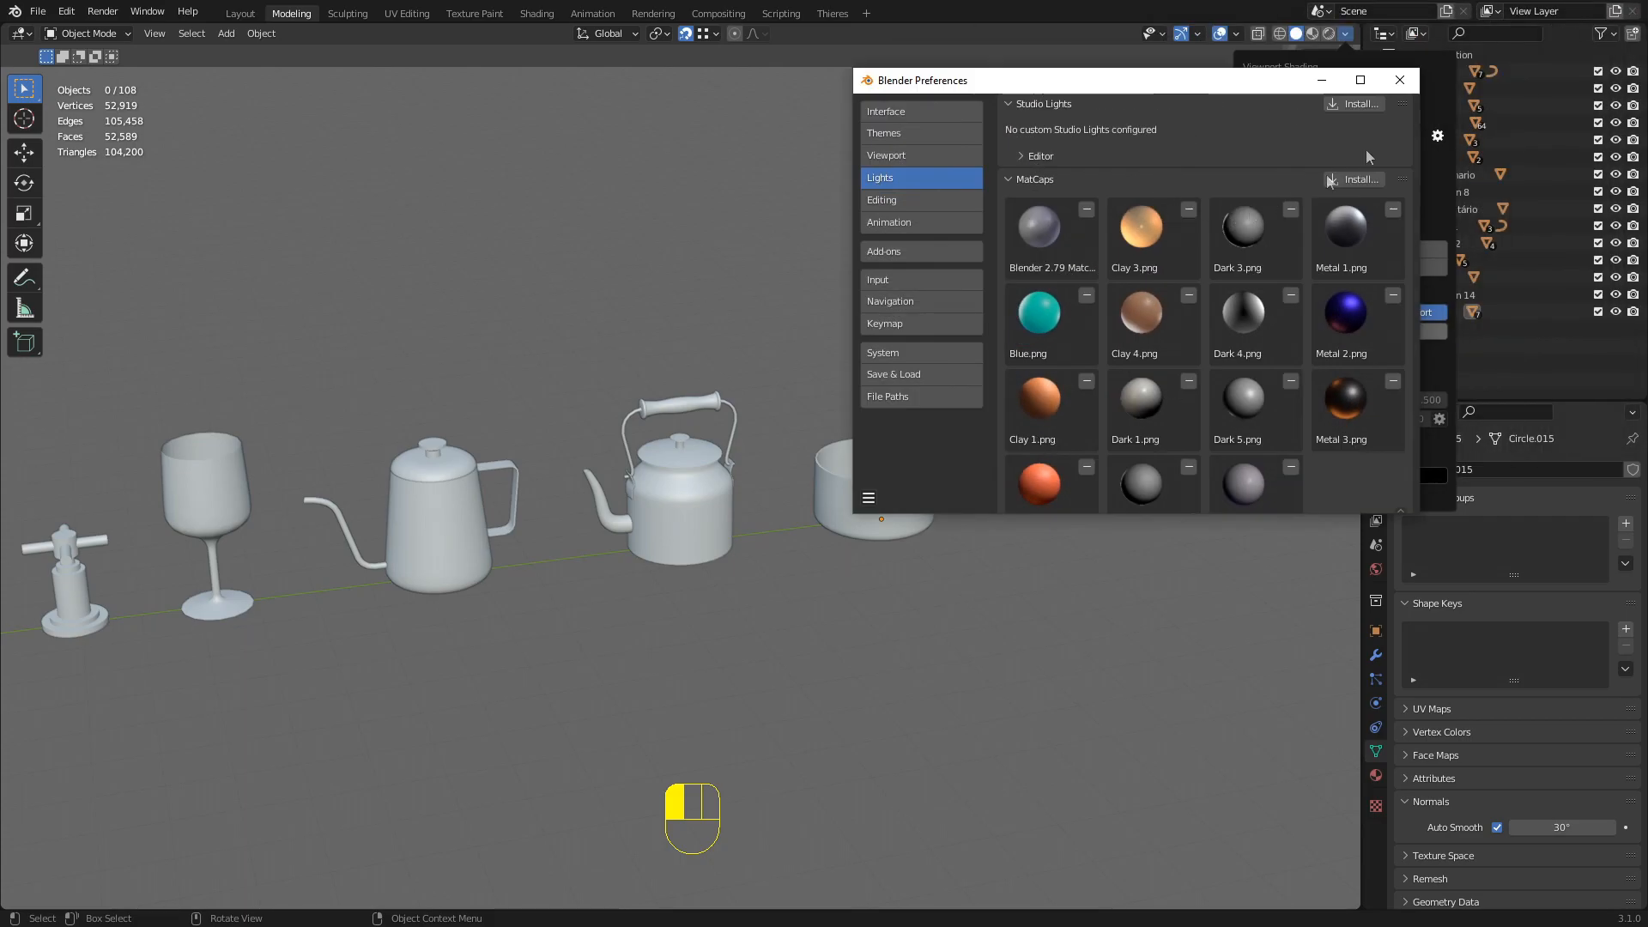
pyautogui.click(1400, 83)
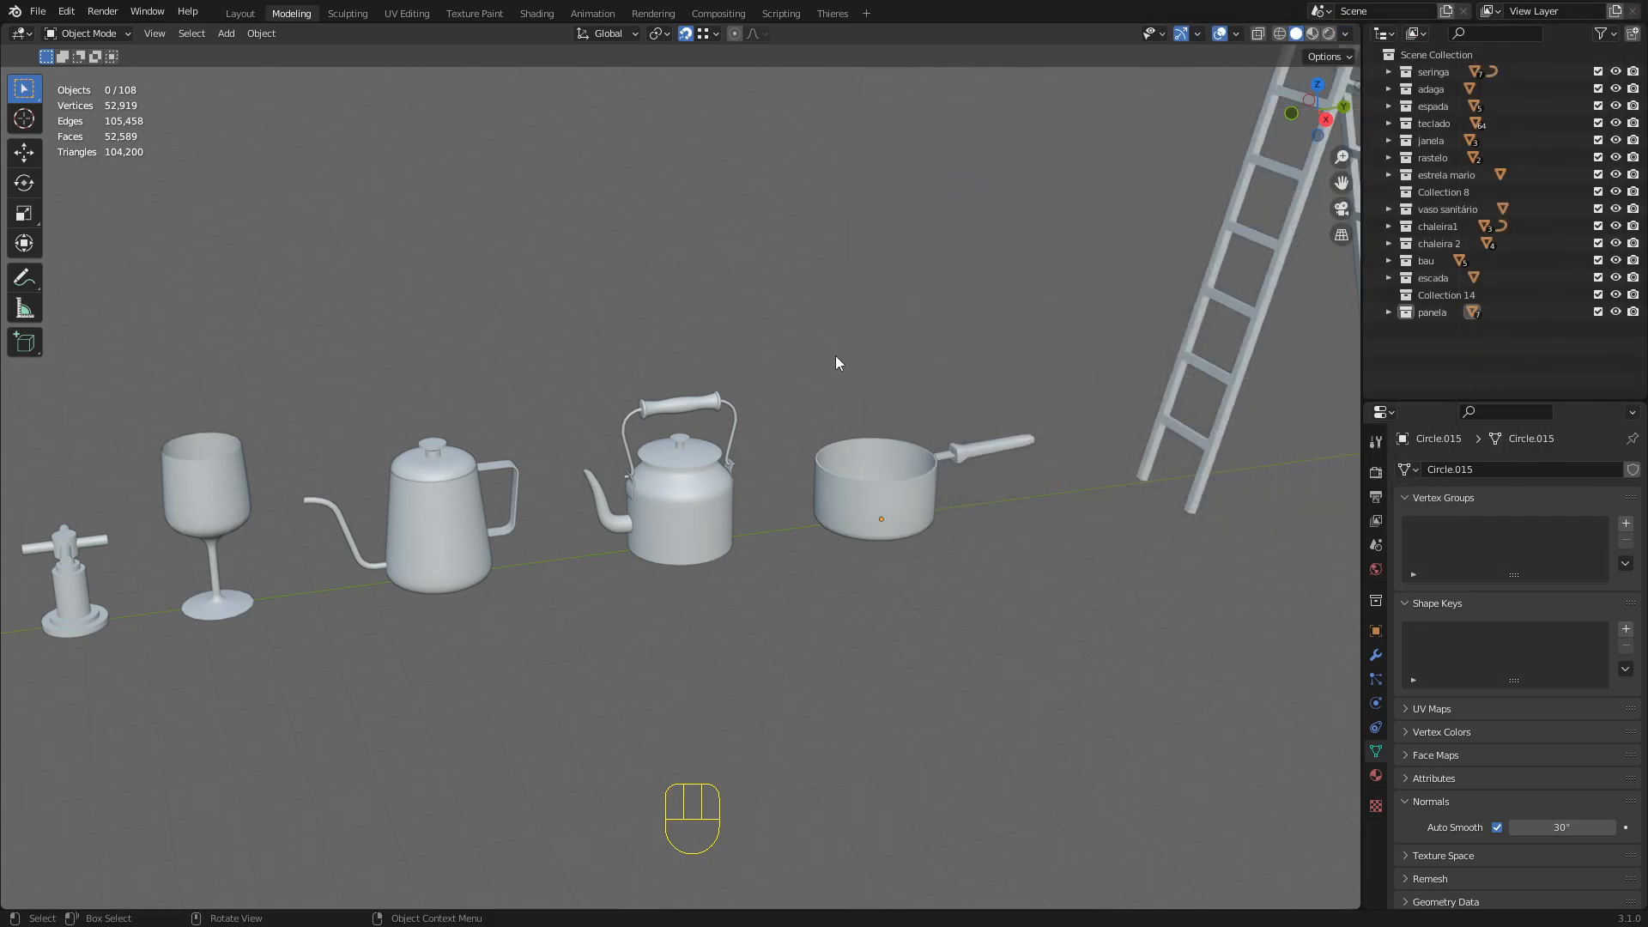
# Compare the Single shading color with Material on the row of objects, ending on Material
pyautogui.scroll(-5, 1145, 280)
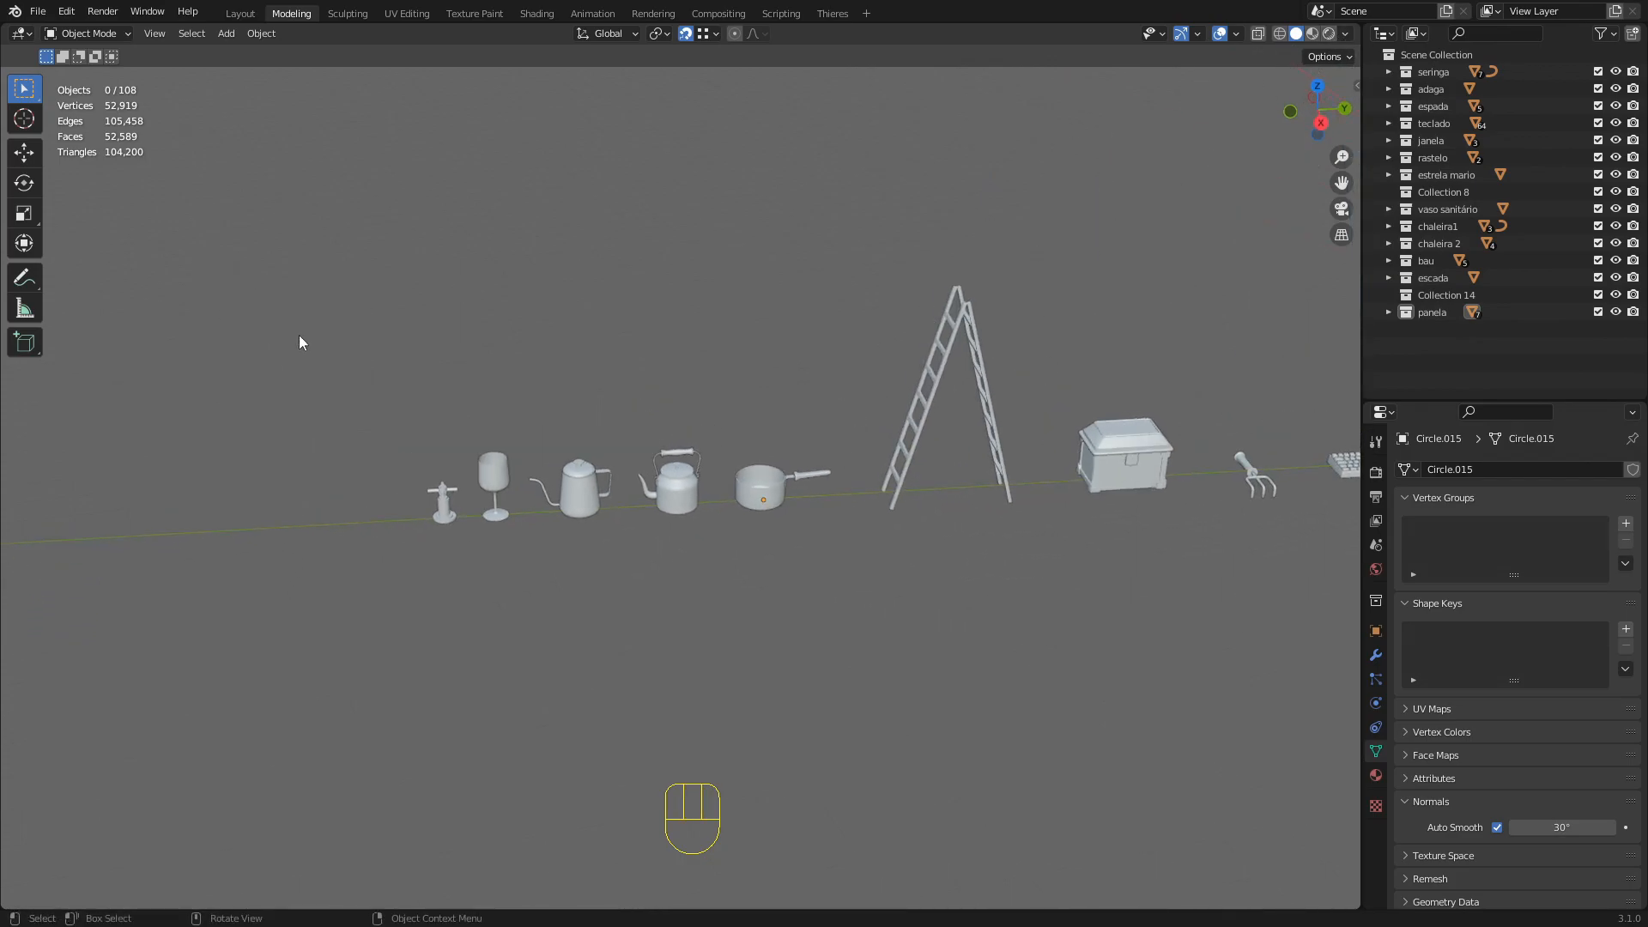
pyautogui.click(1345, 34)
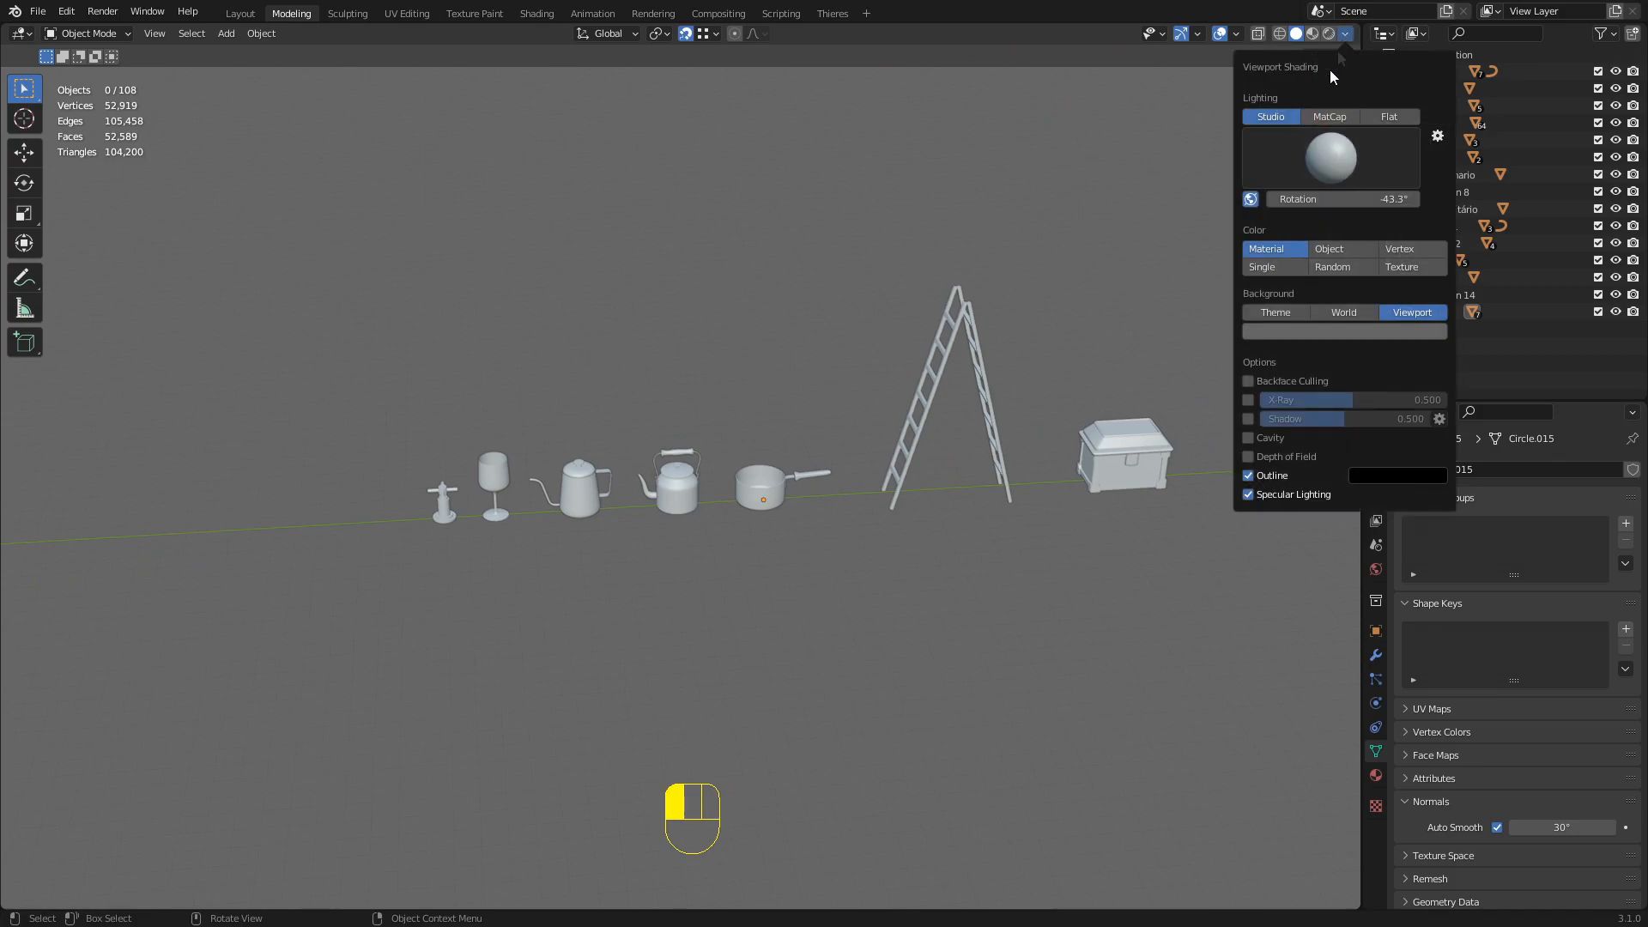
pyautogui.click(1282, 267)
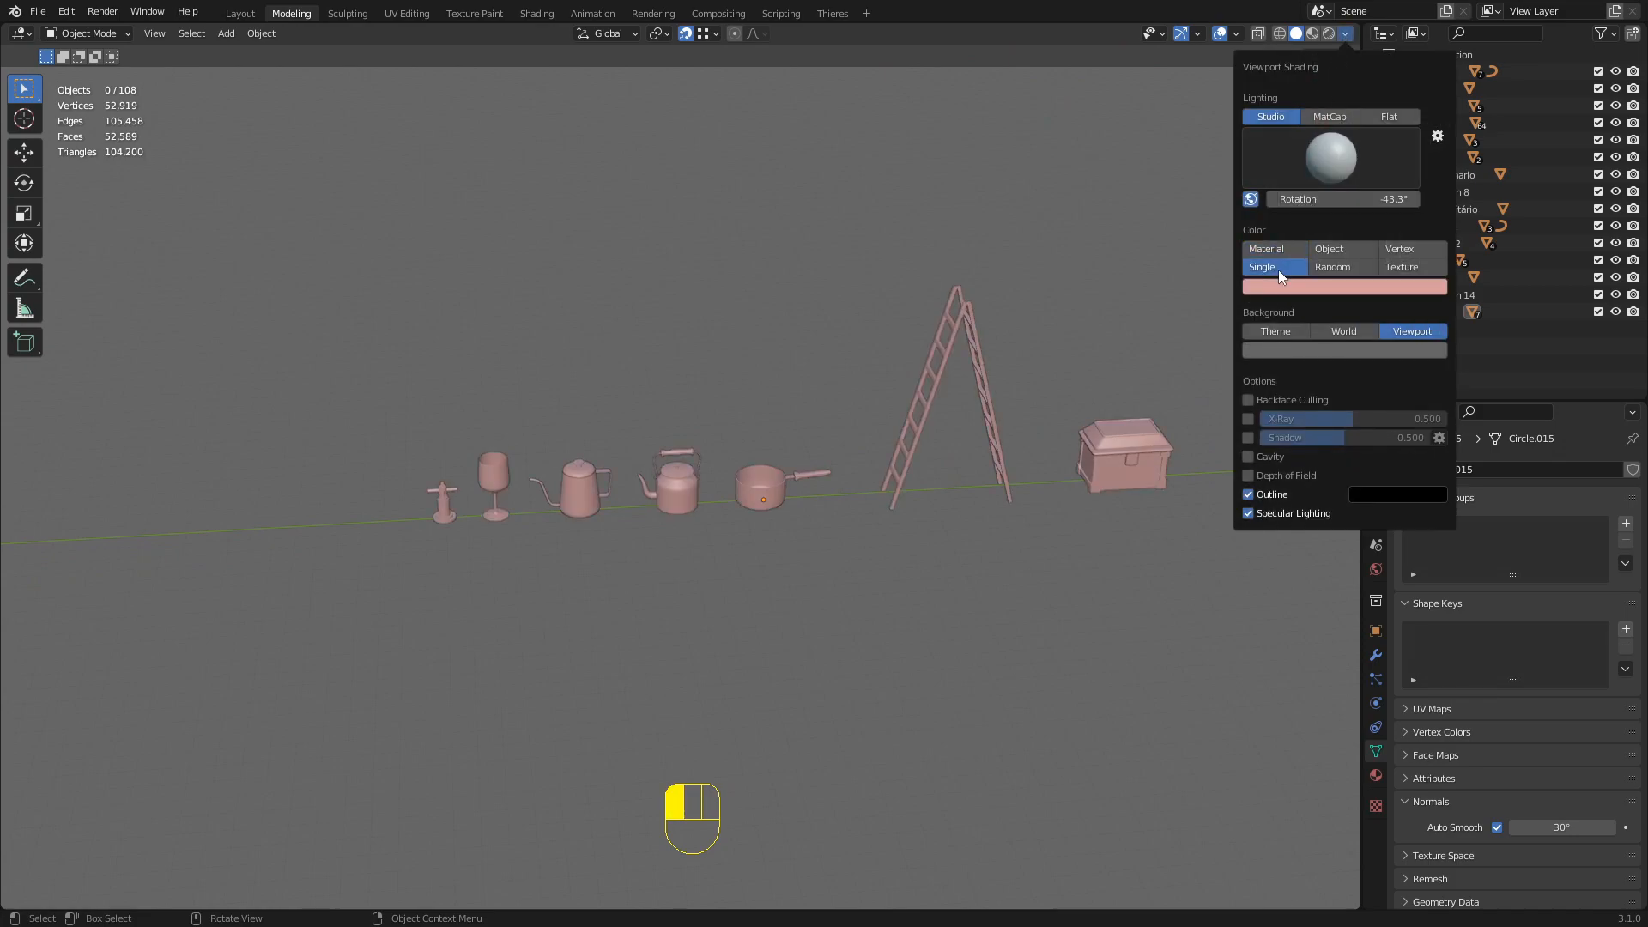
pyautogui.click(1275, 249)
# Select the wine glass and examine it in both Object Mode and Edit Mode under the pale blue light
pyautogui.keyDown('shift'); pyautogui.moveTo(622, 409); pyautogui.dragTo(678, 376, button='middle'); pyautogui.keyUp('shift')
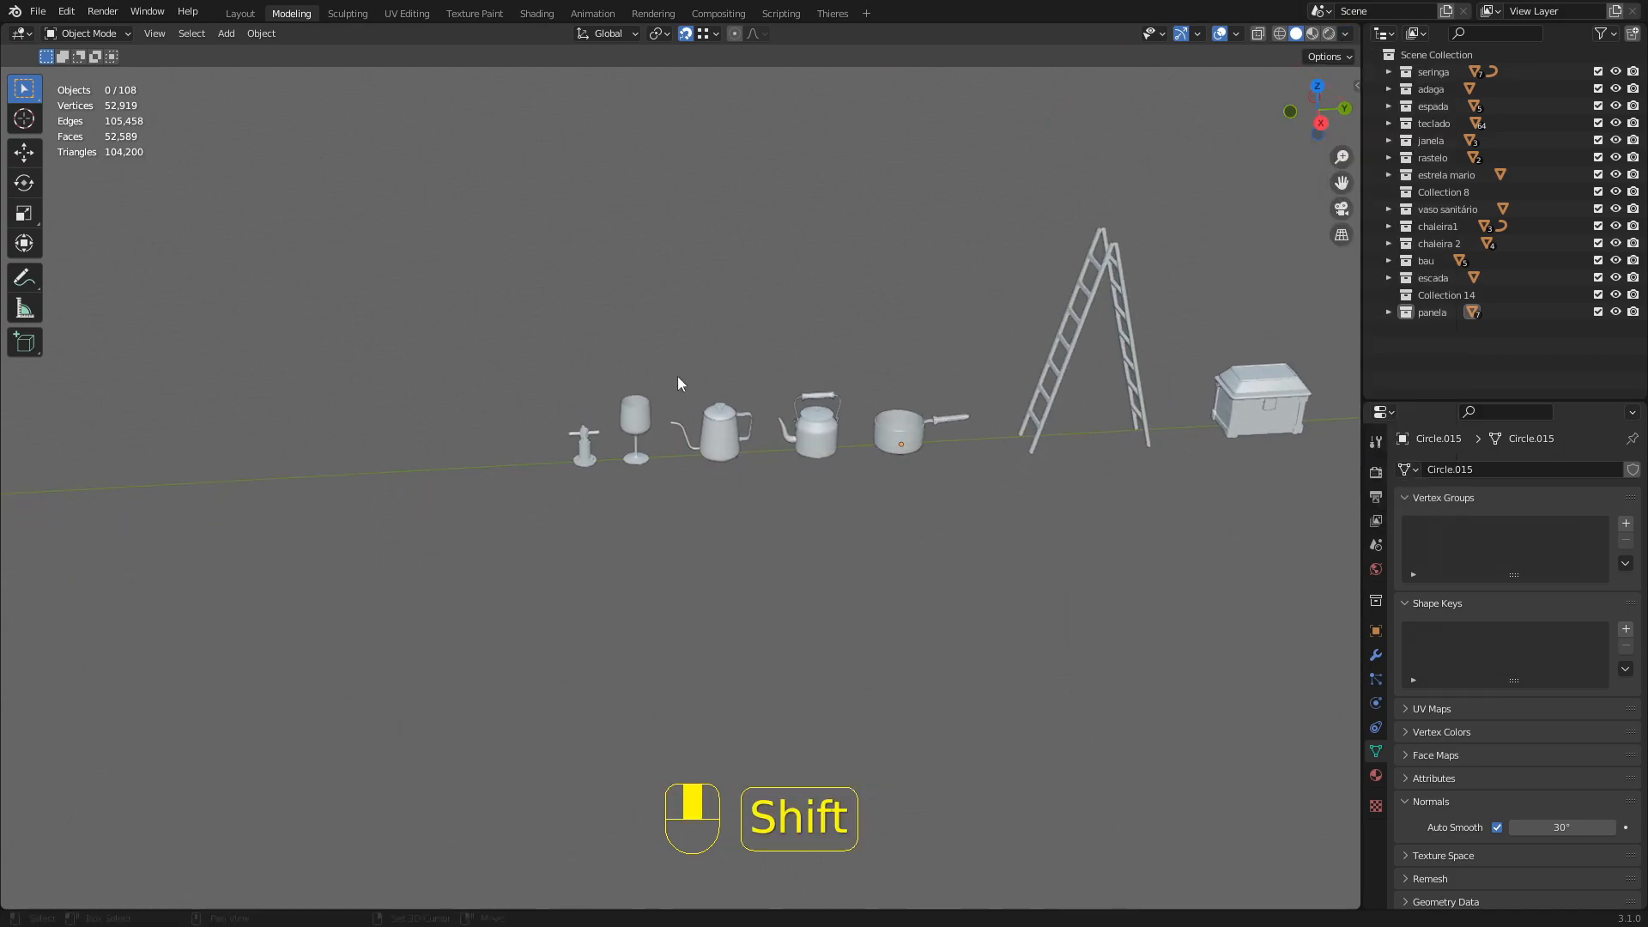
pyautogui.scroll(5, 653, 373)
pyautogui.click(600, 364)
pyautogui.scroll(5, 600, 364)
pyautogui.press('Tab')
pyautogui.scroll(4, 601, 369)
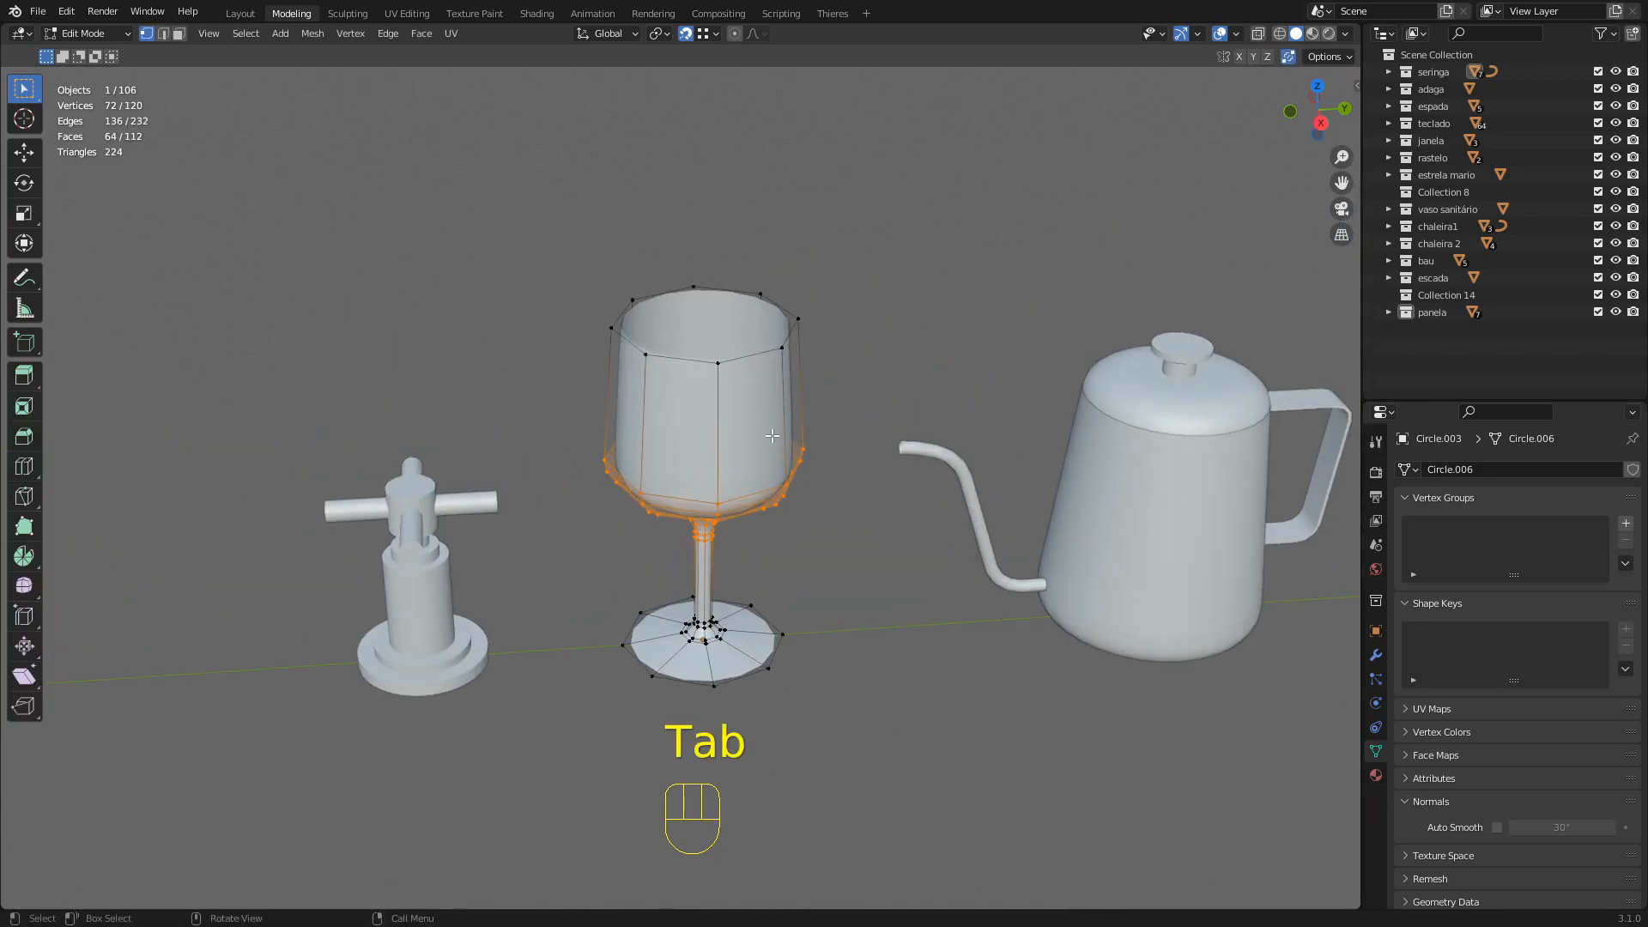
pyautogui.press('Tab')
pyautogui.keyDown('shift'); pyautogui.moveTo(772, 445); pyautogui.dragTo(725, 354, button='middle'); pyautogui.keyUp('shift')
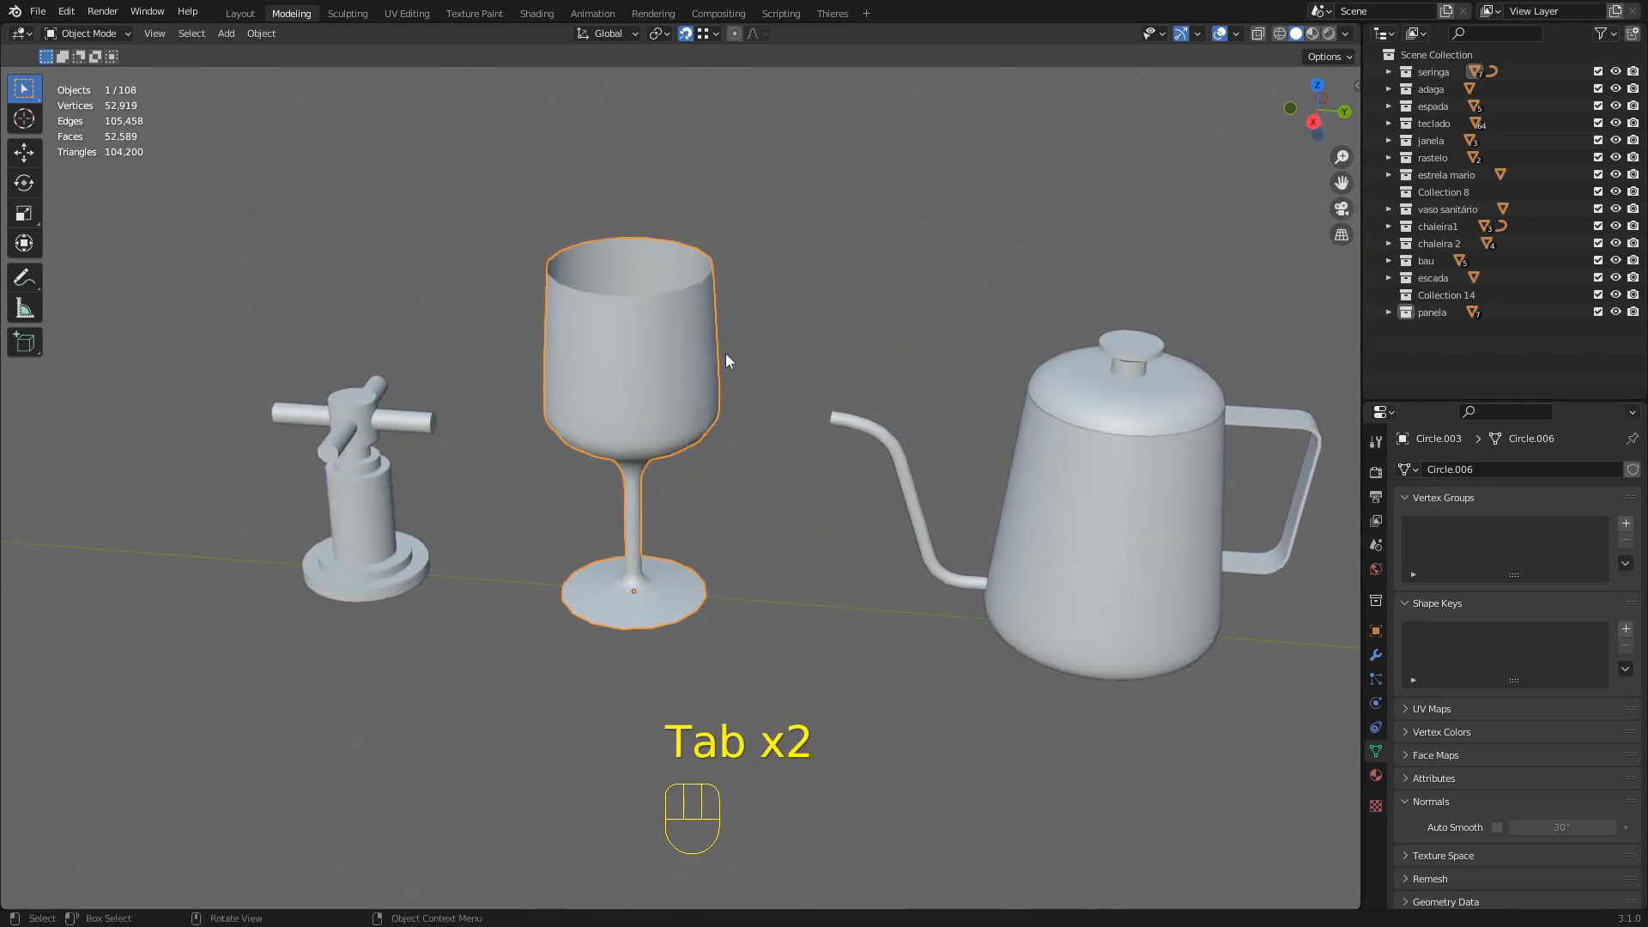
pyautogui.scroll(-2, 723, 355)
pyautogui.scroll(3, 662, 377)
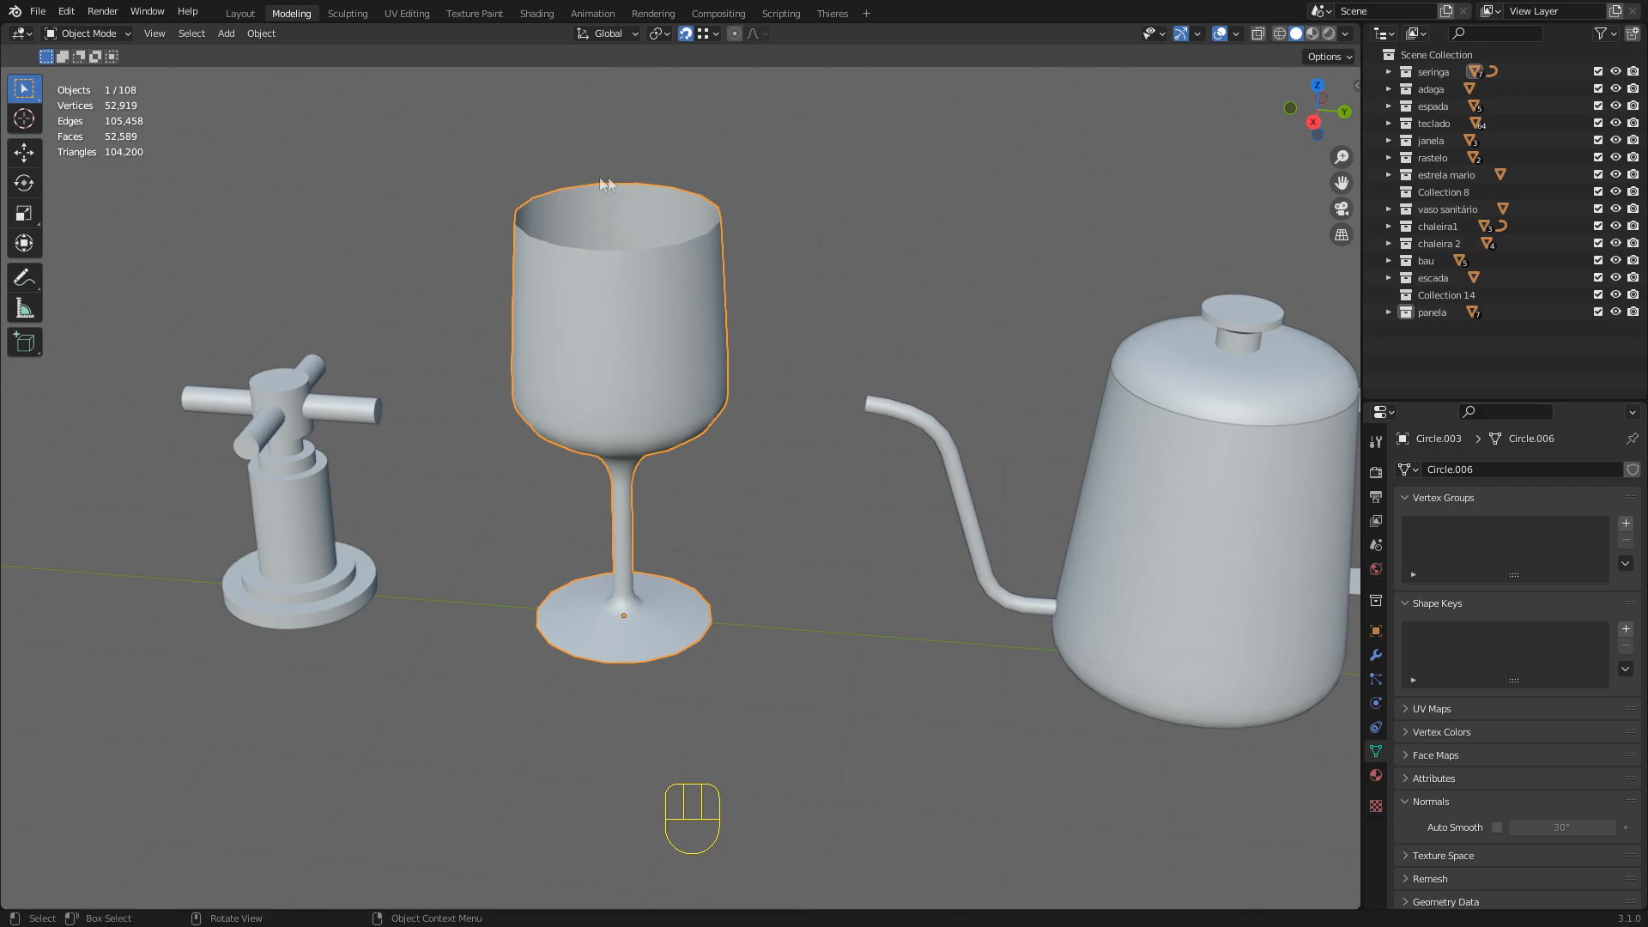
pyautogui.scroll(-3, 611, 433)
pyautogui.scroll(2, 652, 386)
pyautogui.press('Tab')
pyautogui.press('Tab')
pyautogui.scroll(2, 633, 409)
# In Edit Mode, select a front face of the wine glass bowl and switch to vertex selection
pyautogui.press('Tab')
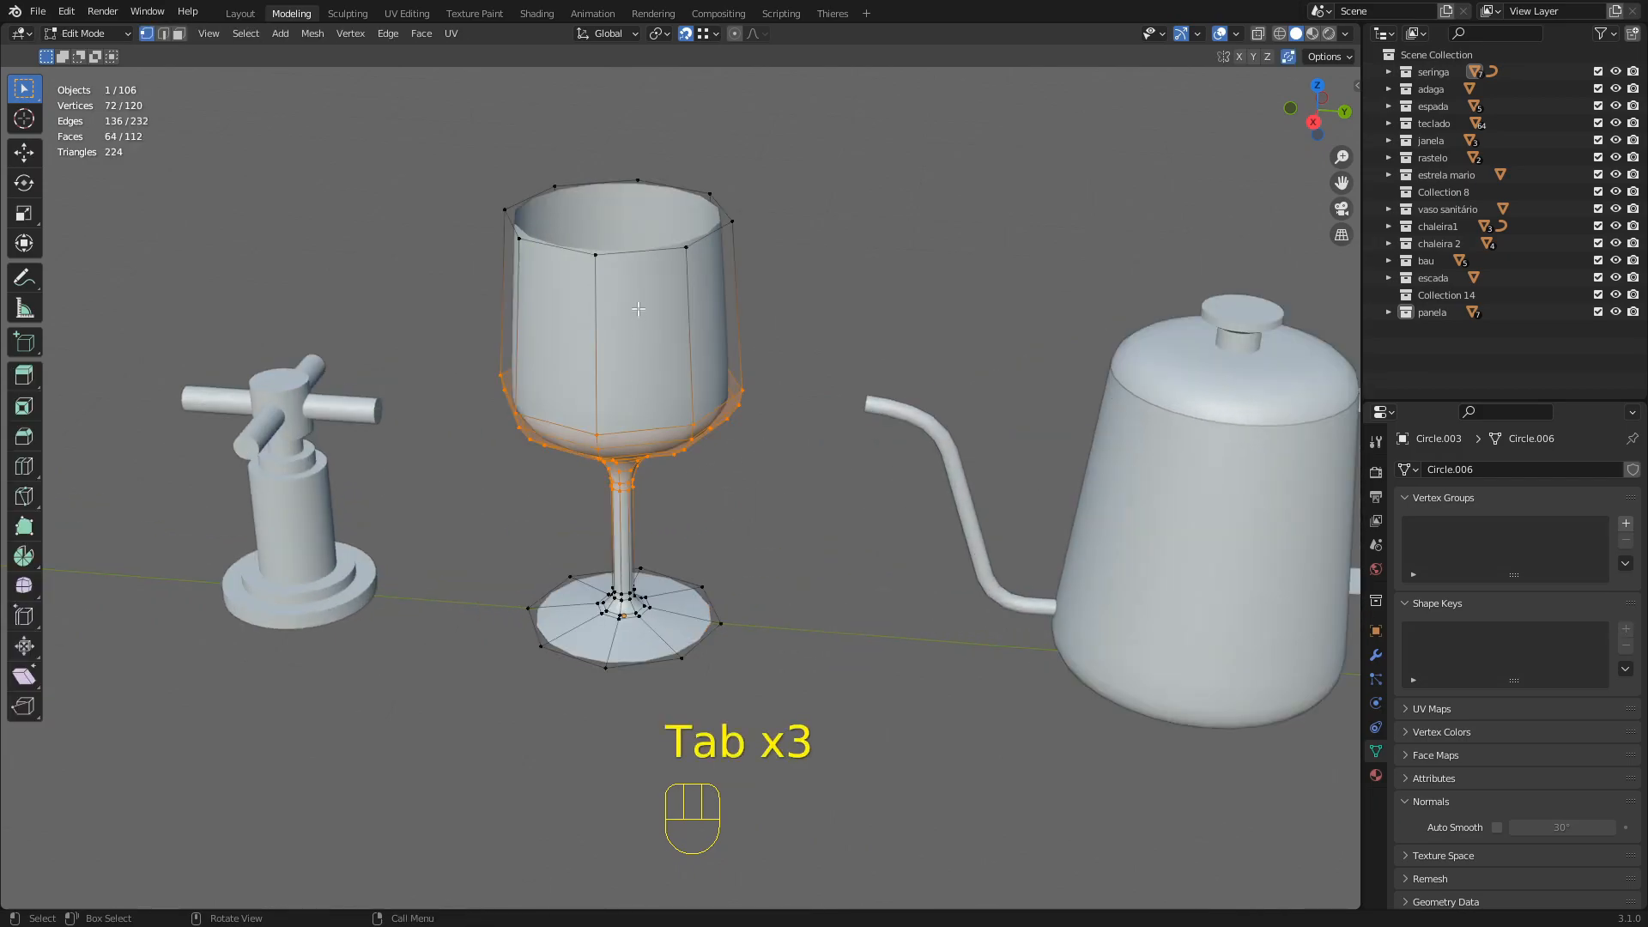
pyautogui.press('3')
pyautogui.click(566, 309)
pyautogui.scroll(4, 575, 292)
pyautogui.moveTo(575, 291); pyautogui.dragTo(617, 238, button='middle')
pyautogui.press('3')
pyautogui.click(617, 237)
pyautogui.press('2')
pyautogui.press('1')
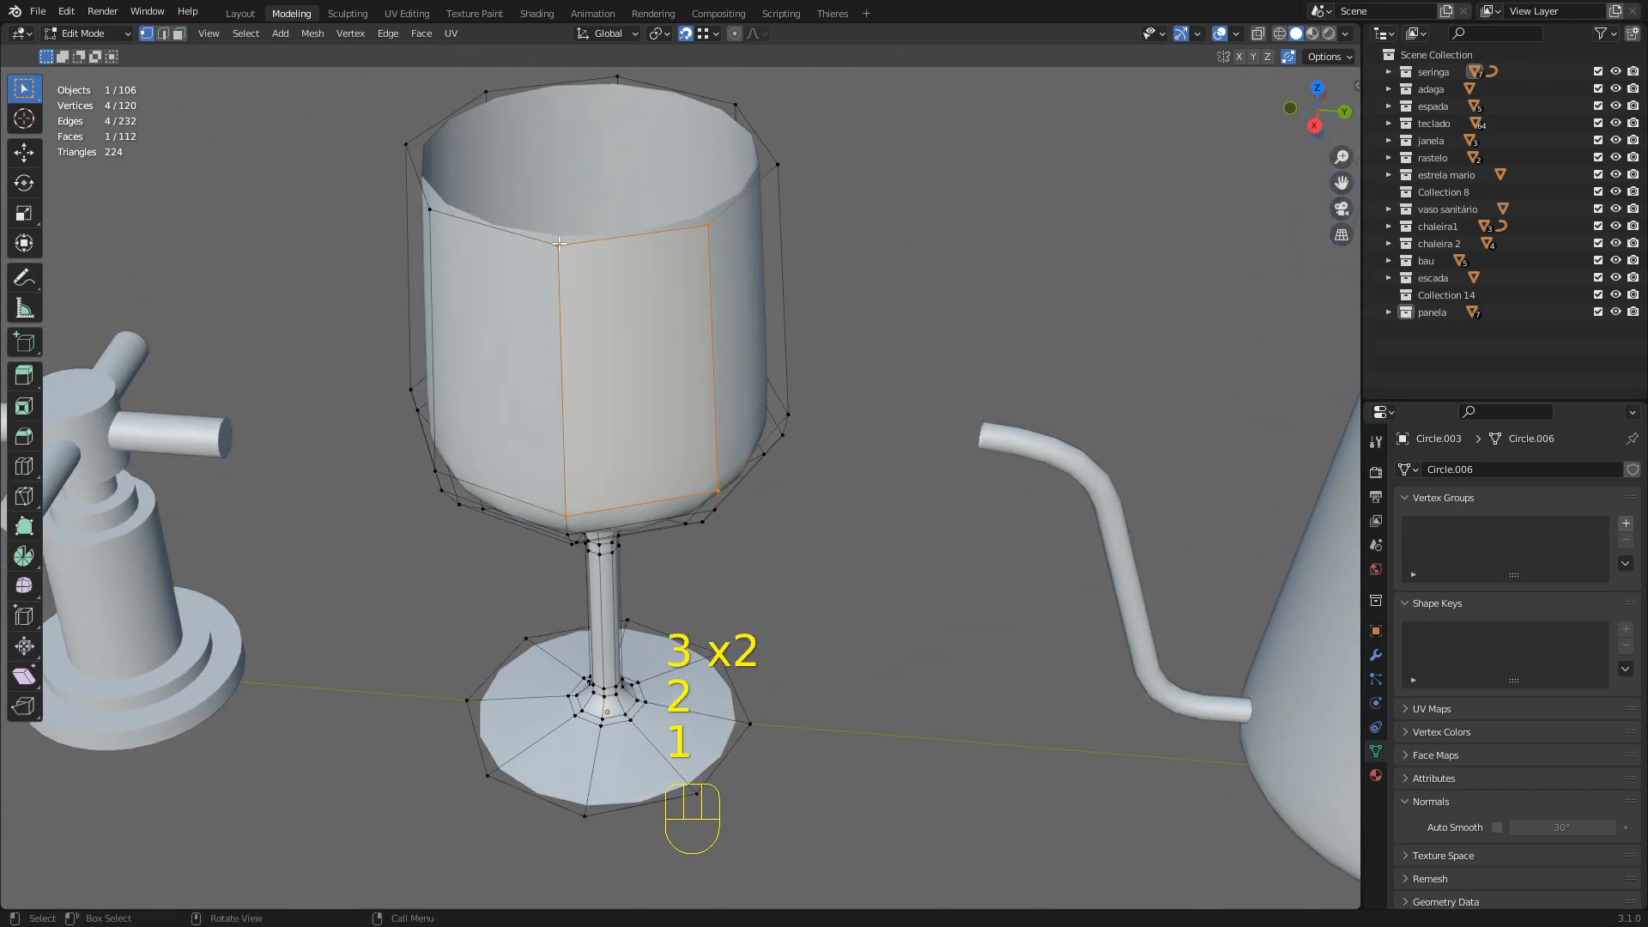
# Select four neighbouring vertices on the front of the glass bowl, examine their highlighting and return to Object Mode
pyautogui.click(558, 244)
pyautogui.keyDown('shift'); pyautogui.click(708, 225); pyautogui.keyUp('shift')
pyautogui.keyDown('shift'); pyautogui.click(712, 492); pyautogui.keyUp('shift')
pyautogui.keyDown('shift'); pyautogui.click(719, 506); pyautogui.keyUp('shift')
pyautogui.scroll(-5, 719, 505)
pyautogui.moveTo(718, 503); pyautogui.dragTo(652, 382, button='middle')
pyautogui.scroll(3, 667, 403)
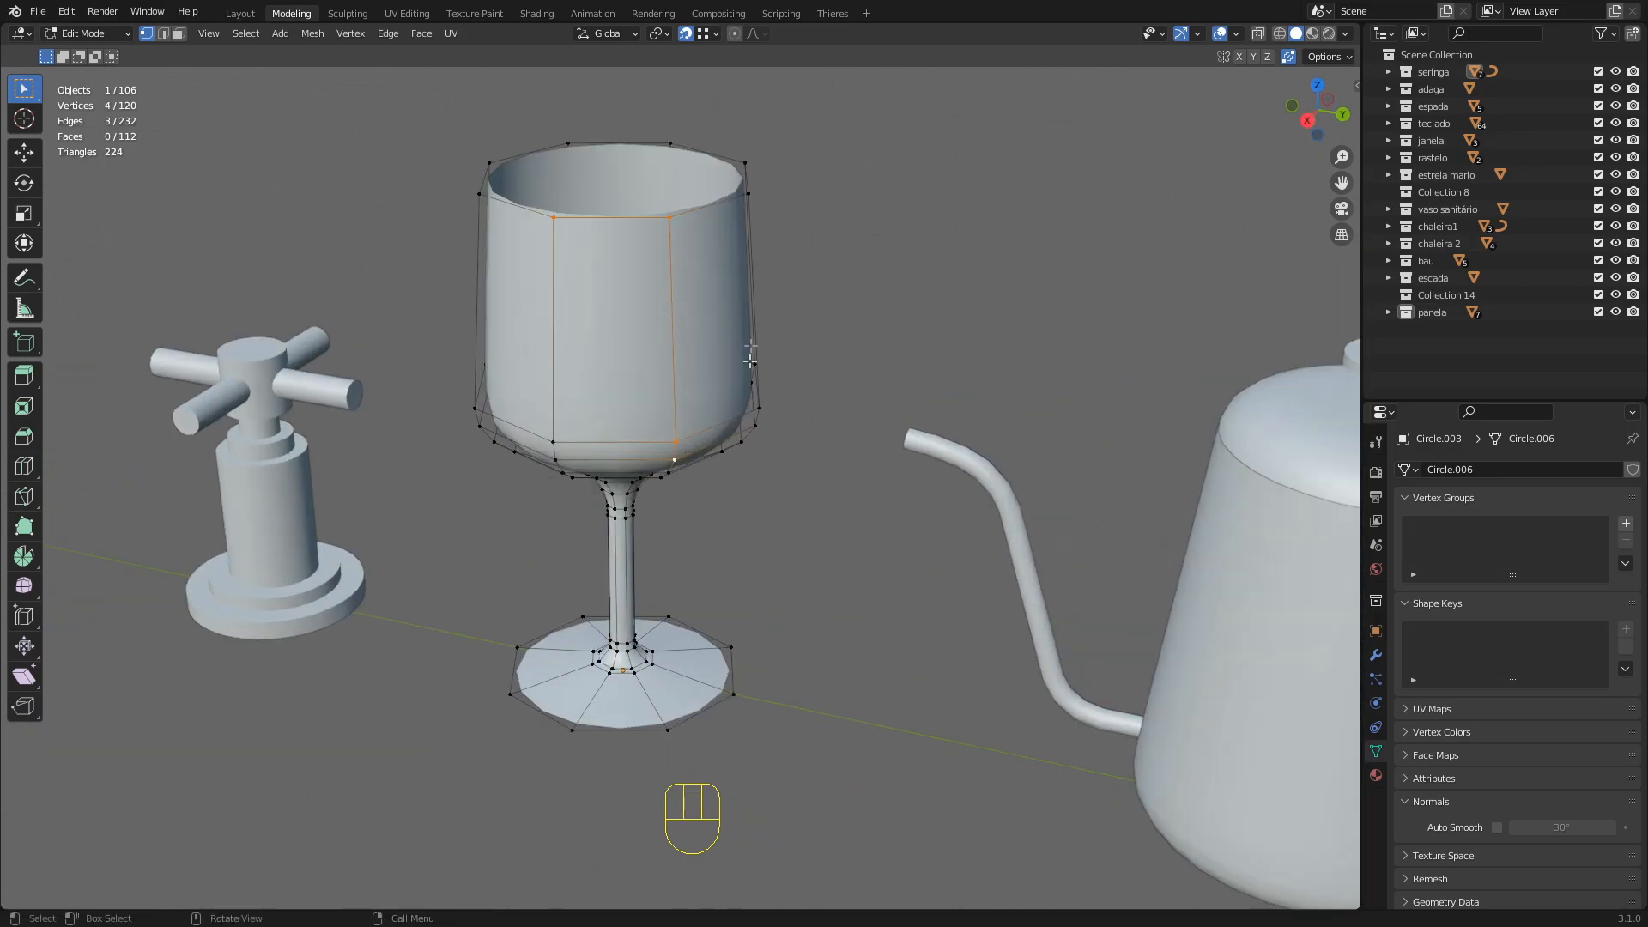
pyautogui.press('Tab')
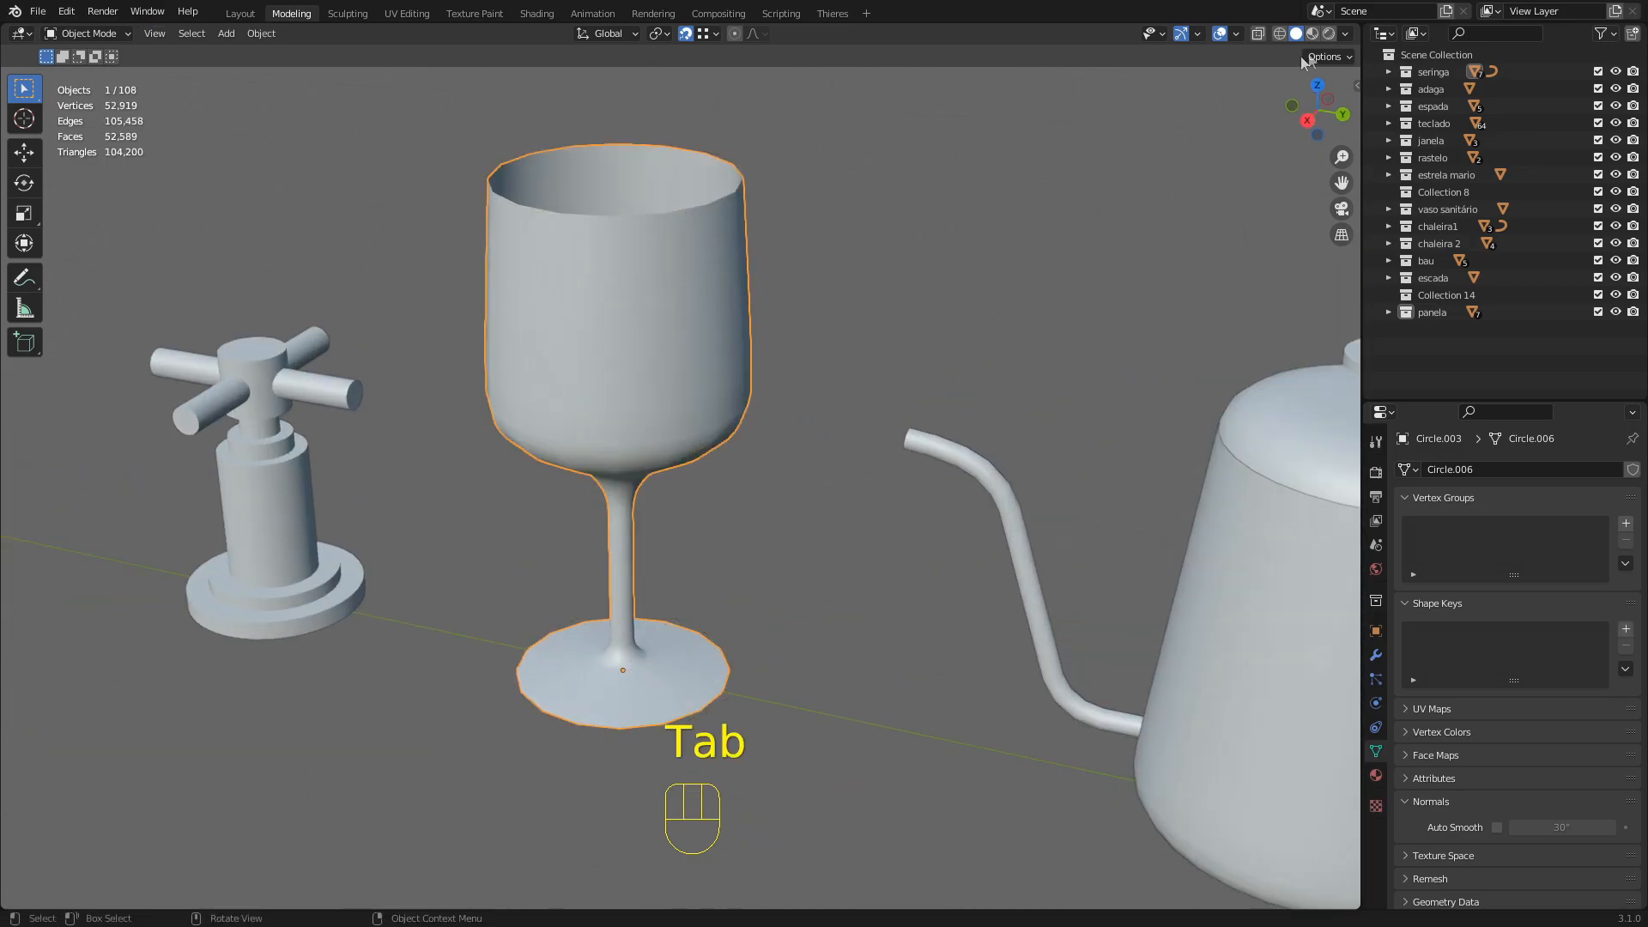
# Set the viewport shading color to Single, change that color to blue and deselect the wine glass
pyautogui.click(1345, 34)
pyautogui.click(1271, 268)
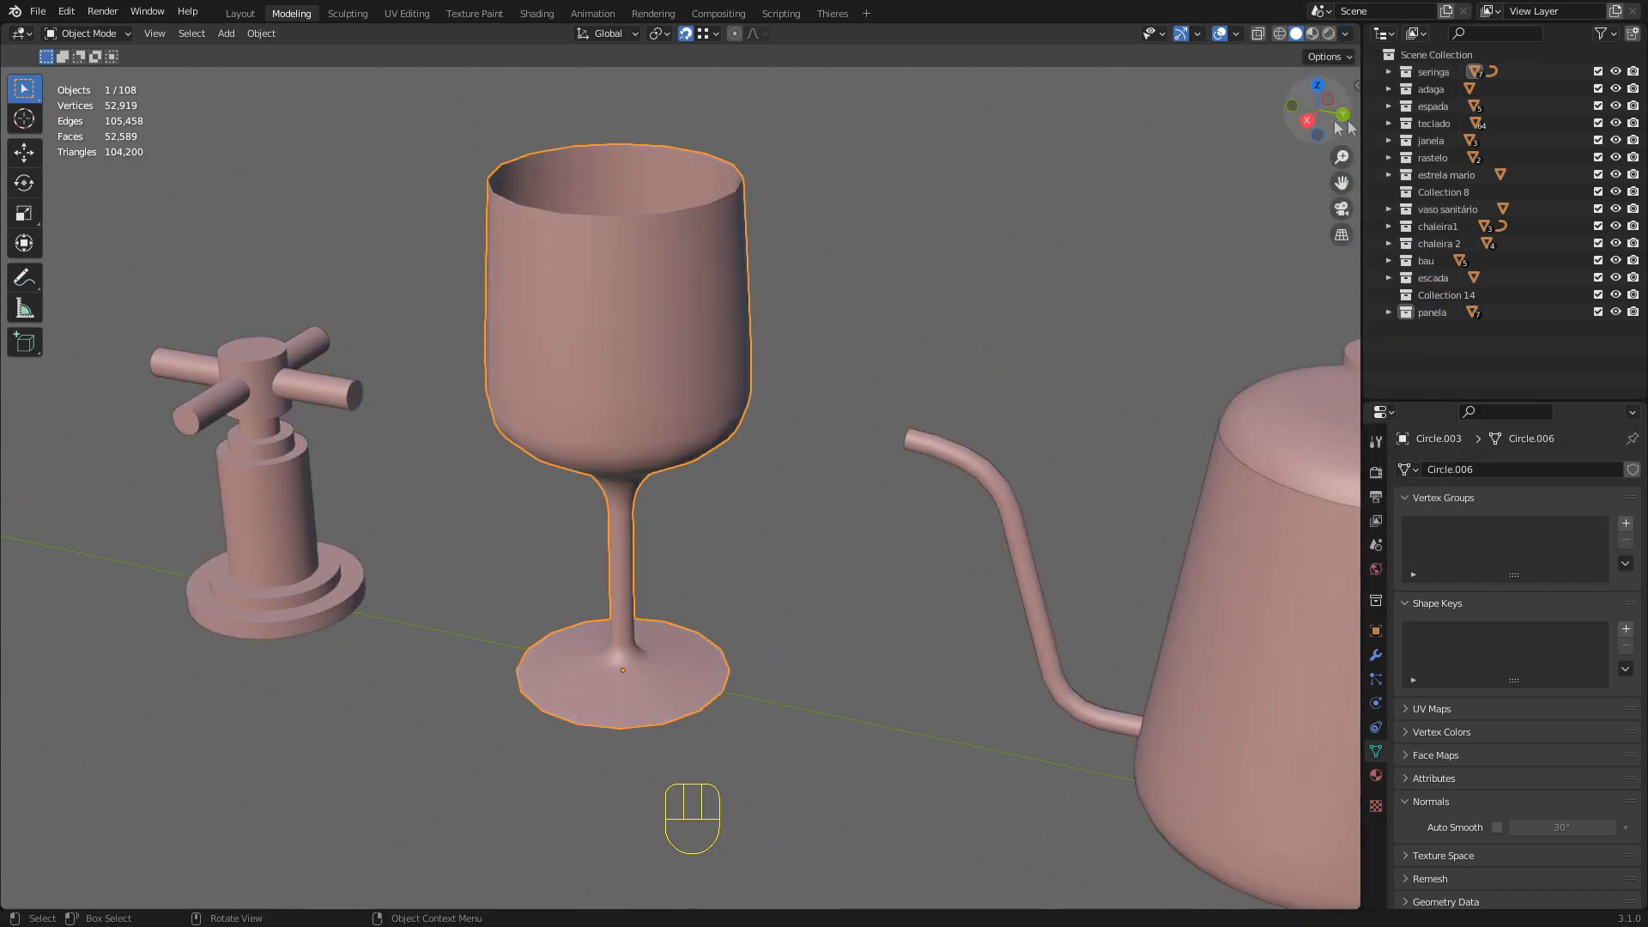
pyautogui.click(1345, 33)
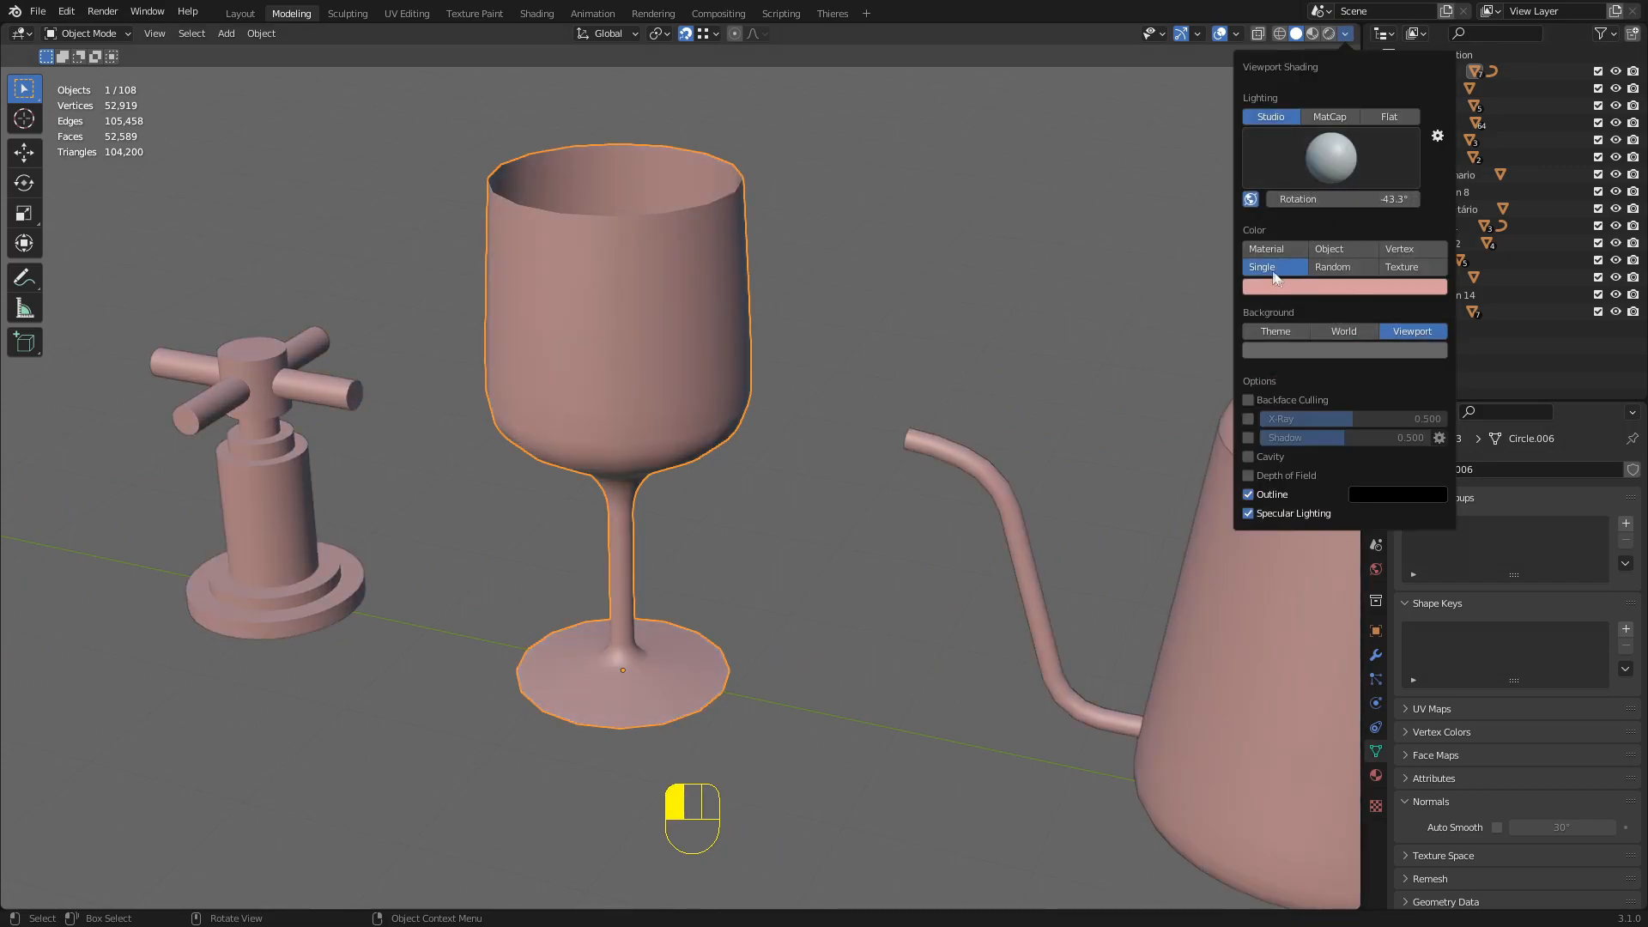
pyautogui.click(1295, 287)
pyautogui.click(1330, 101)
pyautogui.moveTo(1329, 101); pyautogui.dragTo(1332, 95)
pyautogui.click(953, 249)
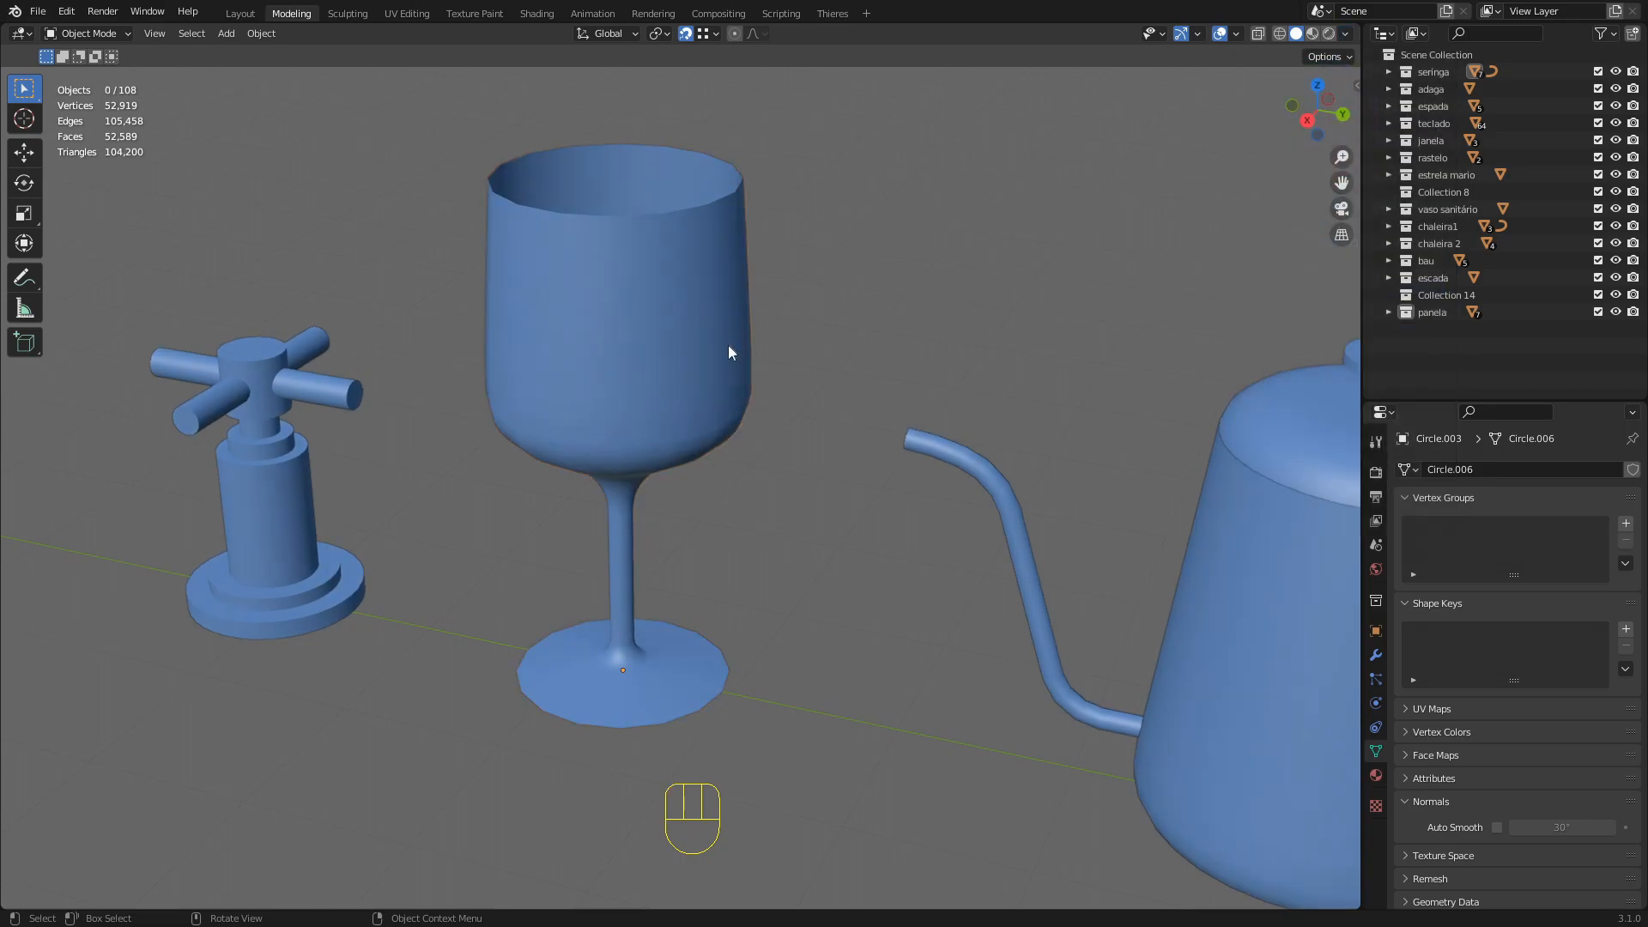
# Select the wine glass and view its mesh in Edit Mode with the blue shading
pyautogui.moveTo(728, 344); pyautogui.dragTo(665, 353, button='middle')
pyautogui.click(658, 354)
pyautogui.keyDown('shift'); pyautogui.moveTo(685, 423); pyautogui.dragTo(646, 330, button='middle'); pyautogui.keyUp('shift')
pyautogui.scroll(-2, 656, 327)
pyautogui.scroll(2, 657, 486)
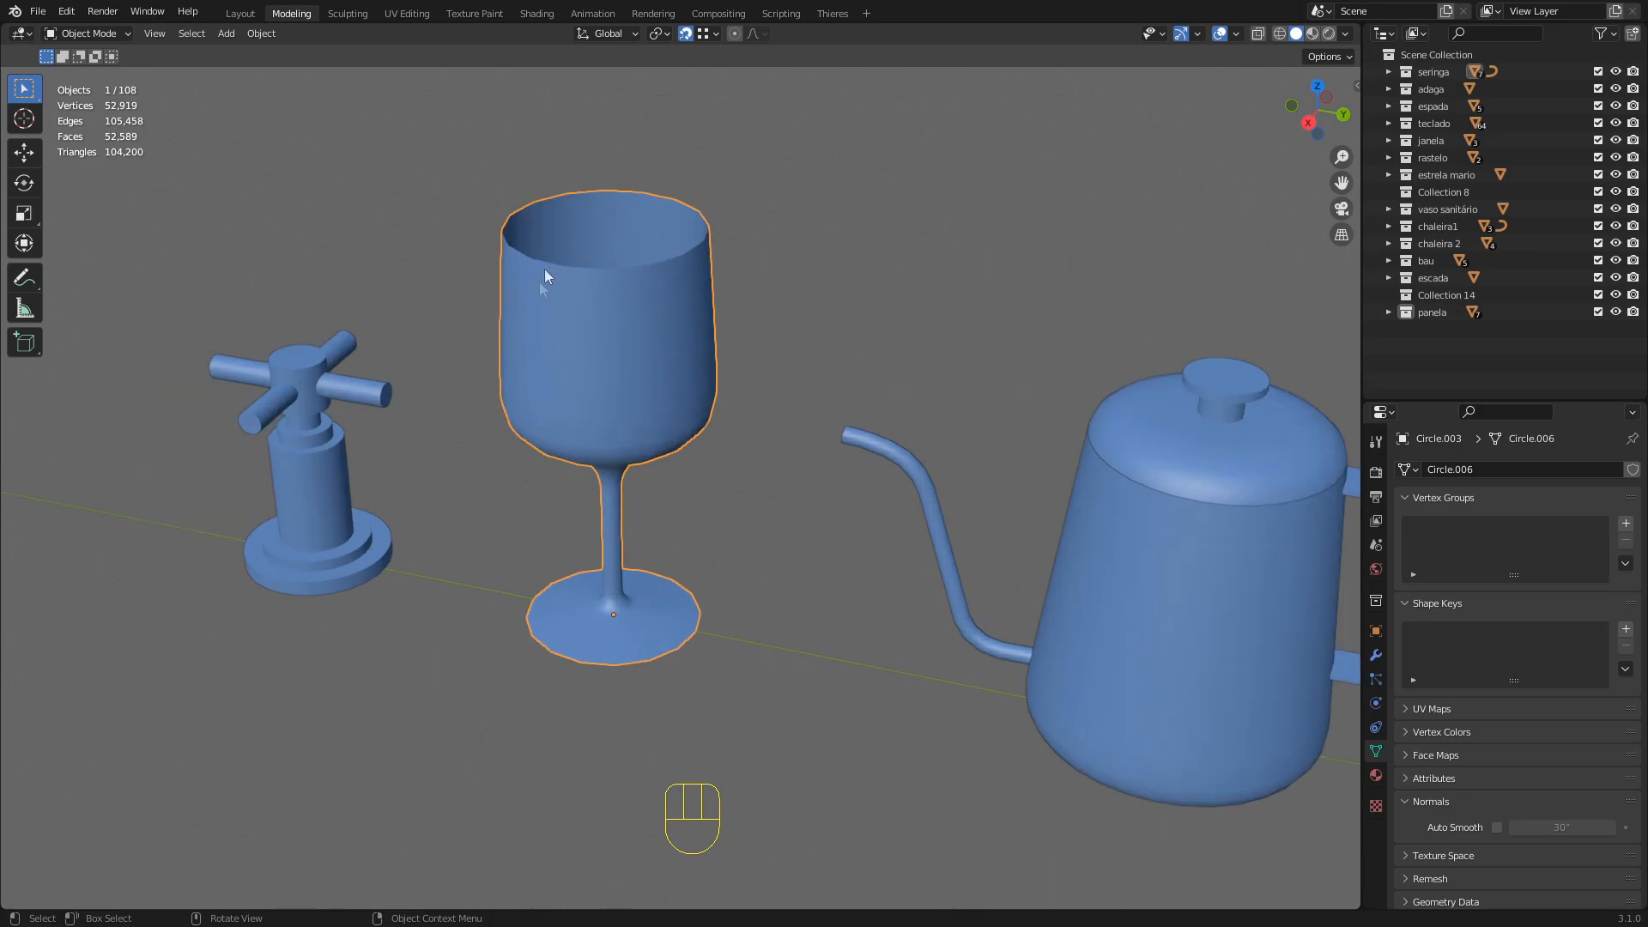
pyautogui.press('Tab')
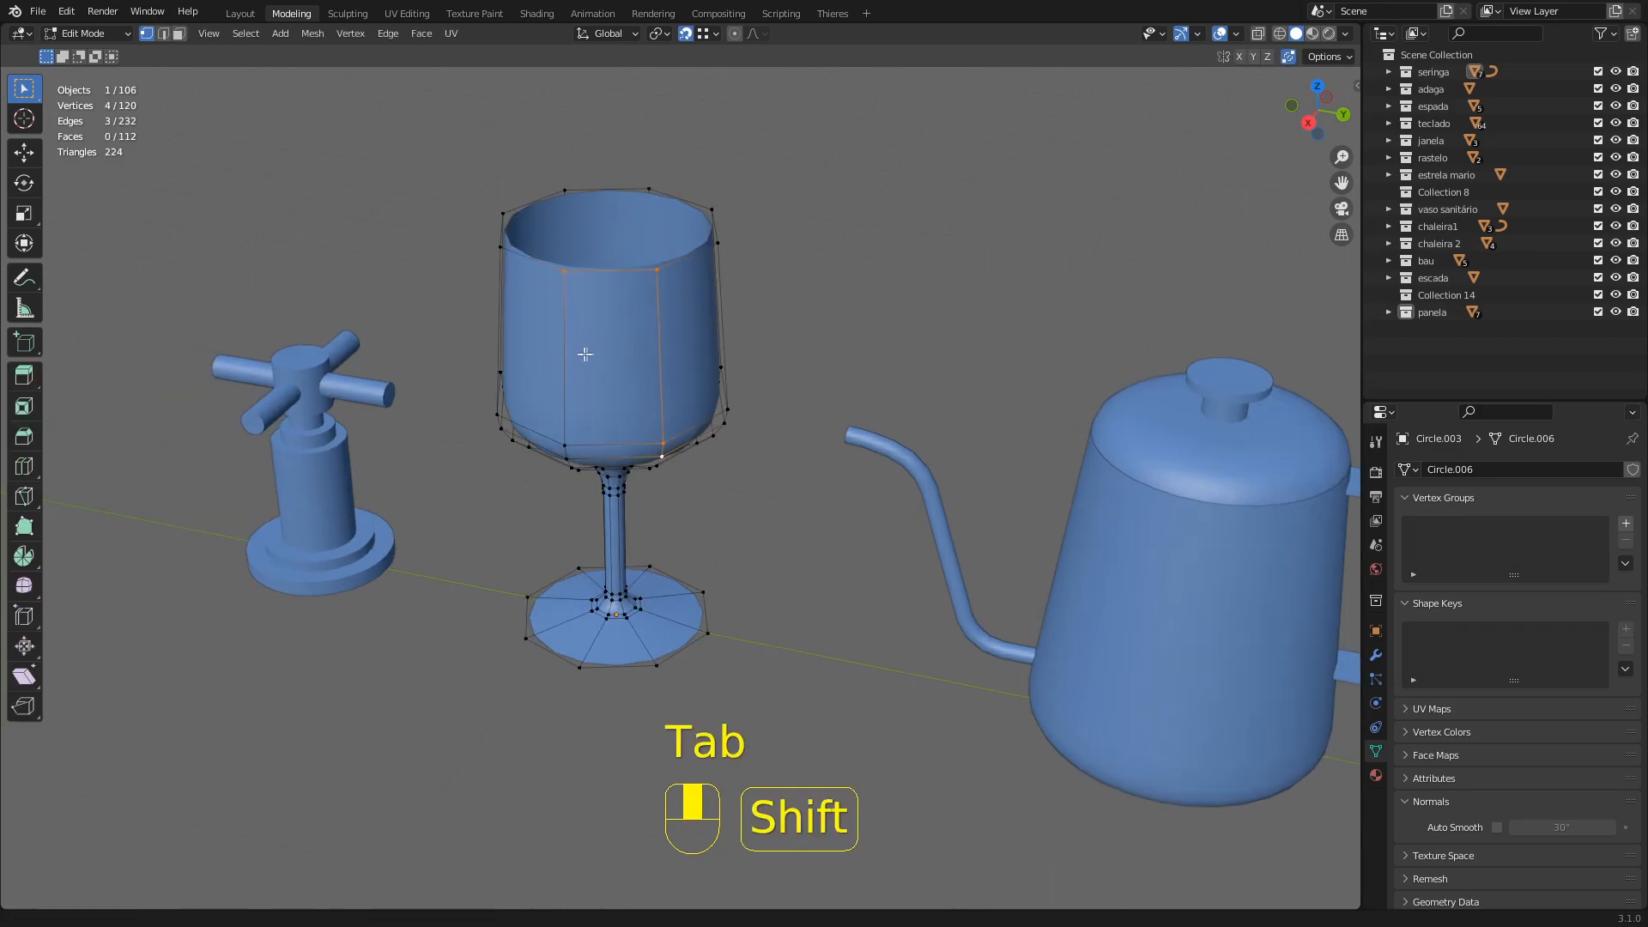
pyautogui.scroll(2, 584, 355)
pyautogui.moveTo(725, 354); pyautogui.dragTo(668, 342, button='middle')
pyautogui.scroll(2, 667, 342)
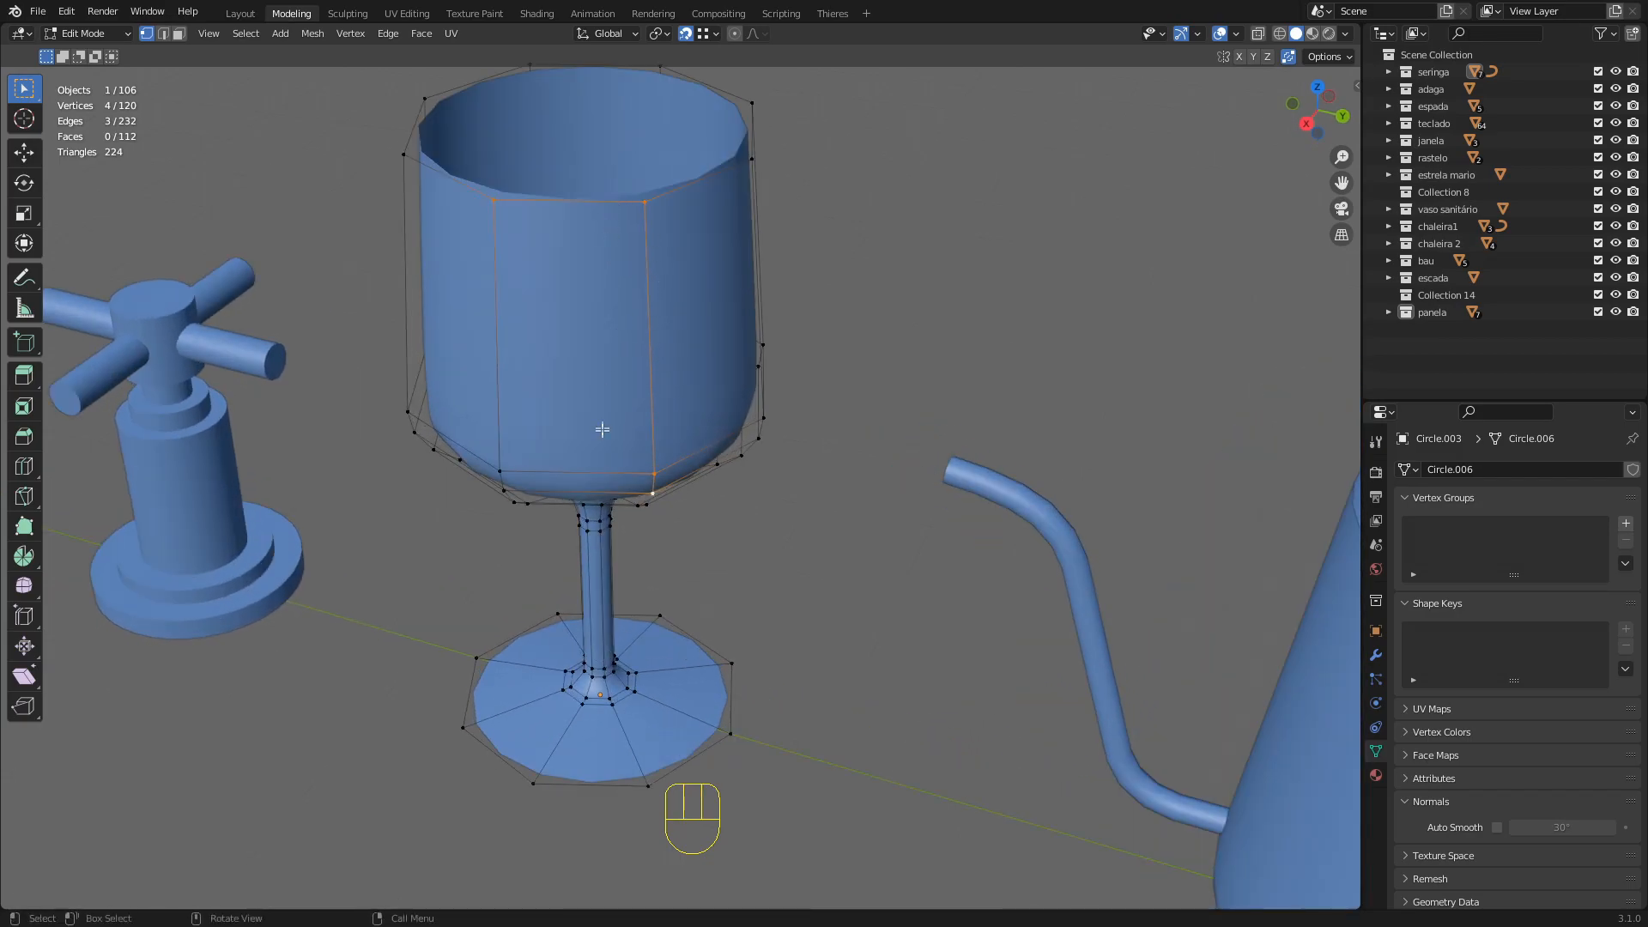
# Compare how a selected edge, vertex and face stand out on the blue wine glass bowl
pyautogui.moveTo(640, 220); pyautogui.dragTo(655, 269, button='middle')
pyautogui.press('2')
pyautogui.click(647, 268)
pyautogui.press('1')
pyautogui.click(644, 151)
pyautogui.keyDown('shift'); pyautogui.moveTo(648, 210); pyautogui.dragTo(668, 266, button='middle'); pyautogui.keyUp('shift')
pyautogui.press('3')
pyautogui.click(621, 345)
pyautogui.moveTo(621, 345)
pyautogui.mouseDown(button='middle')
pyautogui.moveTo(533, 309)
pyautogui.moveTo(633, 346)
pyautogui.mouseUp(button='middle')
pyautogui.click(553, 313)
pyautogui.keyDown('shift'); pyautogui.moveTo(862, 355); pyautogui.dragTo(637, 364, button='middle'); pyautogui.keyUp('shift')
pyautogui.click(636, 288)
pyautogui.scroll(-4, 653, 344)
pyautogui.keyDown('shift'); pyautogui.moveTo(637, 364); pyautogui.dragTo(685, 346, button='middle'); pyautogui.keyUp('shift')
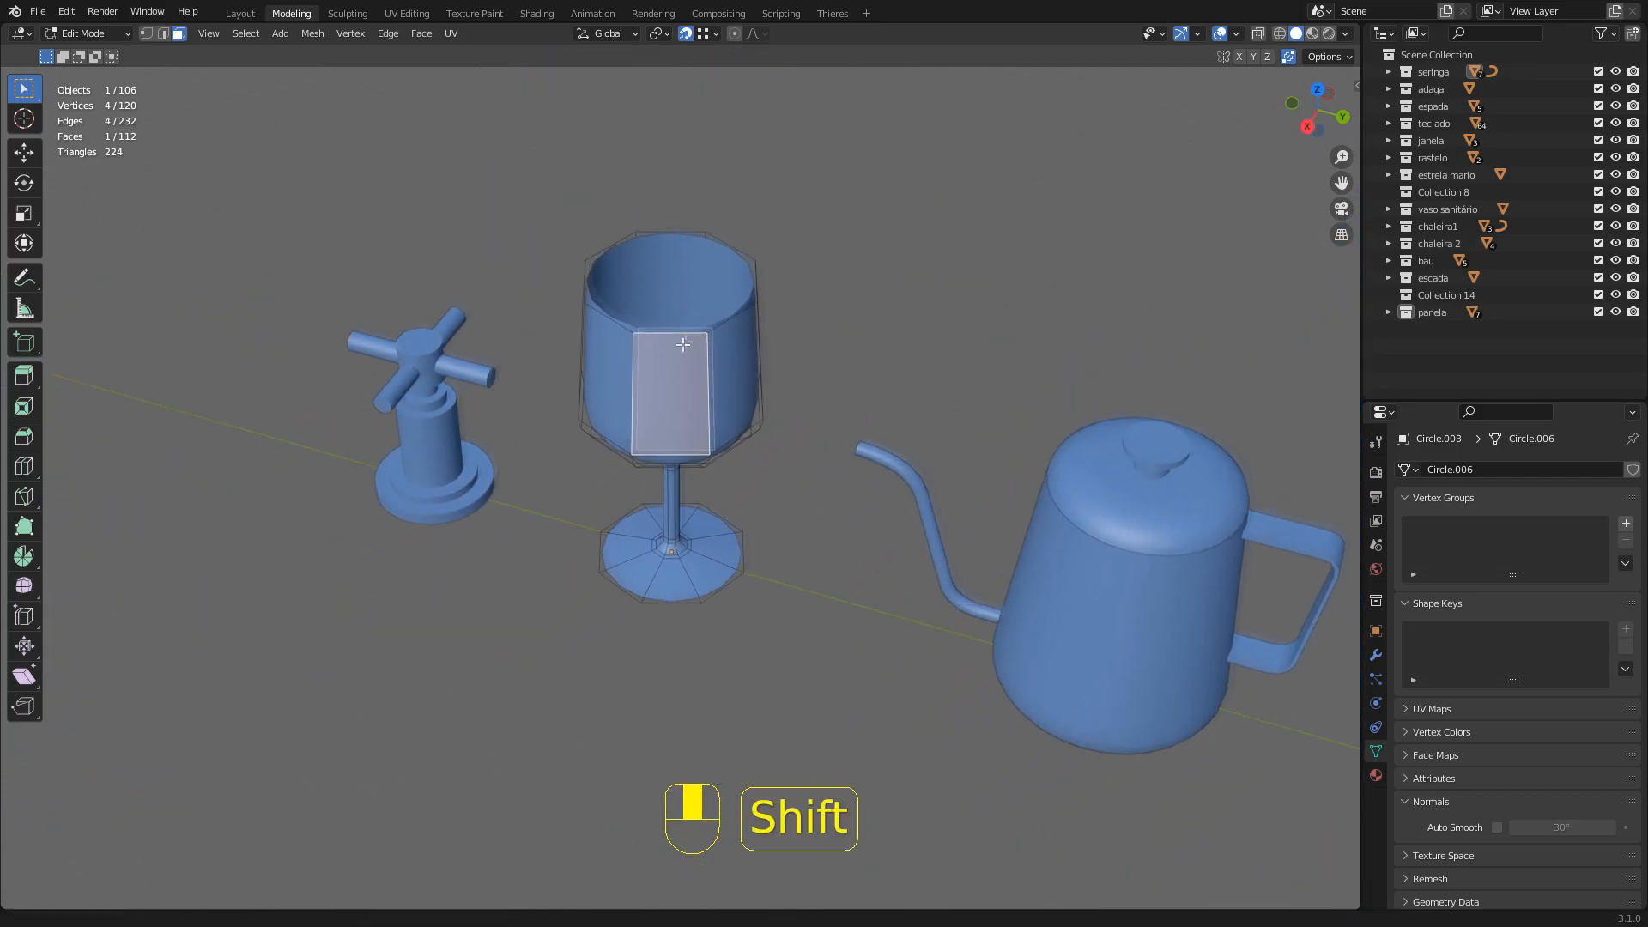
pyautogui.scroll(1, 677, 368)
# Return to Object Mode and examine the blue wine glass from several angles
pyautogui.press('Tab')
pyautogui.moveTo(723, 401); pyautogui.dragTo(772, 183, button='middle')
pyautogui.scroll(-4, 719, 357)
pyautogui.scroll(3, 747, 439)
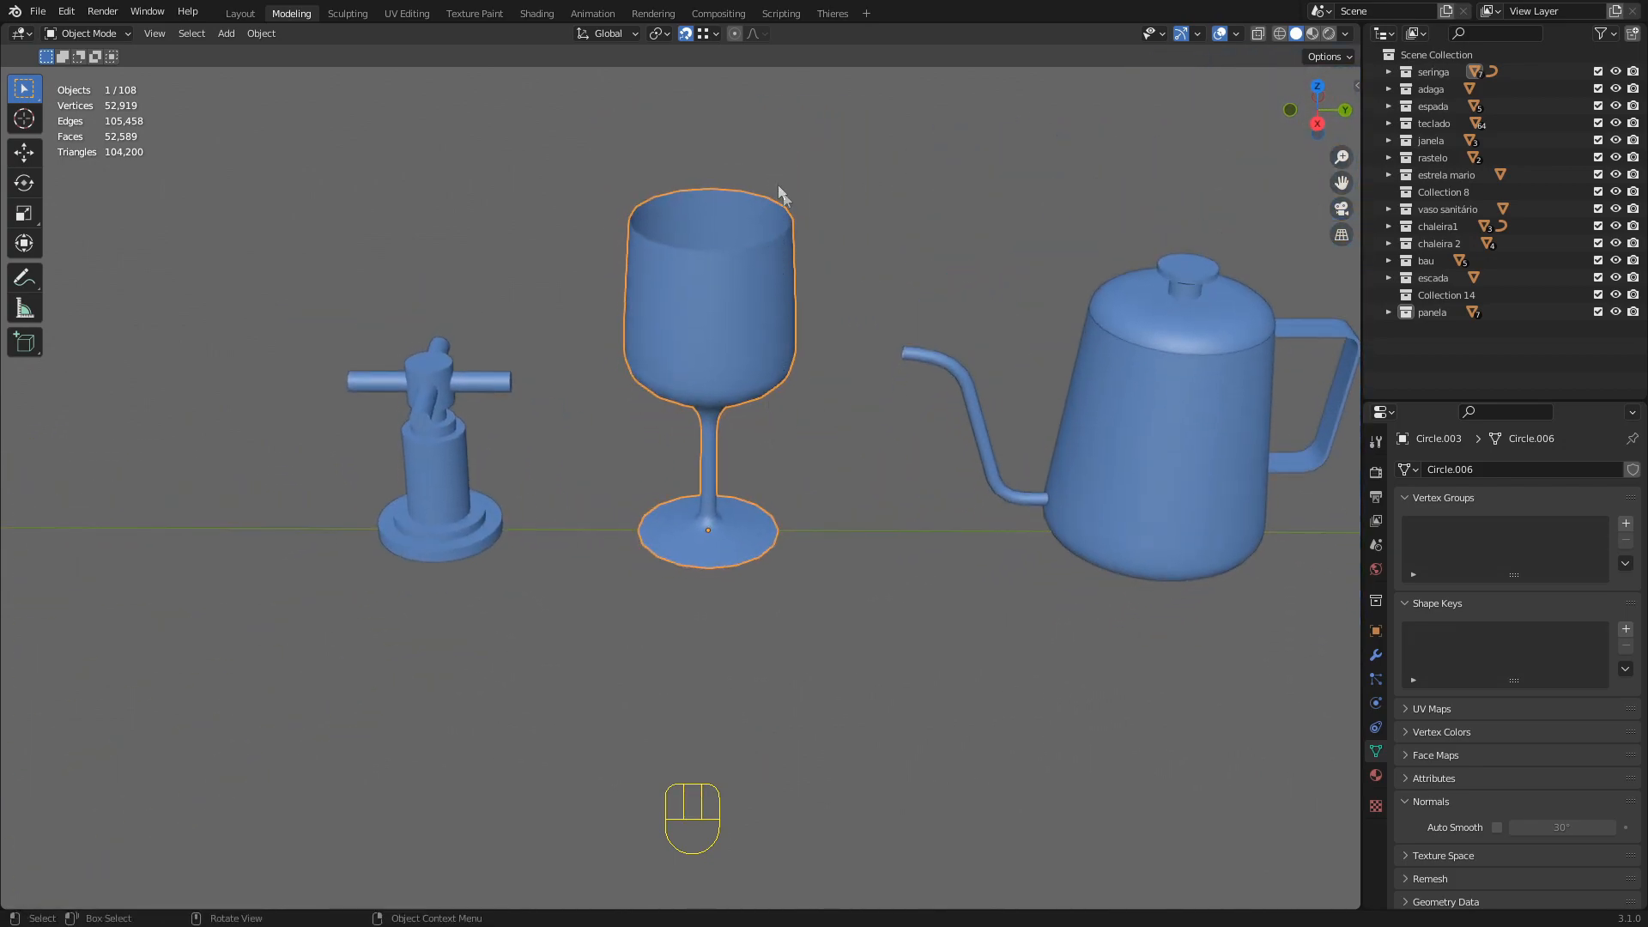
pyautogui.scroll(2, 776, 311)
pyautogui.keyDown('shift'); pyautogui.moveTo(790, 264); pyautogui.dragTo(641, 360, button='middle'); pyautogui.keyUp('shift')
pyautogui.moveTo(645, 383); pyautogui.dragTo(654, 340, button='middle')
pyautogui.keyDown('shift'); pyautogui.moveTo(653, 341); pyautogui.dragTo(646, 395, button='middle'); pyautogui.keyUp('shift')
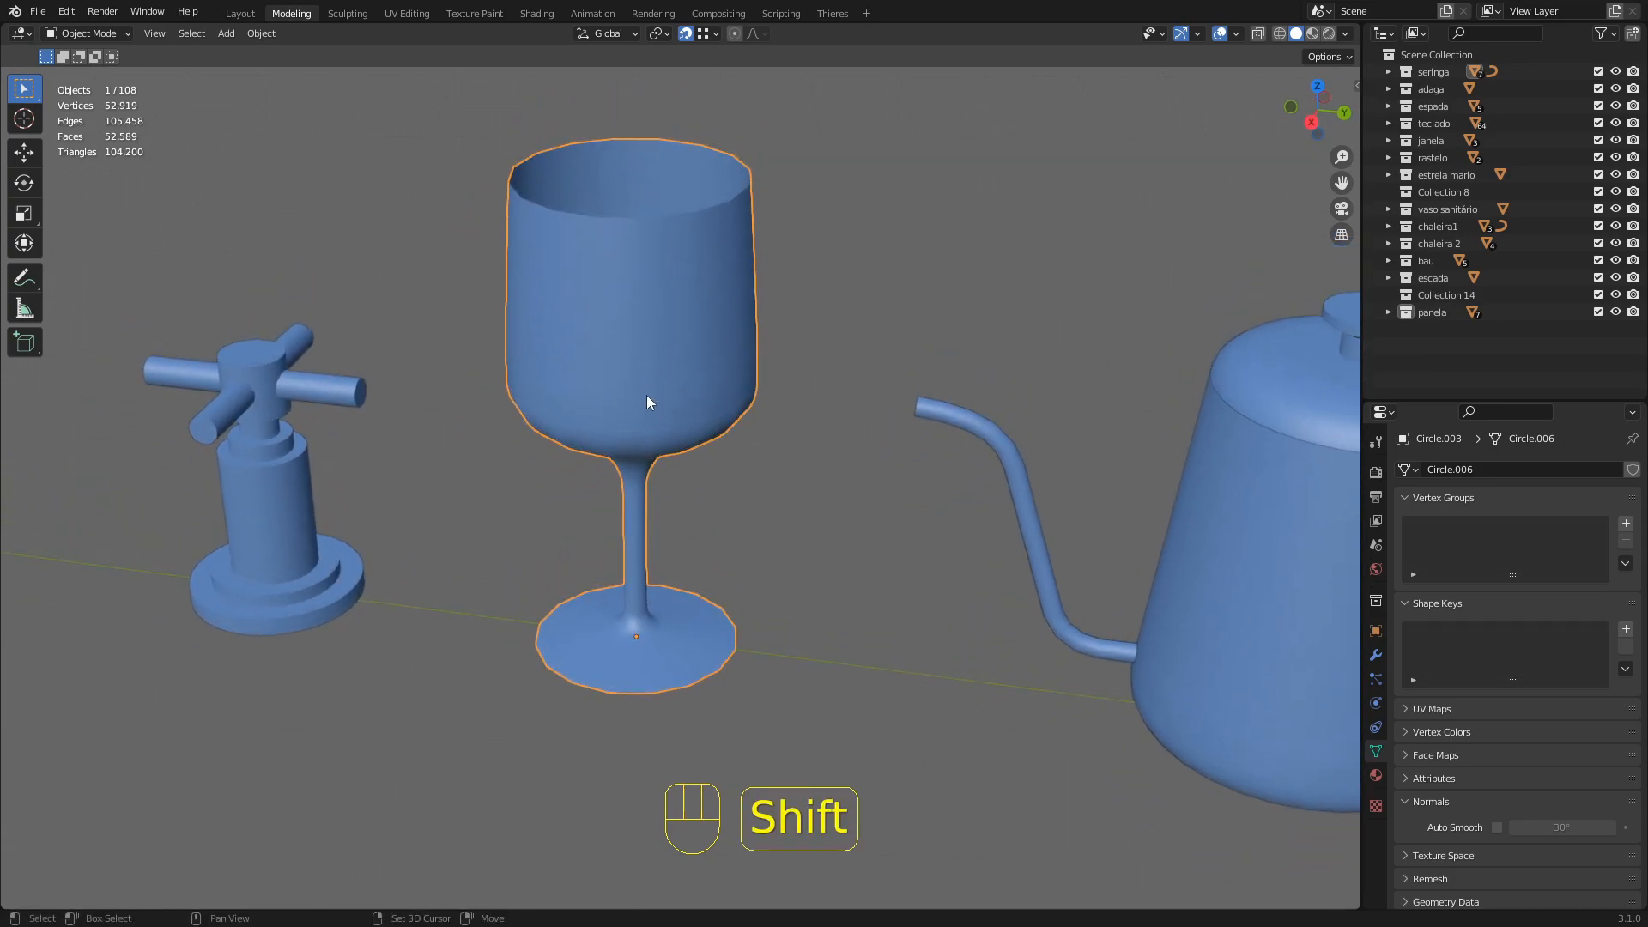
# Set the shading color back to Material and the studio light to the first one
pyautogui.click(1346, 32)
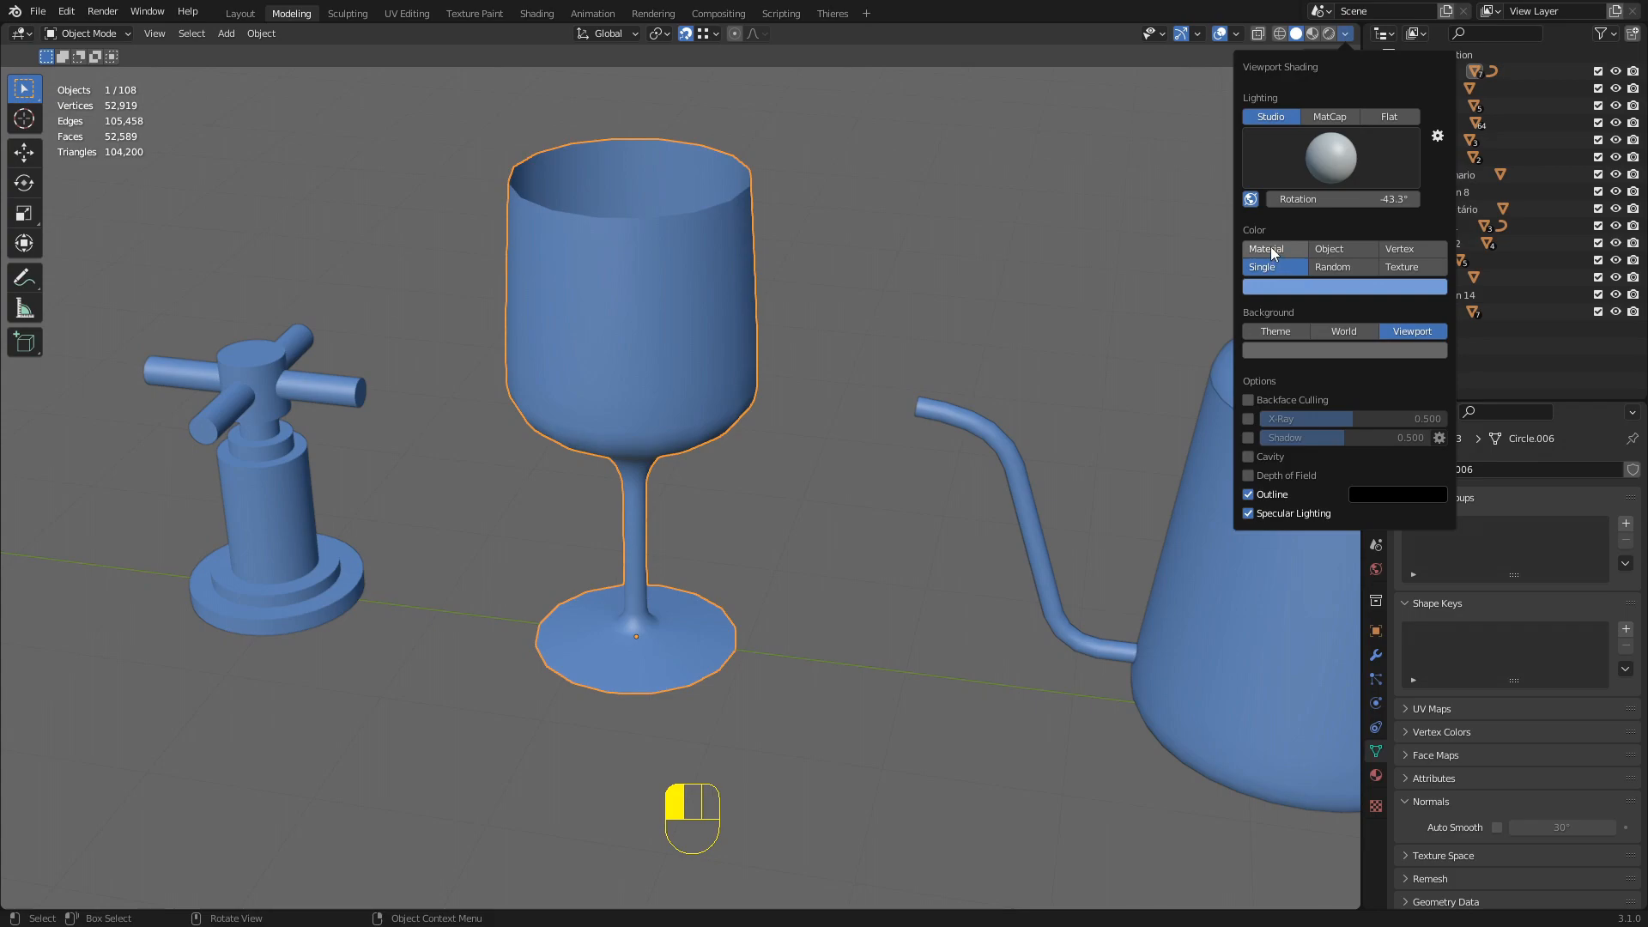
pyautogui.click(1270, 249)
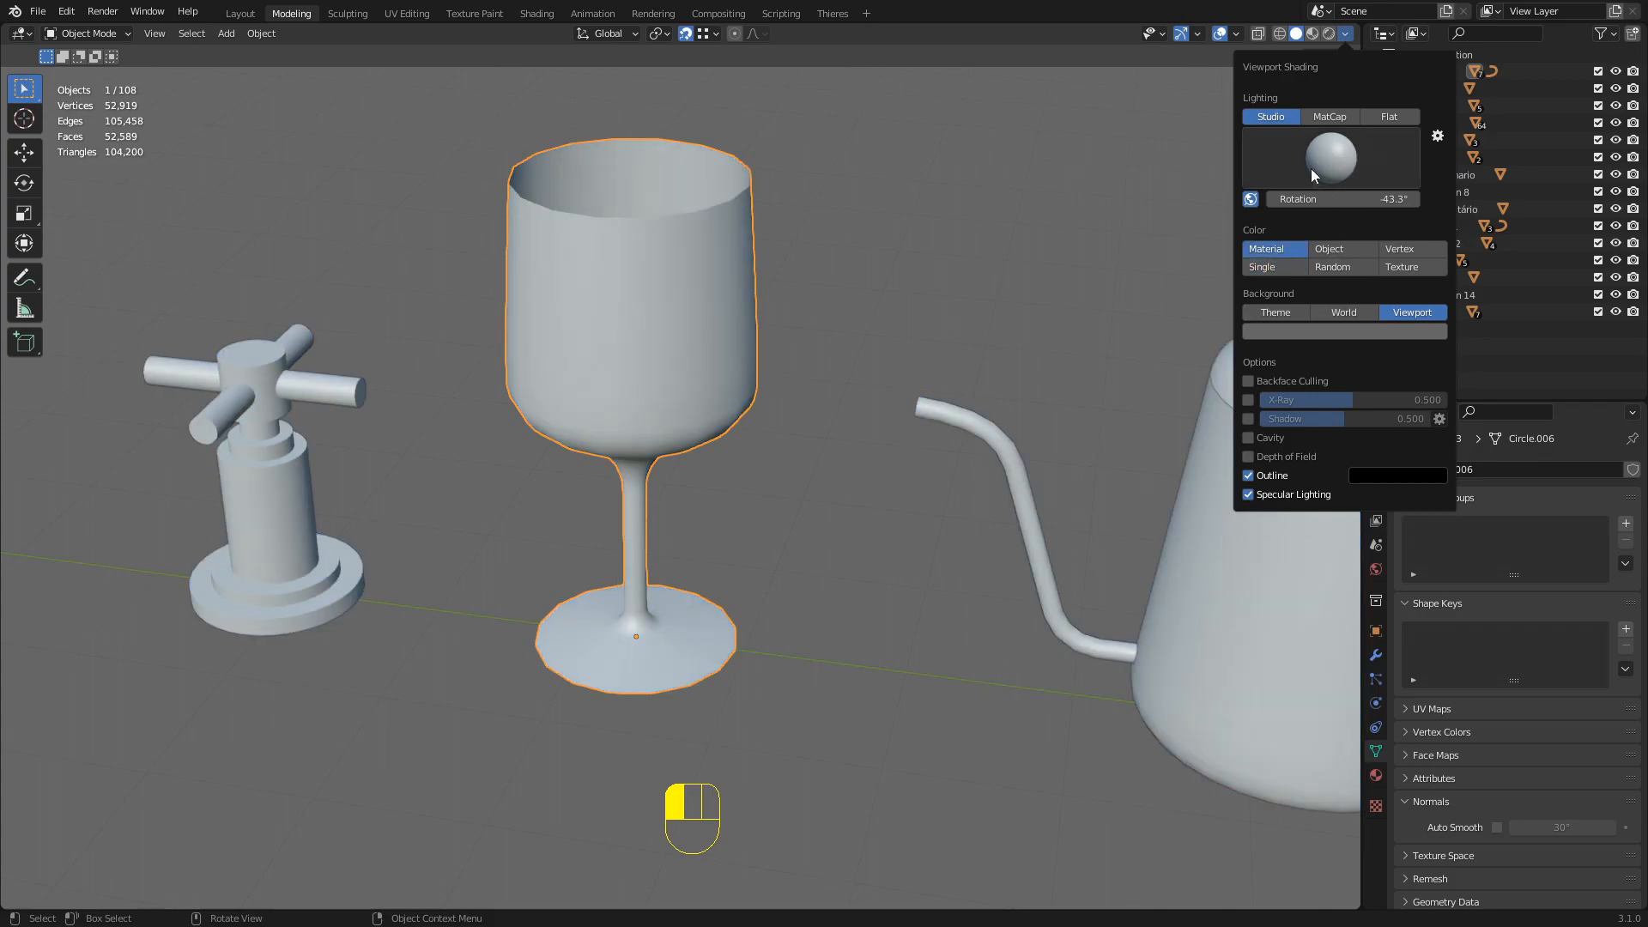
pyautogui.click(1330, 157)
pyautogui.click(1140, 218)
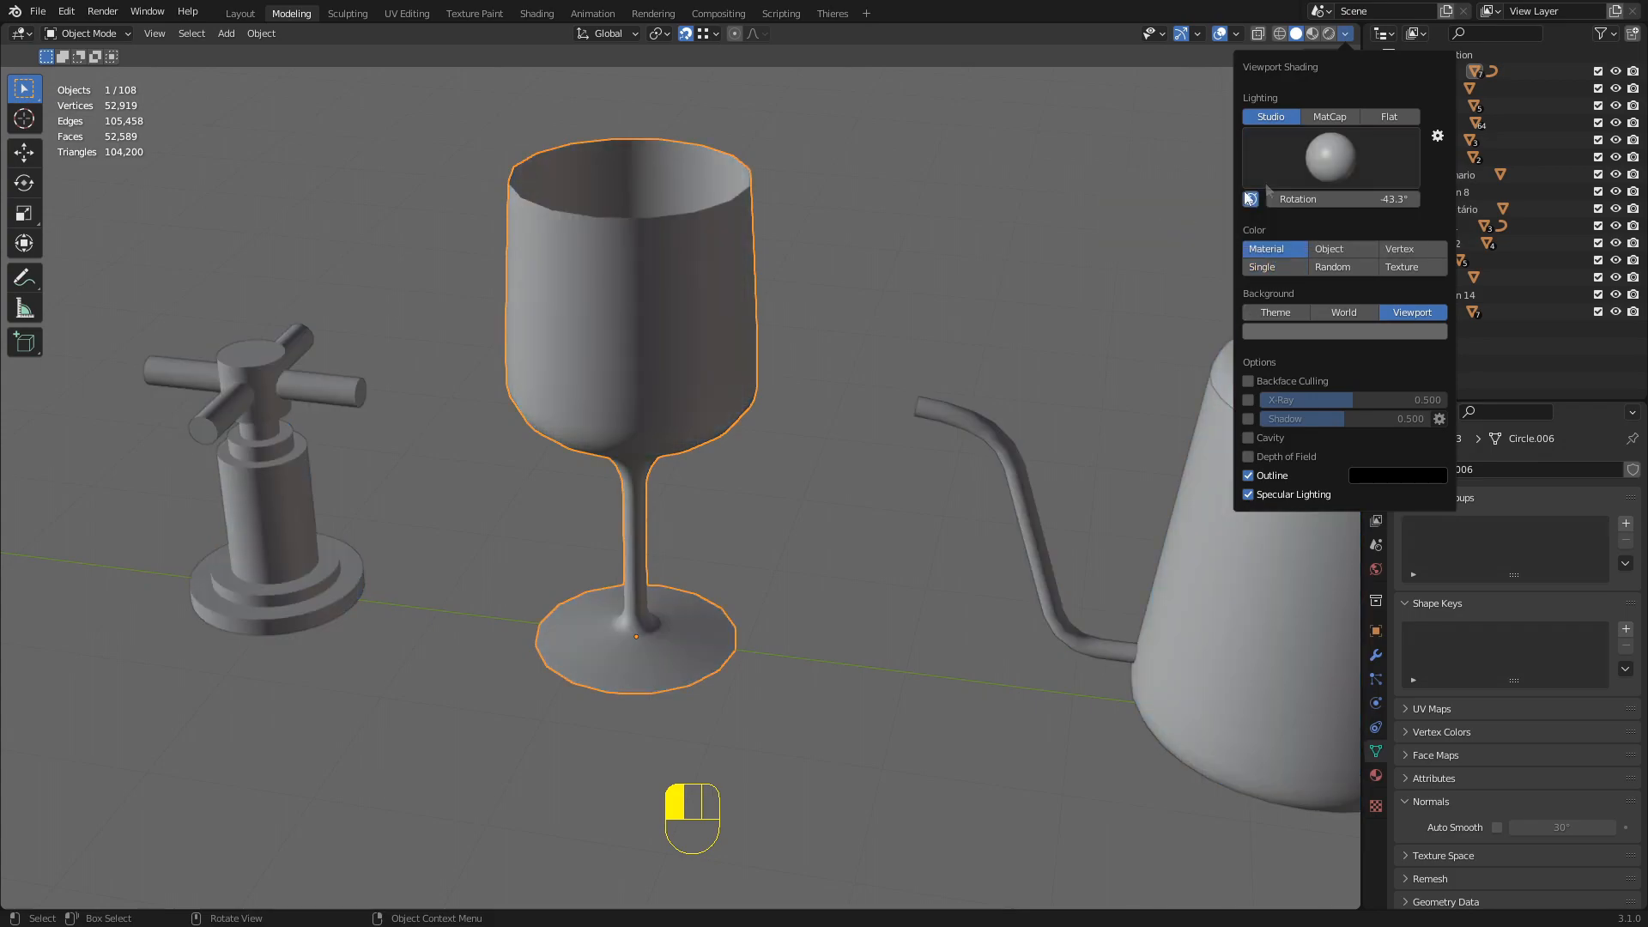
# Set the studio light to the third preset and deselect the wine glass to view it with the lighter shading
pyautogui.click(1289, 172)
pyautogui.click(1236, 218)
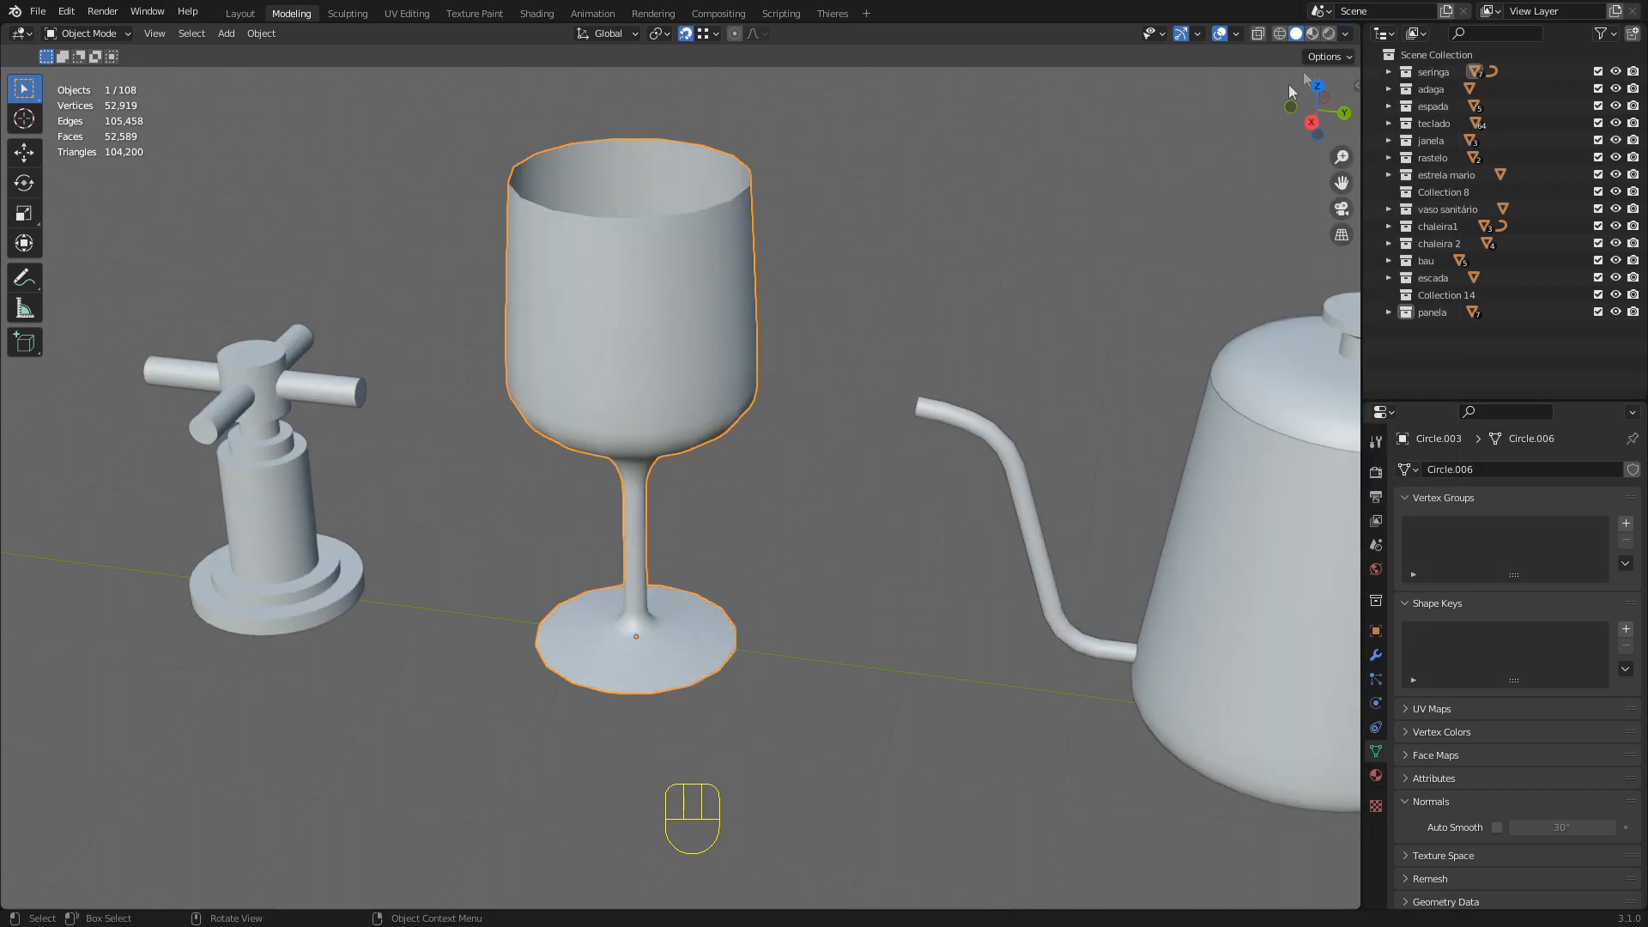
pyautogui.click(1346, 34)
pyautogui.click(1320, 146)
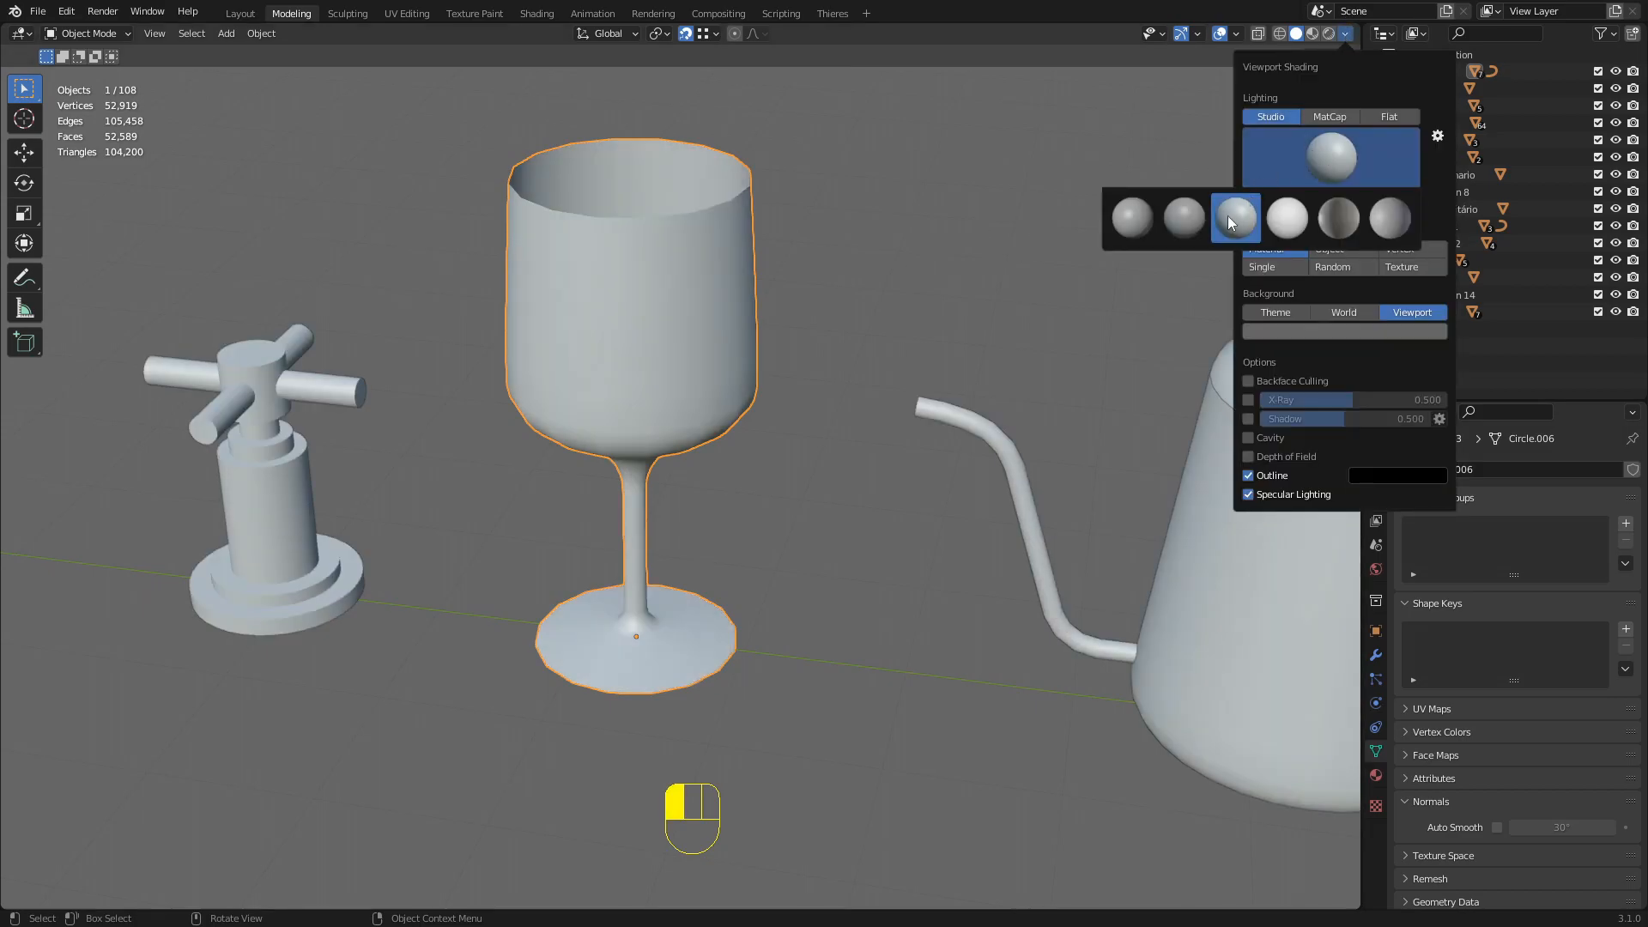
pyautogui.click(760, 316)
pyautogui.click(803, 297)
pyautogui.moveTo(821, 291)
pyautogui.mouseDown(button='middle')
pyautogui.moveTo(711, 314)
pyautogui.moveTo(745, 355)
pyautogui.mouseUp(button='middle')
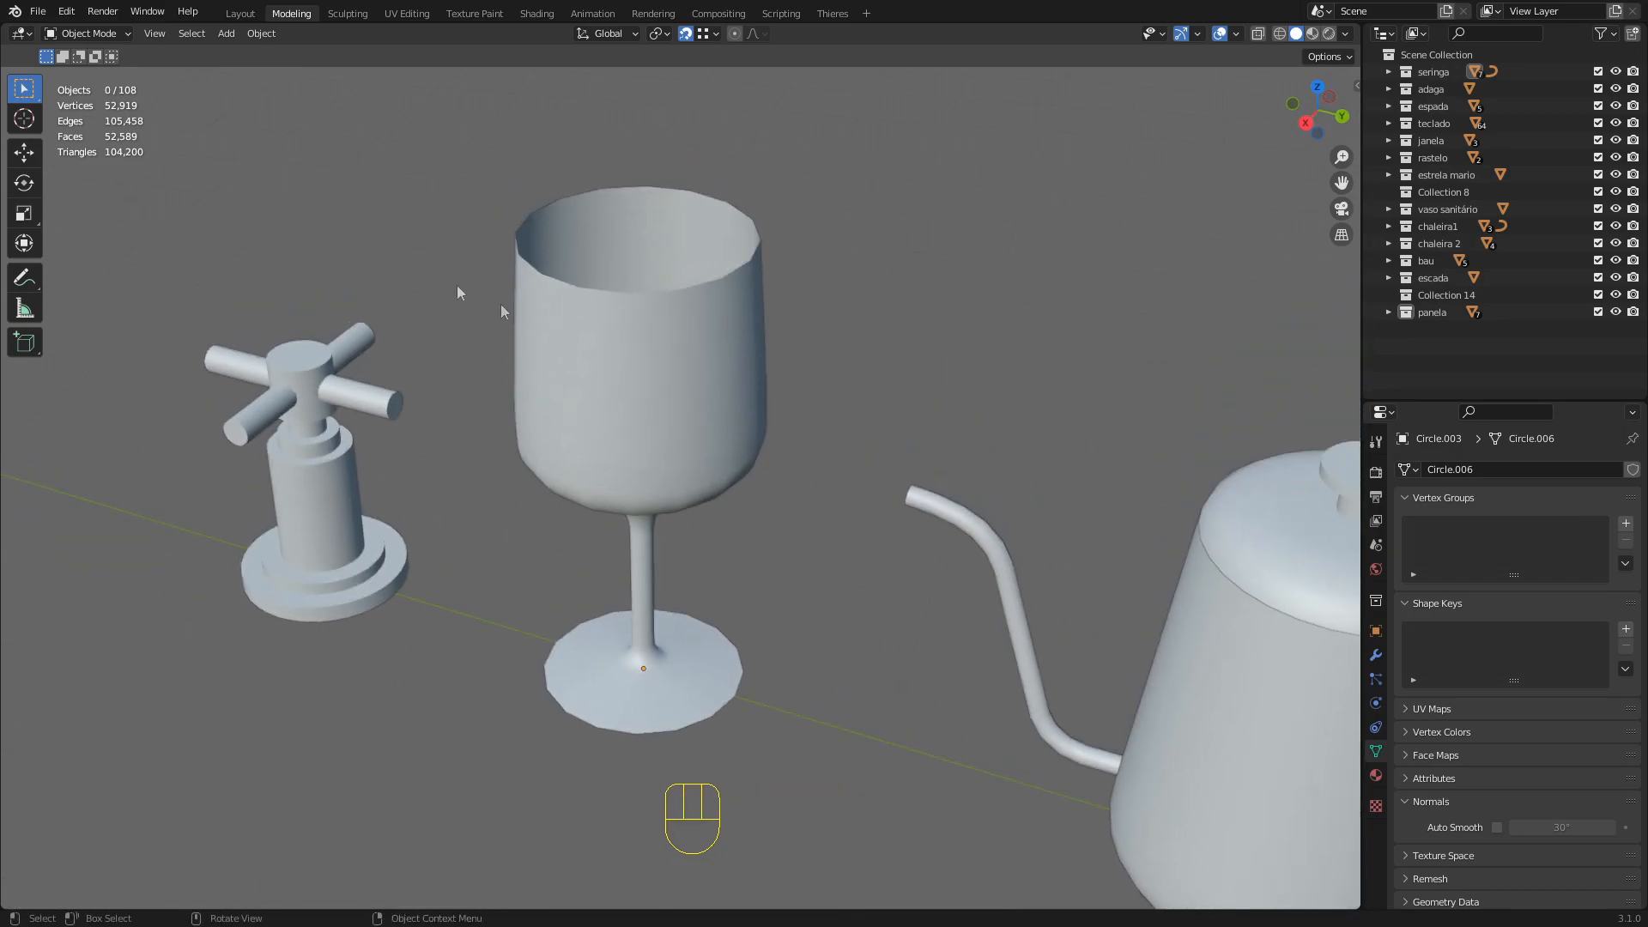
# Open the 3D Viewport colors in the Themes section of the Blender Preferences
pyautogui.click(43, 15)
pyautogui.moveTo(80, 17)
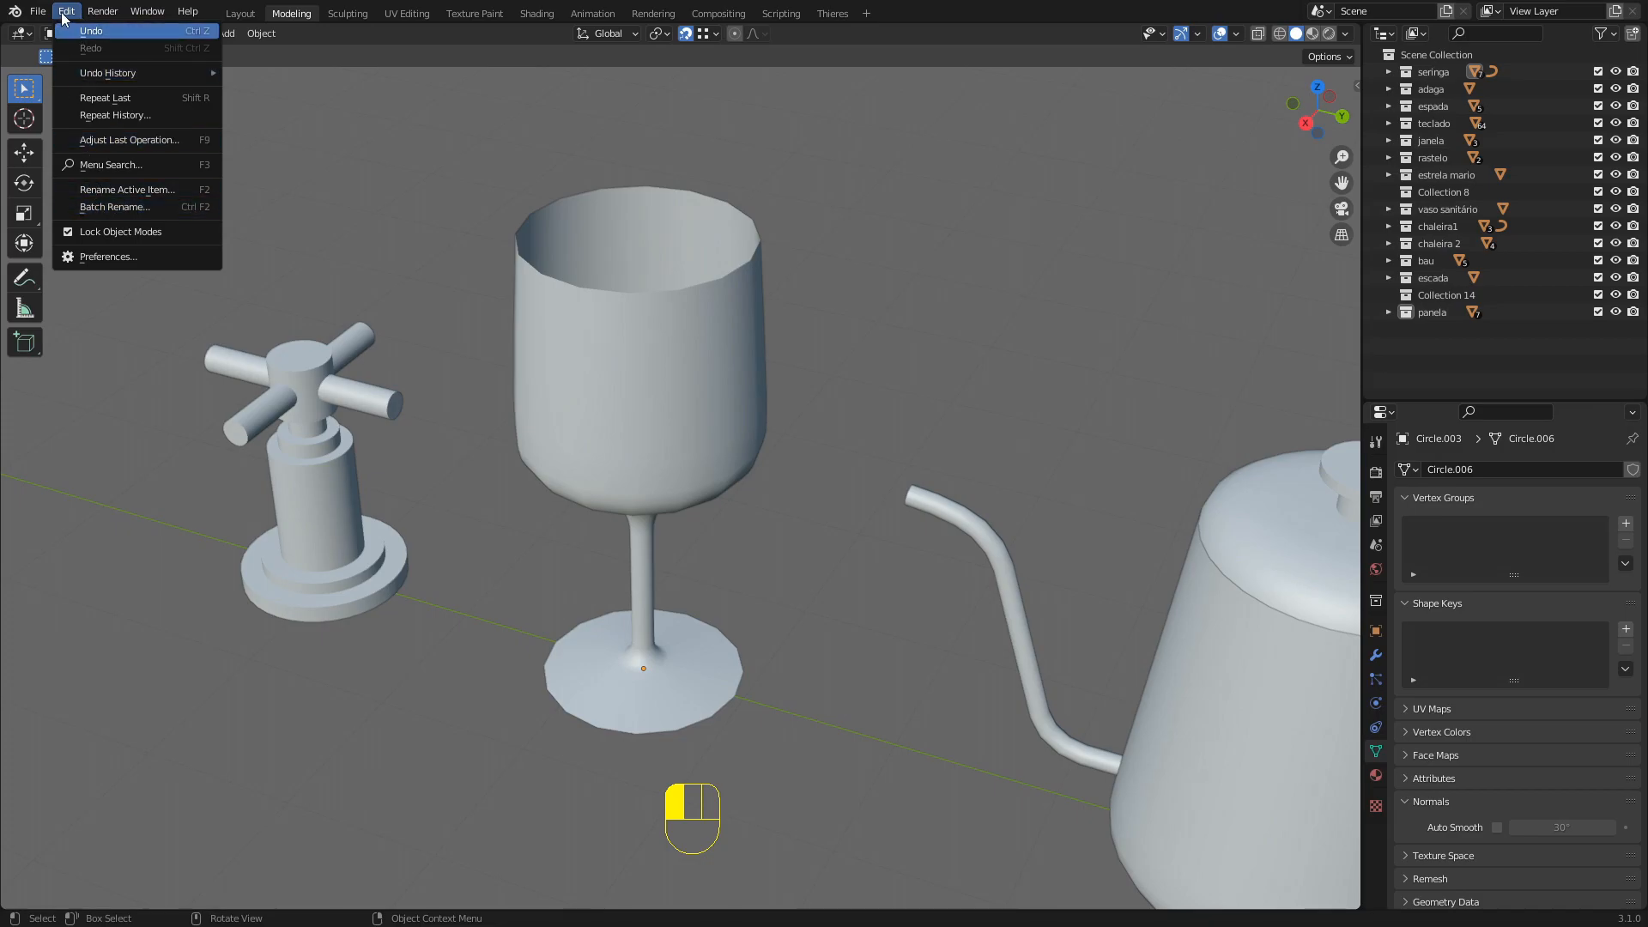
pyautogui.click(107, 258)
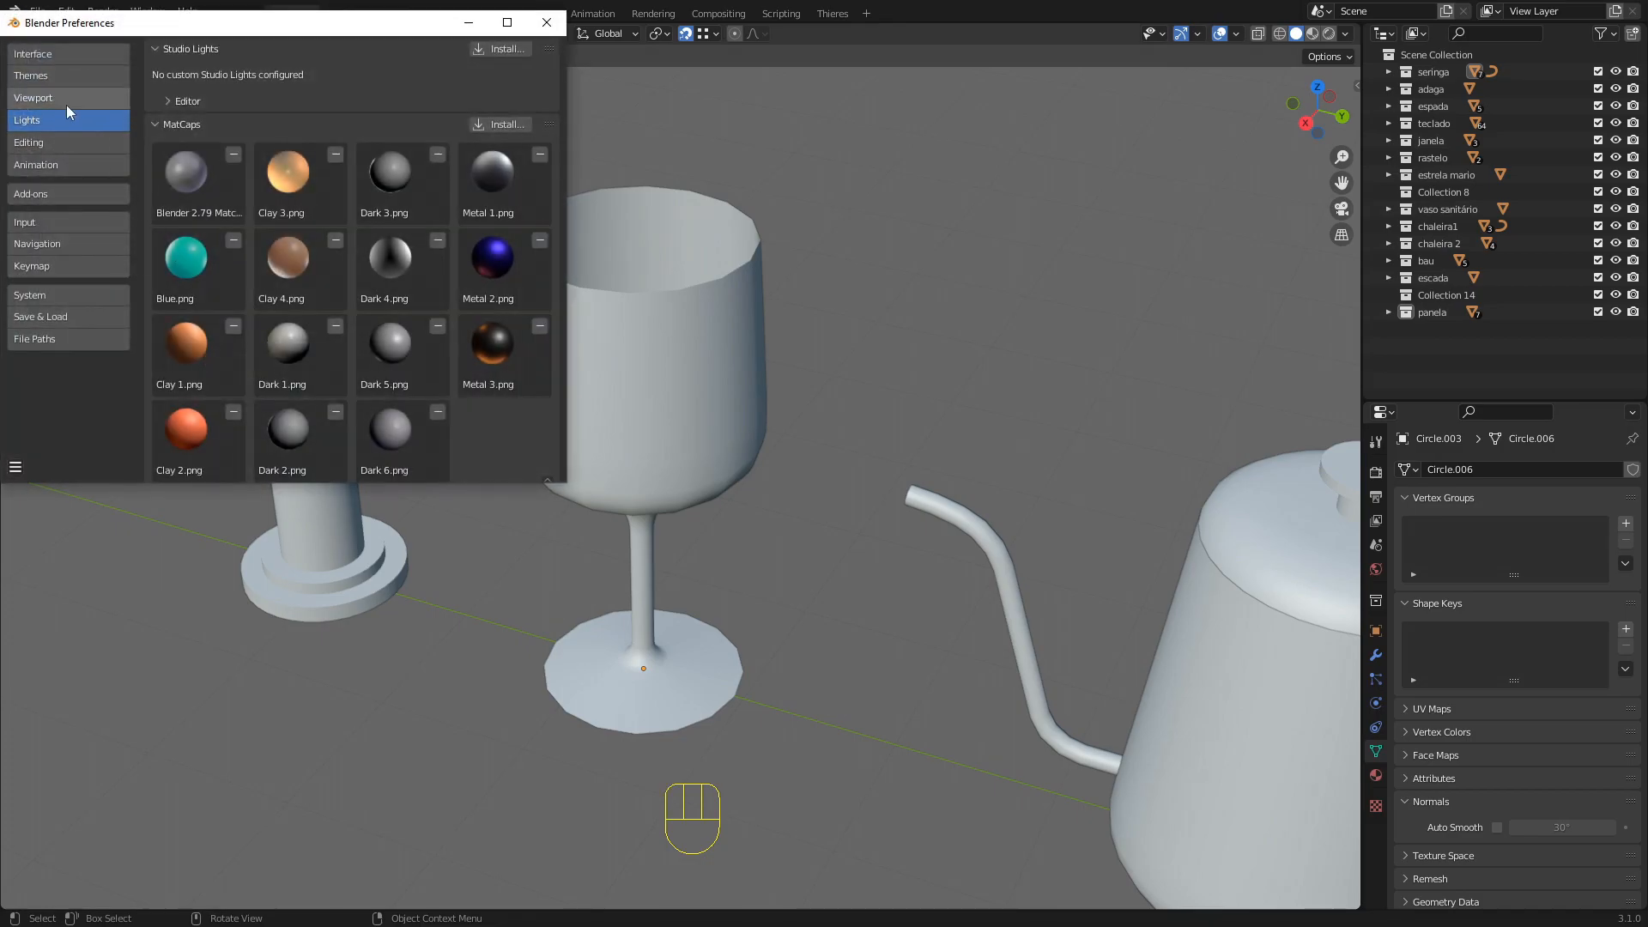
pyautogui.click(43, 79)
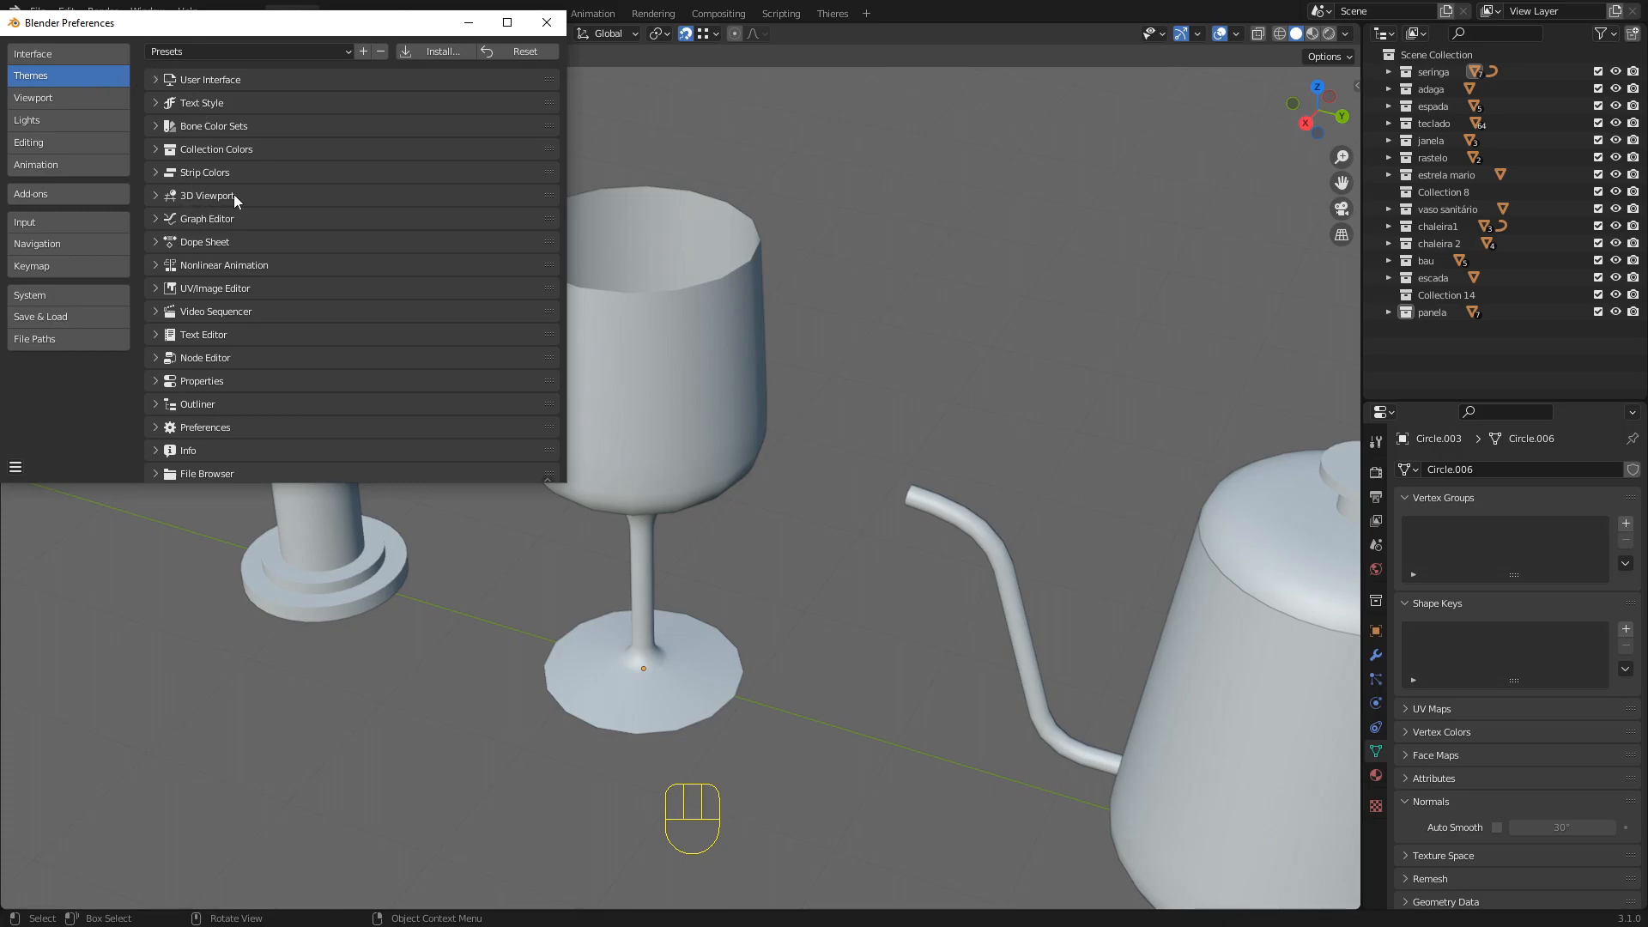
pyautogui.click(156, 193)
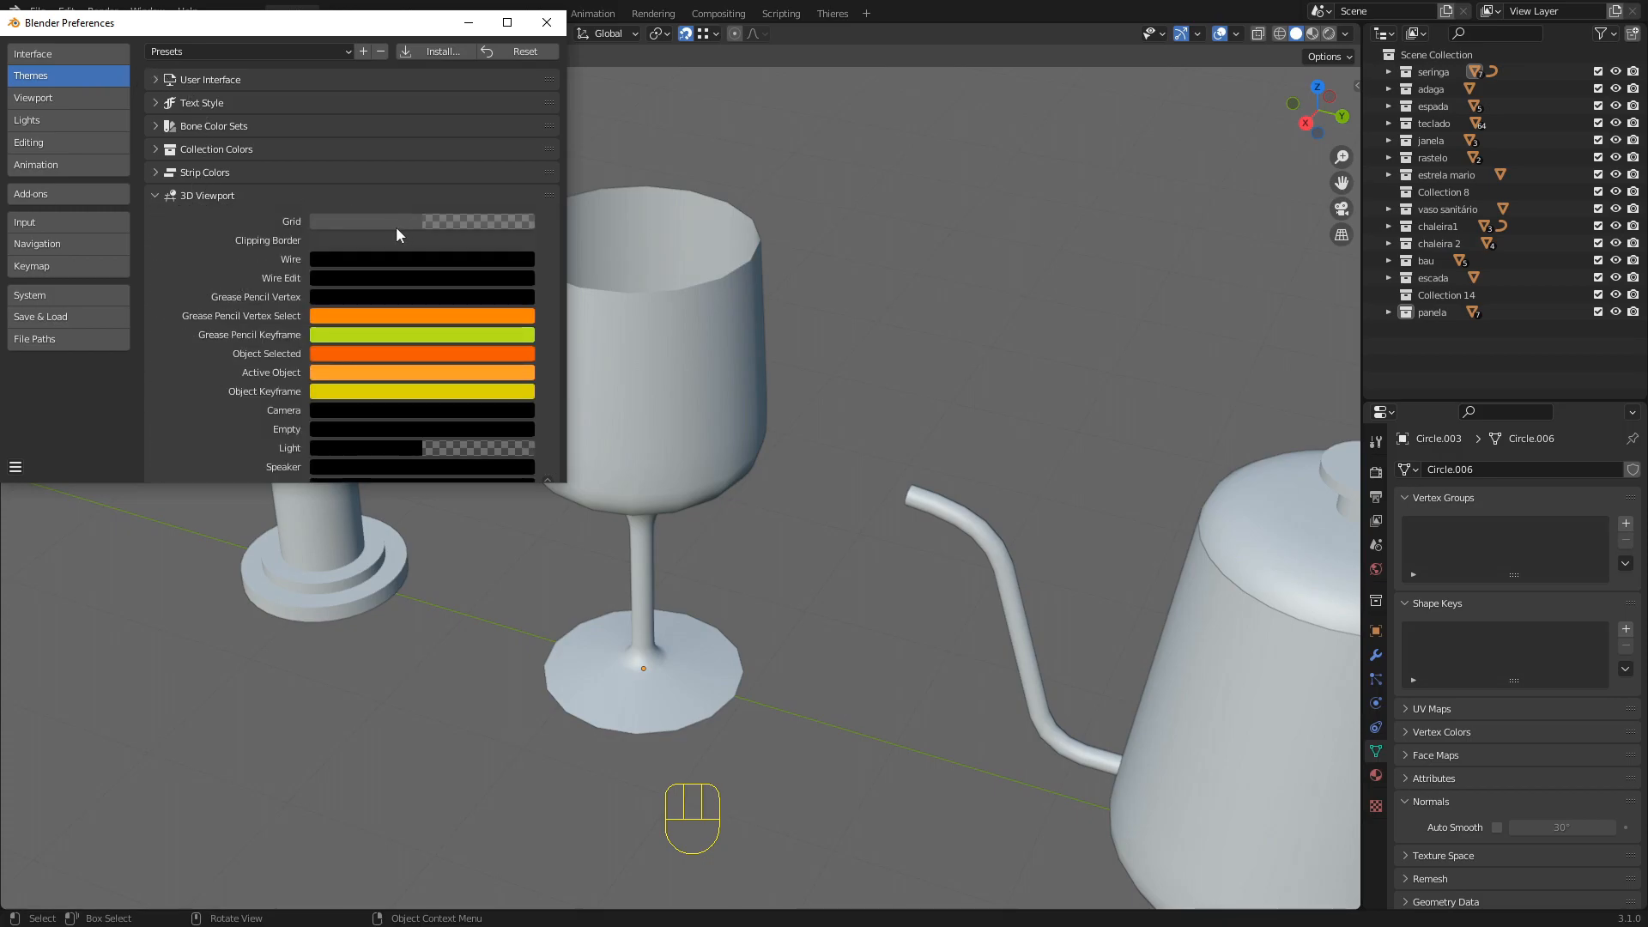
# Look through the 3D Viewport theme colors for wires, vertices, edges, faces and handles
pyautogui.scroll(-1, 395, 228)
pyautogui.scroll(-20, 394, 229)
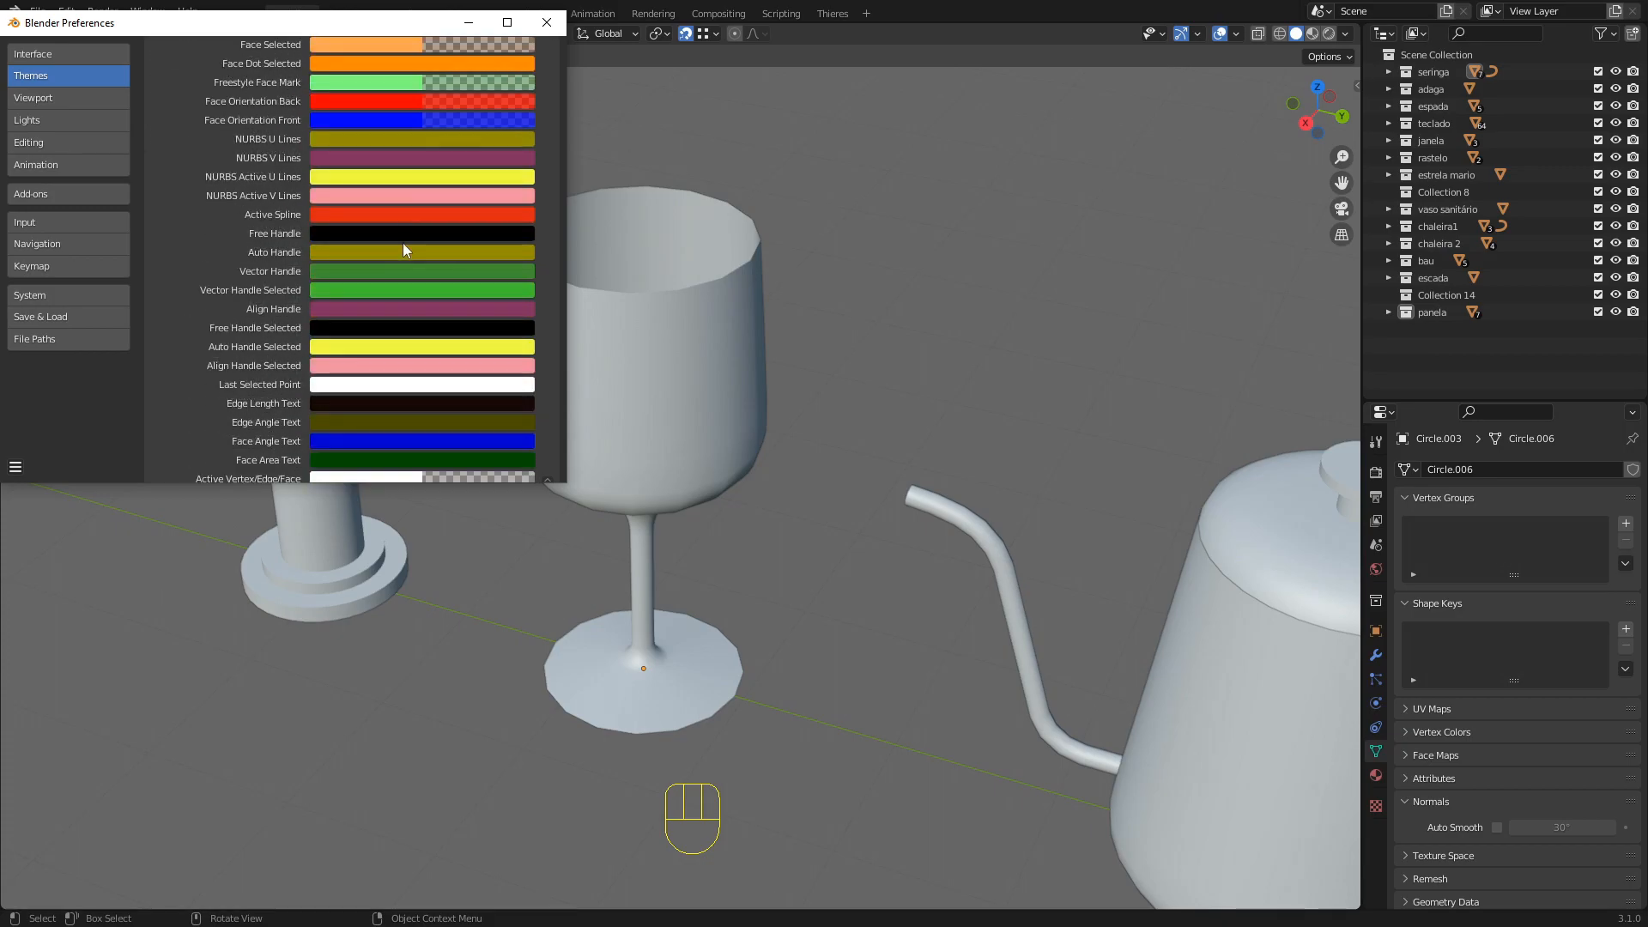
pyautogui.scroll(20, 409, 296)
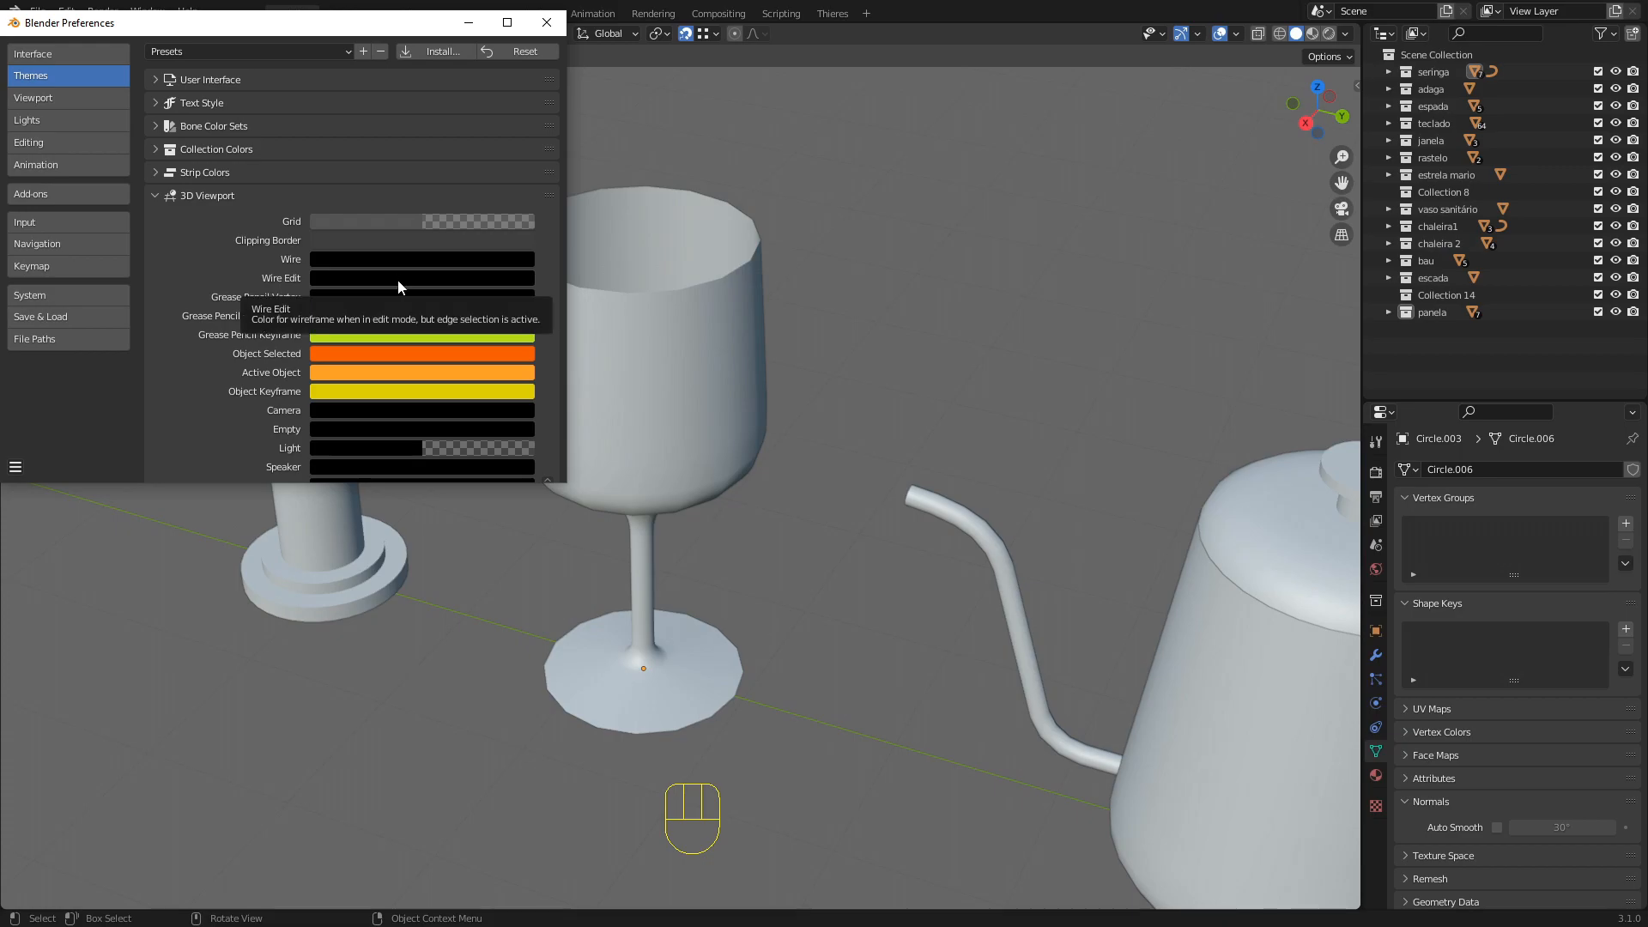
pyautogui.scroll(-8, 420, 340)
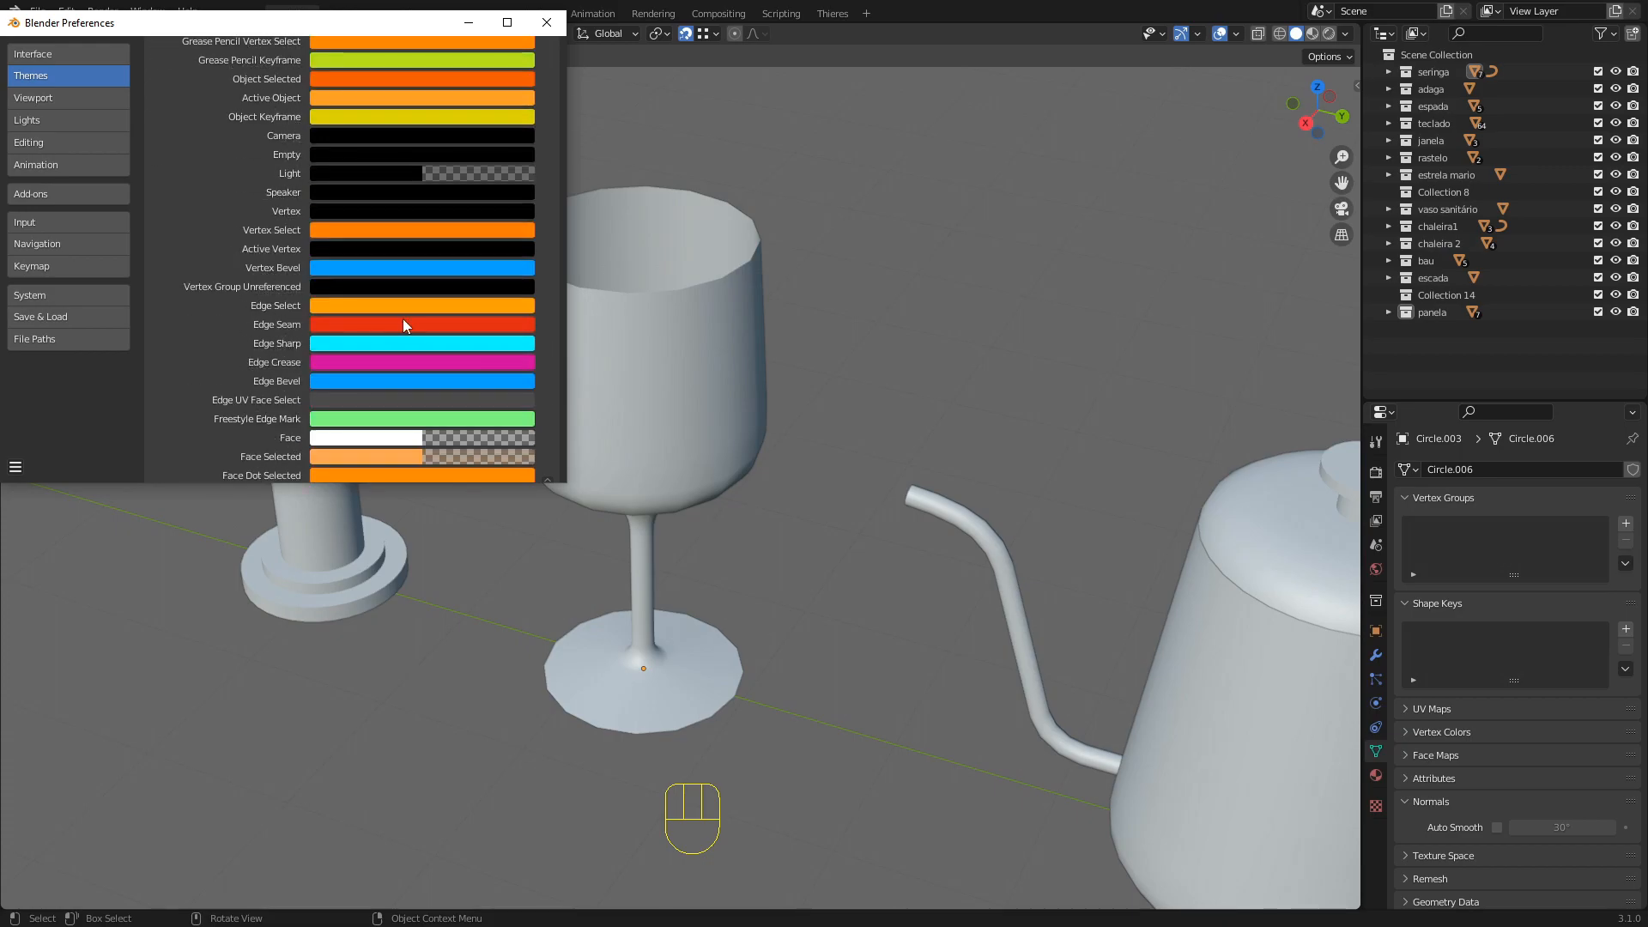
pyautogui.scroll(-10, 395, 335)
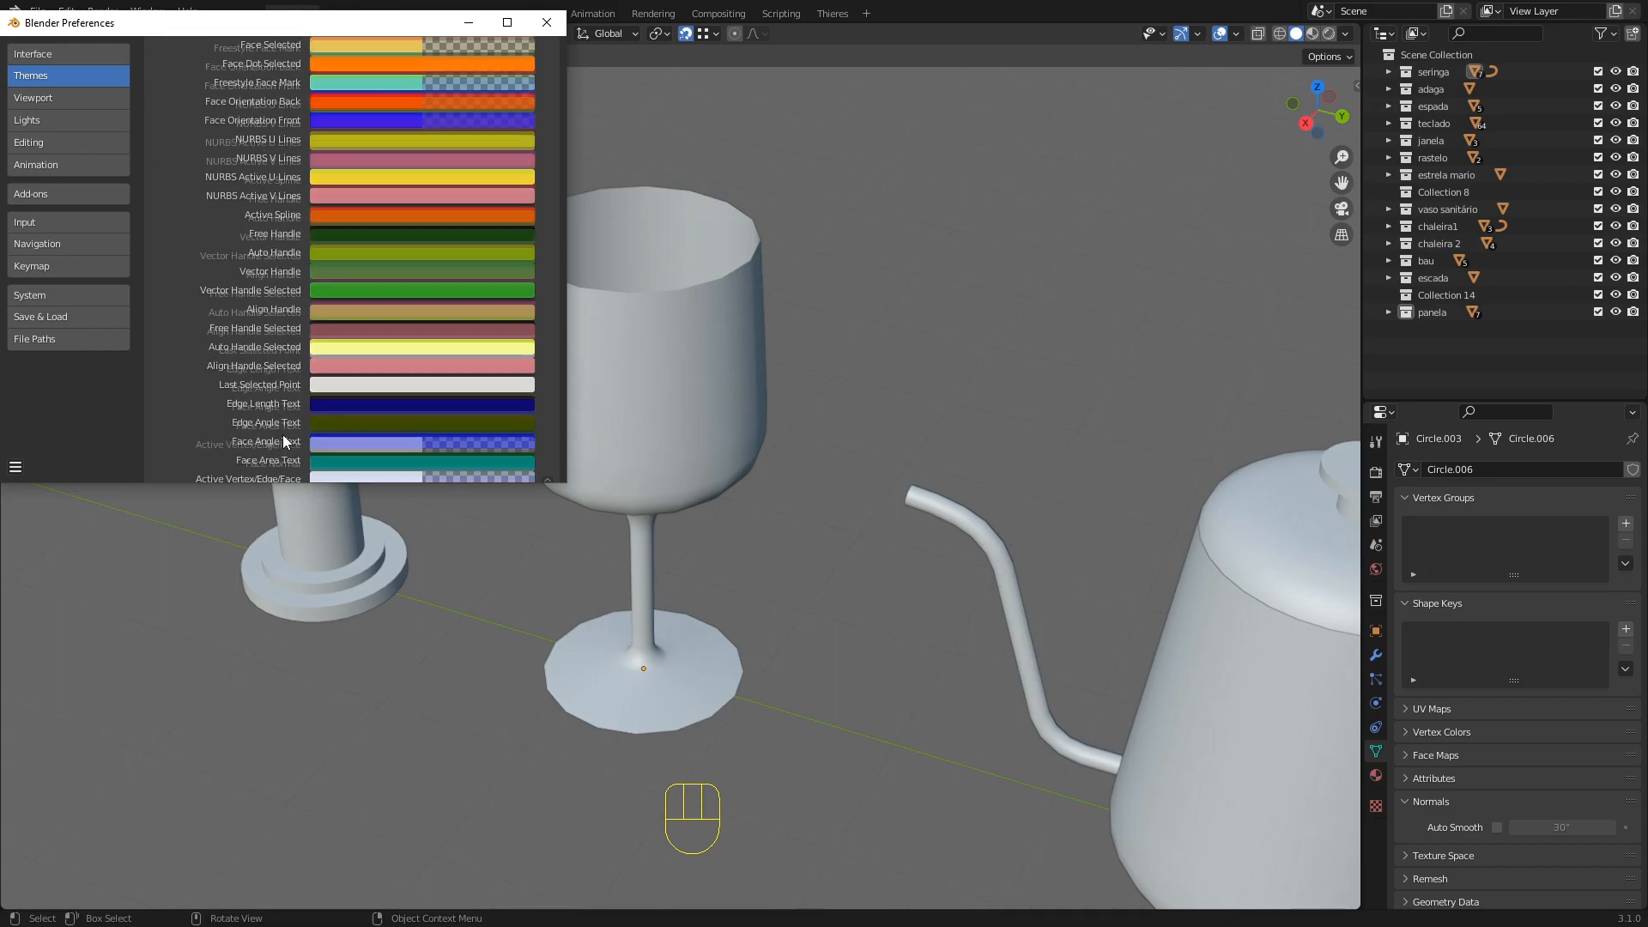
pyautogui.scroll(18, 283, 441)
pyautogui.scroll(4, 289, 344)
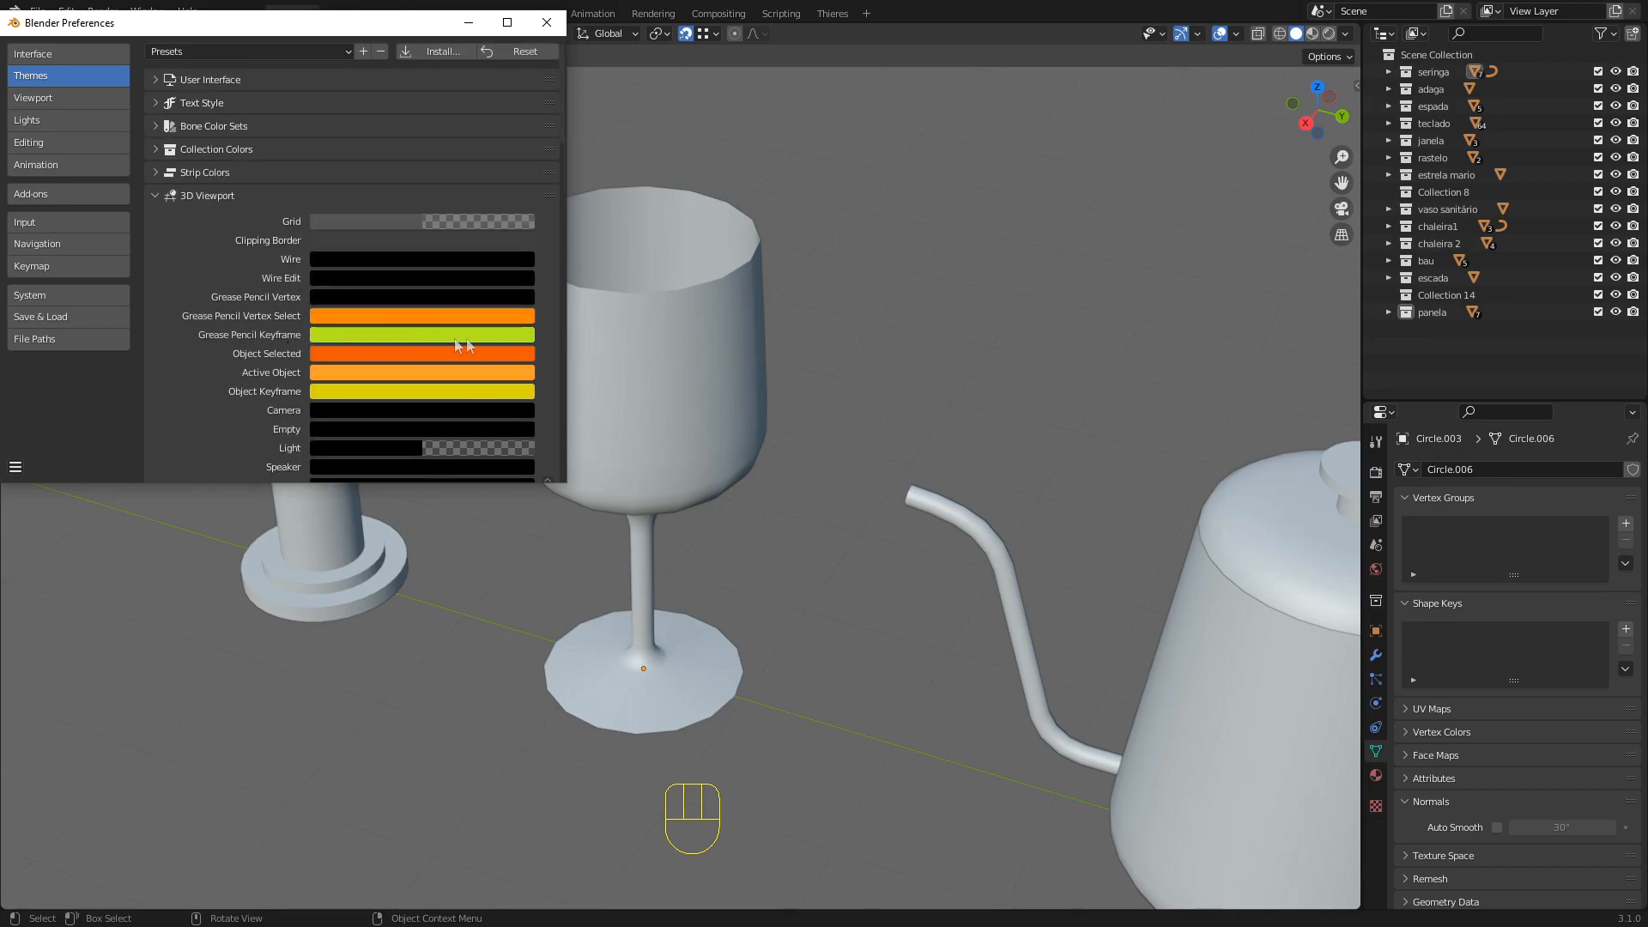
# Set the Vertex Select color to pure red with hue 0.002 and copy its Hex code
pyautogui.scroll(-6, 356, 326)
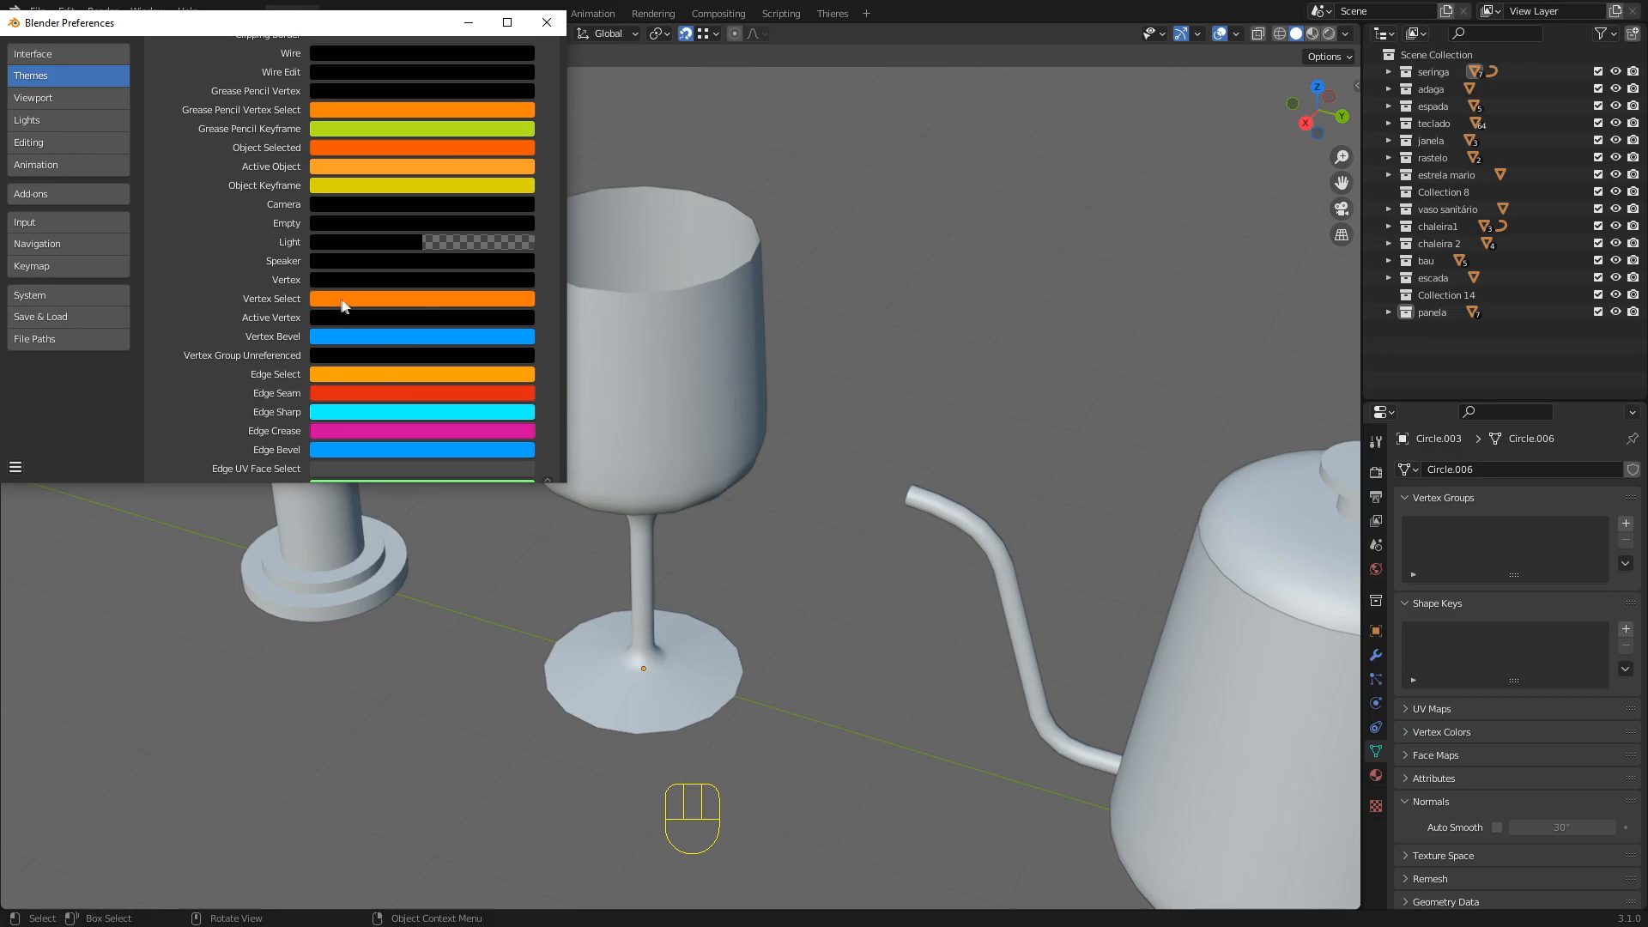
pyautogui.click(384, 300)
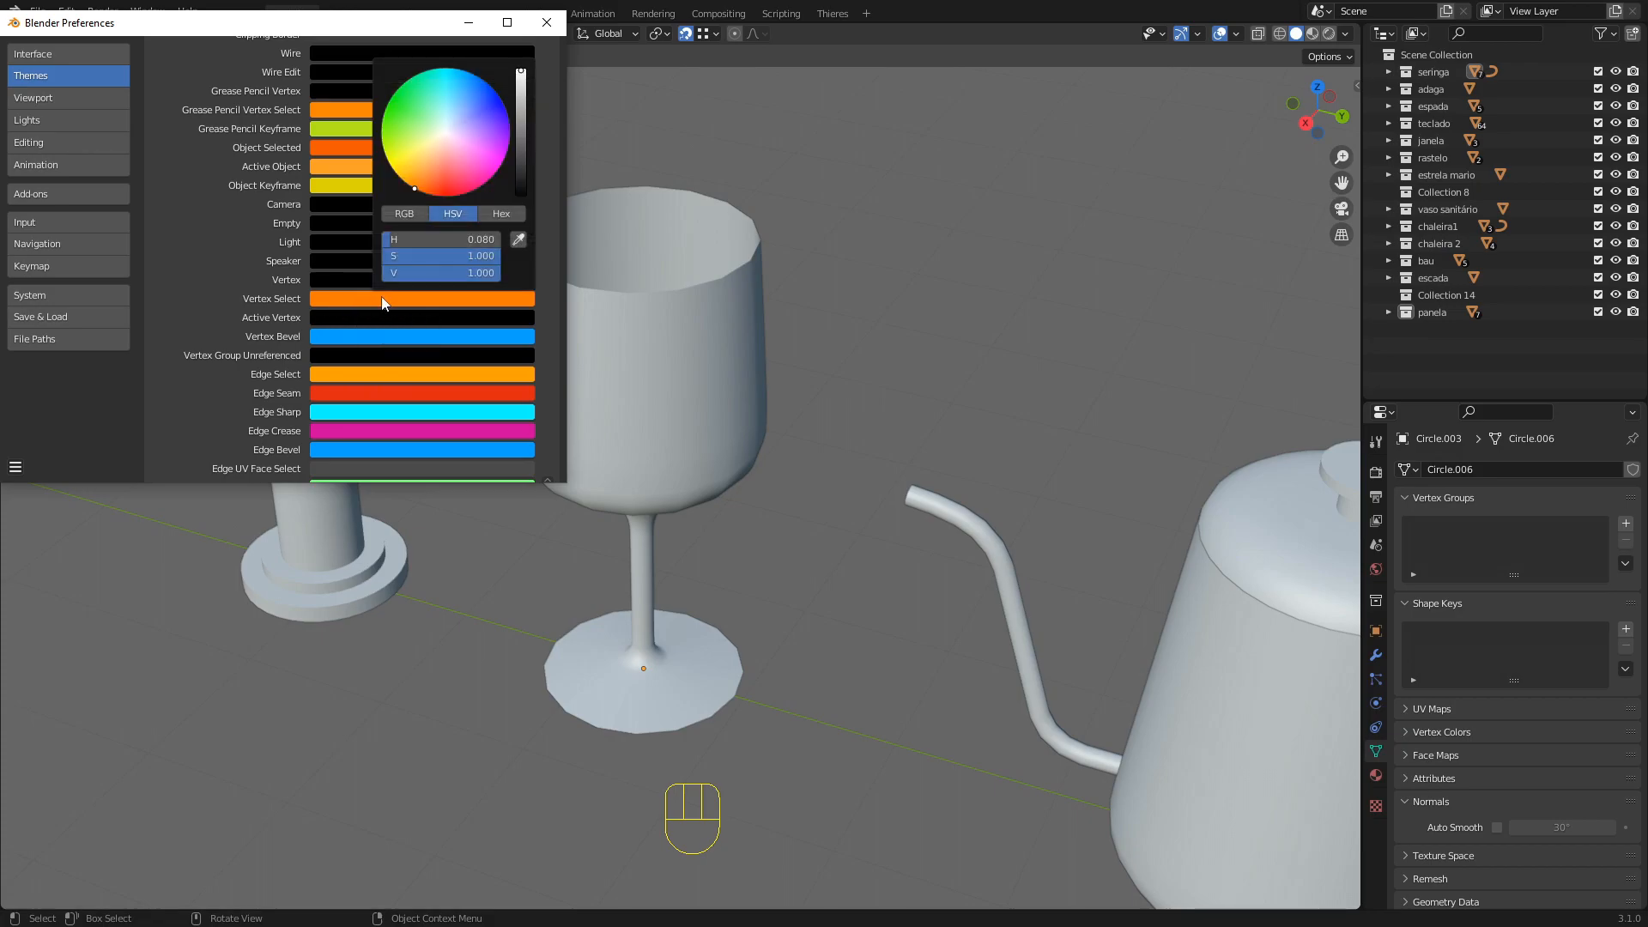
pyautogui.click(444, 195)
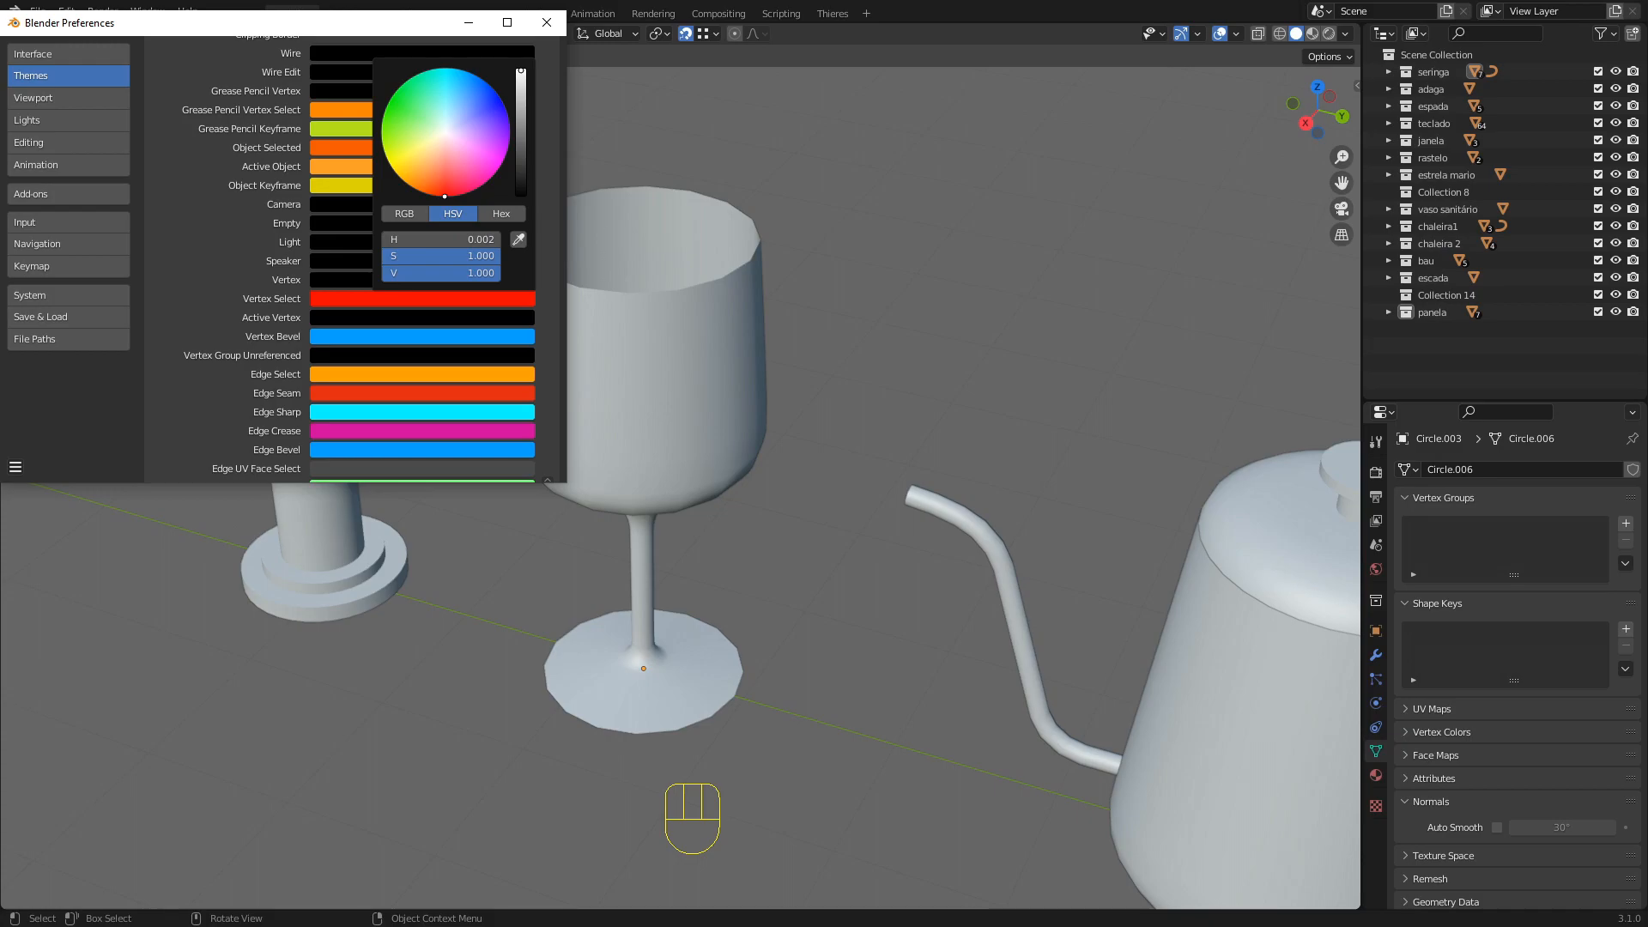
pyautogui.click(493, 213)
pyautogui.click(465, 238)
pyautogui.hotkey('ctrl', 'c')
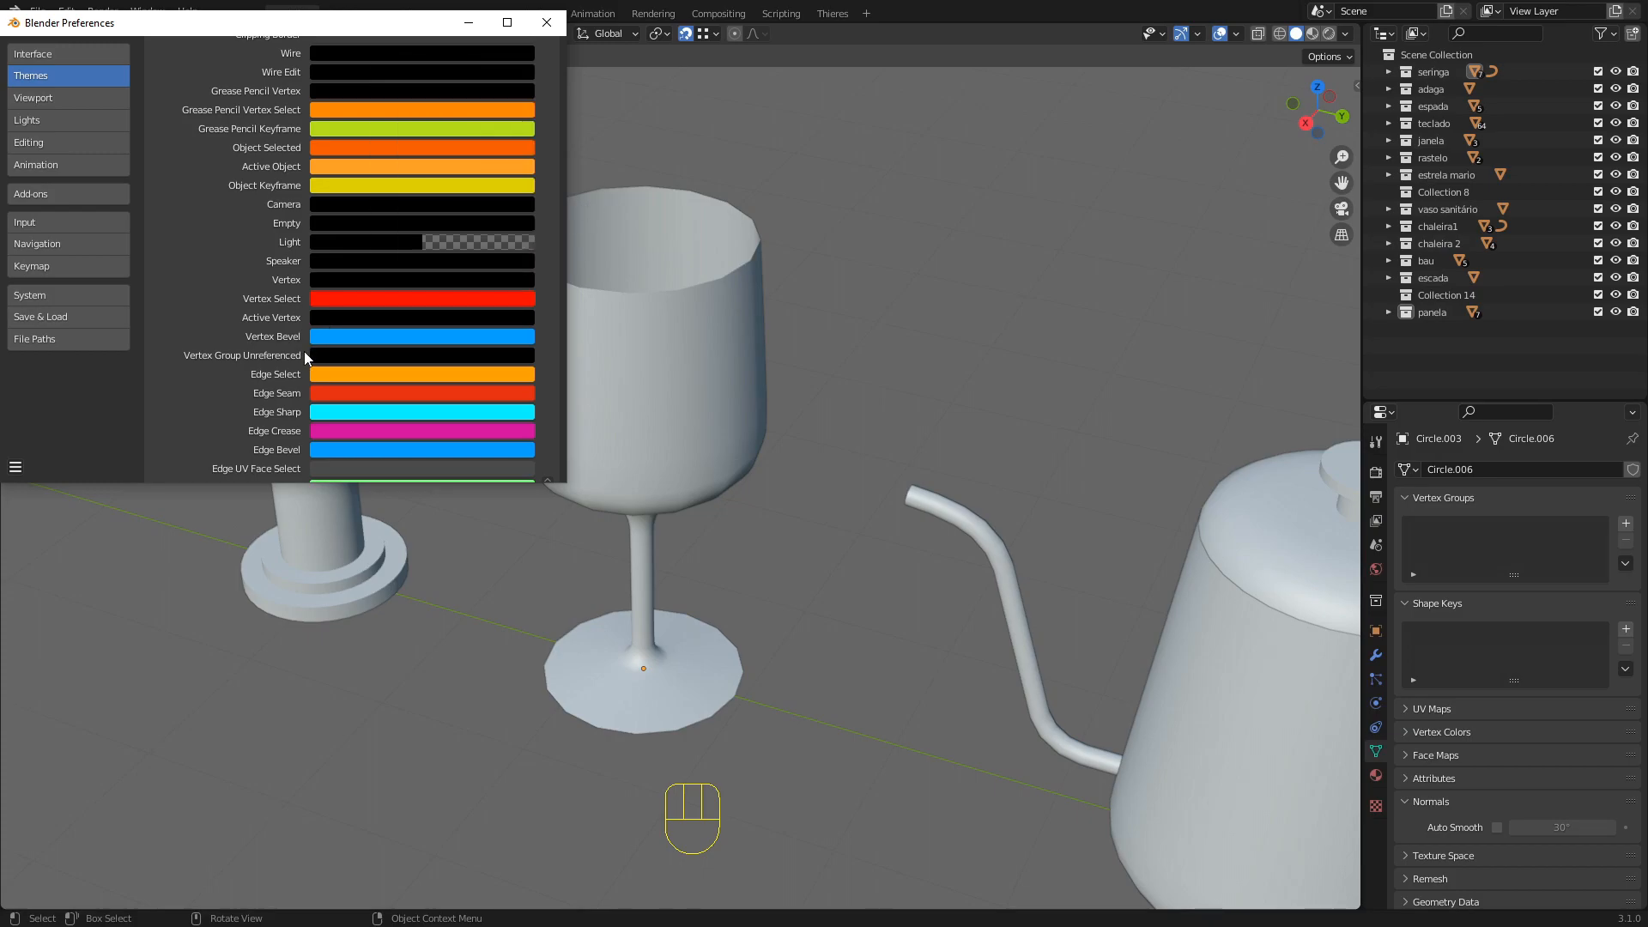
# Paste the copied red Hex code into the Edge Select and Face Selected colors
pyautogui.click(340, 376)
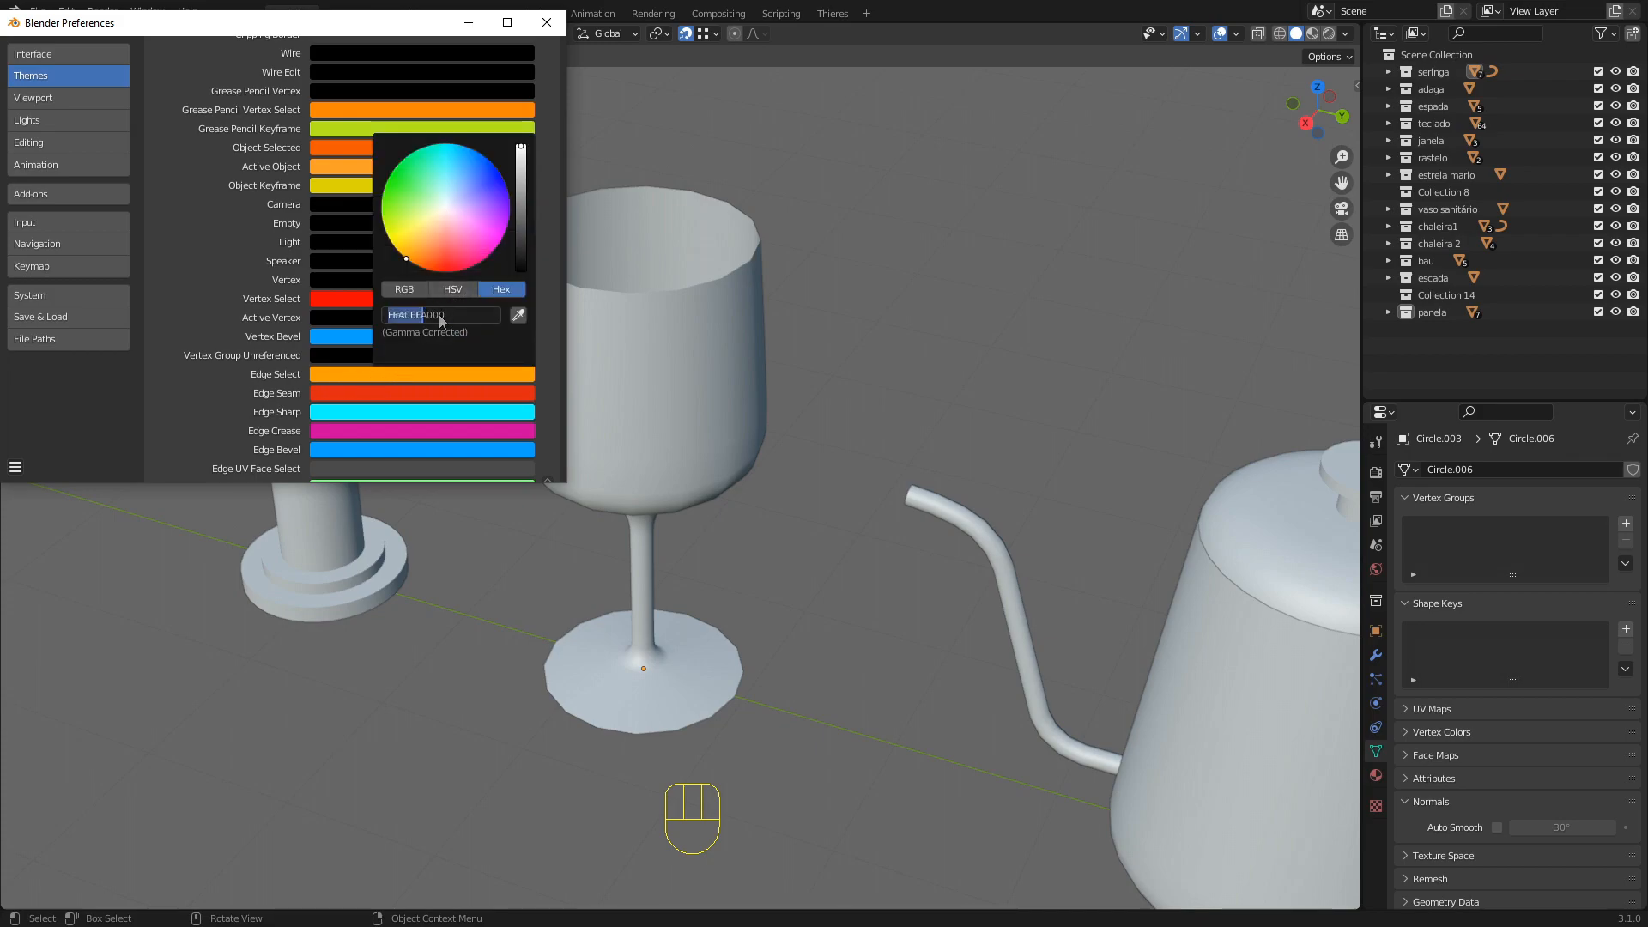
pyautogui.hotkey('ctrl', 'v')
pyautogui.press('Return')
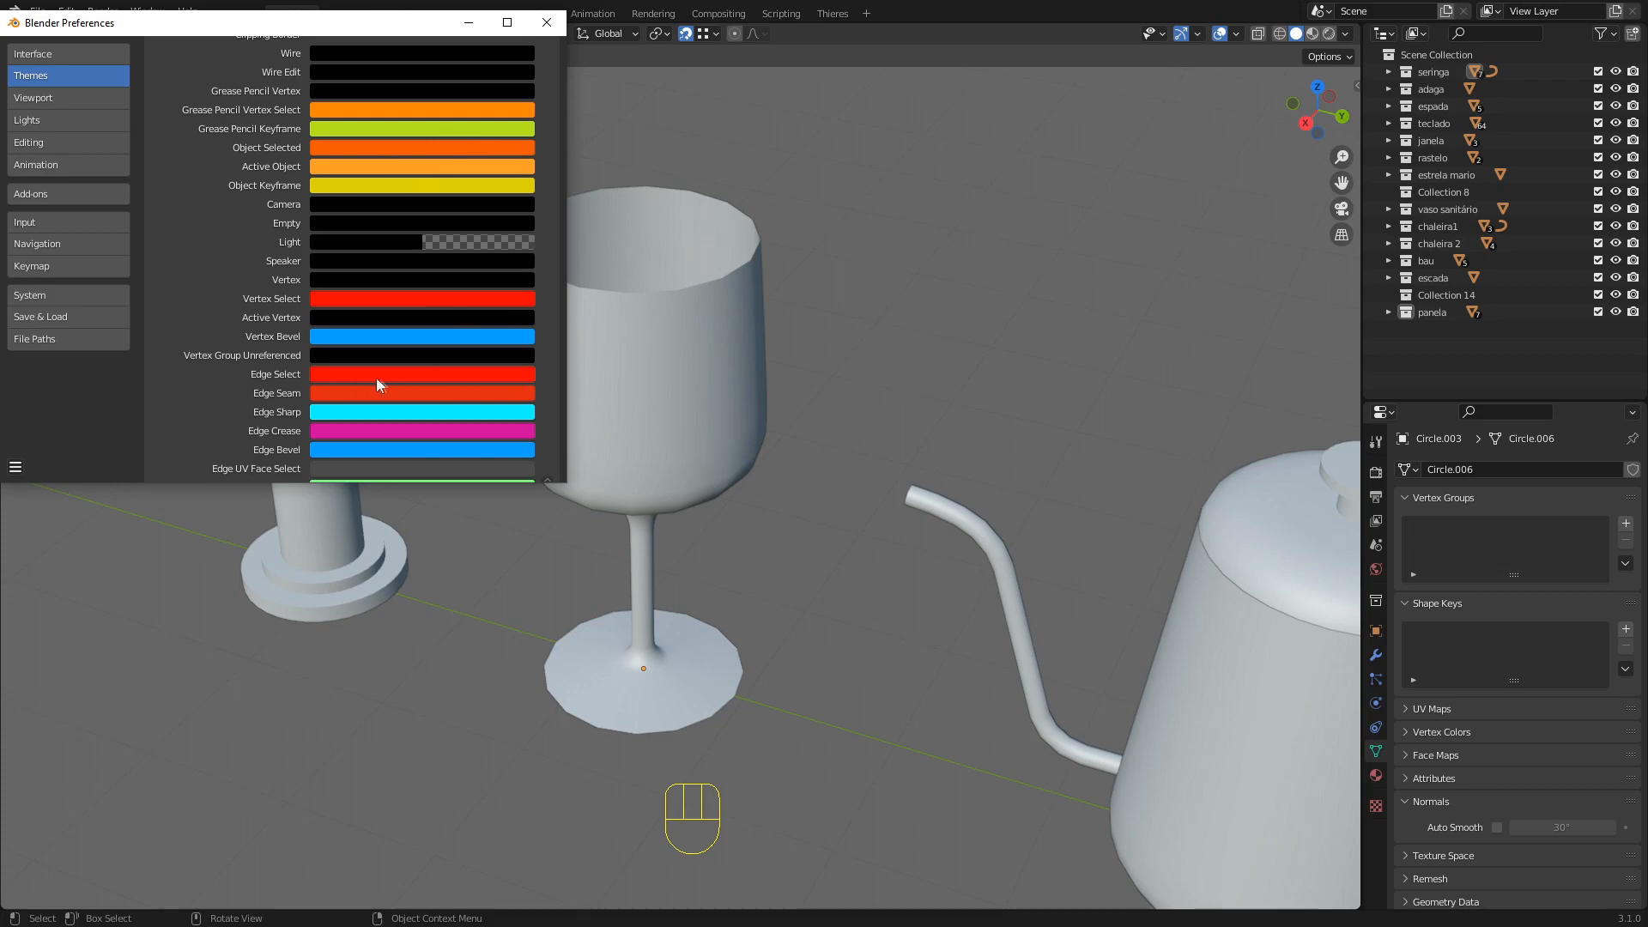
pyautogui.scroll(-3, 400, 376)
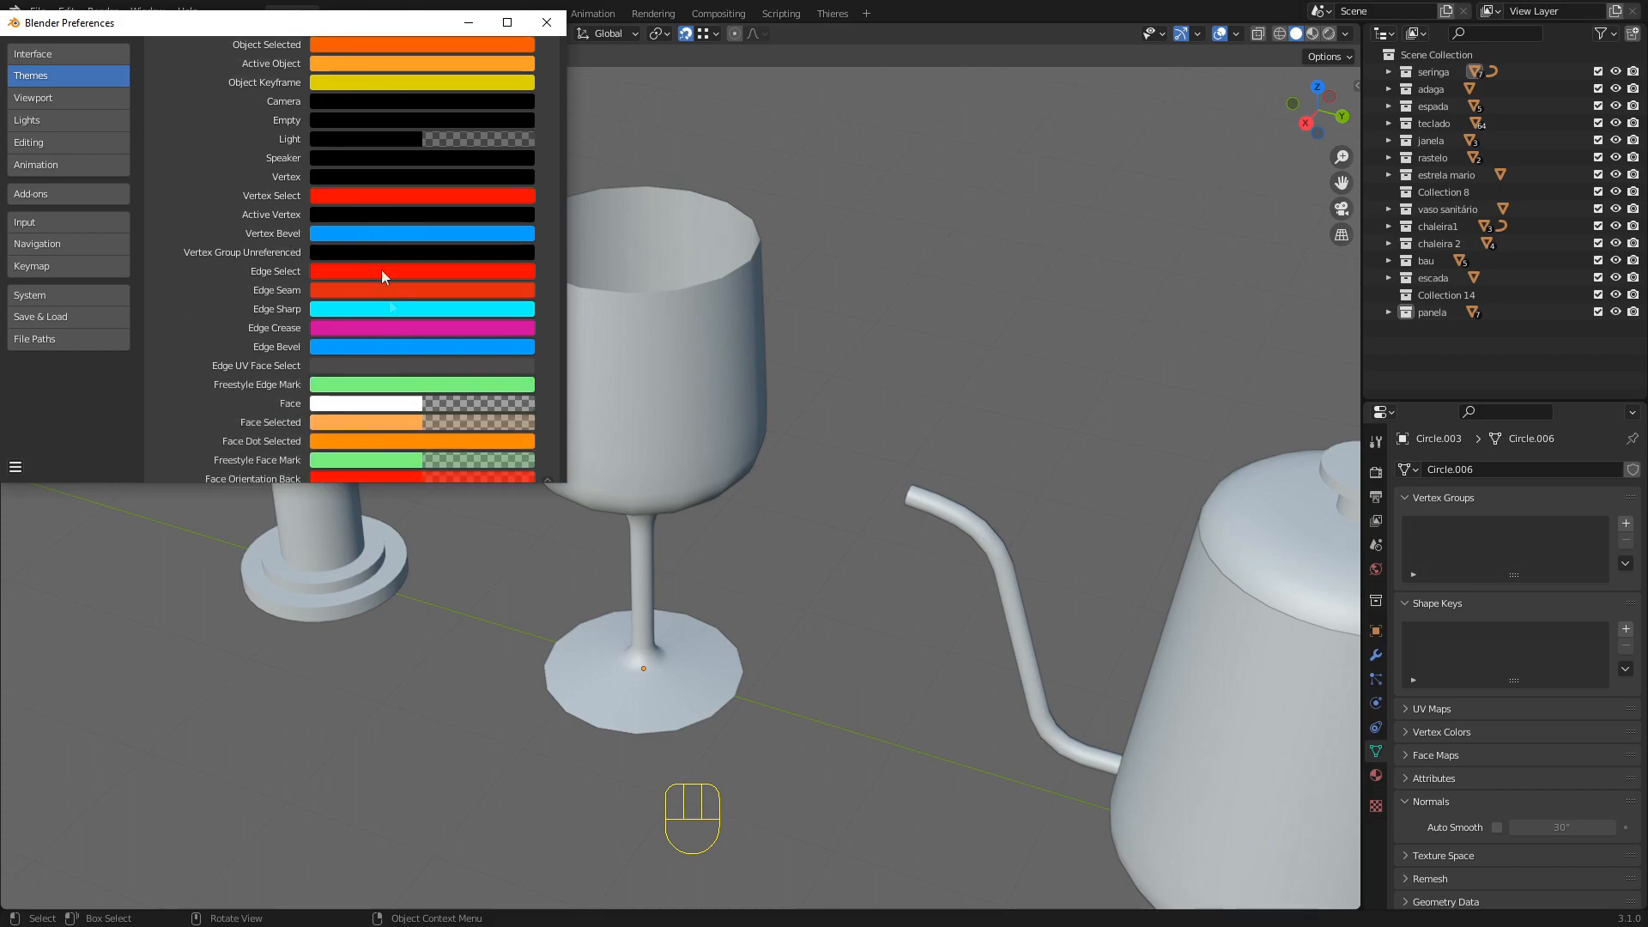
pyautogui.click(400, 425)
pyautogui.click(453, 346)
pyautogui.hotkey('ctrl', 'v')
pyautogui.press('Return')
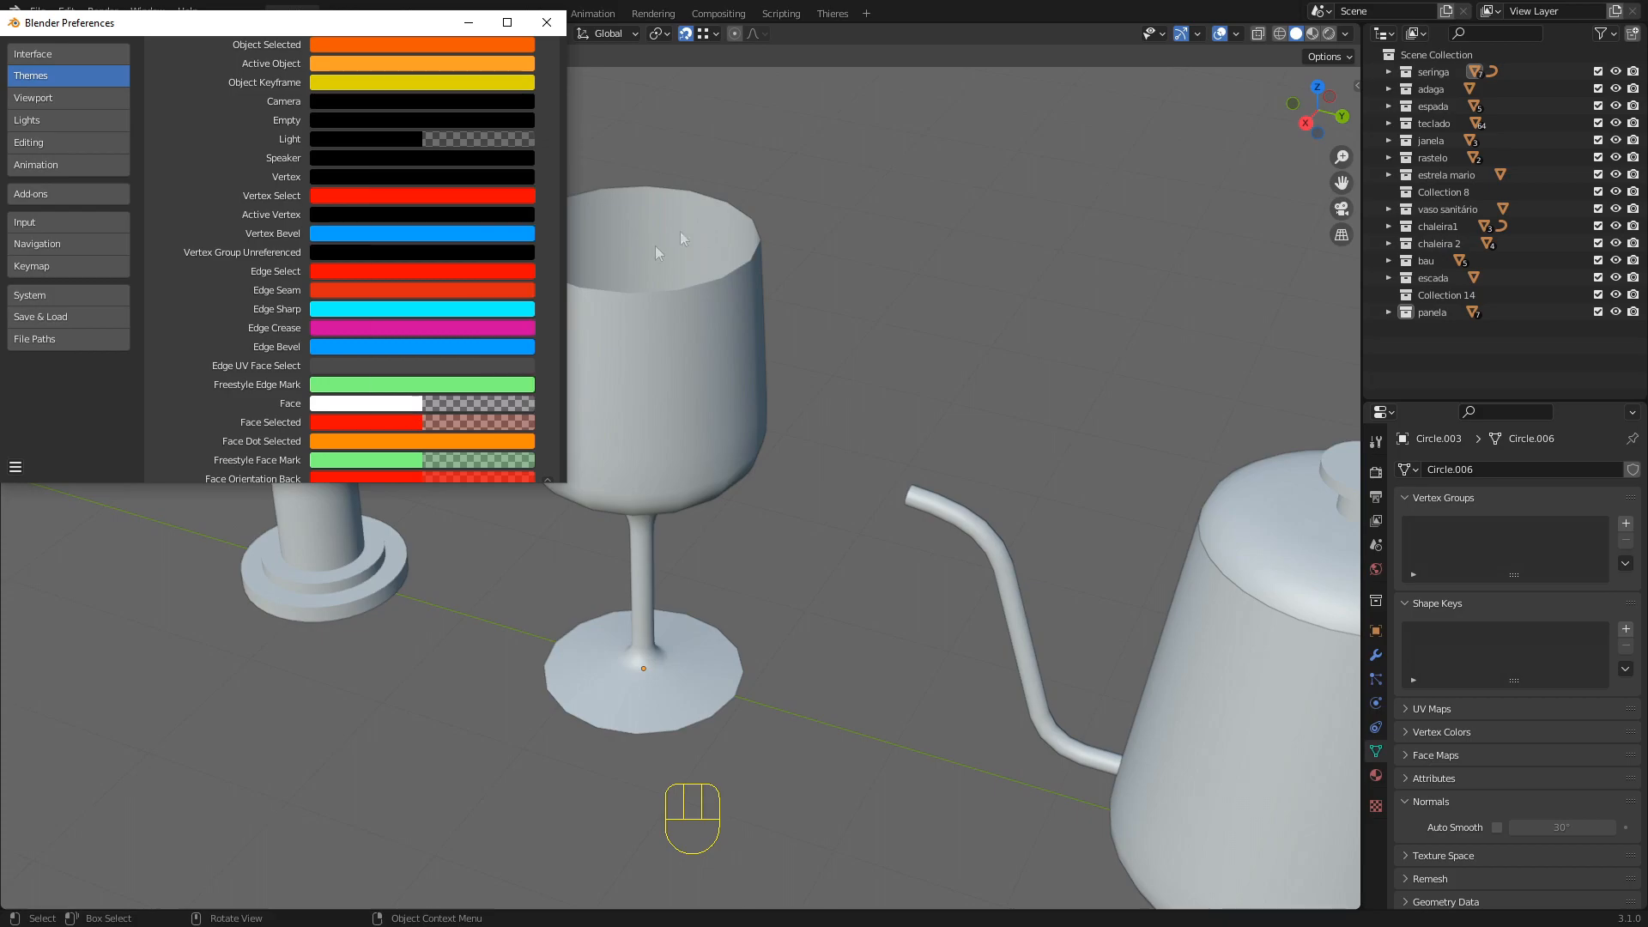
# Look through the whole theme list and review the changed selection colors
pyautogui.scroll(-8, 472, 321)
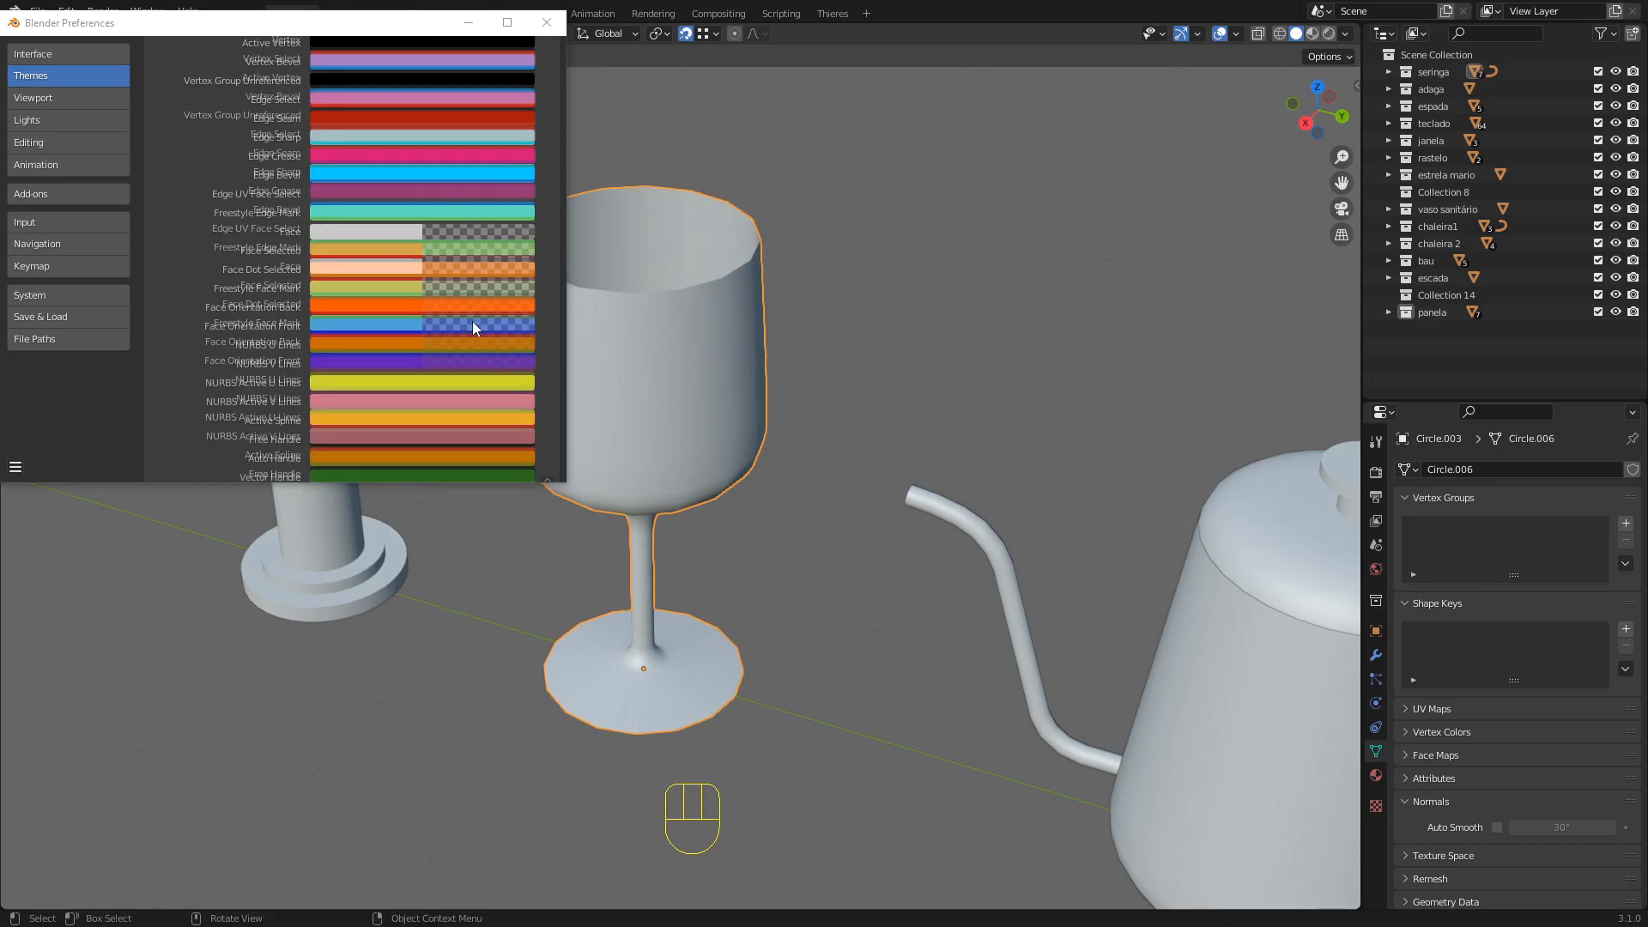
pyautogui.scroll(12, 477, 292)
pyautogui.scroll(5, 476, 274)
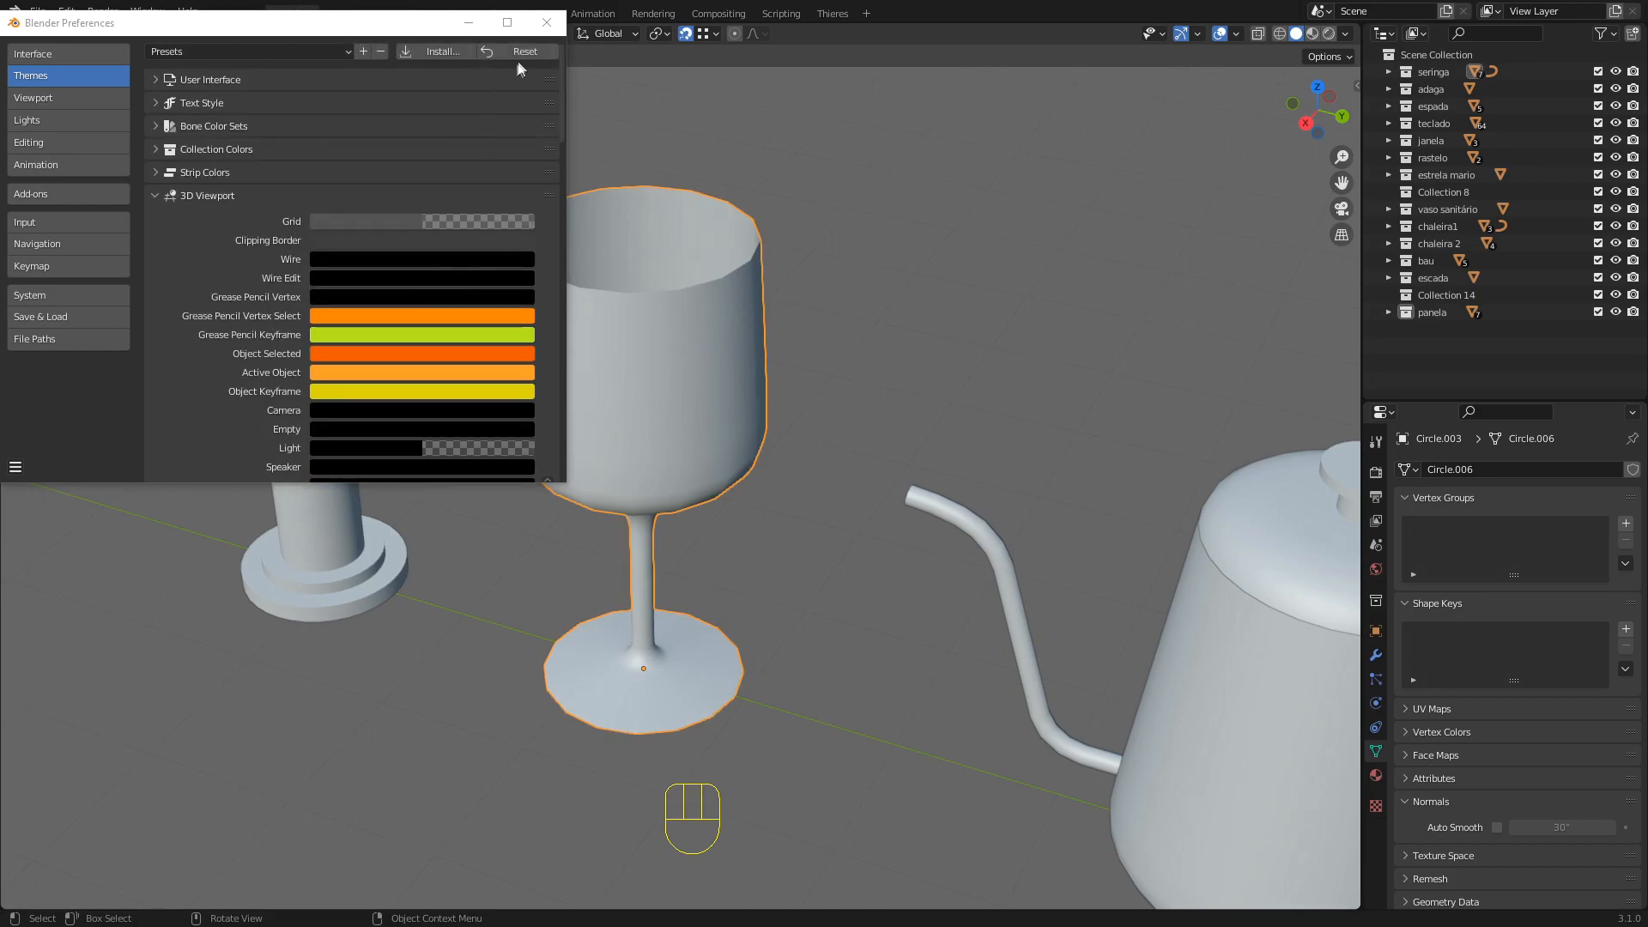
pyautogui.scroll(-12, 440, 365)
pyautogui.scroll(-15, 447, 360)
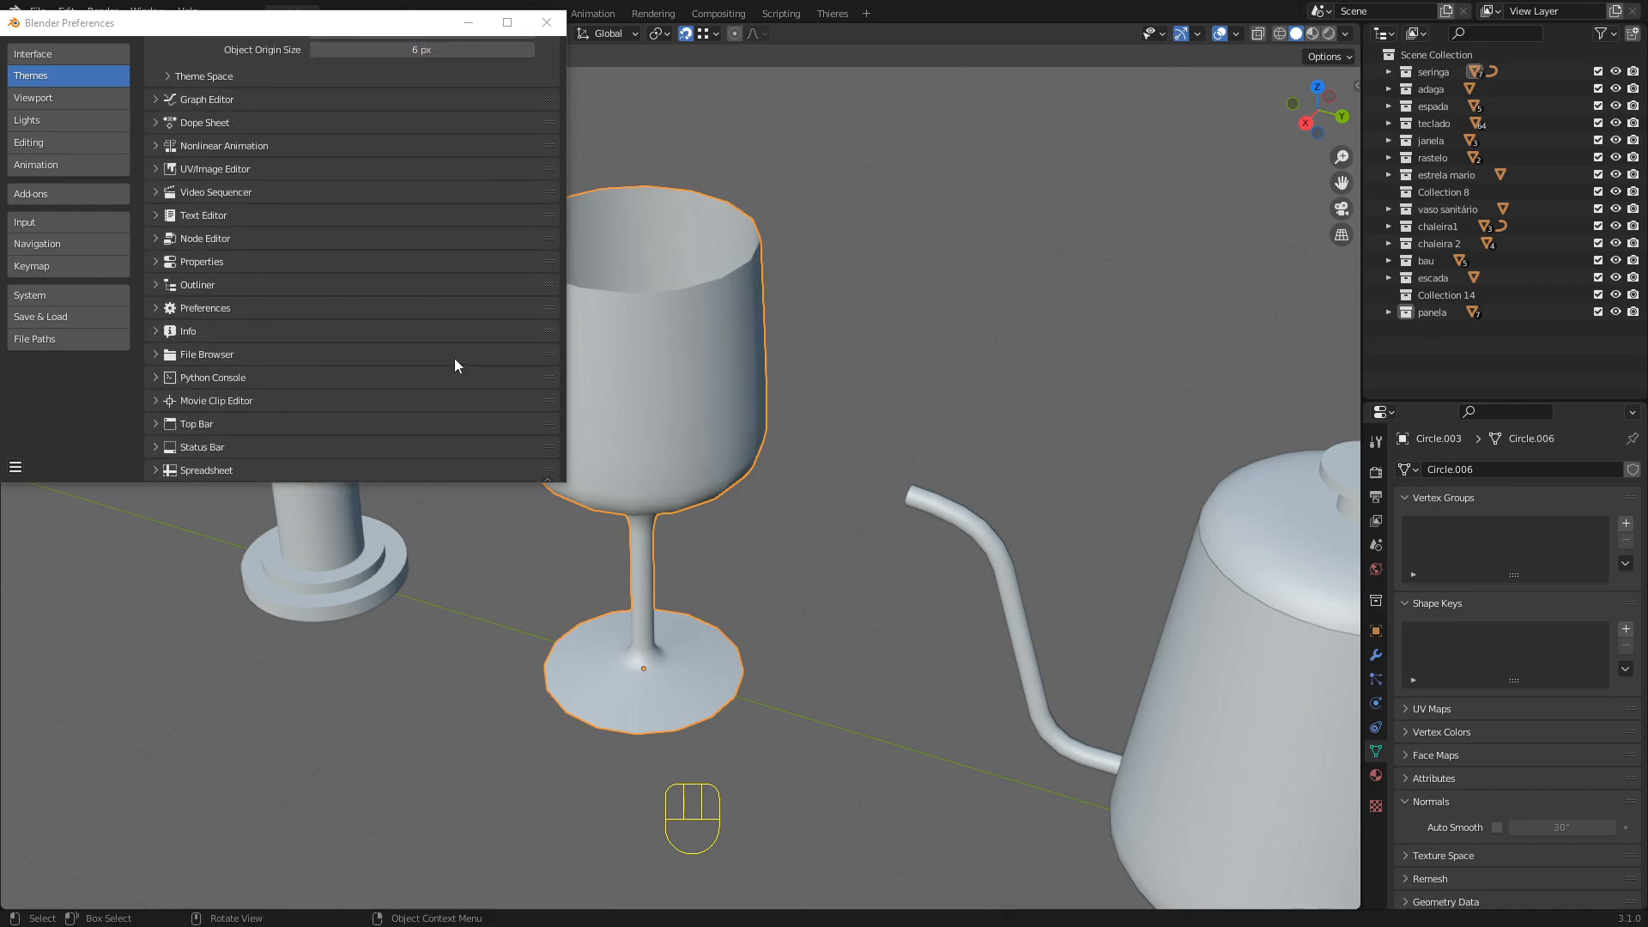
pyautogui.scroll(8, 455, 357)
pyautogui.scroll(15, 458, 354)
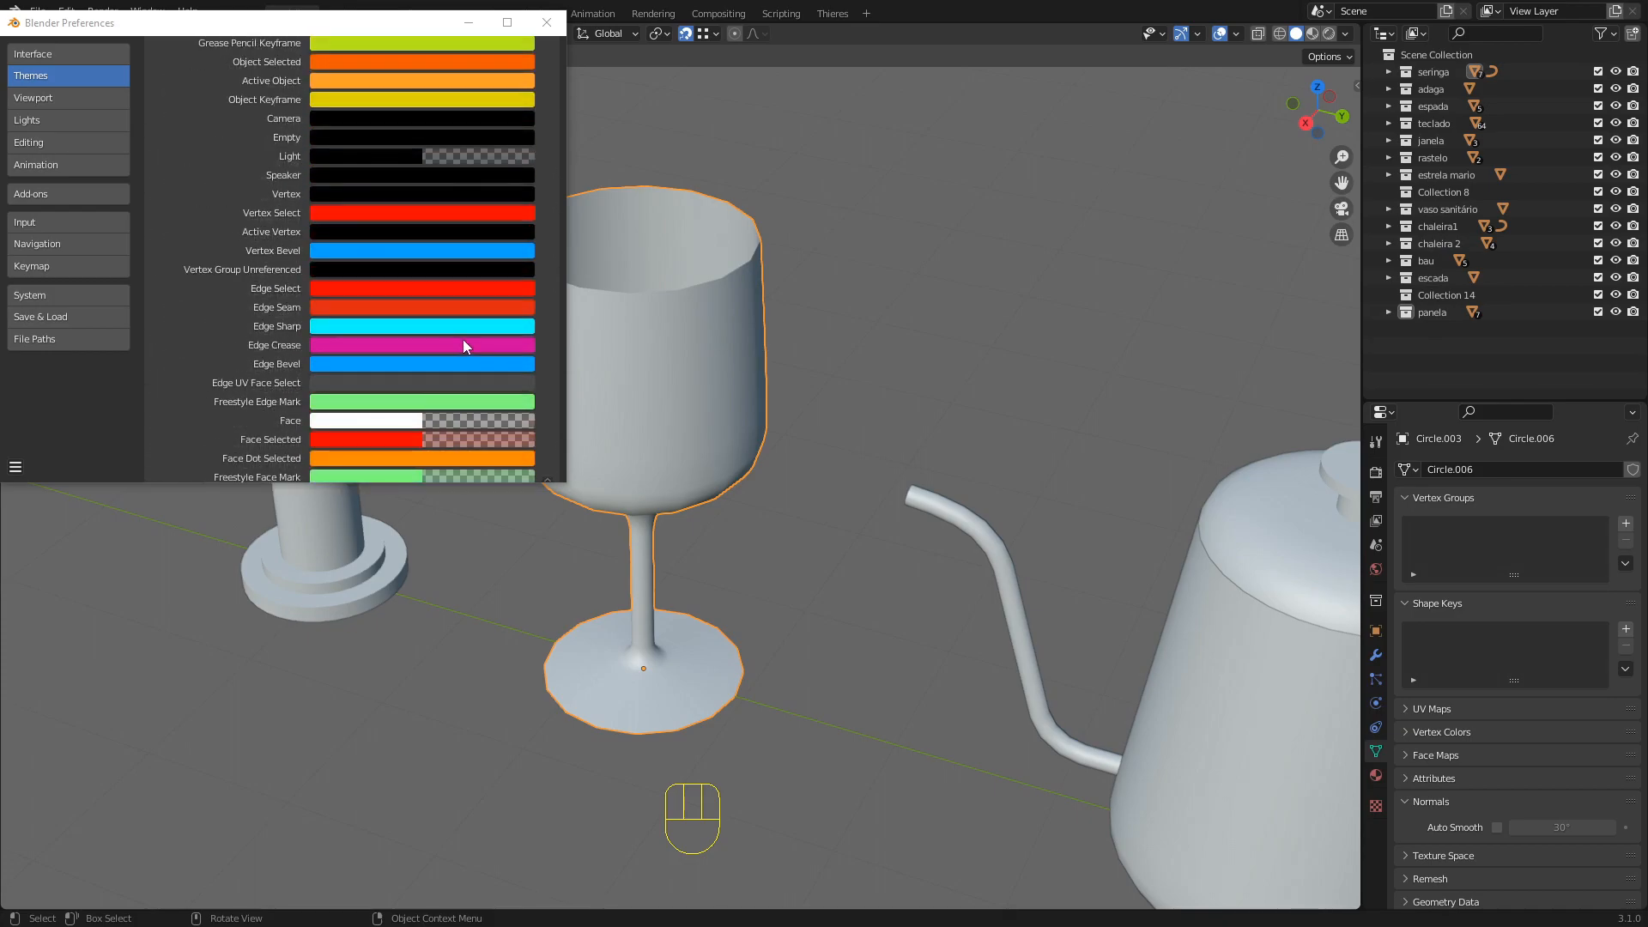
# Enter Edit Mode on the wine glass and switch to edge selection with a close view of the bowl
pyautogui.press('Tab')
pyautogui.keyDown('shift'); pyautogui.moveTo(707, 370); pyautogui.dragTo(944, 375, button='middle'); pyautogui.keyUp('shift')
pyautogui.press('1')
pyautogui.press('2')
pyautogui.scroll(3, 772, 335)
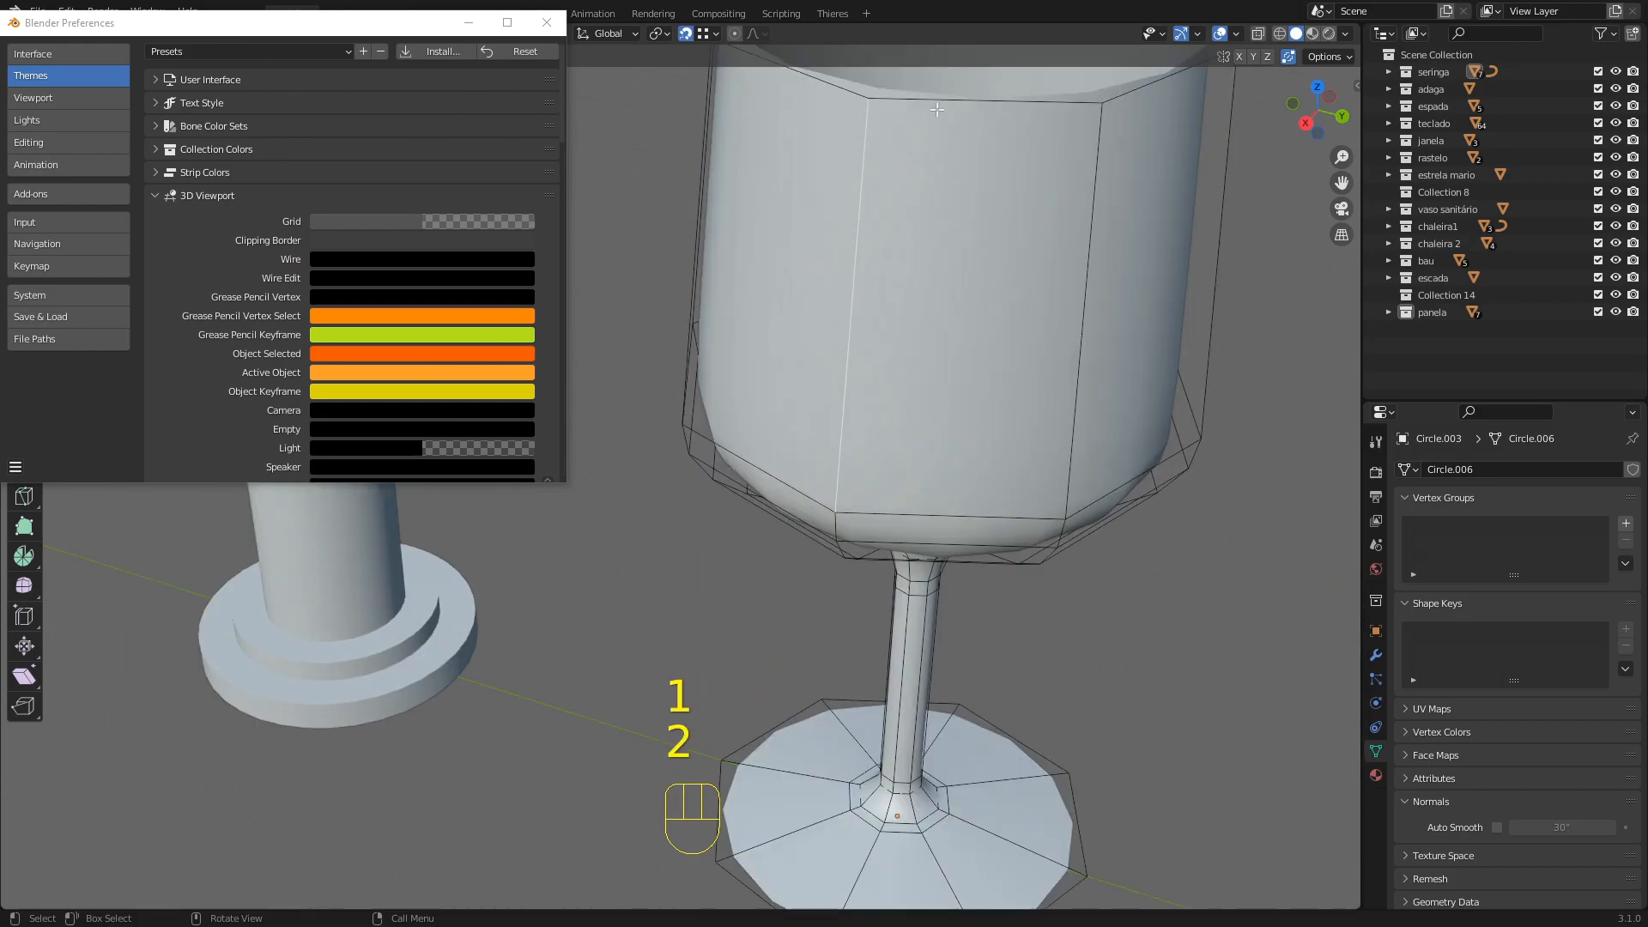
pyautogui.scroll(-4, 803, 321)
pyautogui.scroll(3, 803, 322)
pyautogui.press('2')
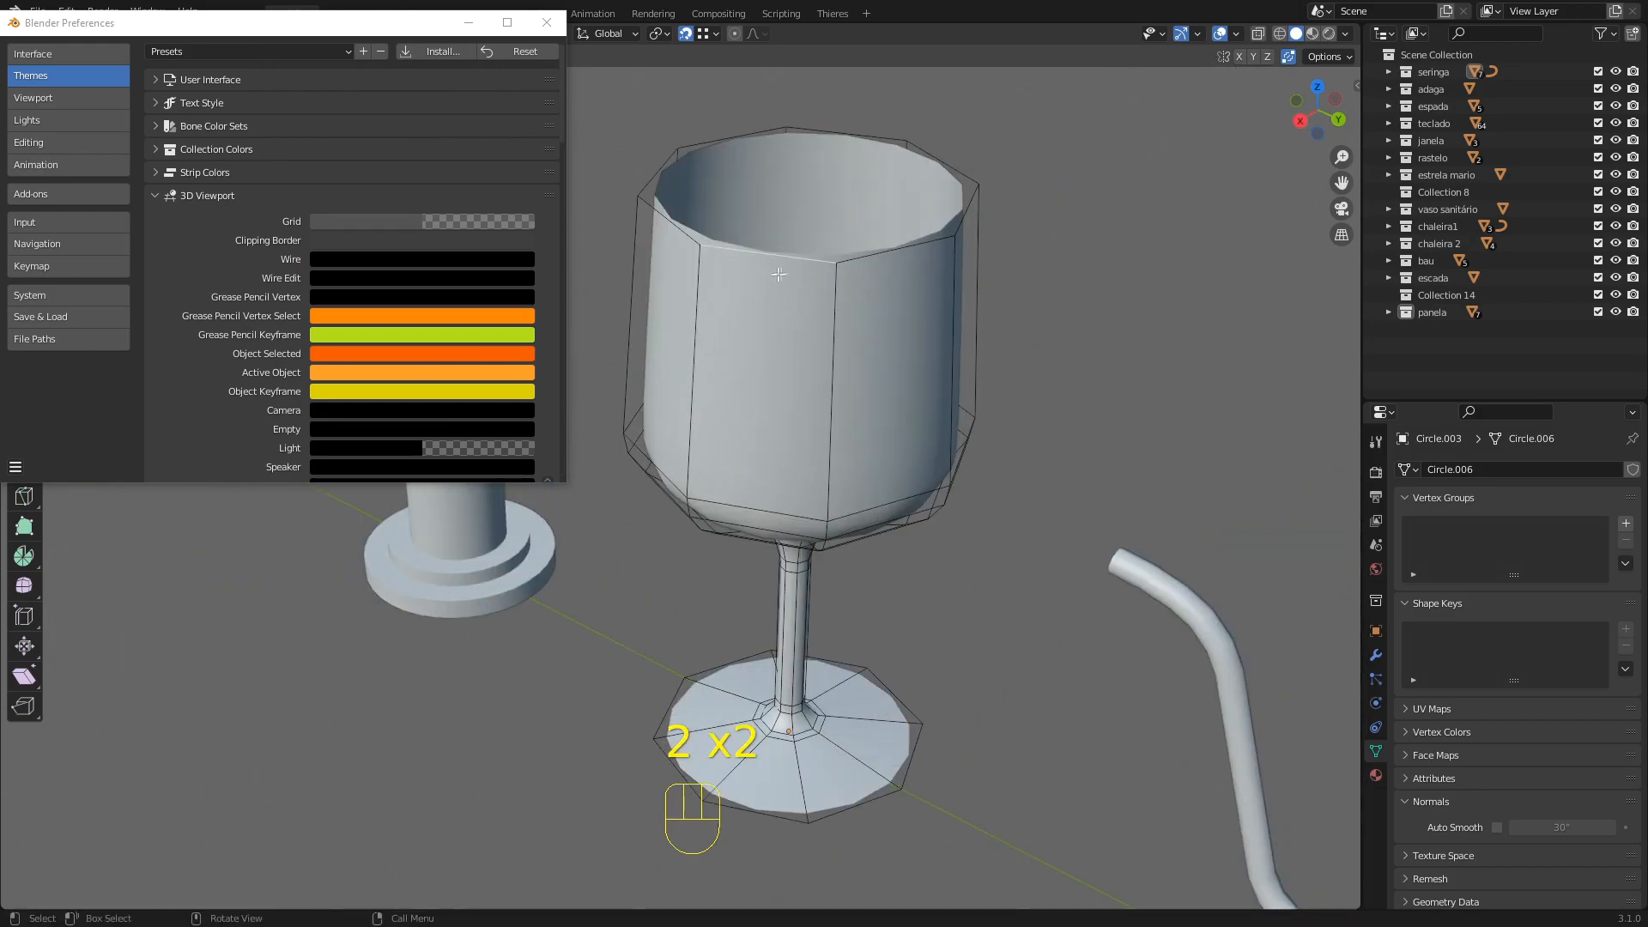
# Select several vertical and lower edges around the wine glass bowl to check the red edge highlight
pyautogui.keyDown('shift'); pyautogui.click(852, 299); pyautogui.keyUp('shift')
pyautogui.keyDown('shift'); pyautogui.click(691, 319); pyautogui.keyUp('shift')
pyautogui.keyDown('shift'); pyautogui.click(738, 506); pyautogui.keyUp('shift')
pyautogui.keyDown('shift'); pyautogui.click(756, 528); pyautogui.keyUp('shift')
pyautogui.keyDown('shift'); pyautogui.click(858, 512); pyautogui.keyUp('shift')
pyautogui.keyDown('shift'); pyautogui.click(948, 418); pyautogui.keyUp('shift')
# Select a rim vertex and switch to face selection with several bowl faces selected to examine the red highlight
pyautogui.press('1')
pyautogui.click(840, 273)
pyautogui.press('3')
pyautogui.keyDown('shift'); pyautogui.click(898, 332); pyautogui.keyUp('shift')
pyautogui.moveTo(898, 332); pyautogui.dragTo(771, 362, button='middle')
pyautogui.scroll(-3, 747, 403)
pyautogui.scroll(4, 759, 378)
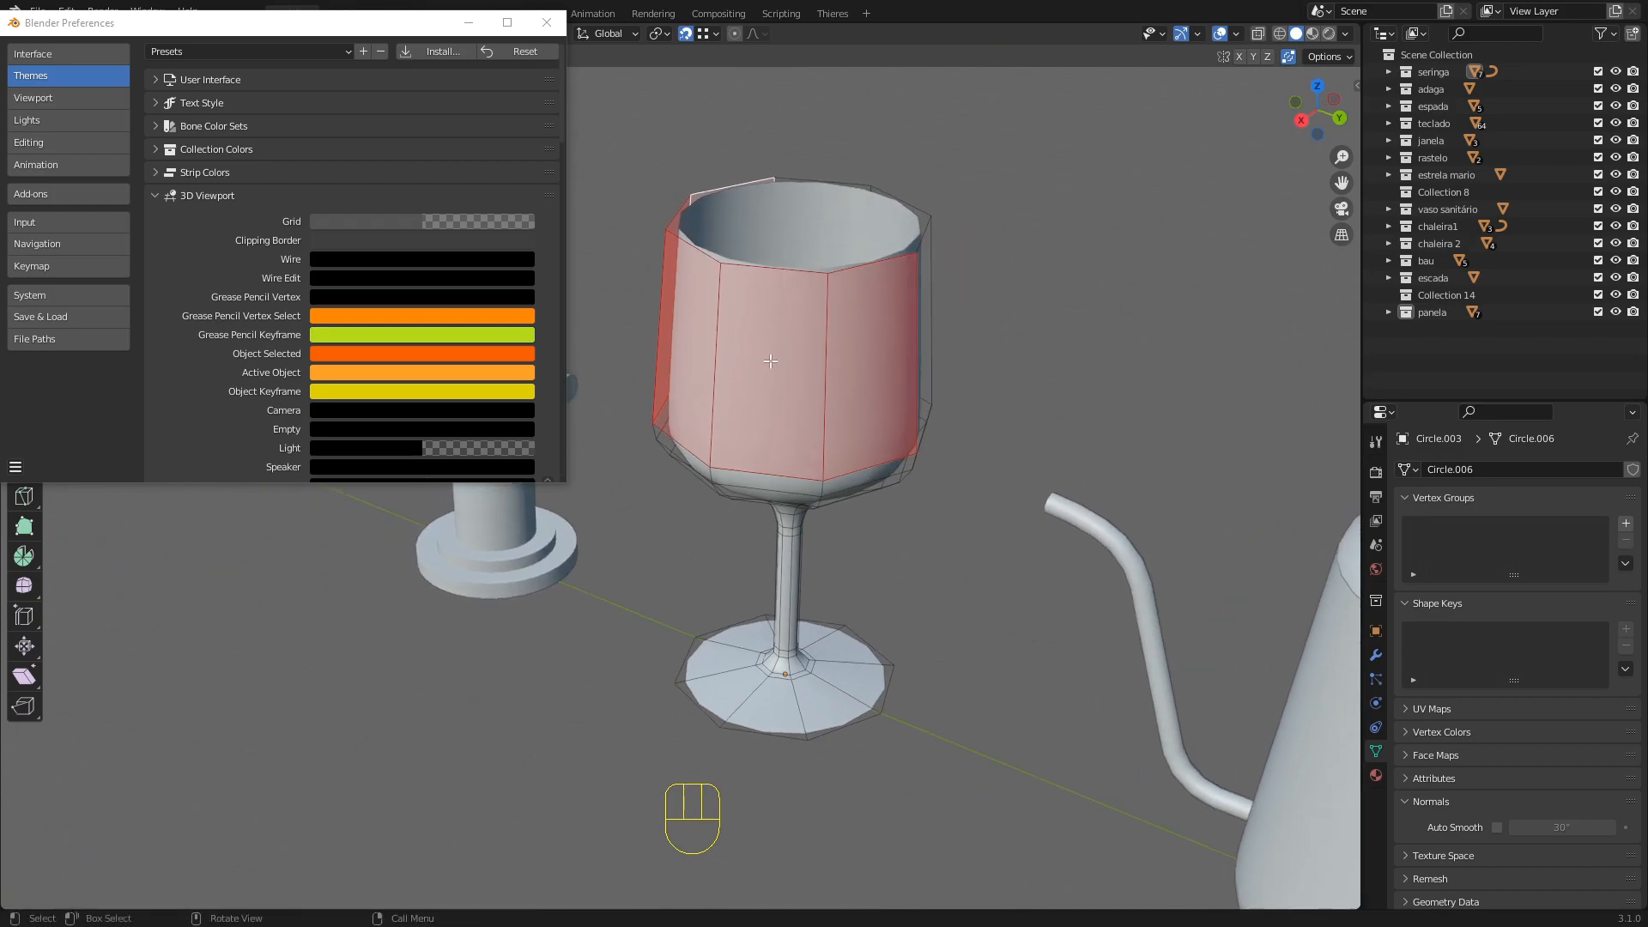
pyautogui.scroll(-4, 813, 334)
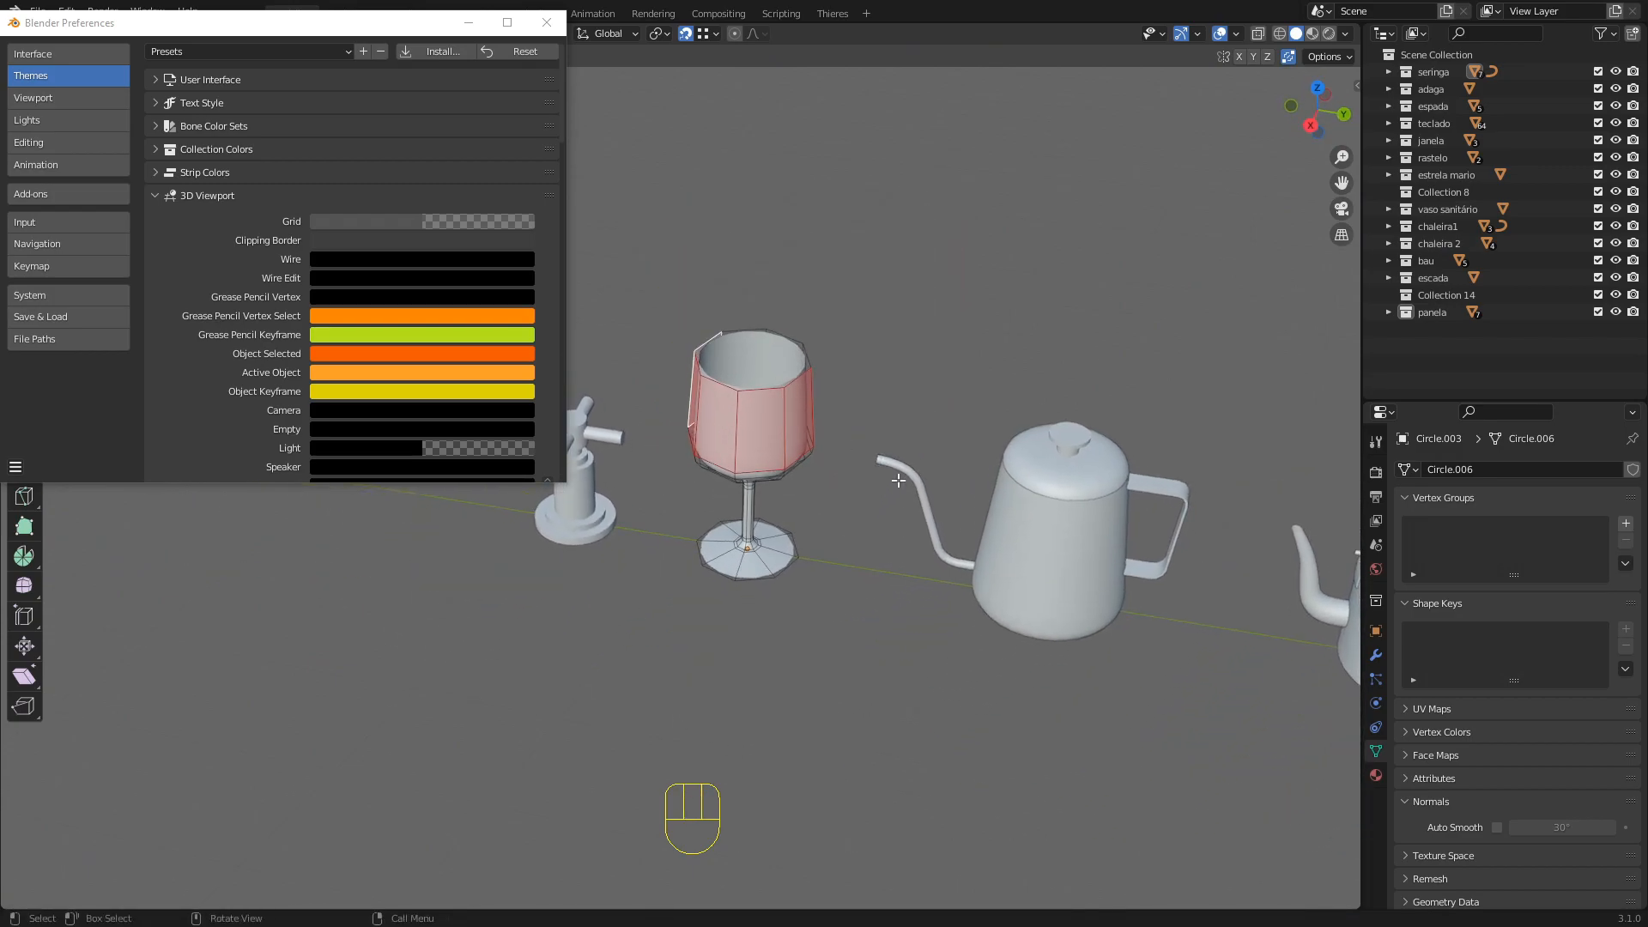
pyautogui.scroll(4, 897, 482)
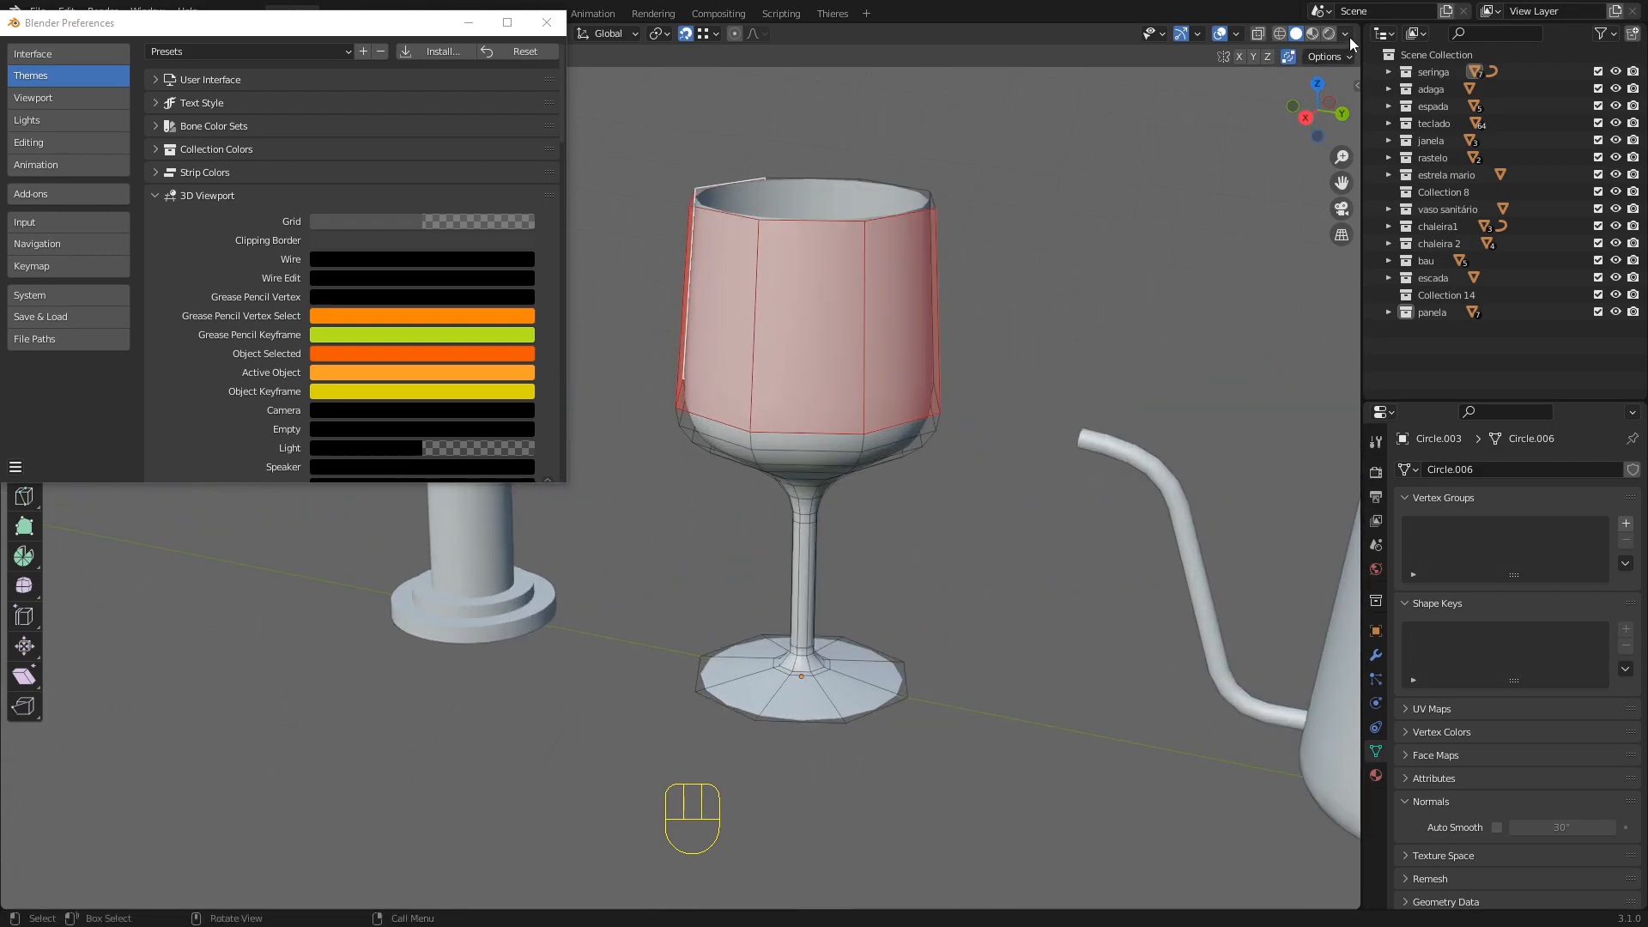
# Check a red selected rim vertex against the blue Single shading color, and set the shading color back to Material
pyautogui.click(1345, 34)
pyautogui.click(1274, 258)
pyautogui.moveTo(867, 327)
pyautogui.mouseDown(button='middle')
pyautogui.moveTo(850, 410)
pyautogui.moveTo(865, 397)
pyautogui.moveTo(811, 342)
pyautogui.mouseUp(button='middle')
pyautogui.scroll(2, 853, 410)
pyautogui.press('1')
pyautogui.click(773, 257)
pyautogui.click(1345, 35)
pyautogui.click(1273, 260)
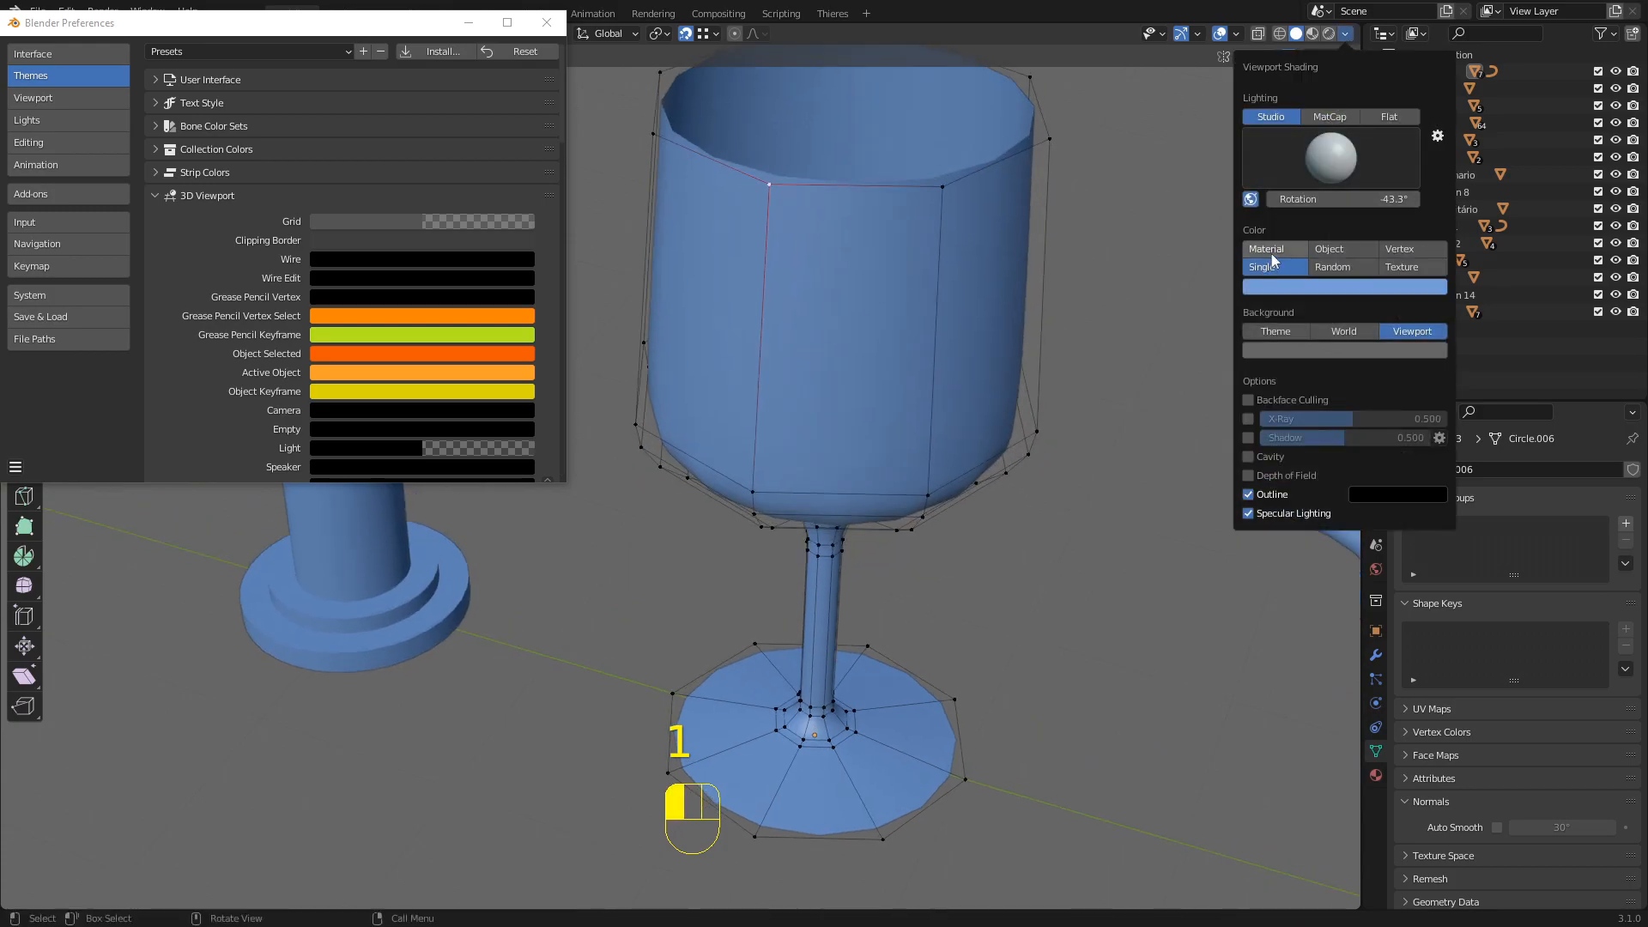
pyautogui.click(1271, 250)
# Select the front rim edge of the bowl and extend the selection to the four corner vertices of the front face
pyautogui.moveTo(773, 257); pyautogui.dragTo(738, 146, button='middle')
pyautogui.press('2')
pyautogui.click(737, 126)
pyautogui.keyDown('shift'); pyautogui.click(807, 124); pyautogui.keyUp('shift')
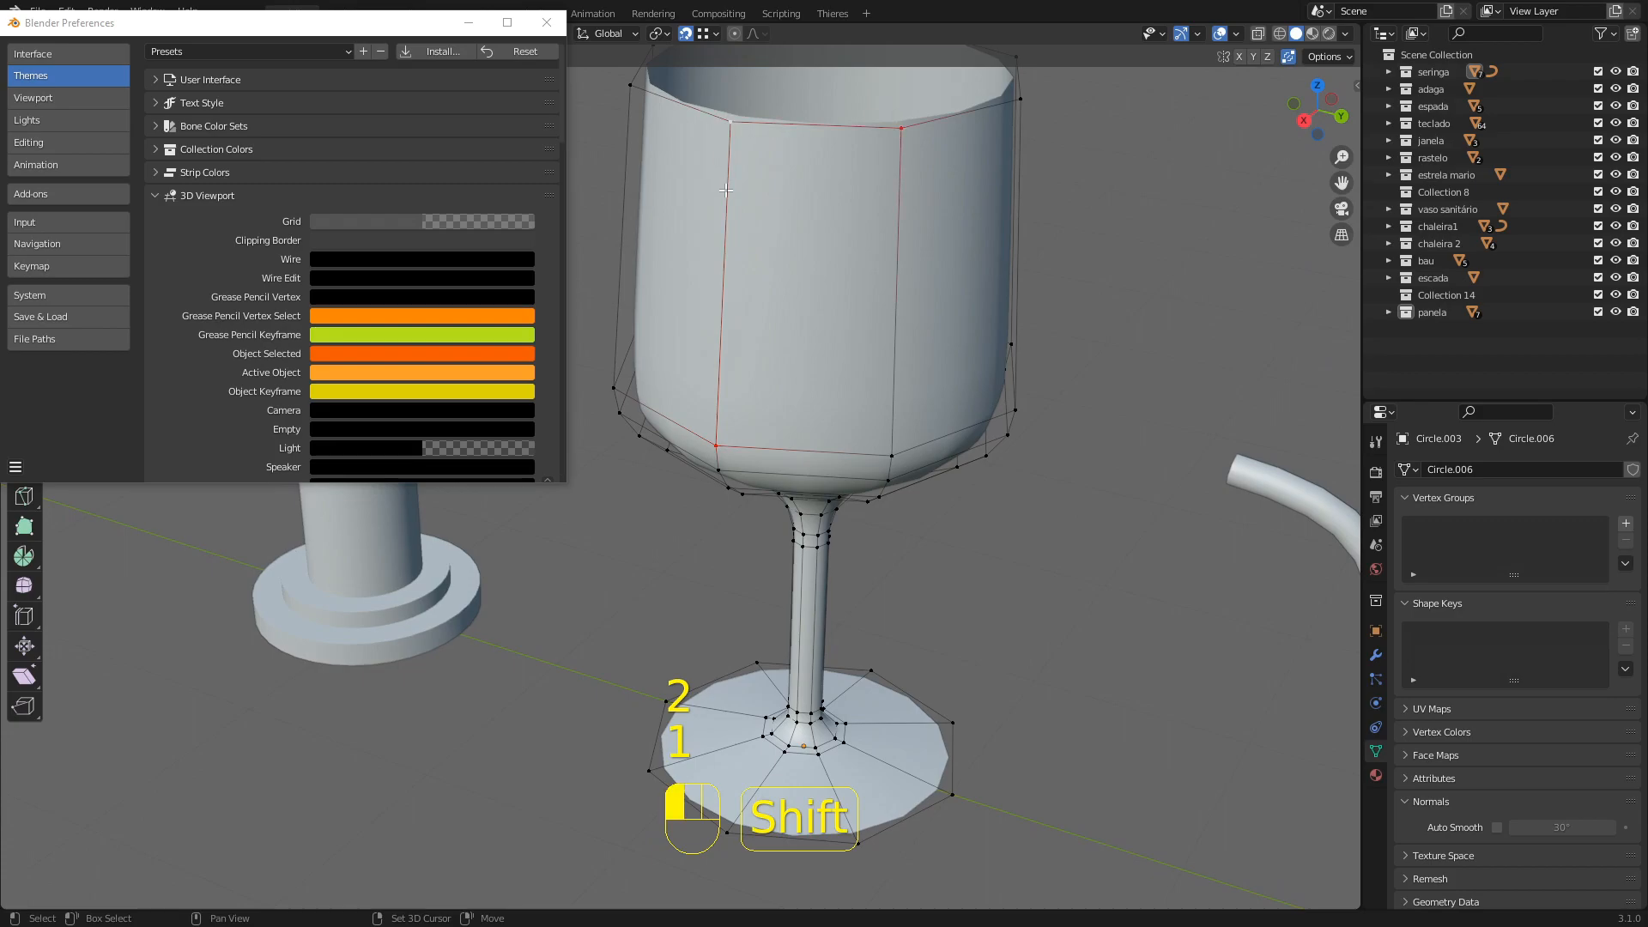
pyautogui.keyDown('shift'); pyautogui.click(893, 392); pyautogui.keyUp('shift')
pyautogui.keyDown('shift'); pyautogui.click(894, 449); pyautogui.keyUp('shift')
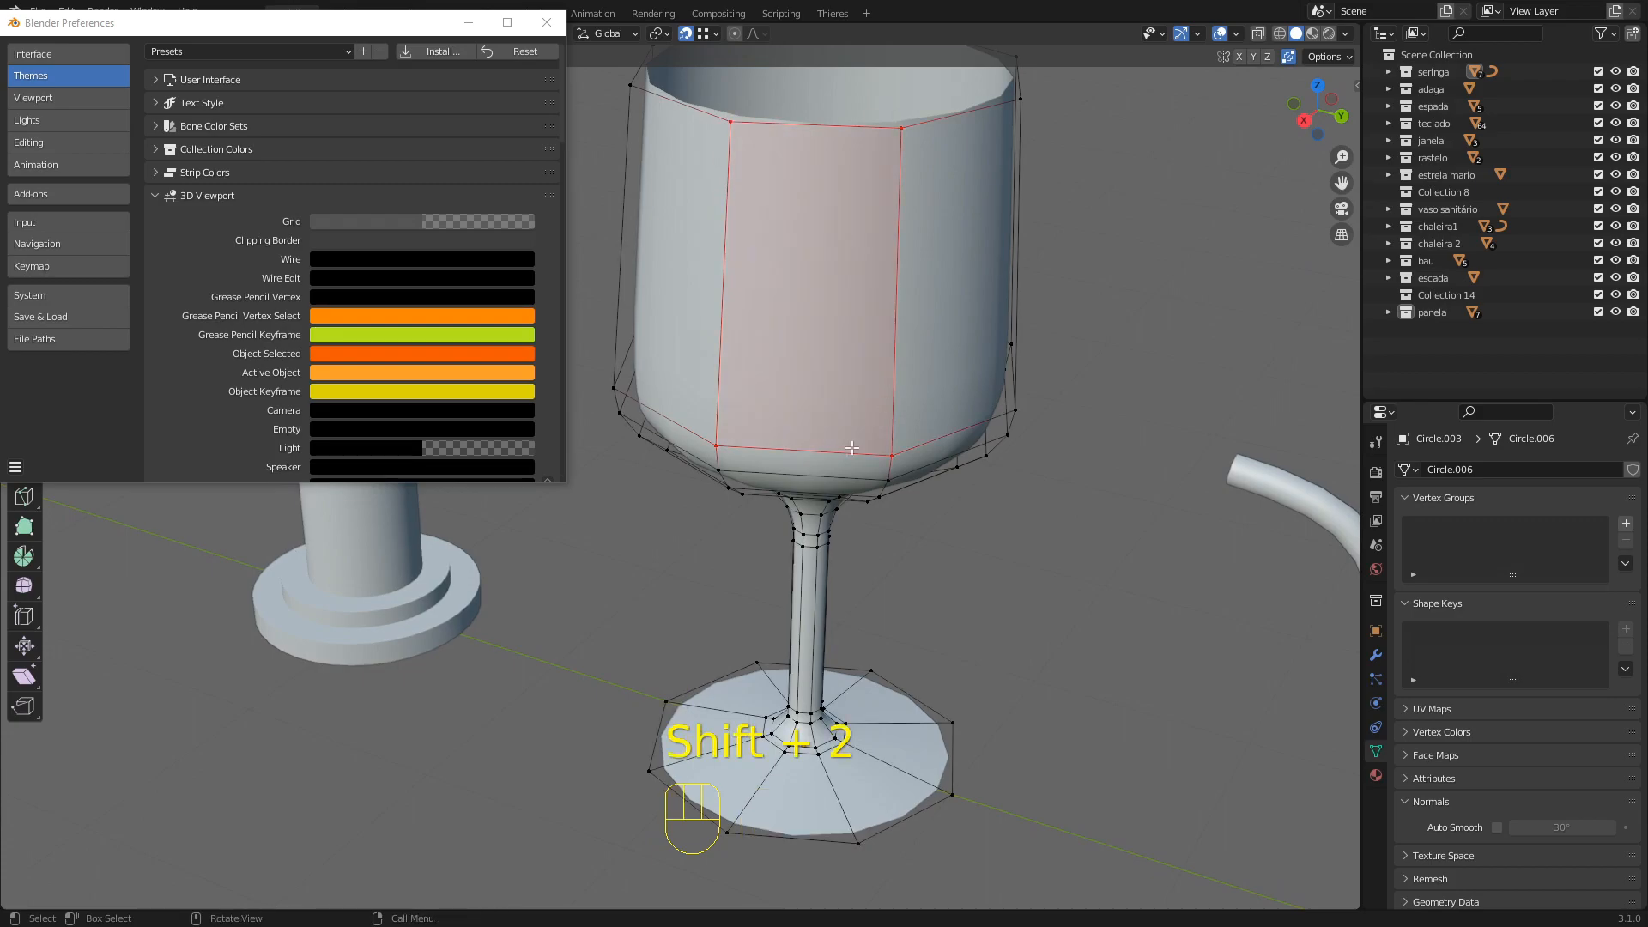
# Examine the red front face from other angles and return to Object Mode
pyautogui.scroll(-3, 841, 408)
pyautogui.moveTo(864, 357); pyautogui.dragTo(791, 387, button='middle')
pyautogui.keyDown('shift'); pyautogui.moveTo(791, 387); pyautogui.dragTo(827, 395, button='middle'); pyautogui.keyUp('shift')
pyautogui.scroll(2, 827, 396)
pyautogui.moveTo(827, 400); pyautogui.dragTo(890, 354, button='middle')
pyautogui.press('Tab')
pyautogui.scroll(-3, 900, 319)
pyautogui.scroll(2, 839, 438)
pyautogui.moveTo(837, 445); pyautogui.dragTo(877, 364, button='middle')
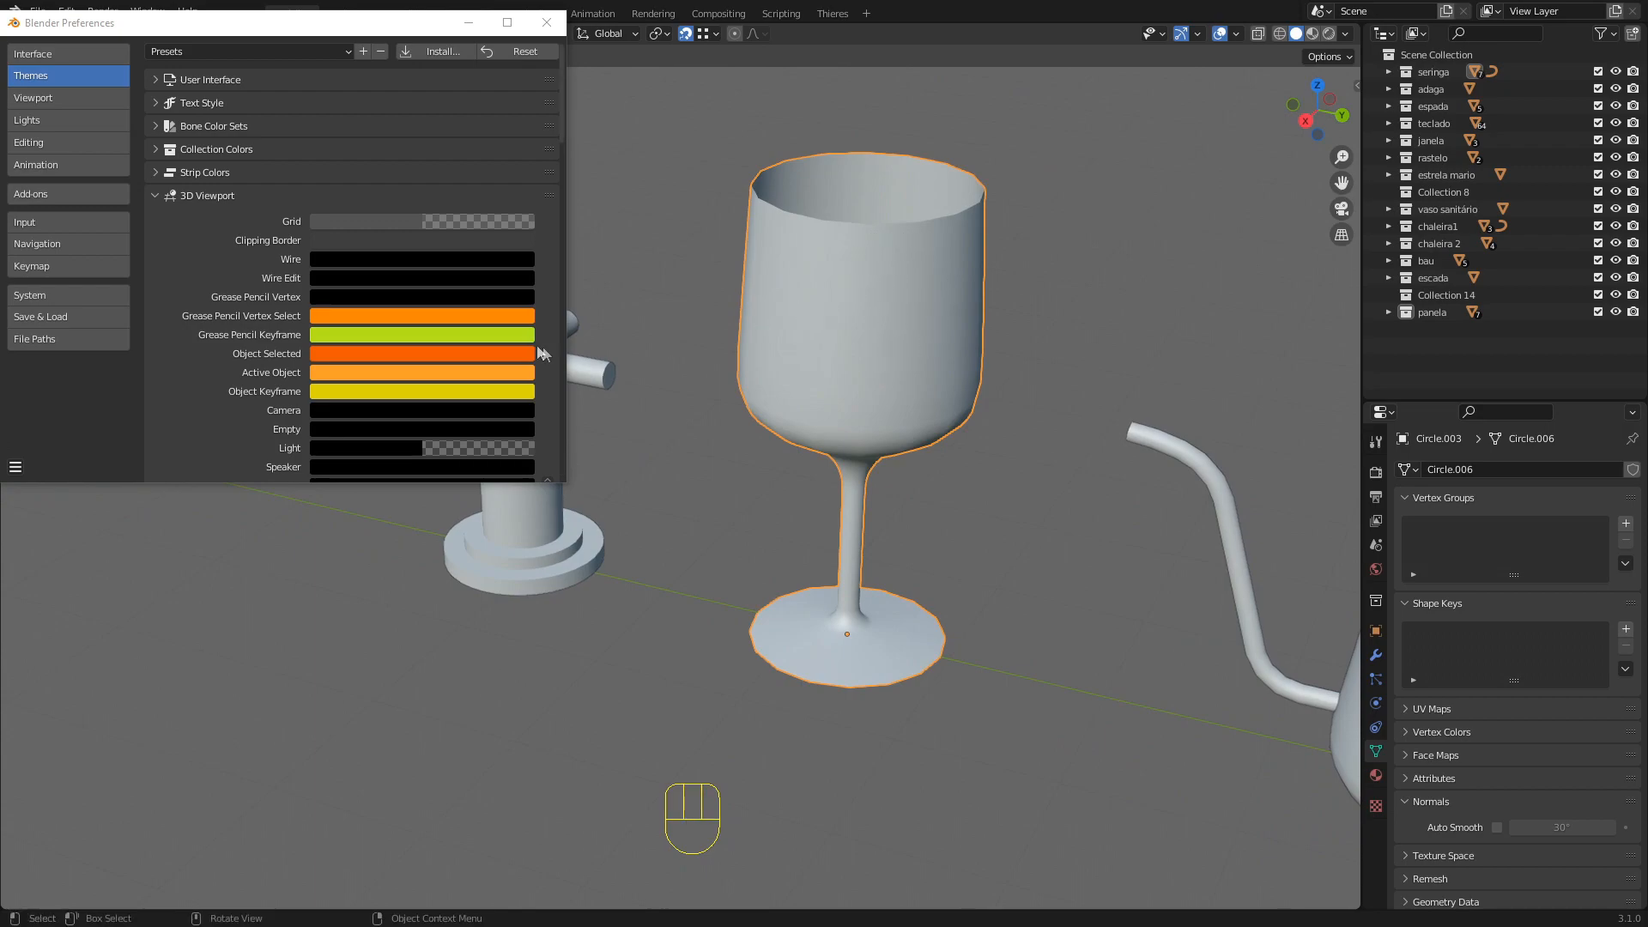
# Set the Object Selected color in the 3D Viewport theme to red
pyautogui.scroll(-4, 434, 320)
pyautogui.scroll(-3, 367, 241)
pyautogui.scroll(-10, 369, 245)
pyautogui.scroll(4, 364, 260)
pyautogui.scroll(3, 352, 194)
pyautogui.scroll(7, 358, 224)
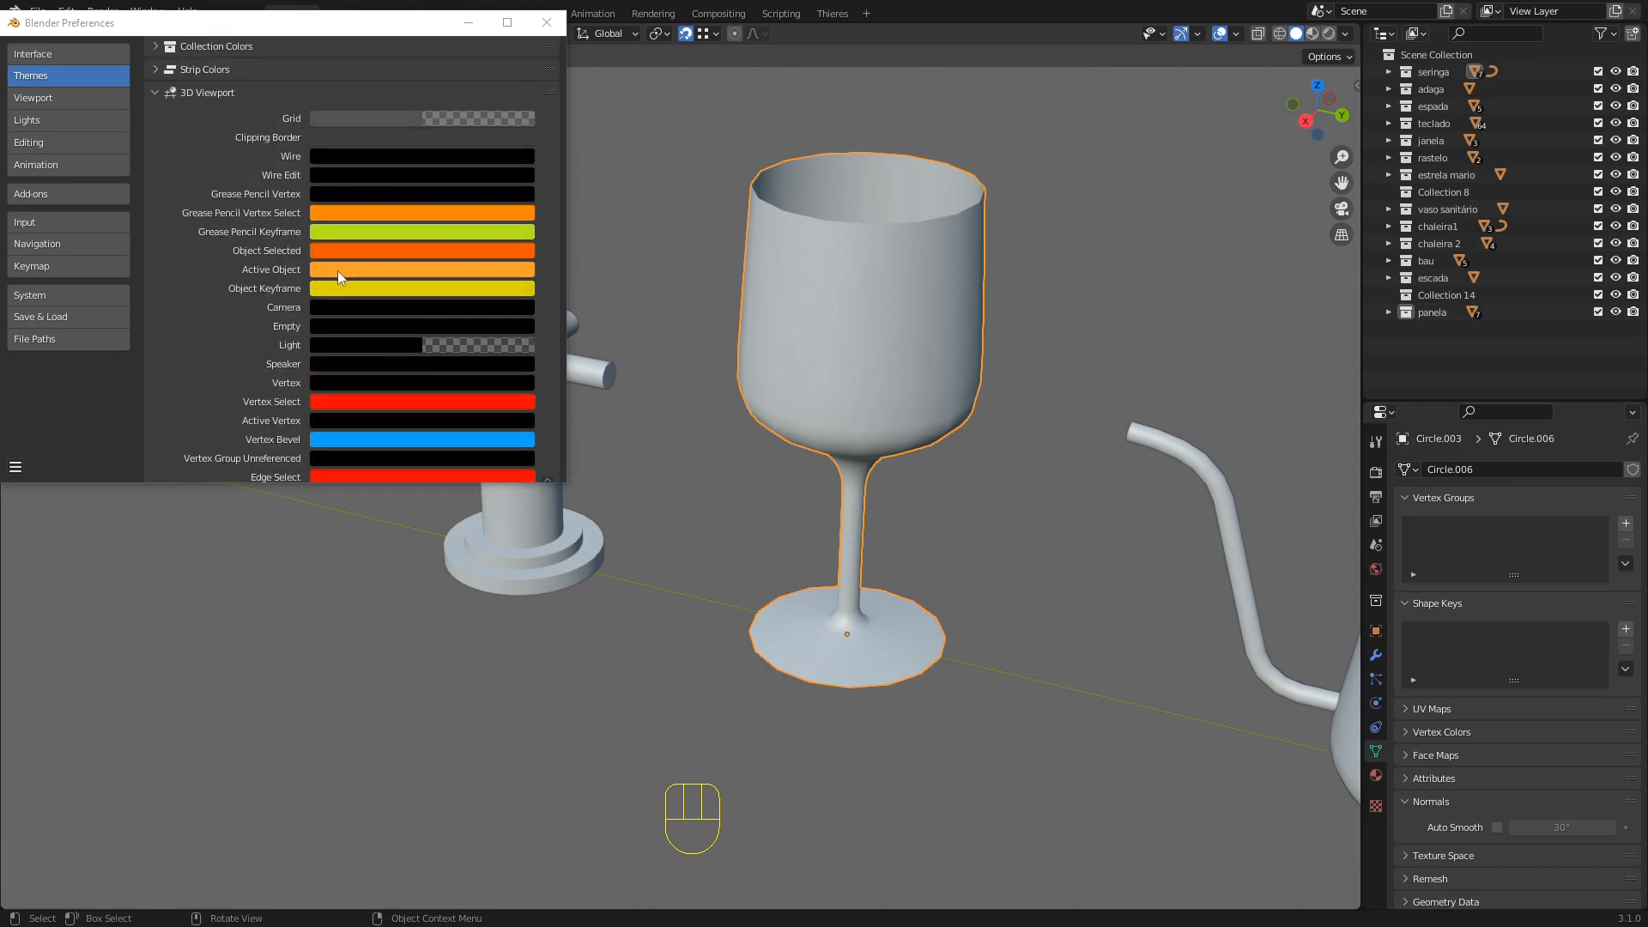
pyautogui.click(338, 272)
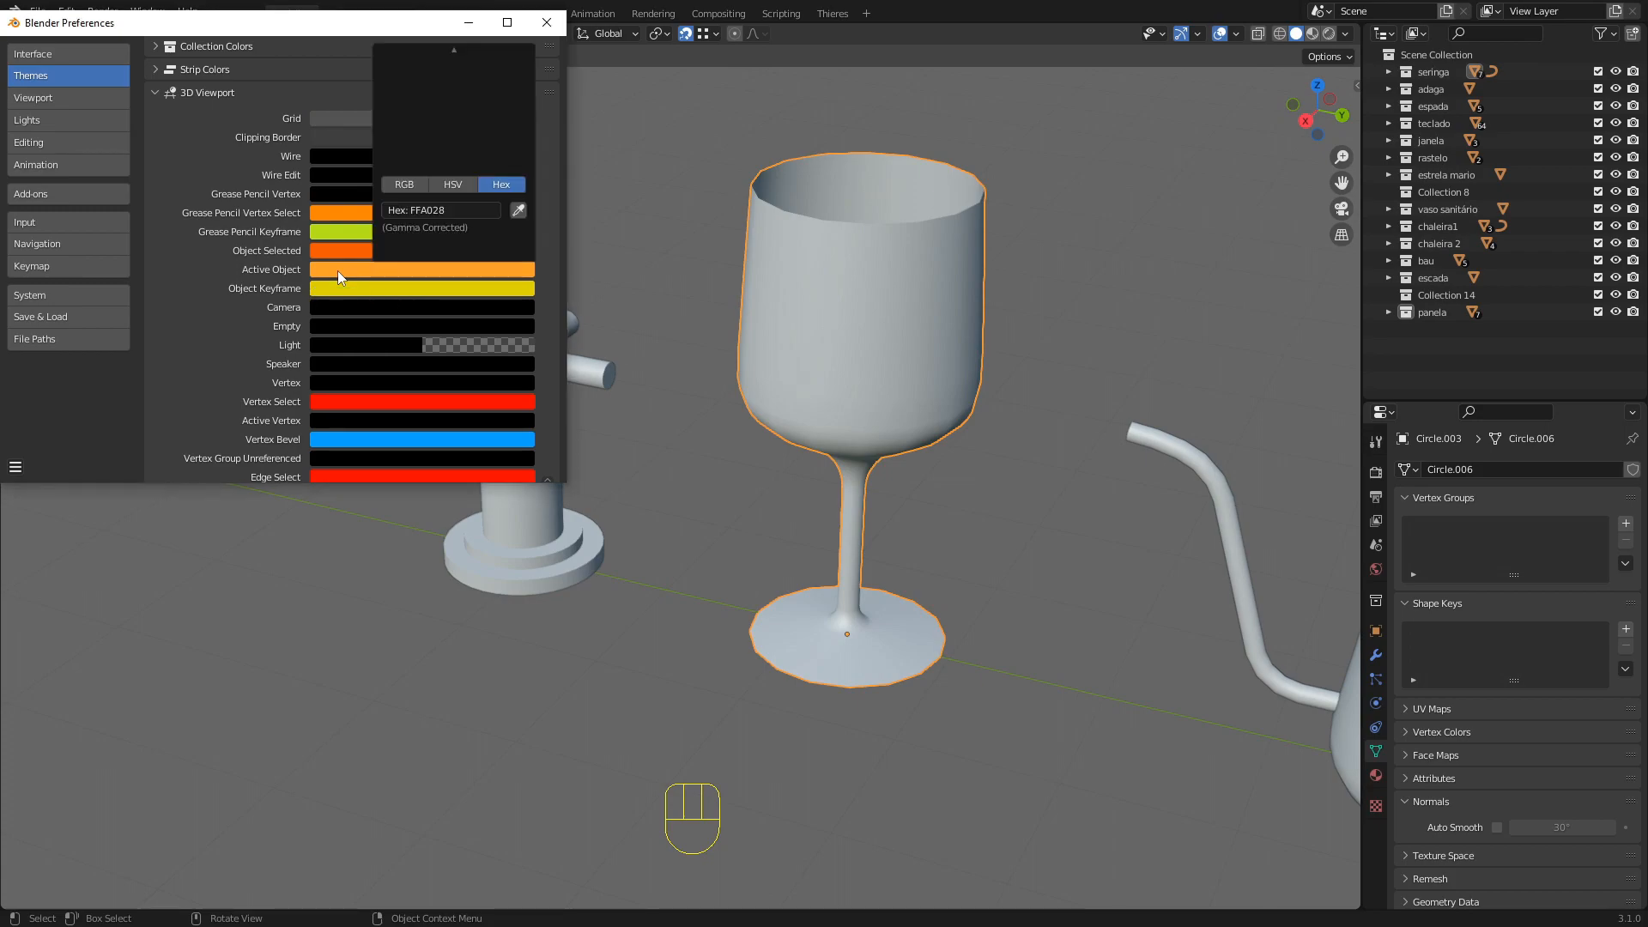
pyautogui.click(362, 252)
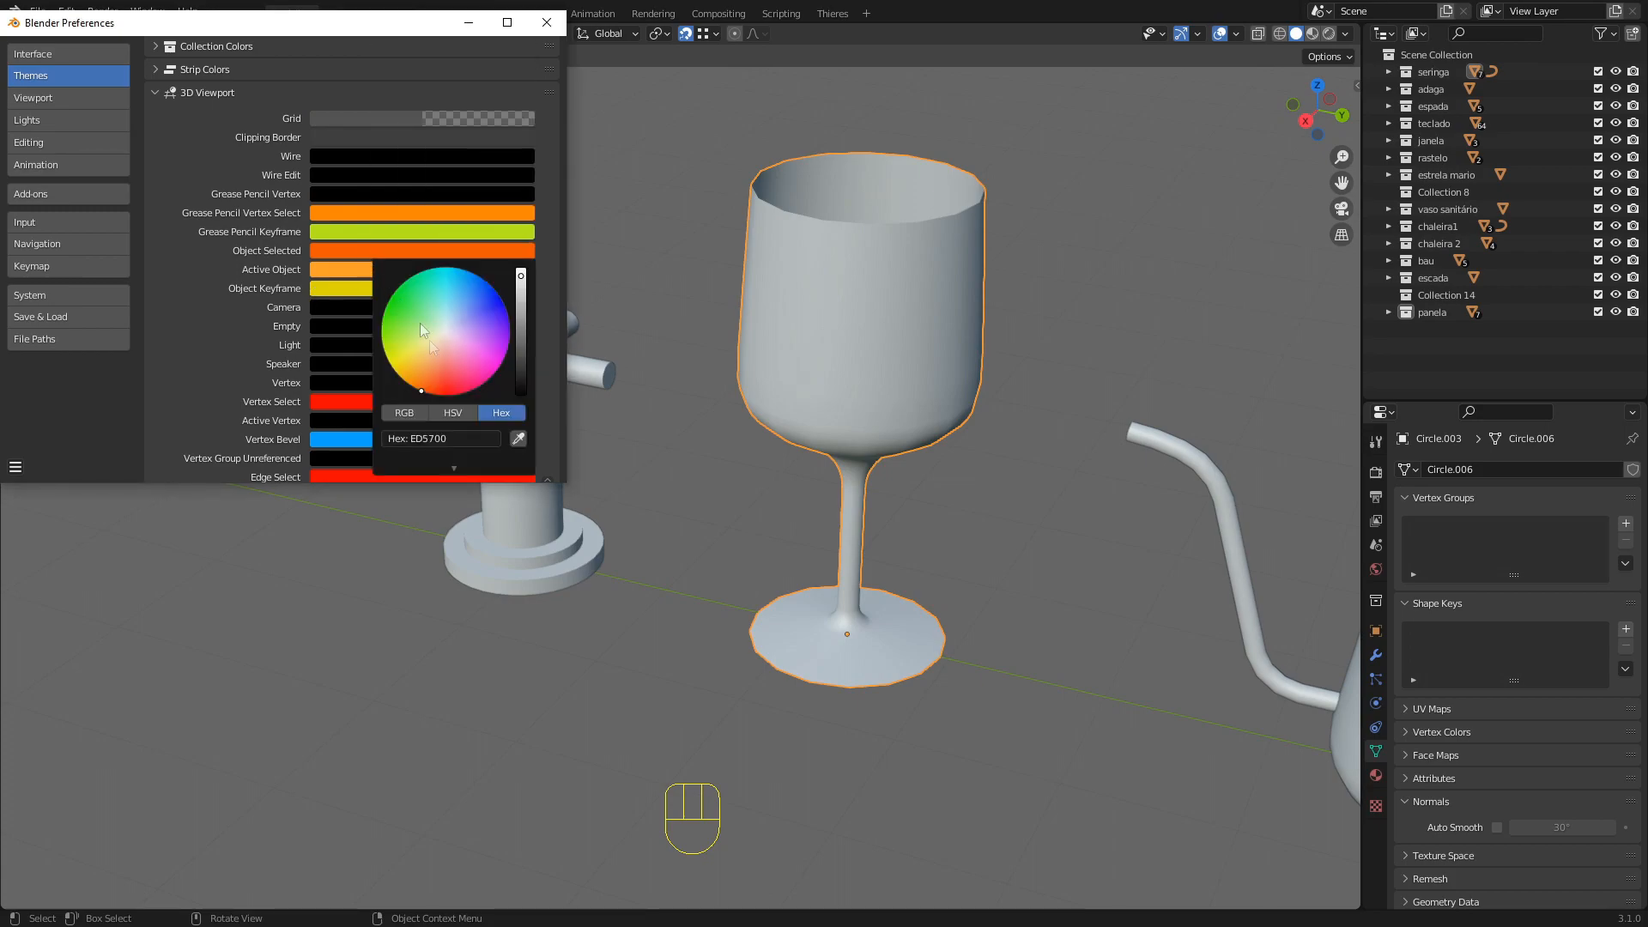
pyautogui.moveTo(450, 383); pyautogui.dragTo(446, 396)
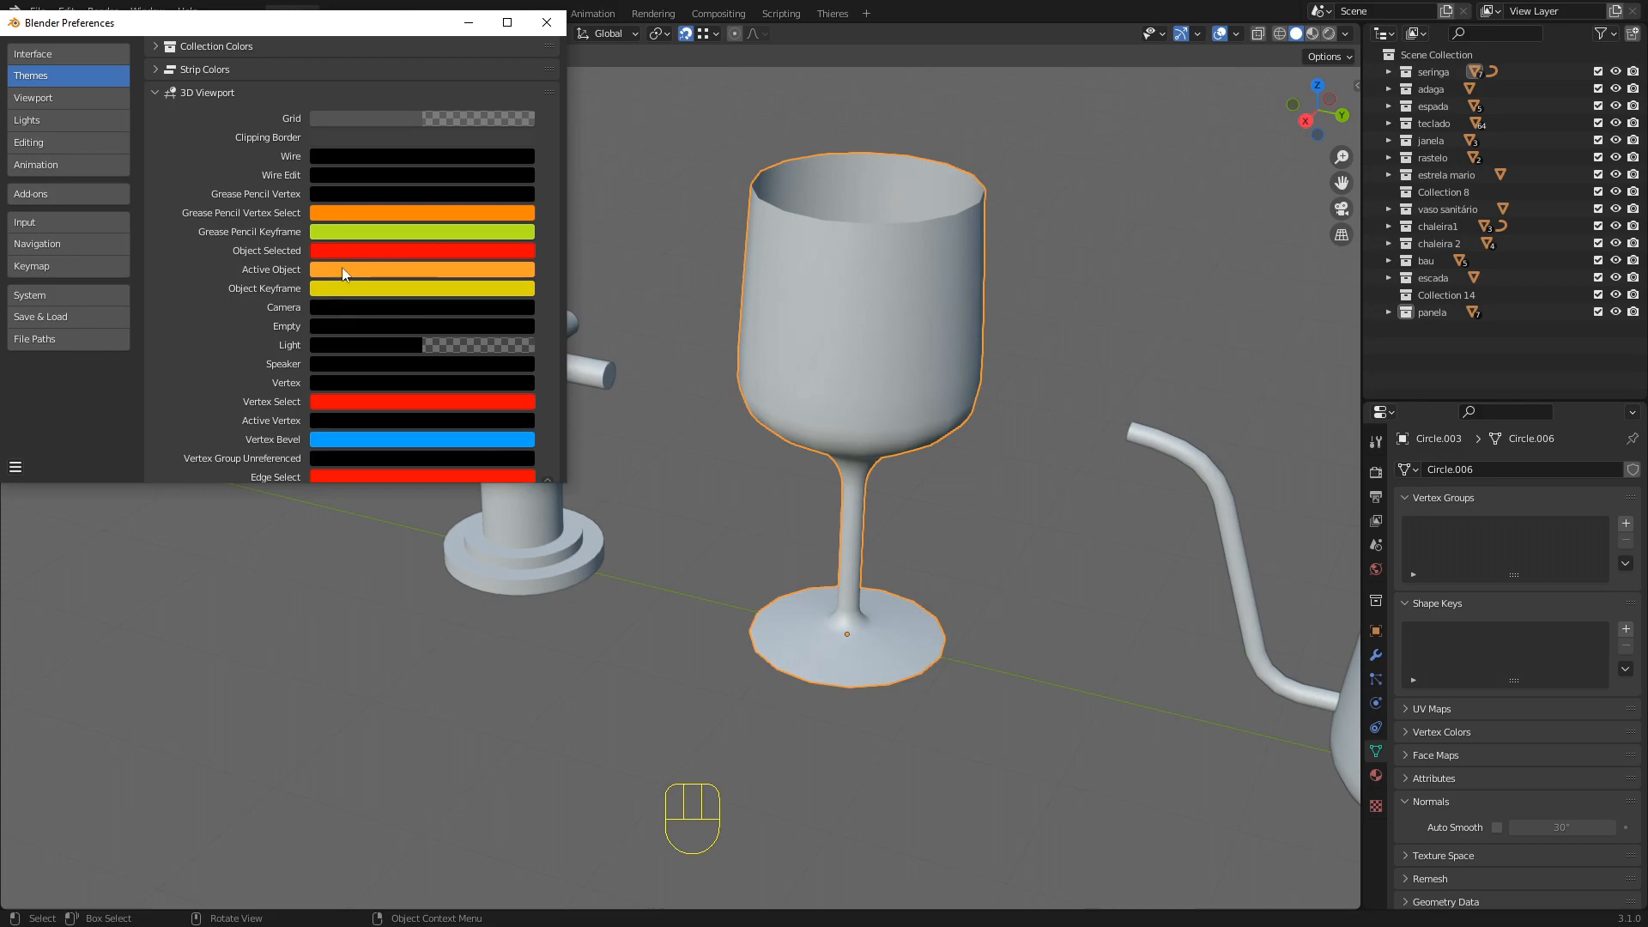
# Set the Active Object color in the 3D Viewport theme to hex FF0300
pyautogui.click(342, 268)
pyautogui.click(414, 269)
pyautogui.press('Tab')
pyautogui.press('Tab')
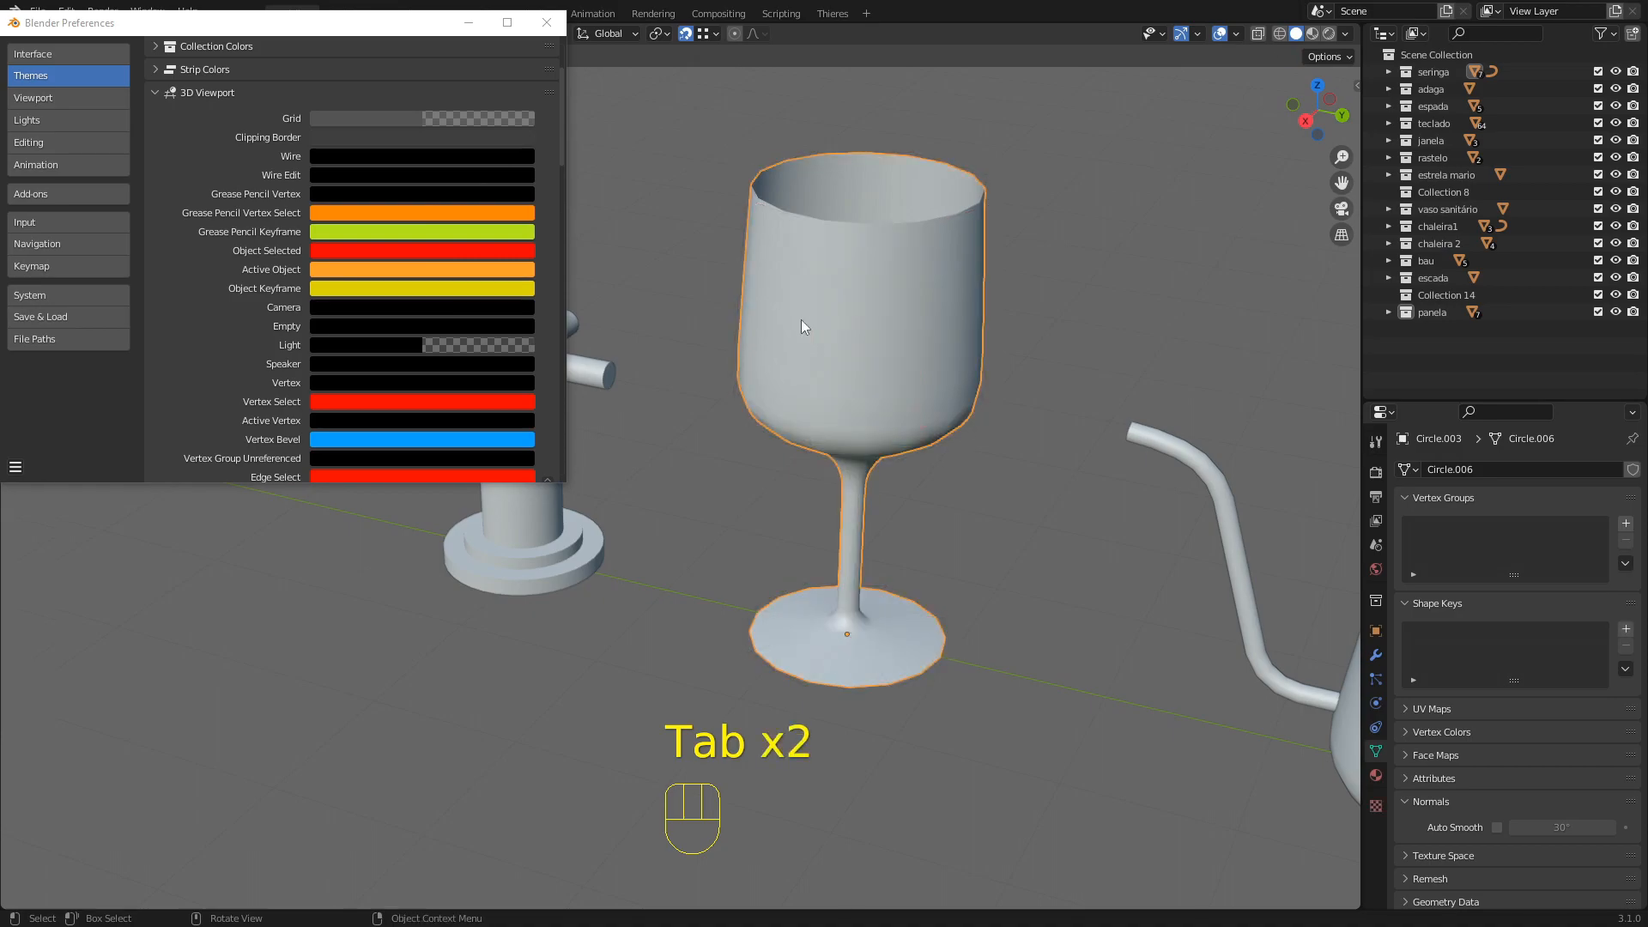
pyautogui.click(402, 273)
pyautogui.click(470, 209)
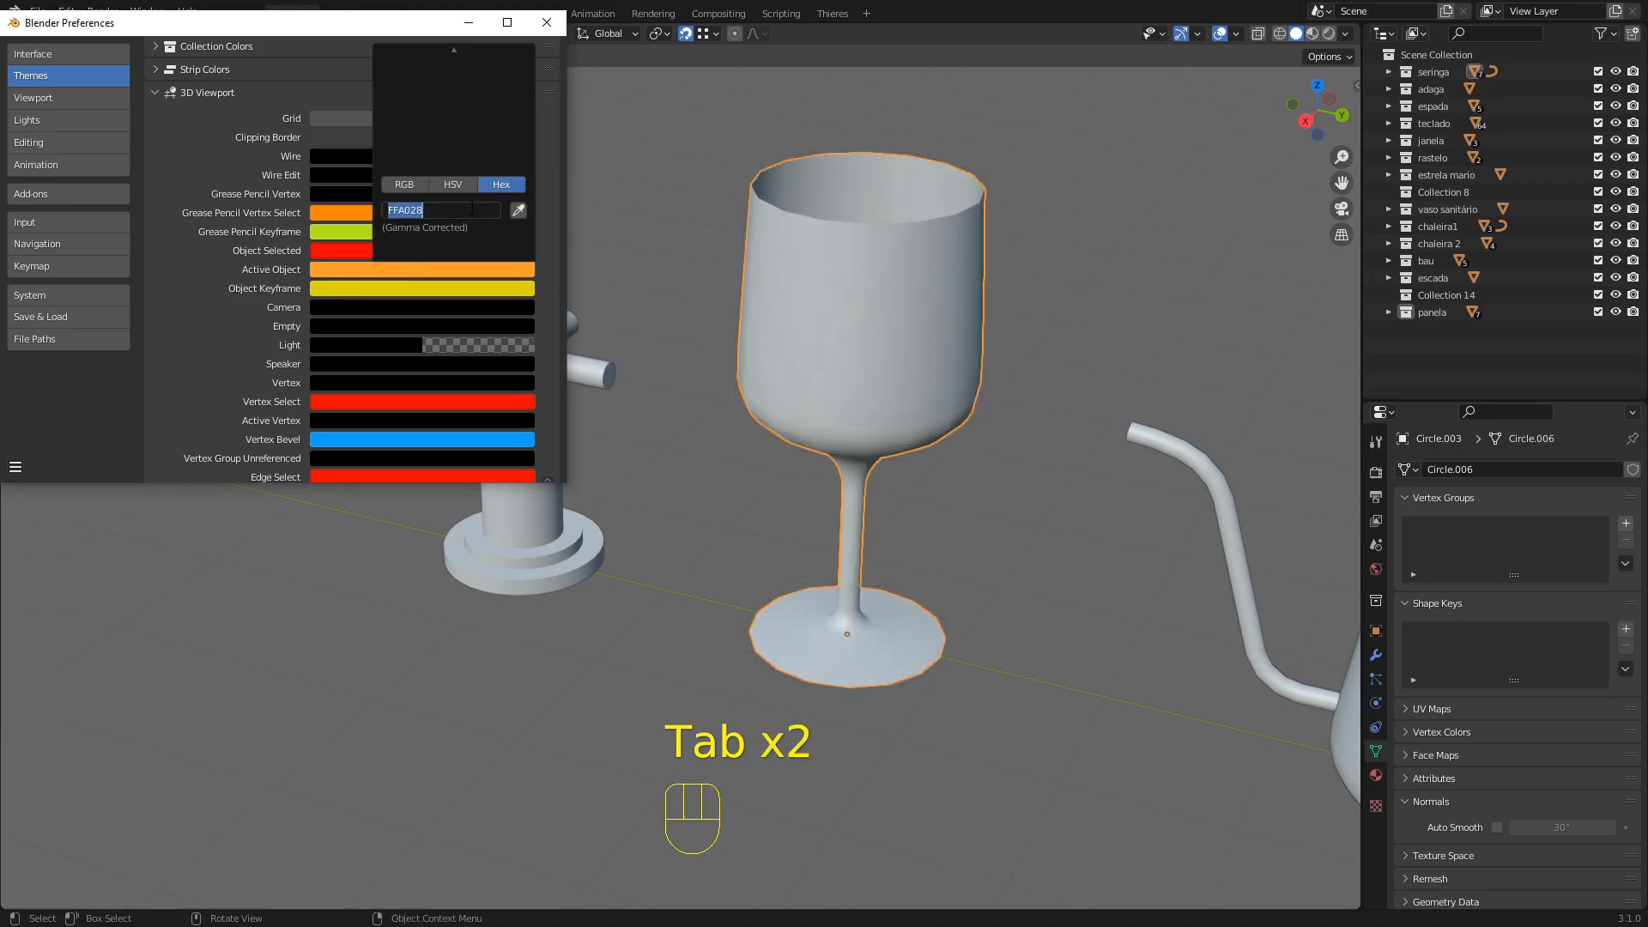
pyautogui.write('FF0300')
pyautogui.press('Return')
# Enter Edit Mode on the wine glass and review the customized 3D Viewport theme colors against the selected bowl face
pyautogui.moveTo(963, 220); pyautogui.dragTo(820, 352, button='middle')
pyautogui.press('Tab')
pyautogui.scroll(-4, 820, 351)
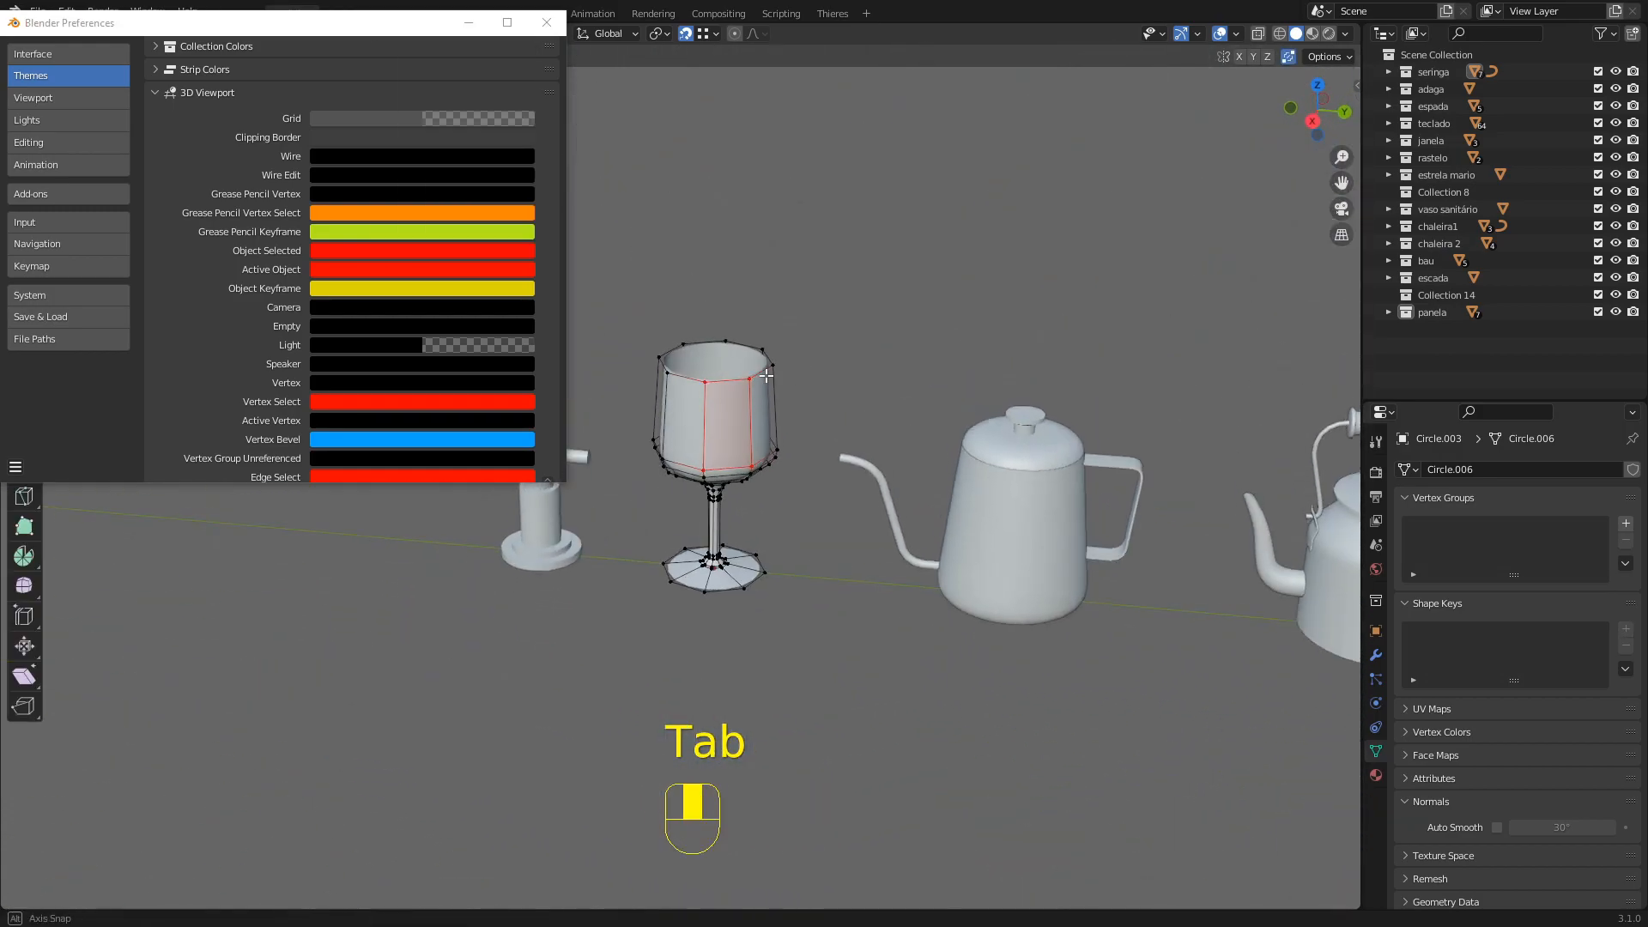
pyautogui.scroll(-5, 404, 211)
pyautogui.scroll(-4, 403, 204)
pyautogui.scroll(10, 415, 183)
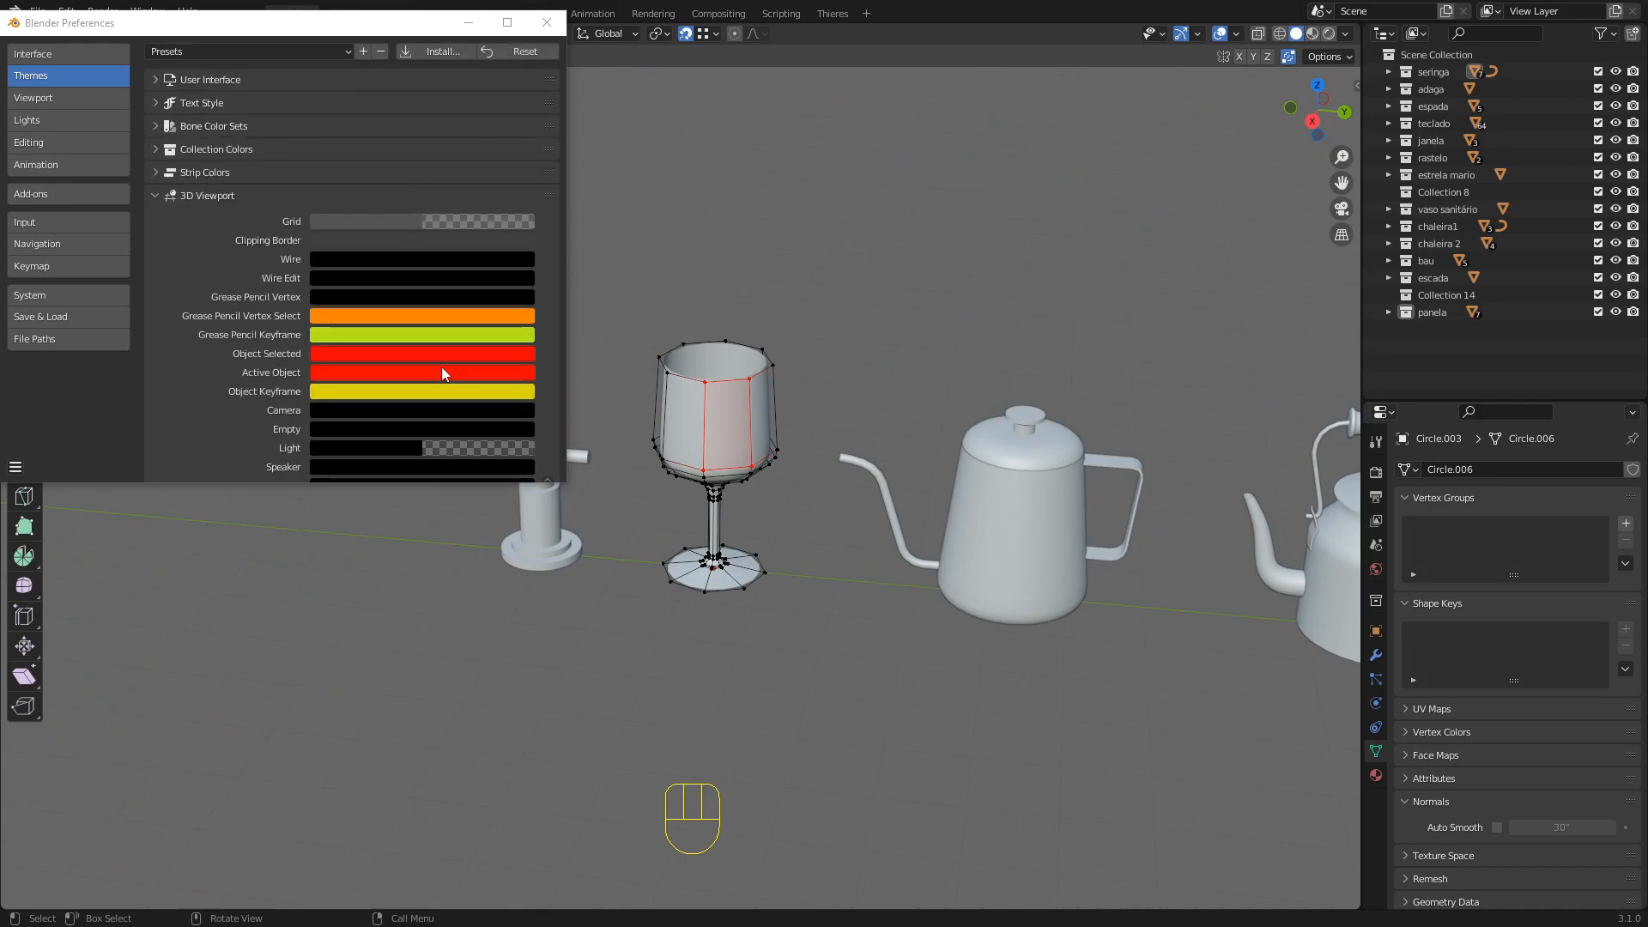
pyautogui.scroll(-3, 396, 316)
pyautogui.scroll(-5, 397, 301)
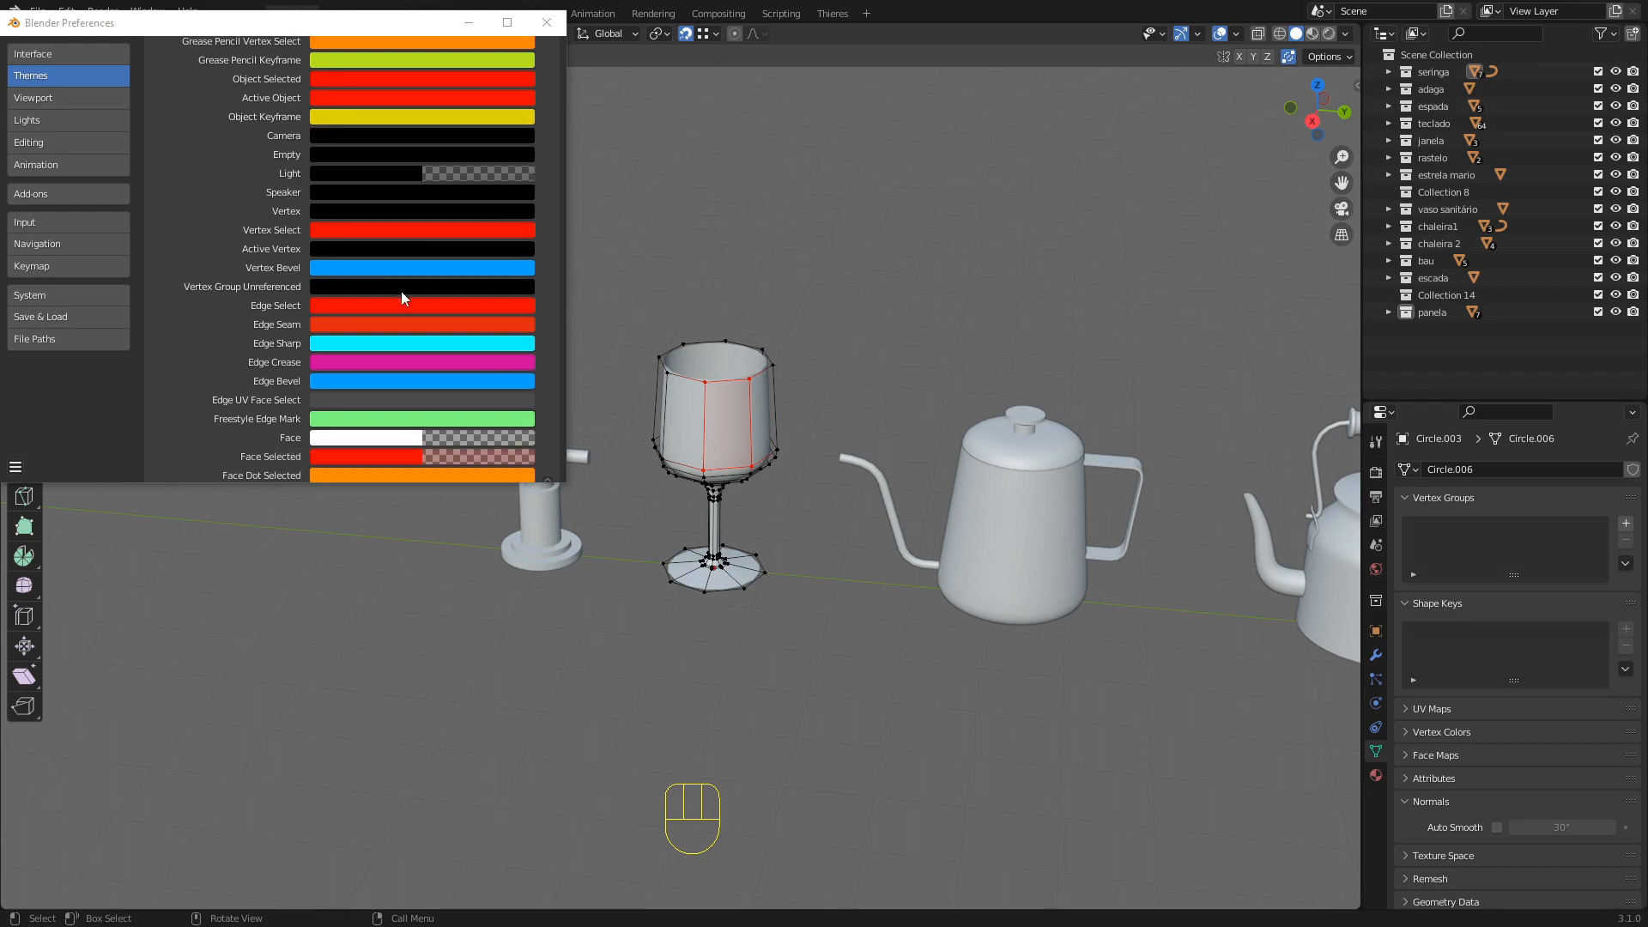
pyautogui.scroll(5, 400, 285)
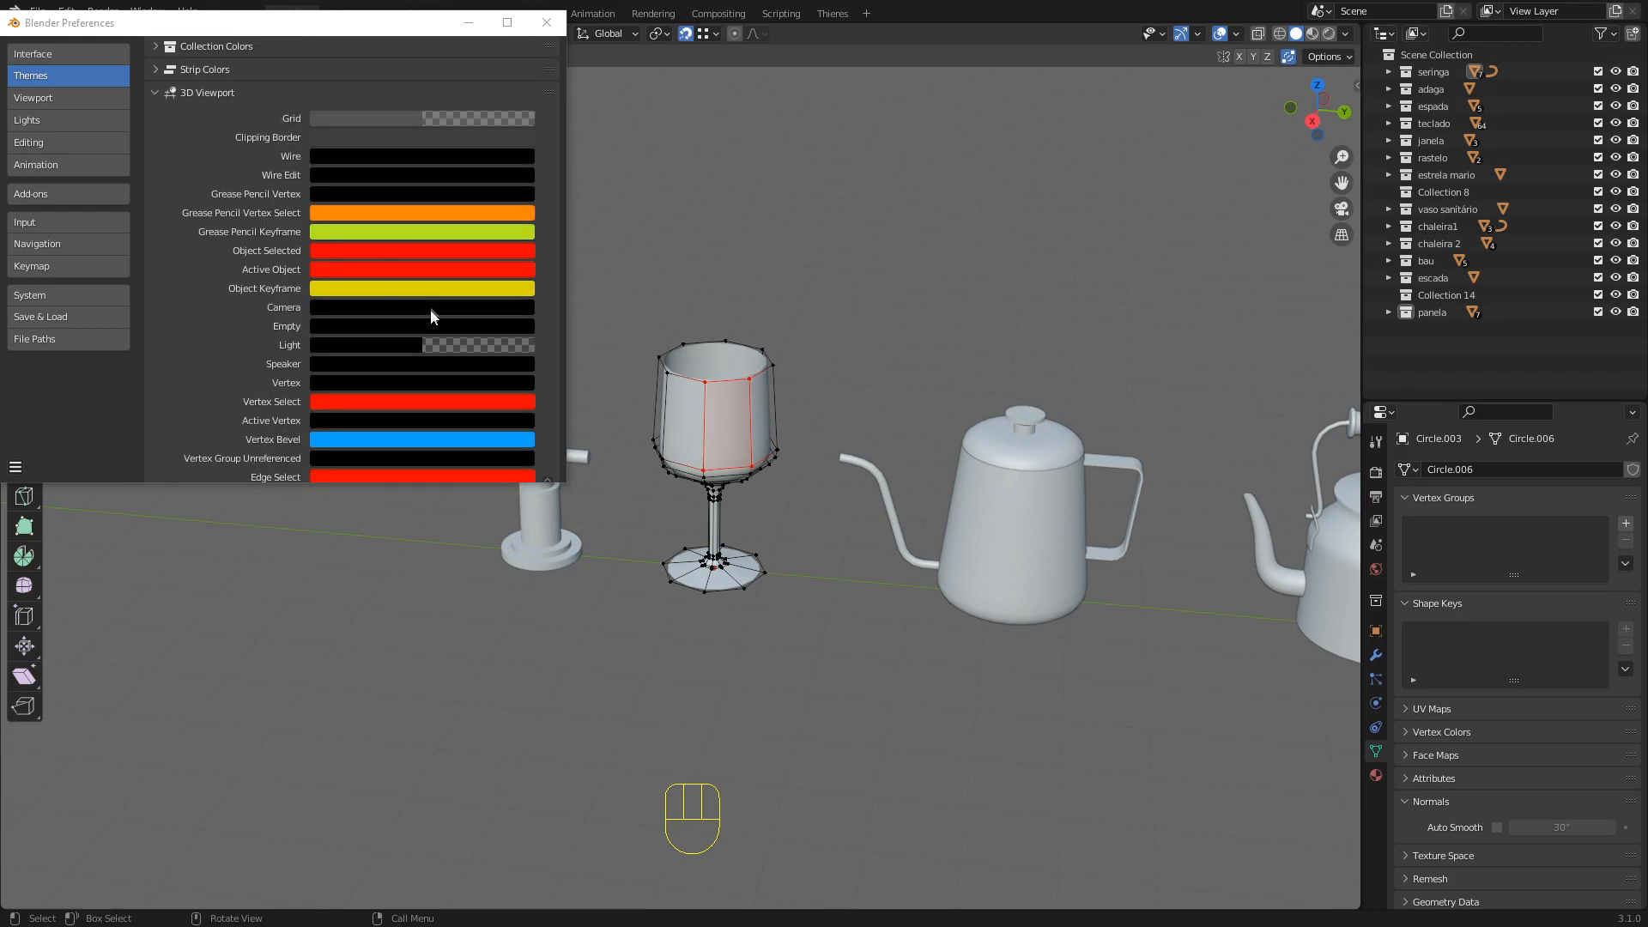
pyautogui.scroll(3, 414, 280)
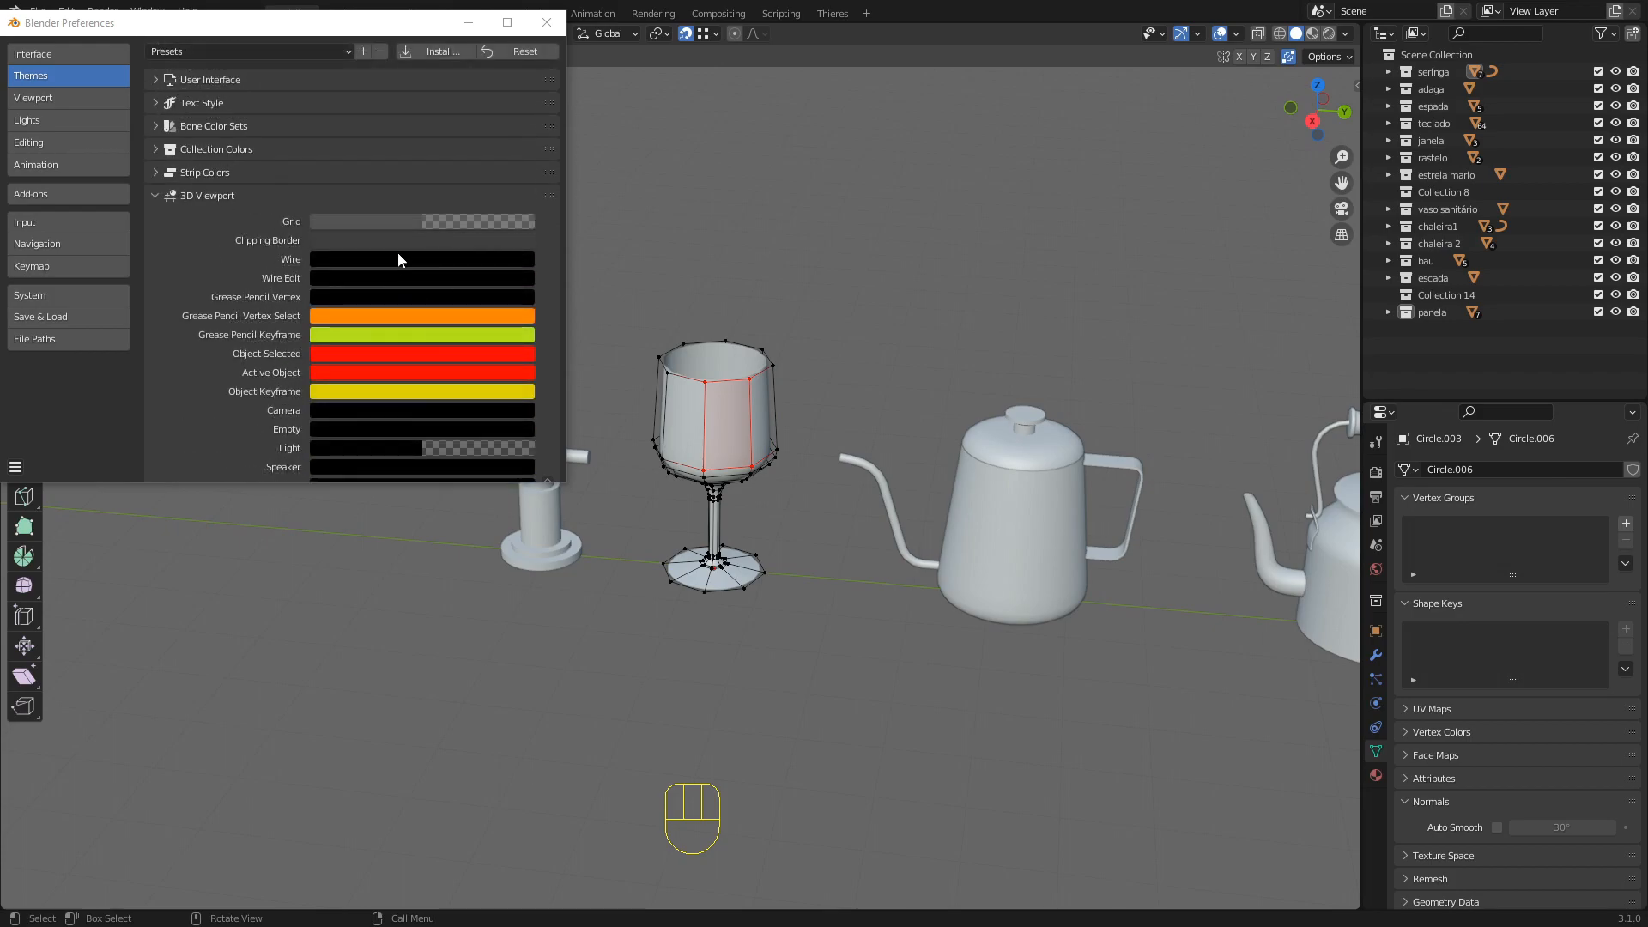
# Reset the theme to its default colors and examine the selected bowl face of the wine glass up close
pyautogui.click(521, 52)
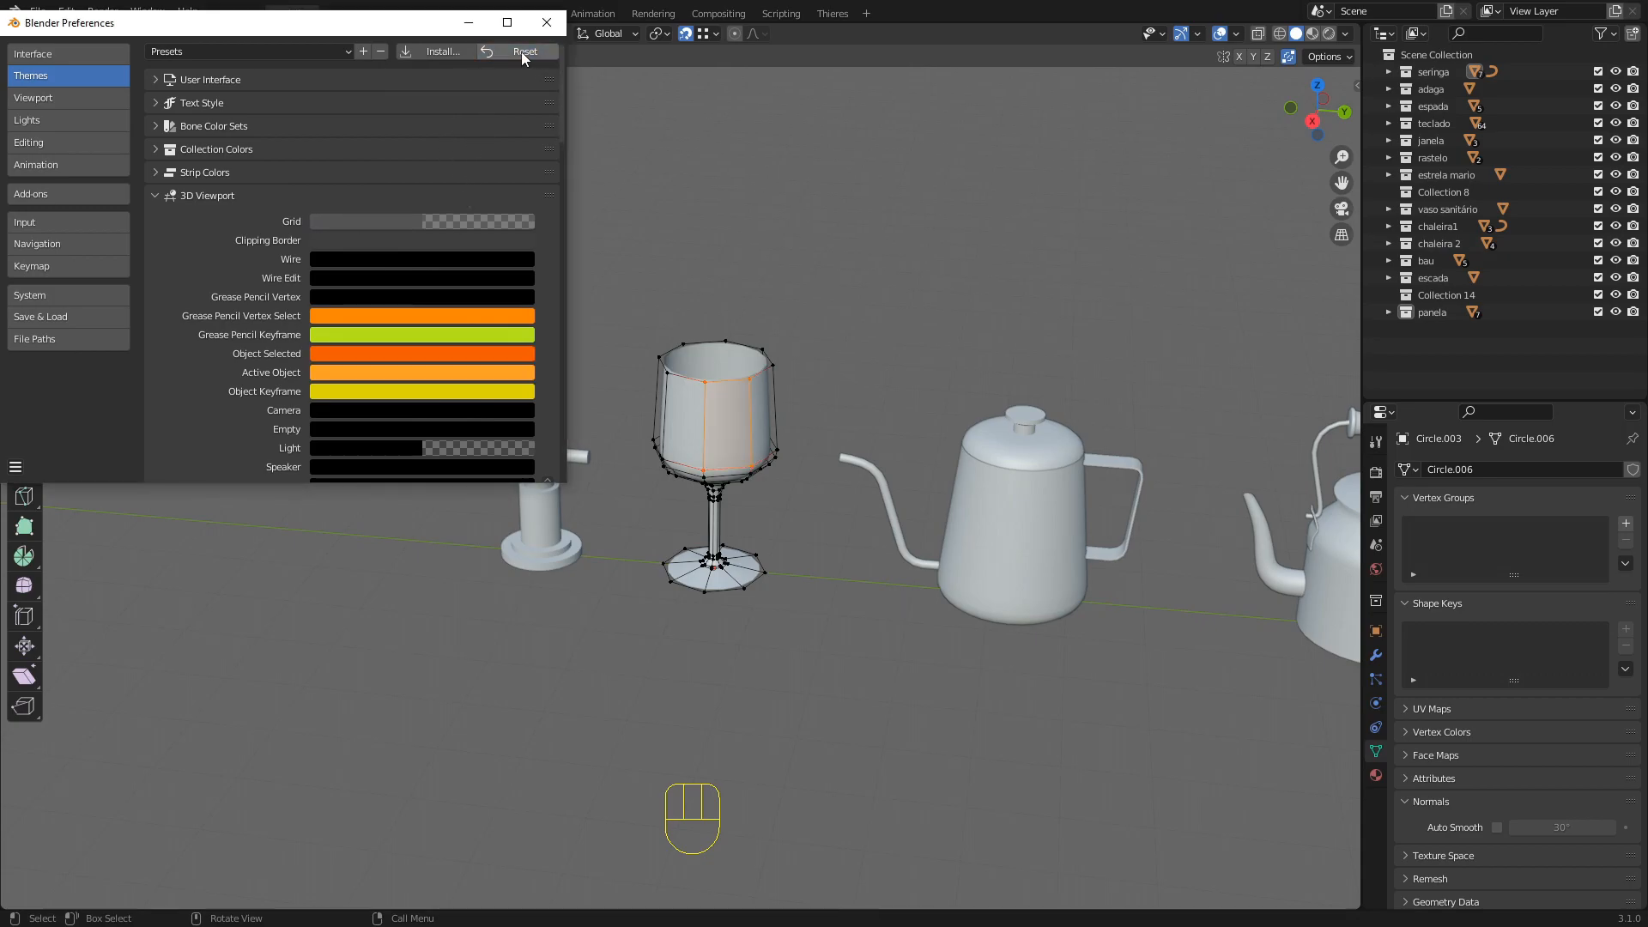
pyautogui.scroll(3, 738, 394)
pyautogui.scroll(3, 738, 393)
pyautogui.moveTo(803, 311); pyautogui.dragTo(776, 330, button='middle')
pyautogui.keyDown('shift'); pyautogui.moveTo(776, 298); pyautogui.dragTo(766, 356, button='middle'); pyautogui.keyUp('shift')
pyautogui.moveTo(786, 435); pyautogui.dragTo(890, 268, button='middle')
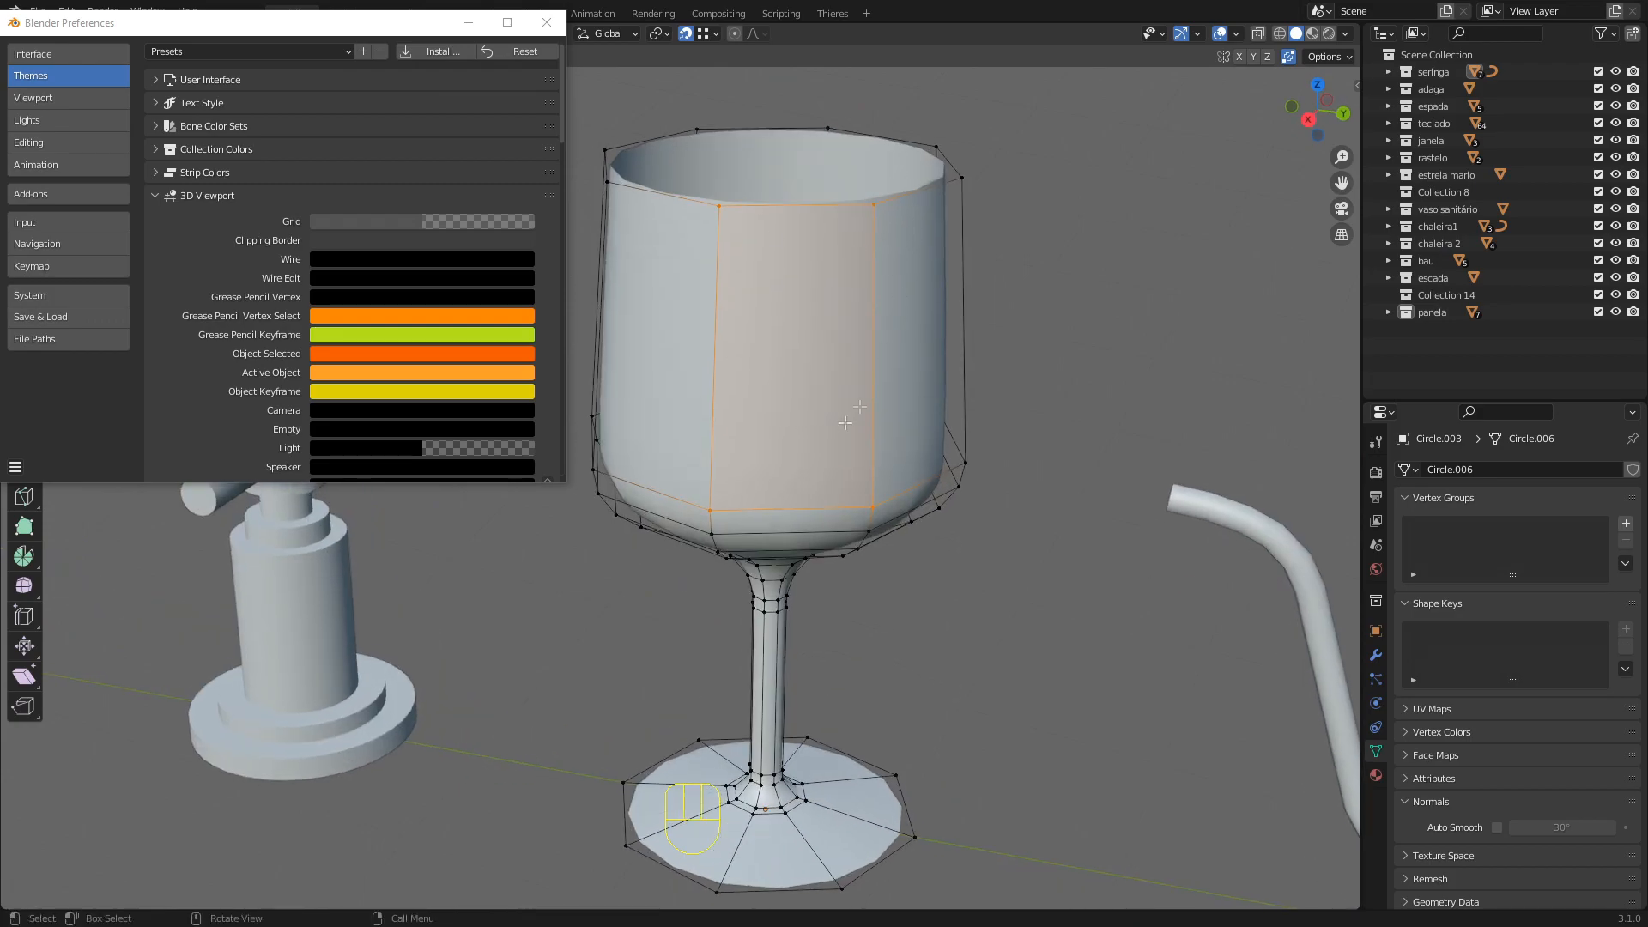
pyautogui.scroll(-4, 830, 426)
# Set the viewport shading color to Single and toggle the wine glass between Edit Mode and Object Mode
pyautogui.click(1345, 34)
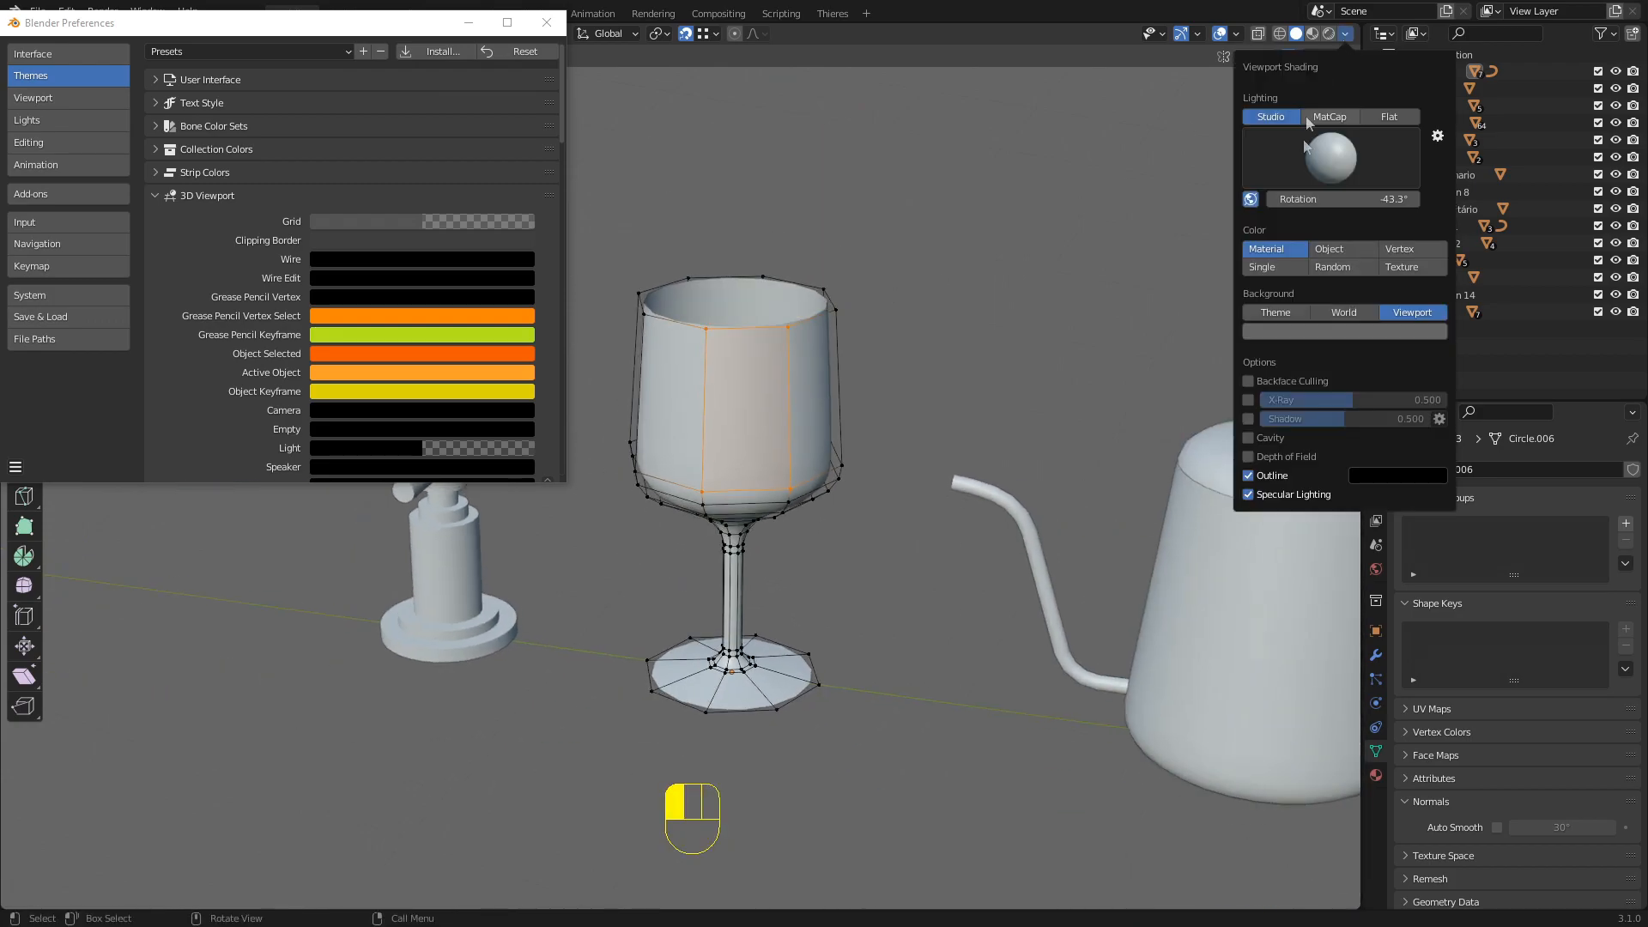
pyautogui.click(1276, 268)
pyautogui.scroll(3, 769, 375)
pyautogui.press('Tab')
pyautogui.press('Tab')
pyautogui.press('Tab')
pyautogui.moveTo(798, 338)
pyautogui.mouseDown(button='middle')
pyautogui.moveTo(858, 265)
pyautogui.moveTo(850, 240)
pyautogui.moveTo(810, 333)
pyautogui.mouseUp(button='middle')
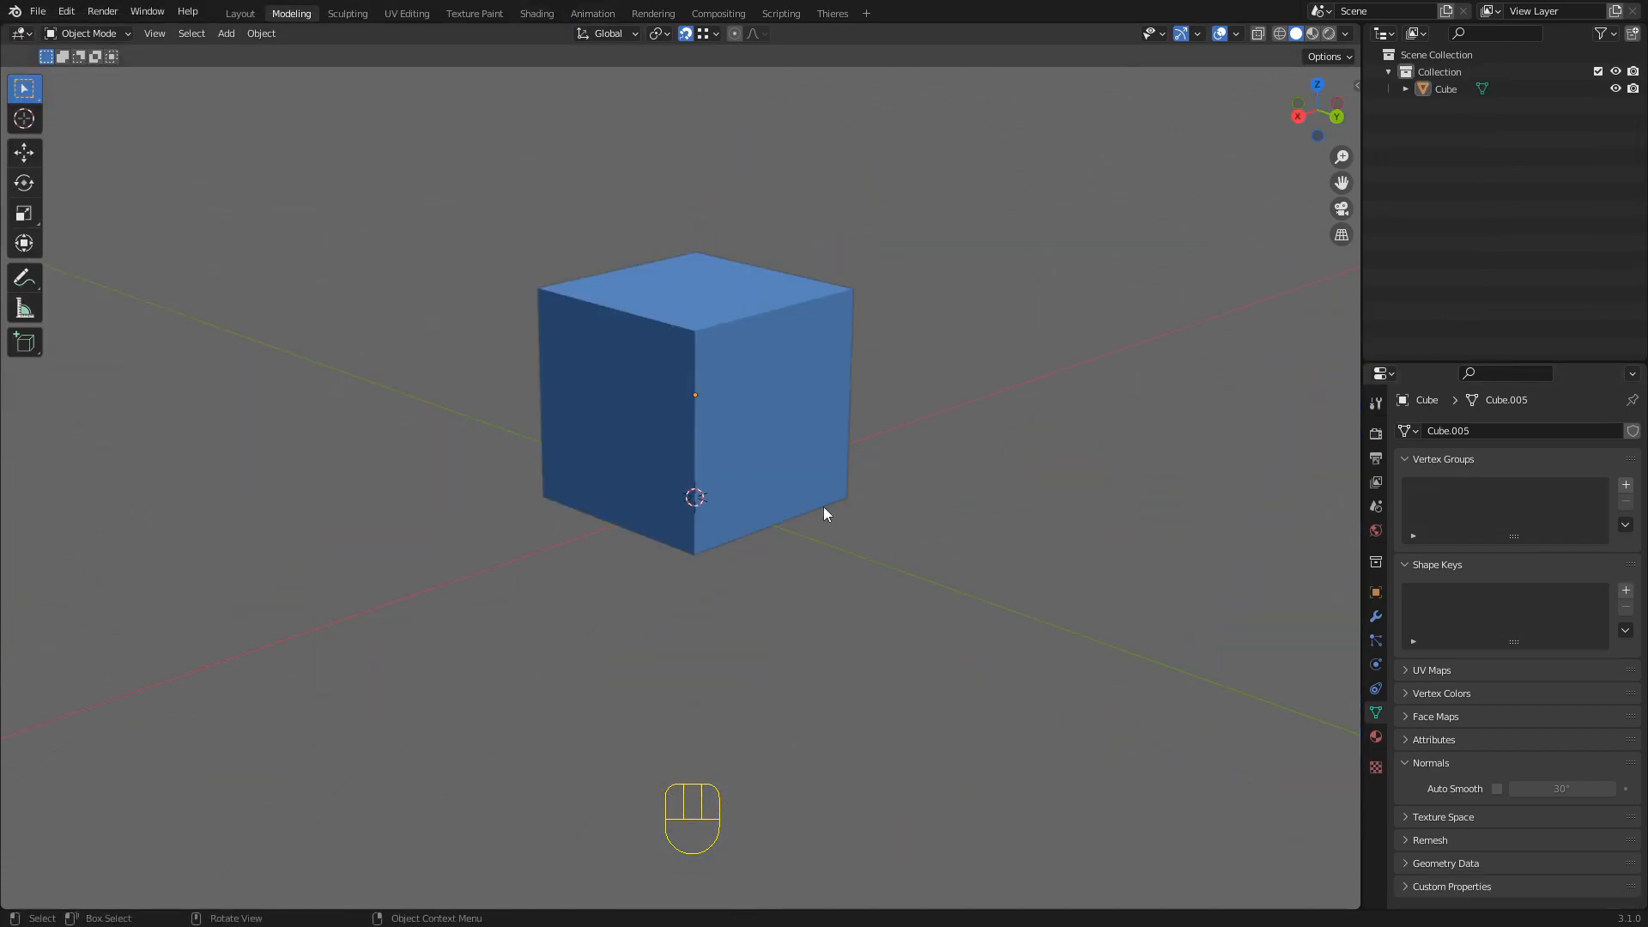
# Enter Edit Mode on the blue cube in vertex selection and select its nearest top corner vertex
pyautogui.moveTo(823, 506); pyautogui.dragTo(798, 436, button='middle')
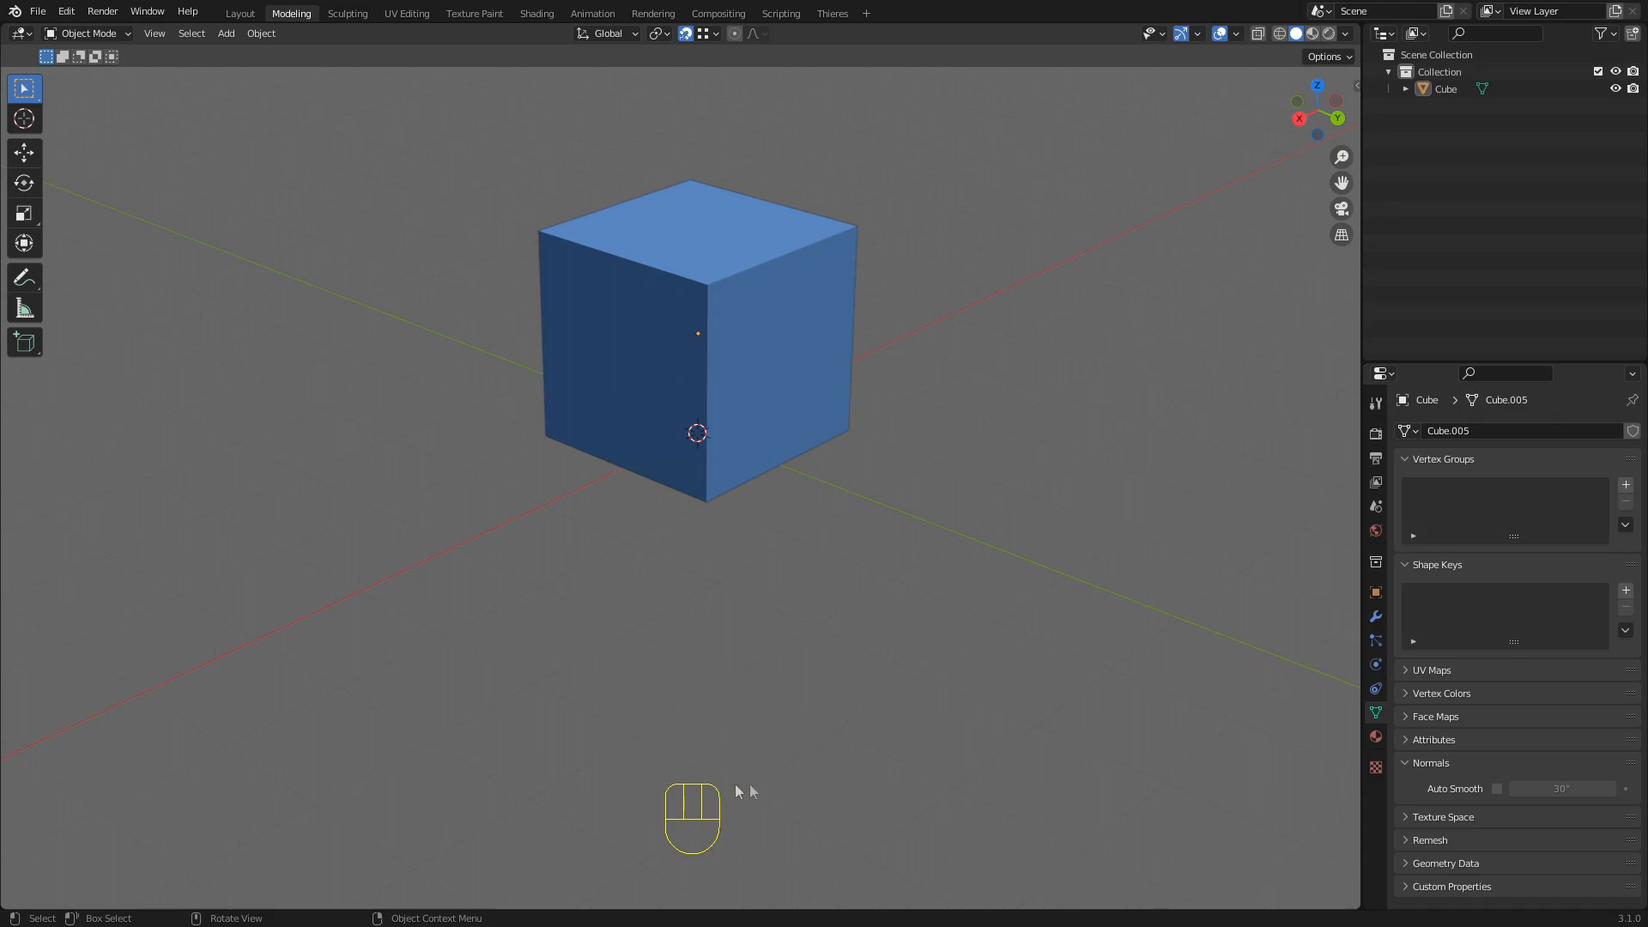
pyautogui.moveTo(682, 790)
pyautogui.mouseDown(button='middle')
pyautogui.moveTo(662, 810)
pyautogui.moveTo(695, 765)
pyautogui.mouseUp(button='middle')
pyautogui.moveTo(700, 858); pyautogui.dragTo(761, 442, button='middle')
pyautogui.click(761, 441)
pyautogui.moveTo(839, 501); pyautogui.dragTo(752, 347, button='middle')
pyautogui.press('Tab')
pyautogui.press('1')
pyautogui.click(683, 261)
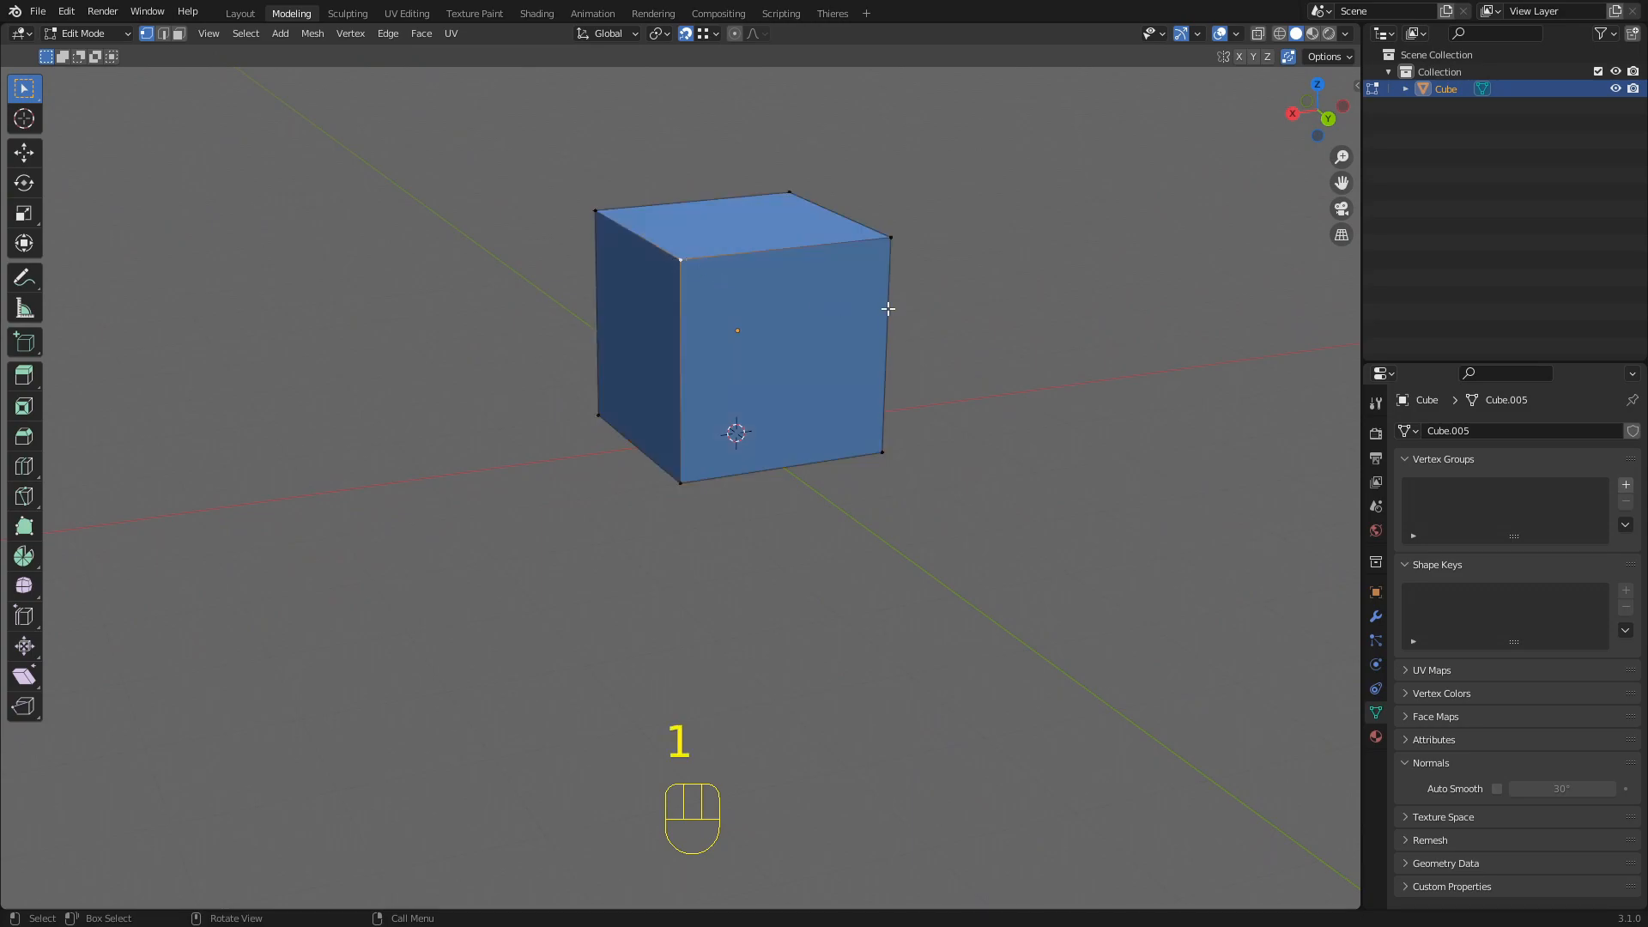
# Try scaling a single top corner vertex of the cube, and select the adjacent top corner vertex
pyautogui.moveTo(869, 306); pyautogui.dragTo(817, 296, button='middle')
pyautogui.click(831, 270)
pyautogui.click(798, 208)
pyautogui.moveTo(728, 371); pyautogui.dragTo(632, 333, button='middle')
pyautogui.click(631, 334)
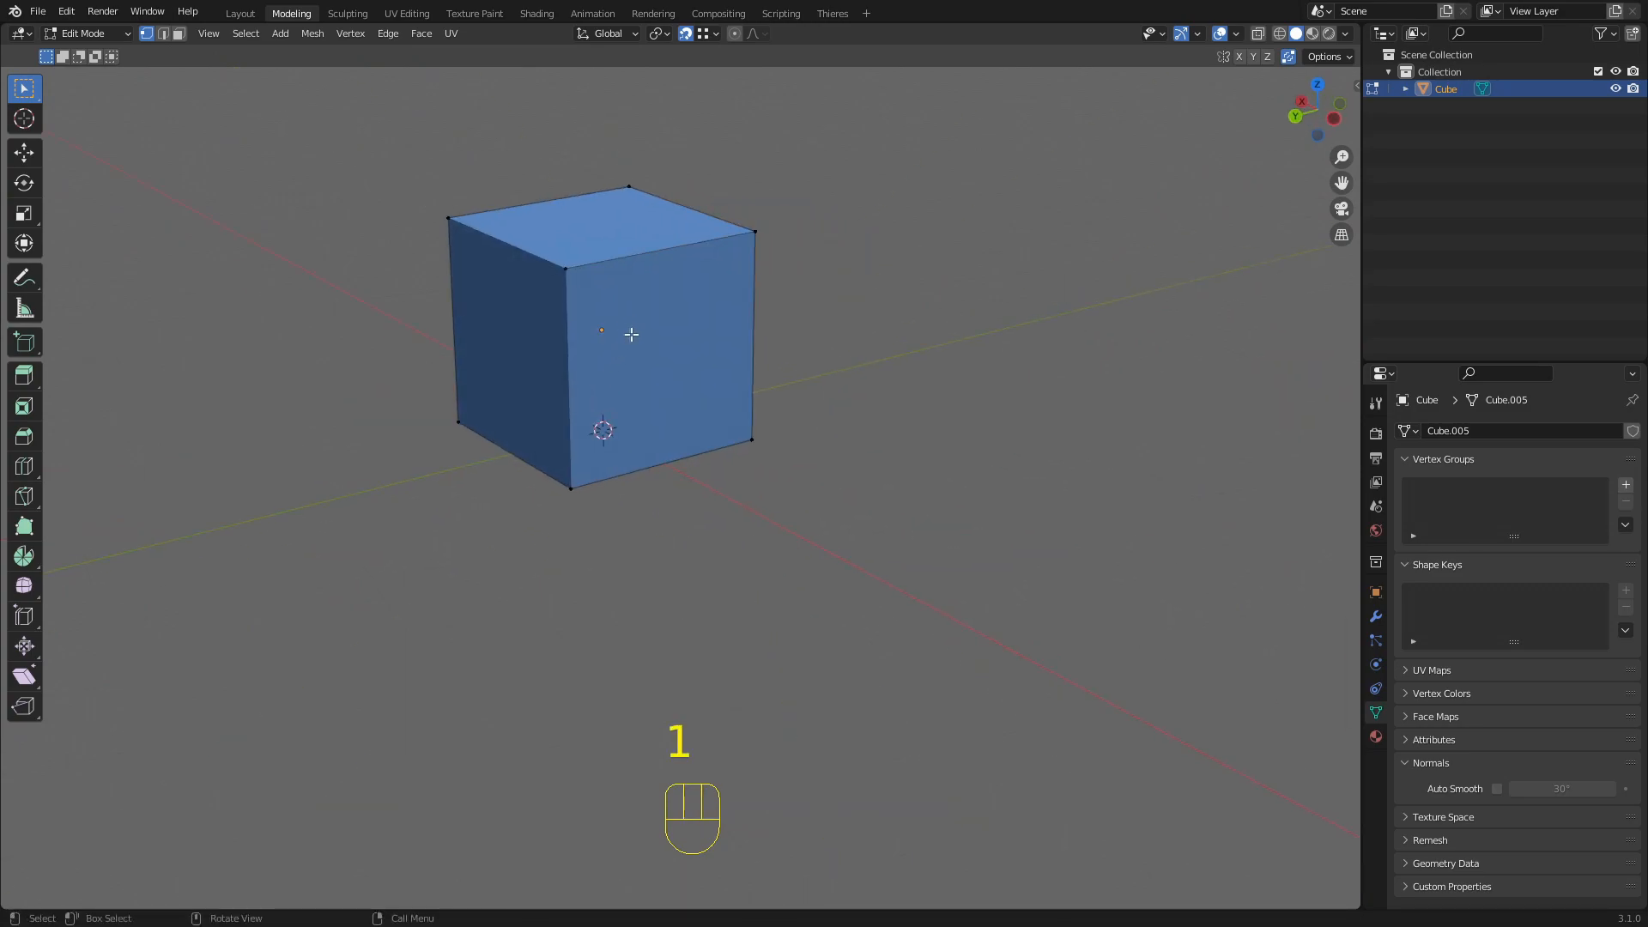
pyautogui.click(554, 261)
pyautogui.press('s')
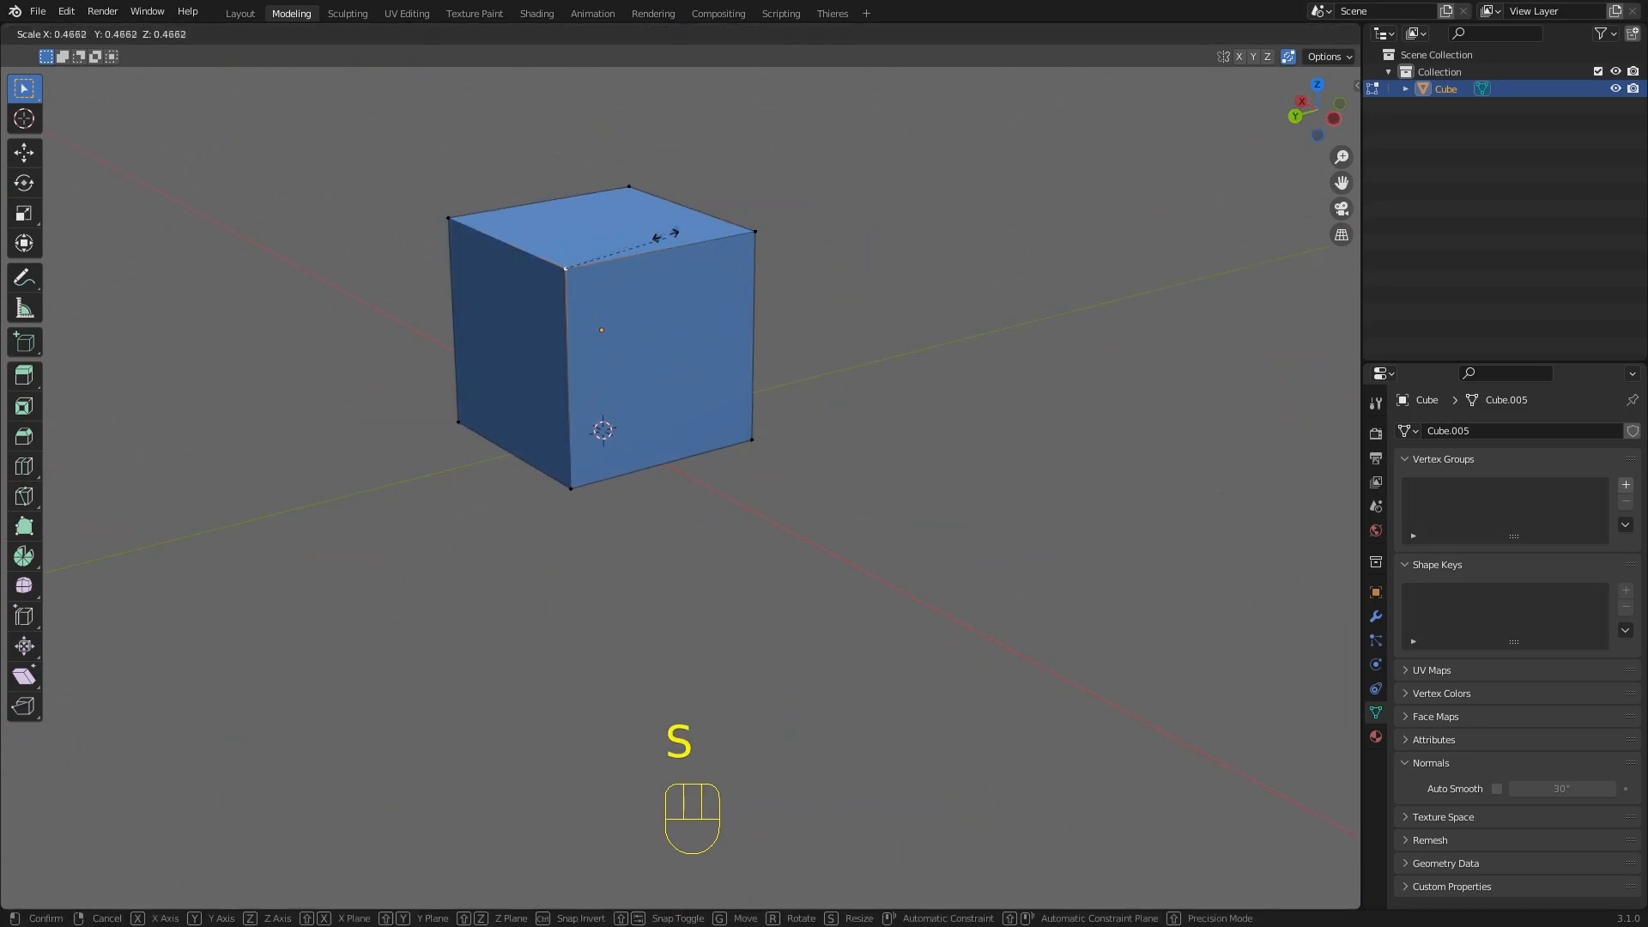
pyautogui.press('Escape')
pyautogui.click(752, 225)
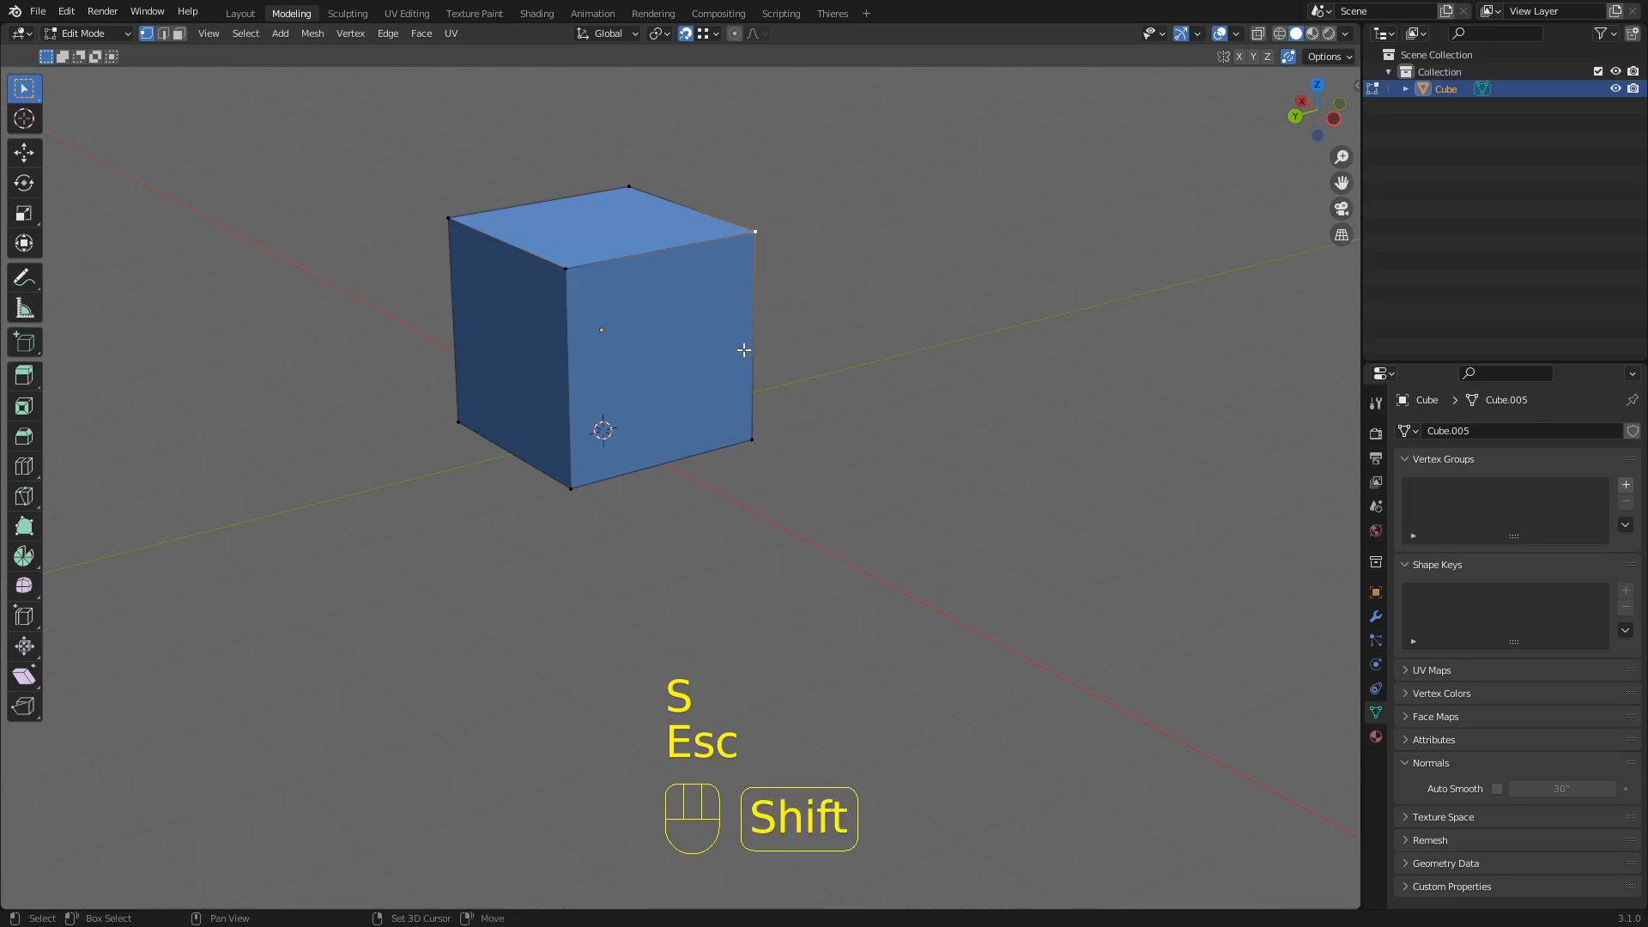
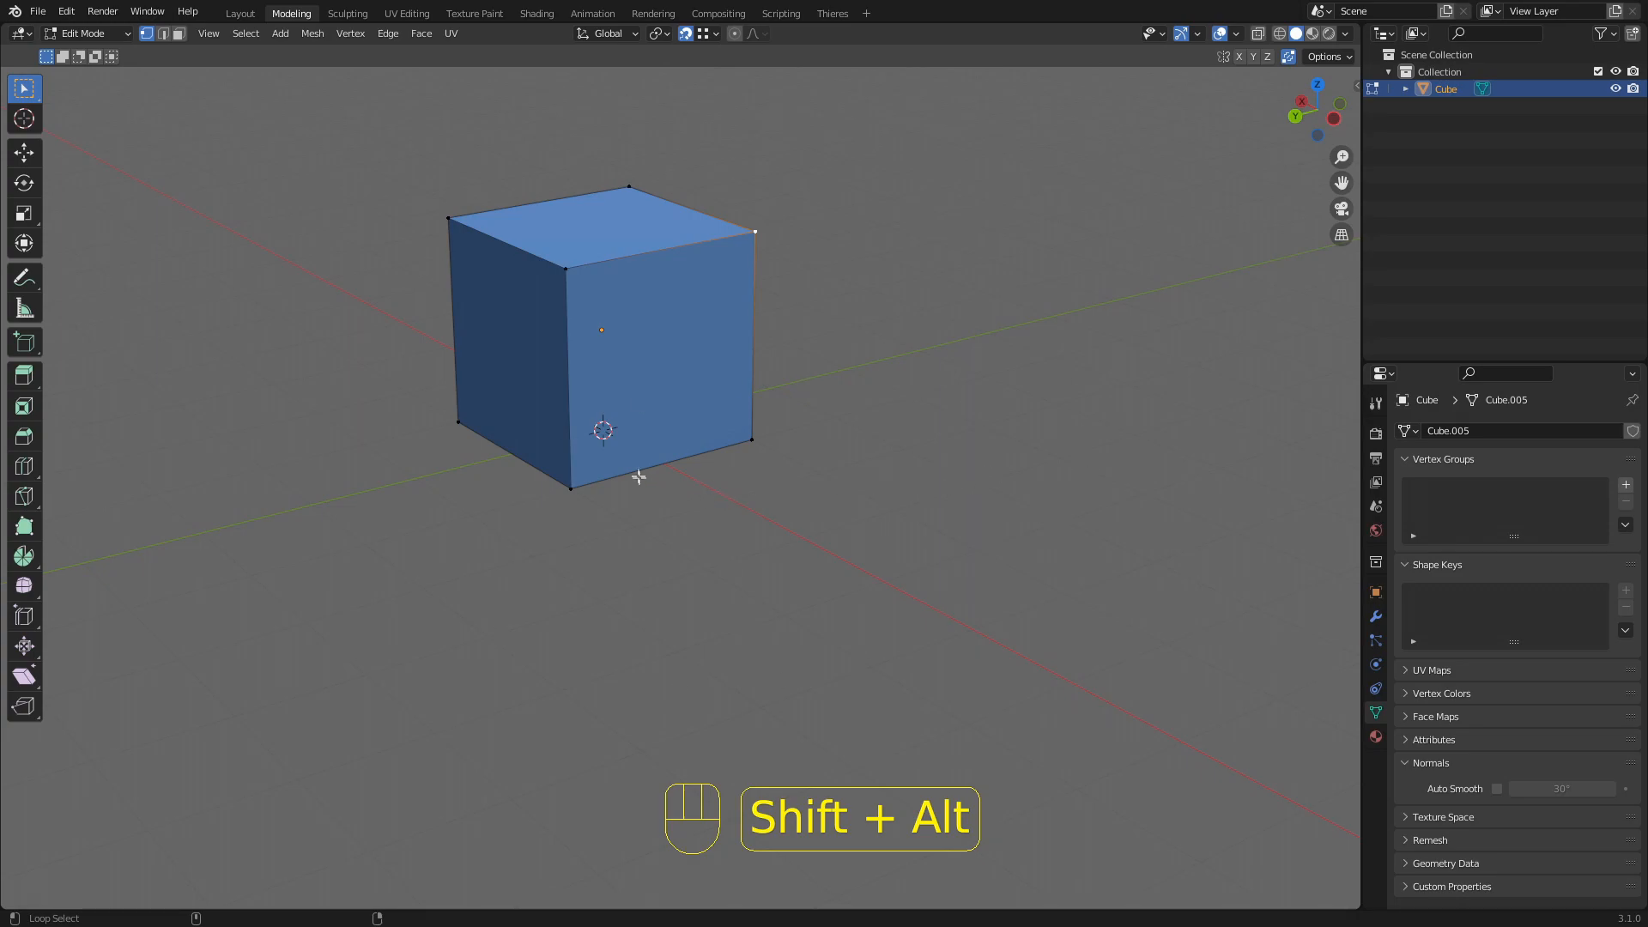
# Set the Screencast Keys overlay offset to X 1098 and Y 72, and test it with a modifier combination
pyautogui.moveTo(626, 586); pyautogui.dragTo(650, 545, button='middle')
pyautogui.keyDown('shift'); pyautogui.moveTo(650, 545); pyautogui.dragTo(703, 606, button='middle'); pyautogui.keyUp('shift')
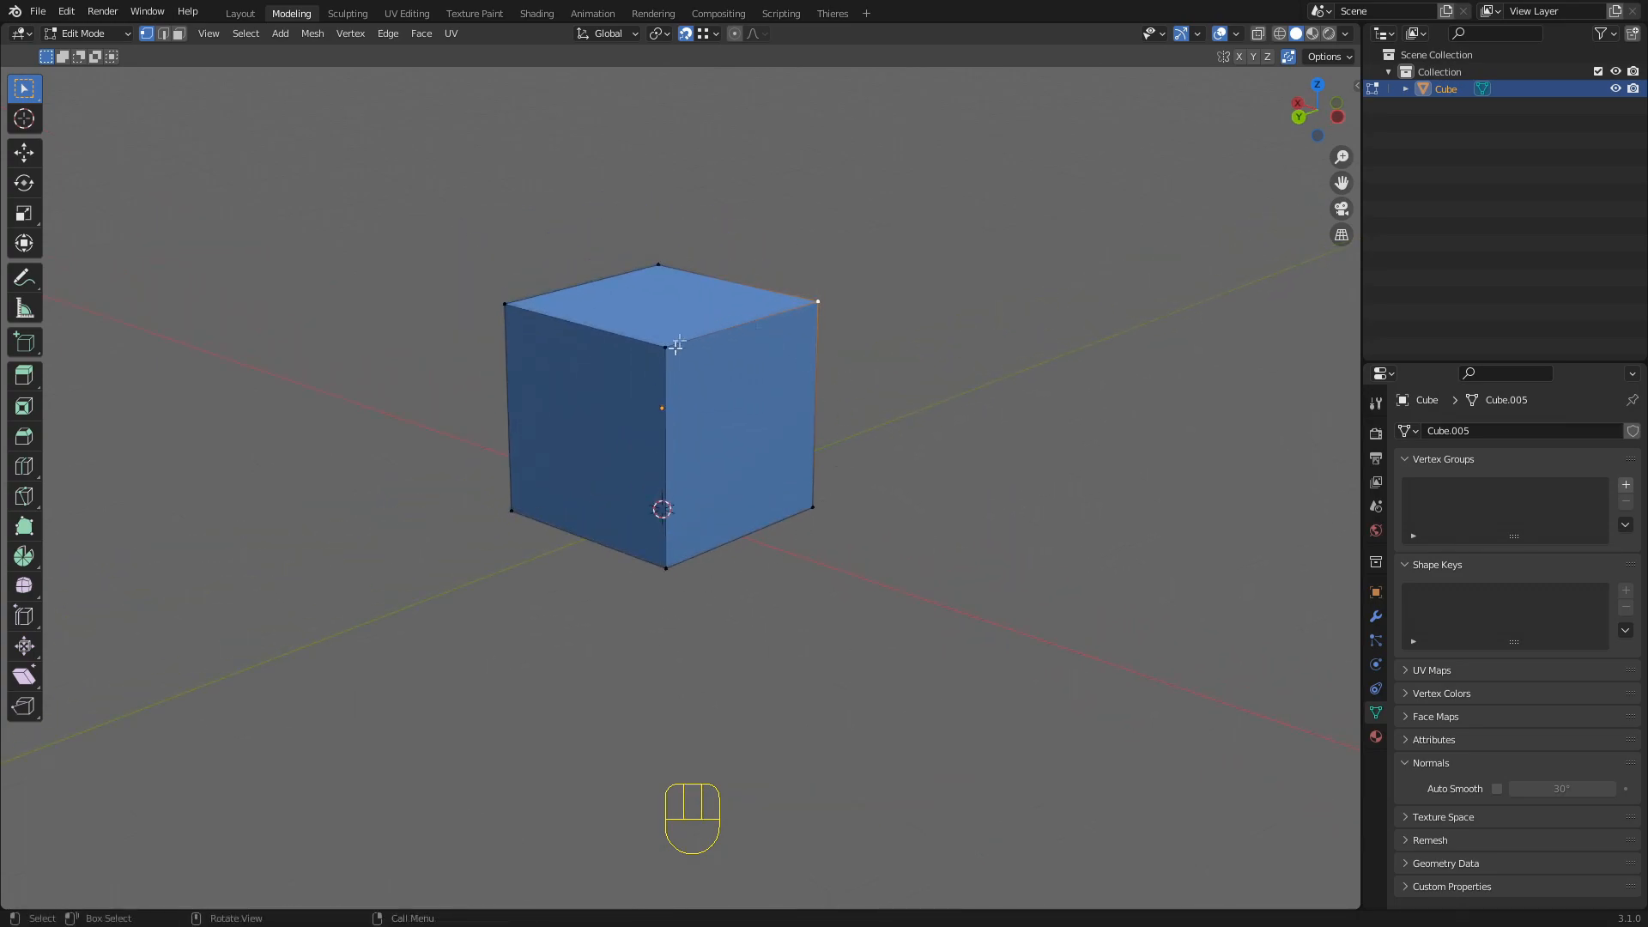
pyautogui.scroll(1, 684, 381)
pyautogui.keyDown('shift'); pyautogui.moveTo(684, 435); pyautogui.dragTo(725, 406, button='middle'); pyautogui.keyUp('shift')
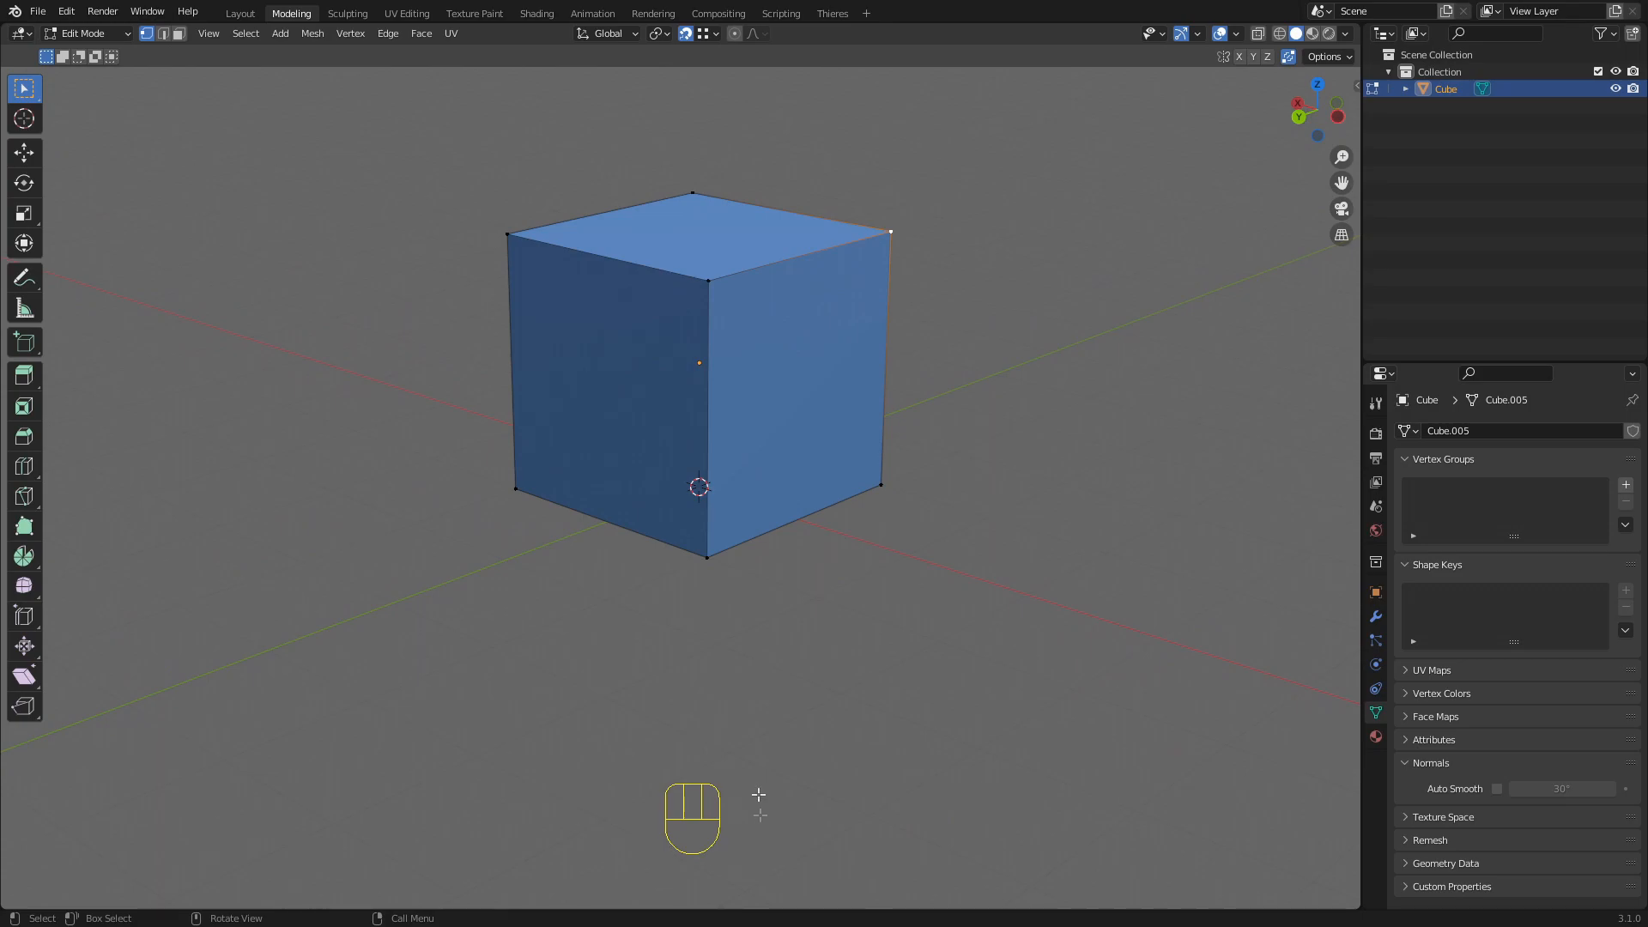
pyautogui.click(1356, 85)
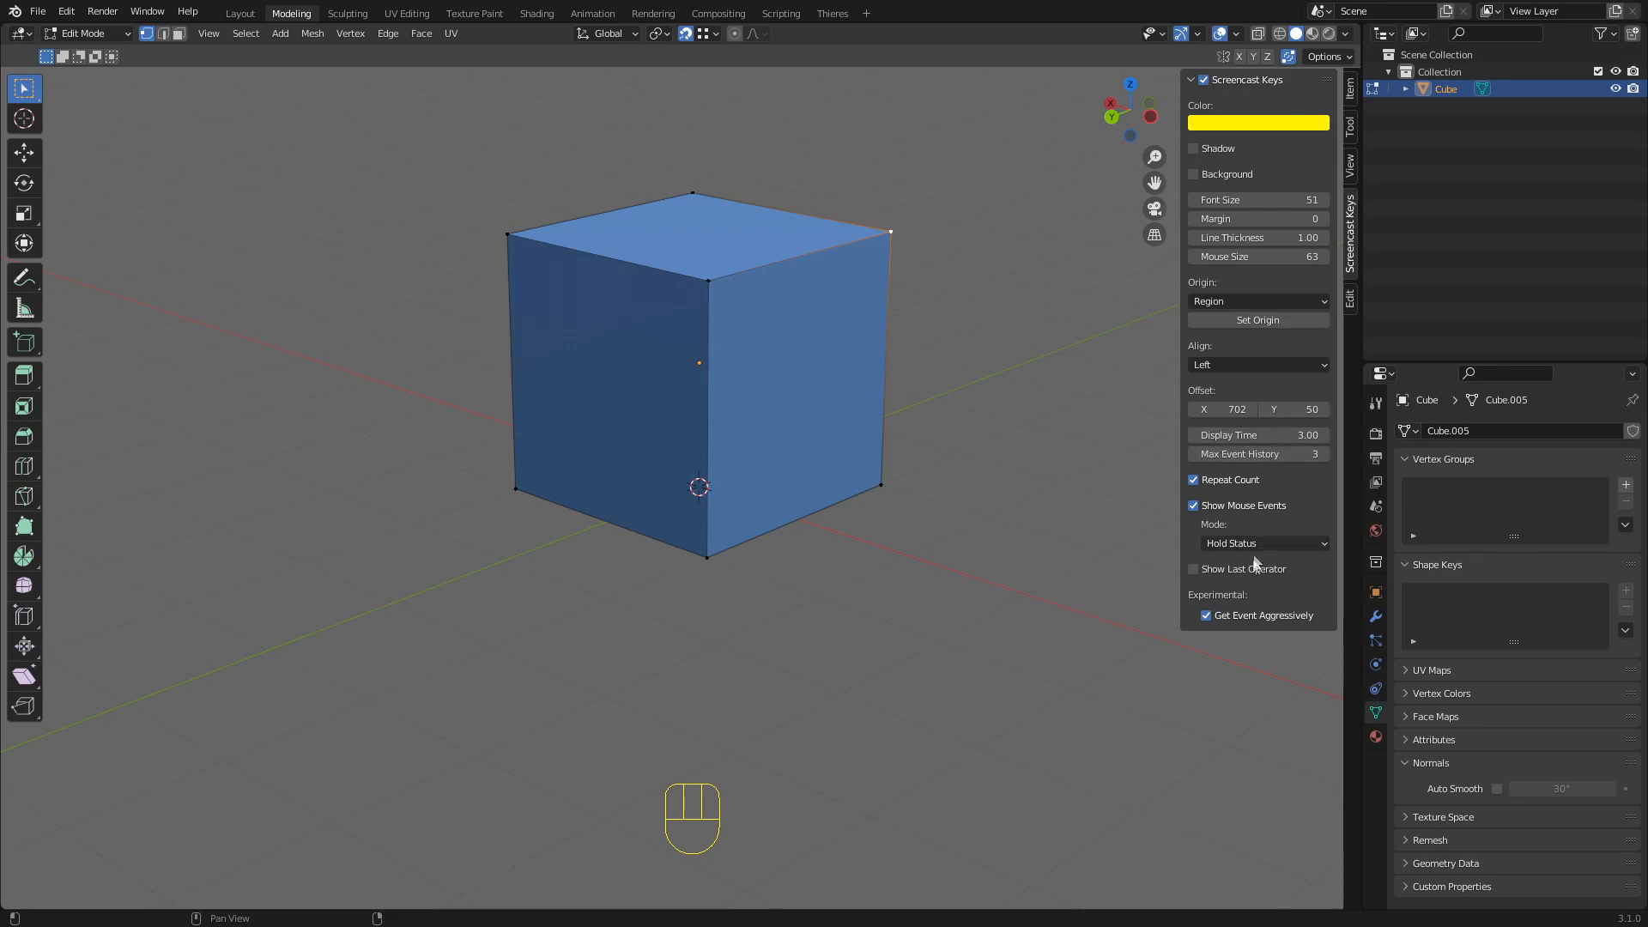
pyautogui.moveTo(1283, 409); pyautogui.dragTo(1406, 409)
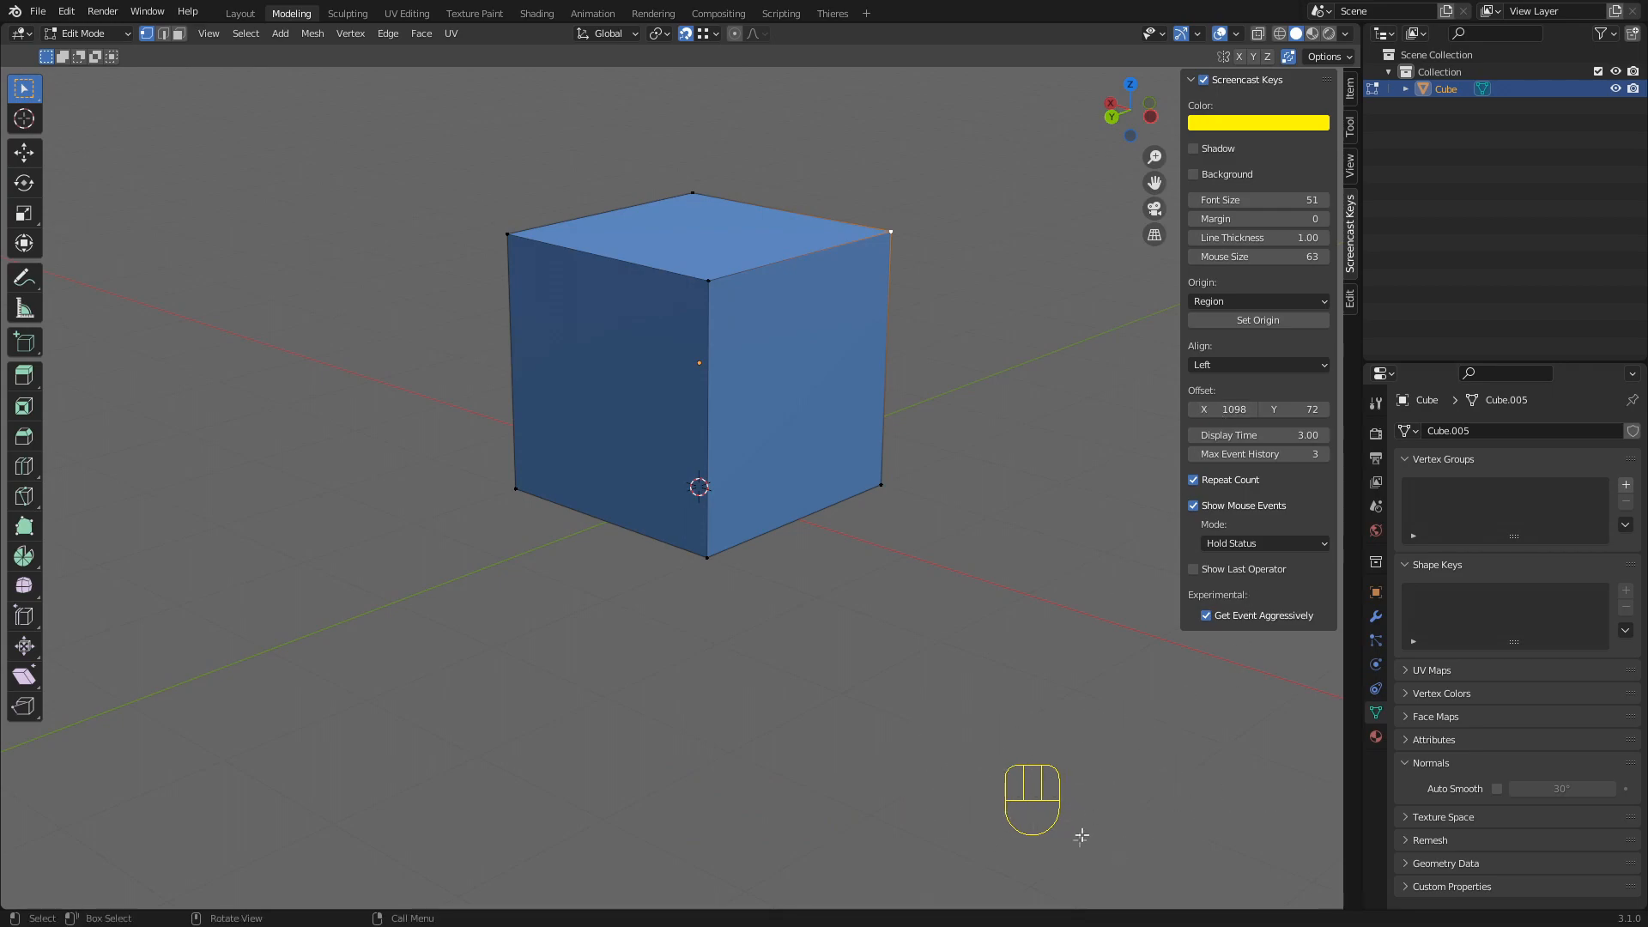
pyautogui.hotkey('shift', 'alt')
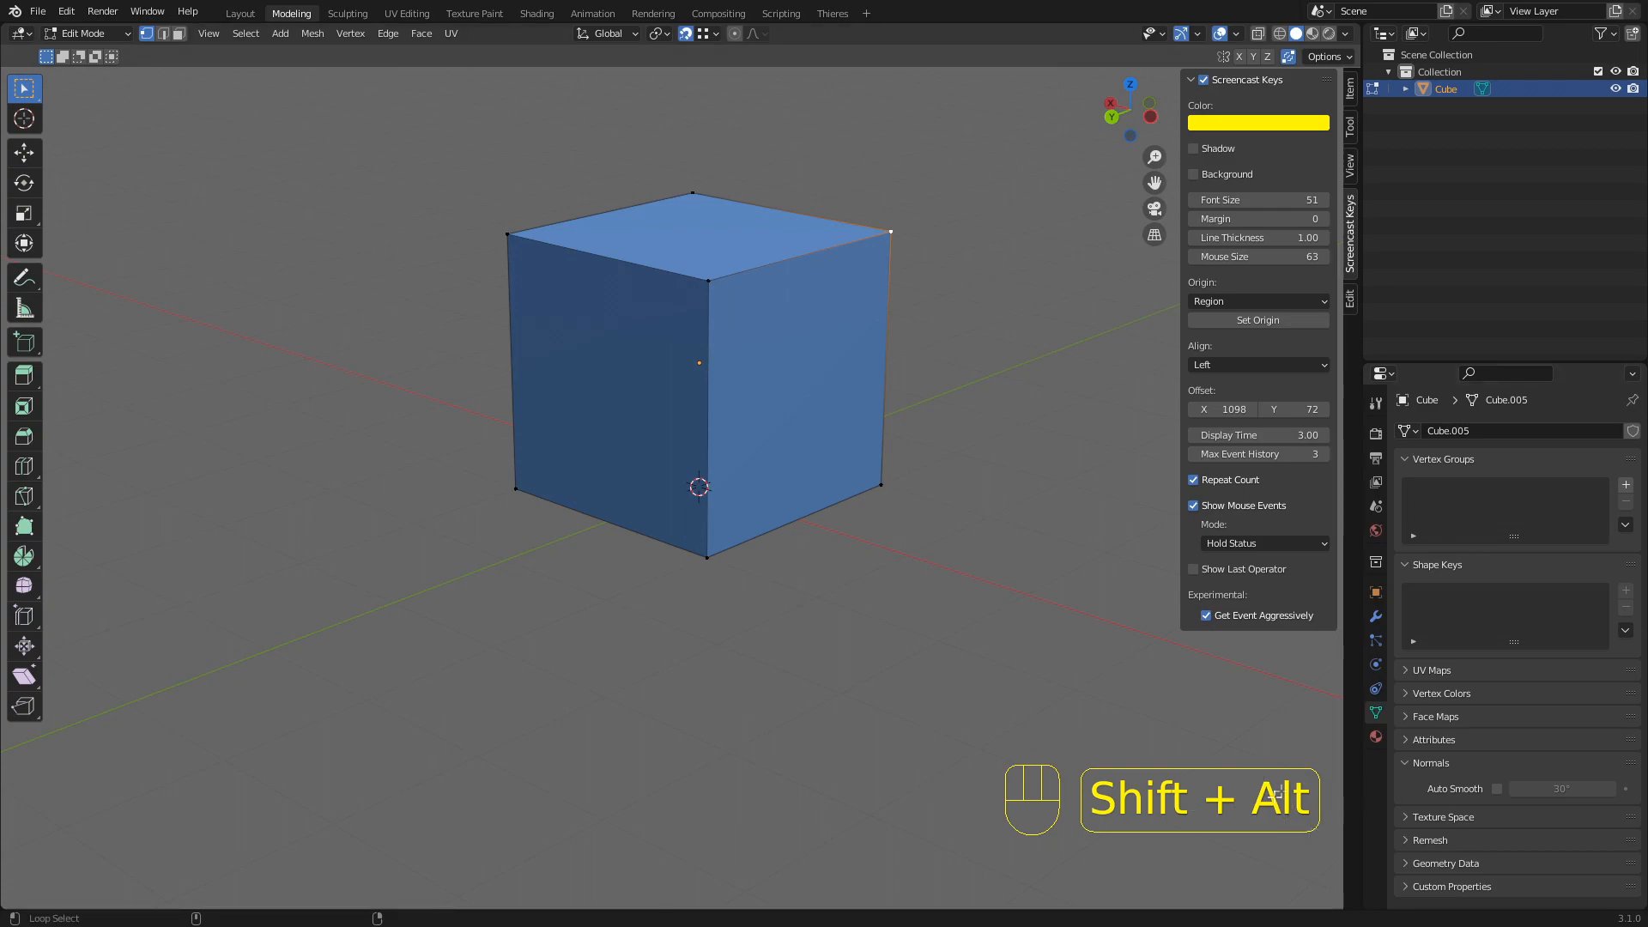
# Set the Screencast Keys overlay's X offset to 706, test the modifier display, and hide its settings
pyautogui.moveTo(1234, 409); pyautogui.dragTo(1238, 412)
pyautogui.hotkey('shift', 'alt')
pyautogui.press('shift')
pyautogui.hotkey('shift', 'alt')
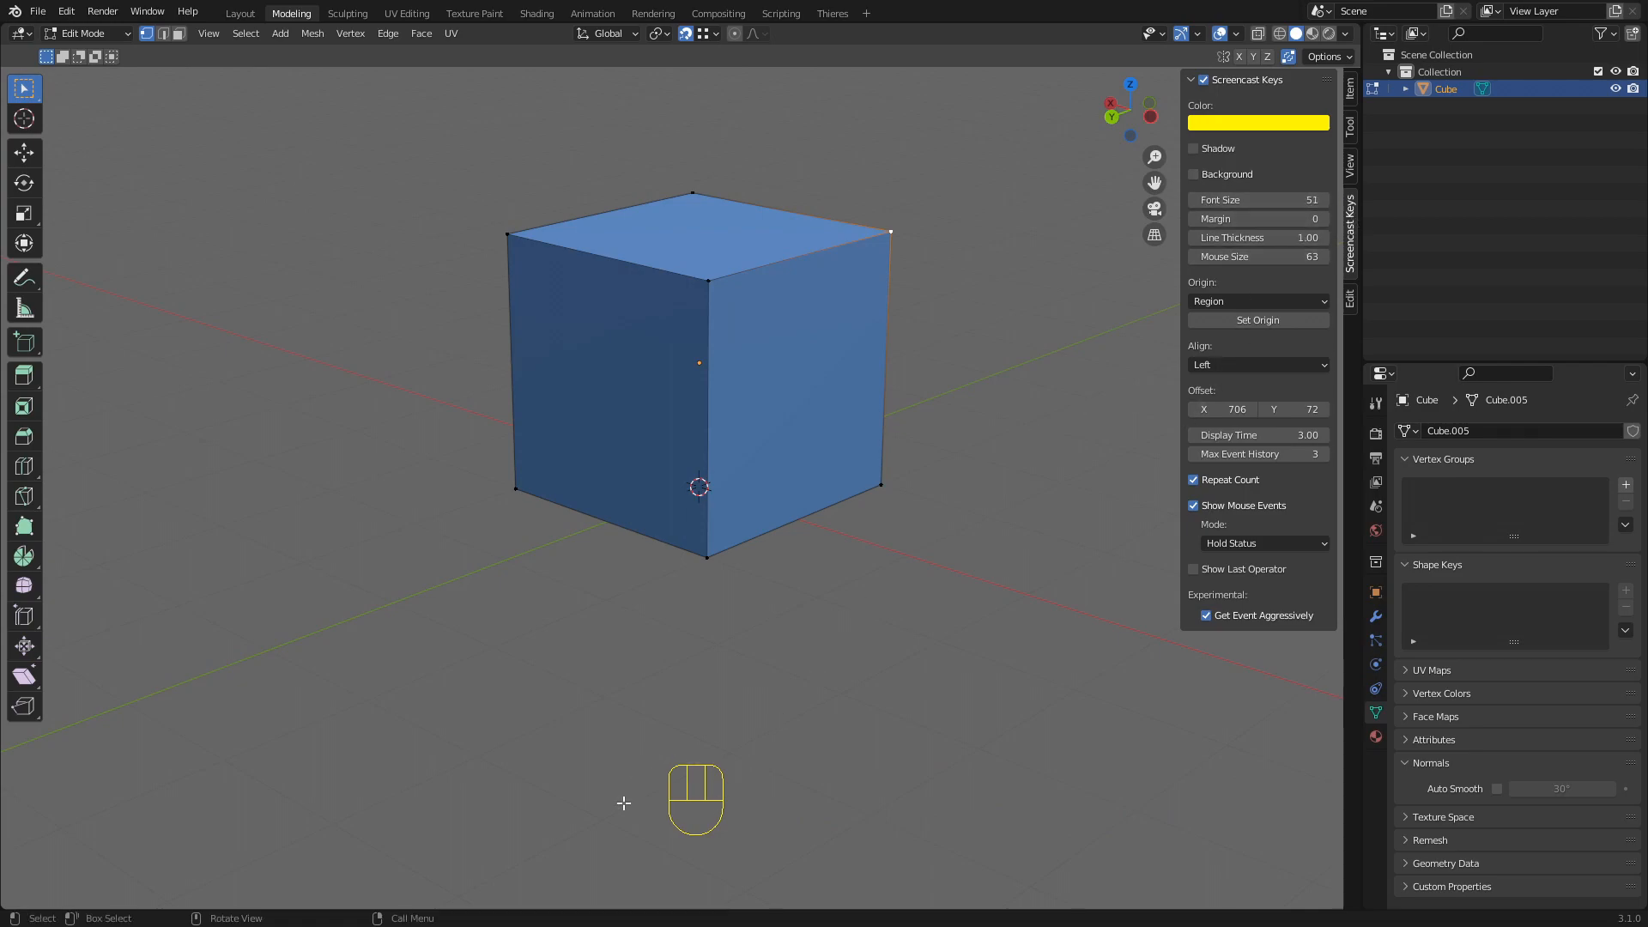
pyautogui.click(1192, 79)
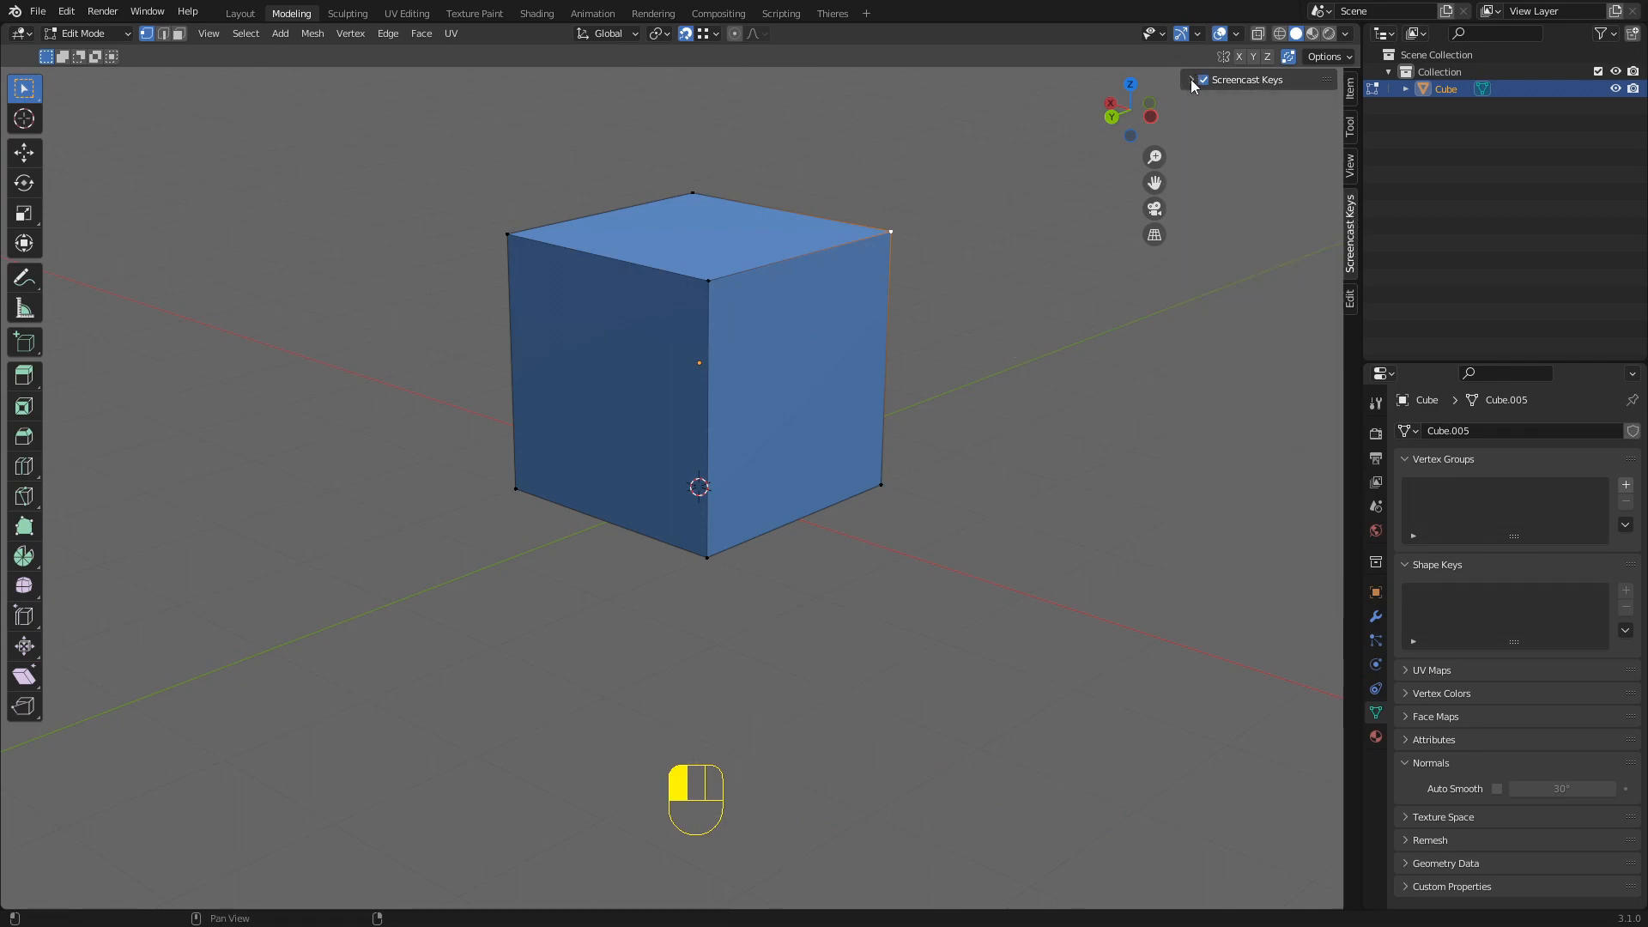
pyautogui.press('n')
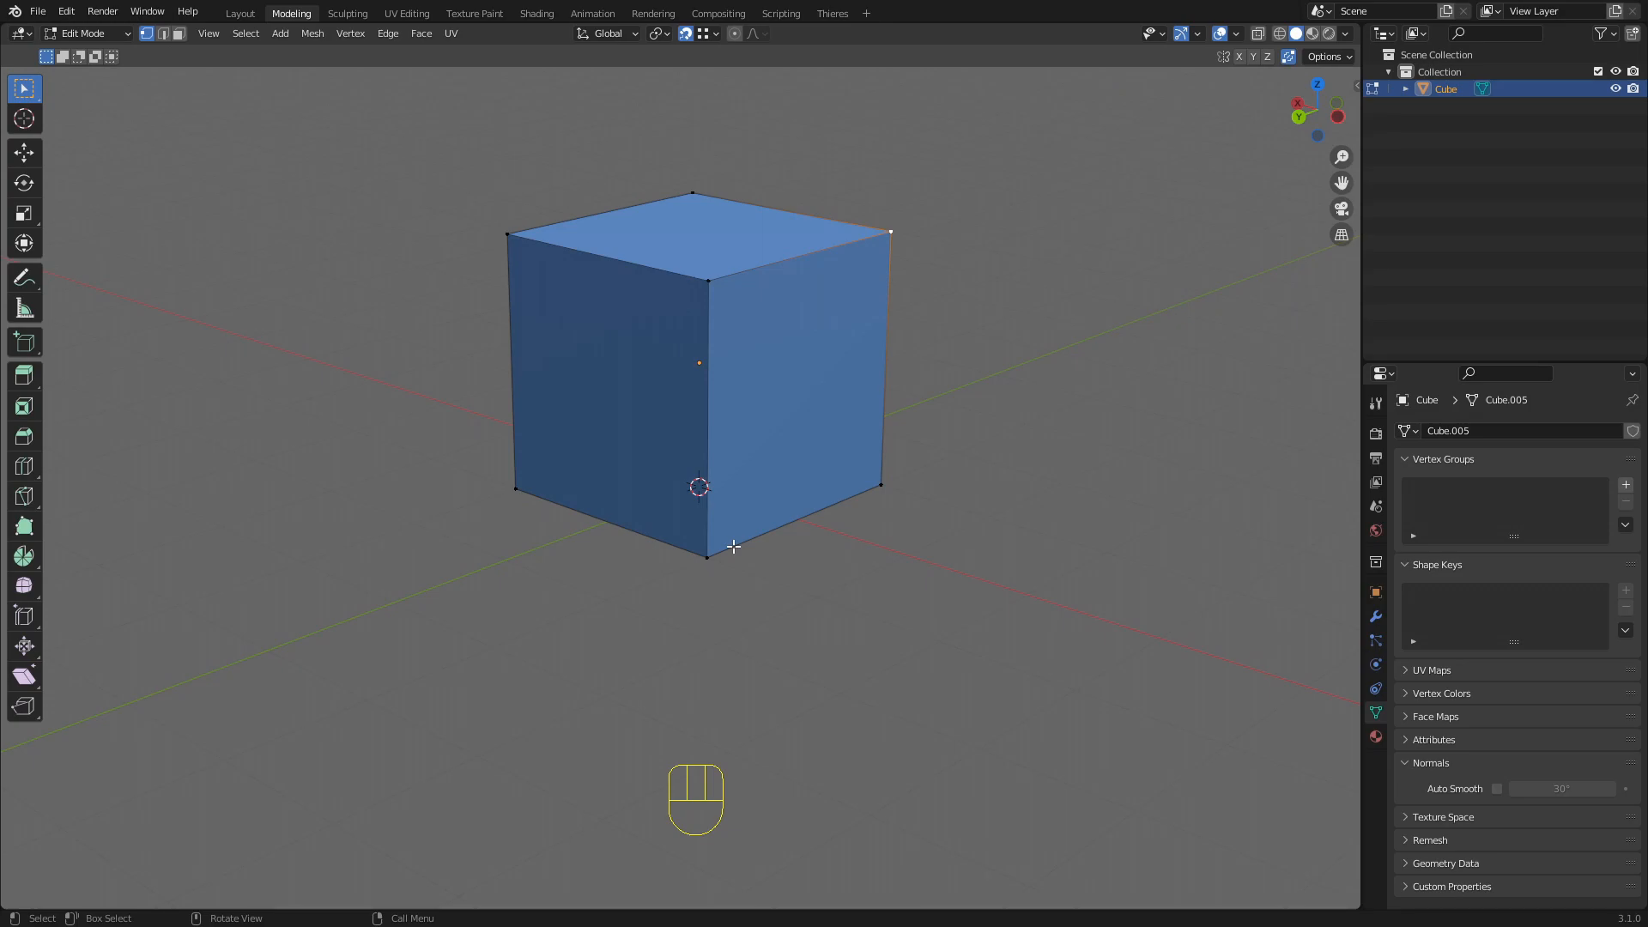
# Deselect the cube in Object Mode and bring up the Add-ons section of the Preferences
pyautogui.press('Tab')
pyautogui.click(981, 438)
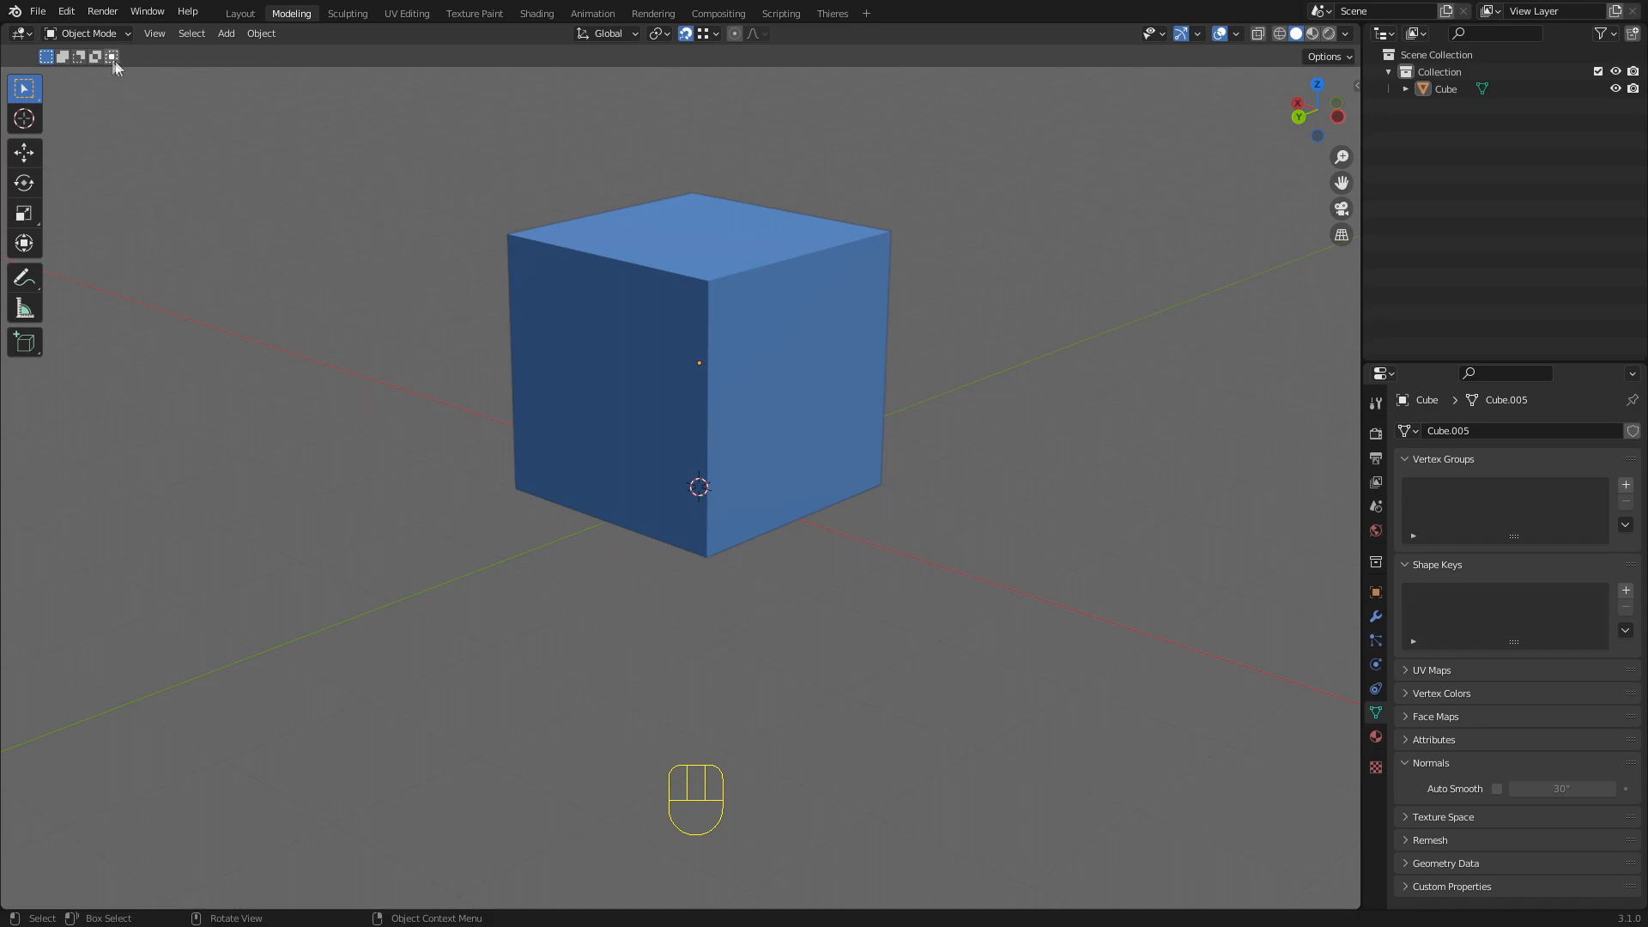
pyautogui.click(37, 11)
pyautogui.moveTo(62, 16)
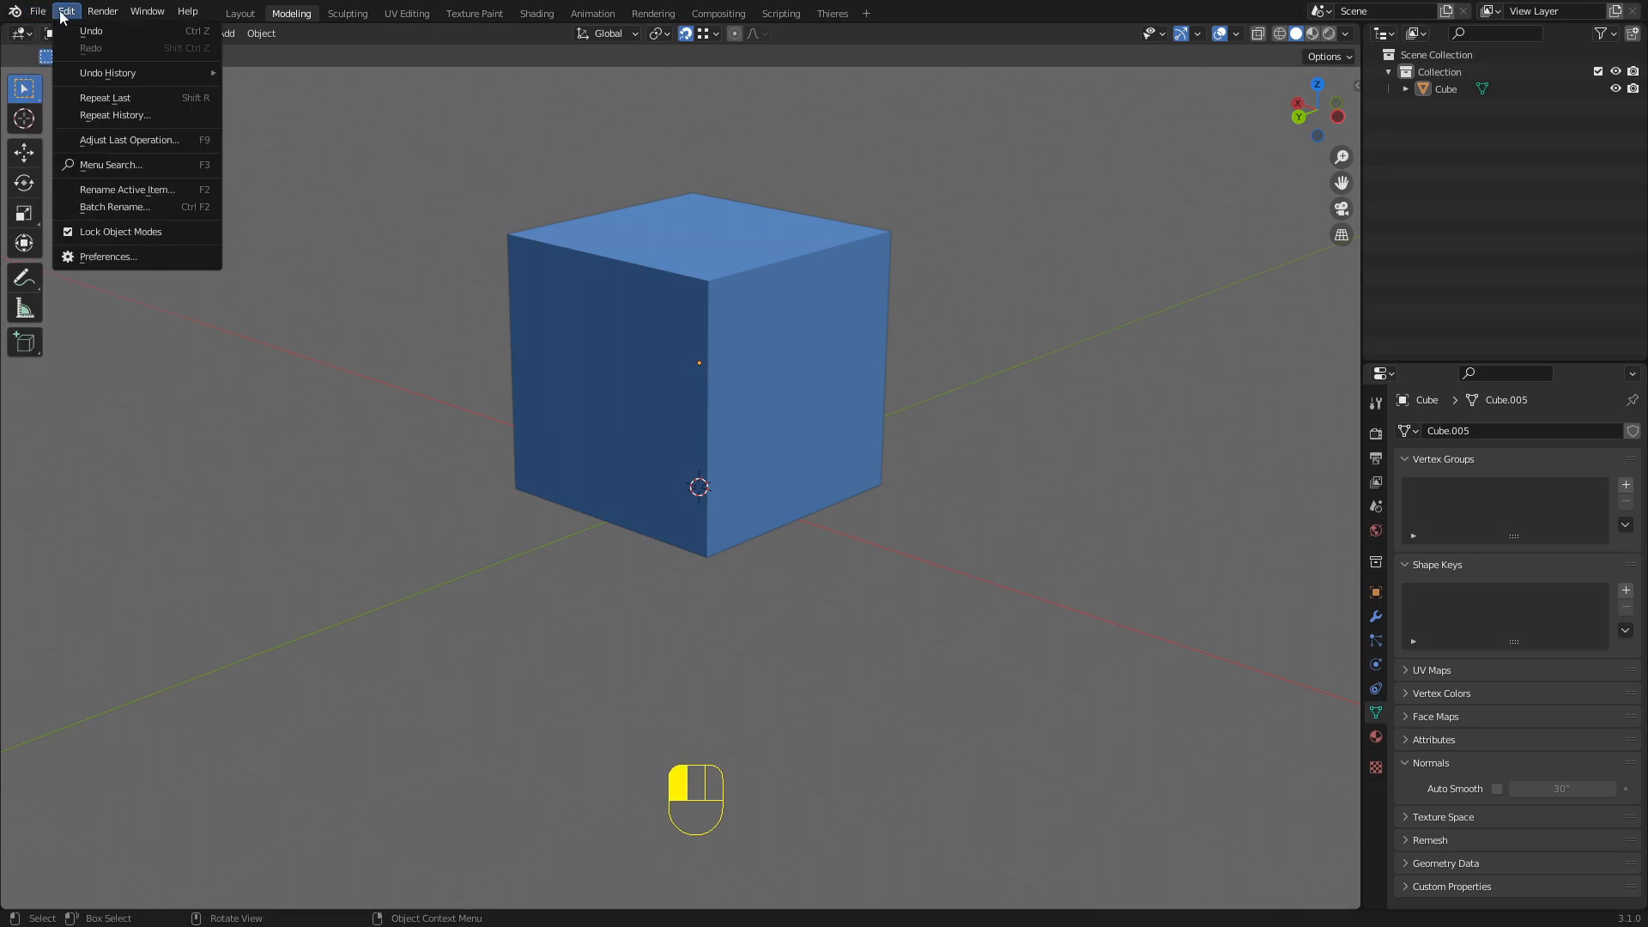
pyautogui.click(100, 257)
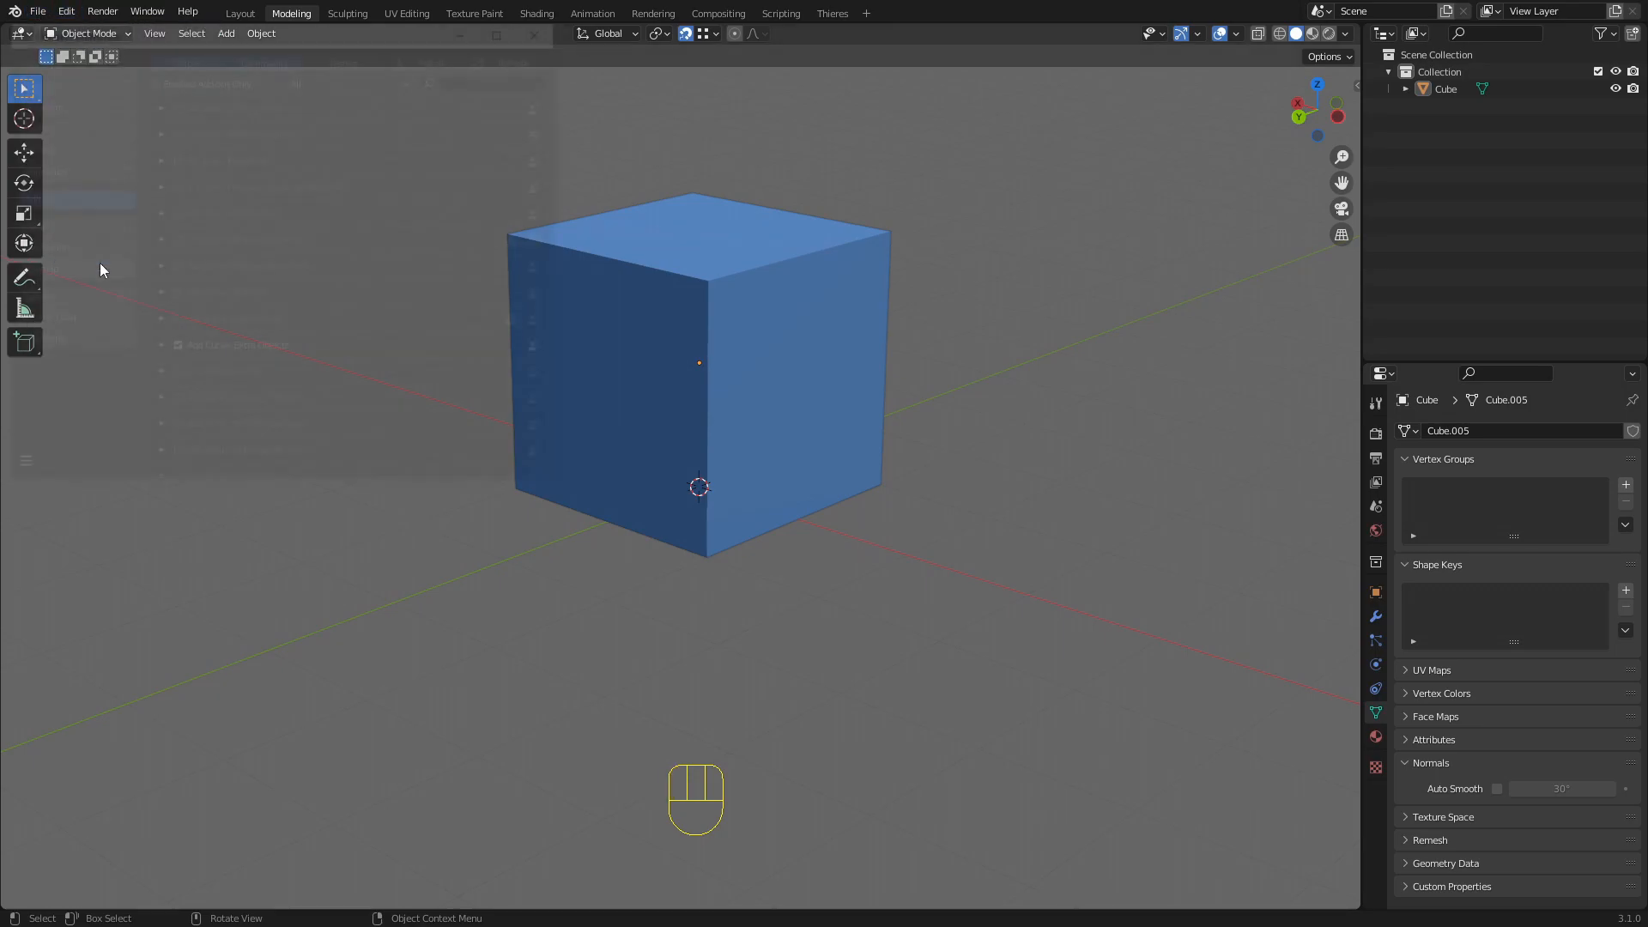
pyautogui.moveTo(271, 26); pyautogui.dragTo(496, 166)
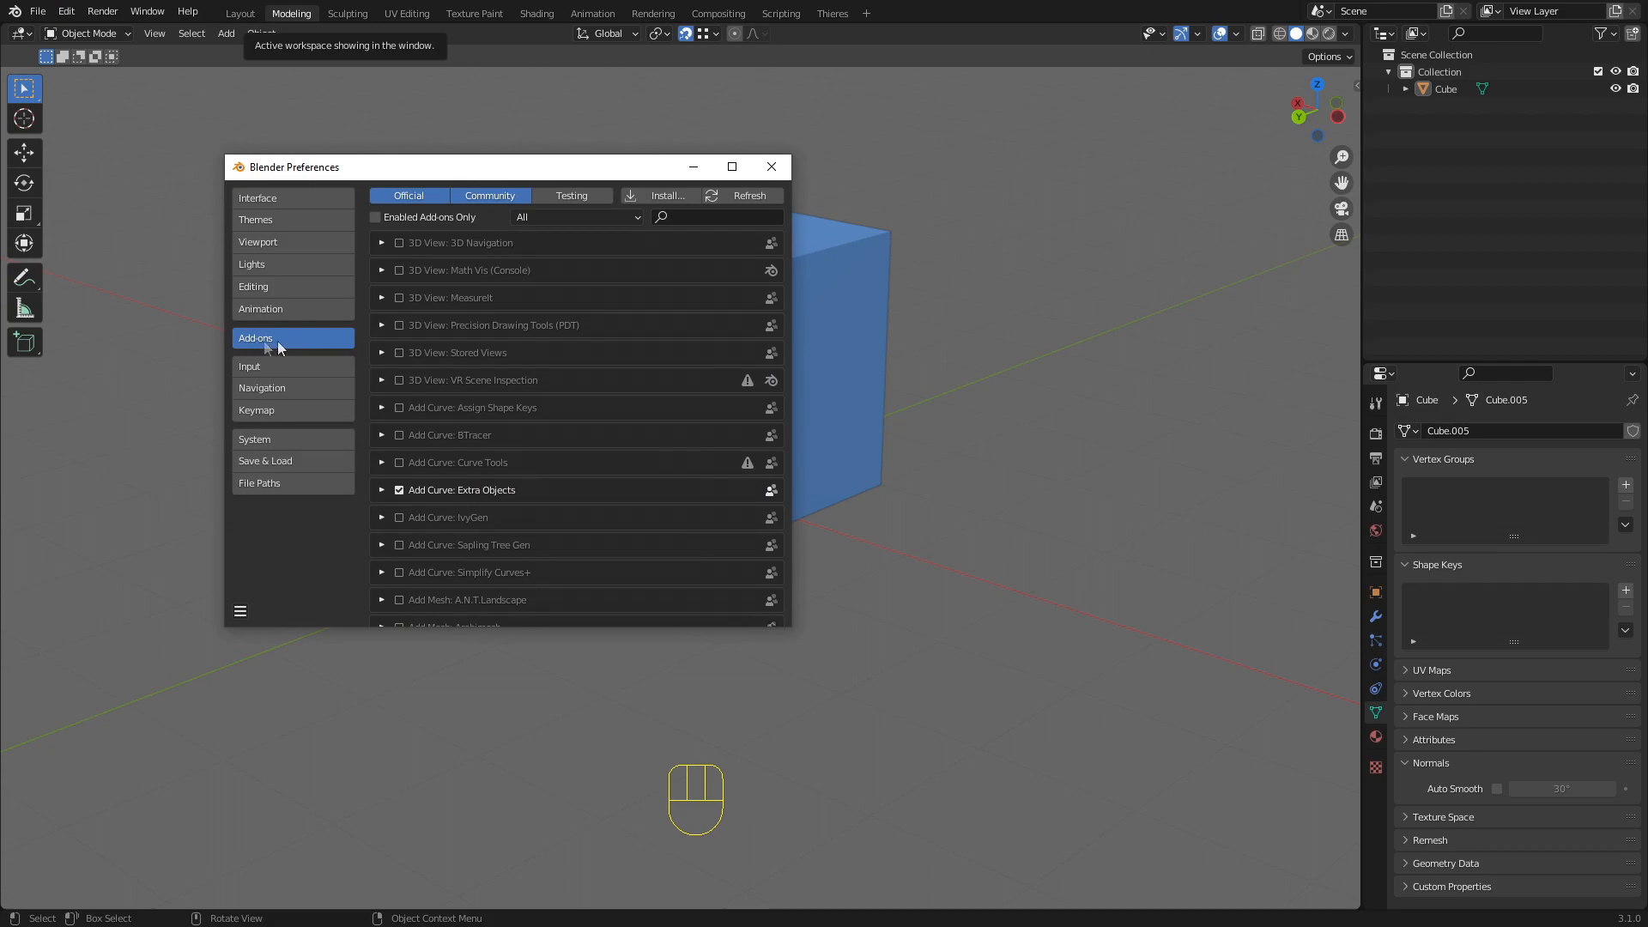
pyautogui.click(261, 388)
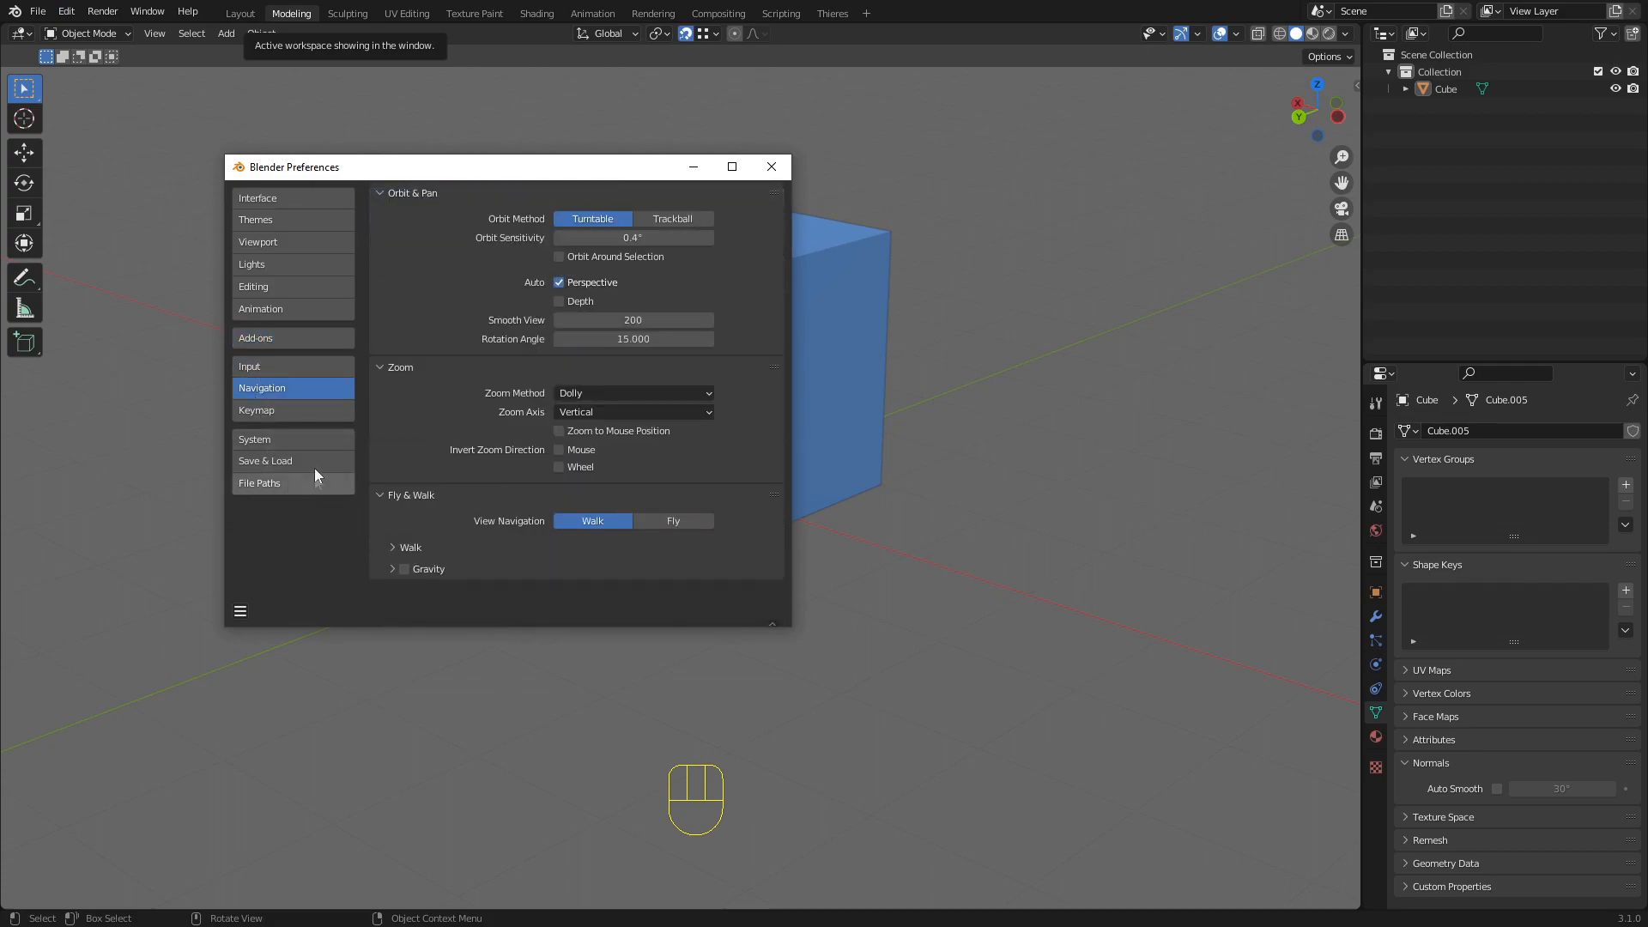
pyautogui.click(259, 340)
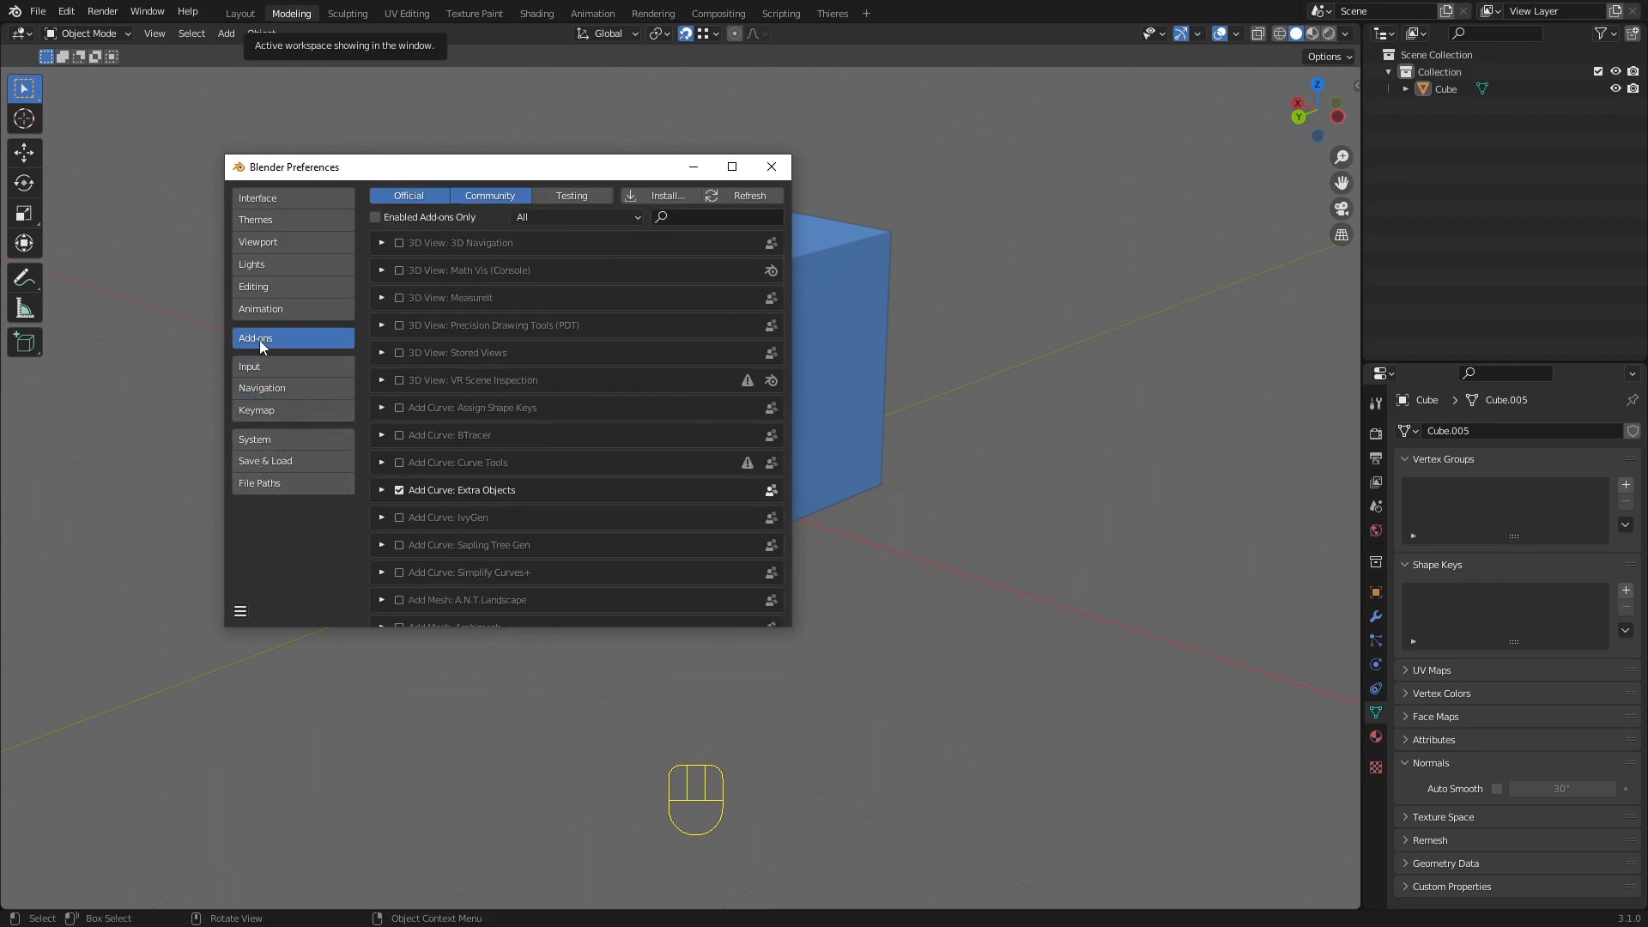
# Install the add-on screencast_keys.zip from the Downloads folder
pyautogui.click(675, 194)
pyautogui.moveTo(440, 191); pyautogui.dragTo(589, 407)
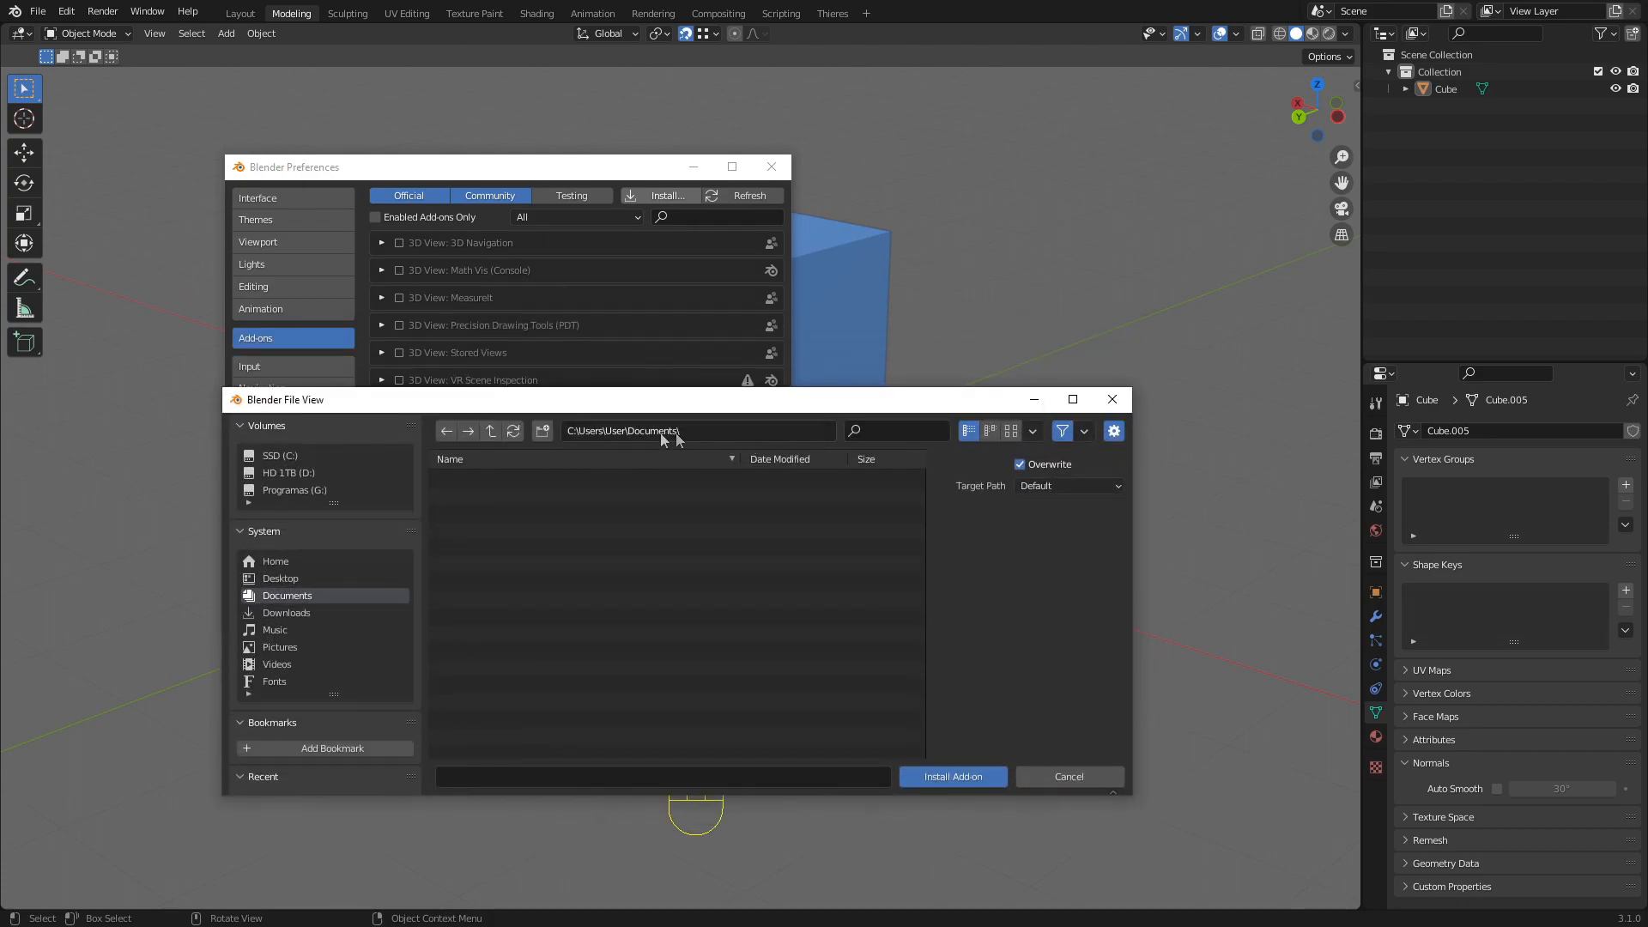
pyautogui.click(280, 612)
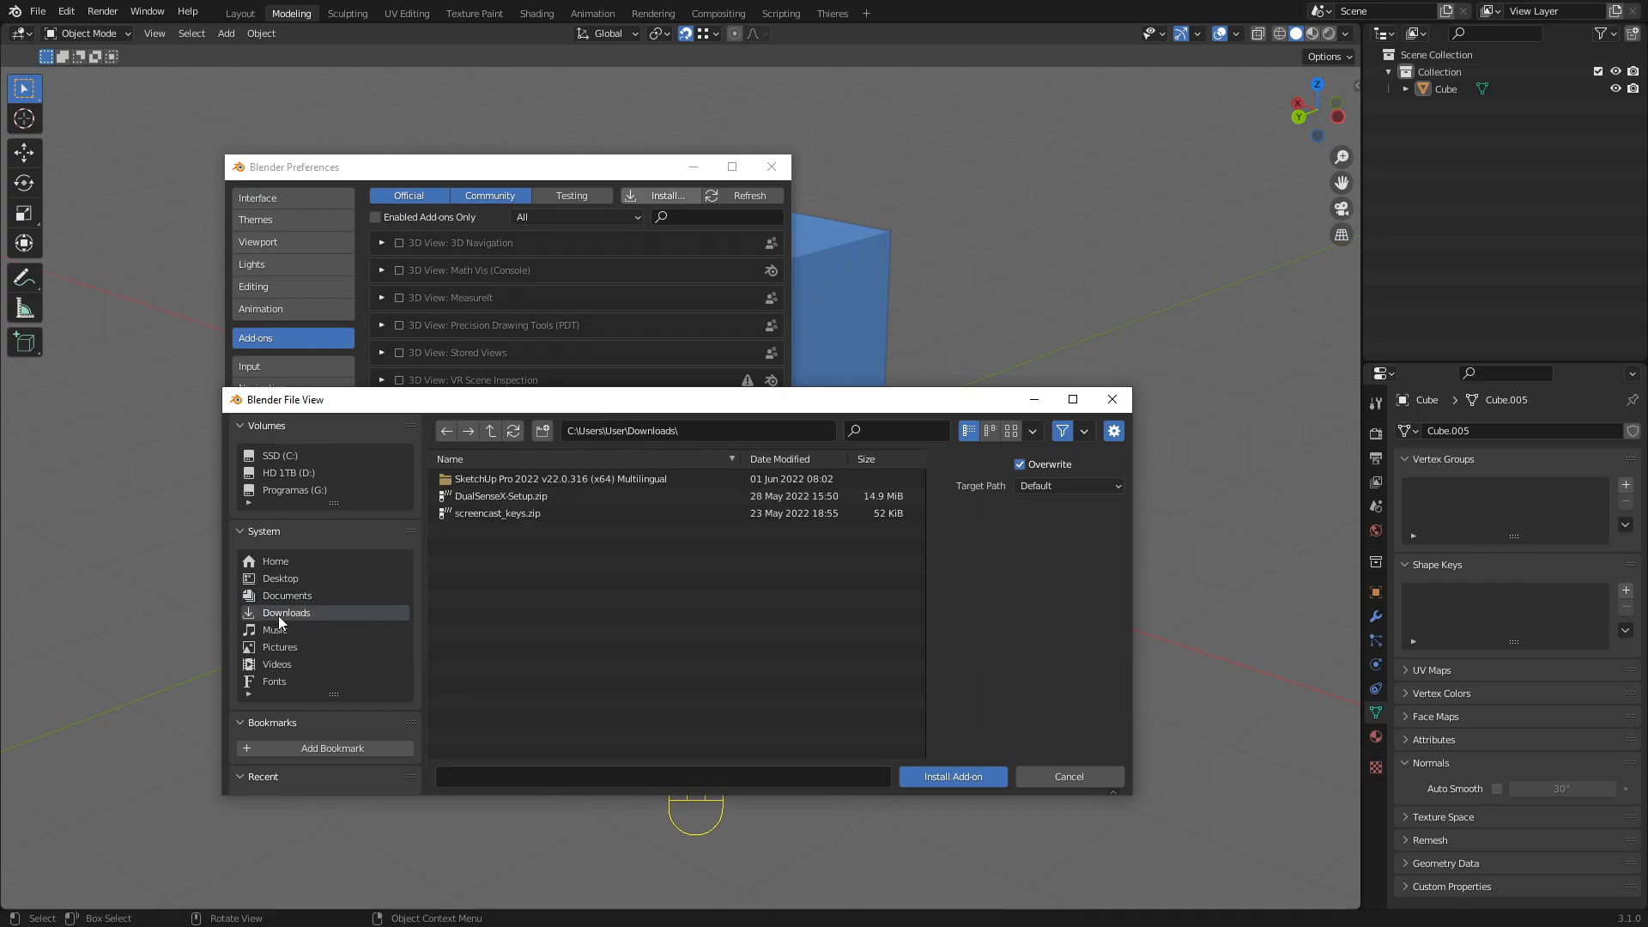
pyautogui.click(476, 512)
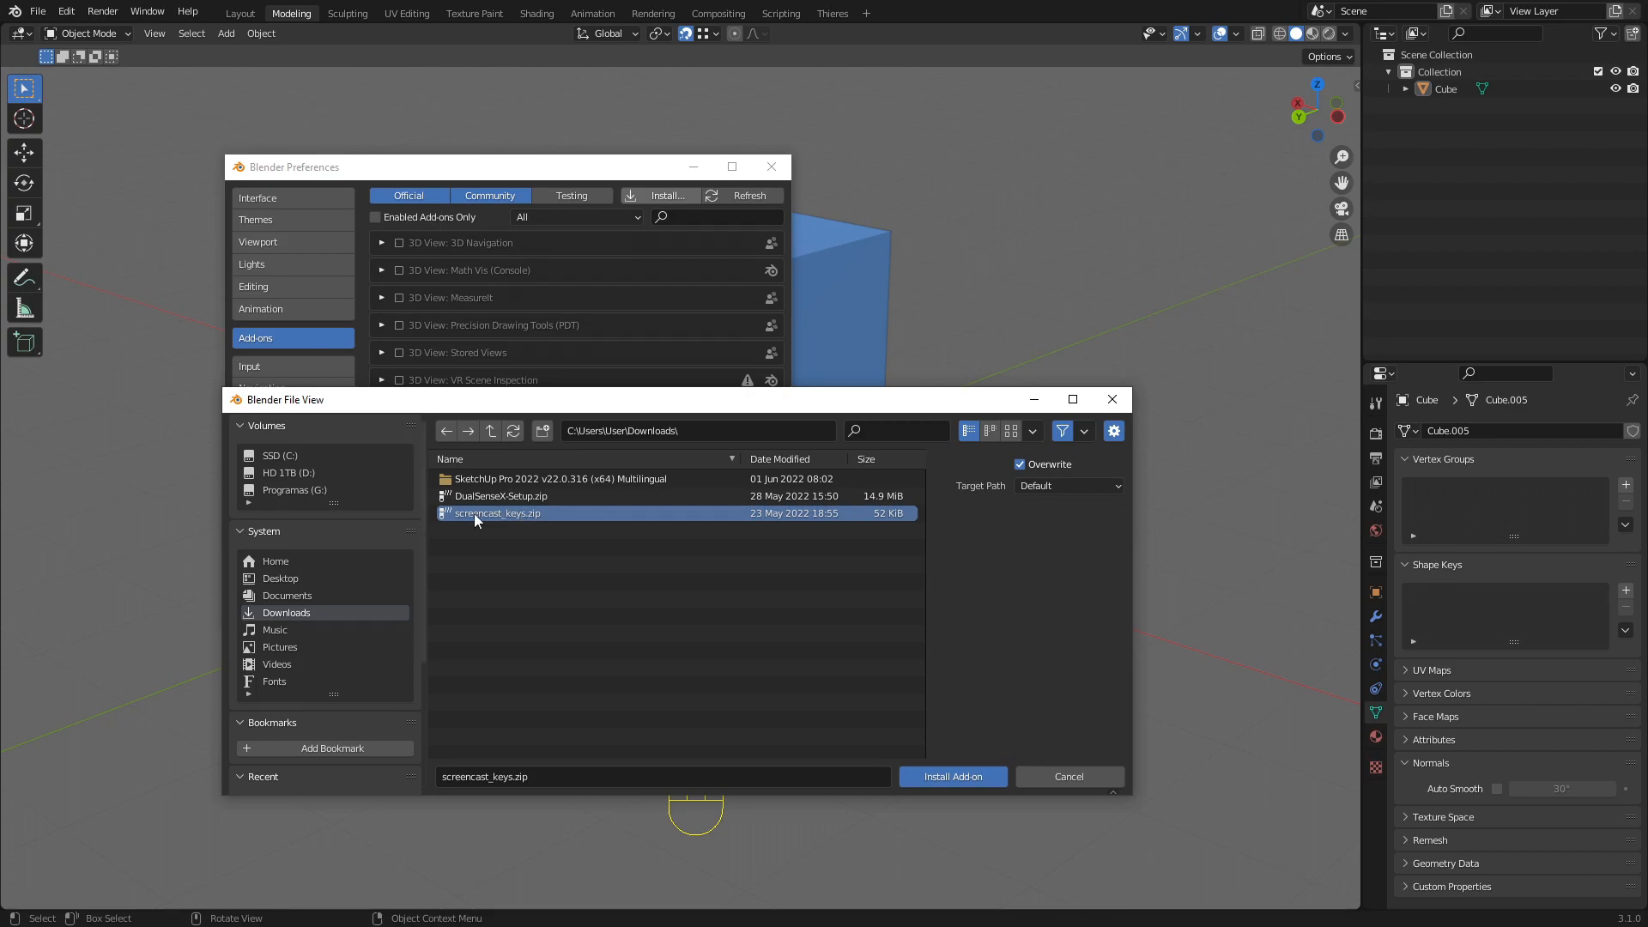
pyautogui.click(959, 776)
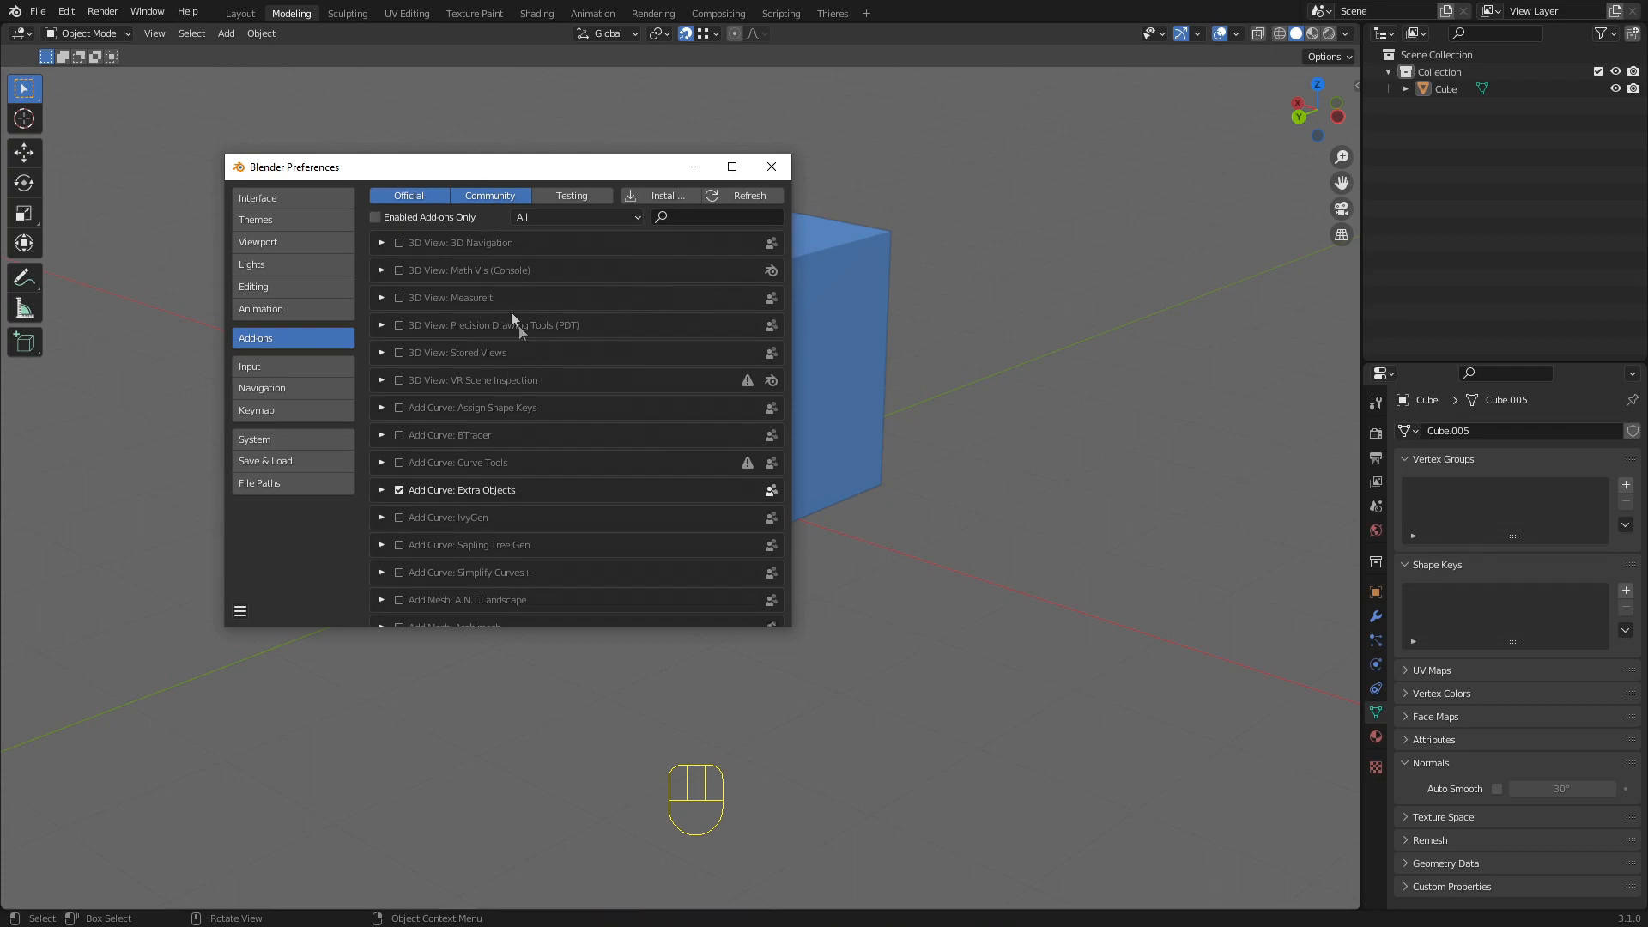
# Search the add-ons for "scree", switch Screencast Keys off and on again, and close the Preferences
pyautogui.click(680, 217)
pyautogui.write('scree')
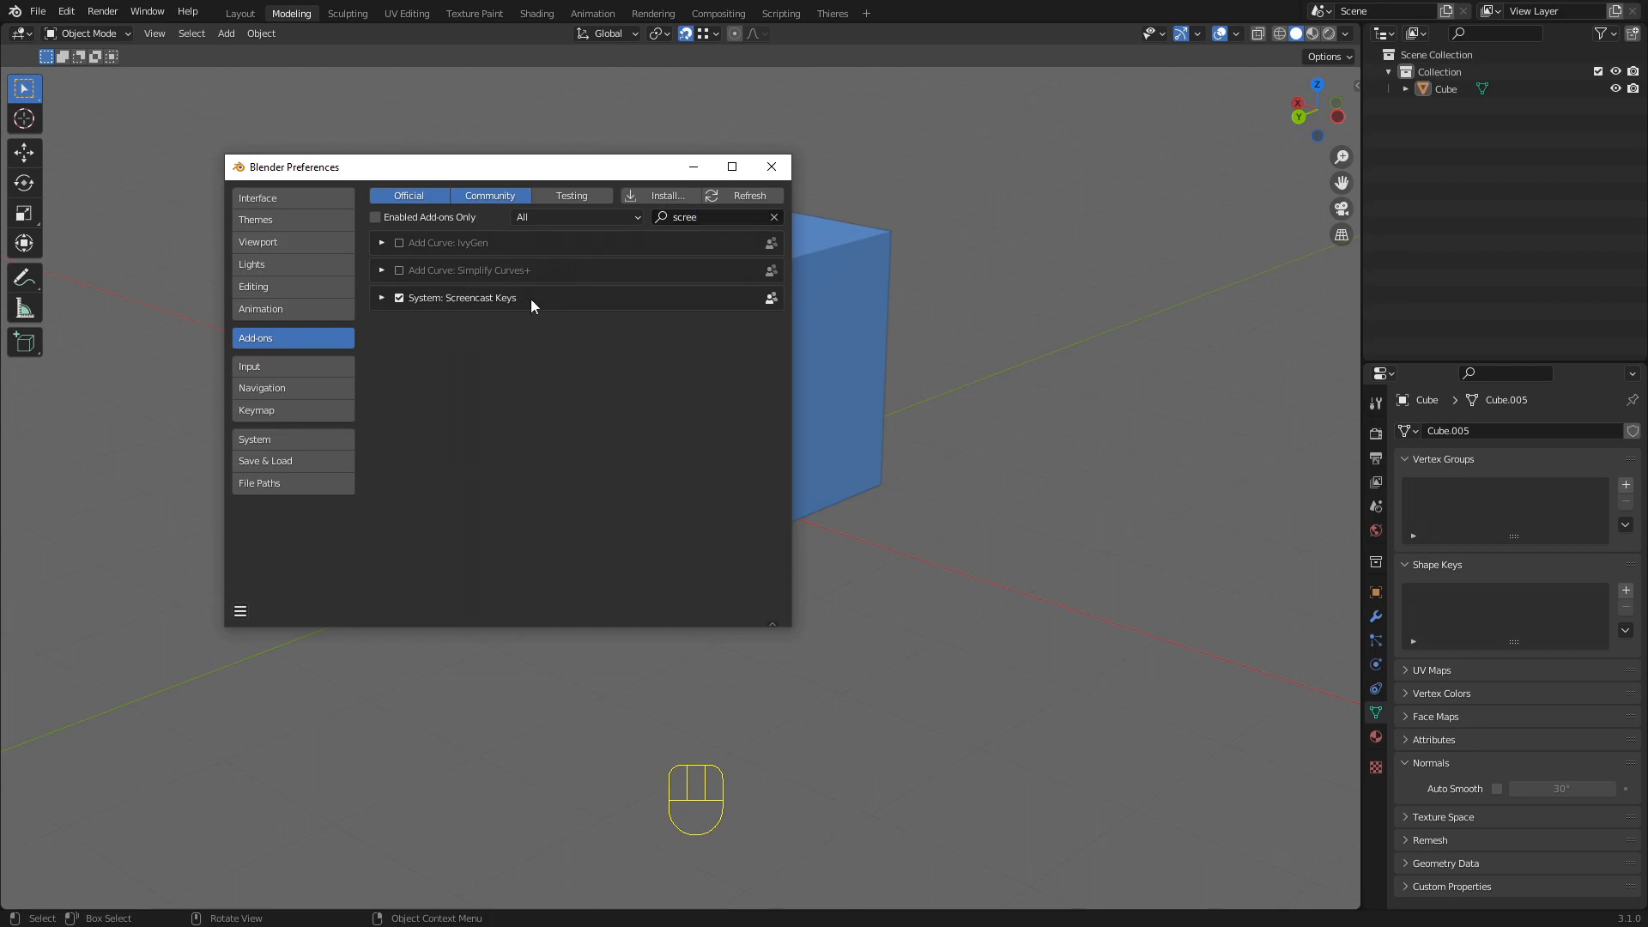
pyautogui.click(400, 300)
pyautogui.click(399, 298)
pyautogui.click(771, 166)
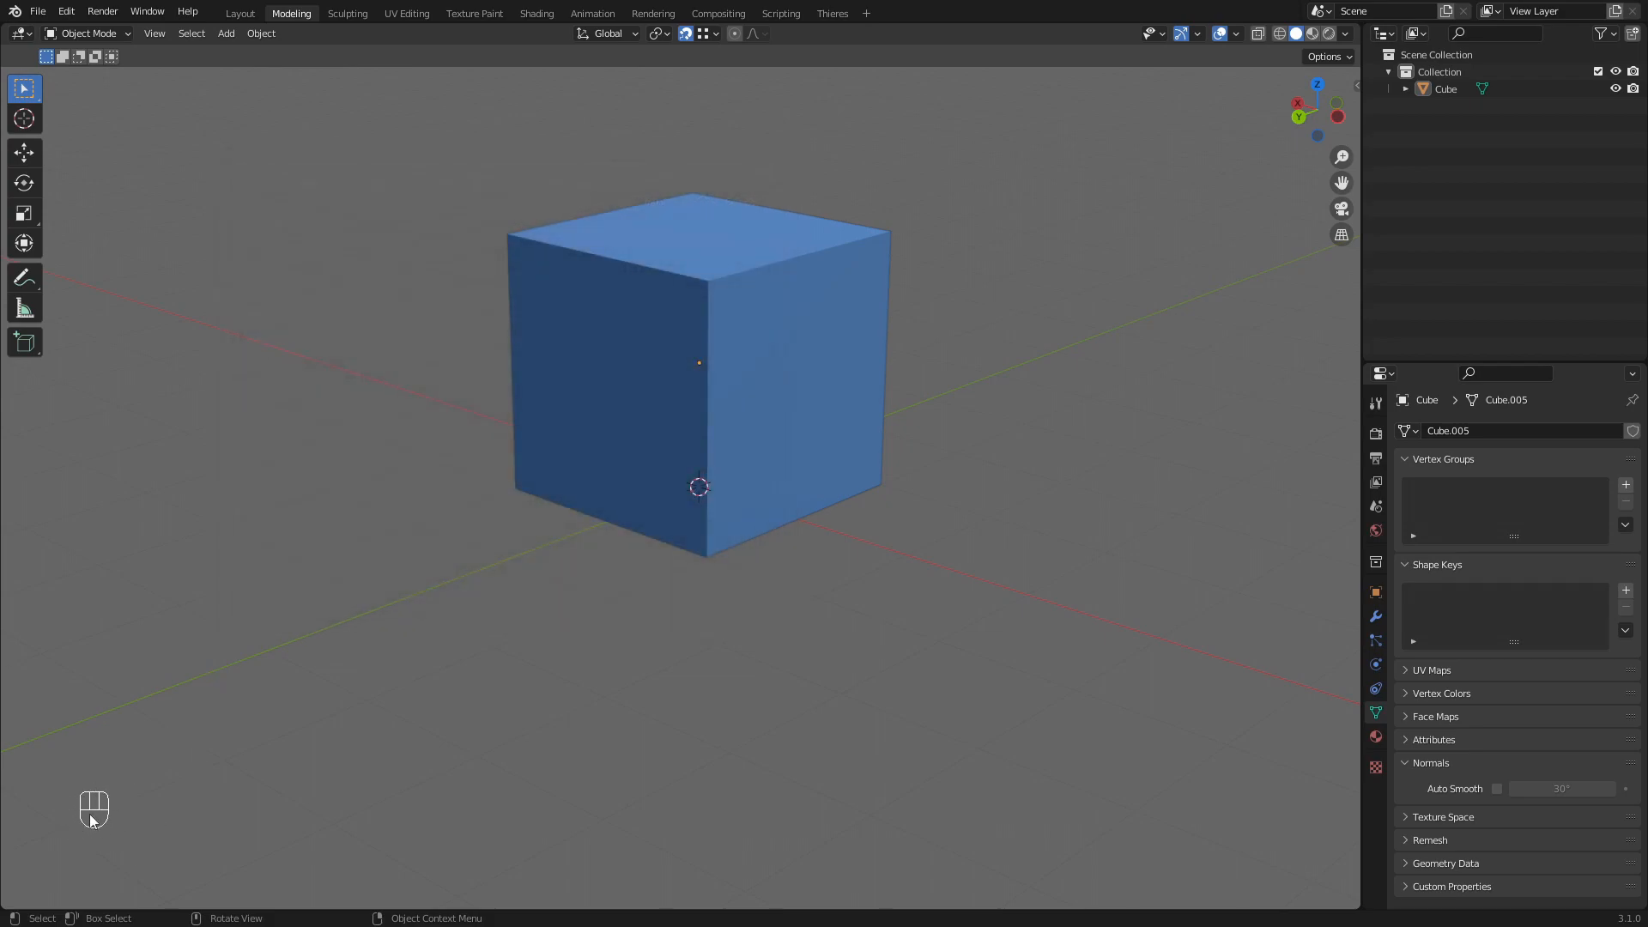
# Show the Screencast Keys settings in the viewport, and set the overlay color to yellow with hue 0.141
pyautogui.click(1358, 82)
pyautogui.click(1194, 79)
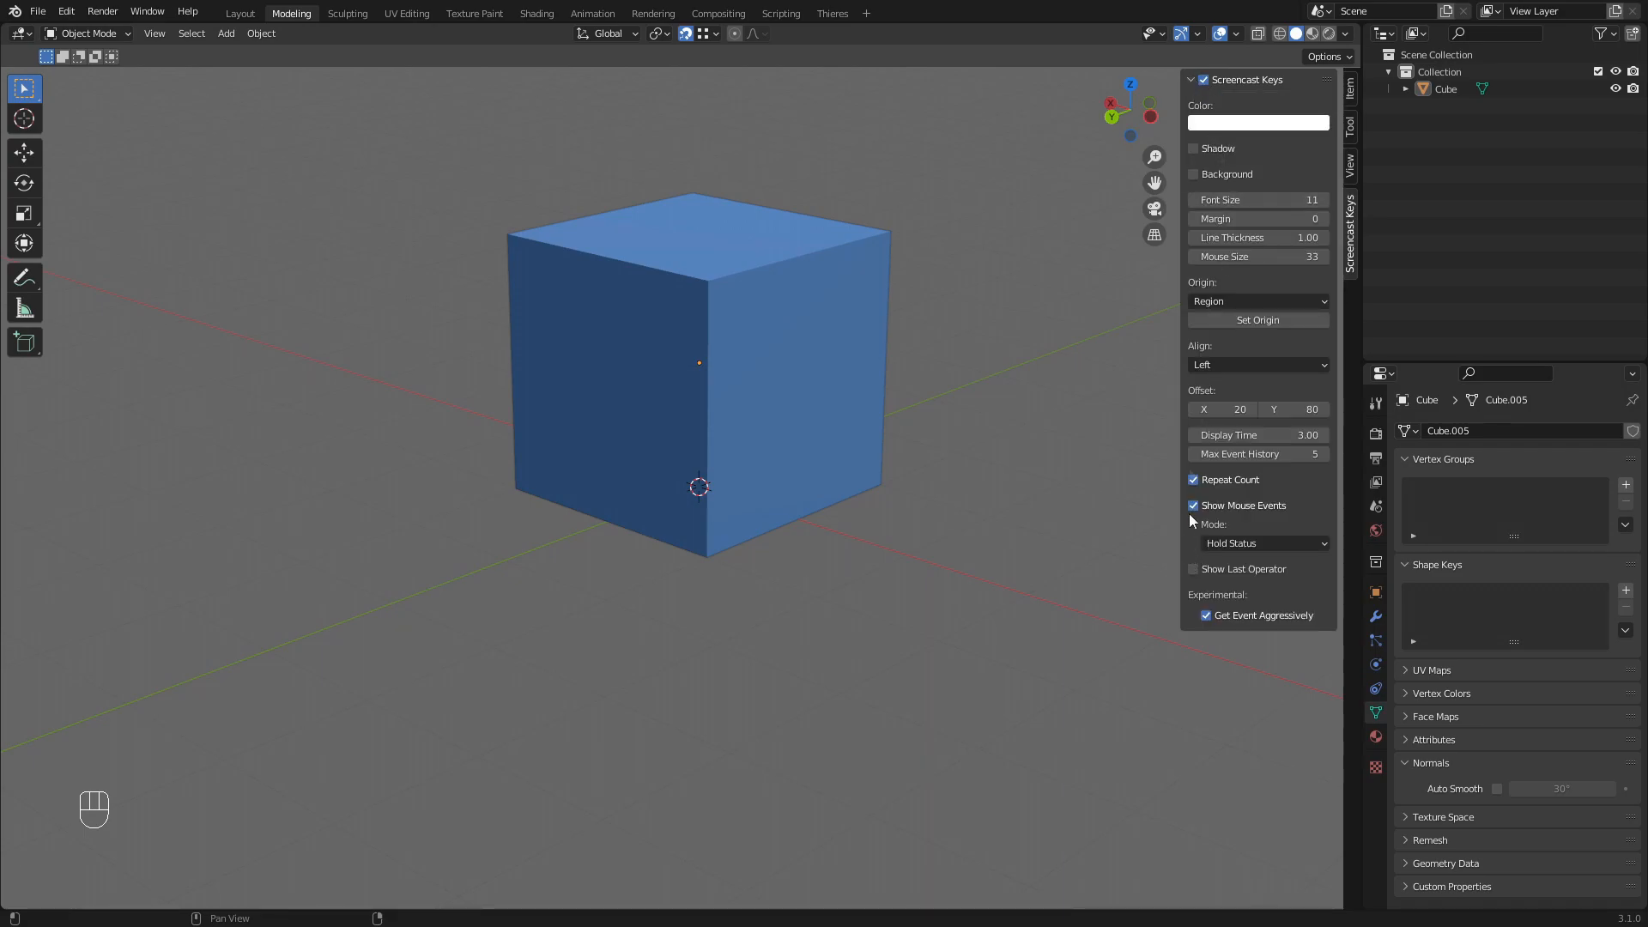
pyautogui.click(1242, 123)
pyautogui.click(1213, 250)
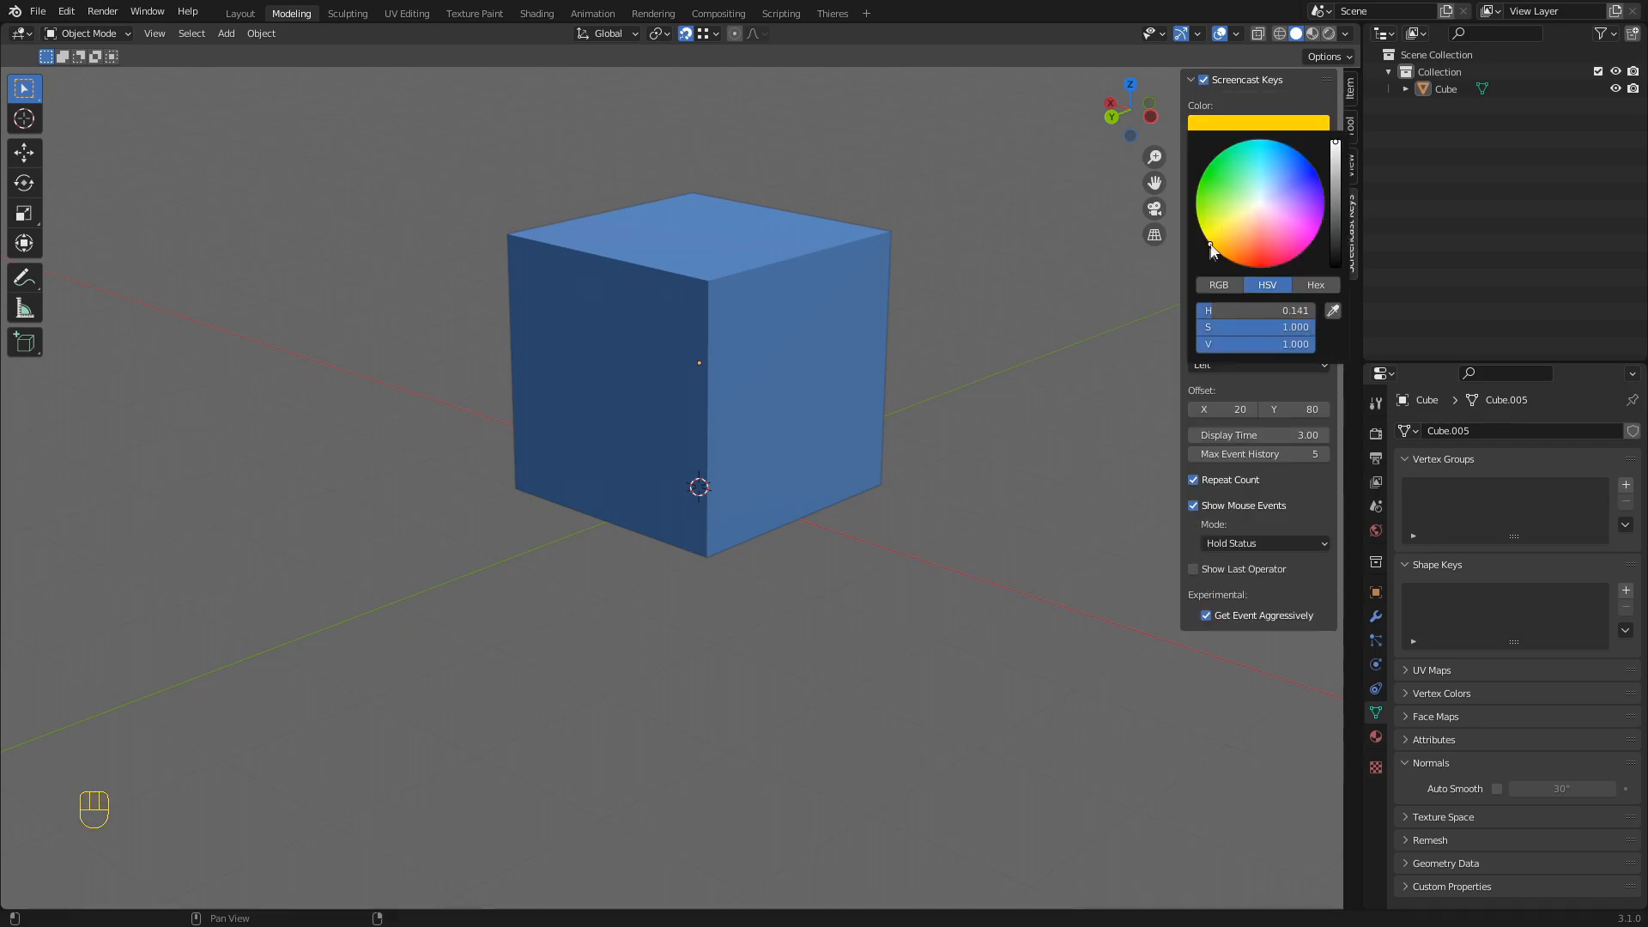
# Set the Screencast Keys overlay's X offset to 732, font size to 77 and mouse size to 70
pyautogui.moveTo(1223, 410); pyautogui.dragTo(1431, 409)
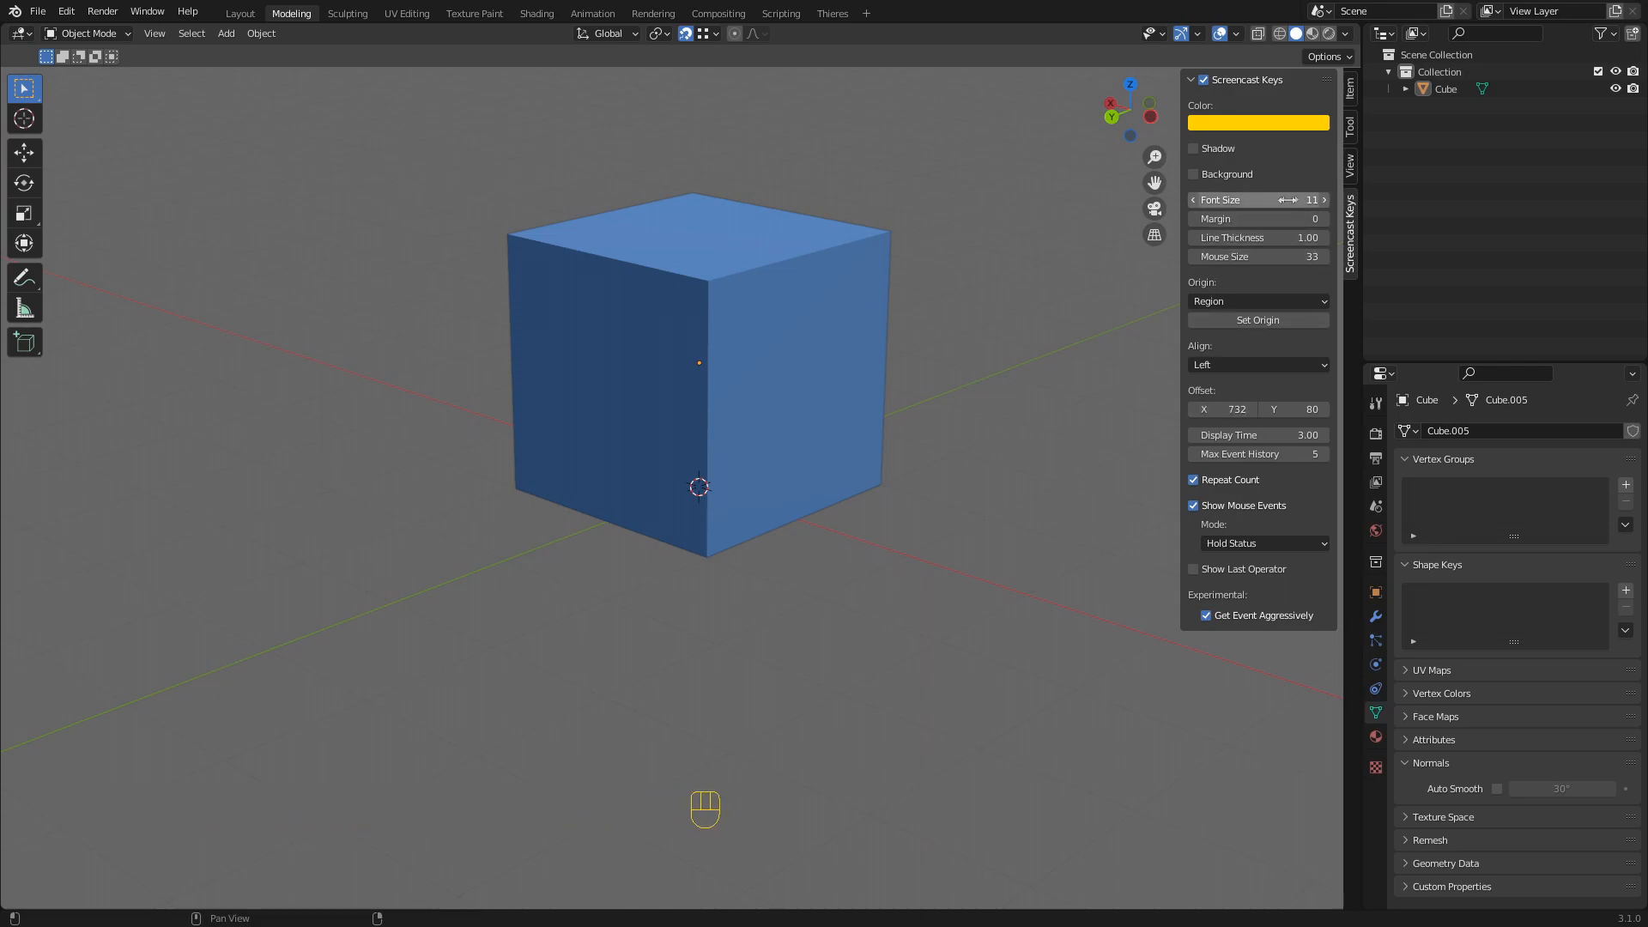
pyautogui.moveTo(1258, 199); pyautogui.dragTo(1373, 200)
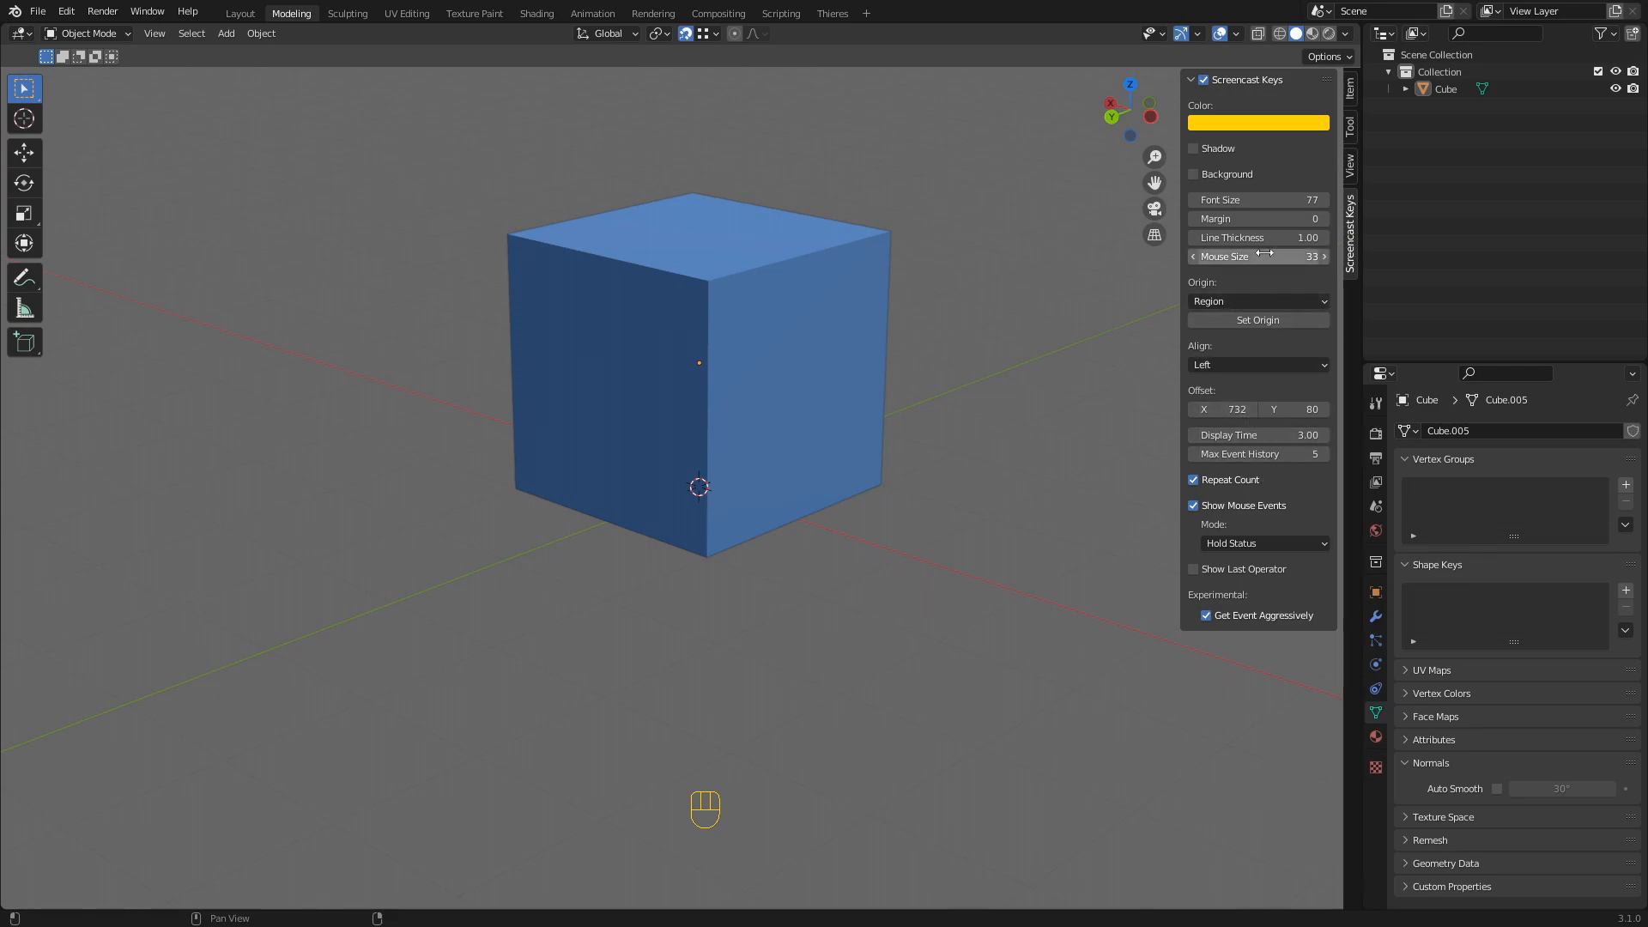
pyautogui.moveTo(1257, 256); pyautogui.dragTo(1309, 257)
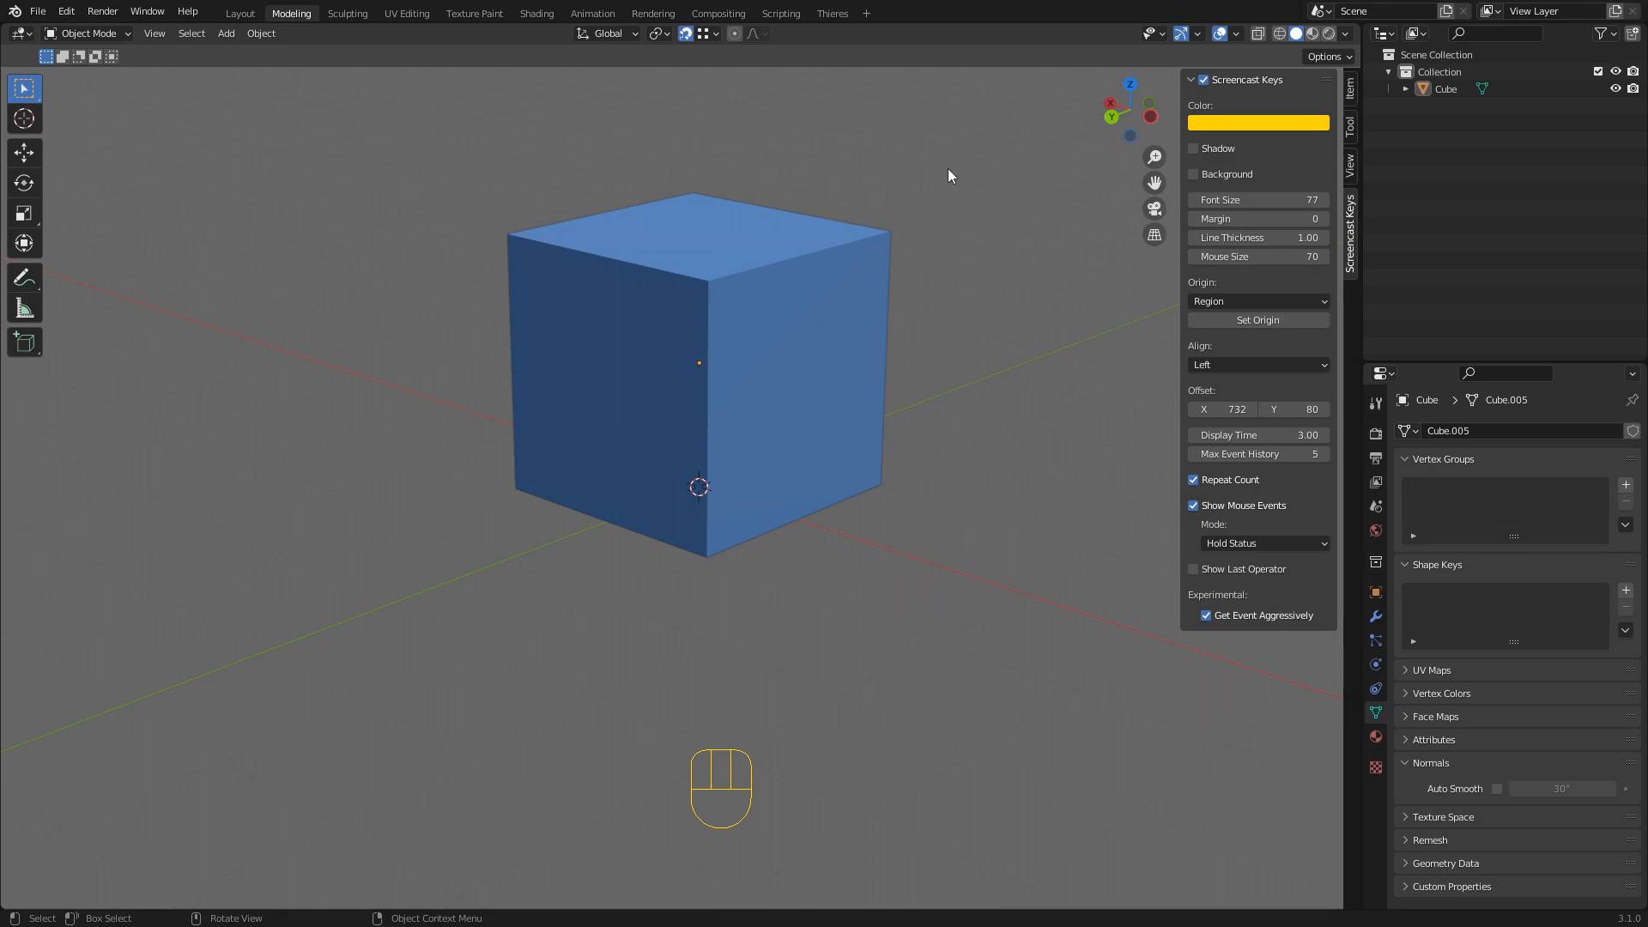
# Delete the cube from the scene
pyautogui.click(767, 304)
pyautogui.scroll(-3, 729, 333)
pyautogui.press('Delete')
pyautogui.moveTo(712, 348); pyautogui.dragTo(718, 407, button='middle')
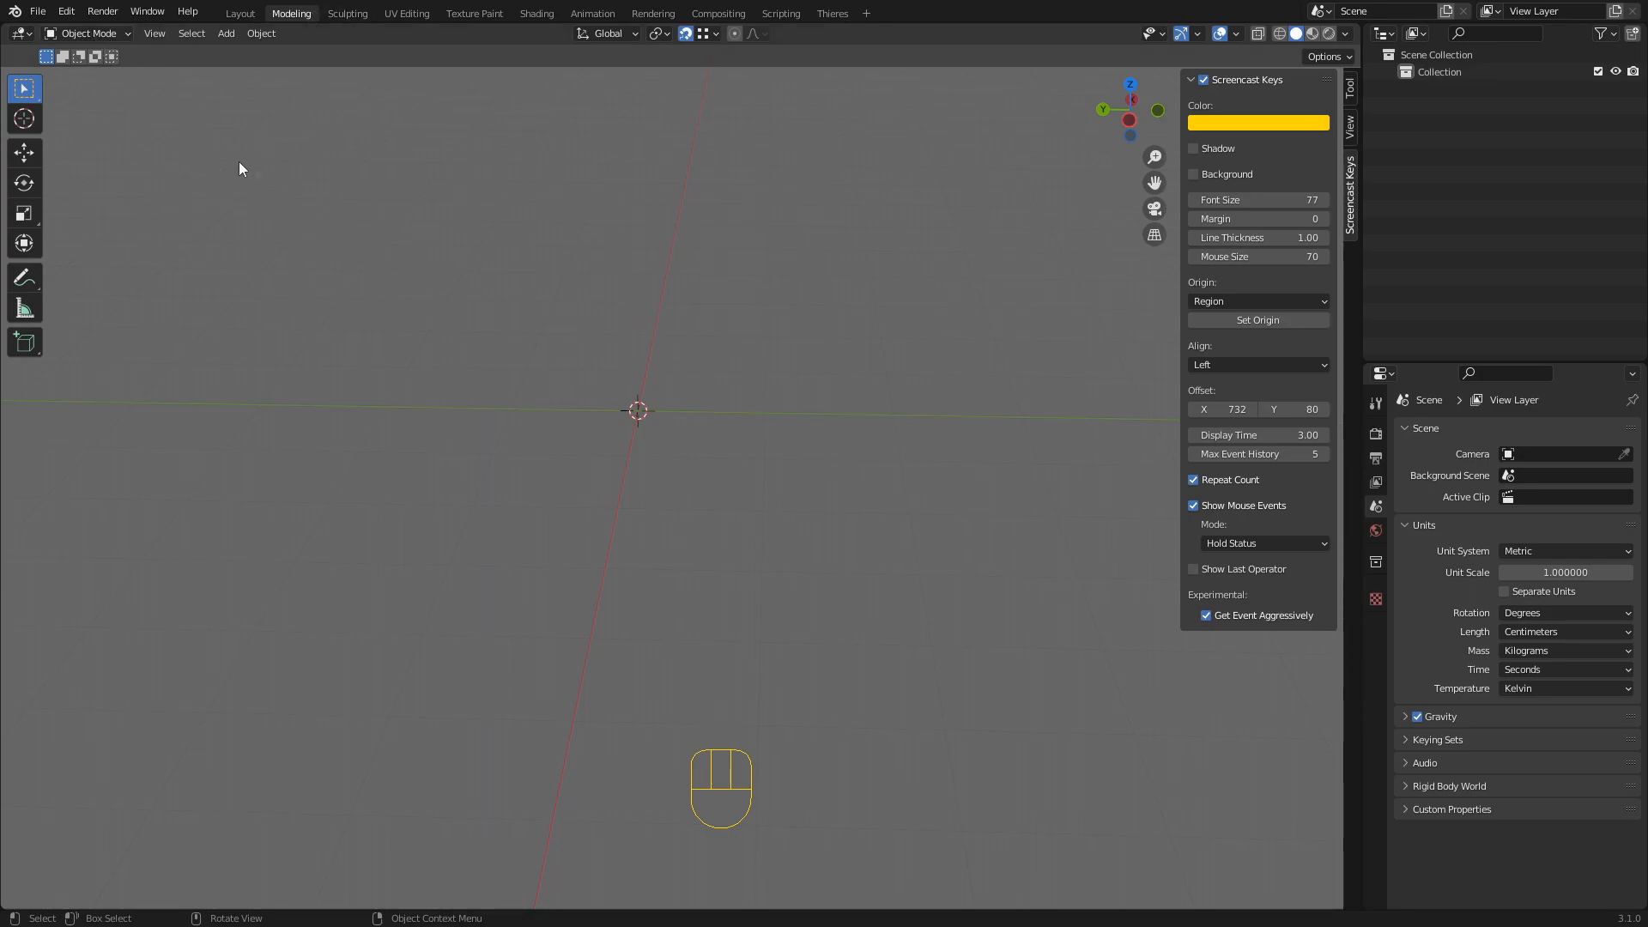
# Add a Pipe Elbow mesh at the origin, view it from several sides, and delete it
pyautogui.hotkey('shift', 'a')
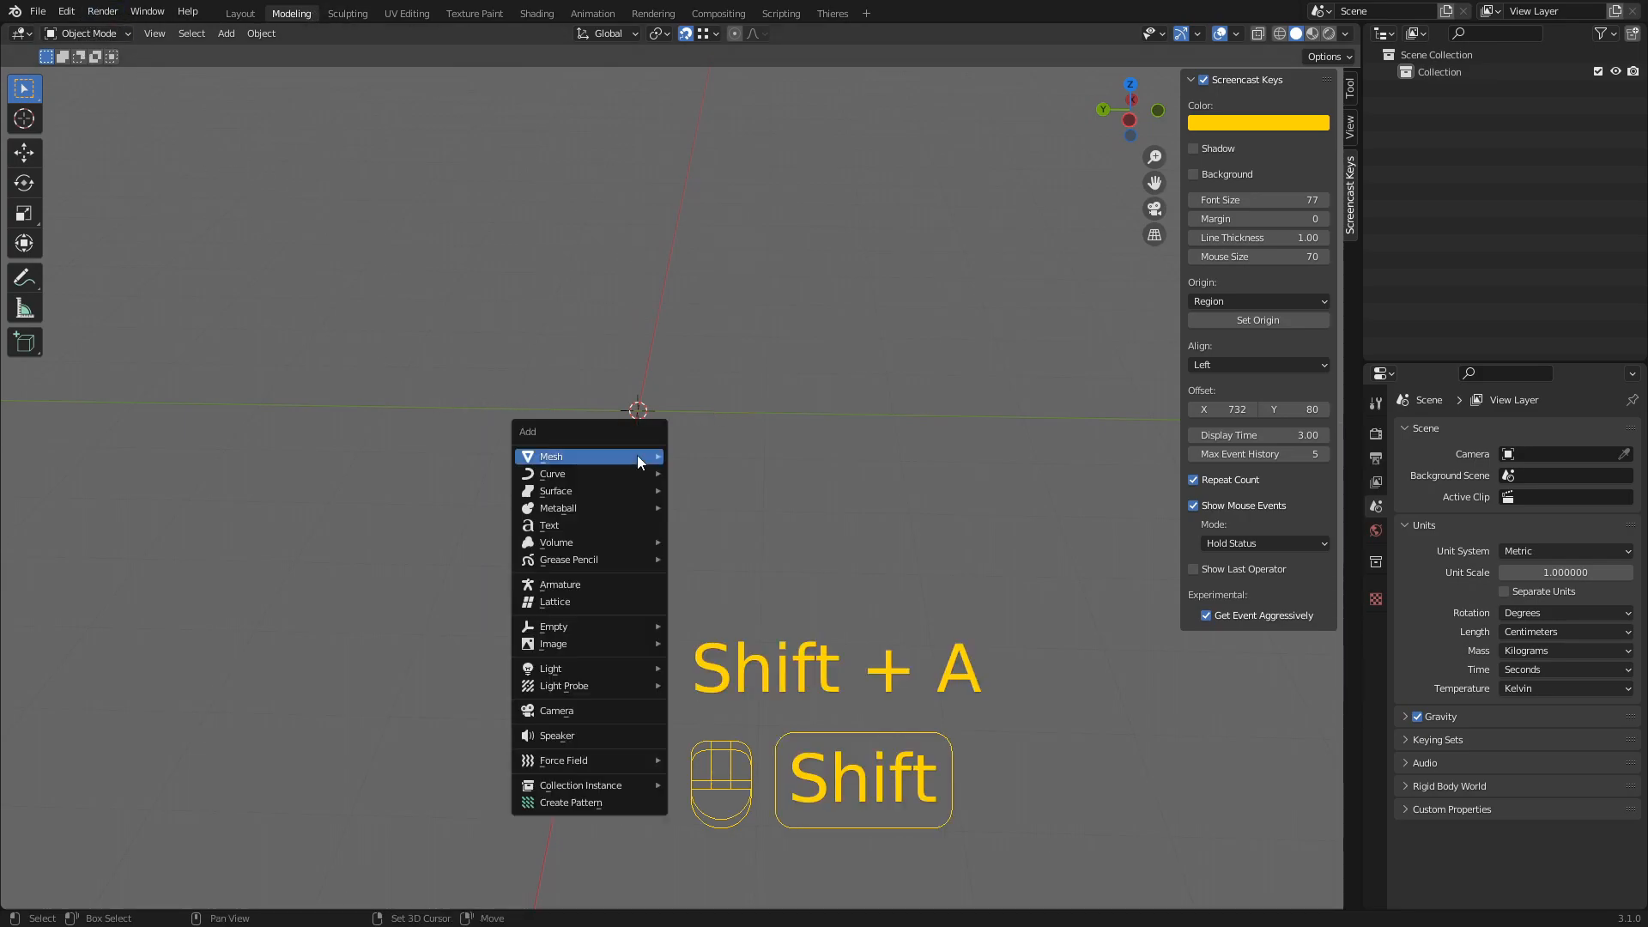
pyautogui.moveTo(637, 455)
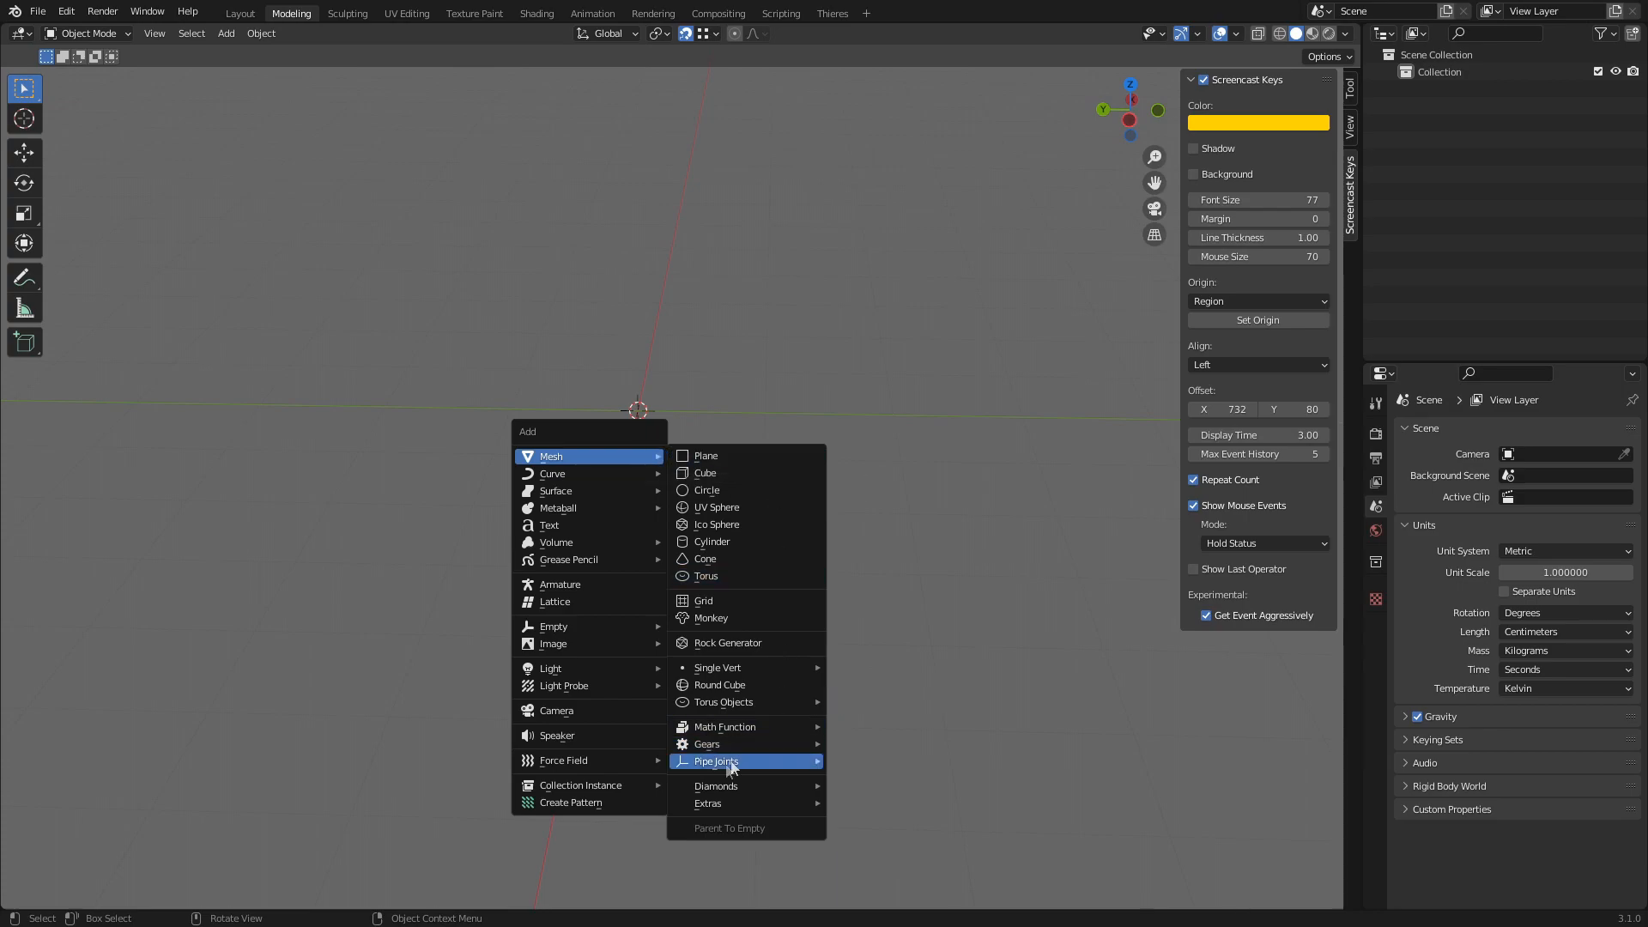
pyautogui.moveTo(739, 767)
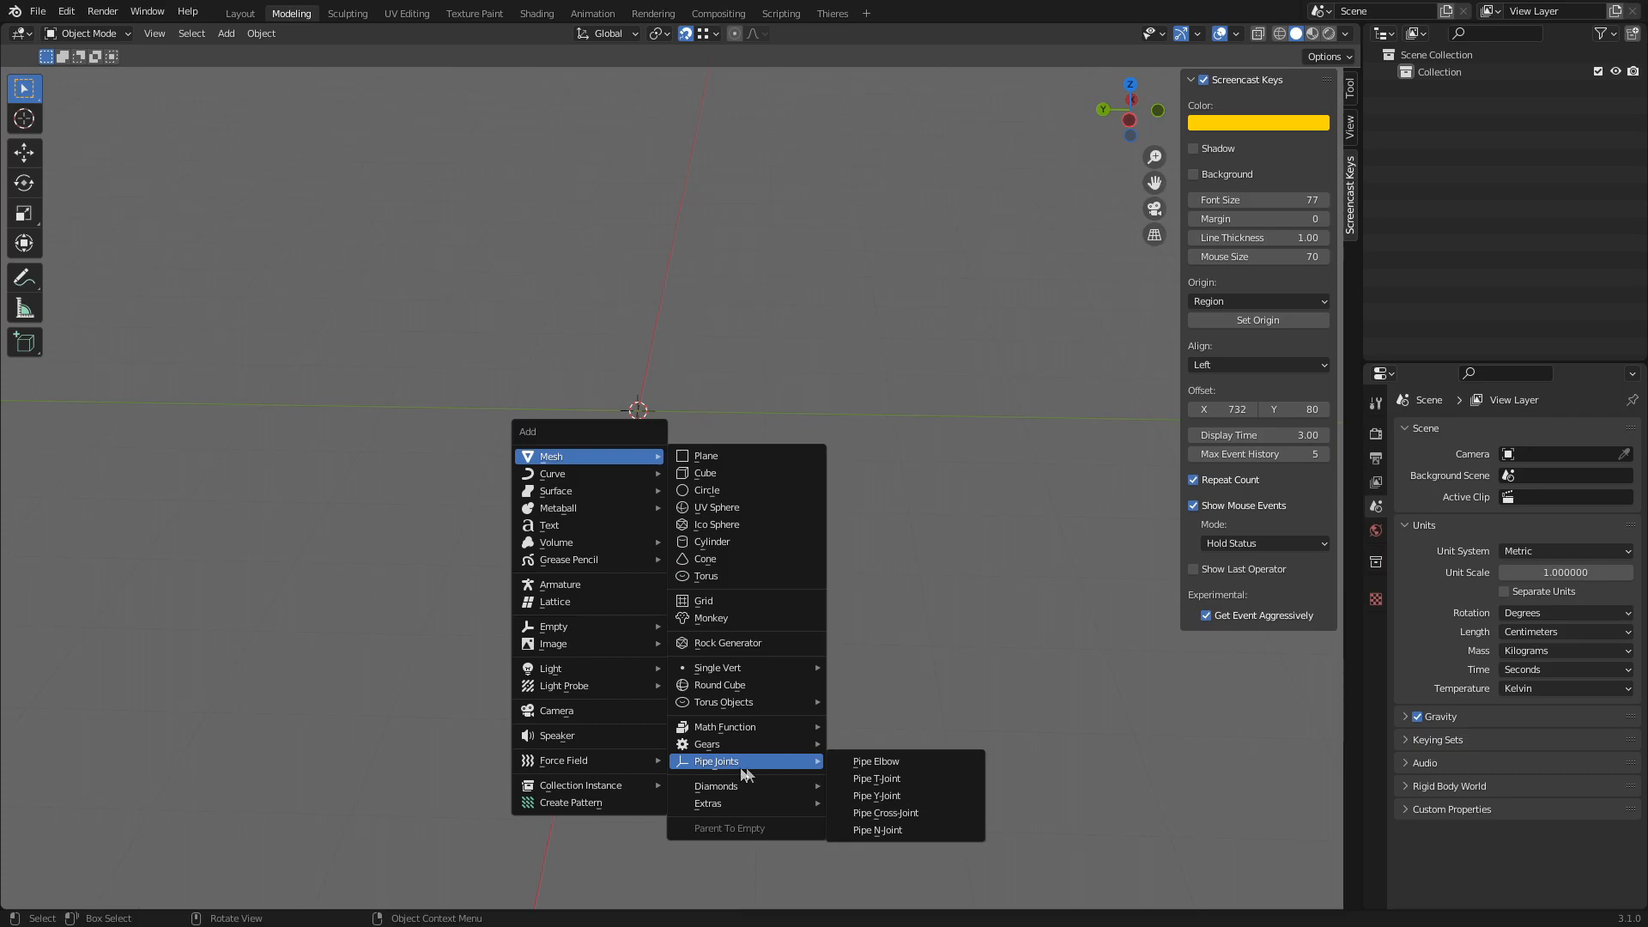
pyautogui.click(891, 767)
pyautogui.scroll(-4, 736, 549)
pyautogui.moveTo(681, 467); pyautogui.dragTo(565, 510, button='middle')
pyautogui.scroll(3, 601, 532)
pyautogui.press('Delete')
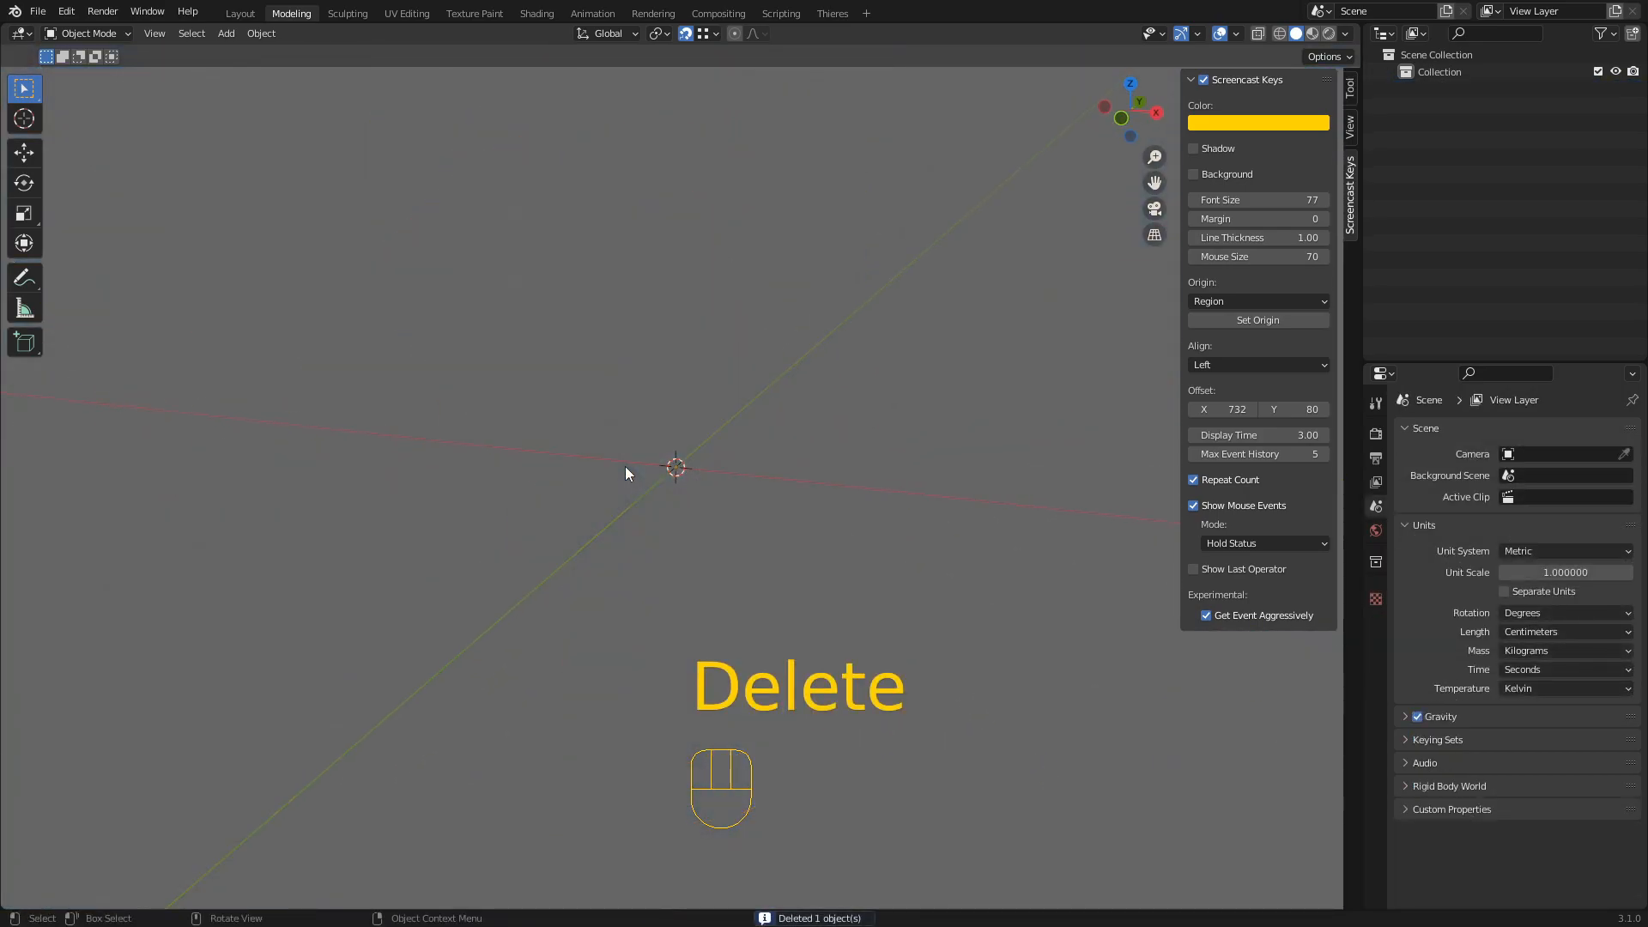
# Add a Pipe T-Joint mesh, try it with 18 divisions and a 128 cm radius, and delete it
pyautogui.hotkey('shift', 'a')
pyautogui.moveTo(730, 772)
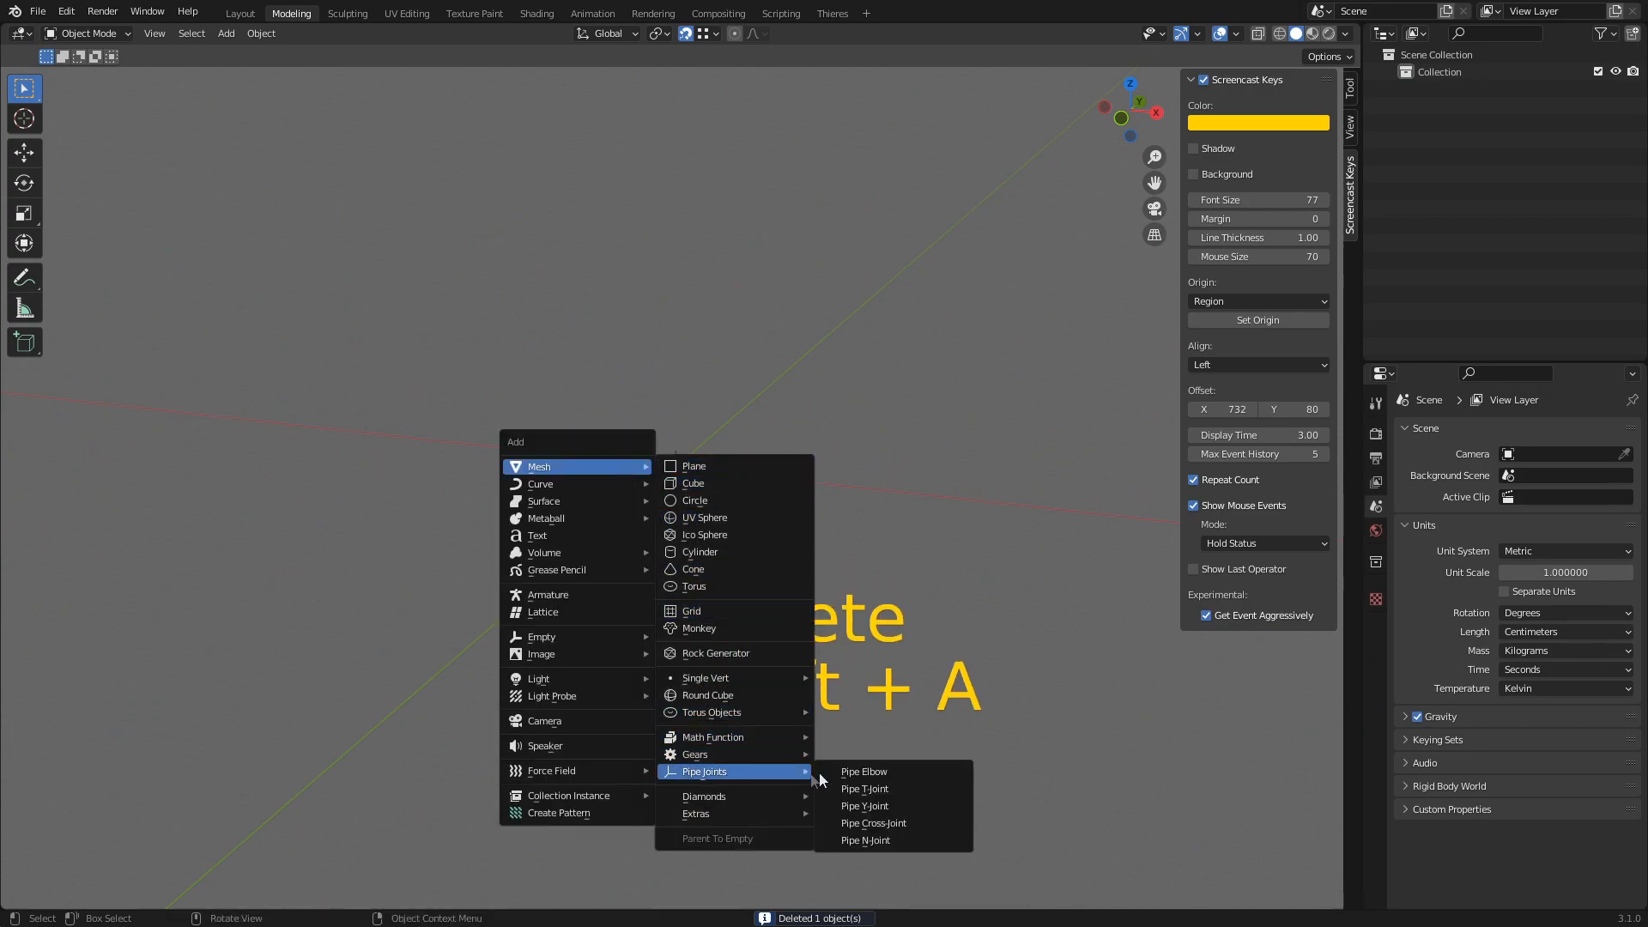
pyautogui.click(867, 784)
pyautogui.scroll(3, 735, 554)
pyautogui.moveTo(735, 554); pyautogui.dragTo(687, 507, button='middle')
pyautogui.moveTo(171, 577); pyautogui.dragTo(107, 577)
pyautogui.moveTo(206, 552)
pyautogui.mouseDown()
pyautogui.moveTo(129, 552)
pyautogui.moveTo(232, 552)
pyautogui.mouseUp()
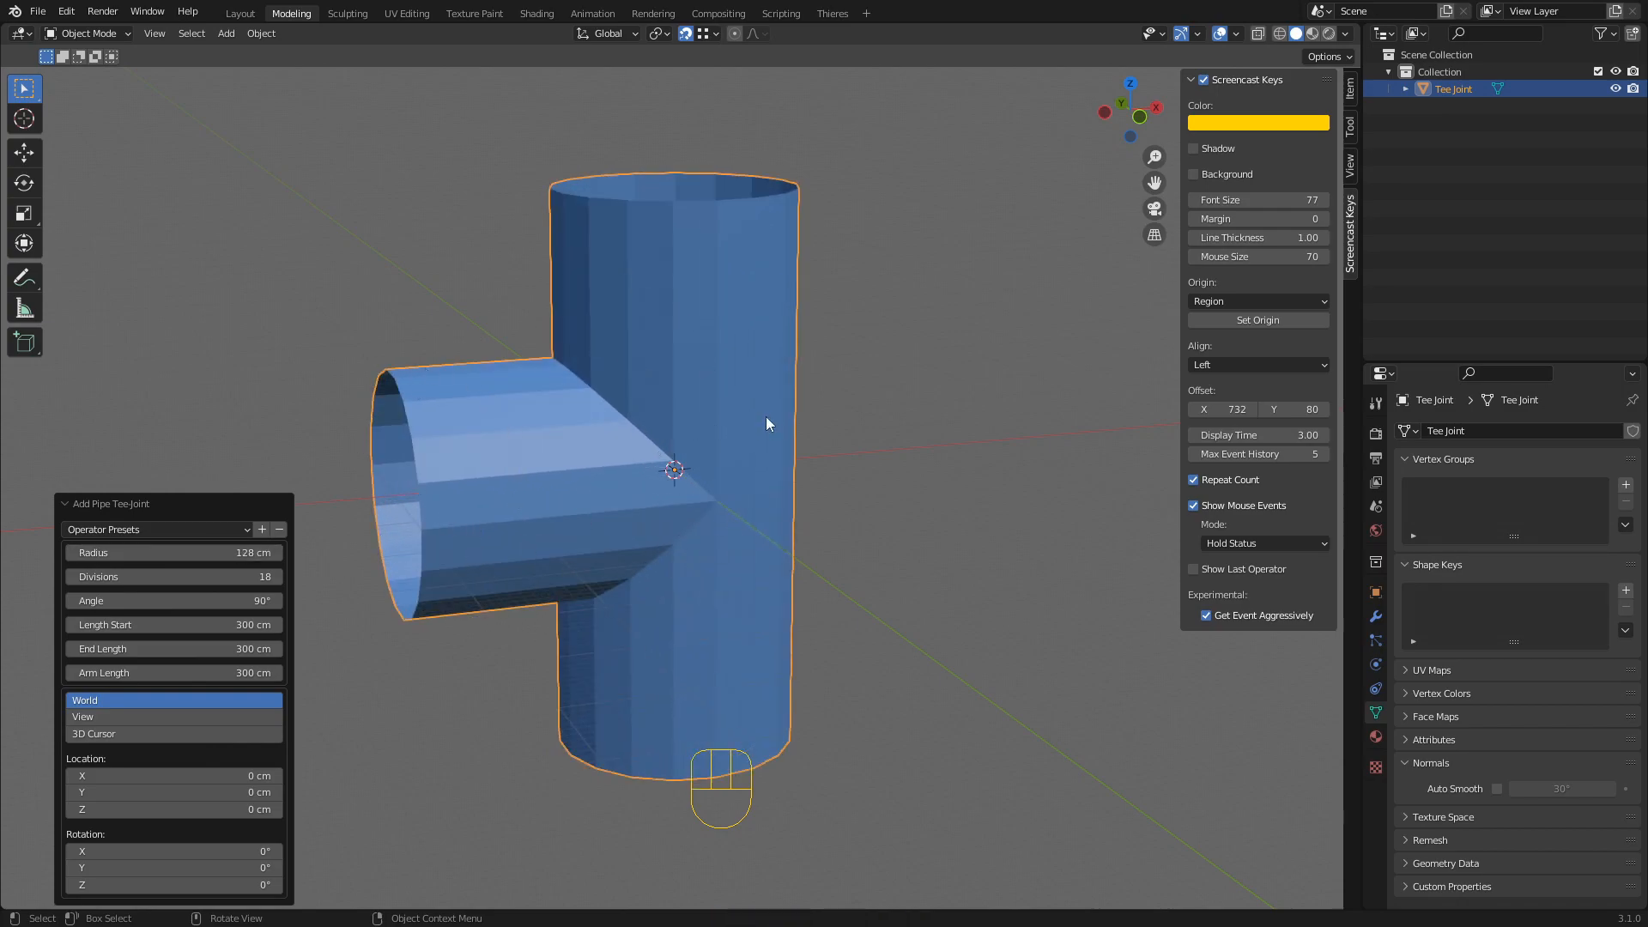
pyautogui.press('Delete')
# Add a Pipe Elbow mesh at the origin with its default settings
pyautogui.hotkey('shift', 'a')
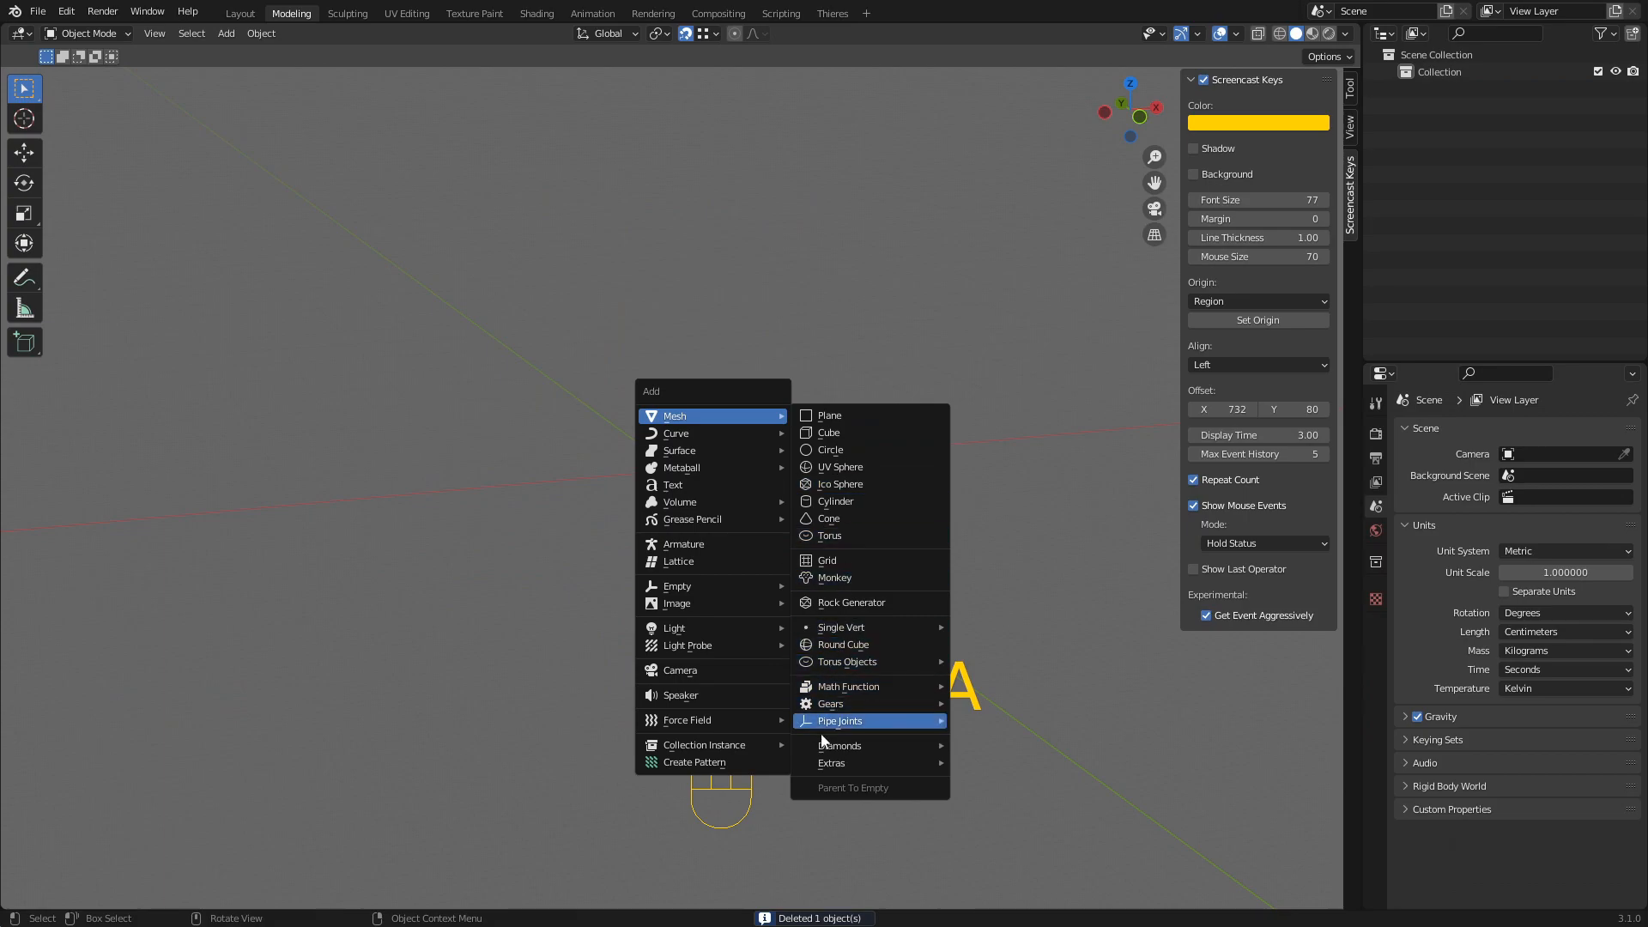
pyautogui.moveTo(910, 721)
pyautogui.click(1005, 723)
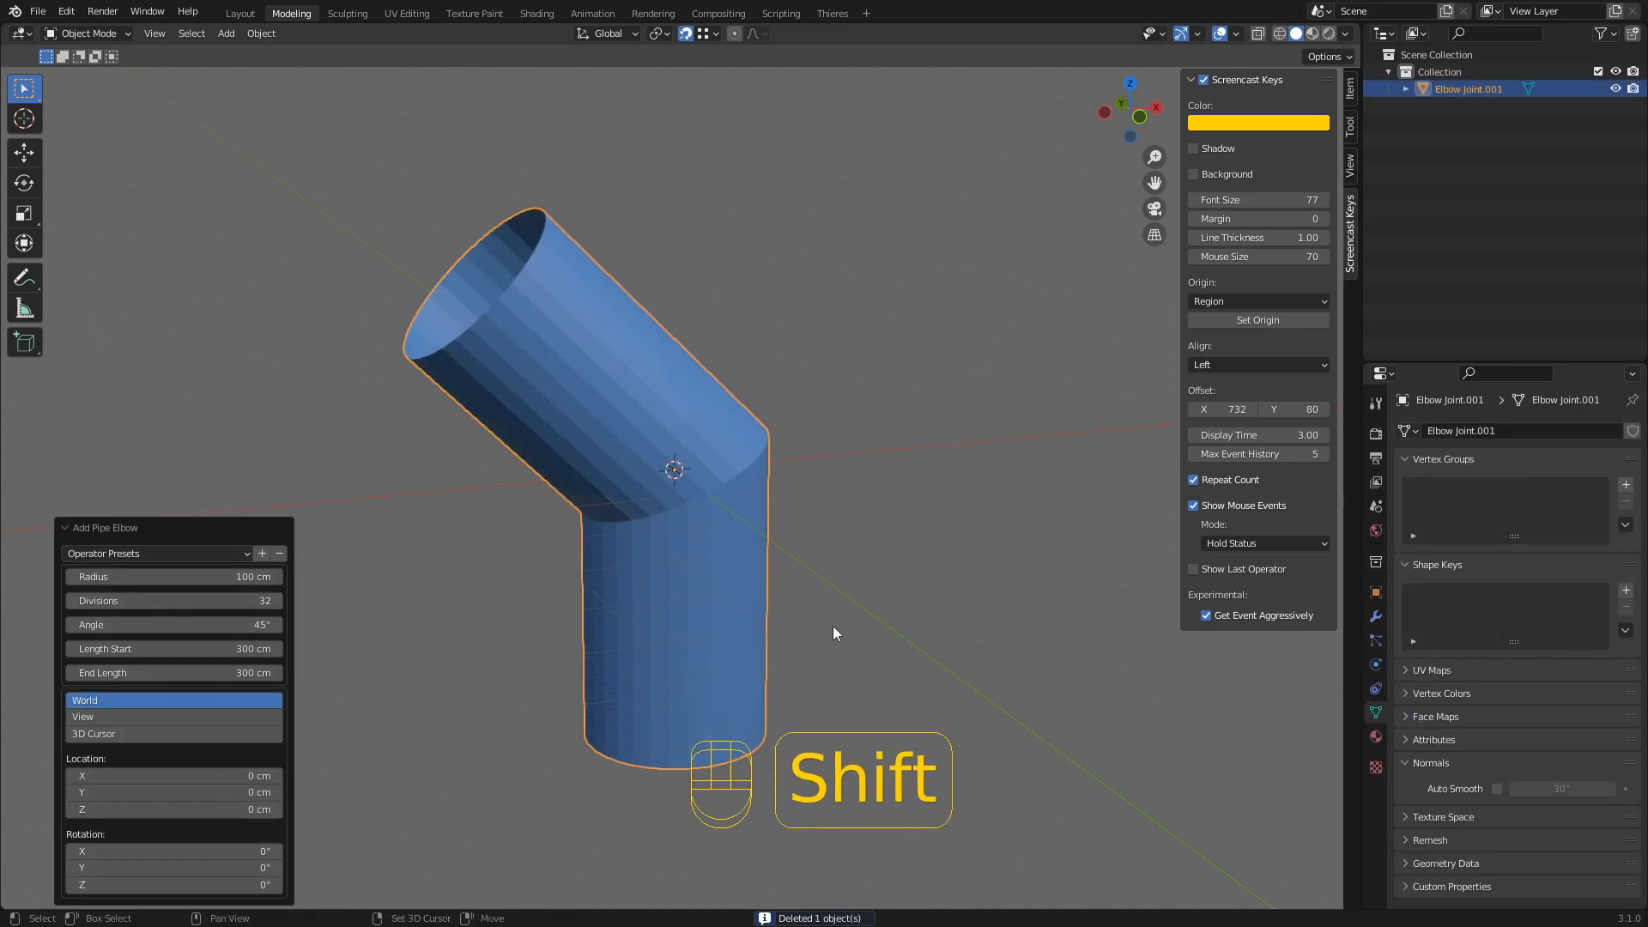
# Add a Pipe Y-Joint mesh and move it beside the elbow, about 549 cm in X, -173 cm in Y and 76 cm in Z
pyautogui.hotkey('shift', 'a')
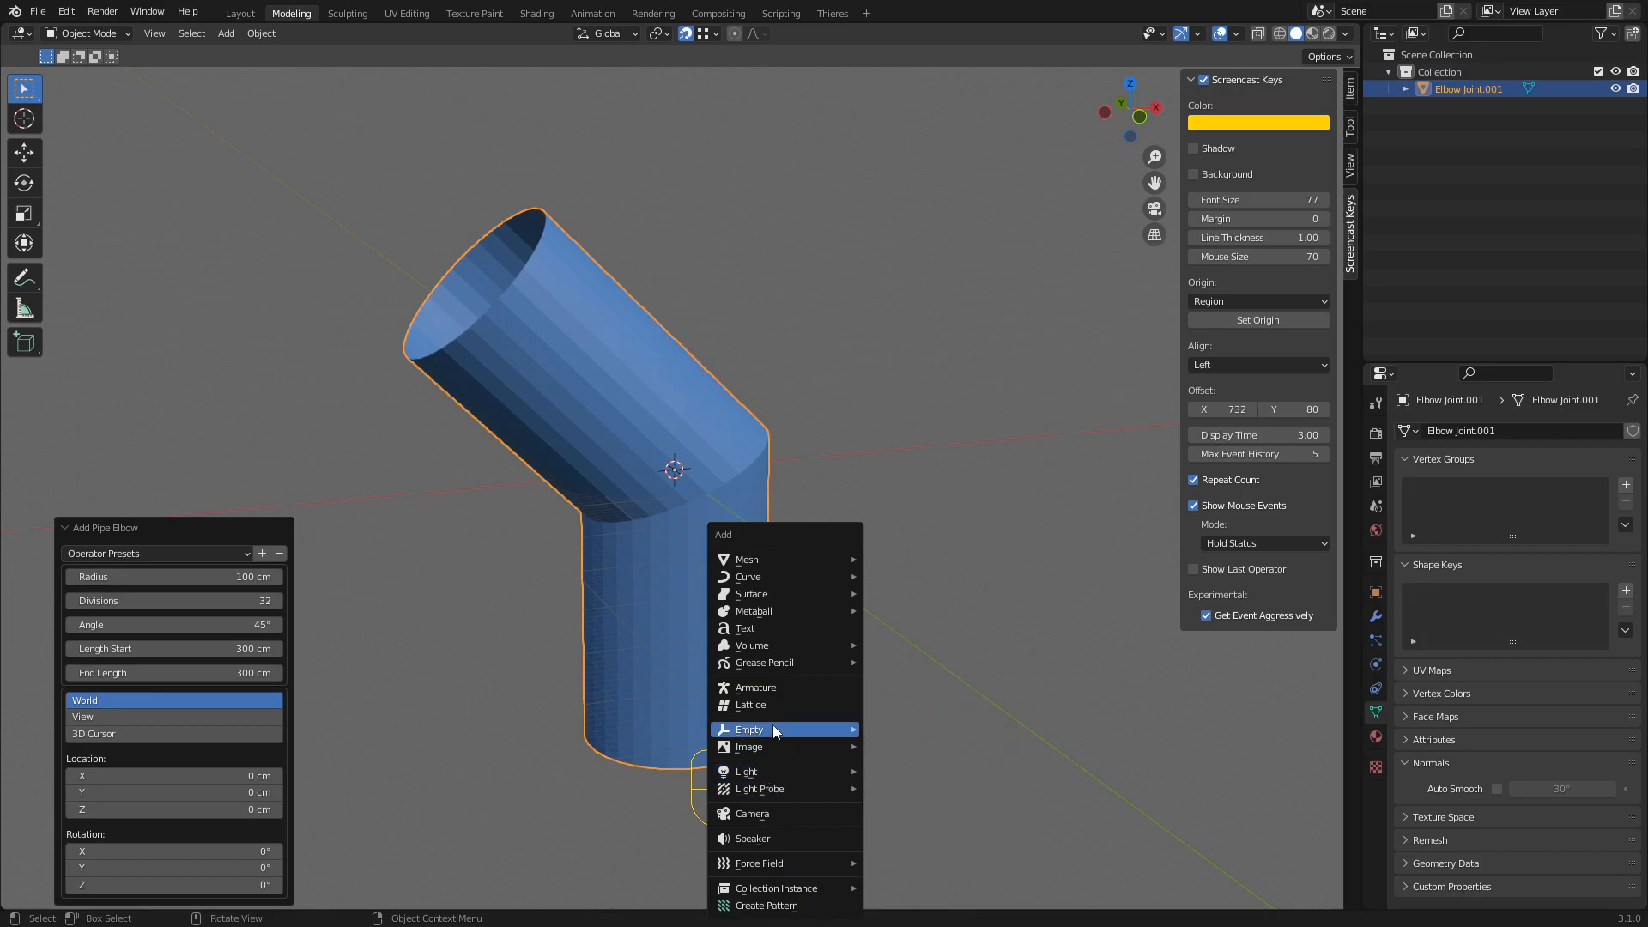
pyautogui.moveTo(777, 729)
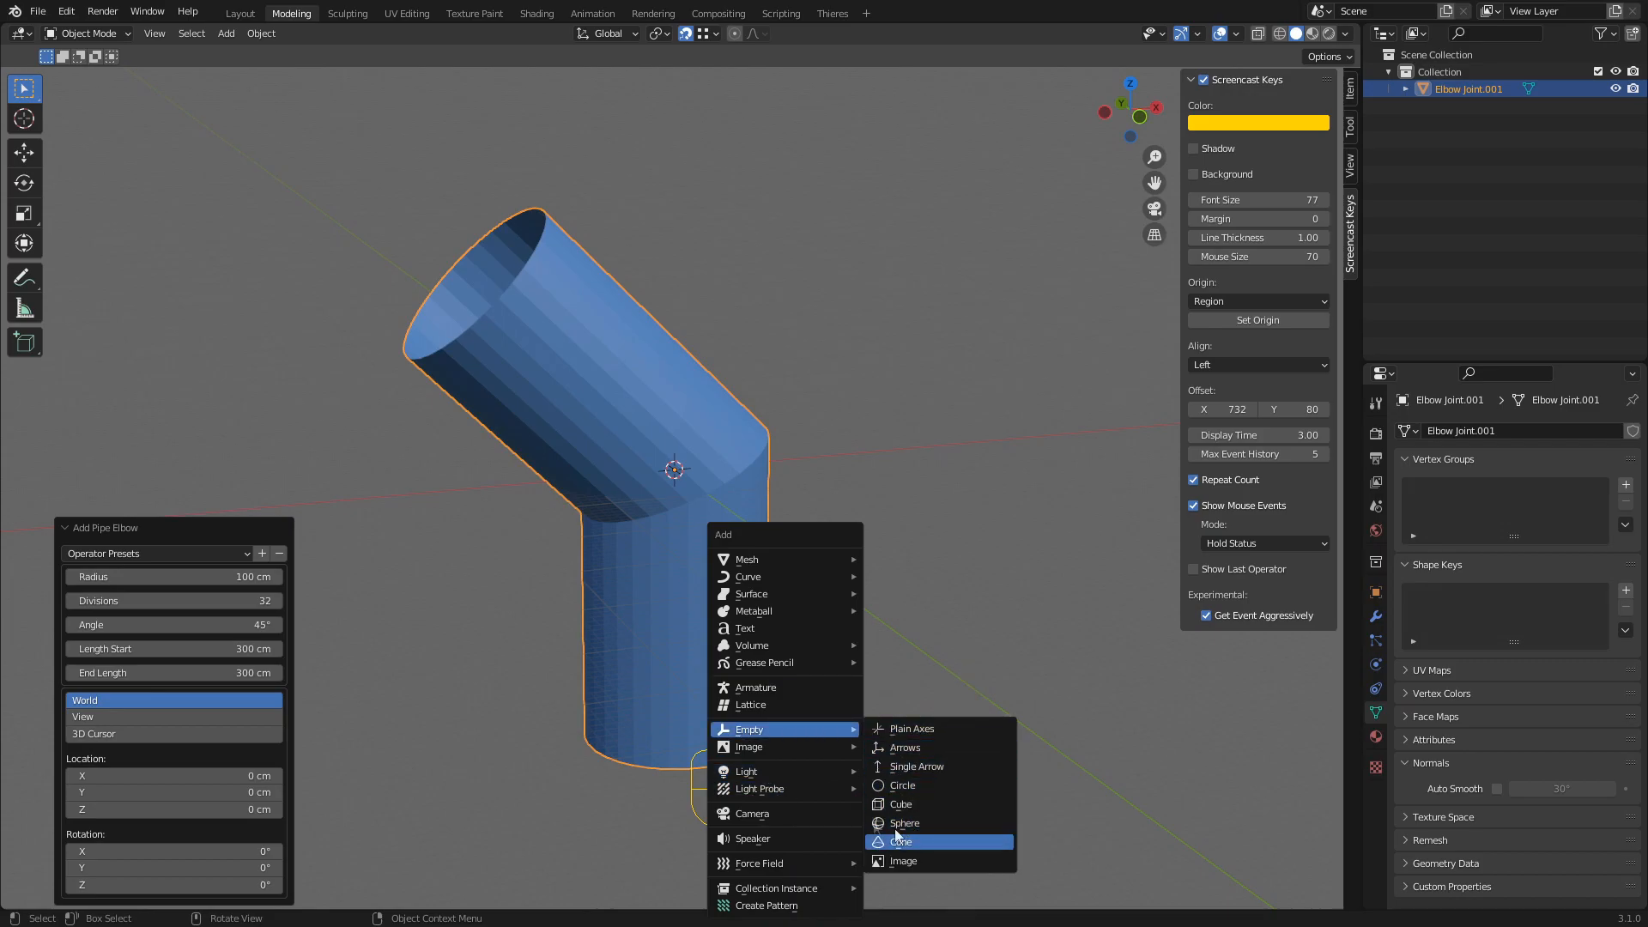
pyautogui.moveTo(751, 560)
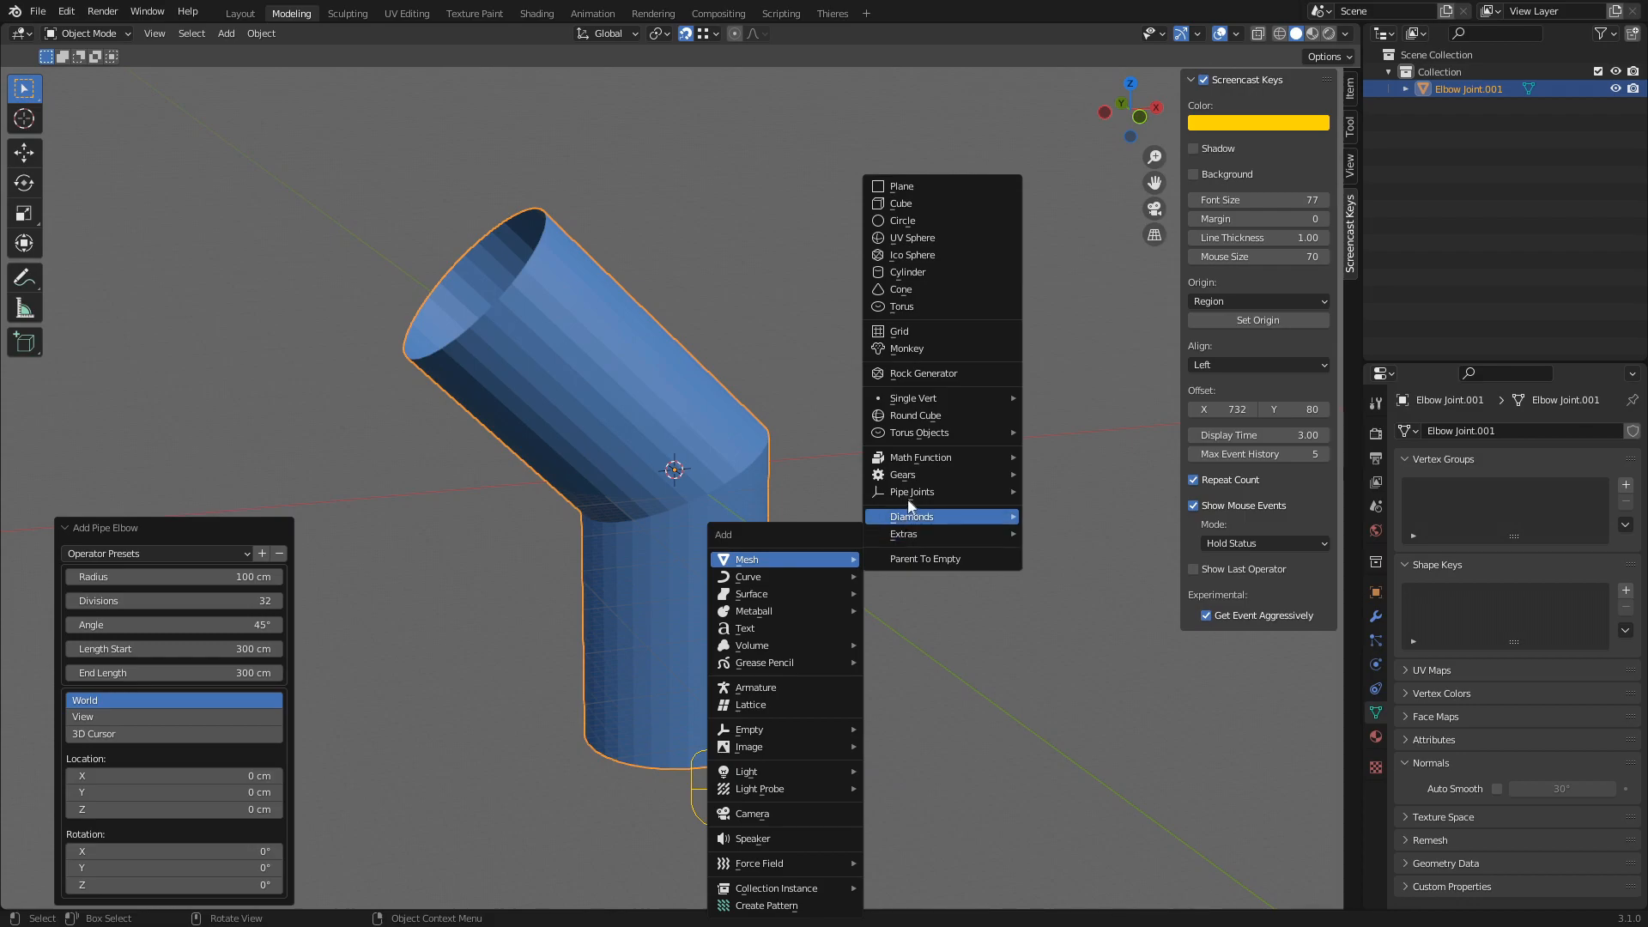
pyautogui.moveTo(945, 492)
pyautogui.click(1090, 527)
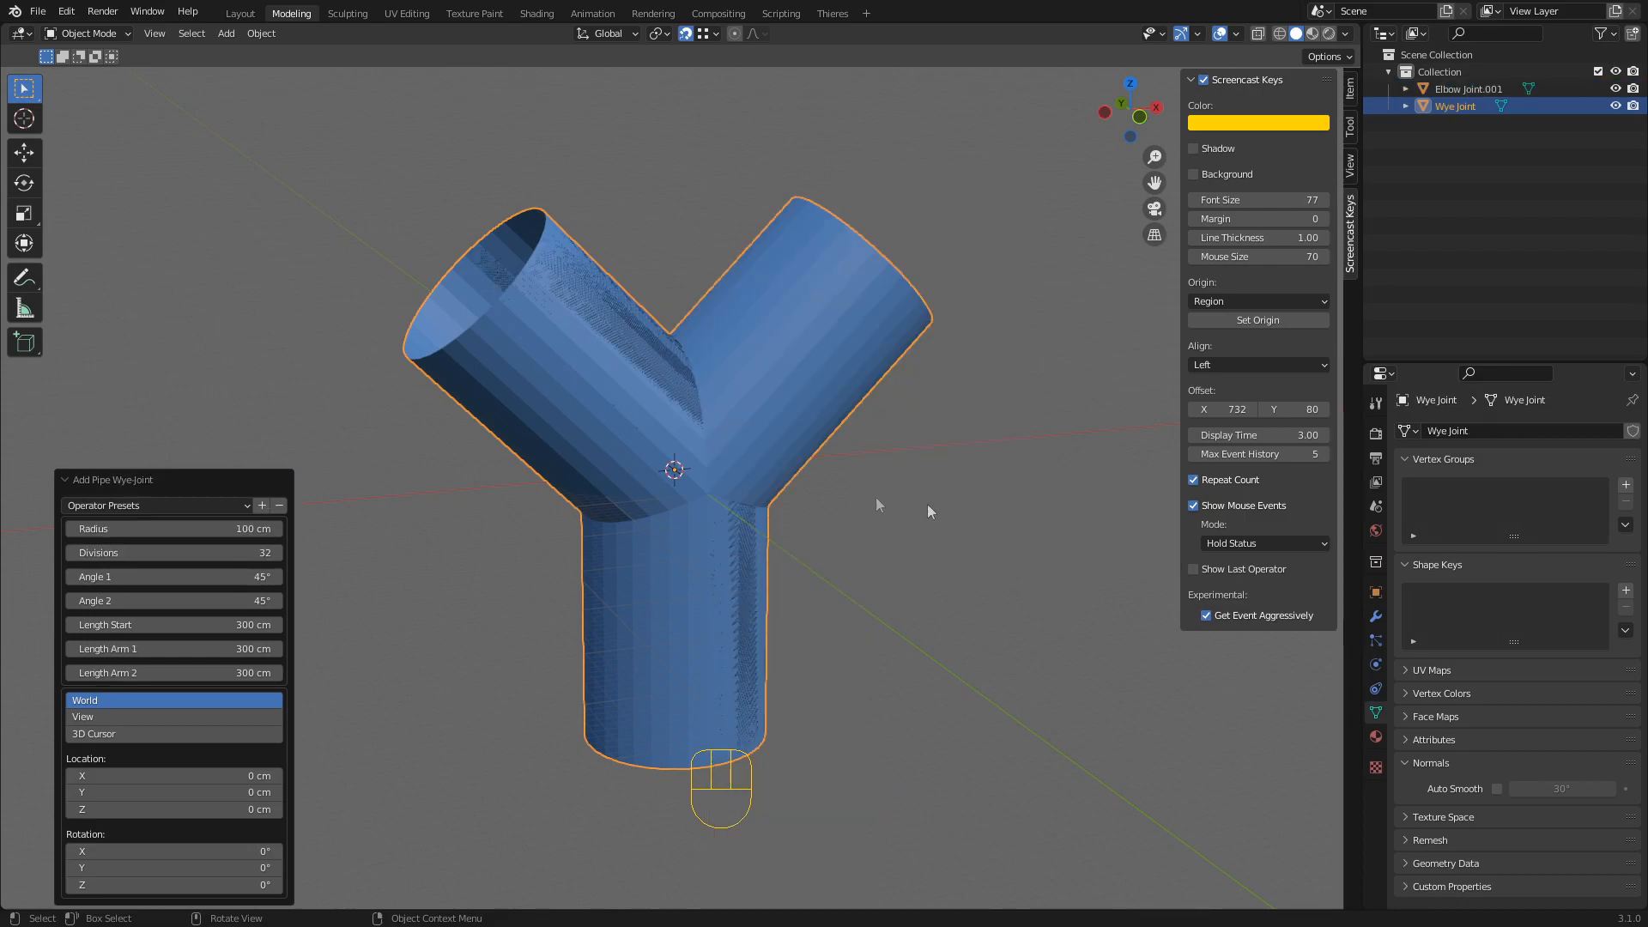
pyautogui.scroll(-5, 875, 497)
pyautogui.press('g')
pyautogui.click(908, 513)
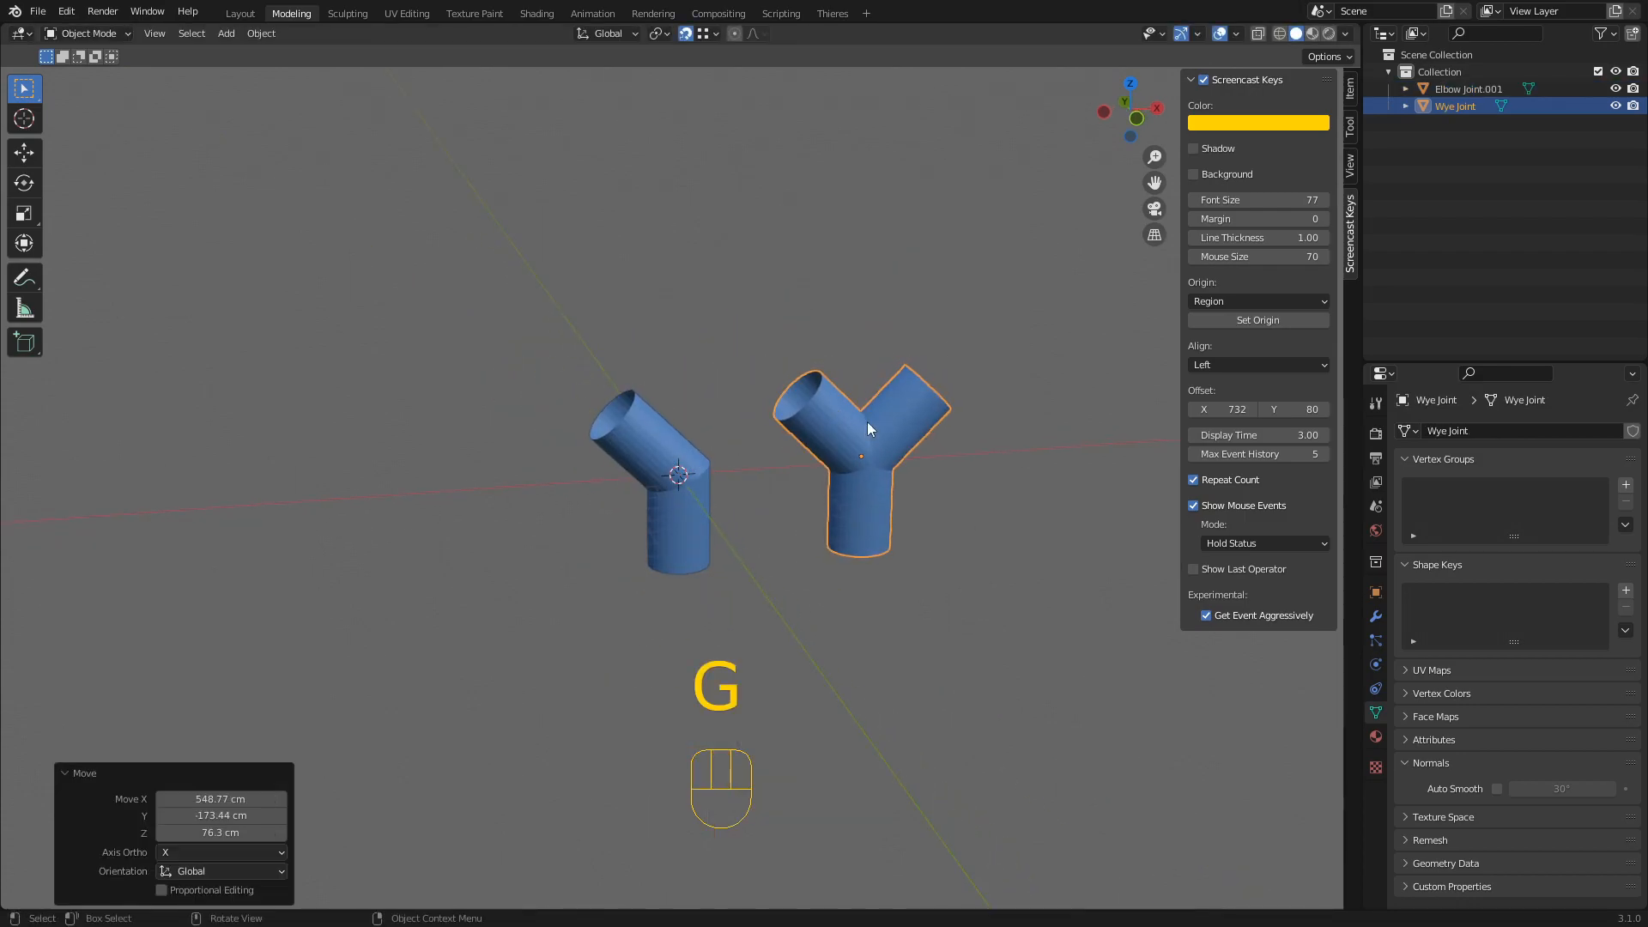
pyautogui.scroll(3, 875, 434)
pyautogui.keyDown('shift'); pyautogui.moveTo(800, 491); pyautogui.dragTo(749, 495, button='middle'); pyautogui.keyUp('shift')
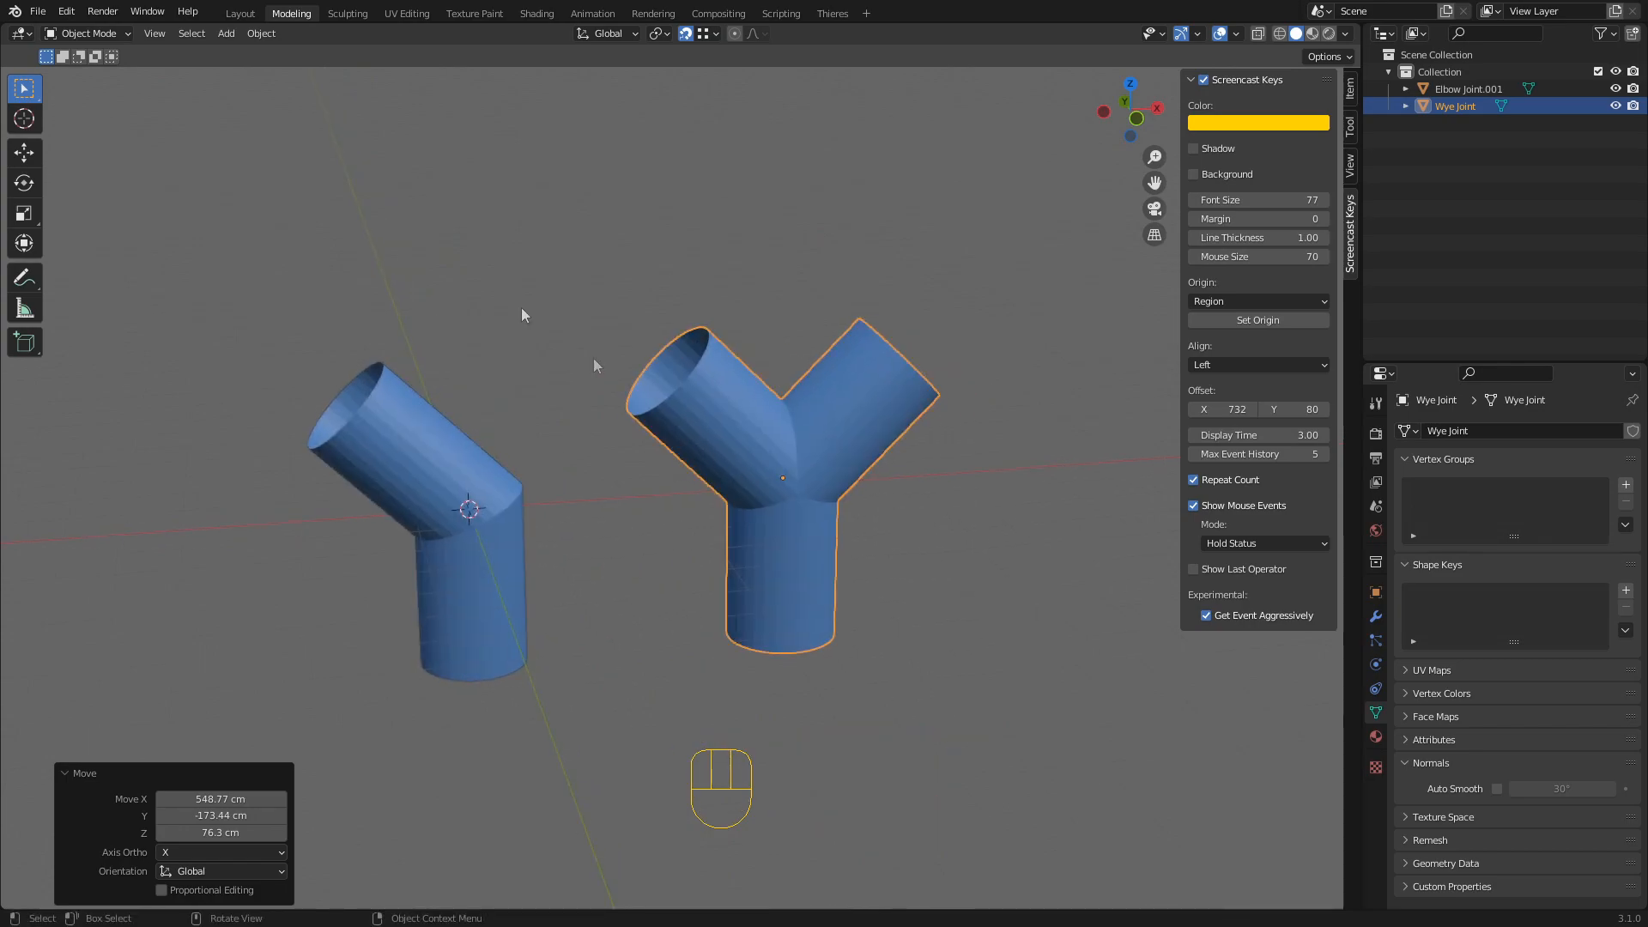
# Bring up the add-on preferences, and open and dismiss the add-on installation file browser
pyautogui.click(66, 12)
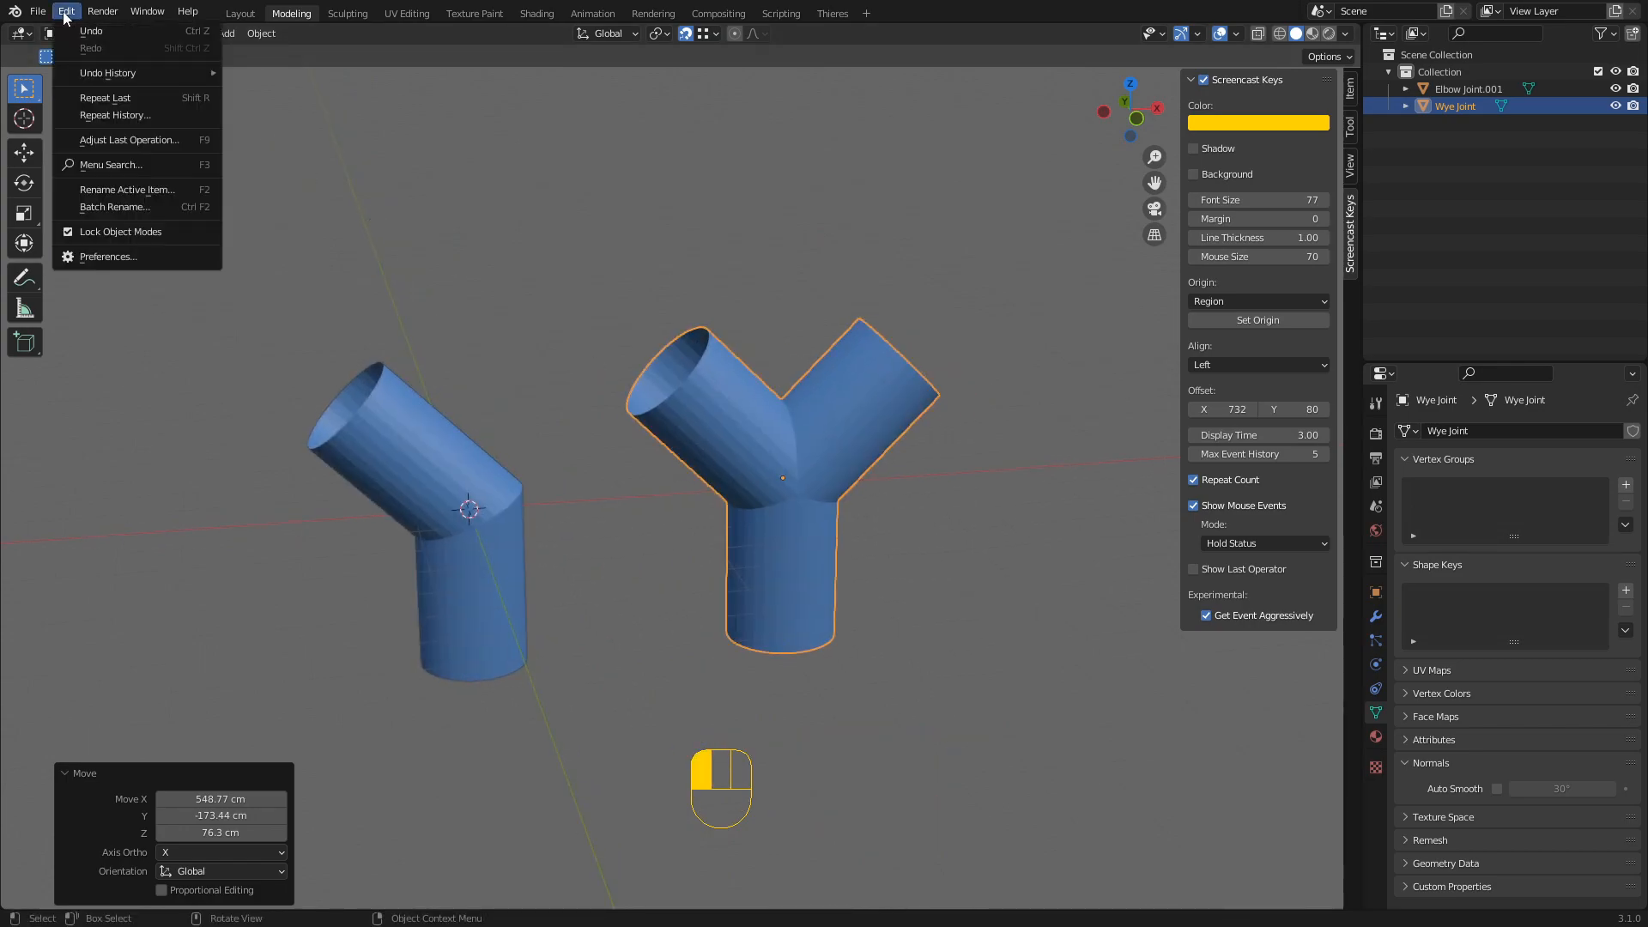
pyautogui.click(129, 258)
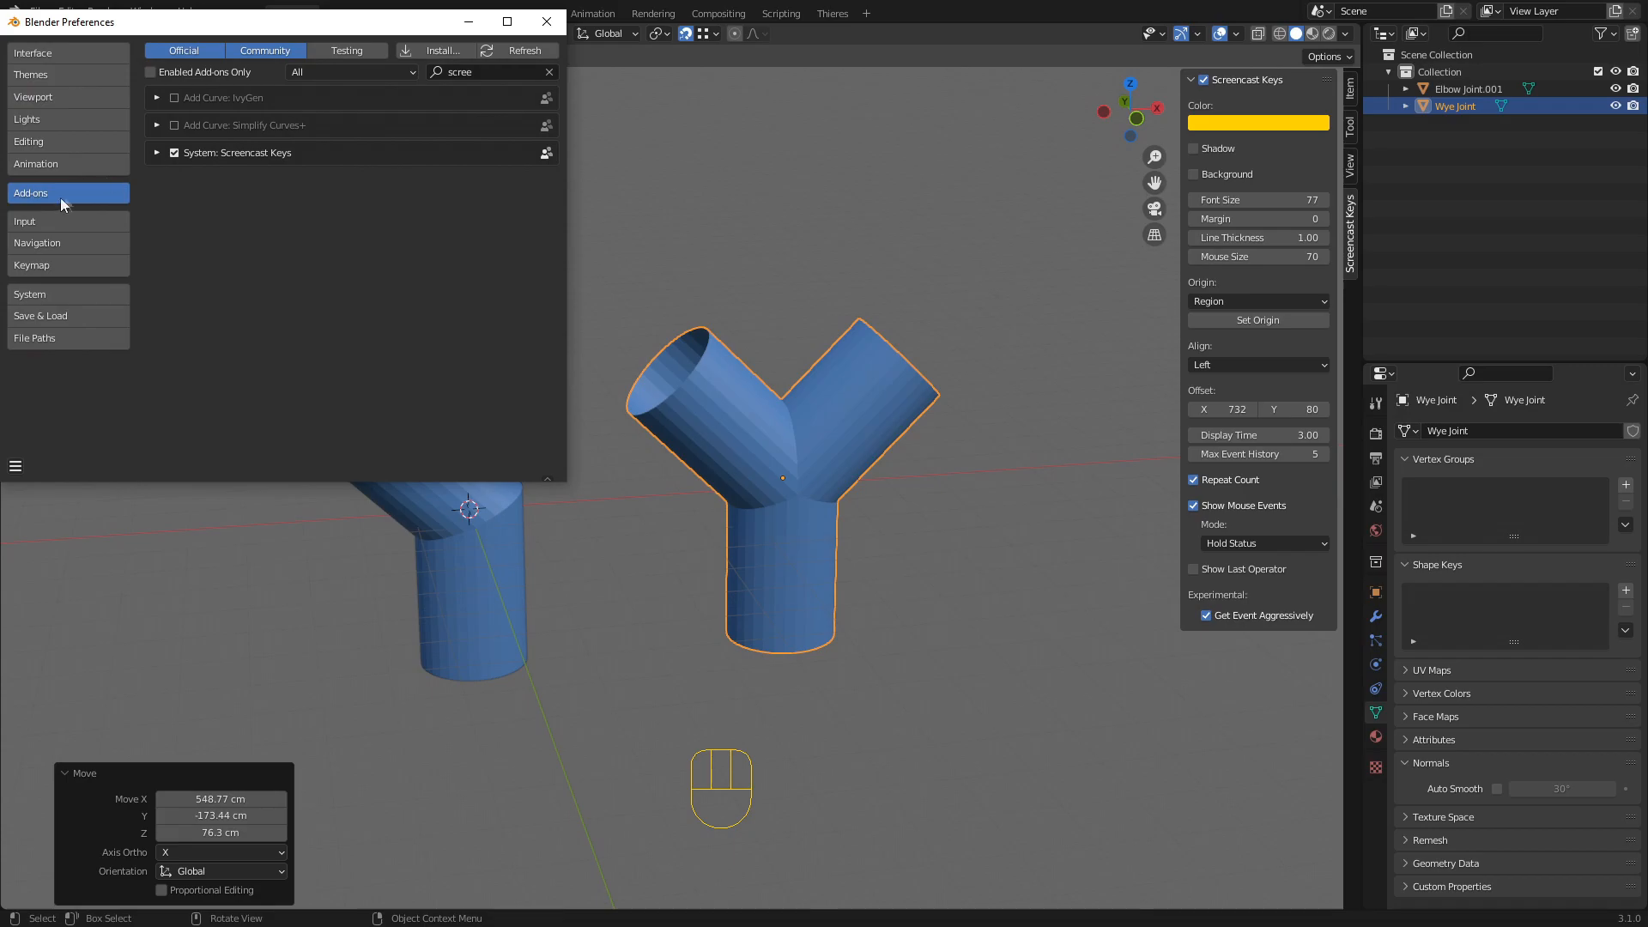
pyautogui.click(441, 52)
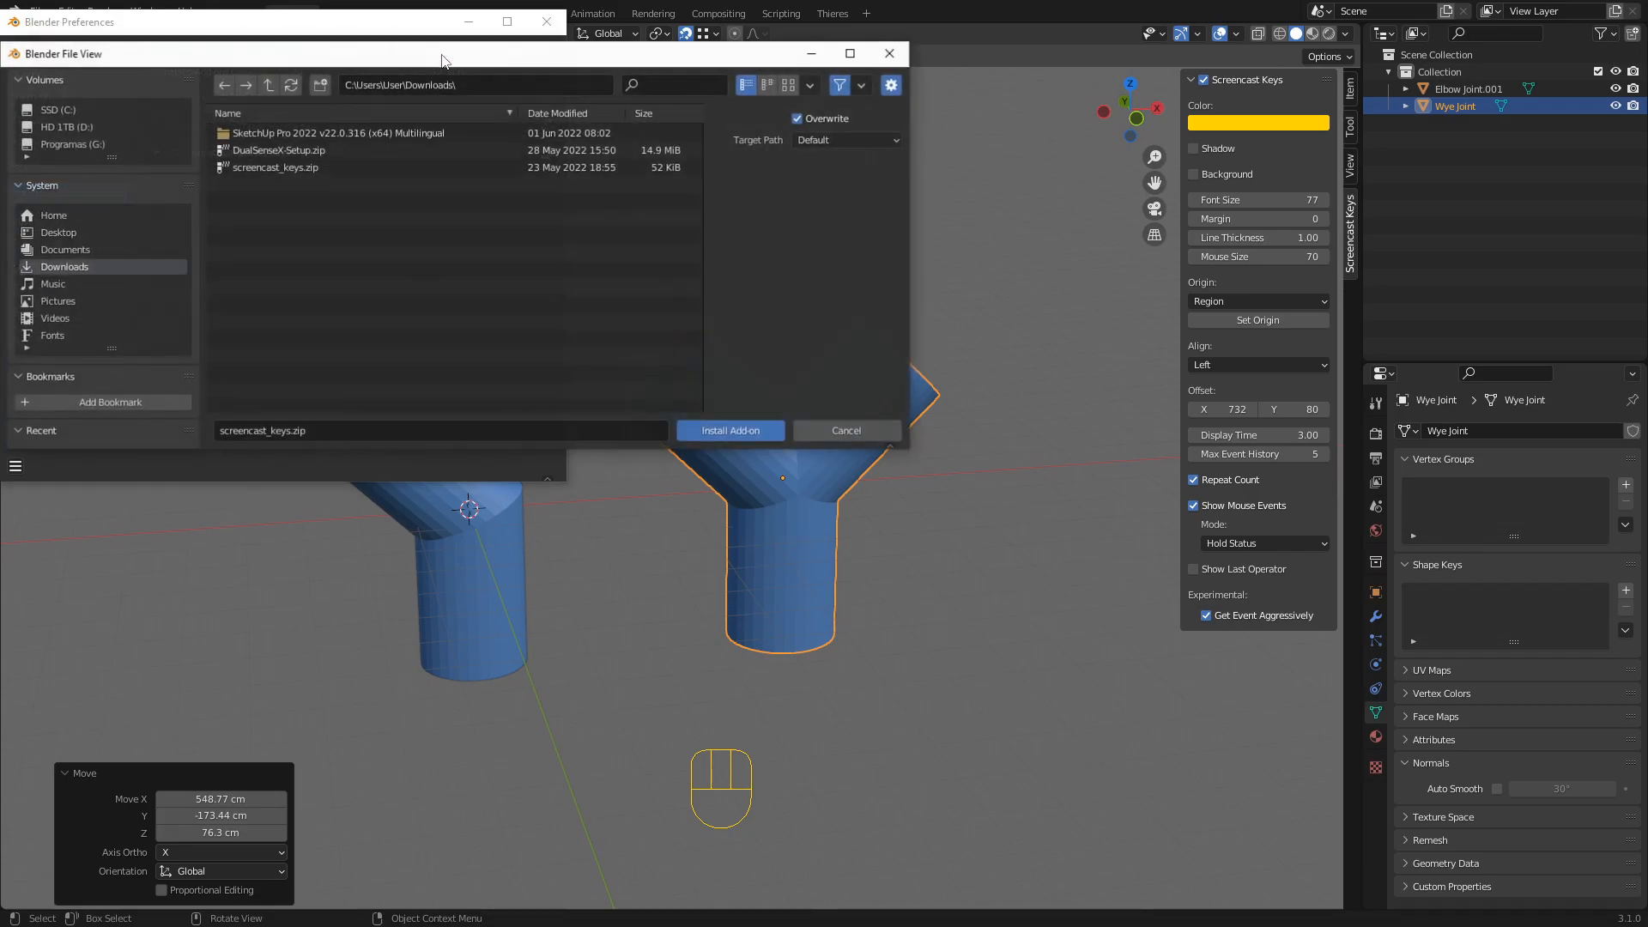
pyautogui.click(887, 48)
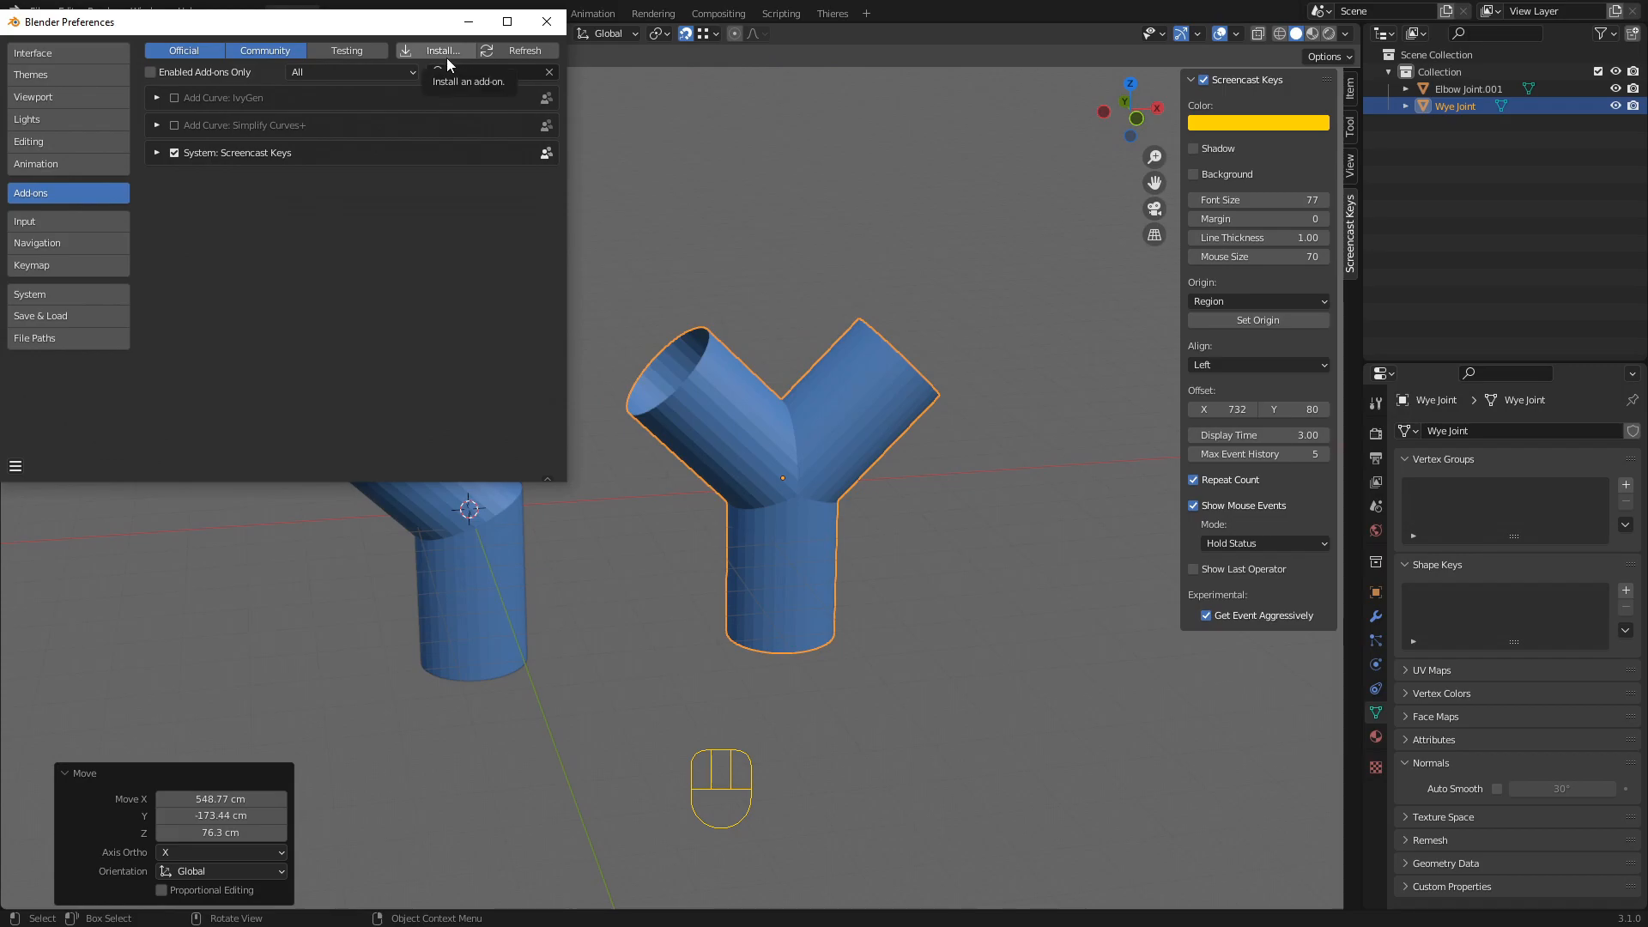
# Search the add-ons for "mesh" in an enlarged Preferences window, disable Add Mesh: Extra Objects, and expand its details
pyautogui.click(478, 72)
pyautogui.press('BackSpace')
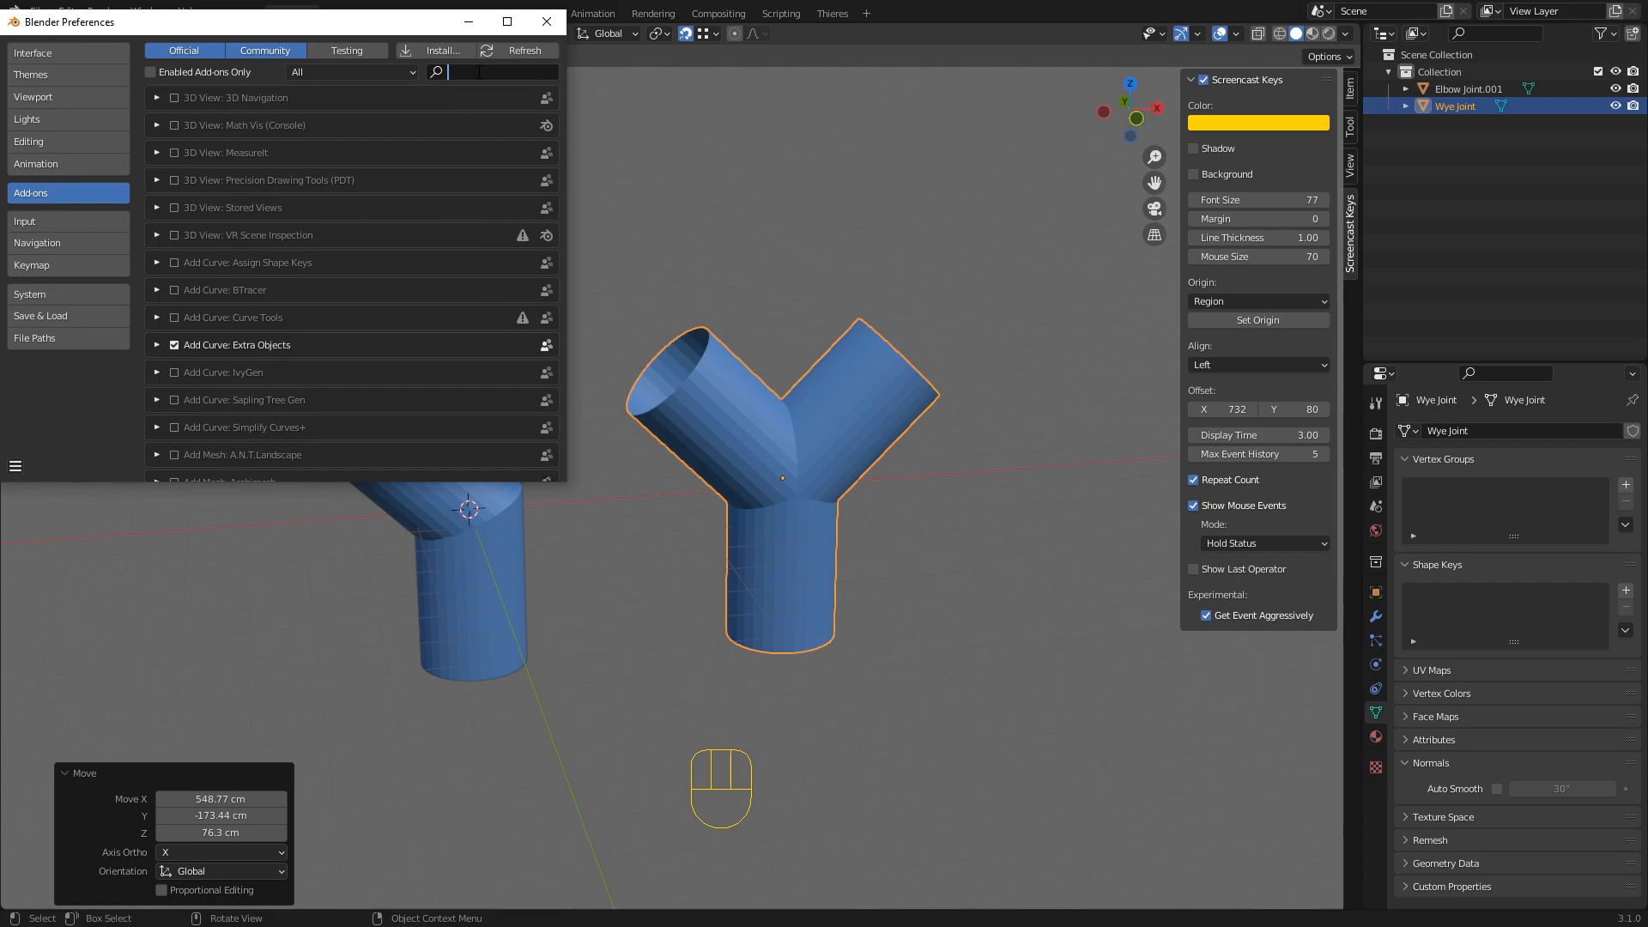
pyautogui.write('mesh')
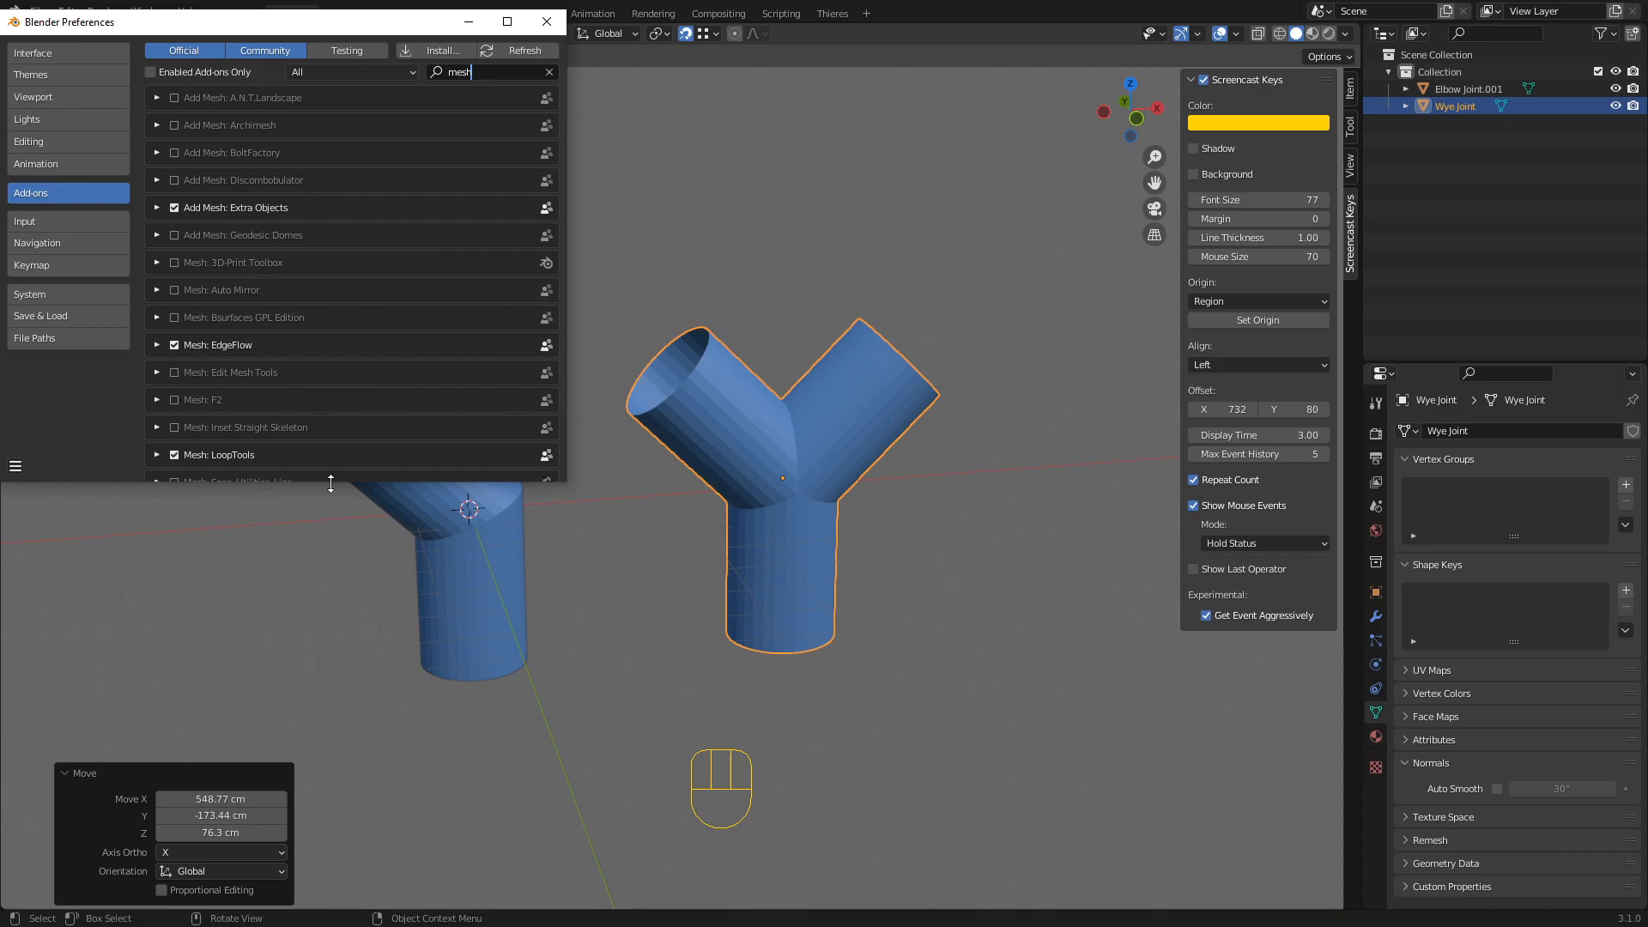
pyautogui.moveTo(330, 483); pyautogui.dragTo(330, 652)
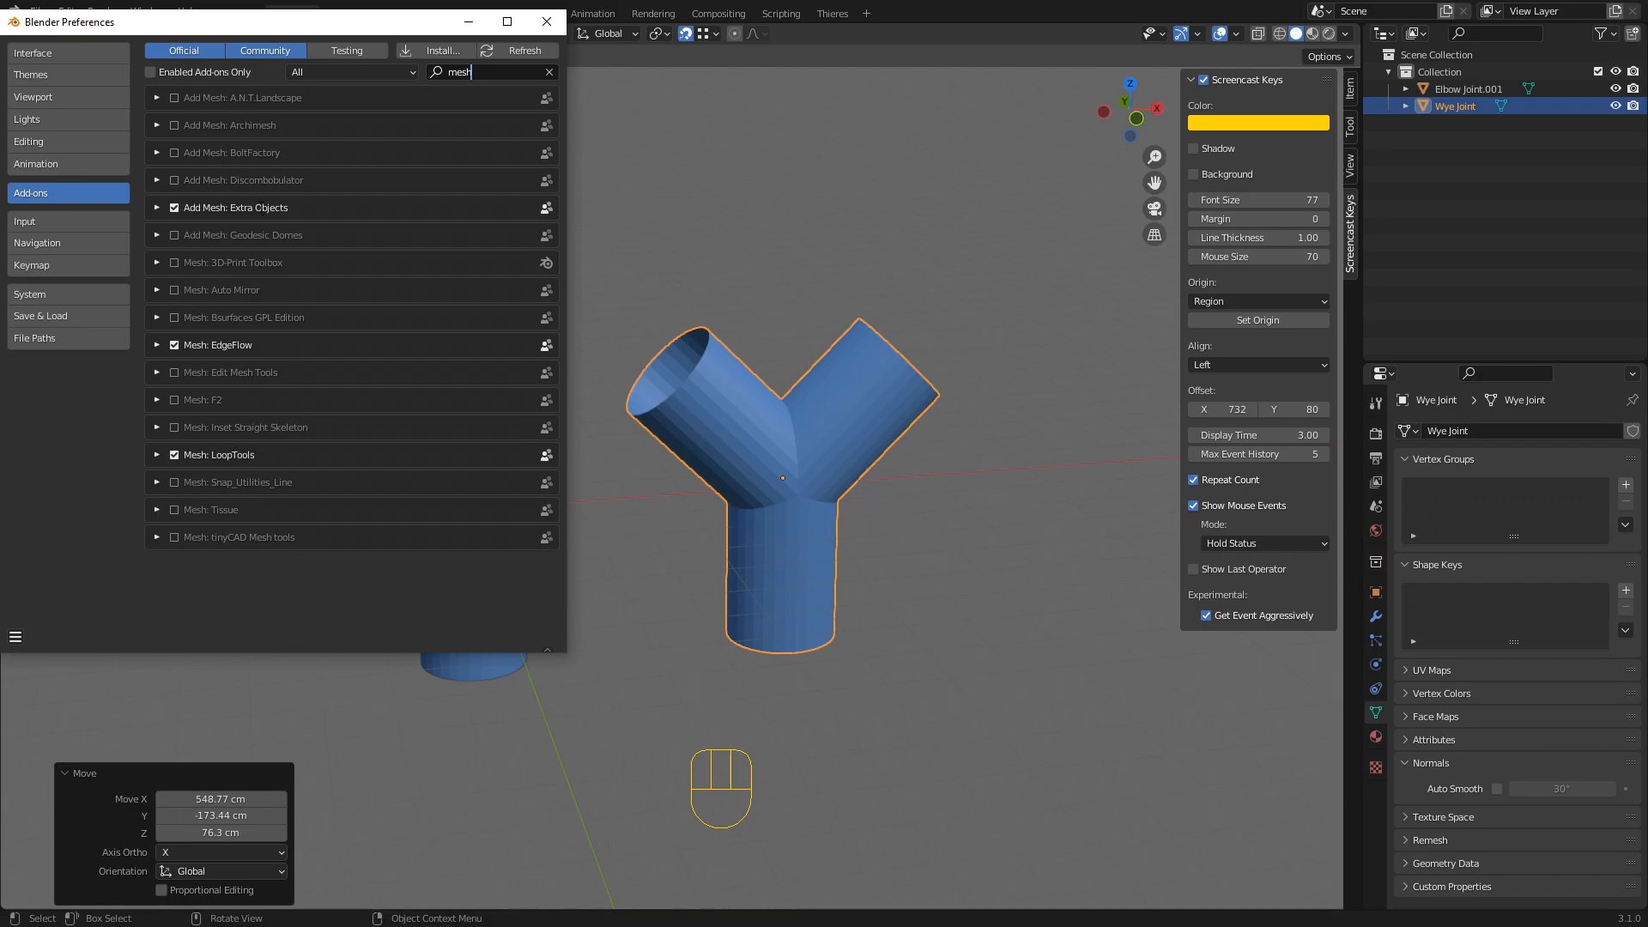
pyautogui.click(174, 207)
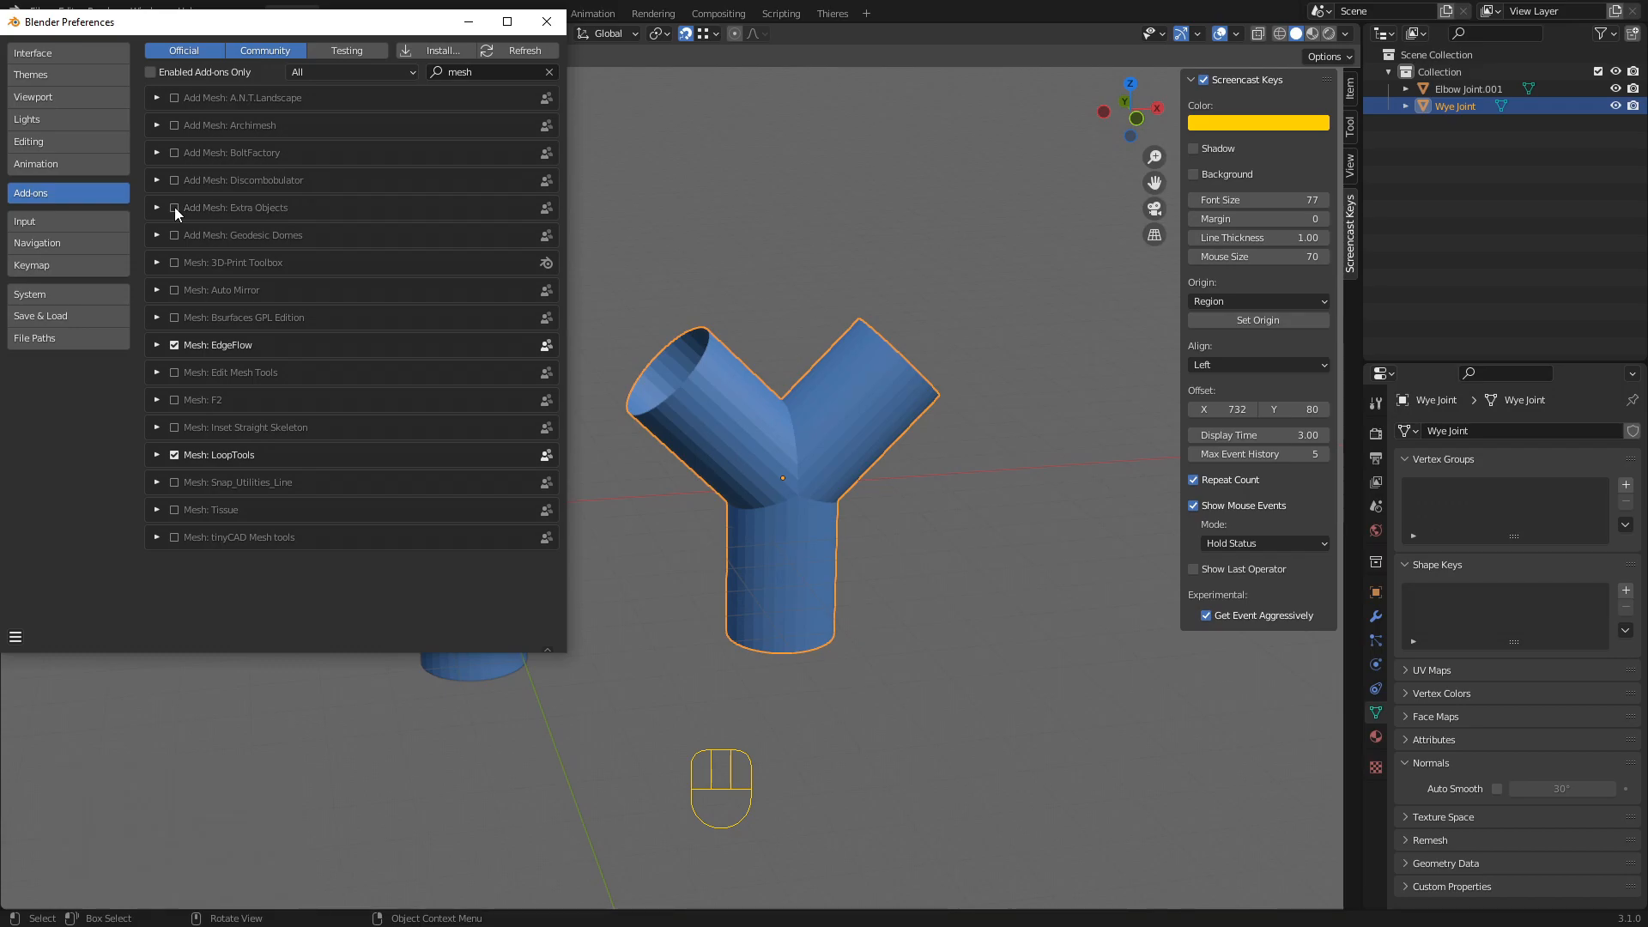
pyautogui.click(156, 208)
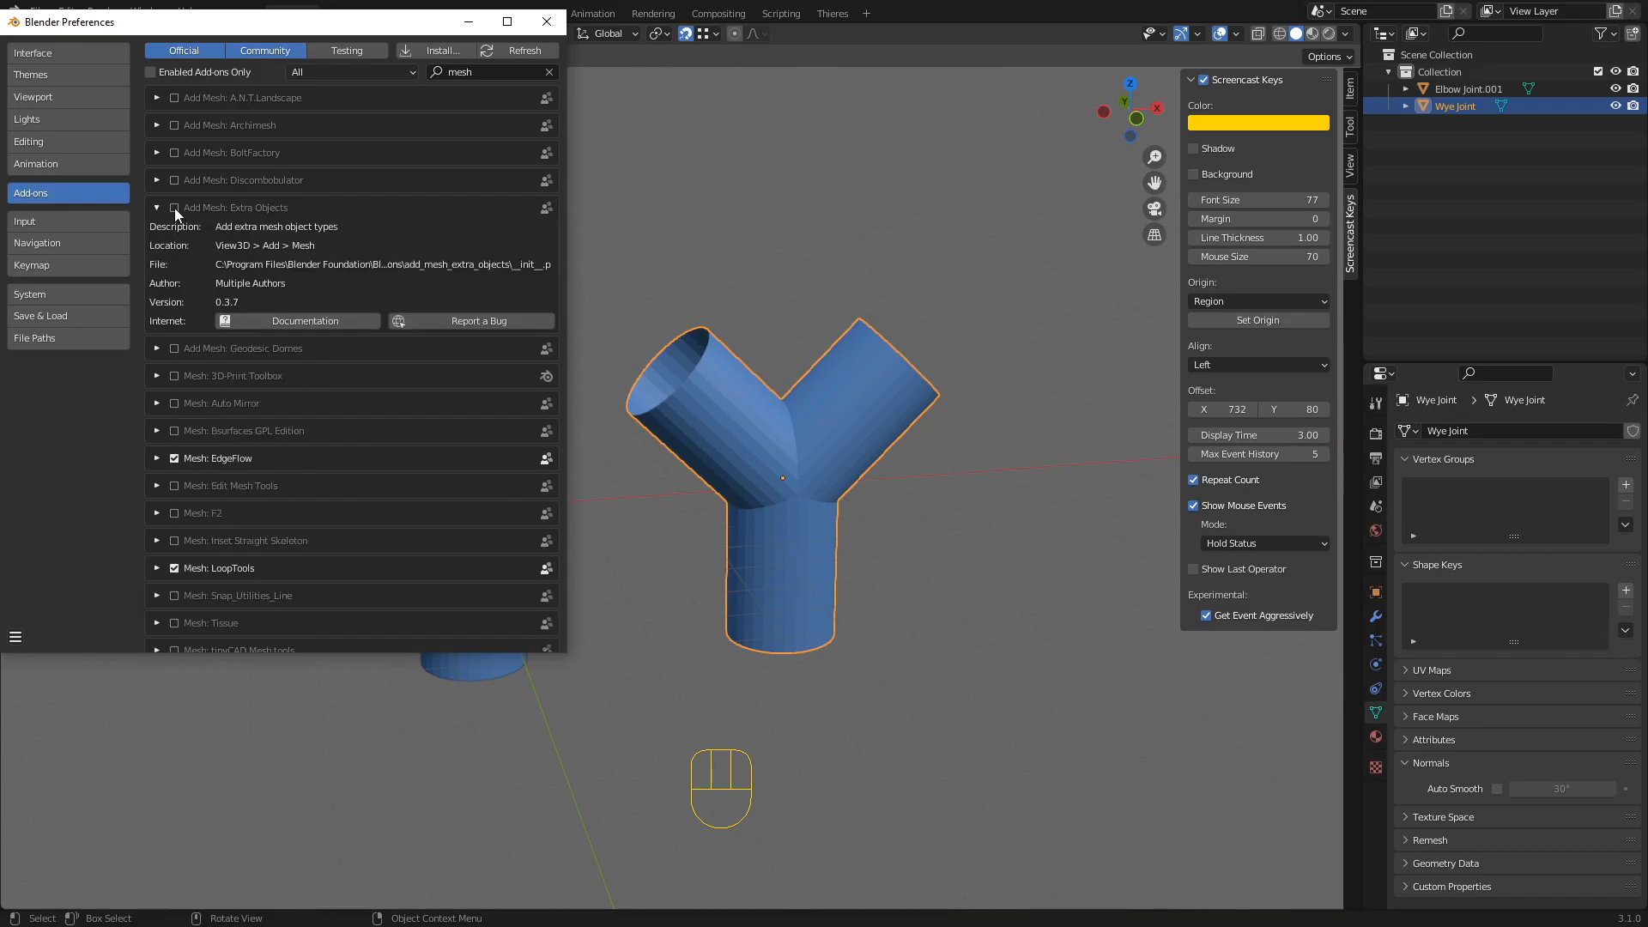
# Enable Add Mesh: Extra Objects, close the preferences, and view the Single Vert options among the addable meshes
pyautogui.click(173, 207)
pyautogui.click(546, 22)
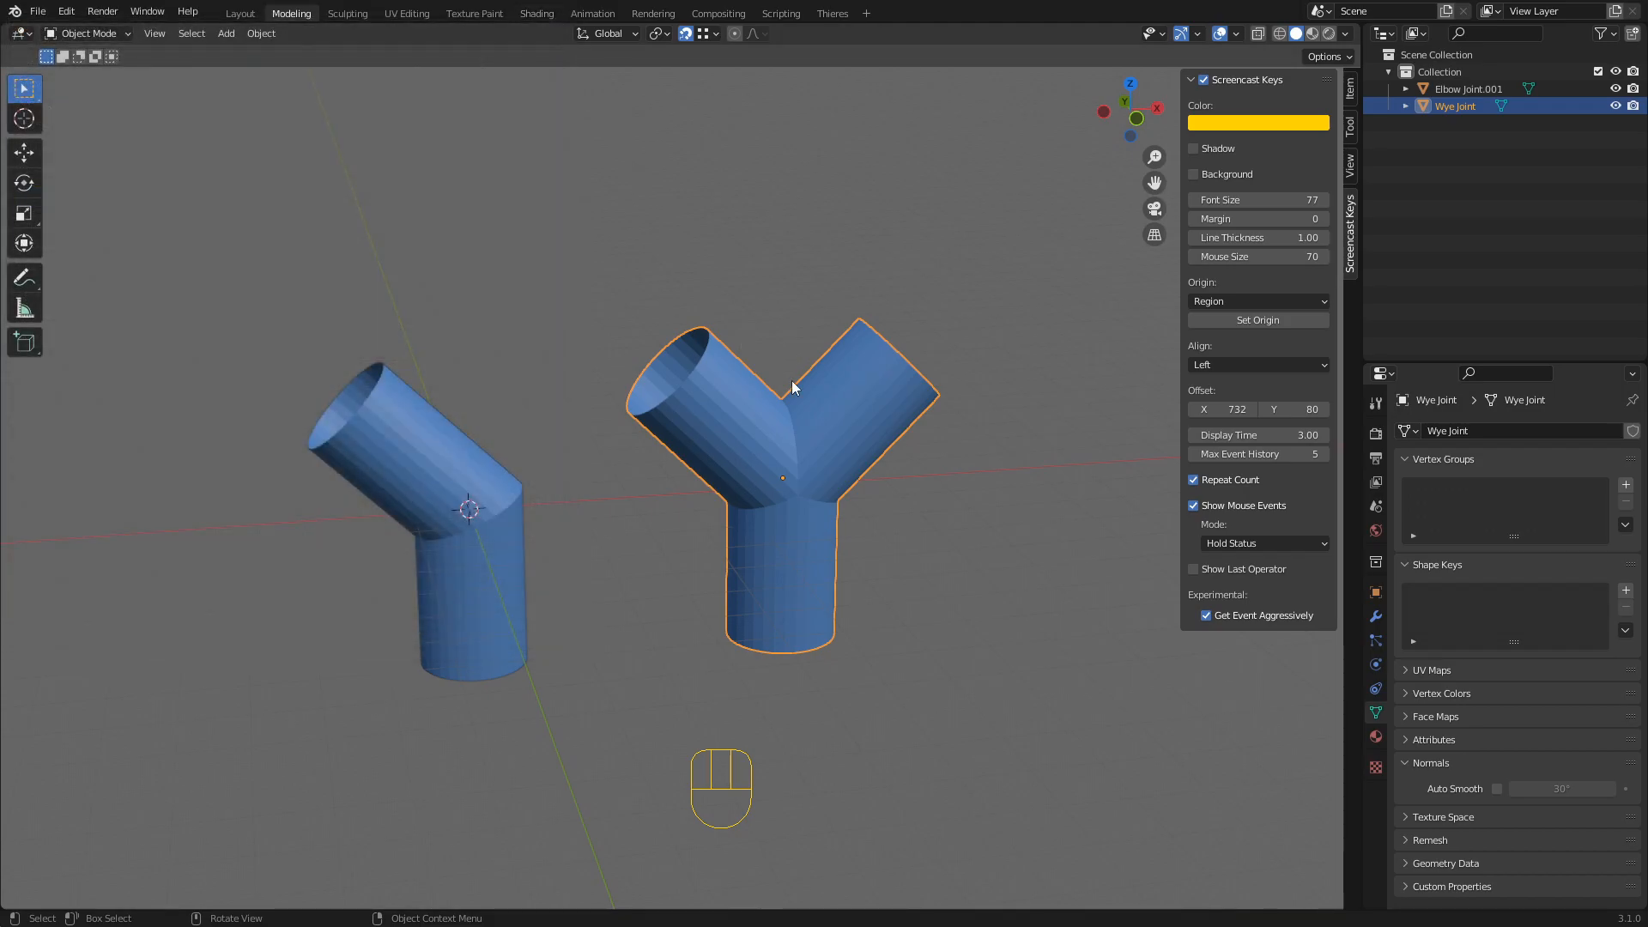
pyautogui.hotkey('shift', 'a')
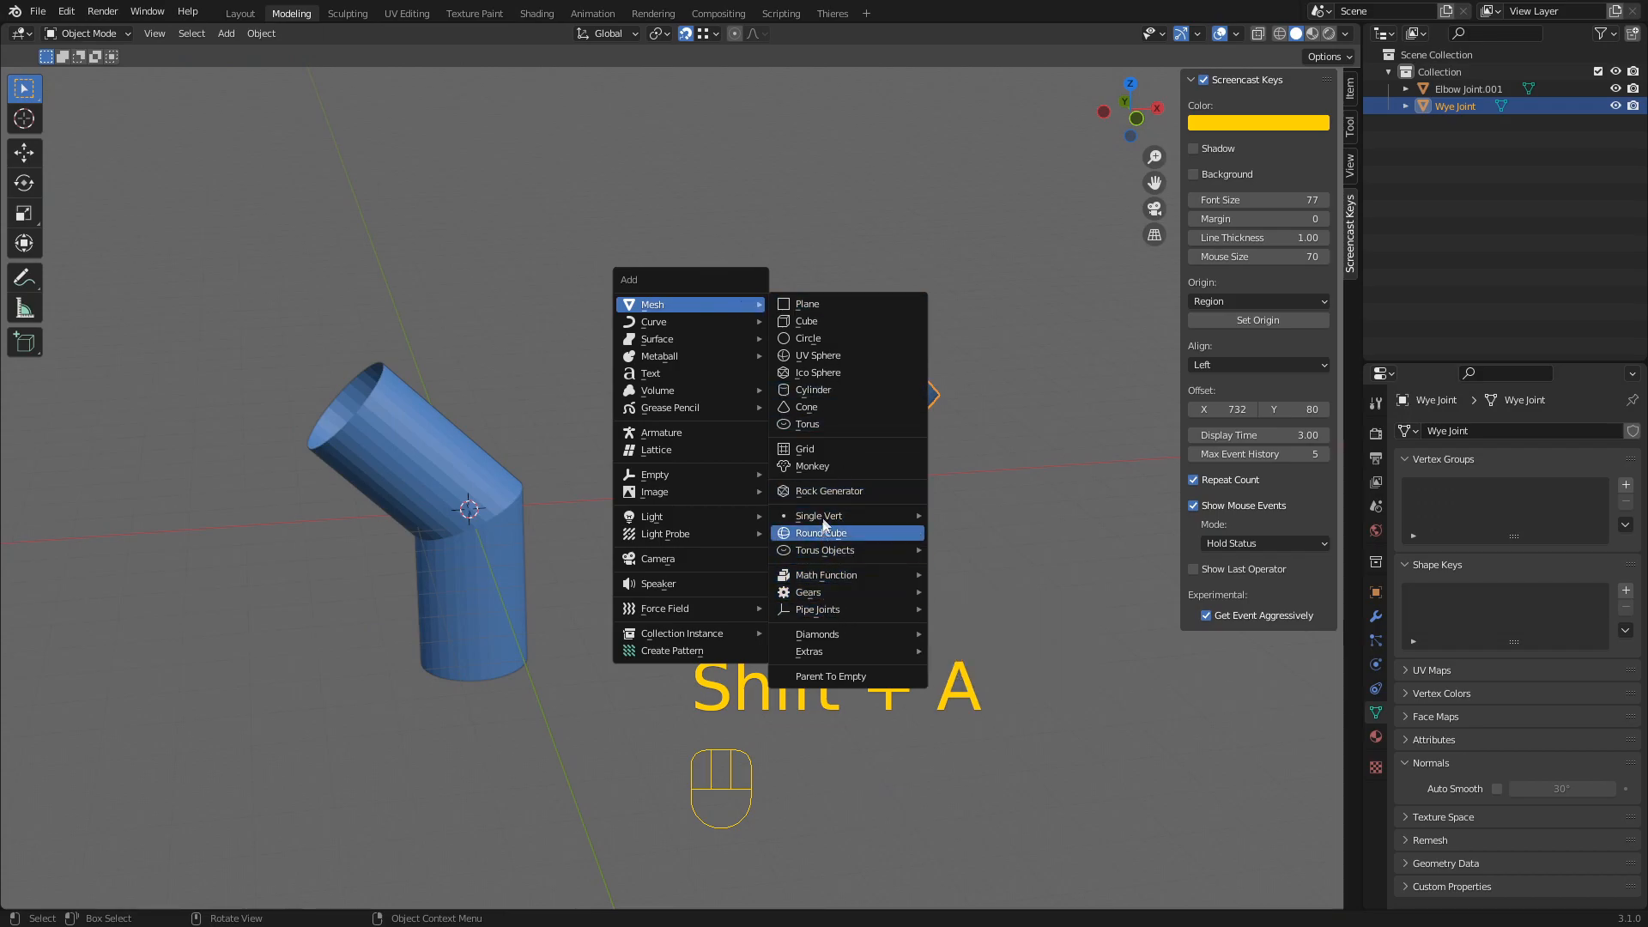
pyautogui.moveTo(824, 517)
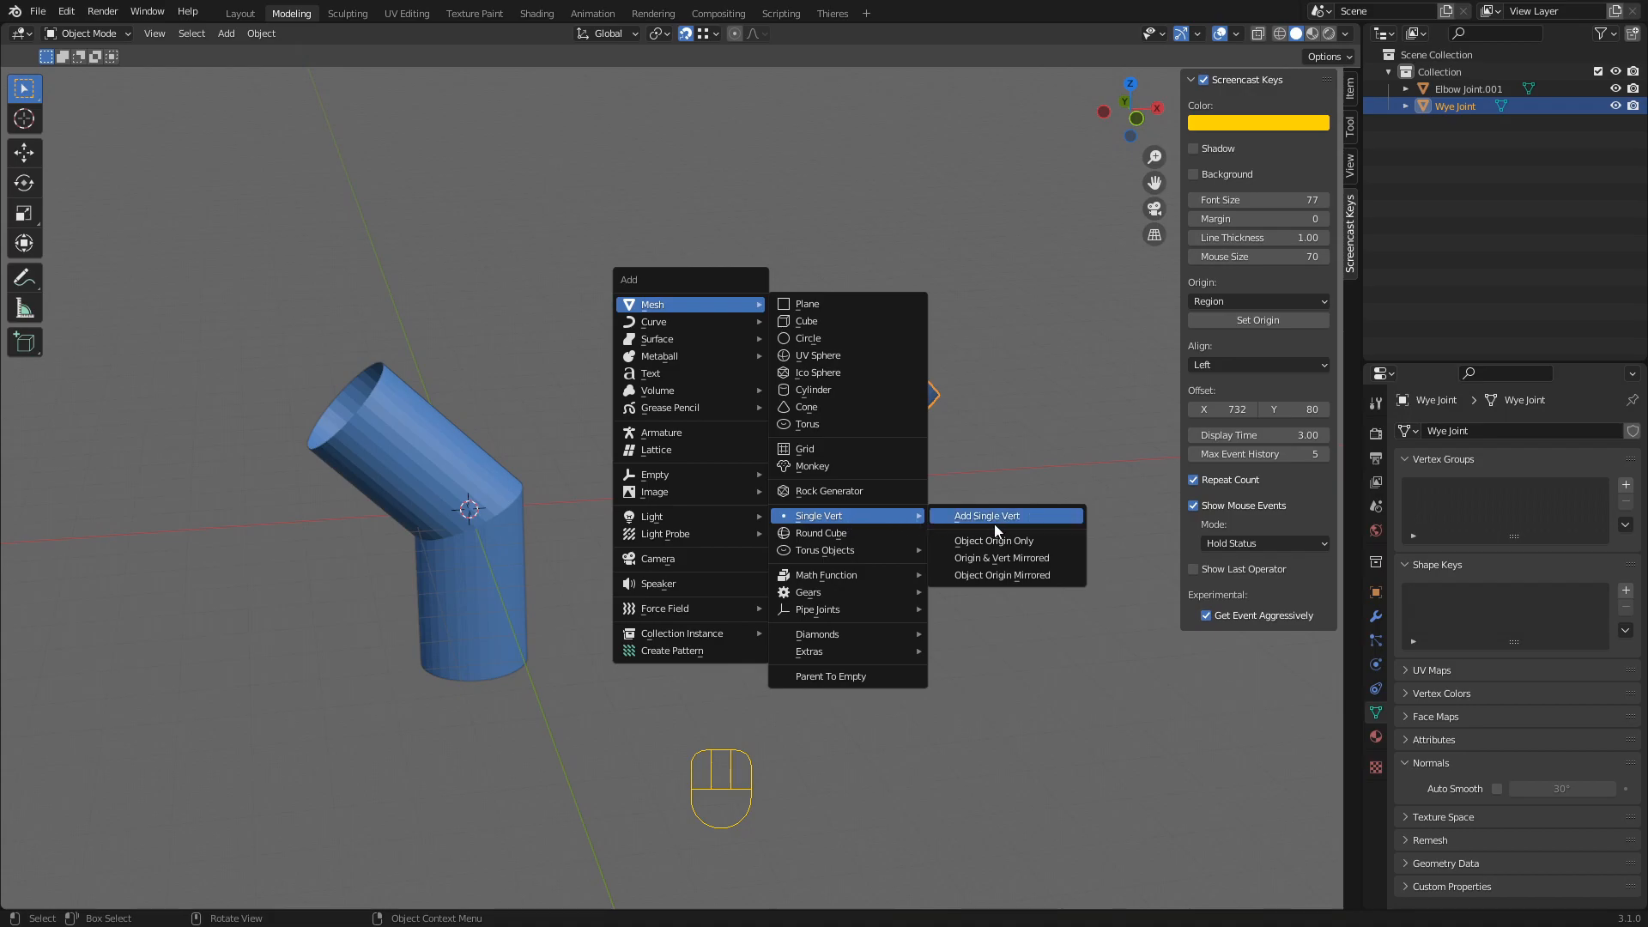
pyautogui.press('Escape')
# Delete both the elbow and the Y-joint pipe objects
pyautogui.scroll(-2, 824, 429)
pyautogui.moveTo(876, 601); pyautogui.dragTo(822, 630, button='middle')
pyautogui.moveTo(841, 637); pyautogui.dragTo(497, 422)
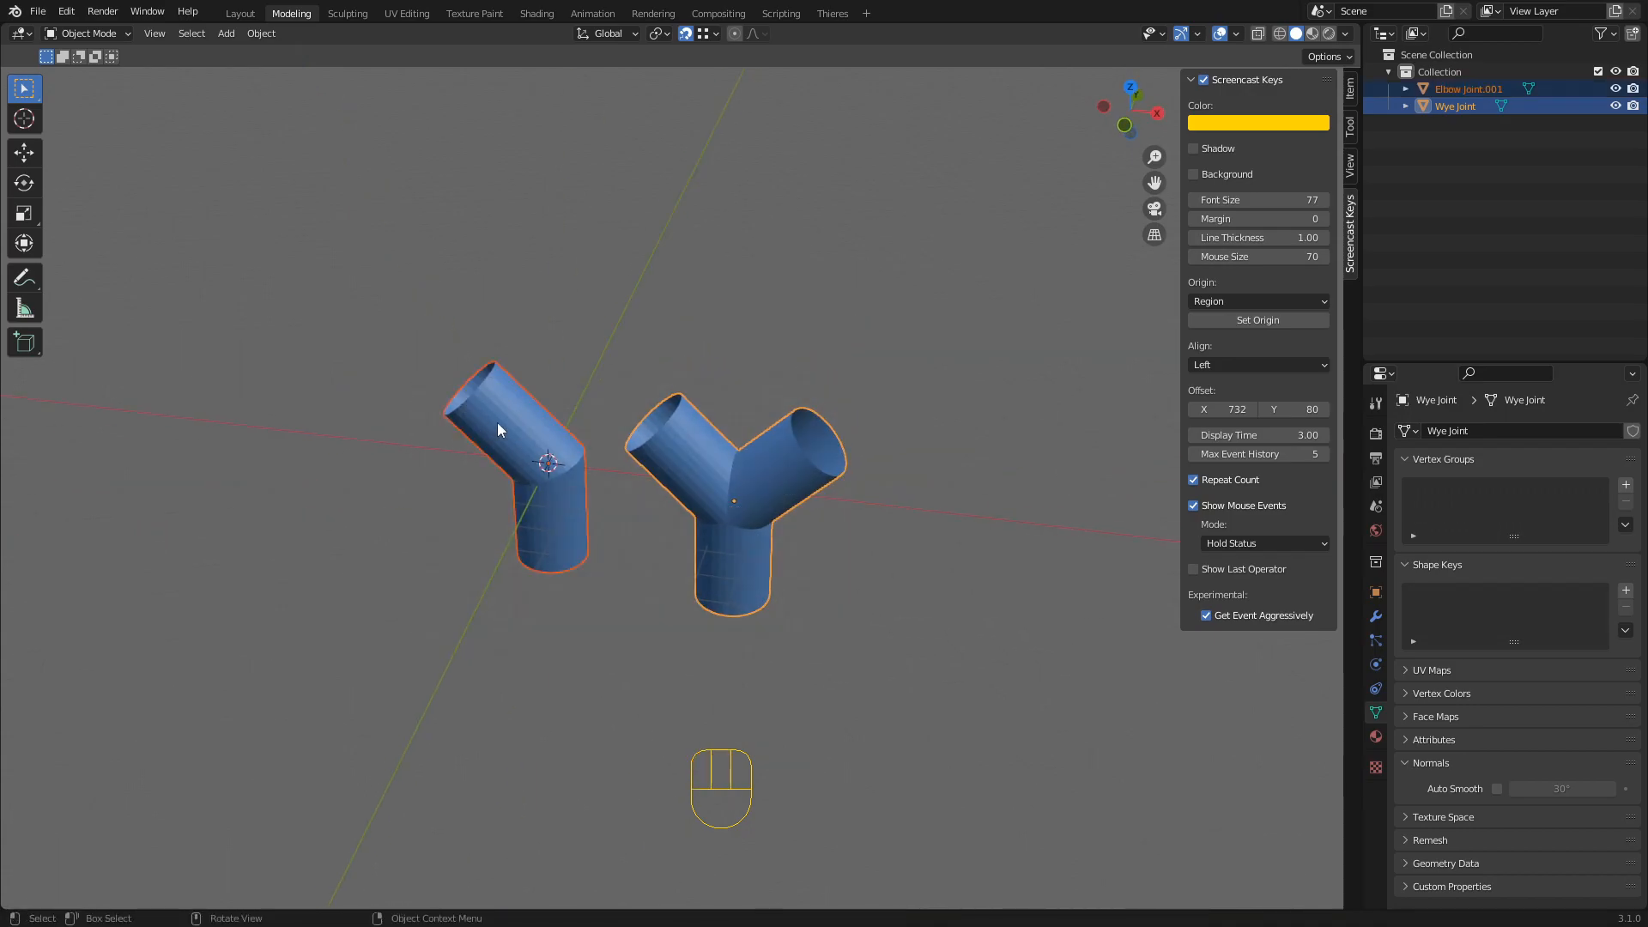
pyautogui.press('Delete')
# Add a cube at the origin, frame it in the viewport, and enter Edit Mode
pyautogui.hotkey('shift', 'a')
pyautogui.moveTo(525, 486)
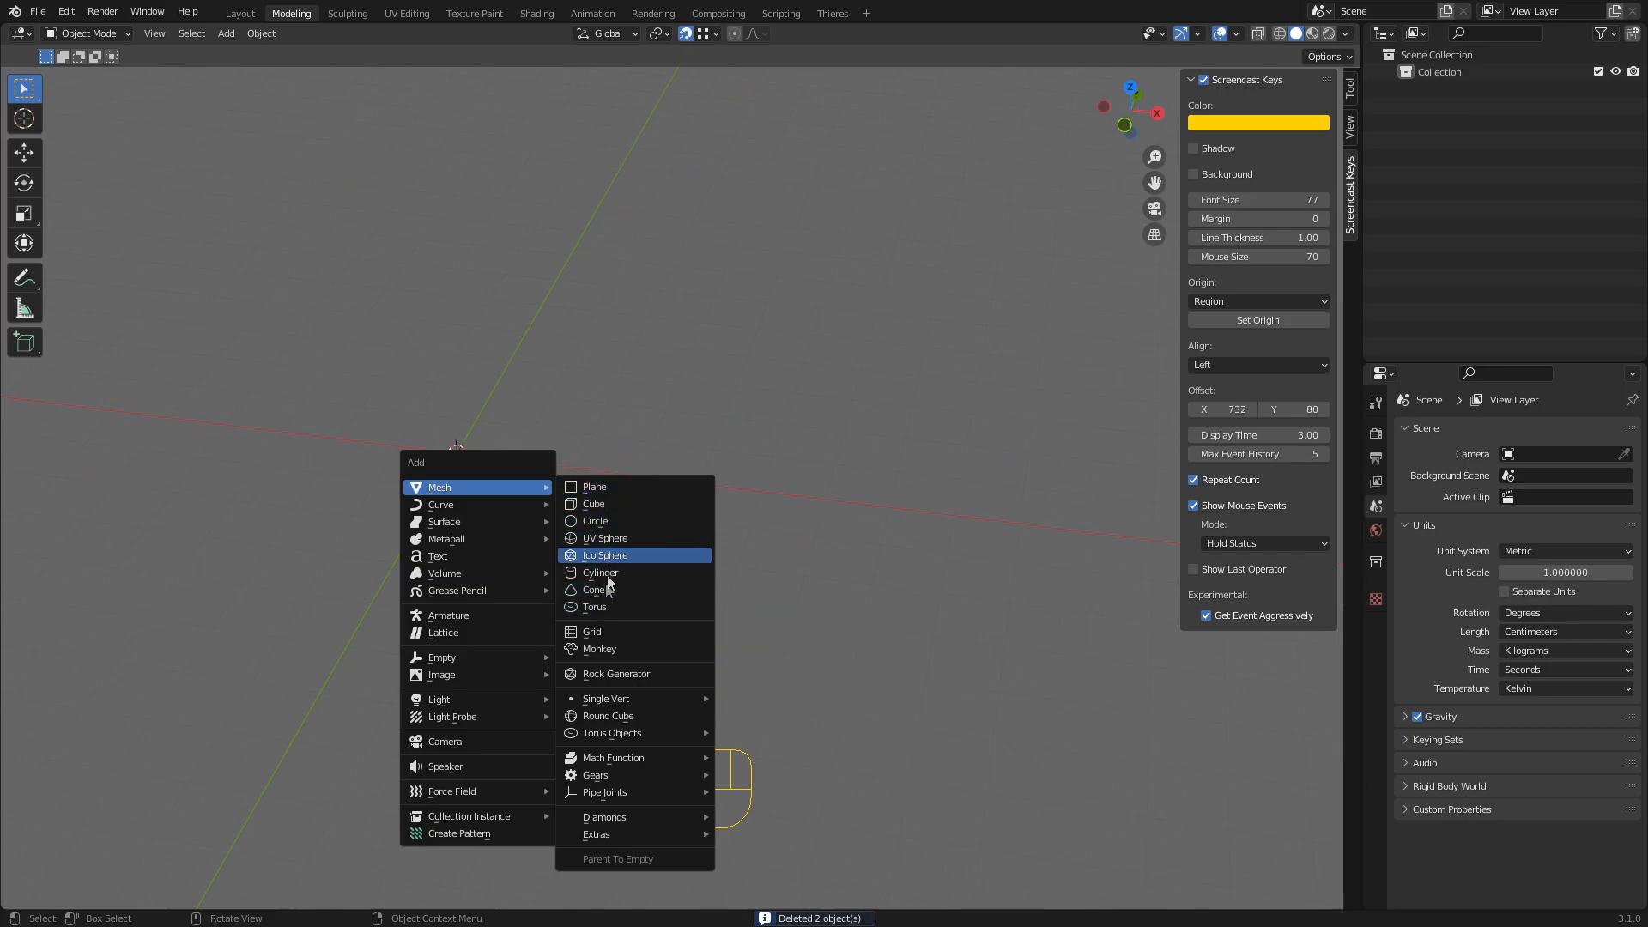
pyautogui.click(604, 505)
pyautogui.moveTo(574, 505); pyautogui.dragTo(466, 464, button='middle')
pyautogui.hotkey('shift', 'b')
pyautogui.moveTo(394, 394); pyautogui.dragTo(608, 498)
pyautogui.press('Tab')
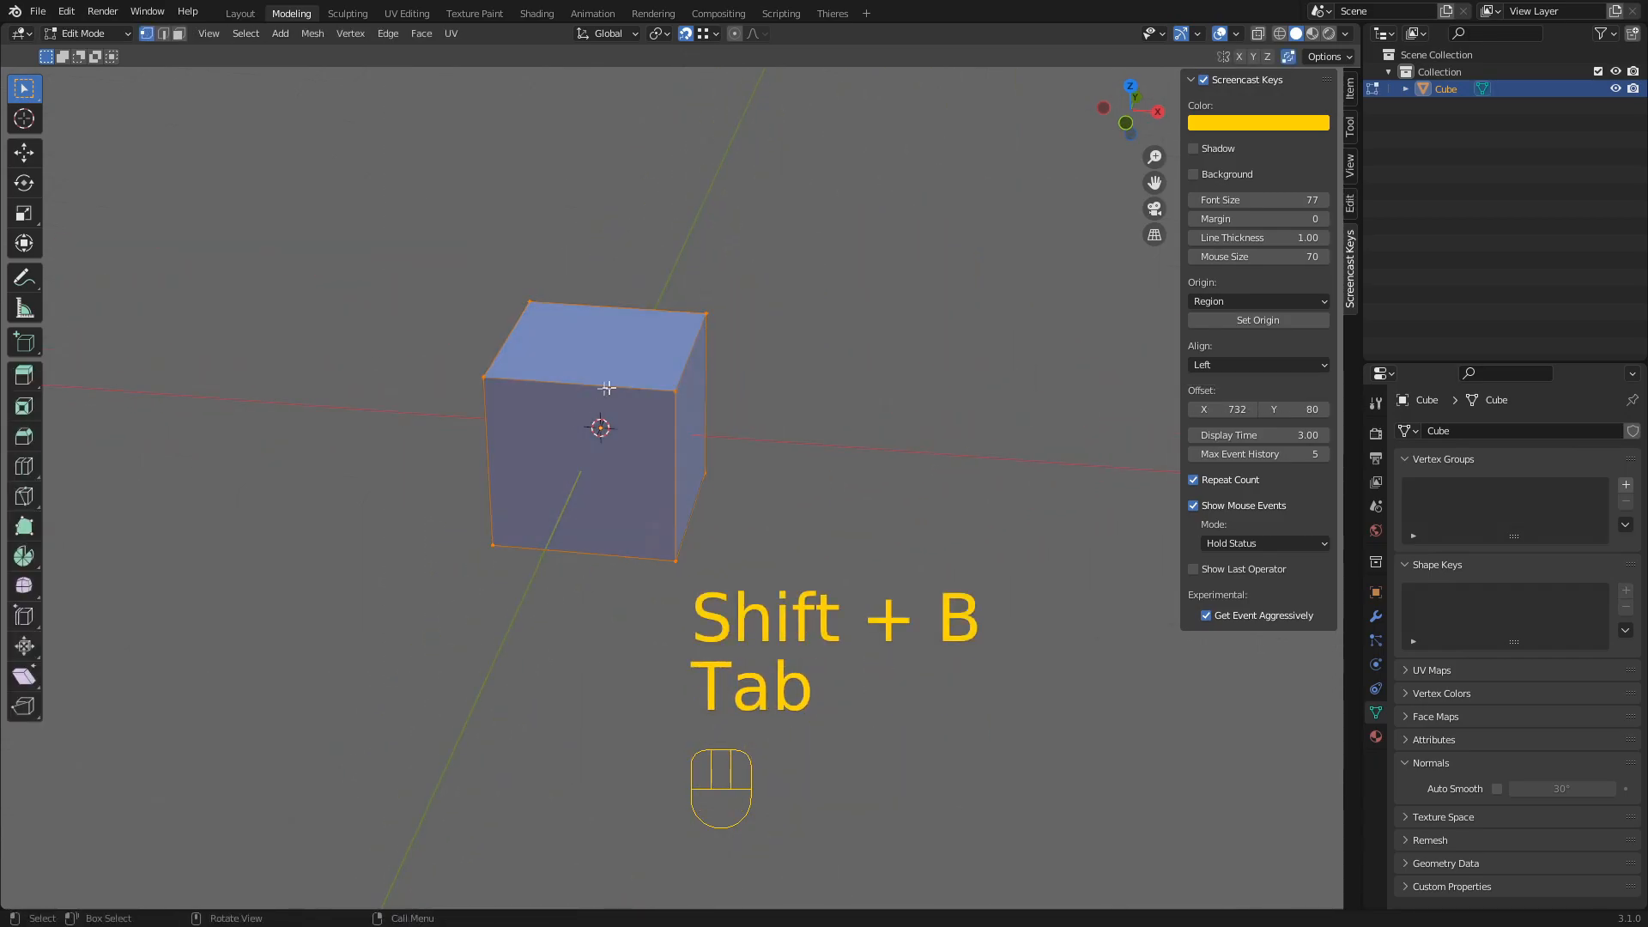
# Merge all the cube's vertices into a single one in wireframe display, and test moving that vertex
pyautogui.keyDown('shift'); pyautogui.moveTo(626, 451); pyautogui.dragTo(614, 468, button='middle'); pyautogui.keyUp('shift')
pyautogui.press('z')
pyautogui.click(423, 372)
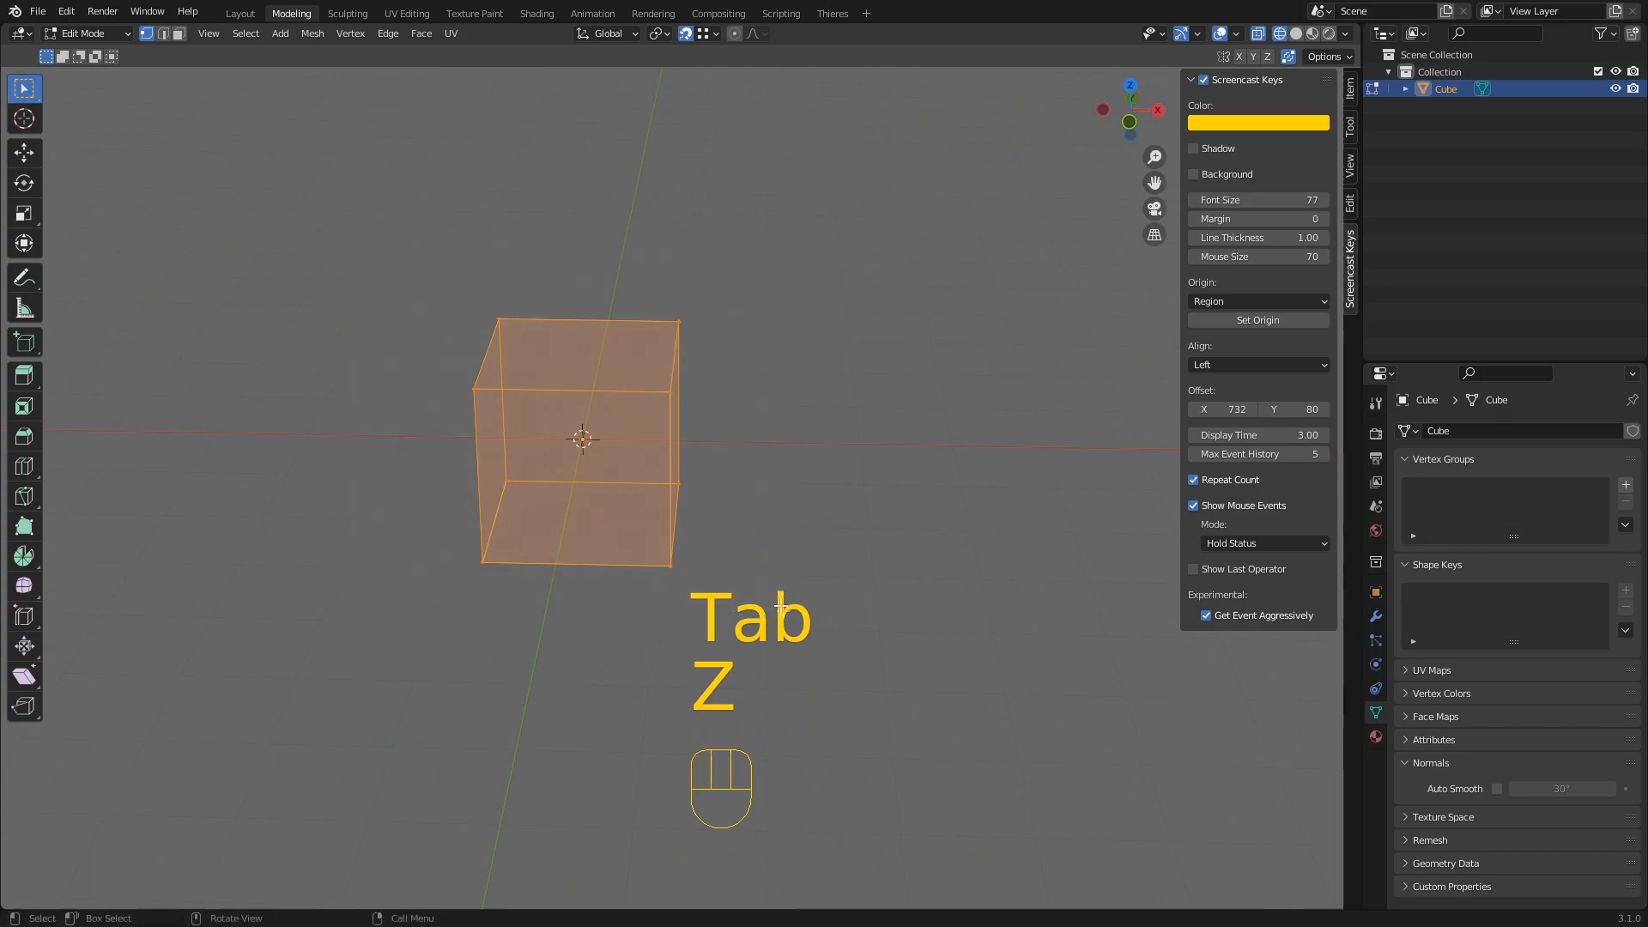
pyautogui.rightClick(602, 393)
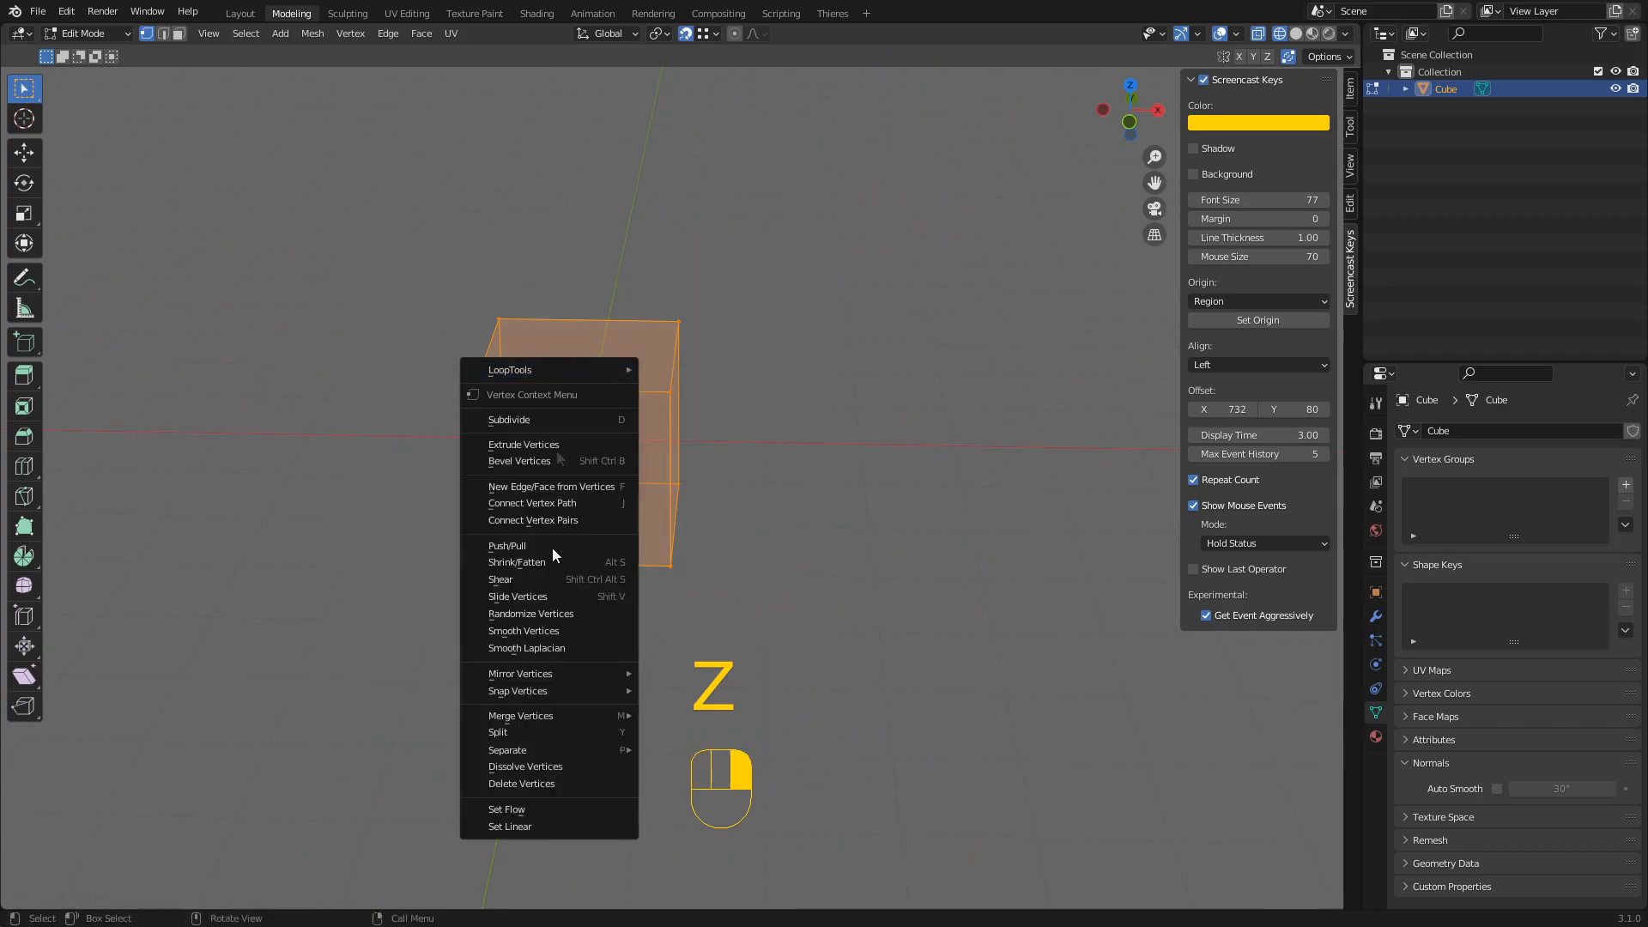
pyautogui.moveTo(587, 716)
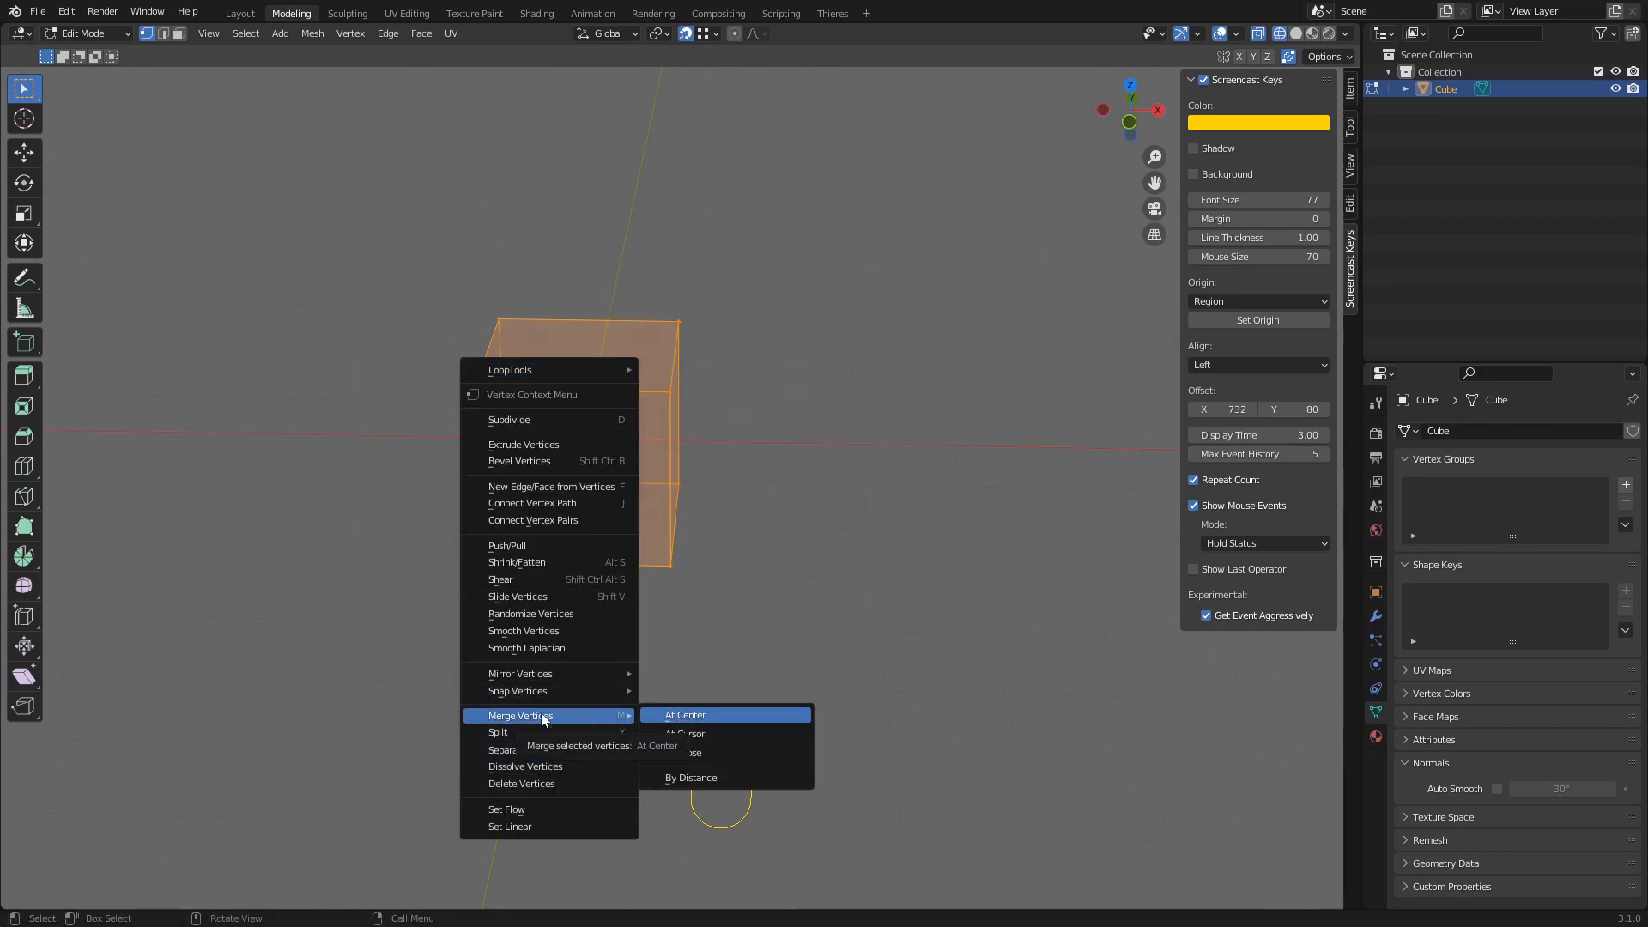
pyautogui.click(702, 779)
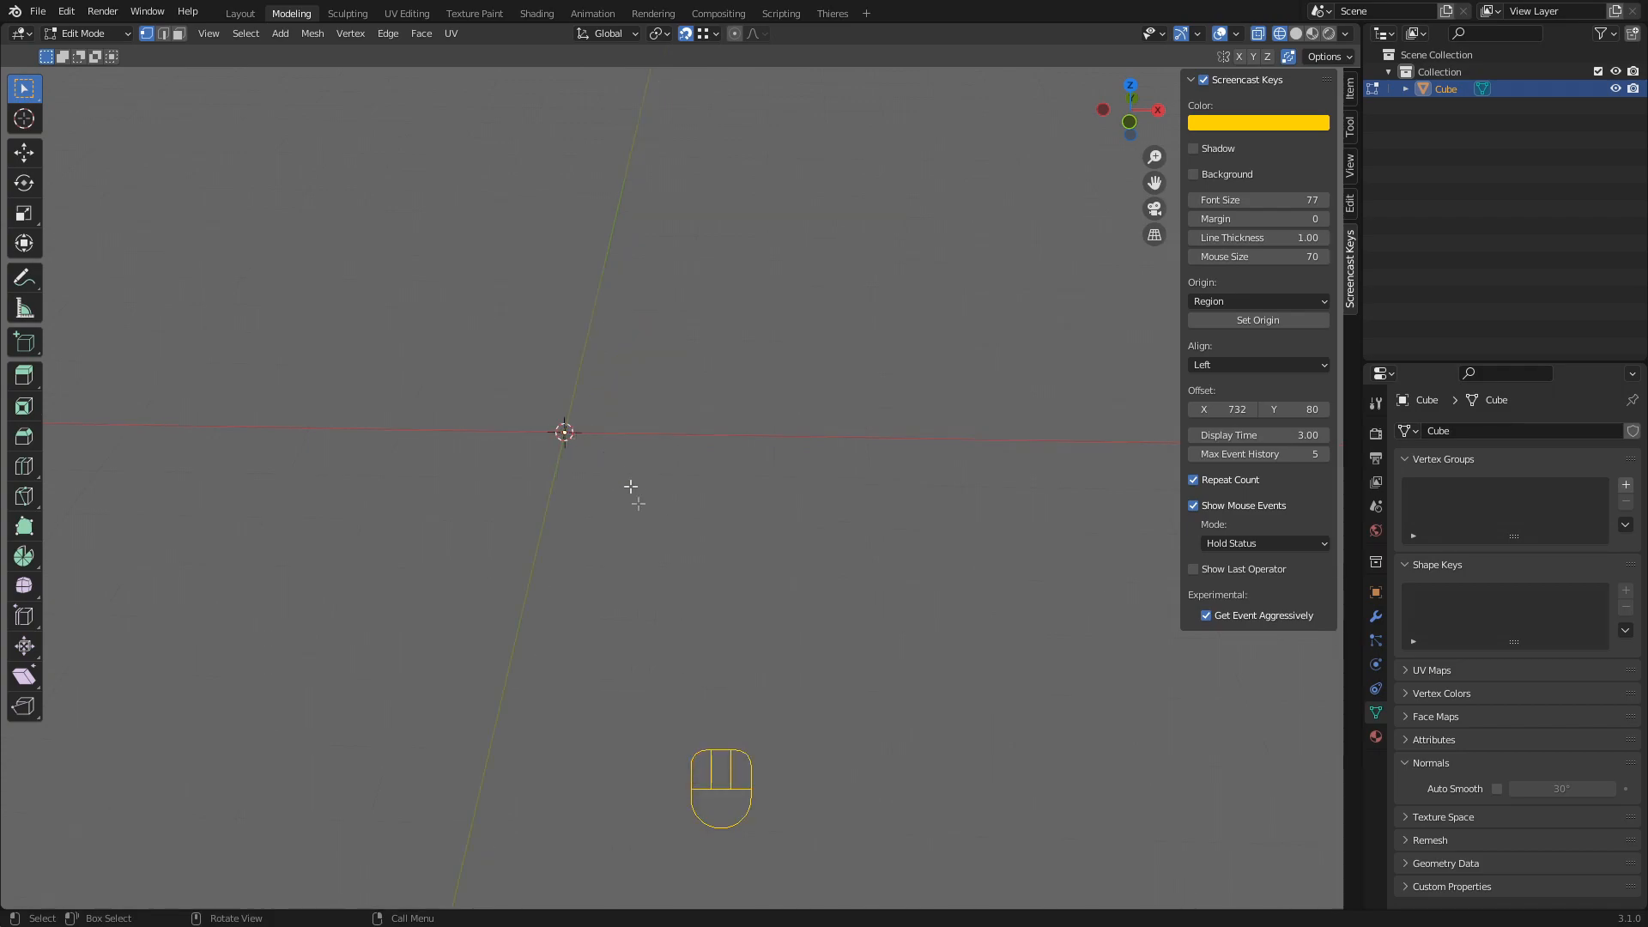
pyautogui.press('g')
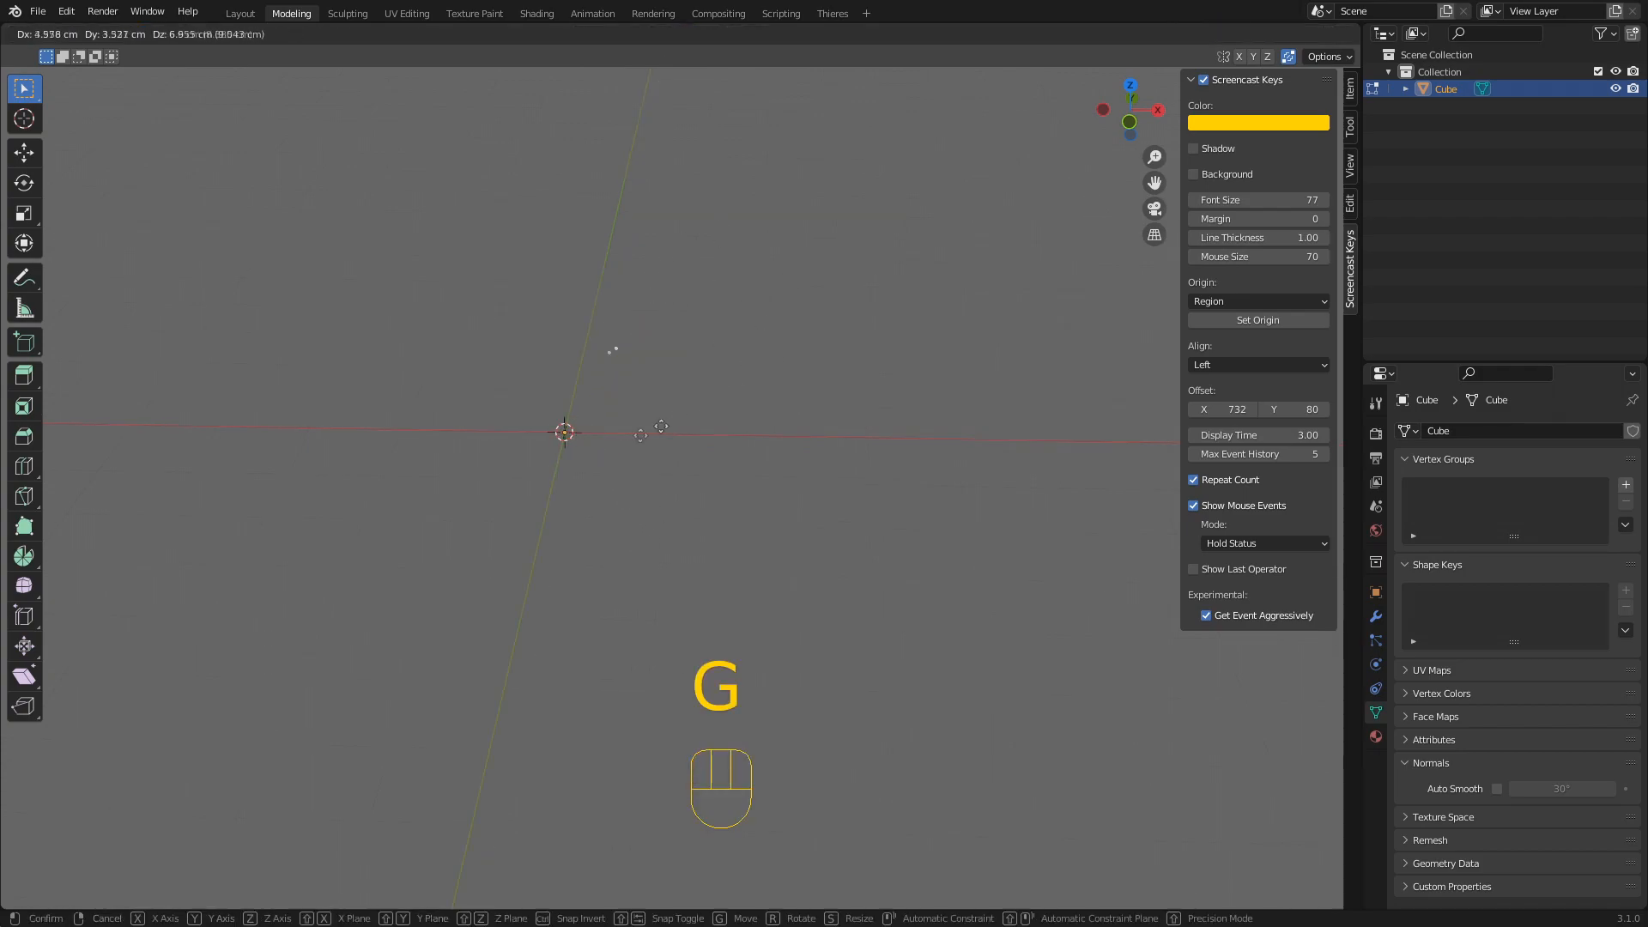
pyautogui.press('Escape')
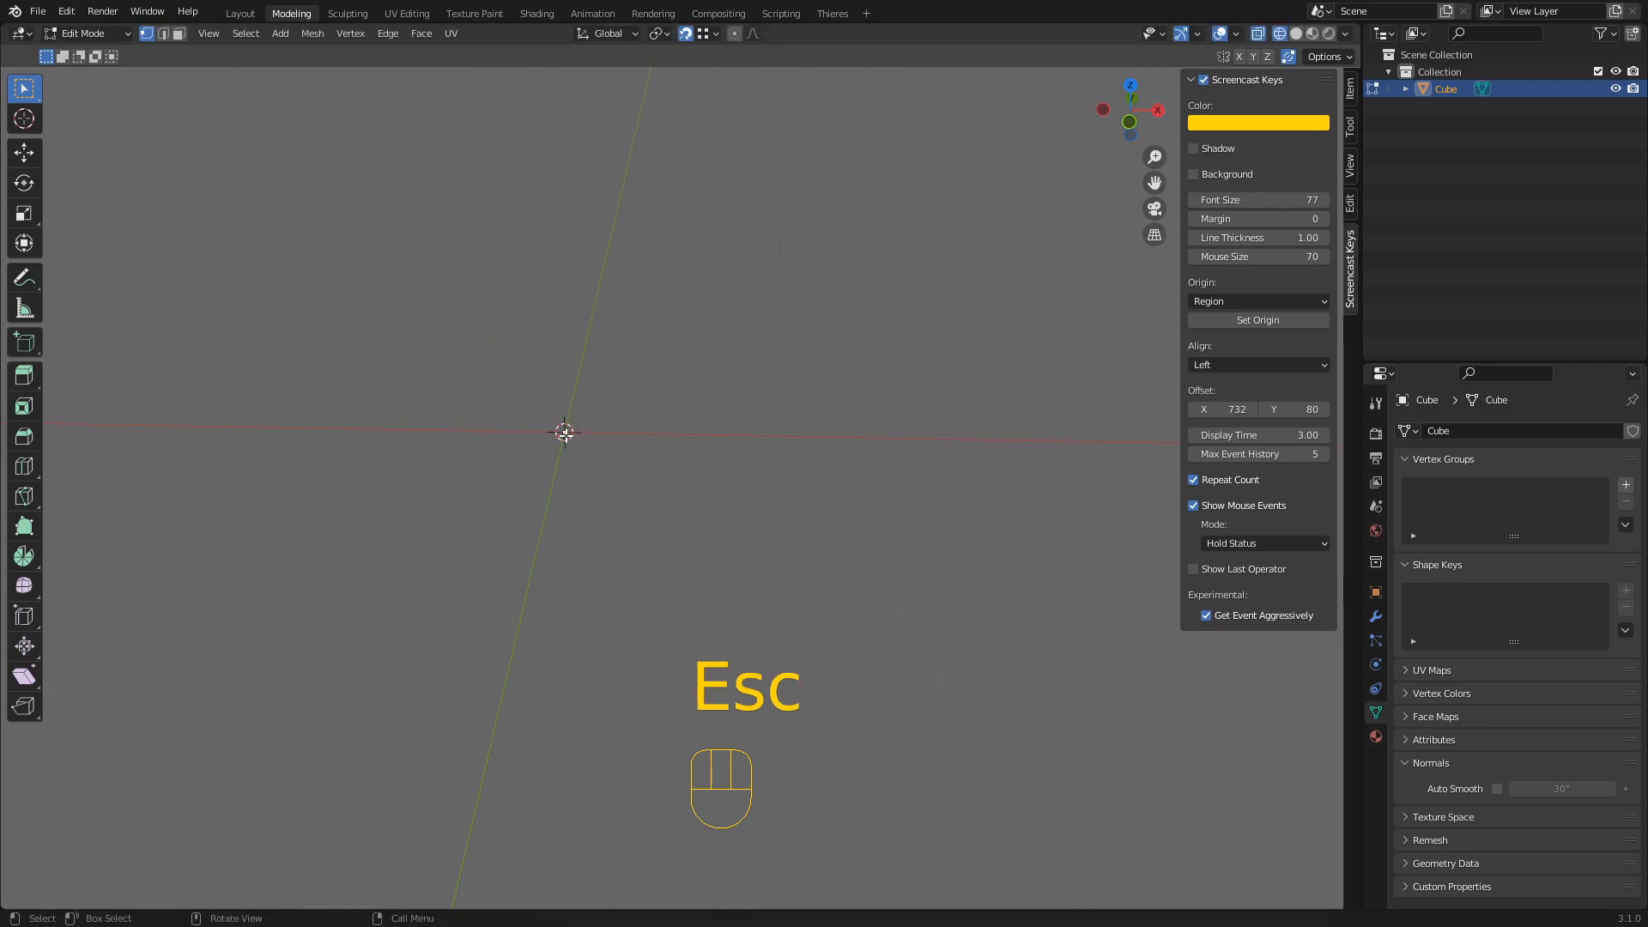
# Delete the merged vertex, and remove the emptied cube object in Object Mode
pyautogui.press('x')
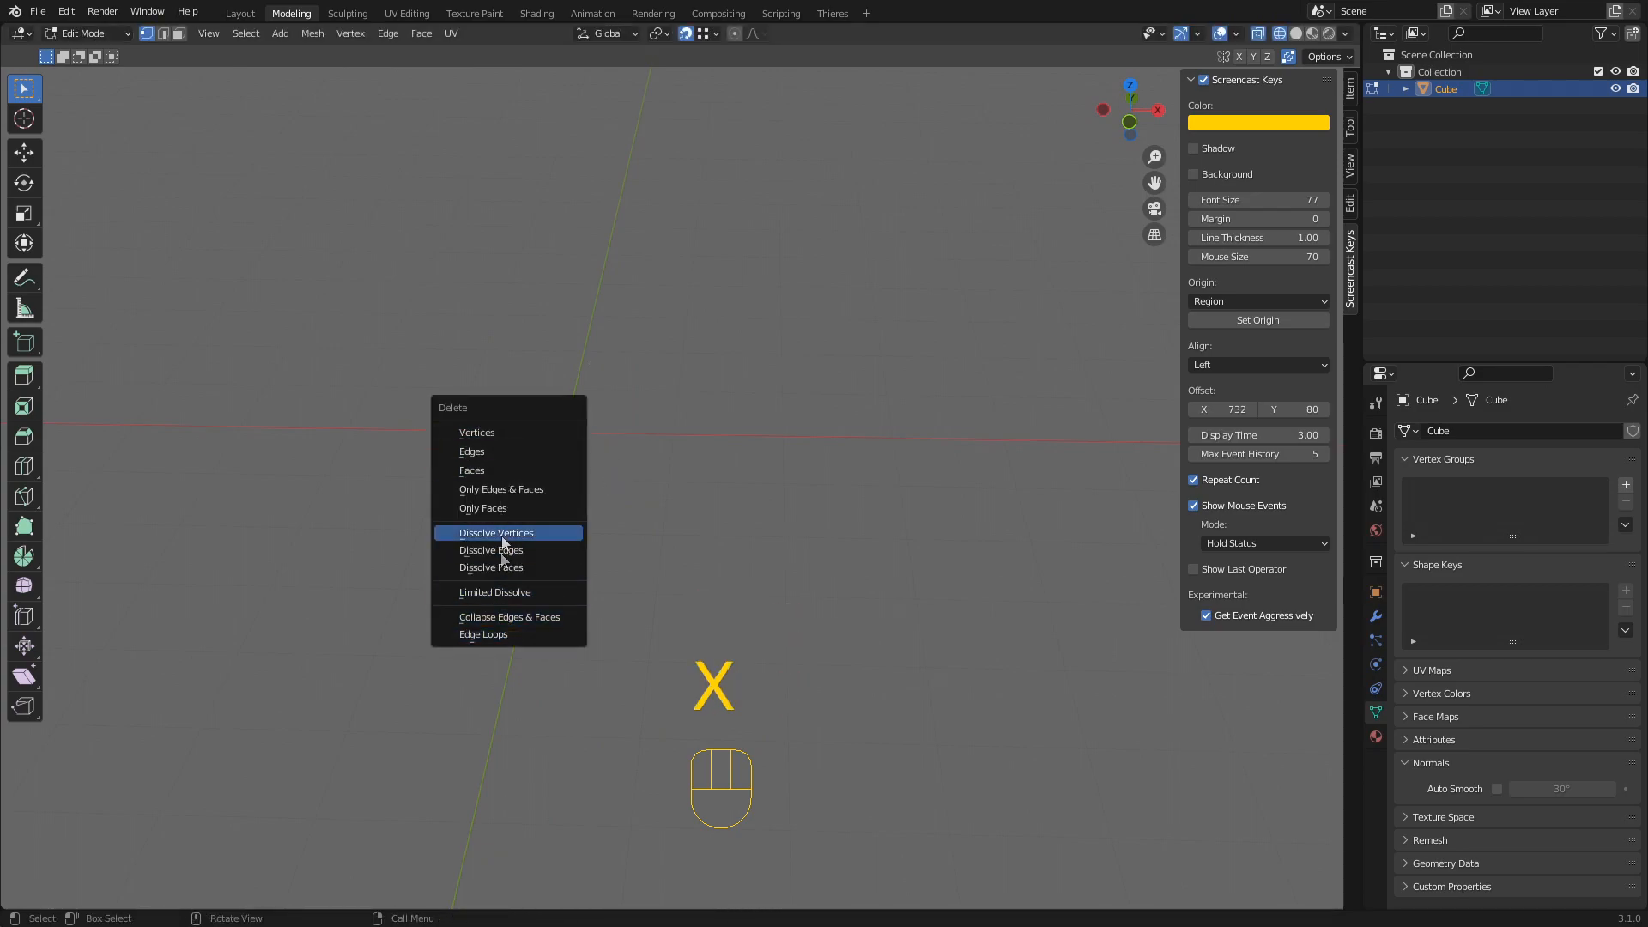
pyautogui.click(546, 433)
pyautogui.press('Tab')
pyautogui.press('Delete')
# Add a Single Vert mesh at the origin and use vertex select mode
pyautogui.hotkey('shift', 'a')
pyautogui.moveTo(514, 426)
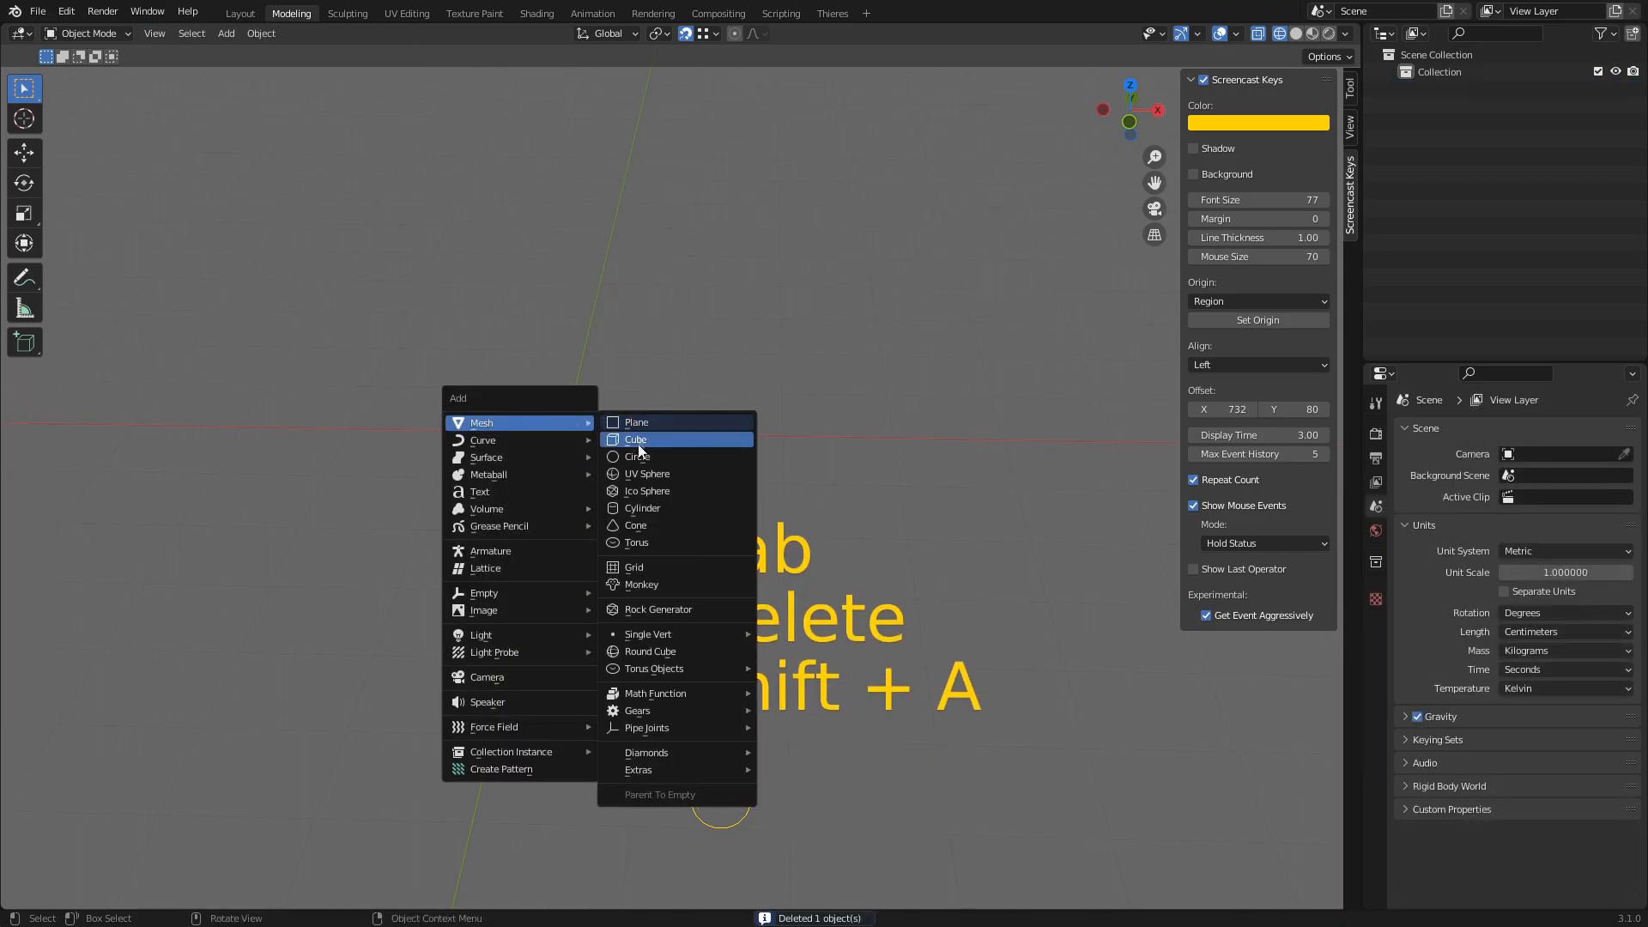
pyautogui.moveTo(688, 632)
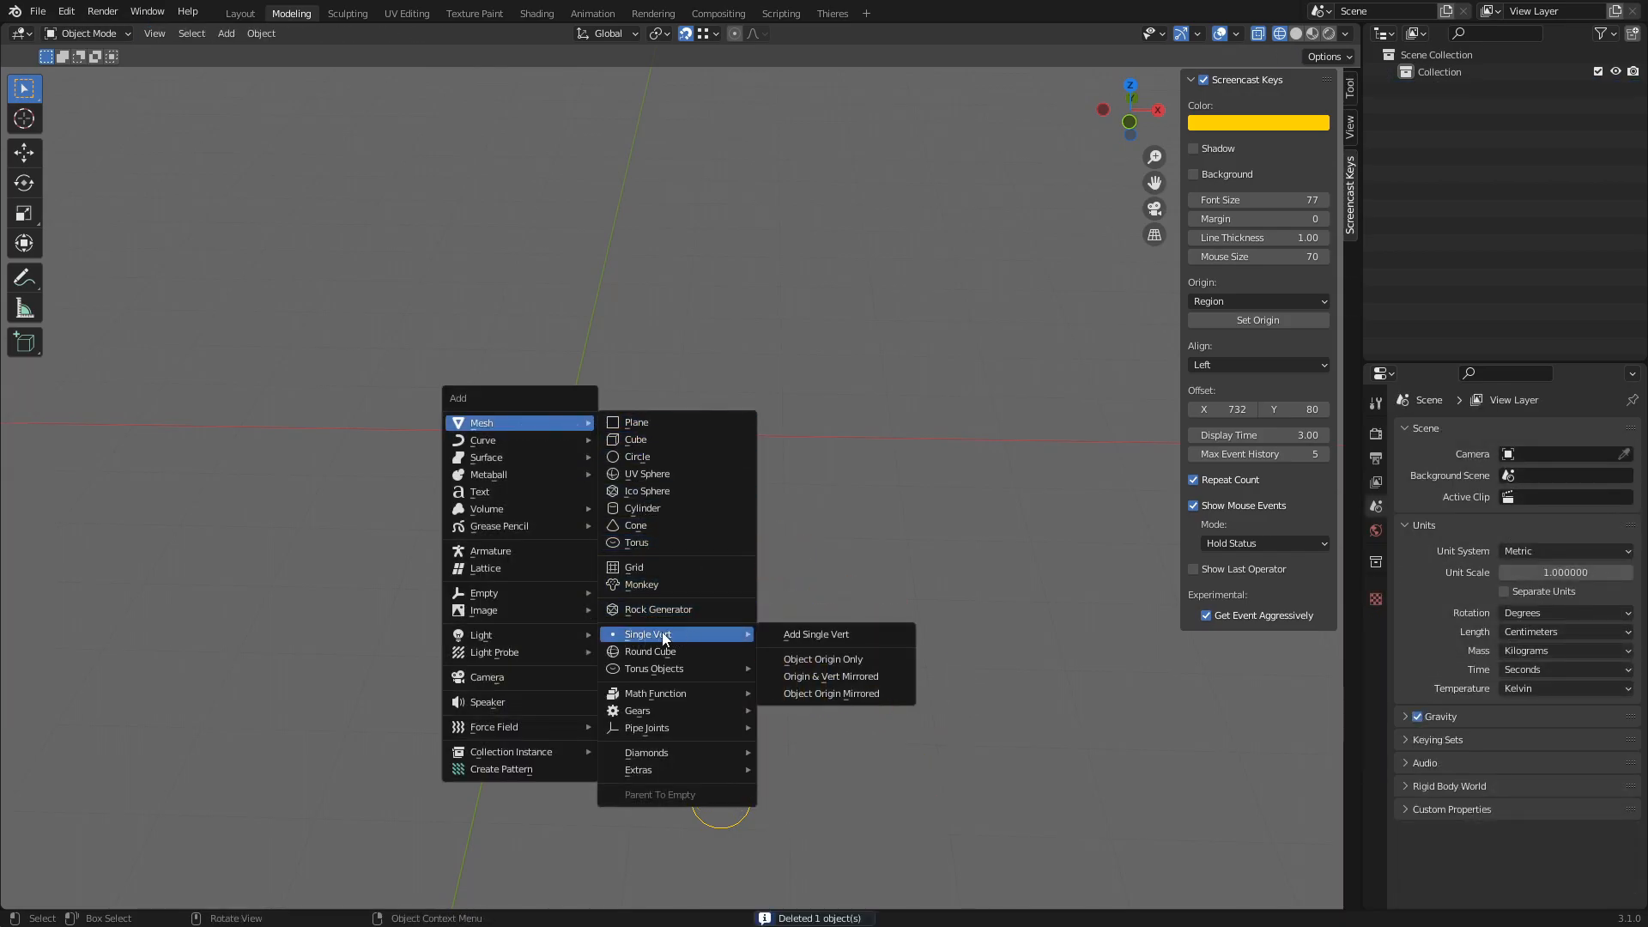
pyautogui.click(809, 640)
pyautogui.press('1')
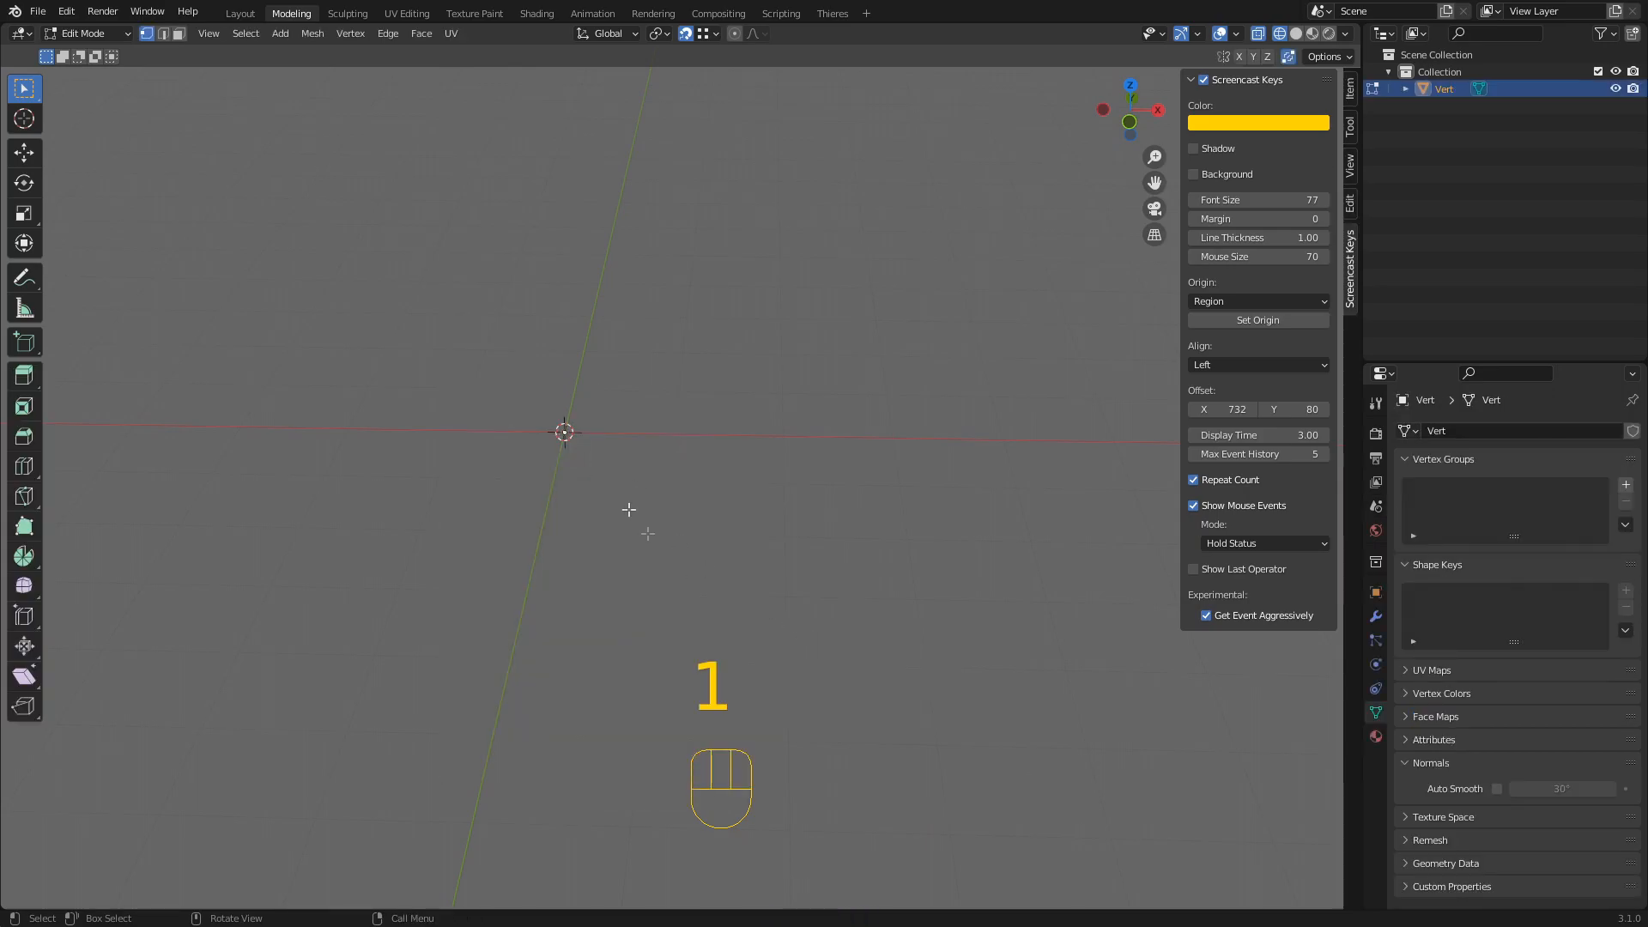
# Extrude the single vertex four times, alternating along the Z and X axes, and leave Edit Mode
pyautogui.press('e')
pyautogui.press('z')
pyautogui.click(676, 381)
pyautogui.press('e')
pyautogui.press('x')
pyautogui.click(850, 386)
pyautogui.press('e')
pyautogui.press('z')
pyautogui.click(827, 516)
pyautogui.press('e')
pyautogui.press('x')
pyautogui.click(827, 438)
pyautogui.moveTo(828, 438); pyautogui.dragTo(611, 430, button='middle')
pyautogui.press('Tab')
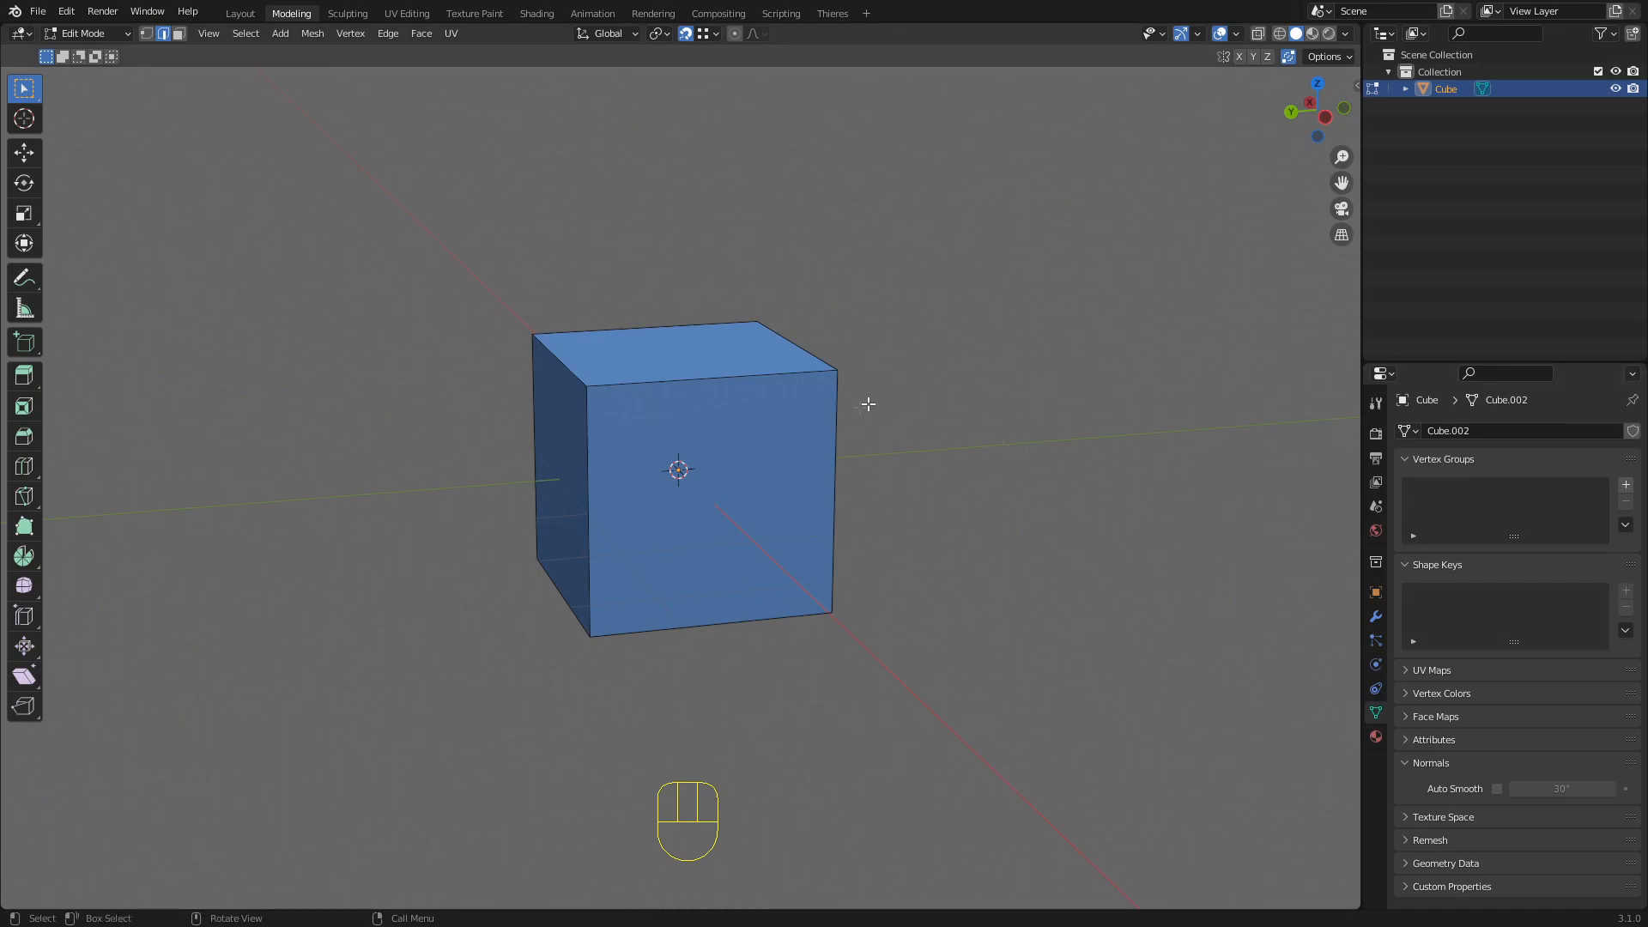
pyautogui.moveTo(685, 403); pyautogui.dragTo(683, 404, button='middle')
pyautogui.press('k')
pyautogui.moveTo(861, 427); pyautogui.dragTo(850, 432, button='middle')
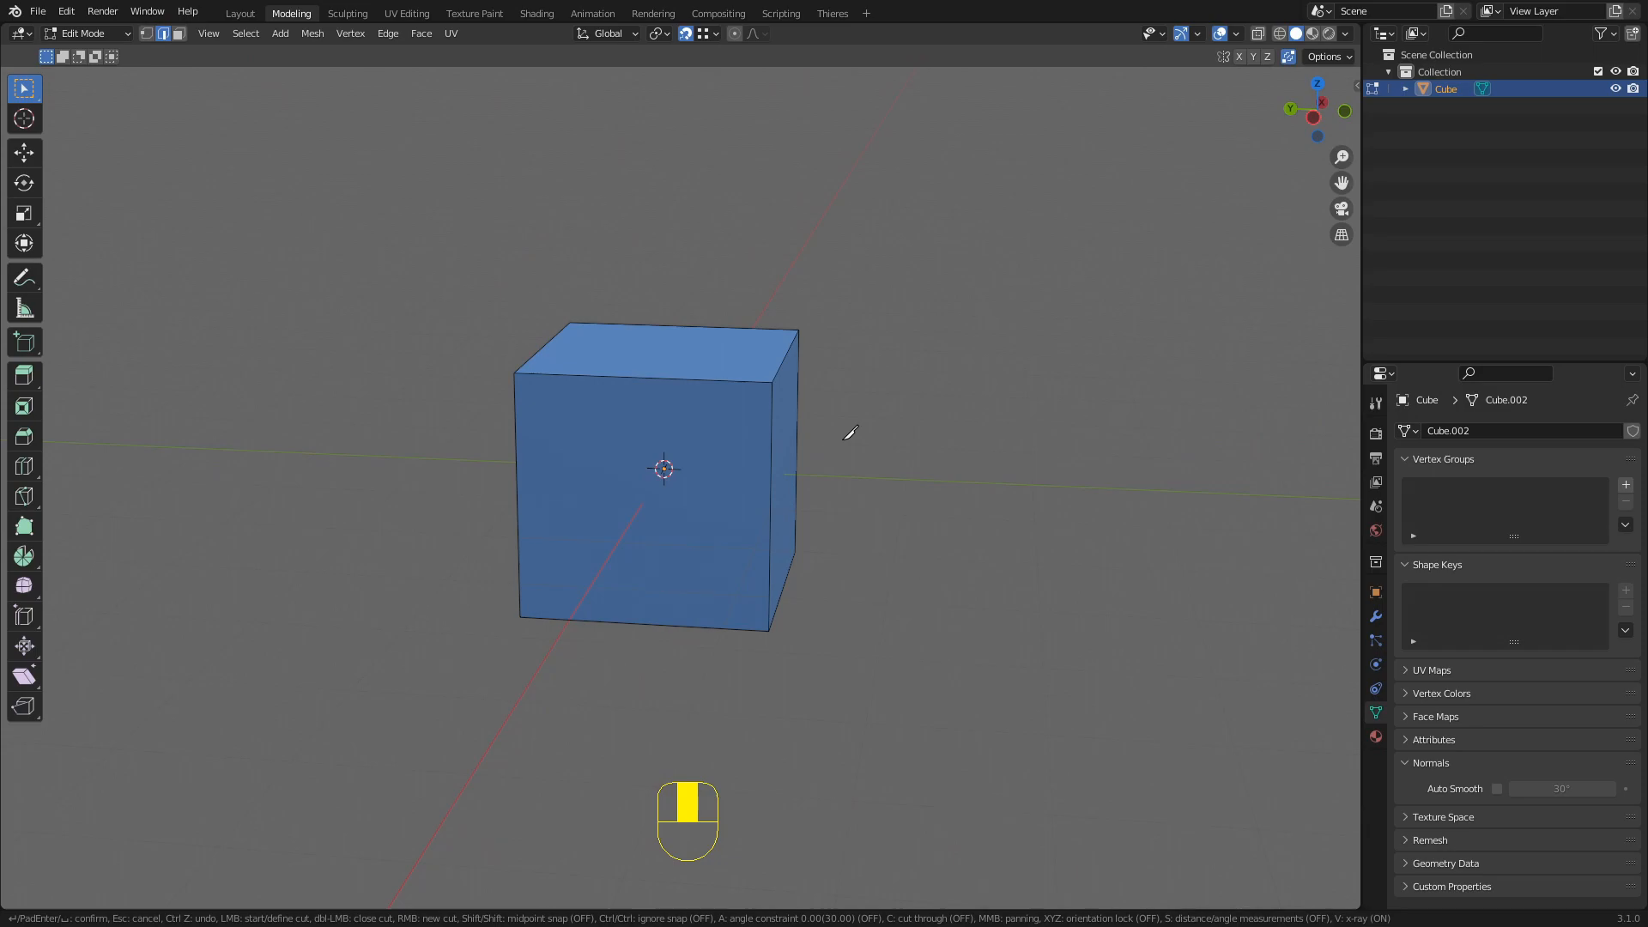
pyautogui.keyDown('shift'); pyautogui.moveTo(782, 450); pyautogui.dragTo(755, 367, button='middle'); pyautogui.keyUp('shift')
pyautogui.scroll(1, 773, 410)
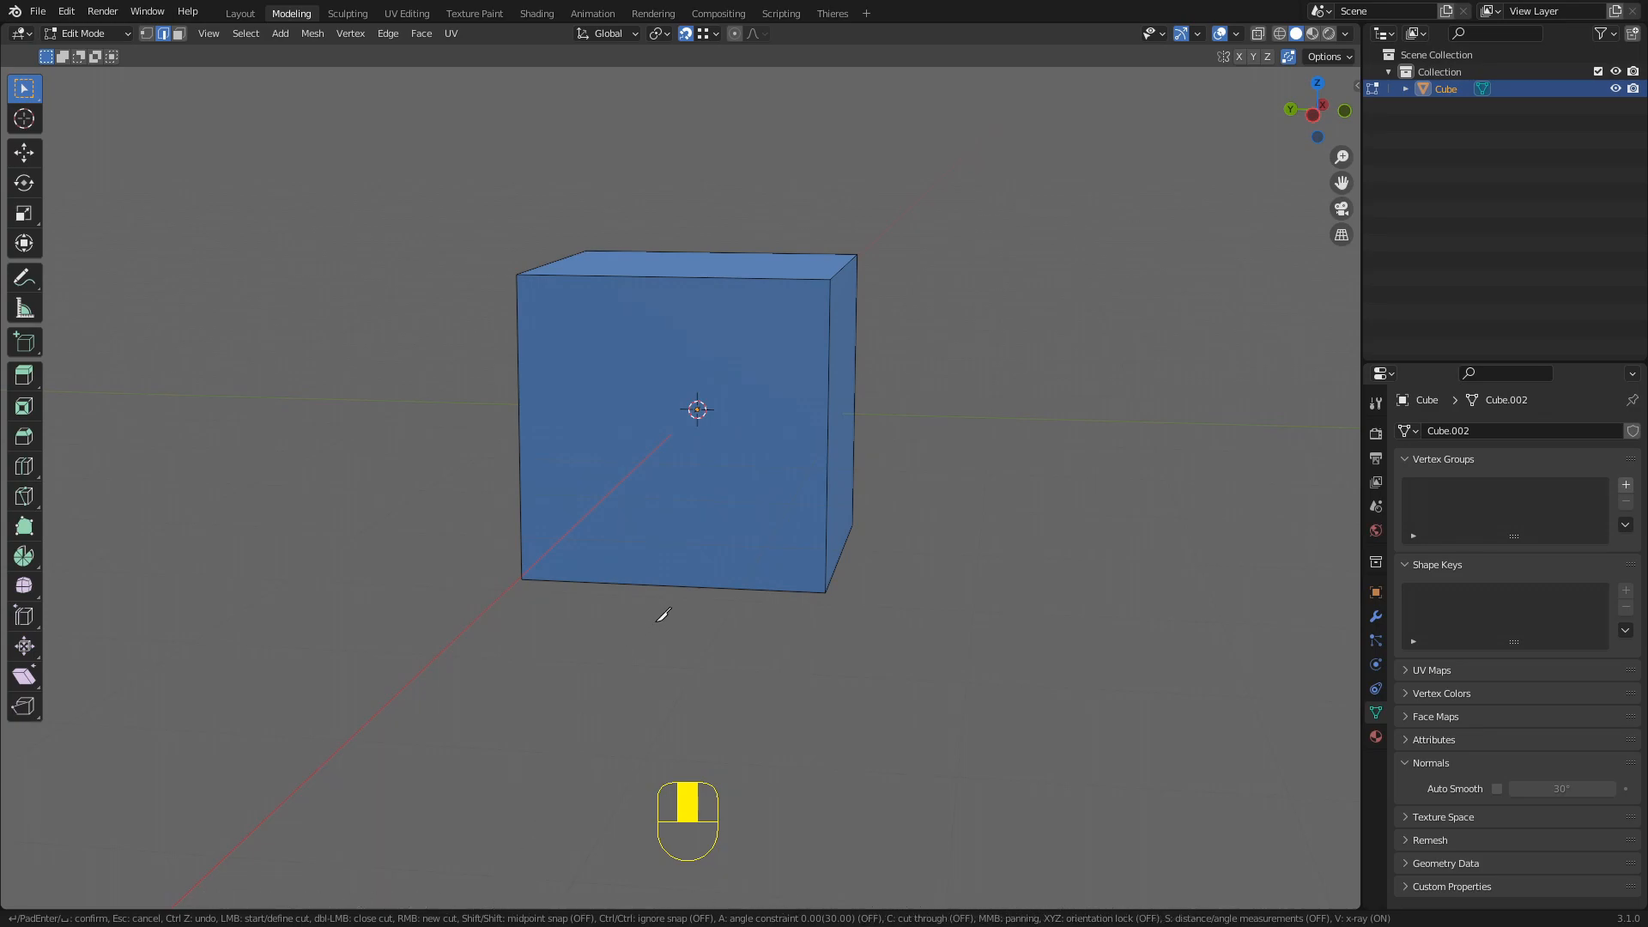
pyautogui.rightClick(938, 449)
pyautogui.press('Tab')
pyautogui.moveTo(919, 427); pyautogui.dragTo(677, 395, button='middle')
pyautogui.click(657, 420)
pyautogui.click(660, 396)
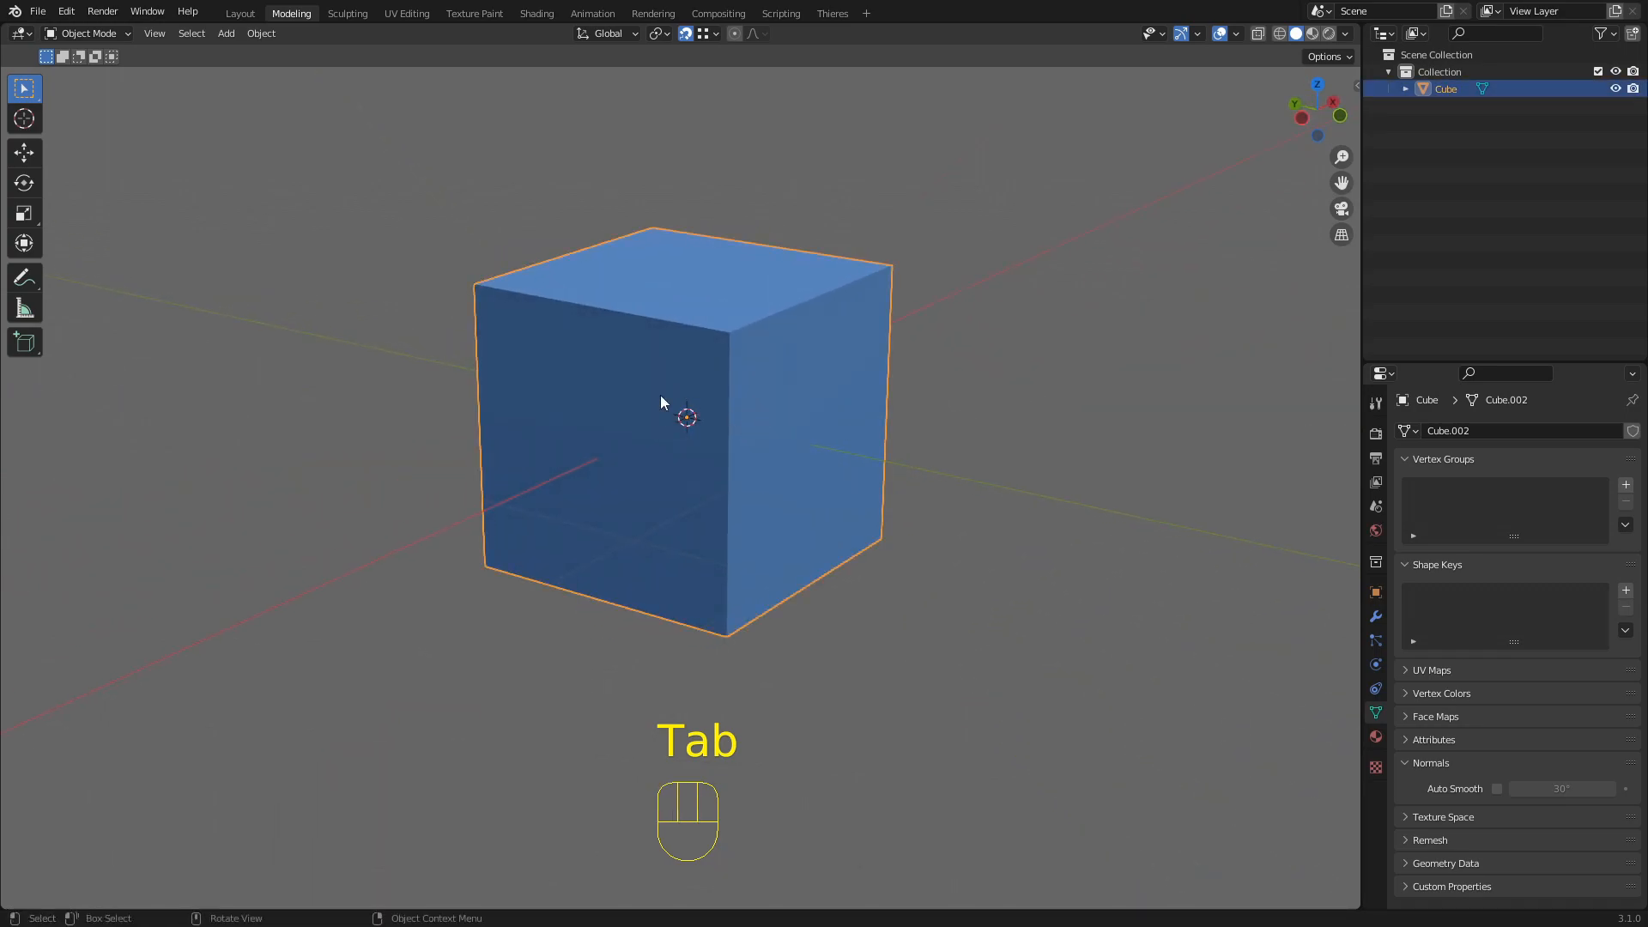
# Knife-cut the cube face crossed by the X axis vertically at its middle, constrained to Z, and undo the cut
pyautogui.press('Tab')
pyautogui.moveTo(615, 460); pyautogui.dragTo(678, 491, button='middle')
pyautogui.press('k')
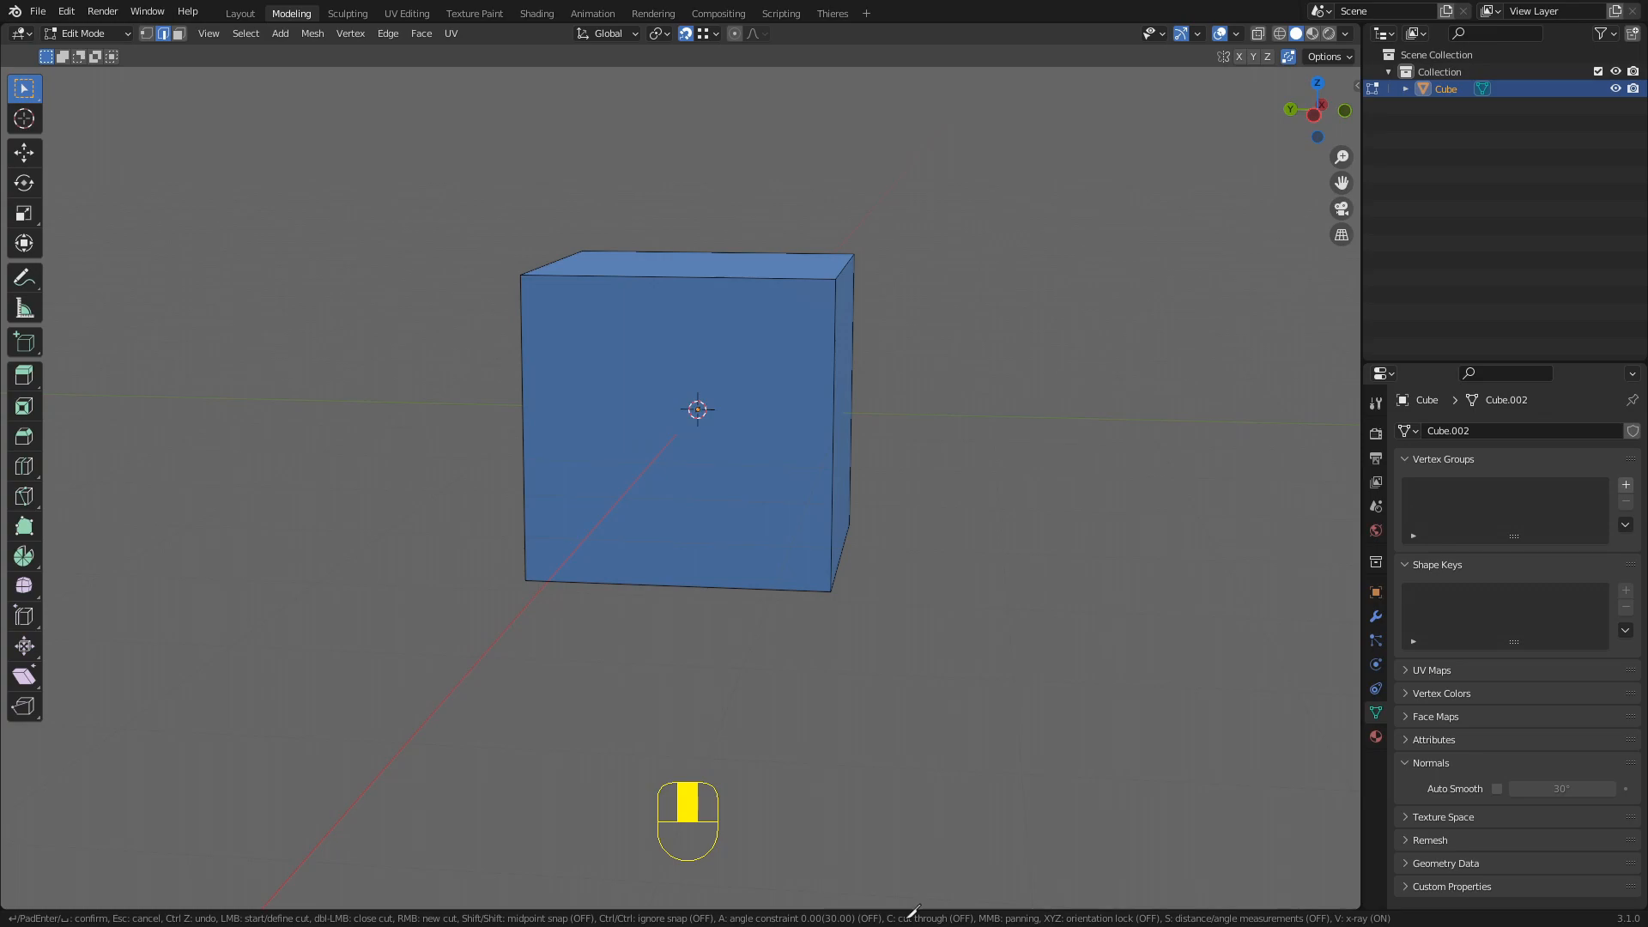
pyautogui.moveTo(700, 534)
pyautogui.mouseDown(button='middle')
pyautogui.moveTo(735, 457)
pyautogui.moveTo(725, 482)
pyautogui.moveTo(717, 453)
pyautogui.mouseUp(button='middle')
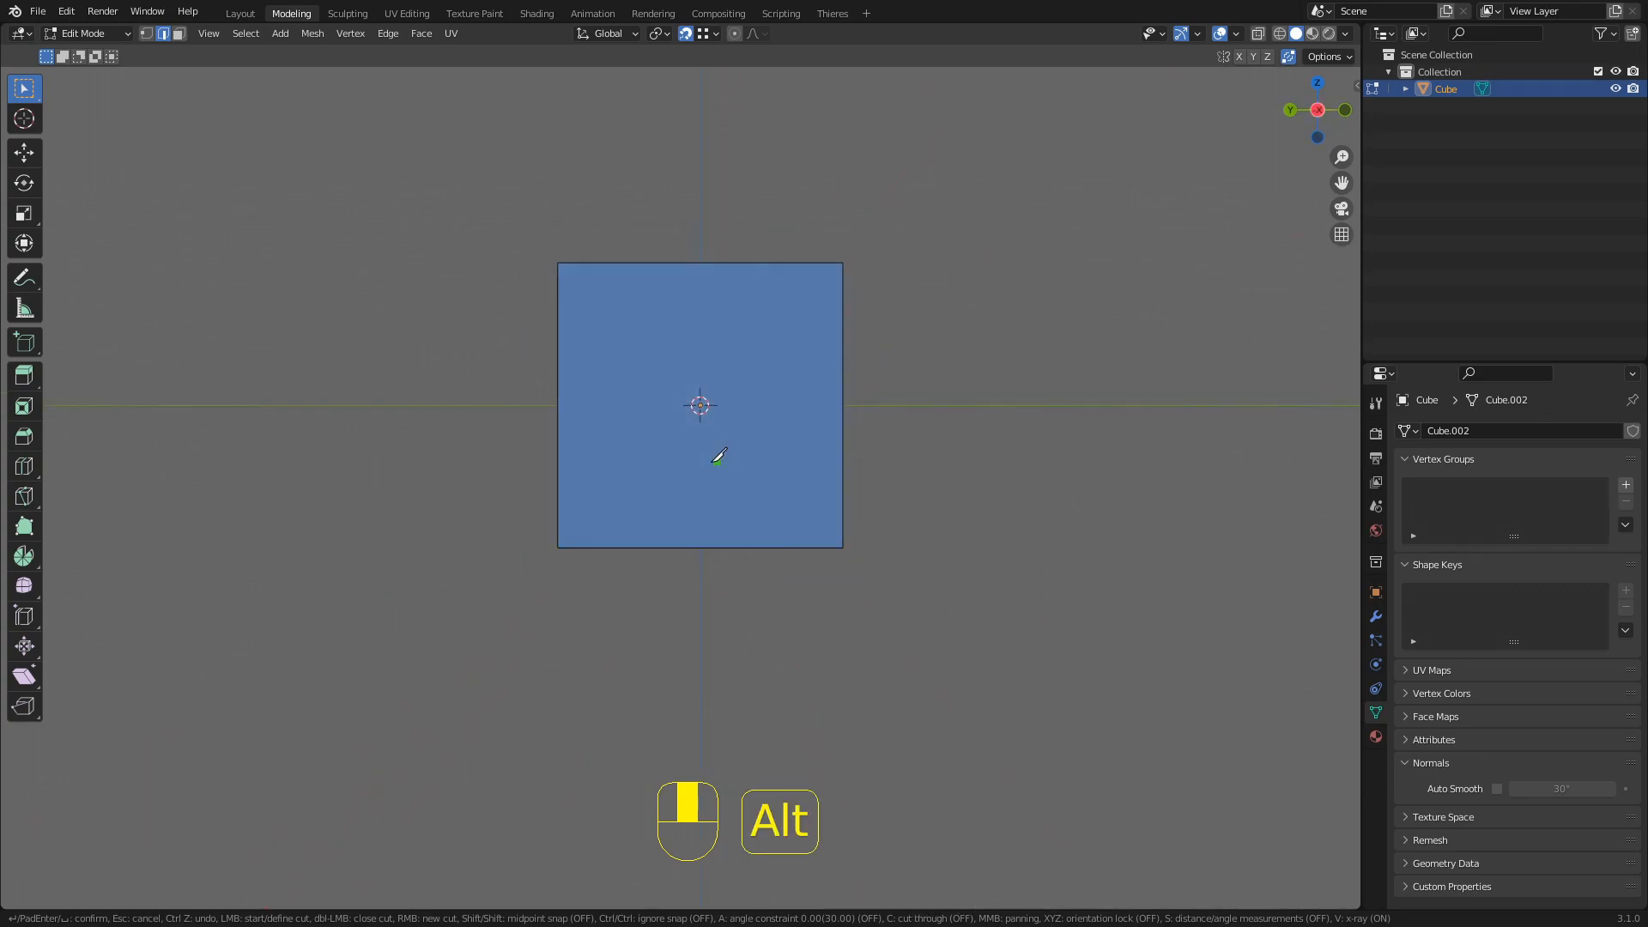
pyautogui.click(700, 268)
pyautogui.press('z')
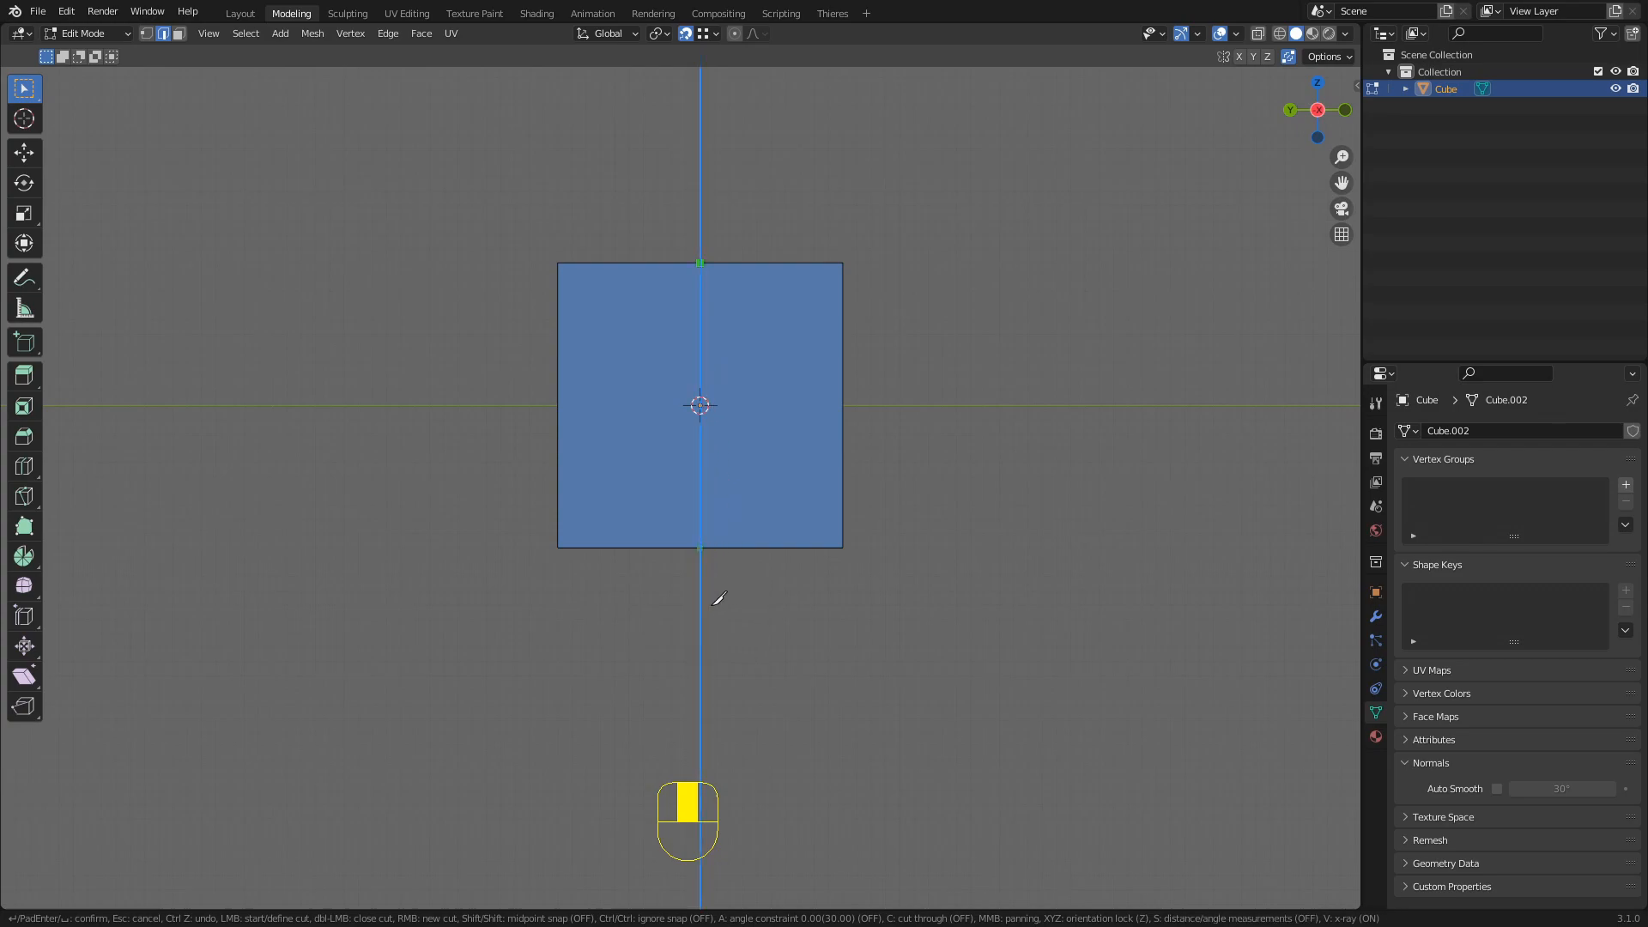
pyautogui.press('Return')
pyautogui.moveTo(765, 338); pyautogui.dragTo(700, 407, button='middle')
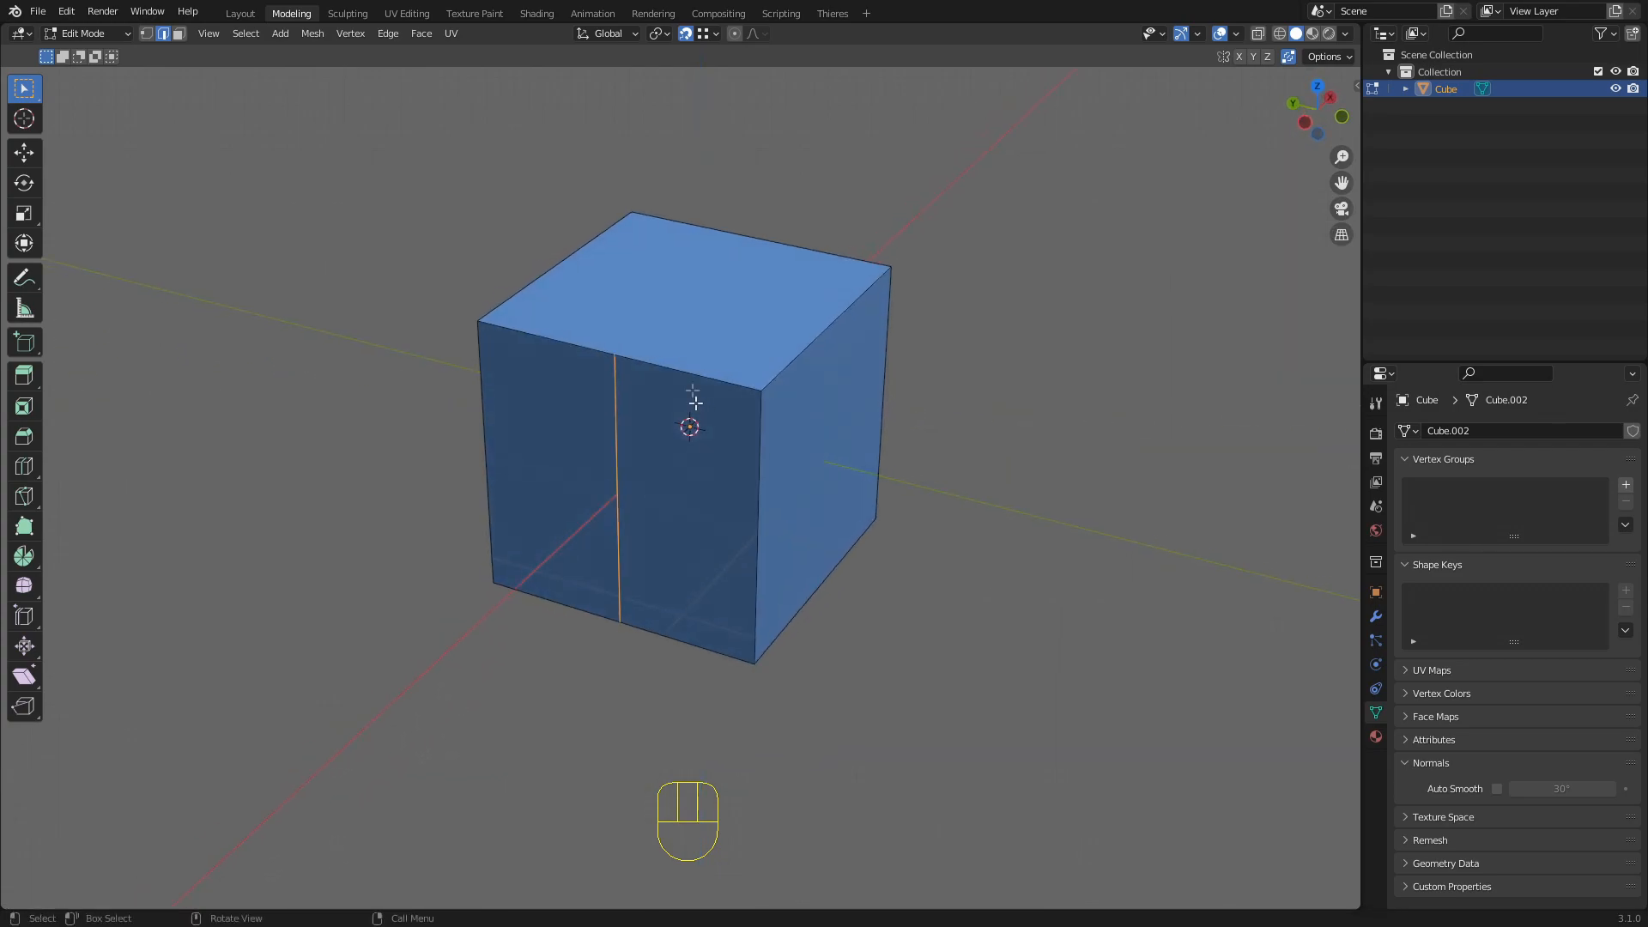
pyautogui.moveTo(610, 332); pyautogui.dragTo(743, 320, button='middle')
pyautogui.hotkey('ctrl', 'z')
# In the view along X, knife-cut vertically through the cube's middle with Cut Through on, and clear the selection
pyautogui.keyDown('alt'); pyautogui.moveTo(600, 464); pyautogui.dragTo(660, 387, button='middle'); pyautogui.keyUp('alt')
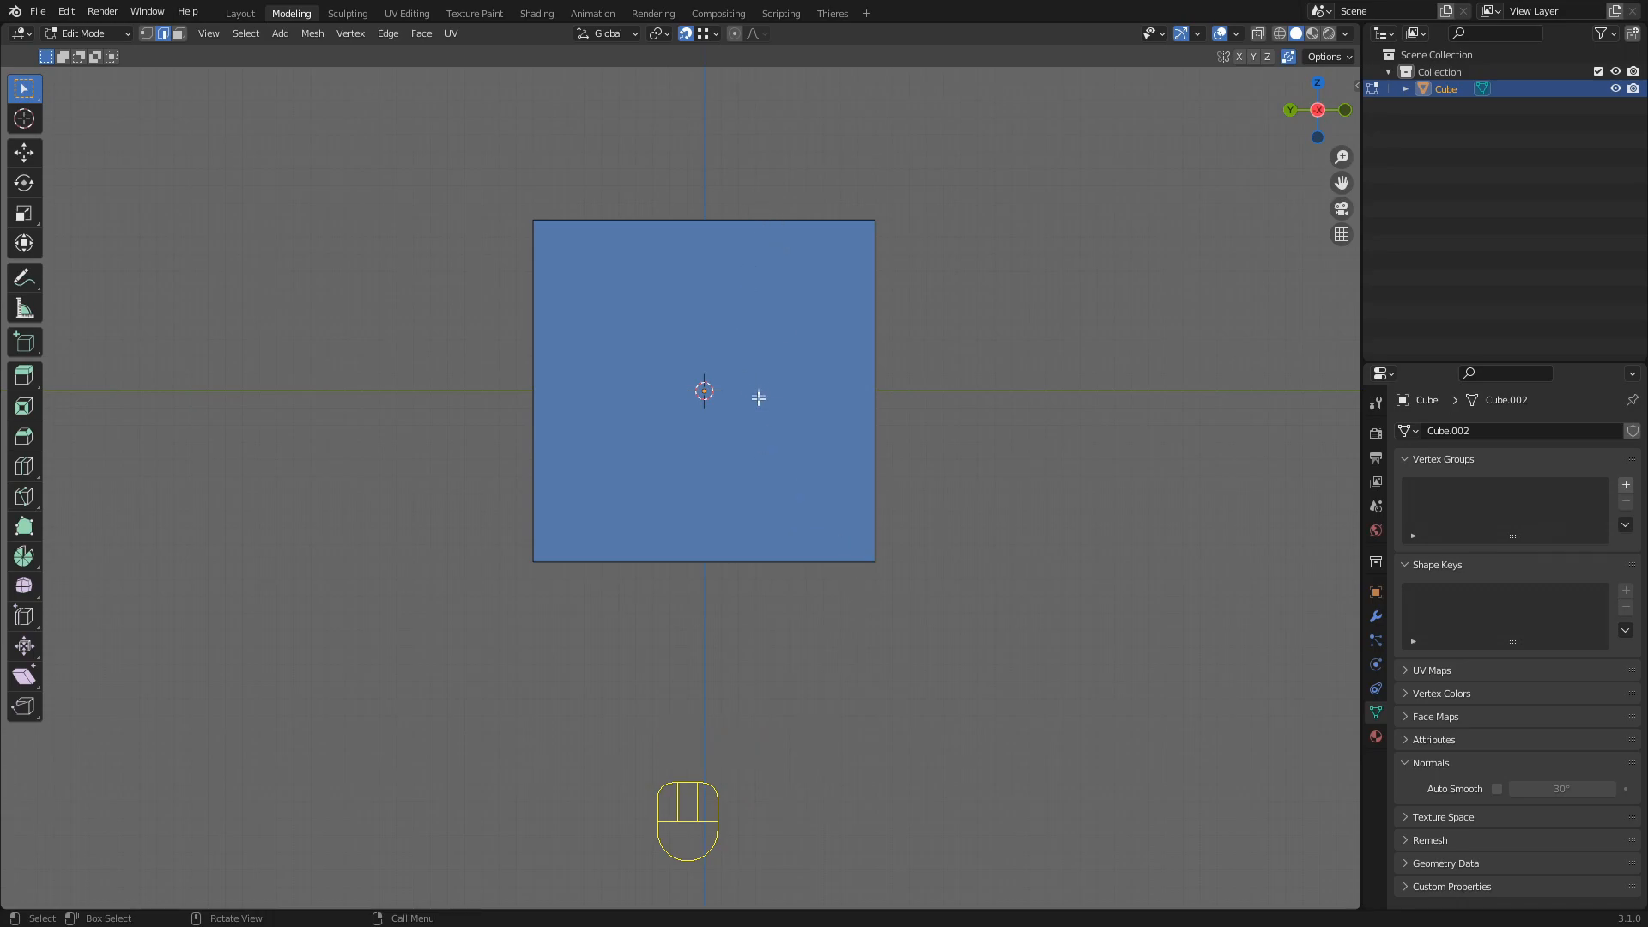
pyautogui.press('k')
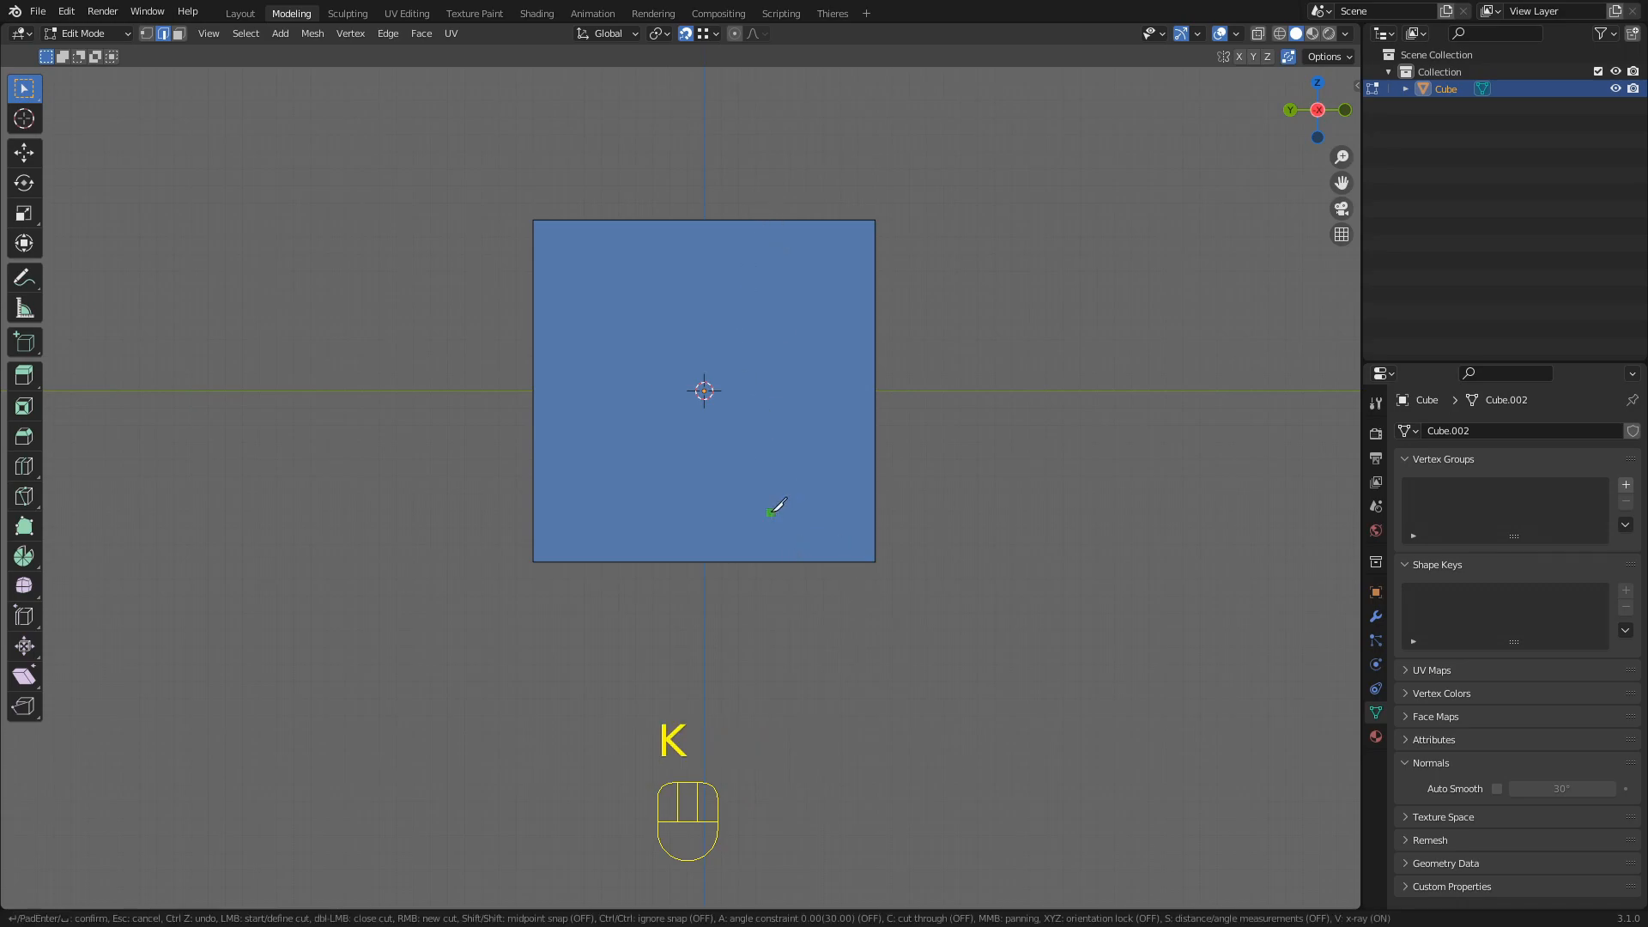
pyautogui.press('c')
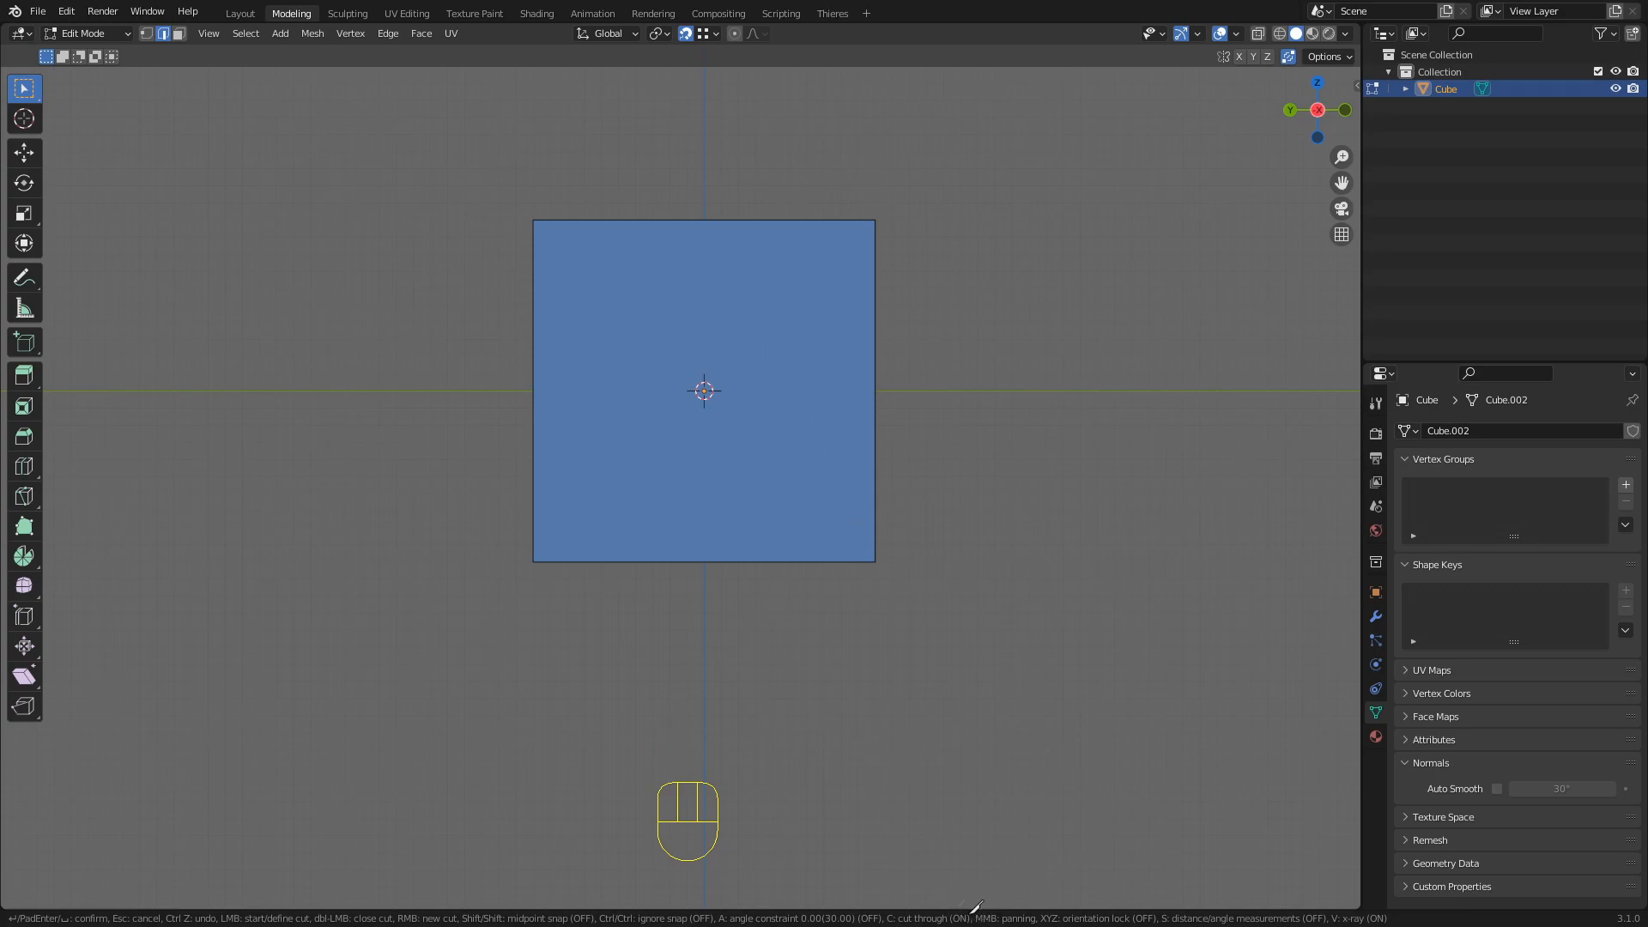
pyautogui.click(703, 219)
pyautogui.click(709, 650)
pyautogui.press('Return')
pyautogui.moveTo(827, 294); pyautogui.dragTo(356, 399, button='middle')
pyautogui.click(955, 522)
# Knife-cut a horizontal line across the upper part of the face crossed by the X axis, constrained to Y
pyautogui.moveTo(592, 463); pyautogui.dragTo(782, 419, button='middle')
pyautogui.keyDown('alt'); pyautogui.click(670, 424); pyautogui.keyUp('alt')
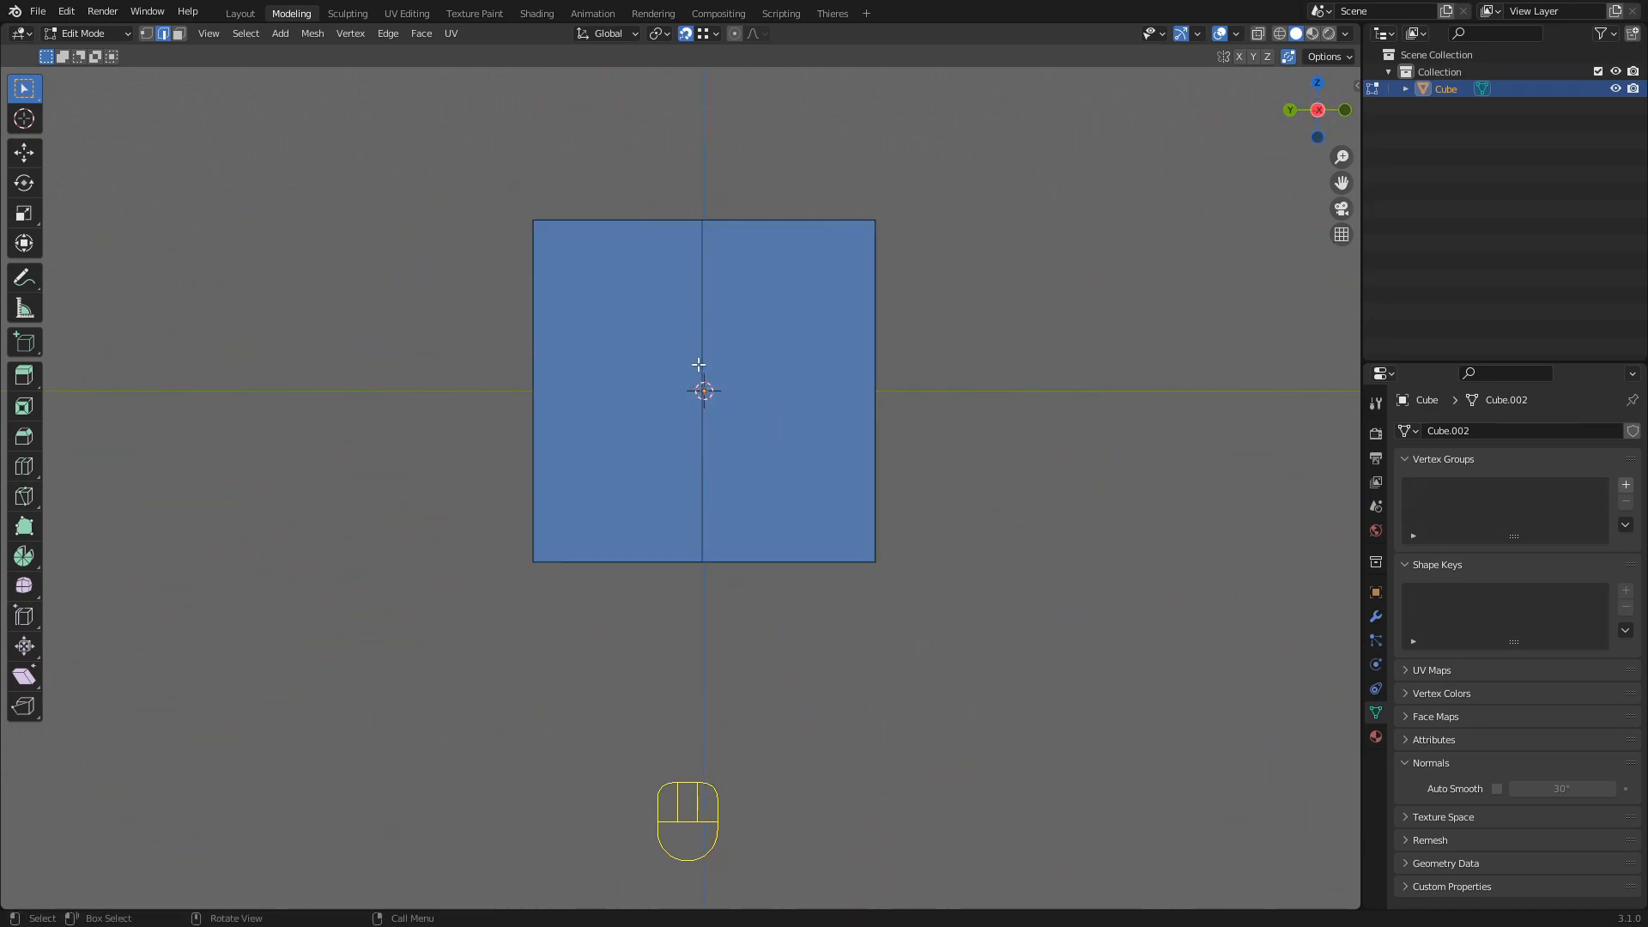
pyautogui.press('k')
pyautogui.click(539, 307)
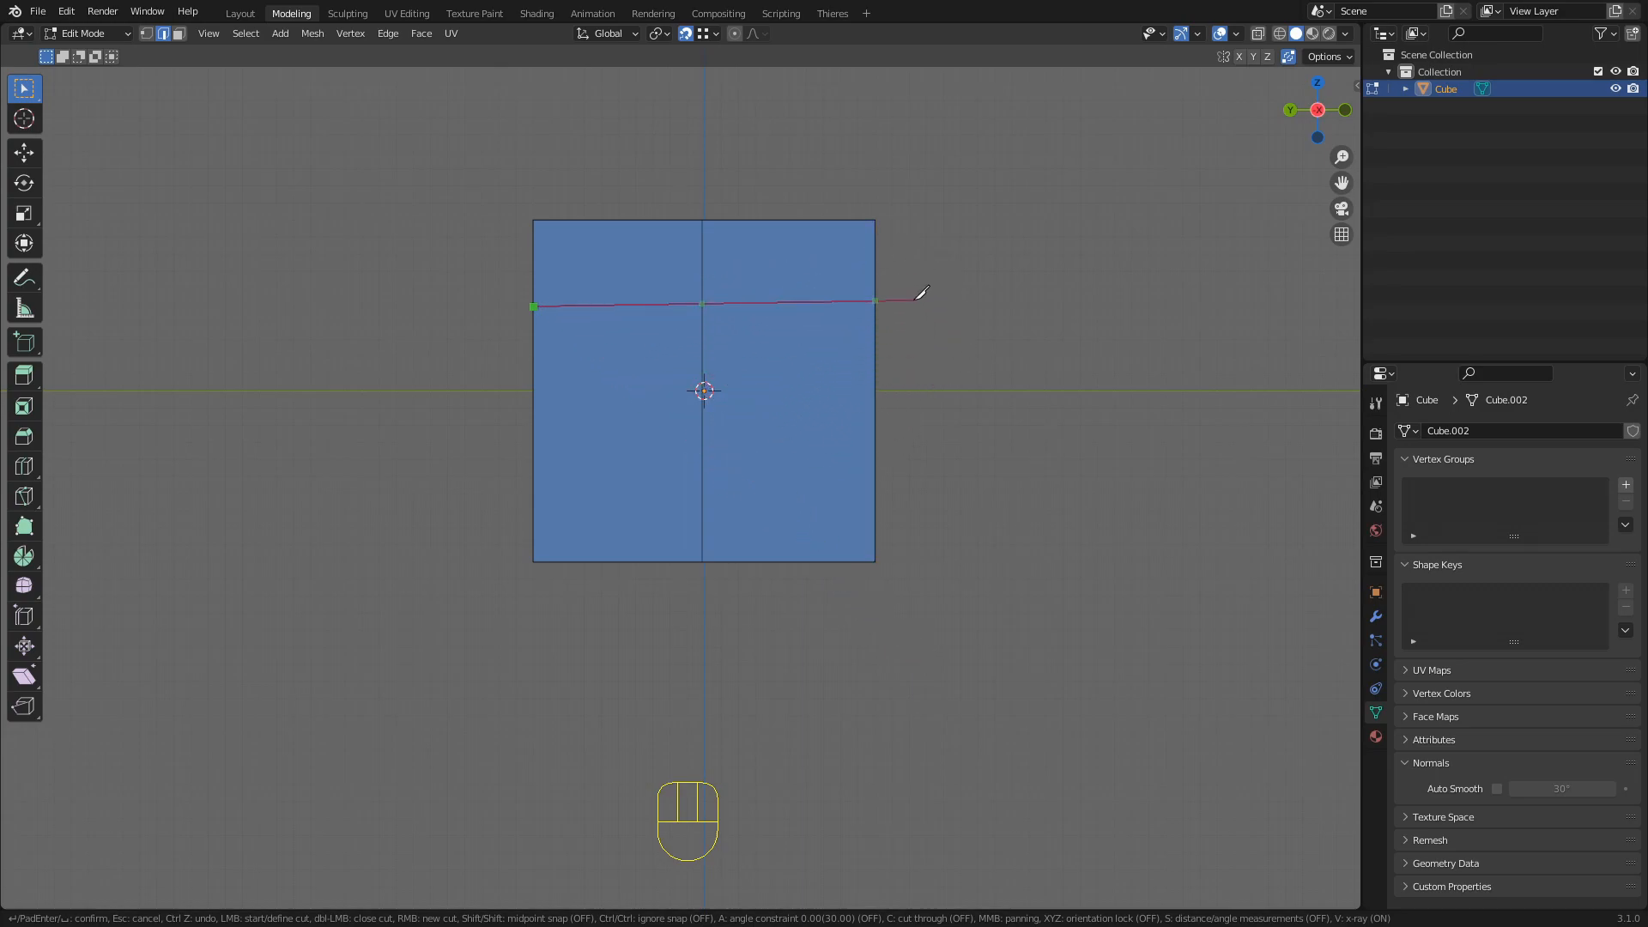
pyautogui.press('x')
pyautogui.press('y')
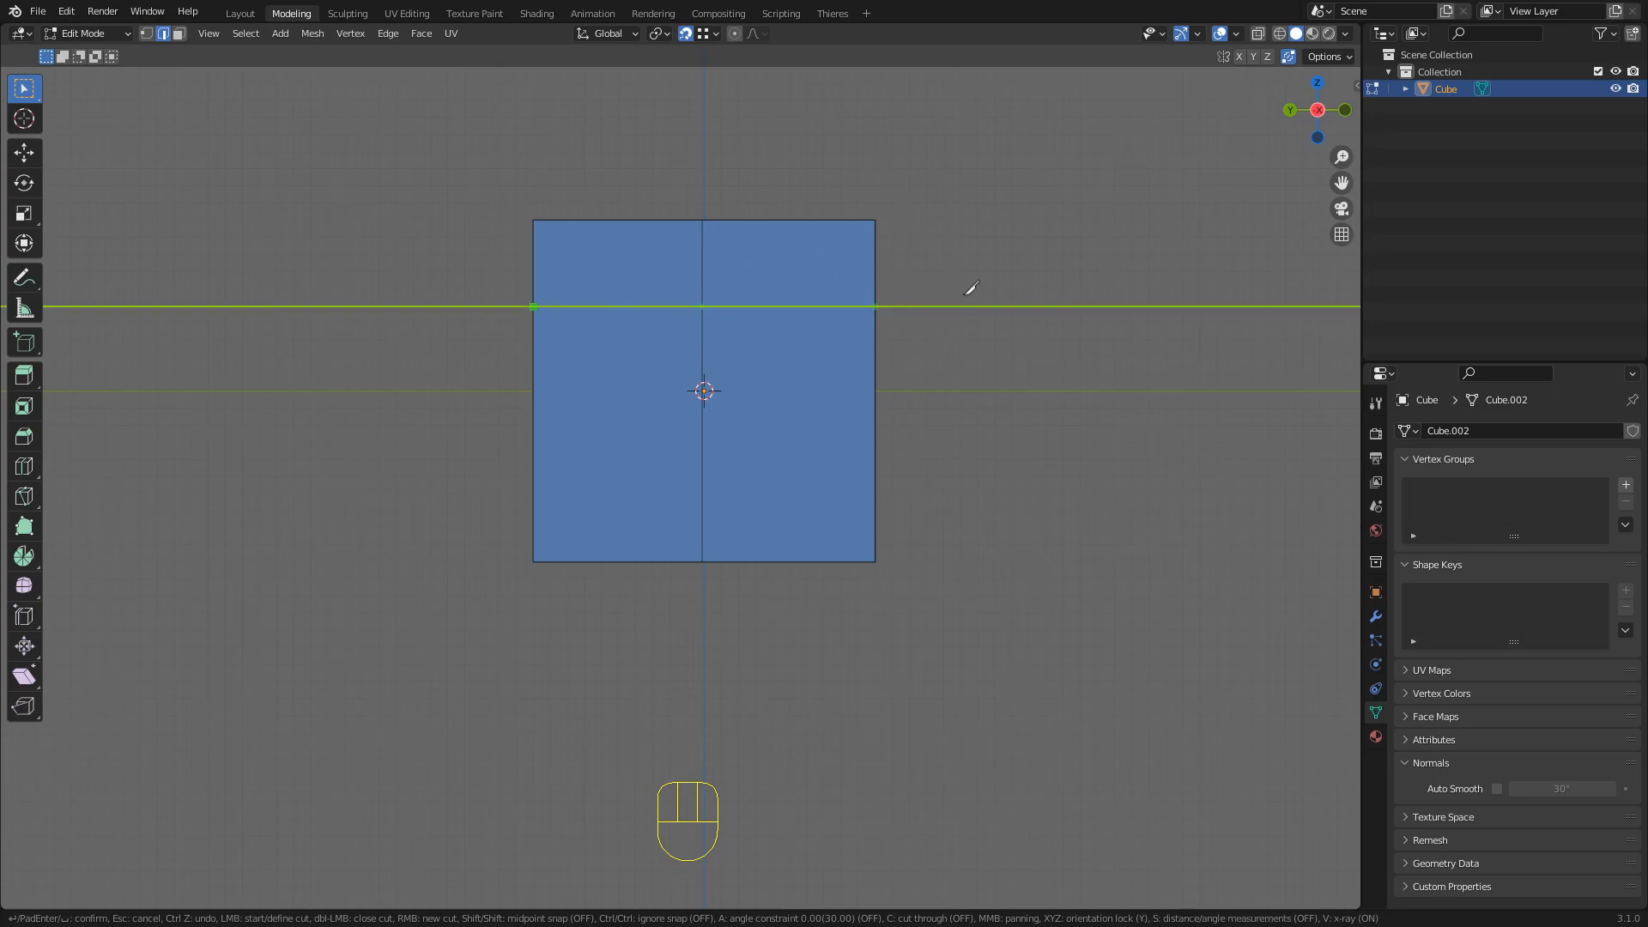
pyautogui.click(945, 301)
pyautogui.moveTo(946, 300); pyautogui.dragTo(692, 372, button='middle')
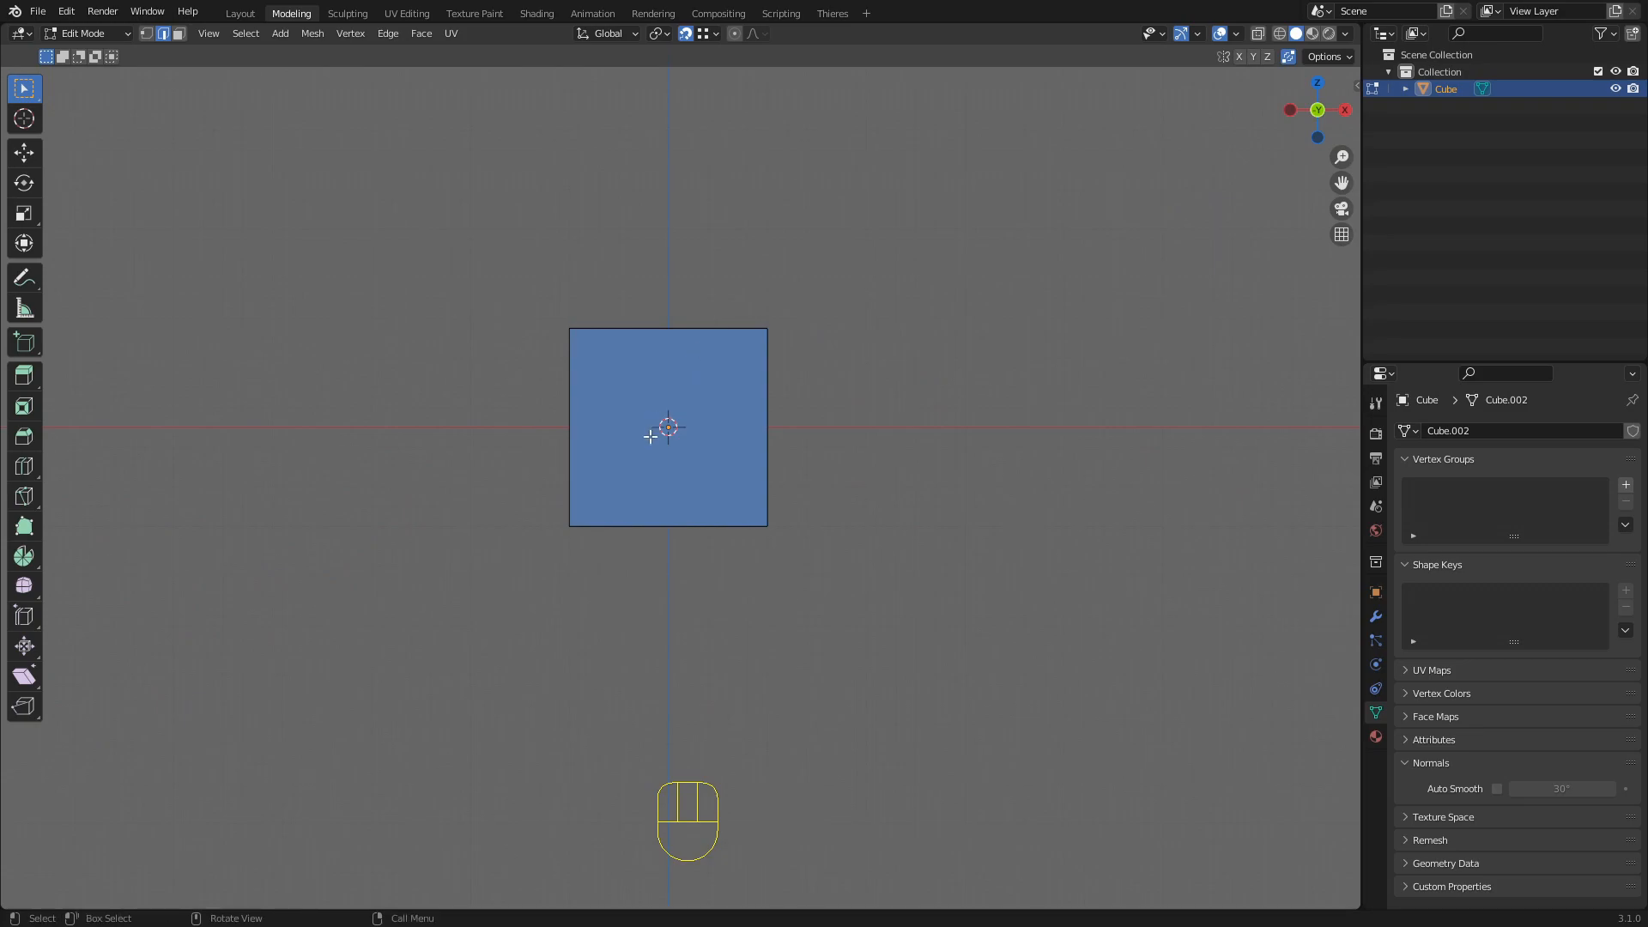
# Try to knife-cut horizontally across the face crossed by the Y axis, constrained to X with Cut Through on
pyautogui.press('k')
pyautogui.click(575, 443)
pyautogui.press('x')
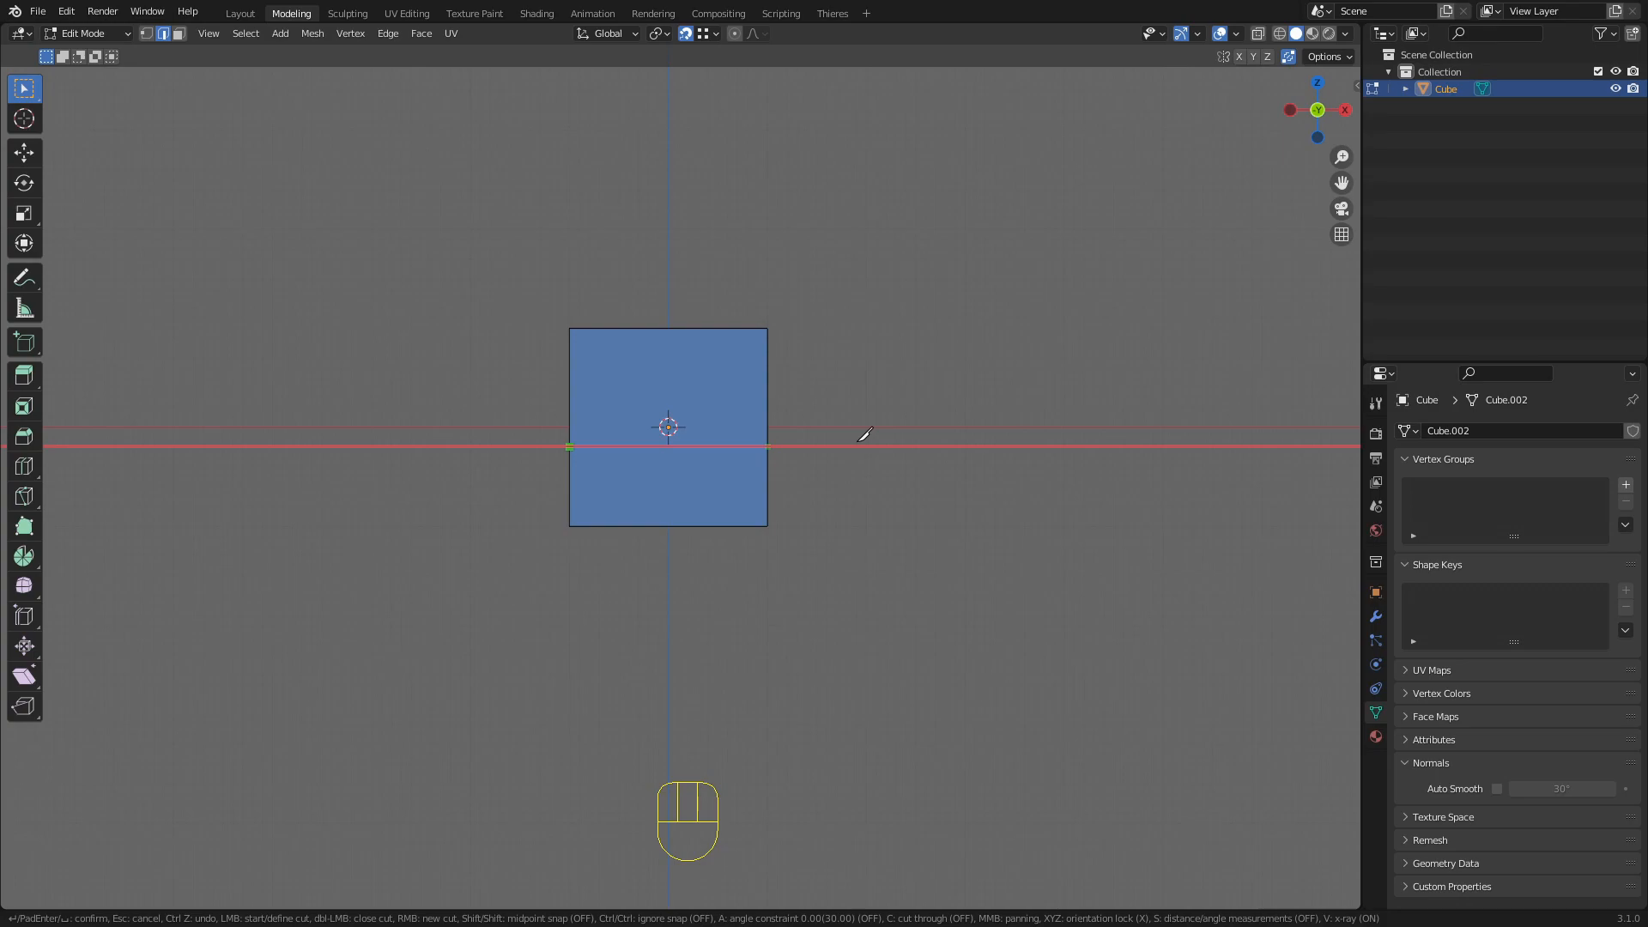
pyautogui.press('c')
pyautogui.press('Return')
pyautogui.moveTo(857, 441); pyautogui.dragTo(757, 465, button='middle')
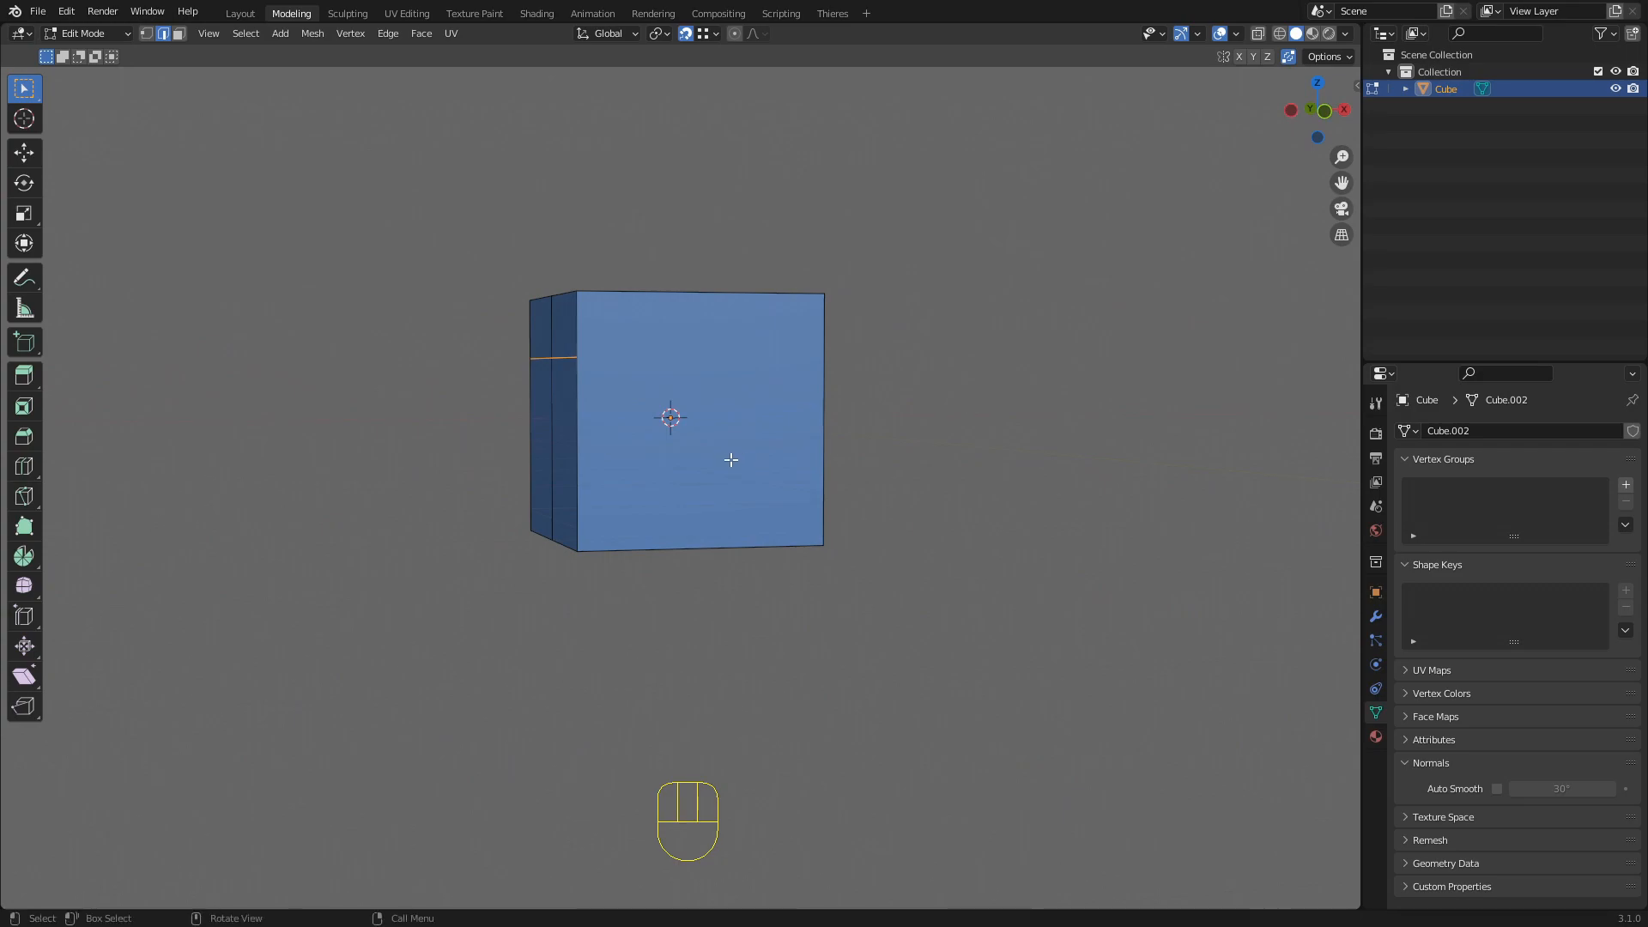
# In the view along Y, knife-cut horizontally through the cube below its middle, with Cut Through on and constrained to X
pyautogui.press('k')
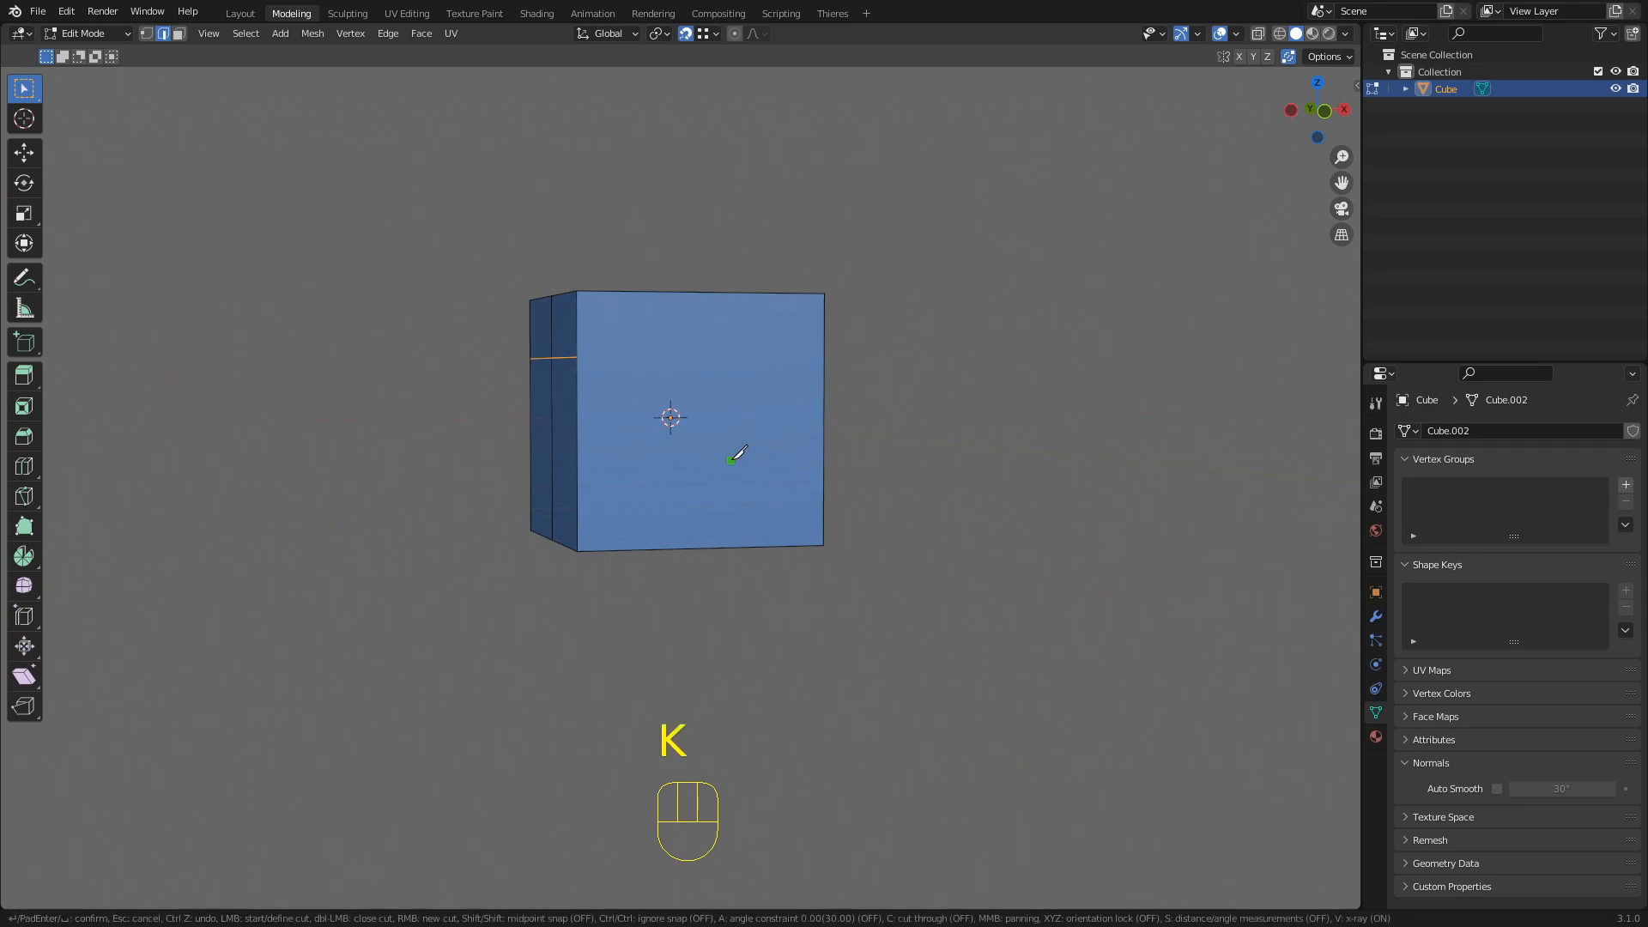
pyautogui.press('c')
pyautogui.keyDown('alt'); pyautogui.moveTo(721, 465); pyautogui.dragTo(556, 448, button='middle'); pyautogui.keyUp('alt')
pyautogui.click(549, 455)
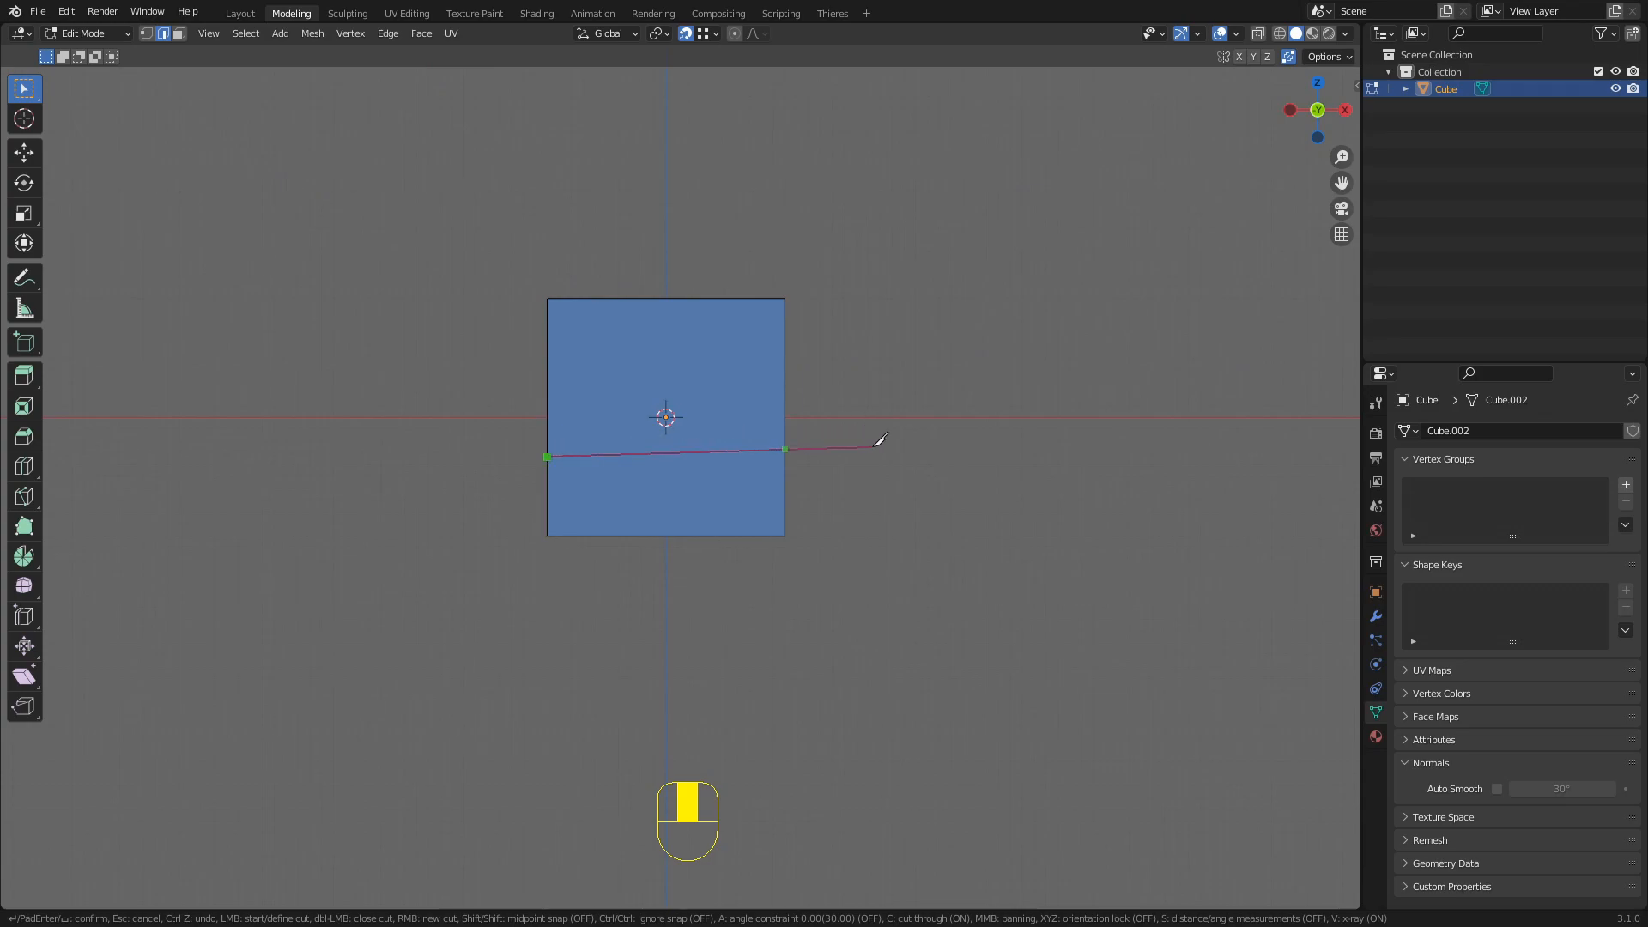
pyautogui.press('x')
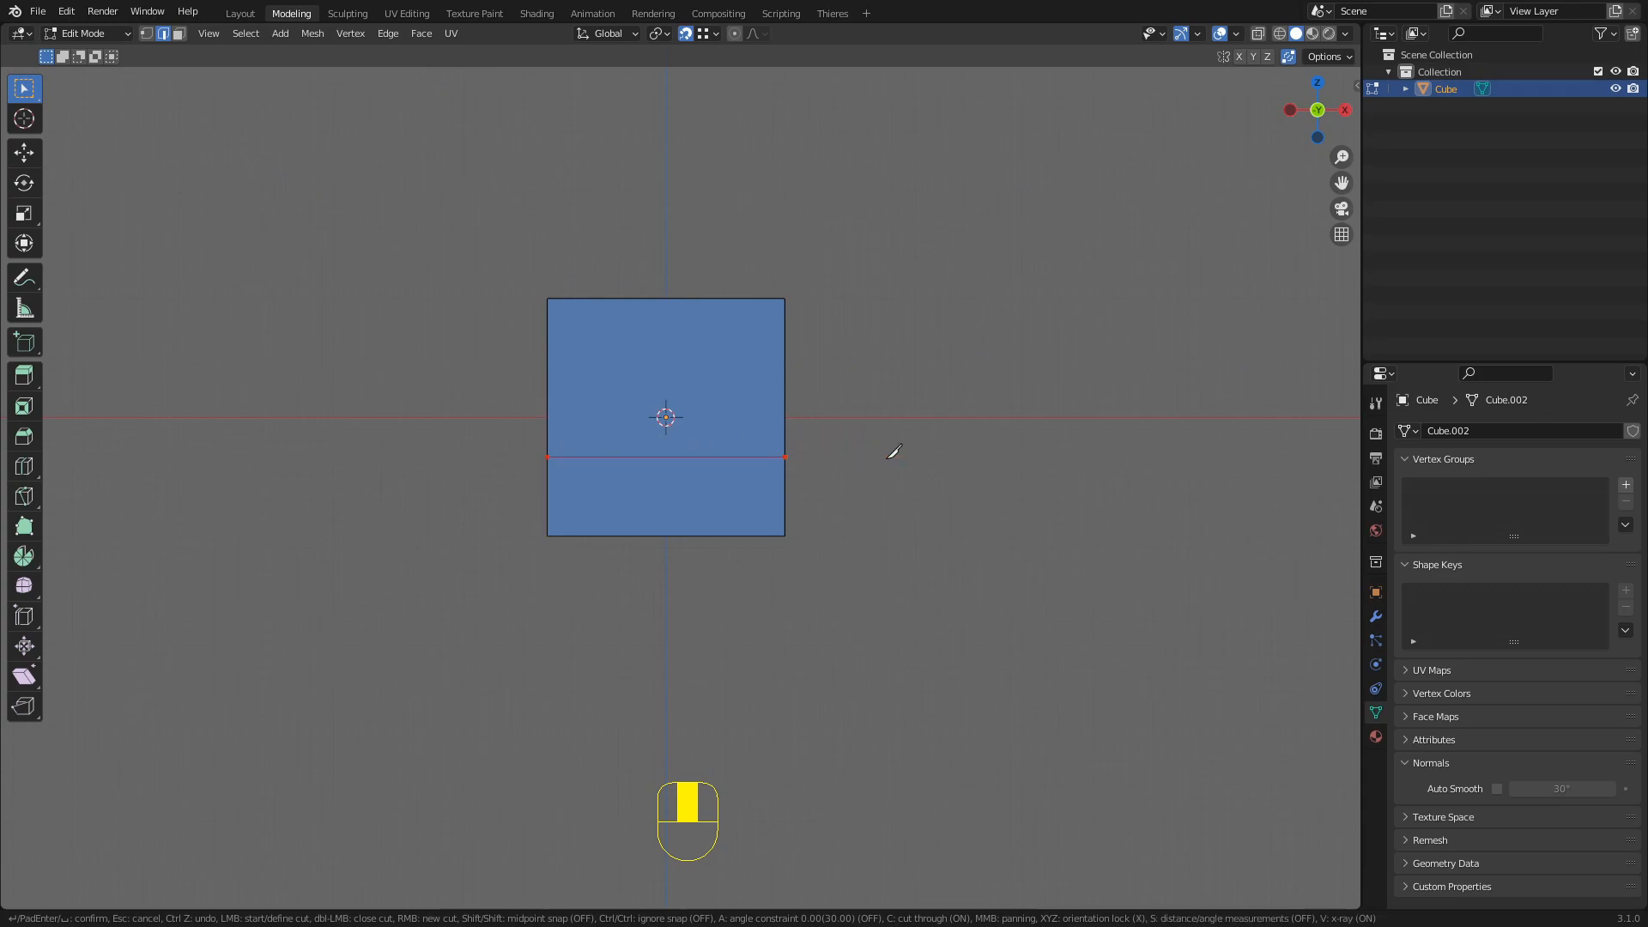
pyautogui.press('Return')
pyautogui.moveTo(894, 452); pyautogui.dragTo(643, 487, button='middle')
pyautogui.moveTo(798, 503); pyautogui.dragTo(879, 509, button='middle')
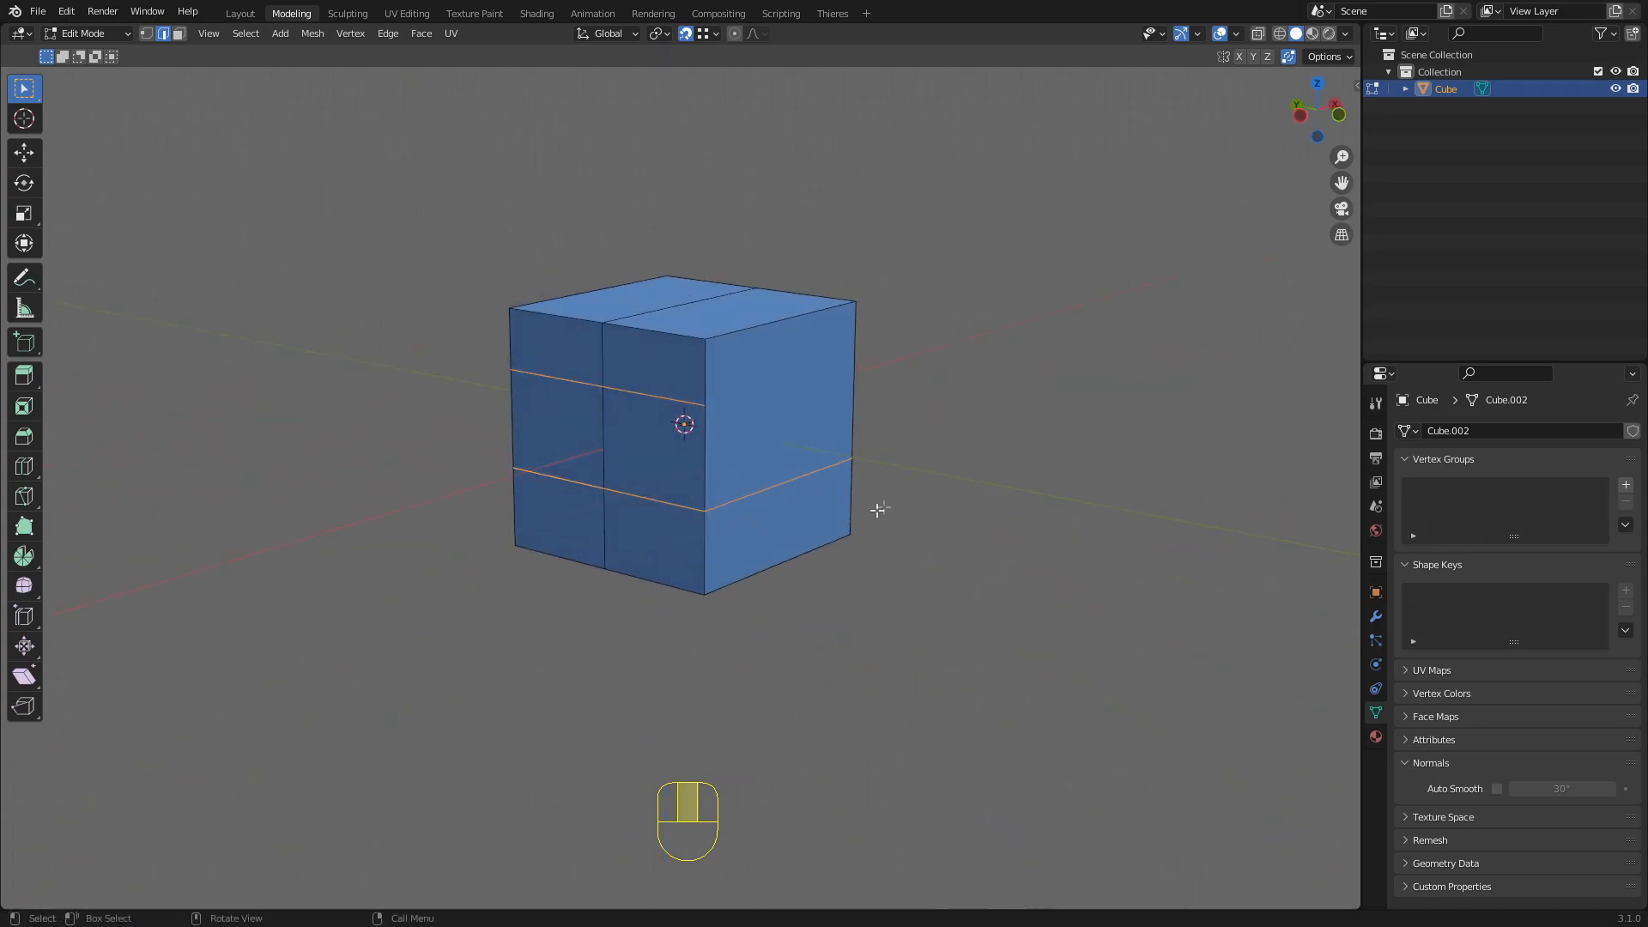